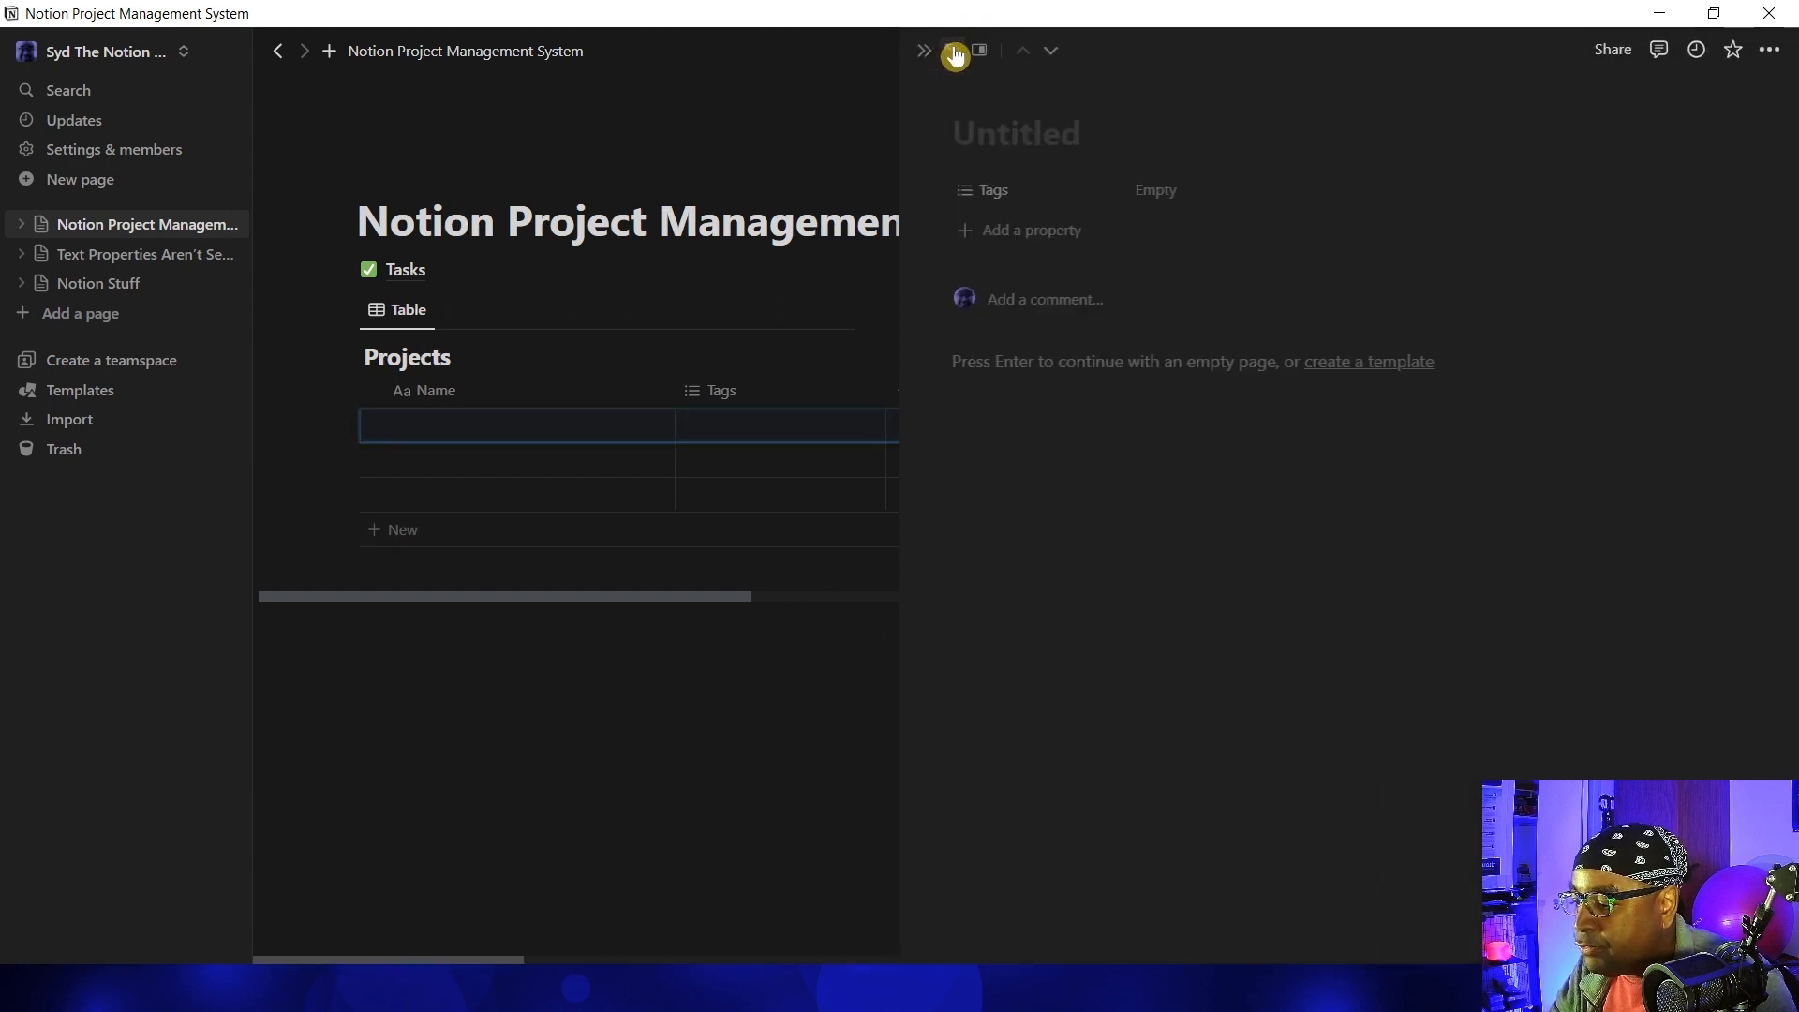
Open the new Projects entry as a full page and delete its Tags property
left_click(953, 52)
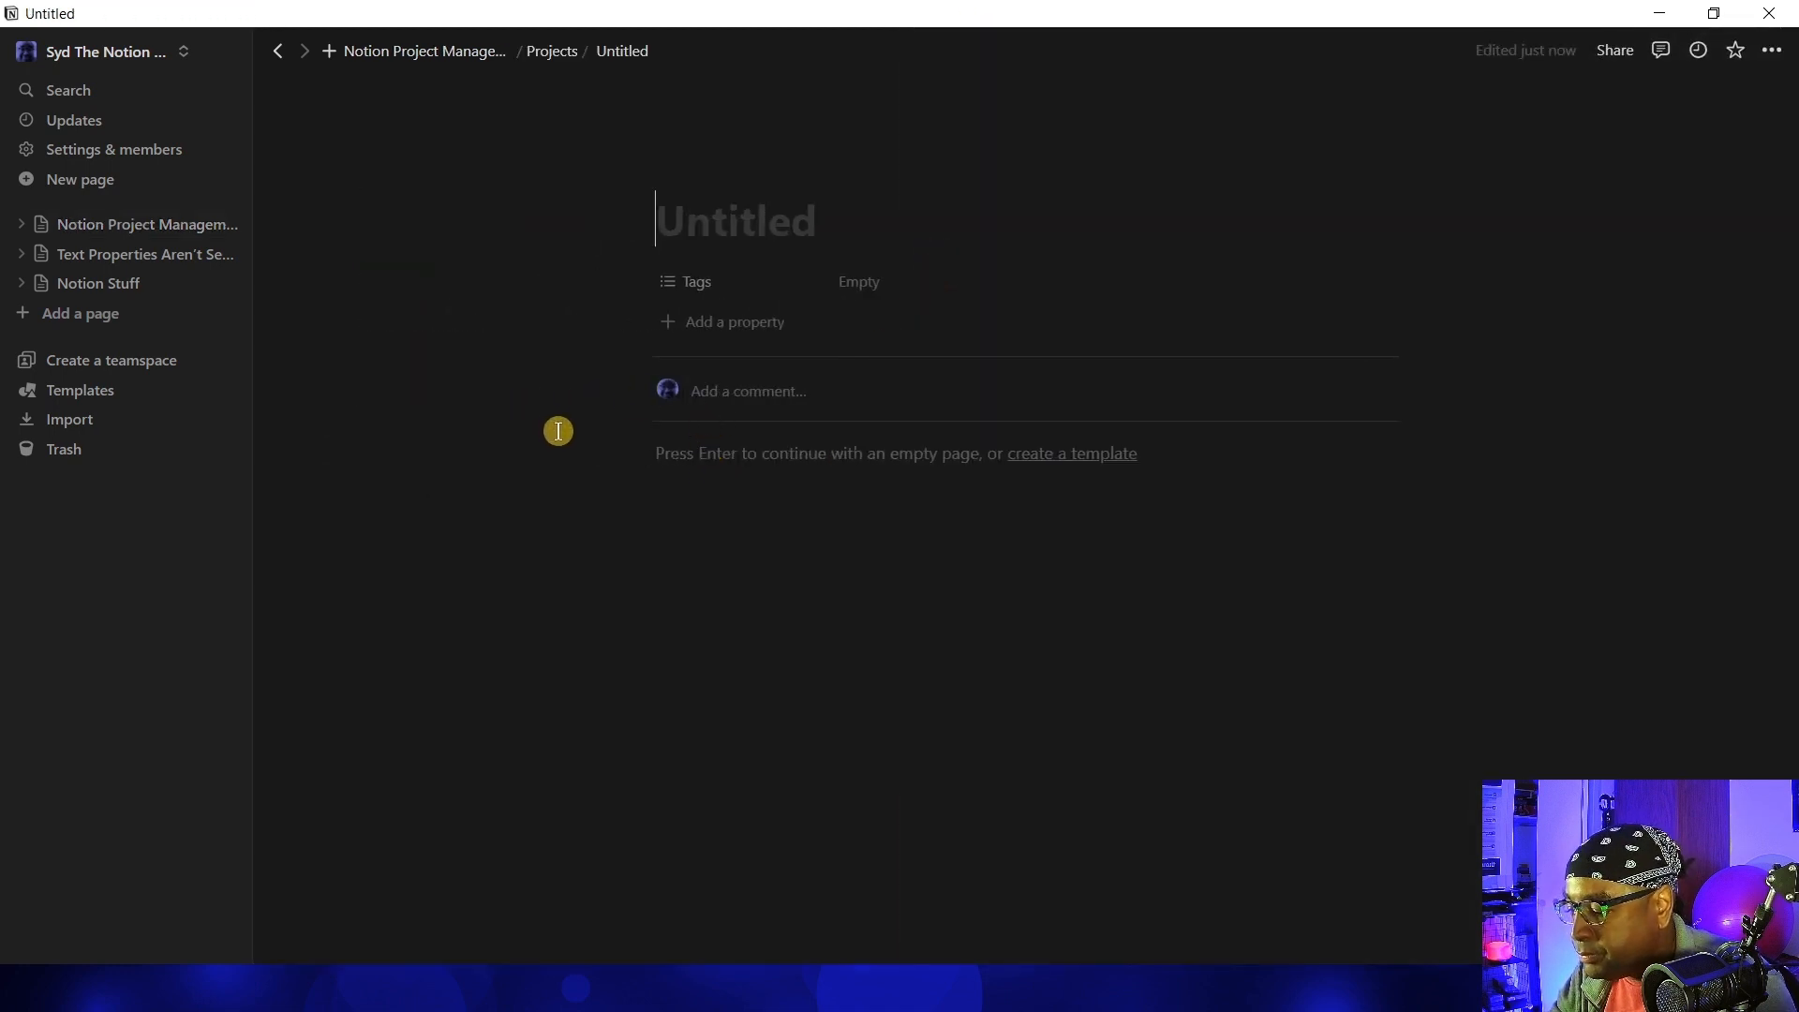
left_click(646, 282)
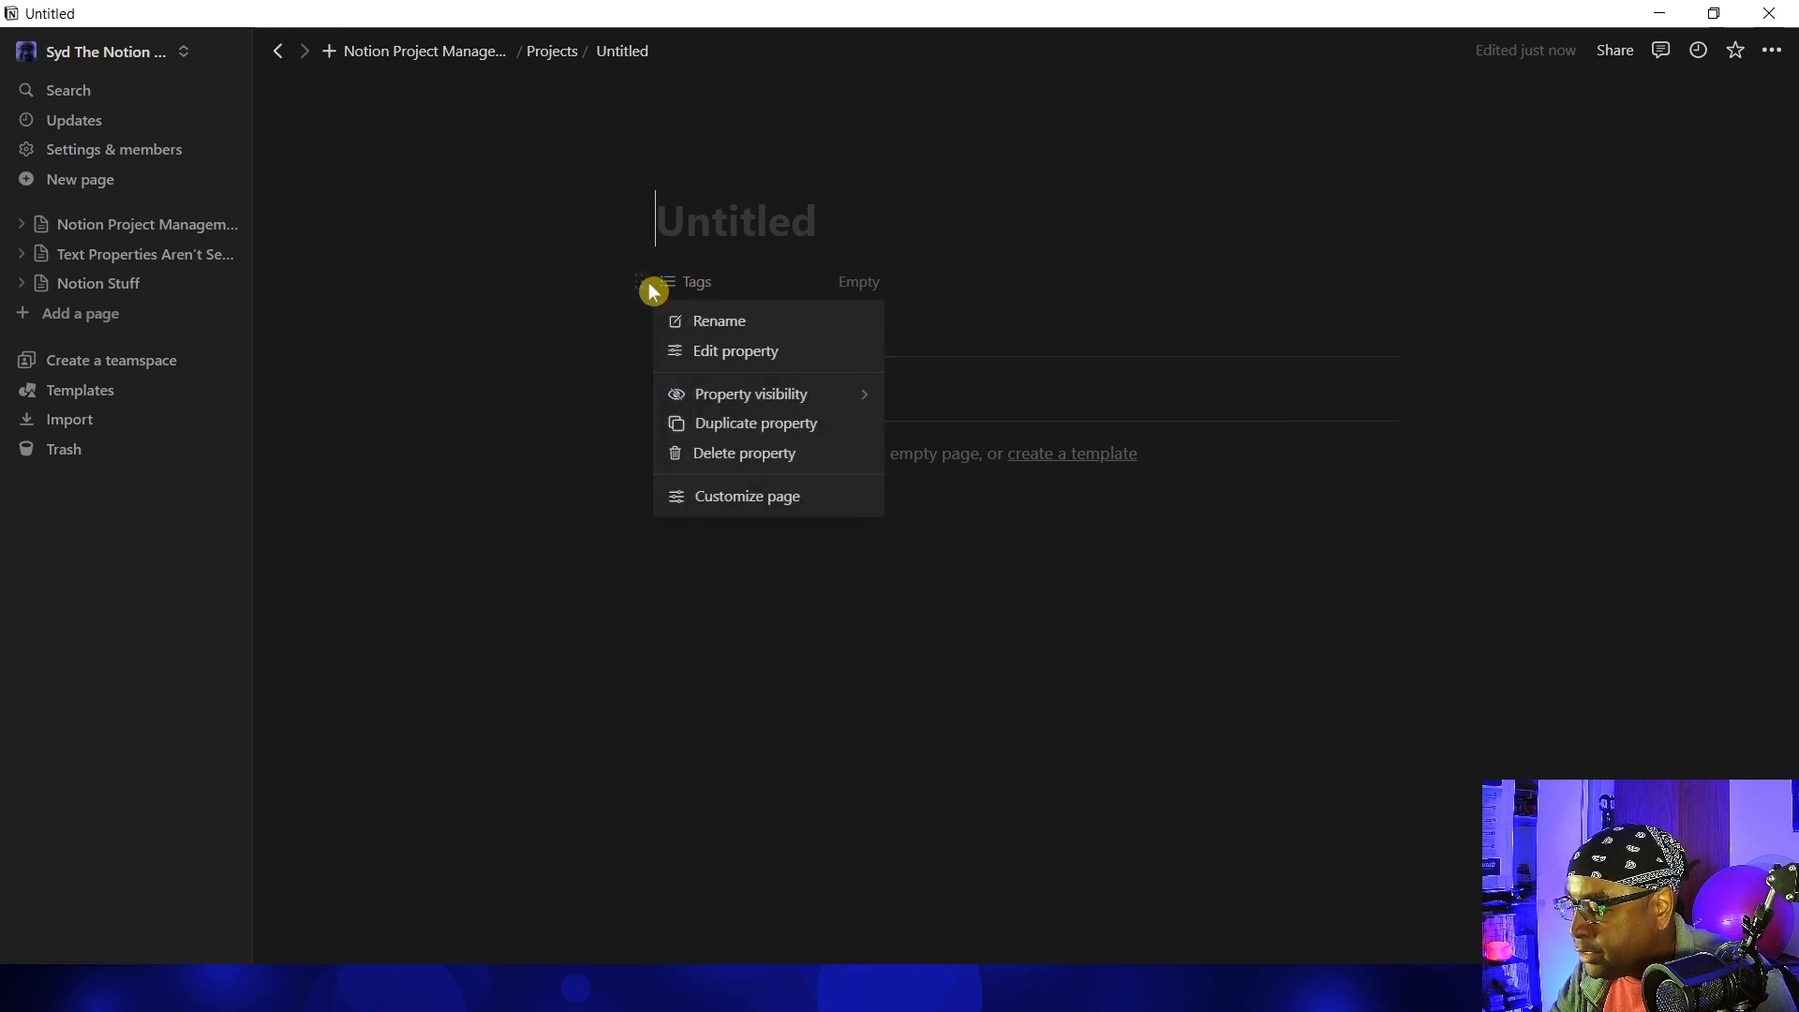
left_click(751, 454)
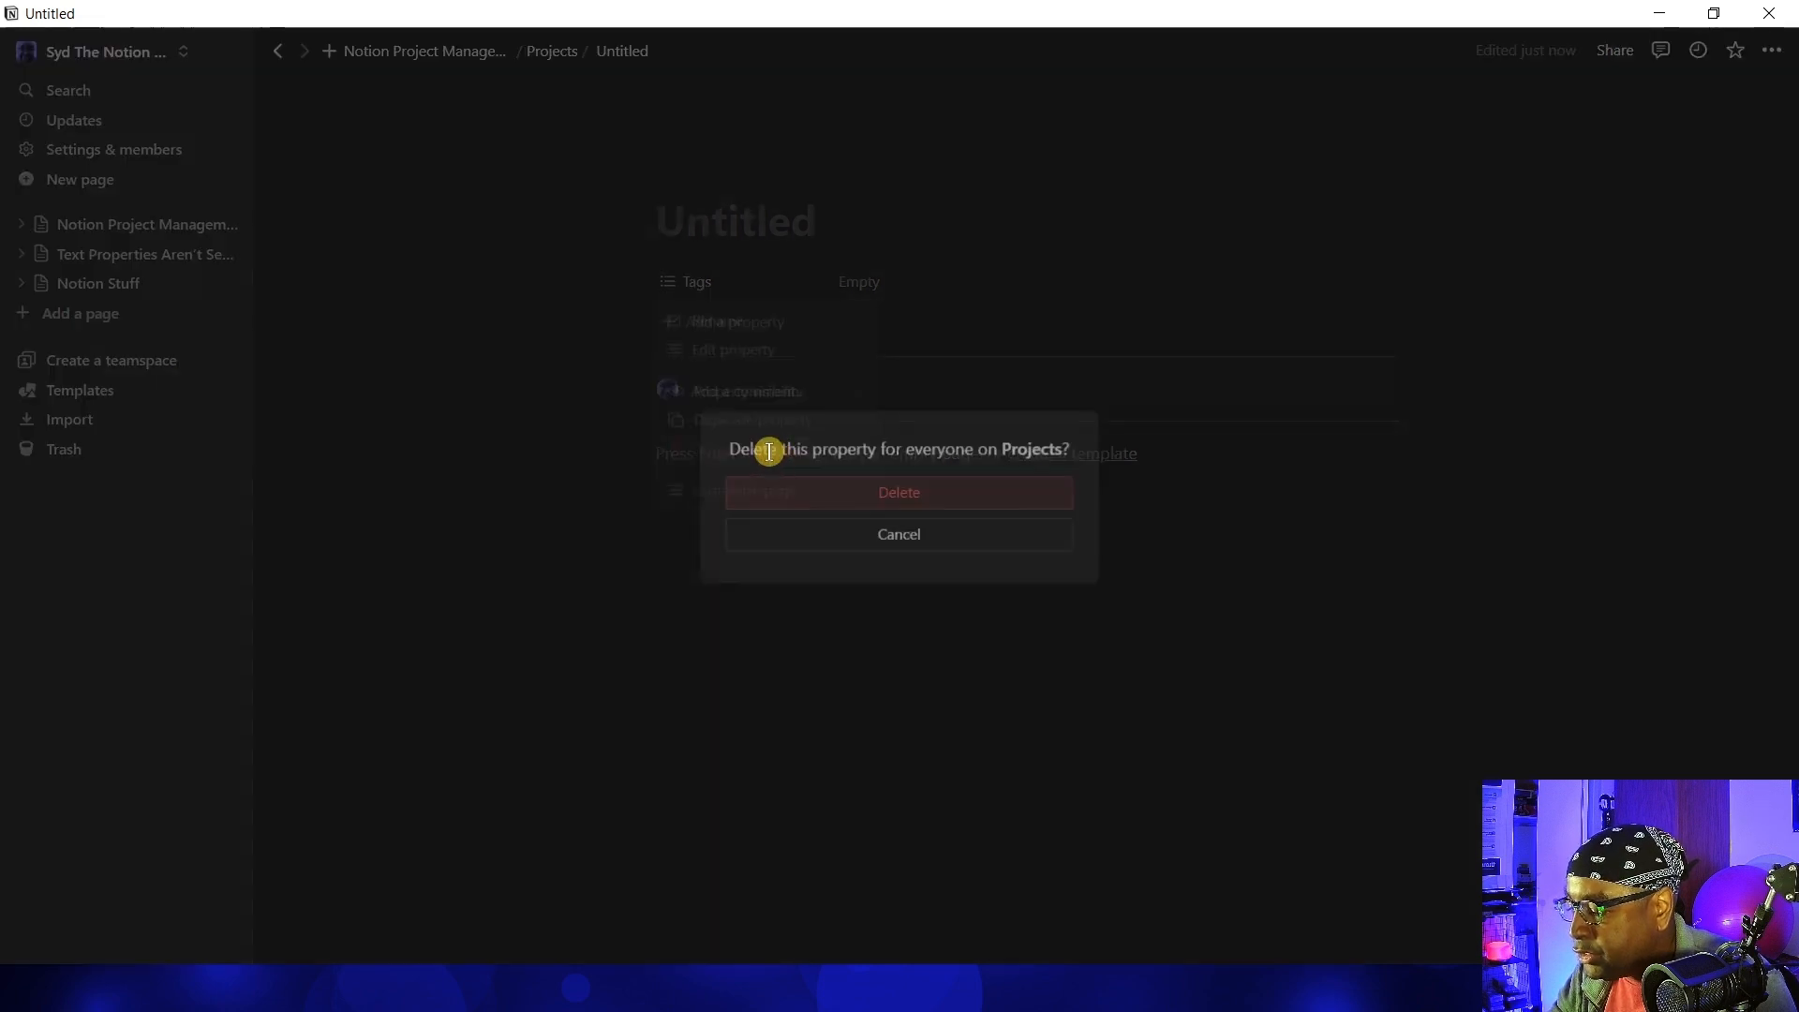
left_click(892, 493)
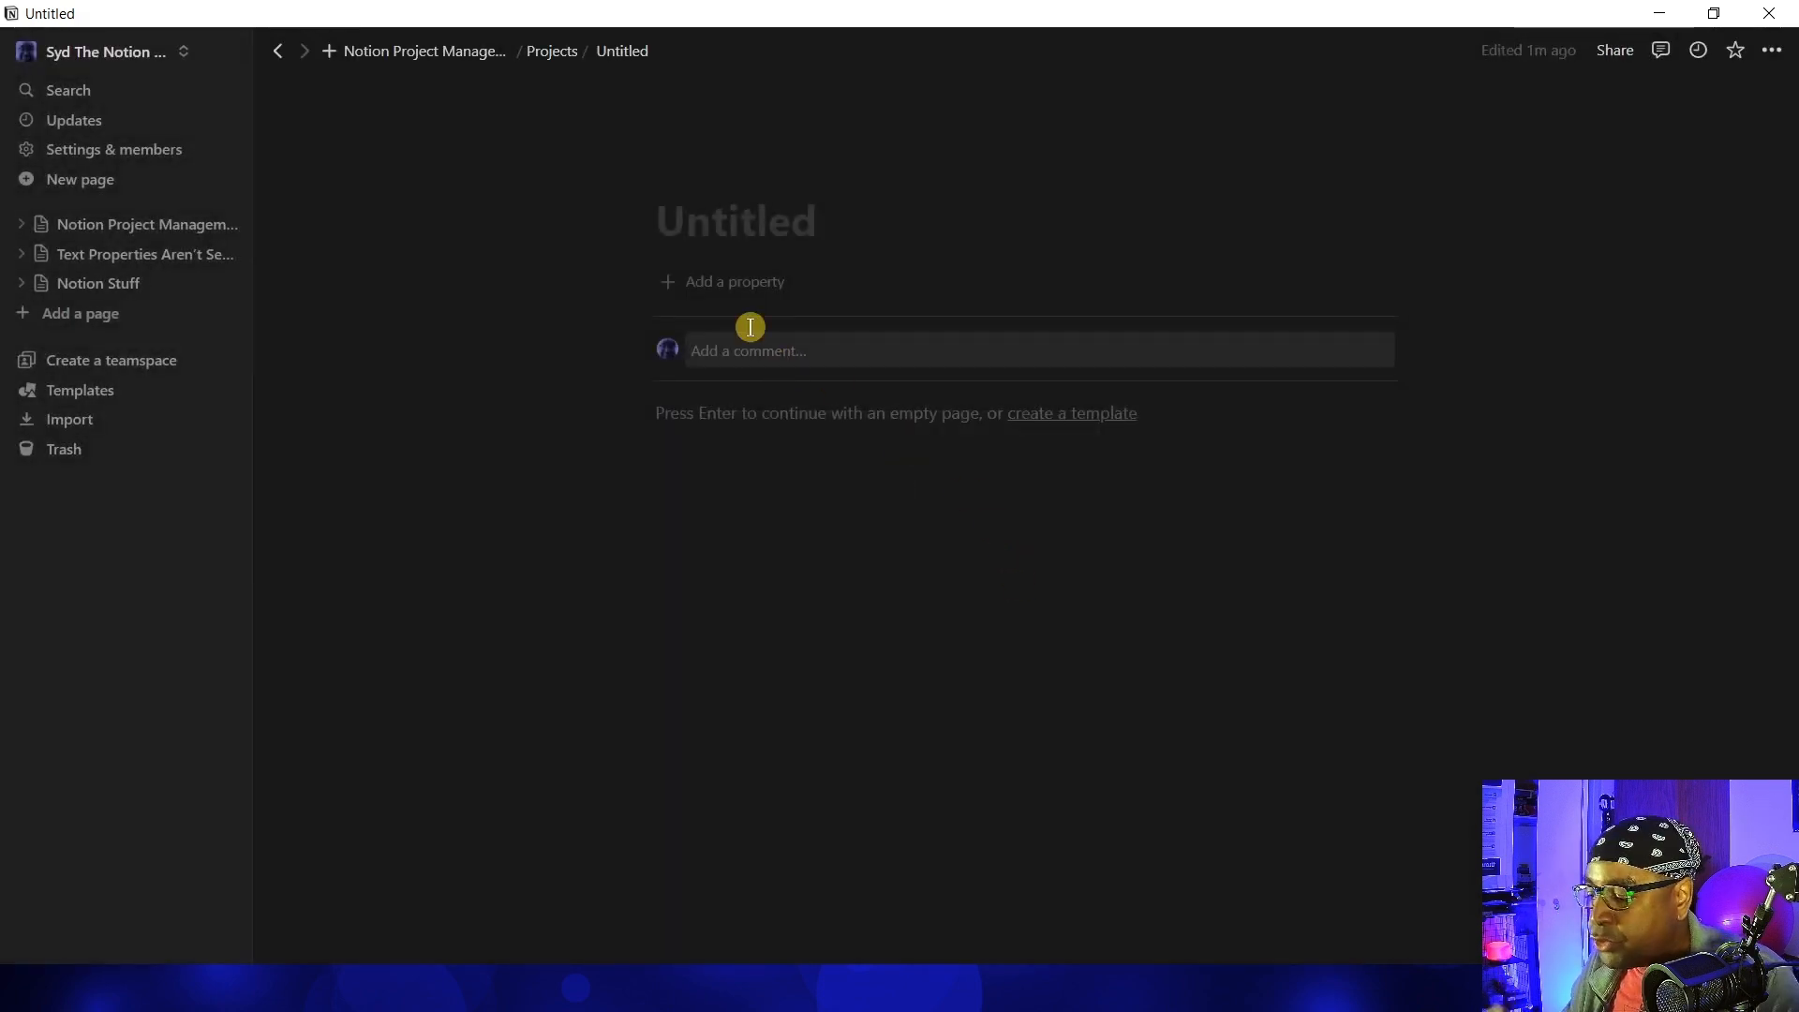
Add a Select property named Status to the untitled project page
left_click(739, 283)
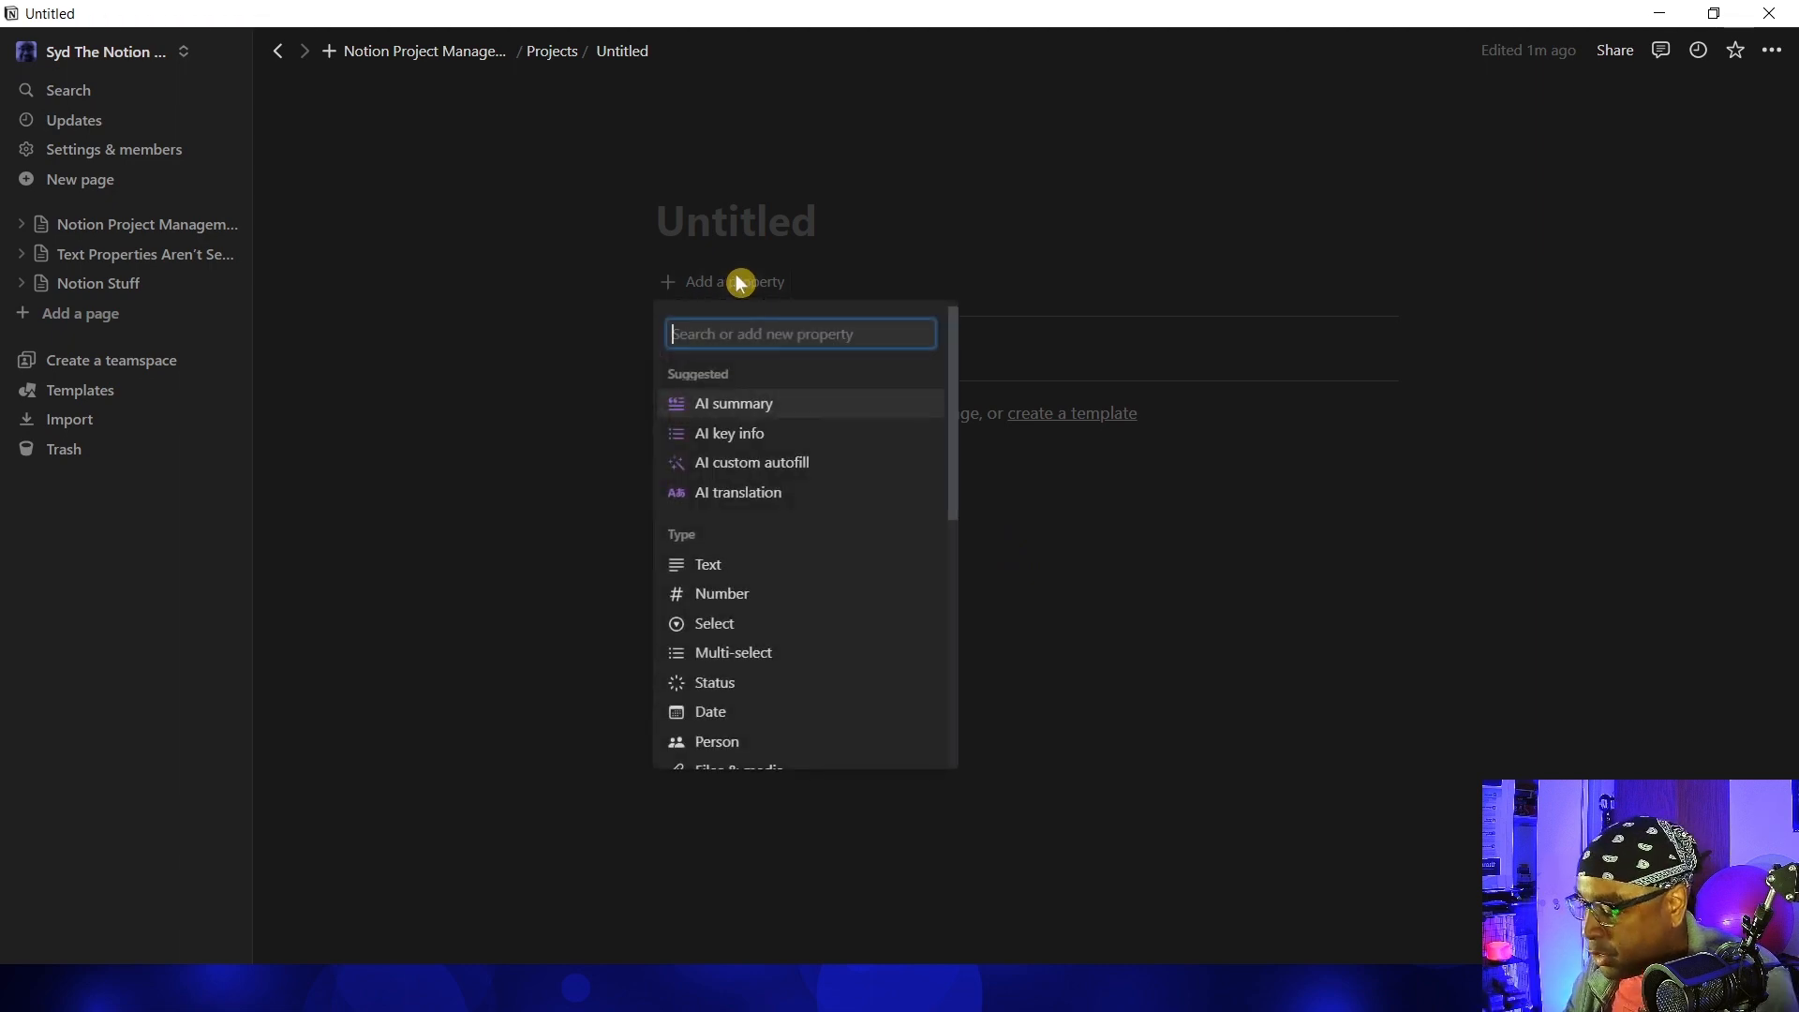
left_click(728, 623)
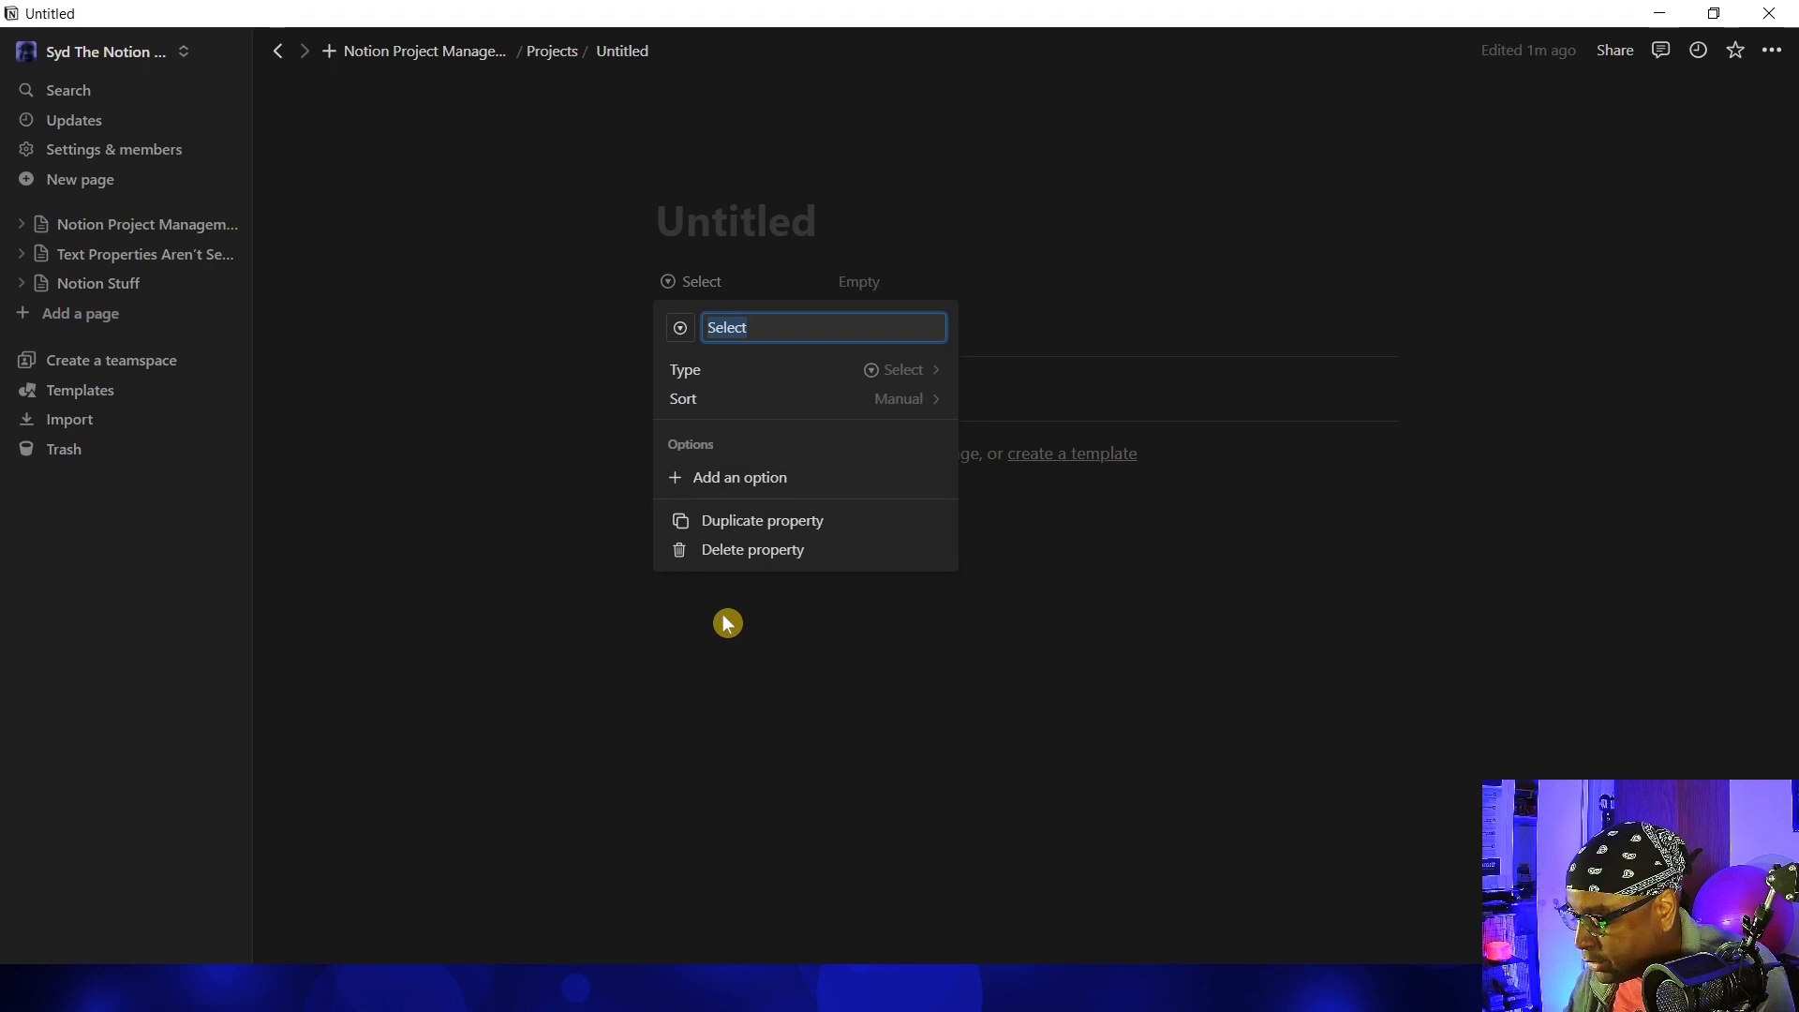
type("Status")
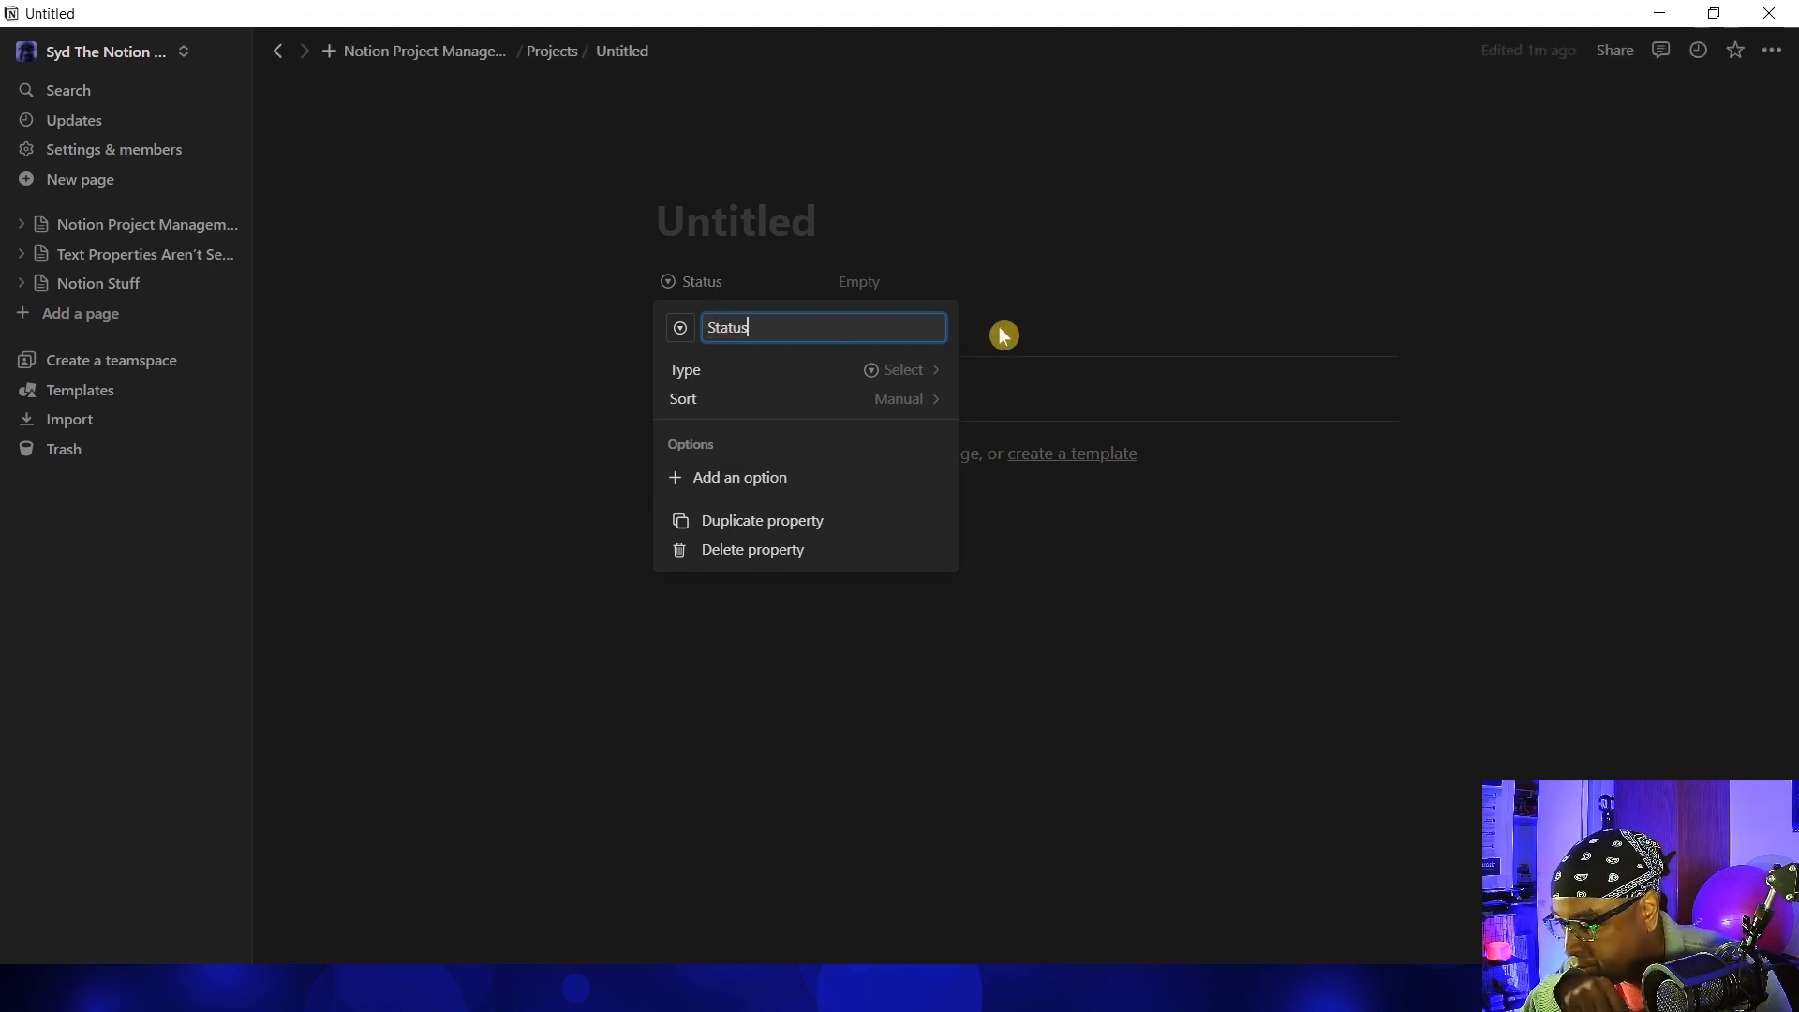
left_click(1002, 336)
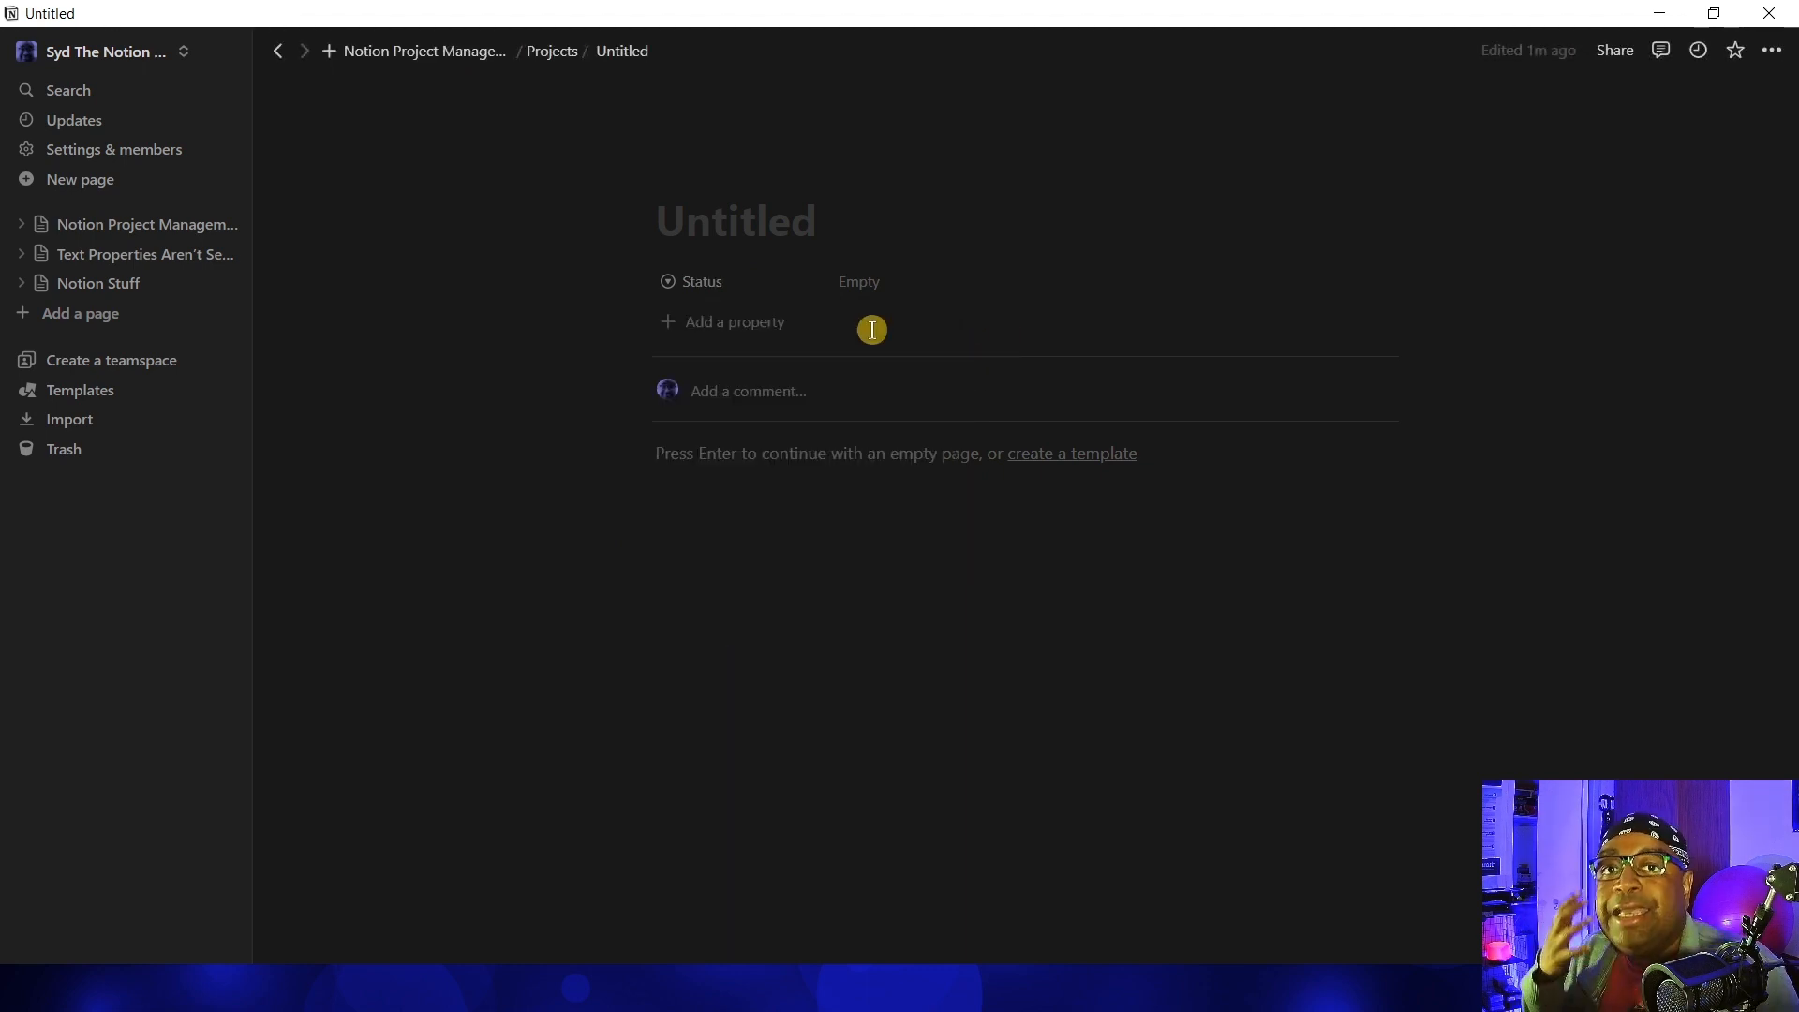
Create the options Active, Next Up, Future and Maybe/Somday for the Status property
left_click(925, 282)
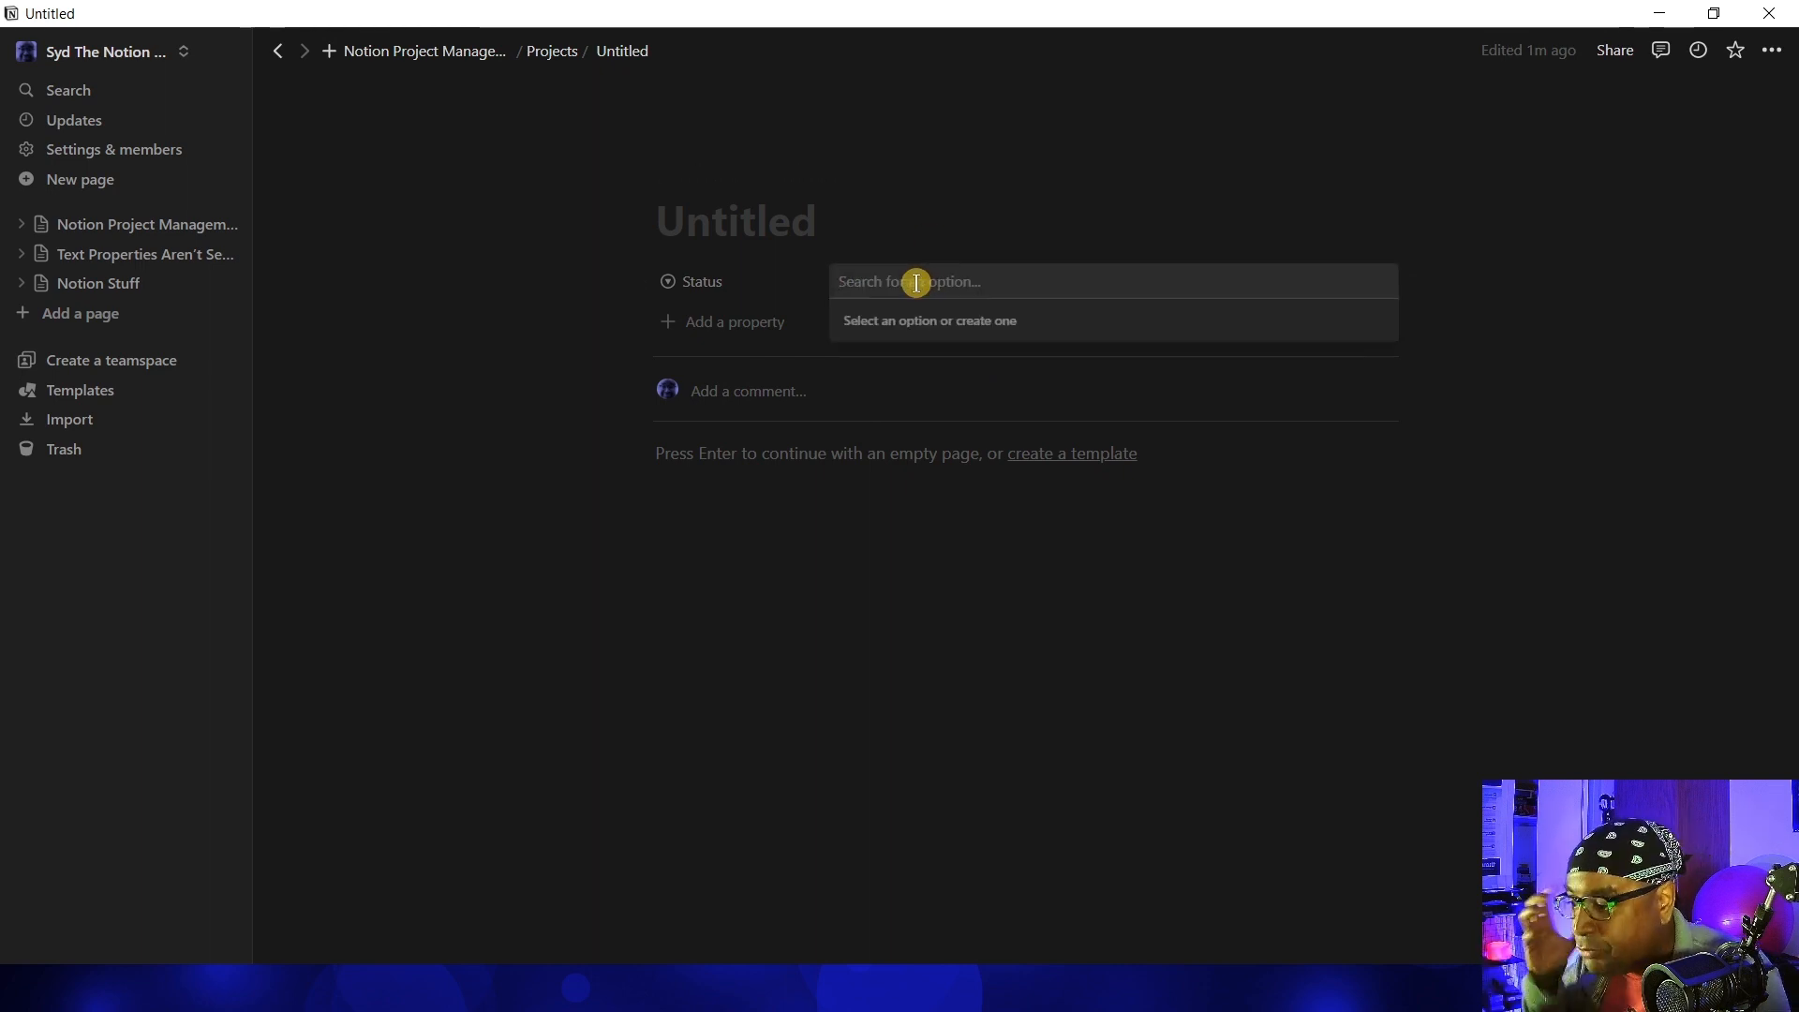
type("Active")
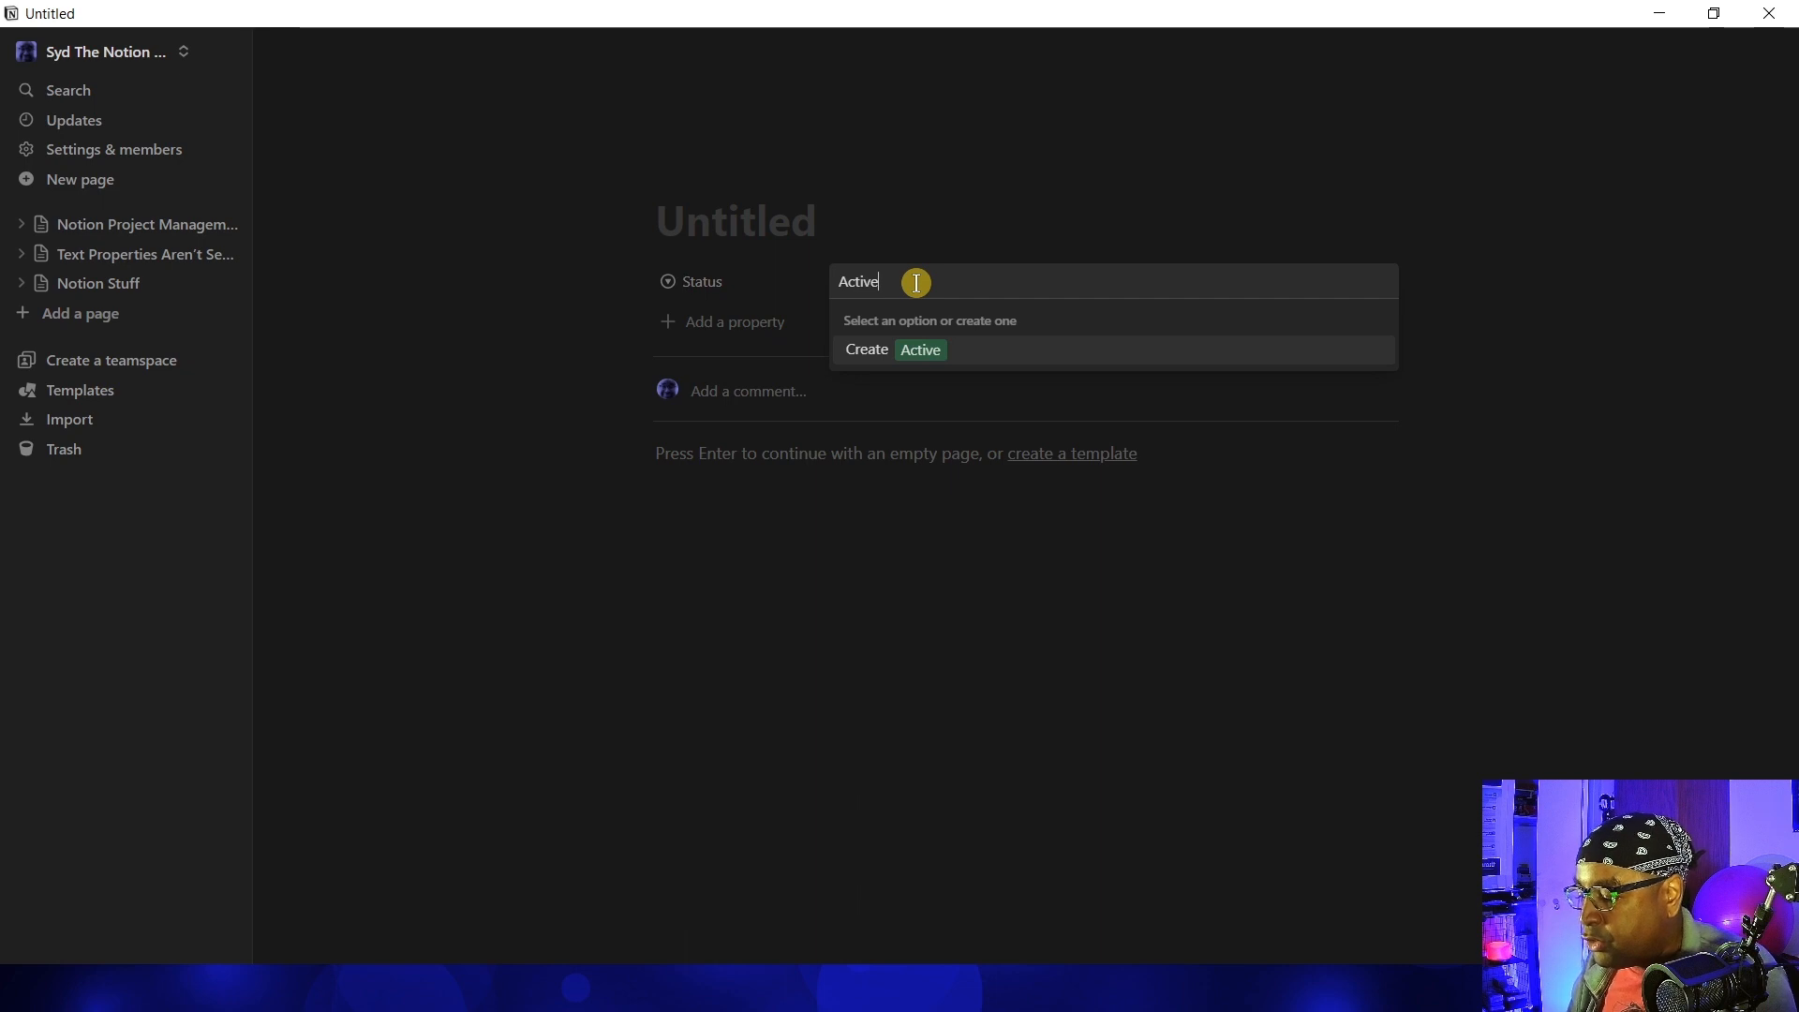
key("Return")
left_click(918, 289)
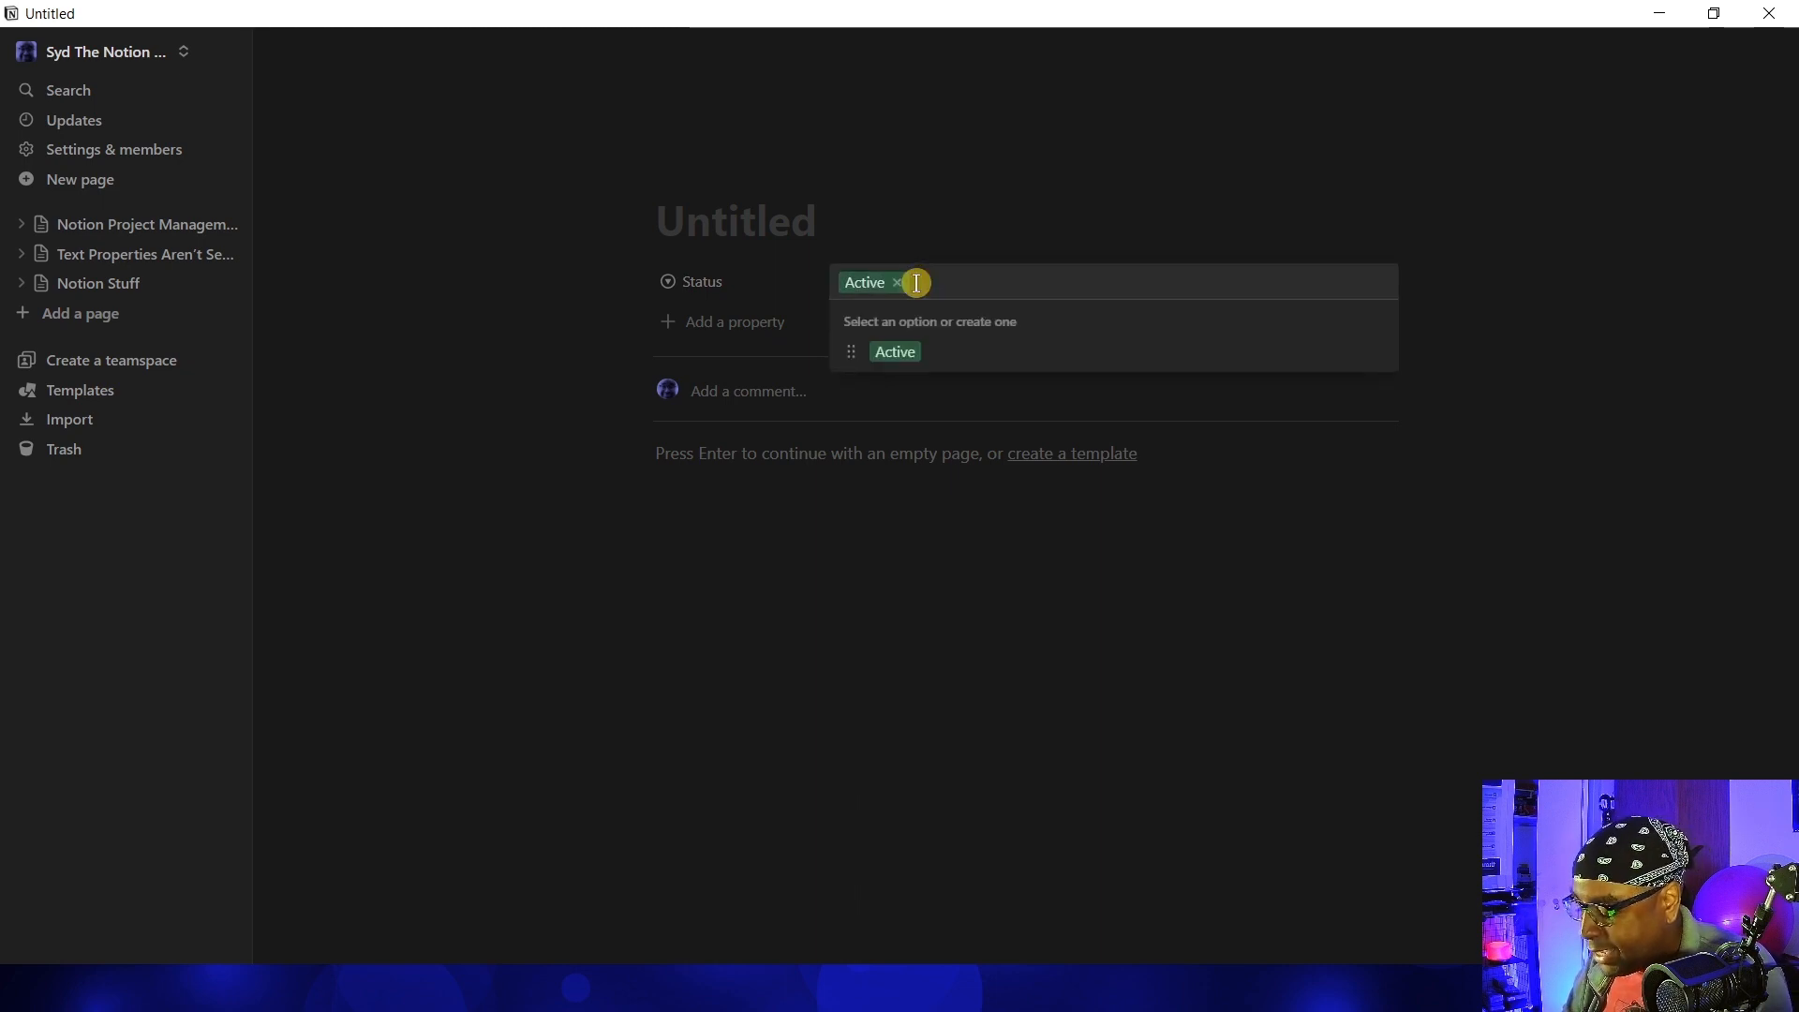
type("Next Up")
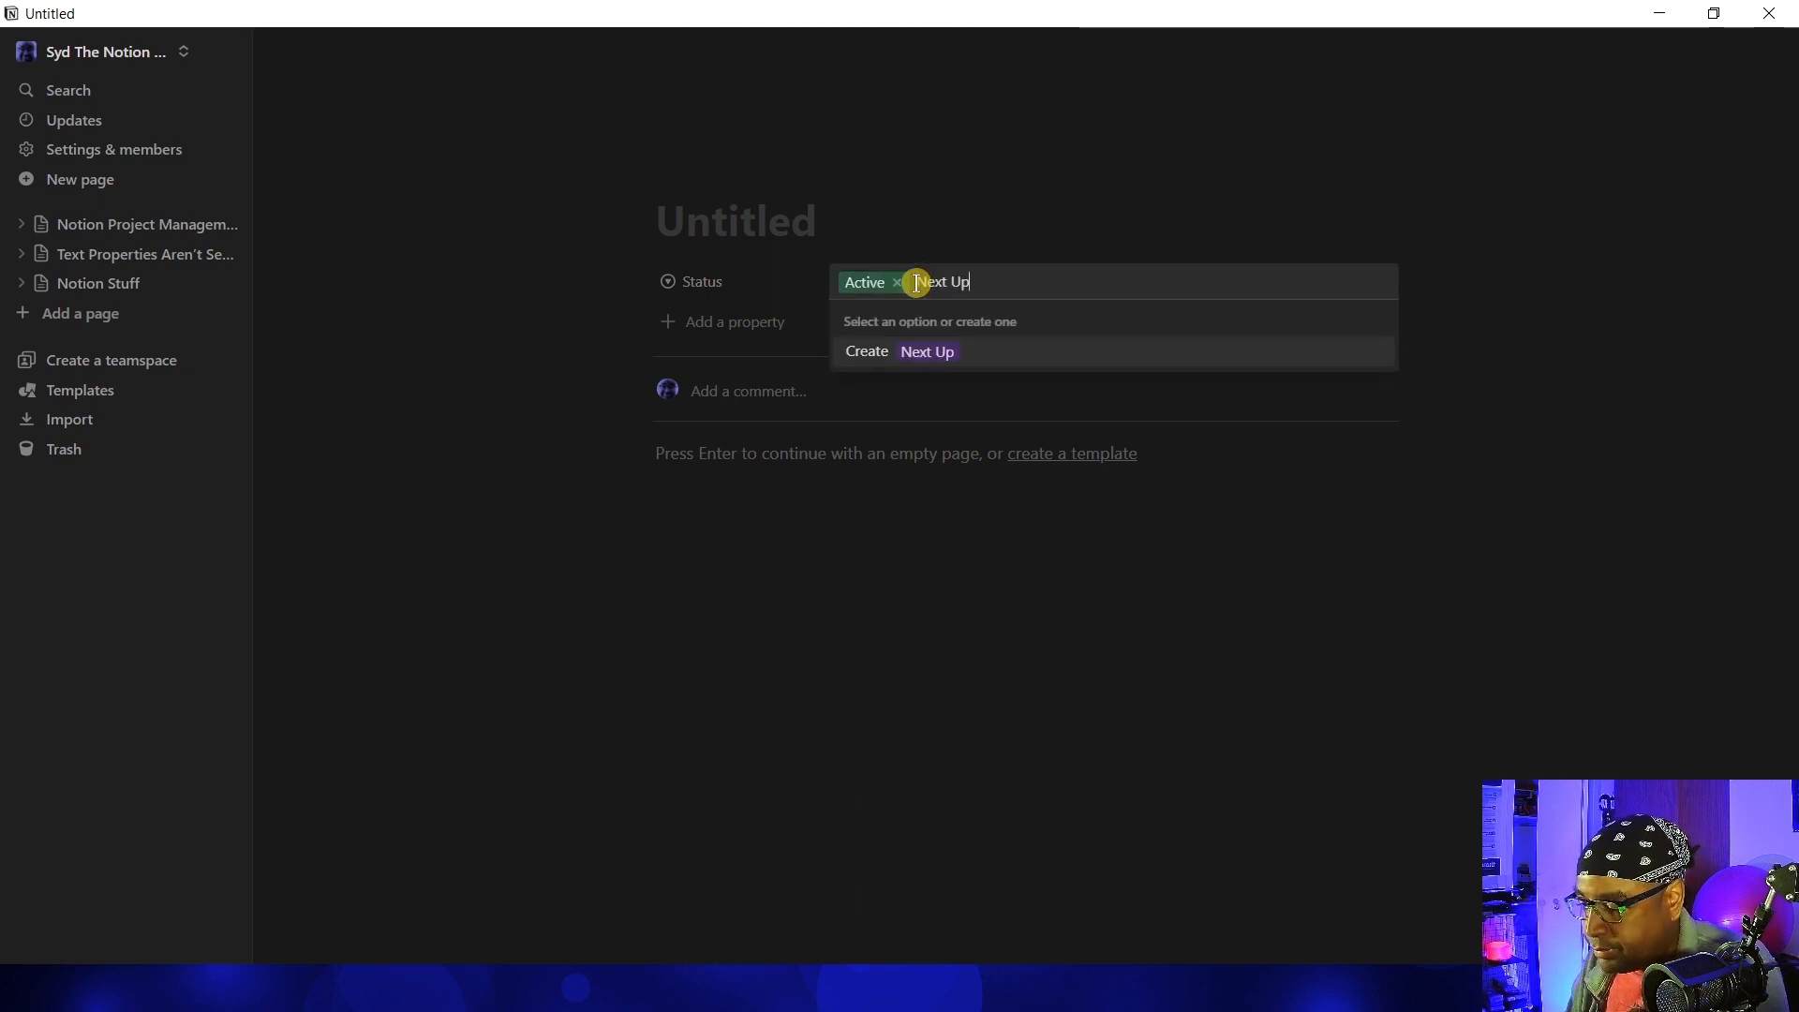
key("Return")
left_click(1003, 286)
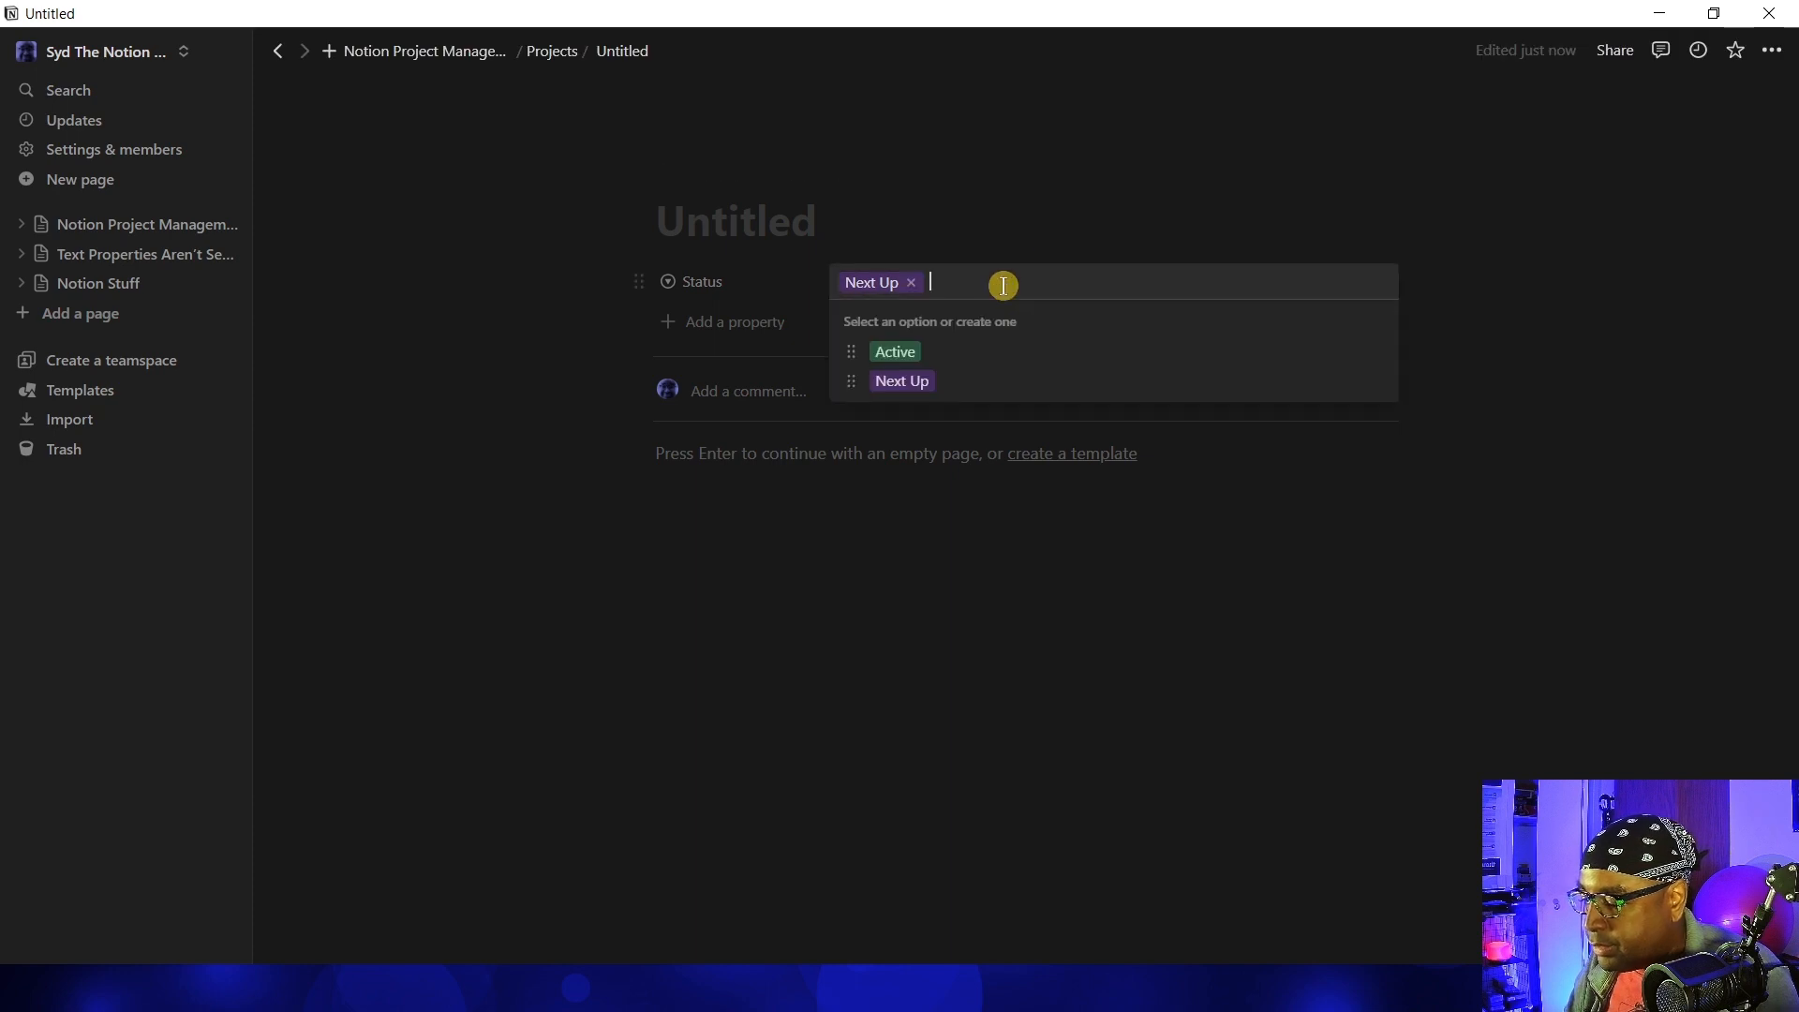
type("Futur")
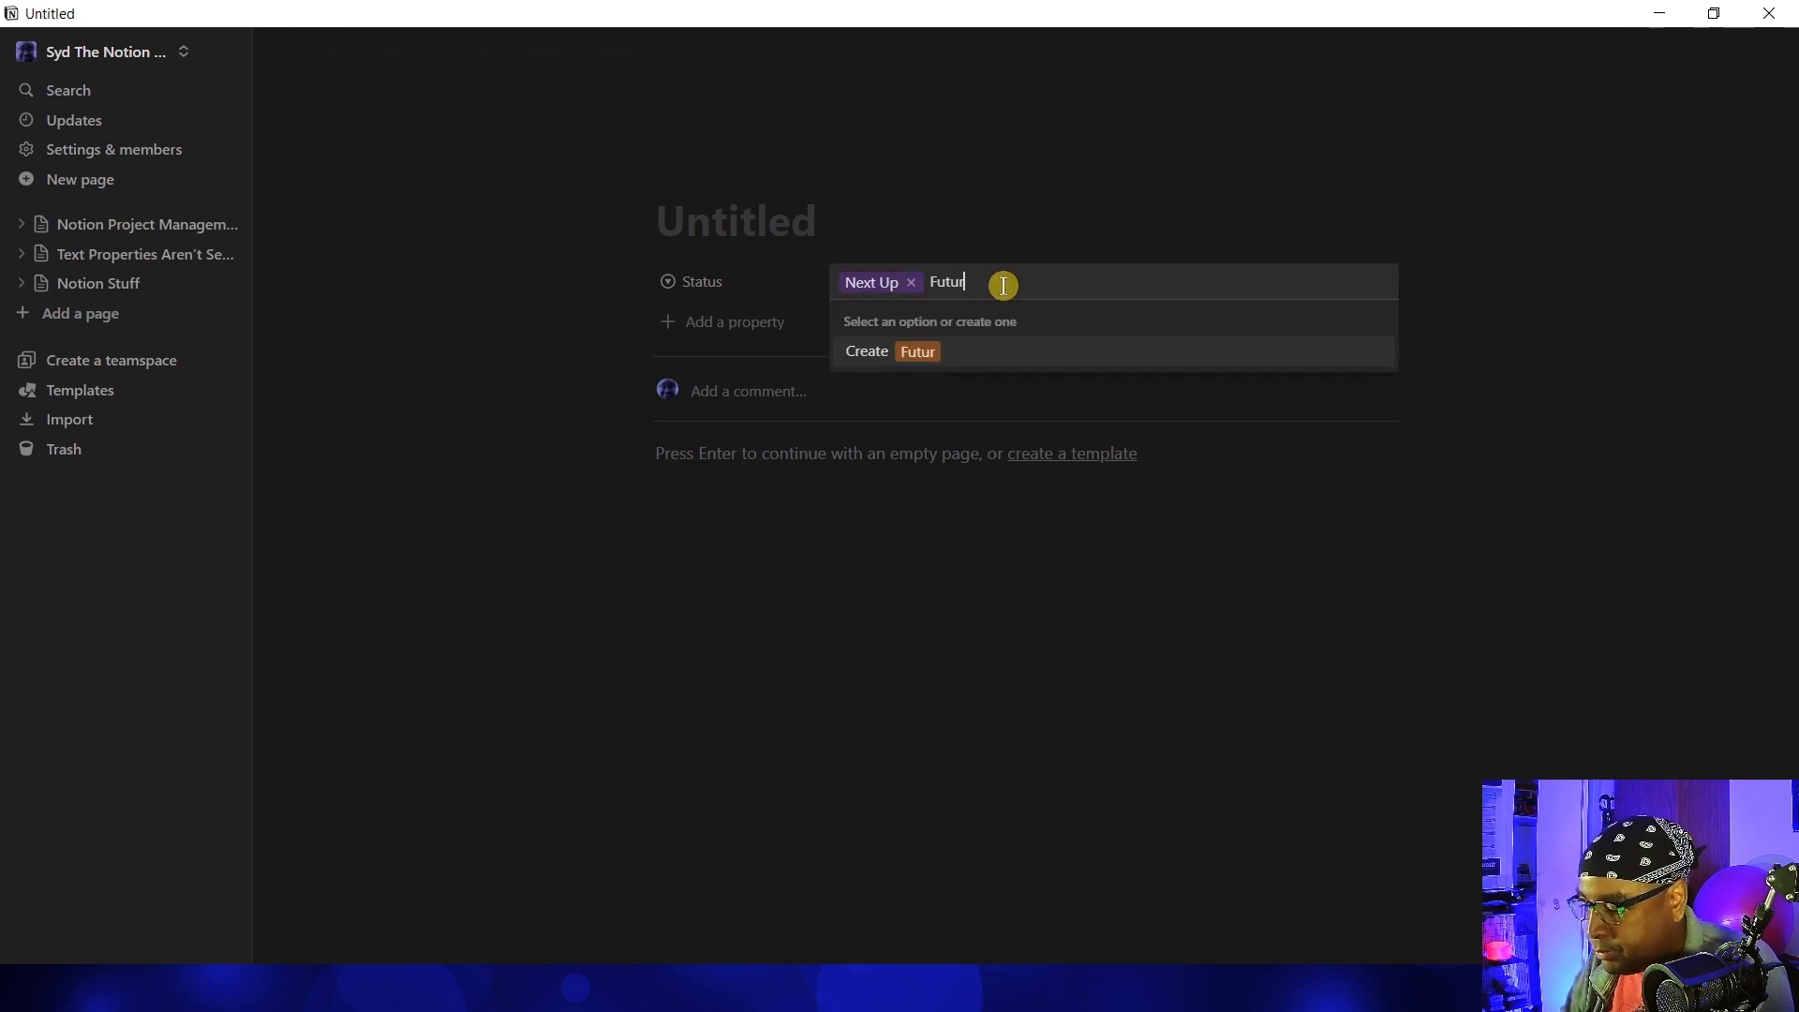
type("e")
key("Return")
left_click(1004, 289)
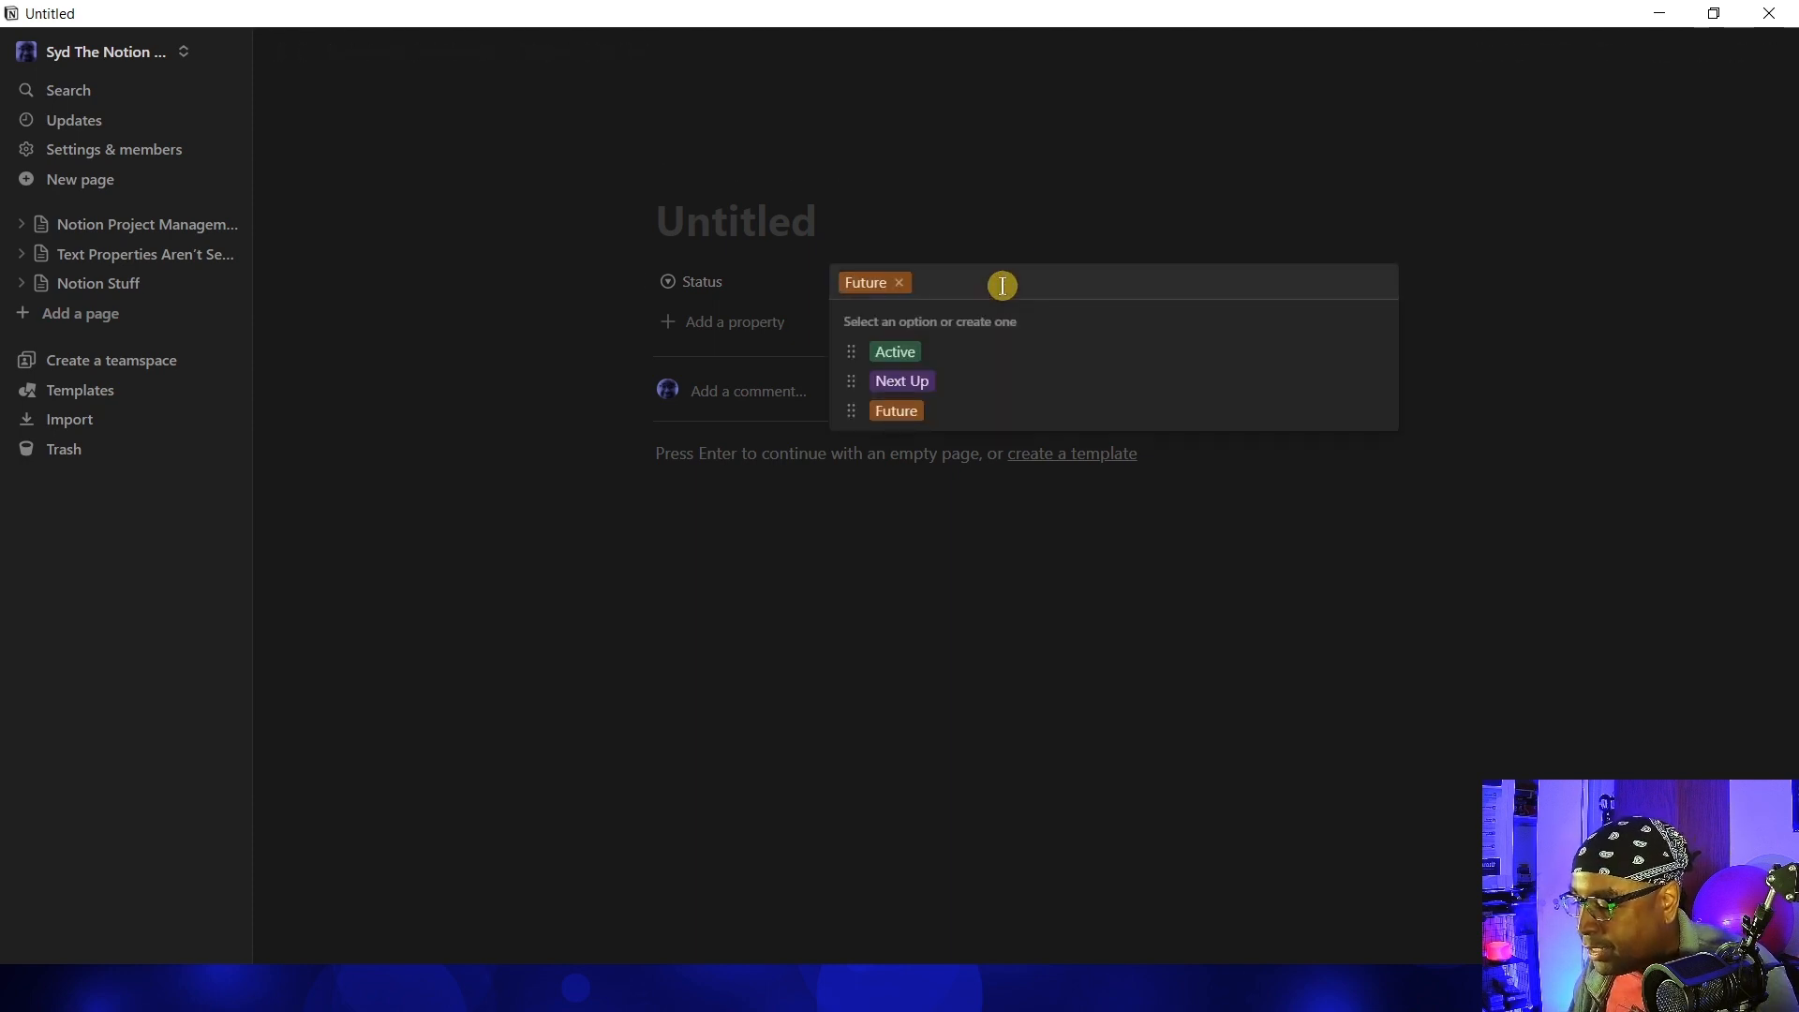
type("Maybe/Somday")
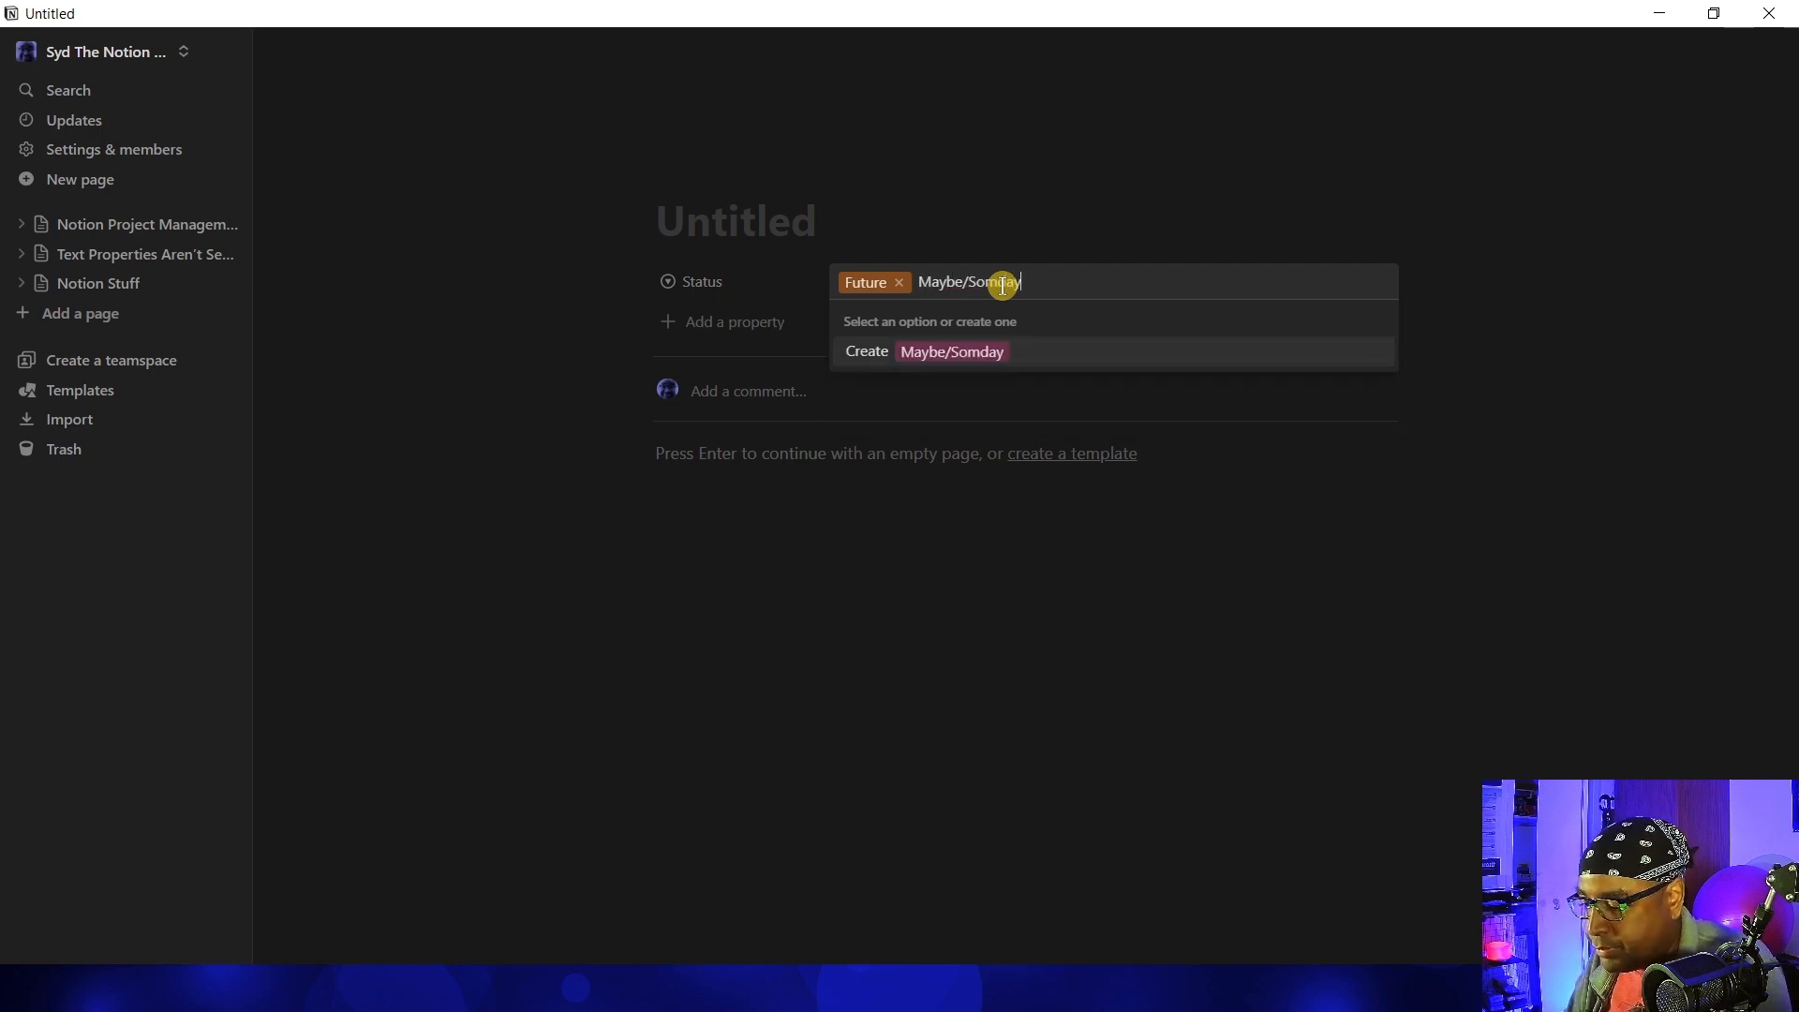
key("Return")
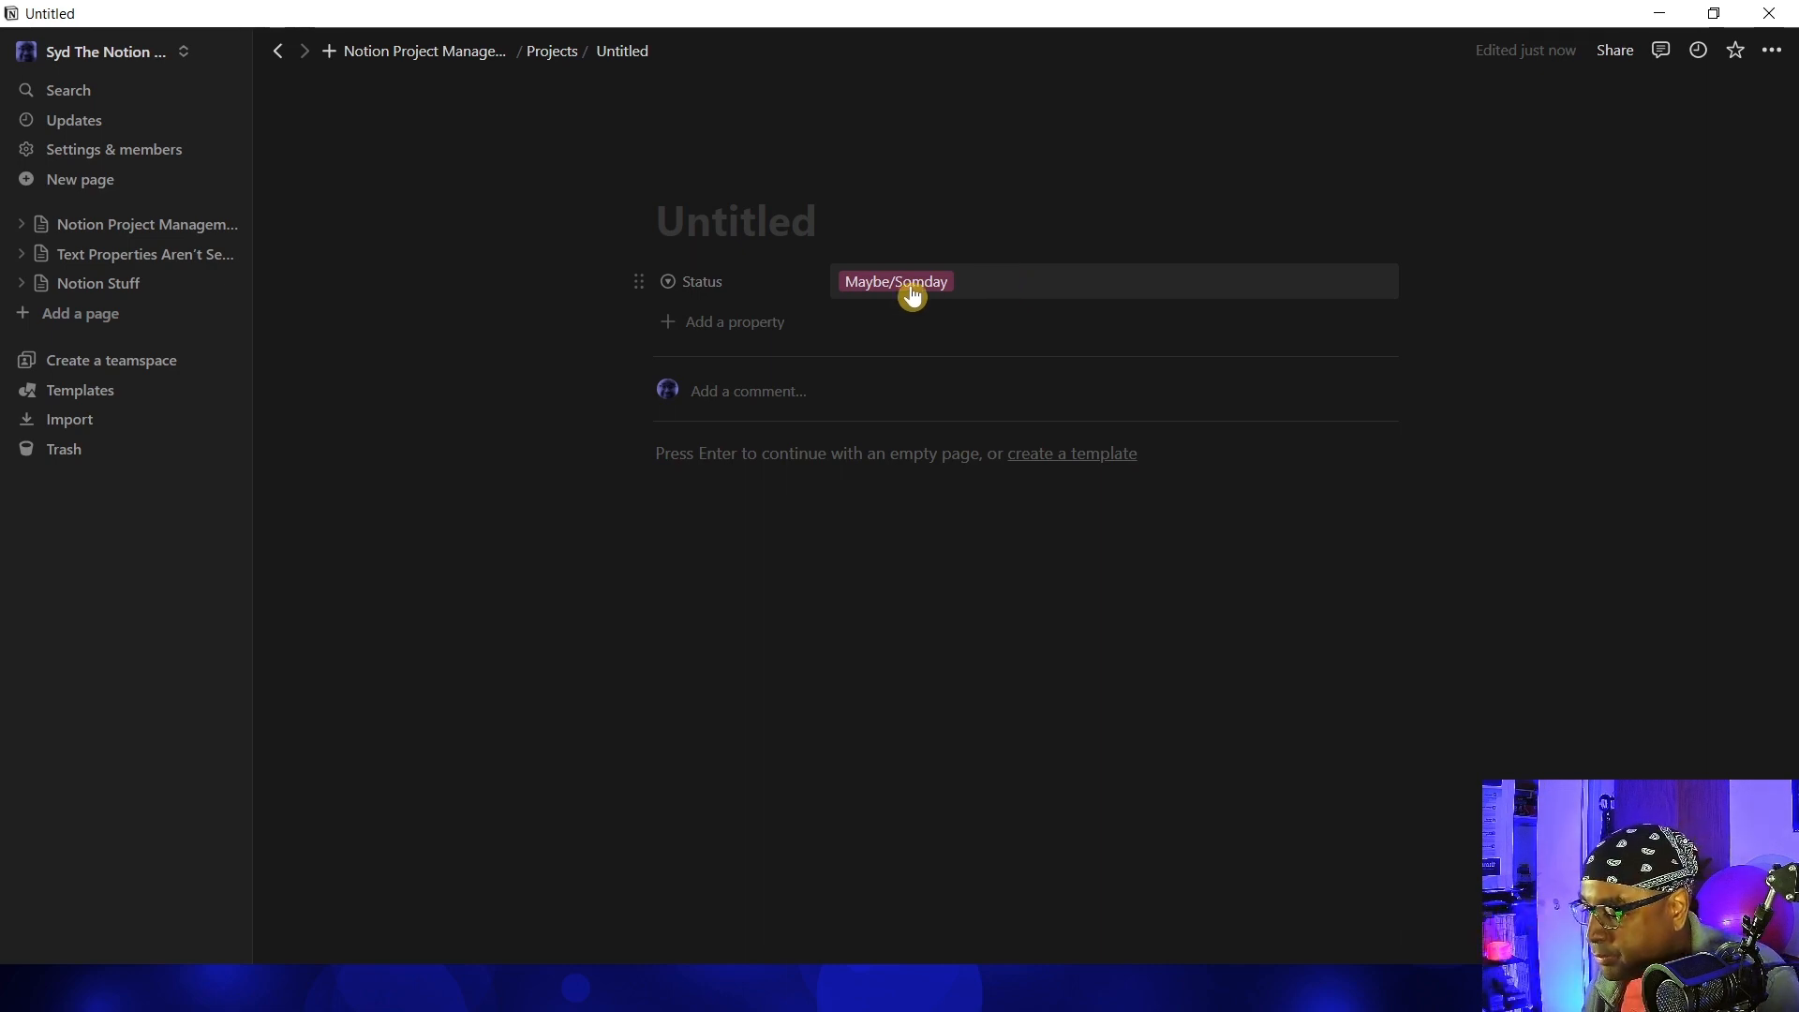
Correct the spelling of the Maybe/Somday status option to Maybe/Someday
left_click(1010, 281)
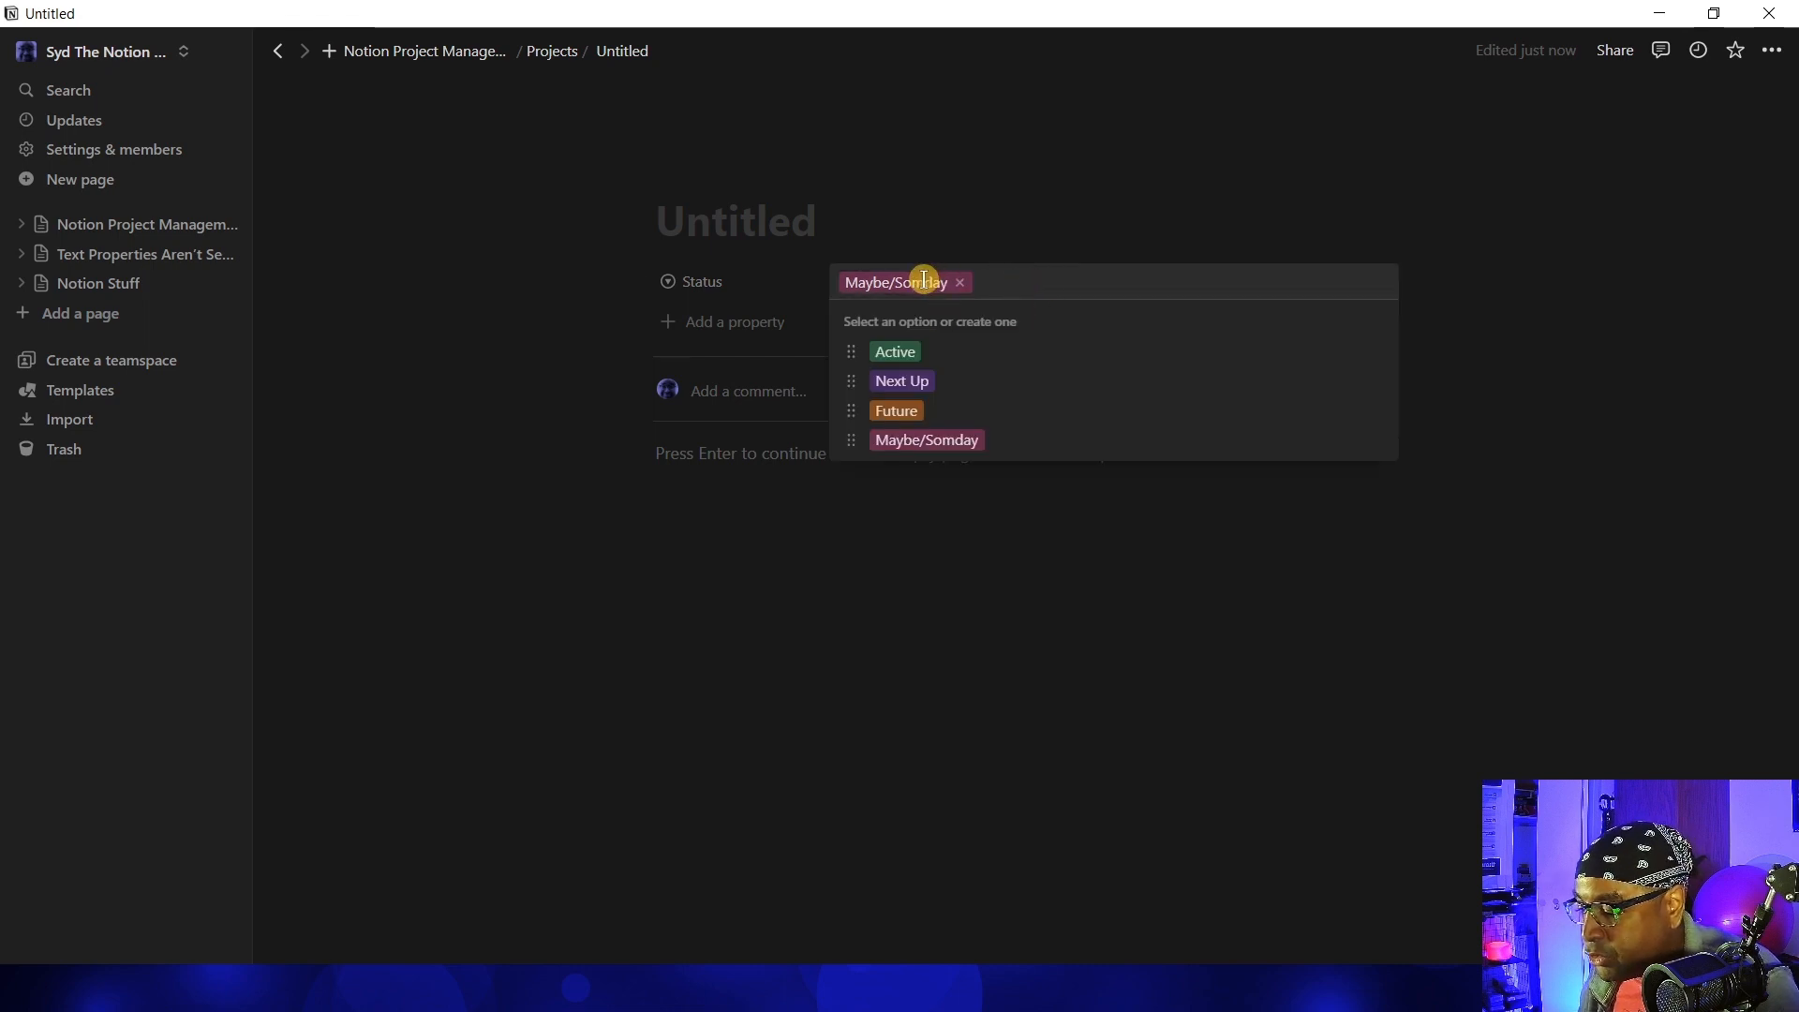
left_click(1376, 440)
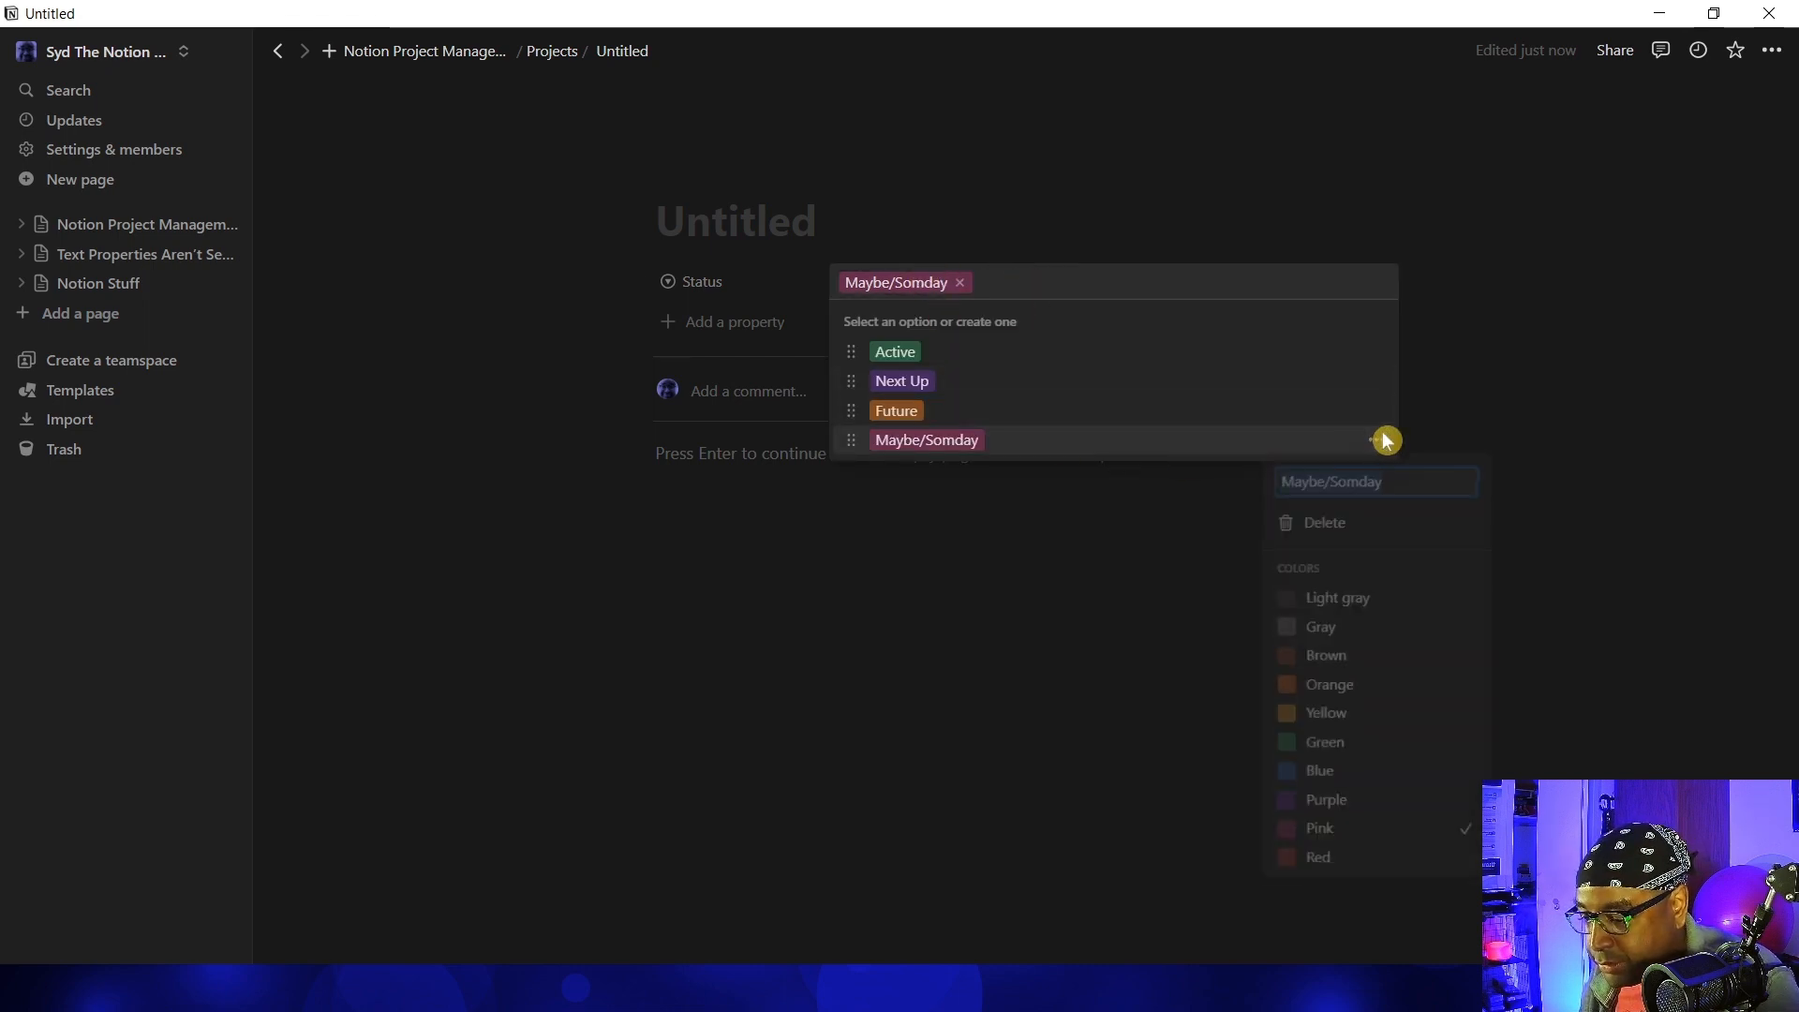
left_click(1369, 479)
type("e")
left_click(1599, 515)
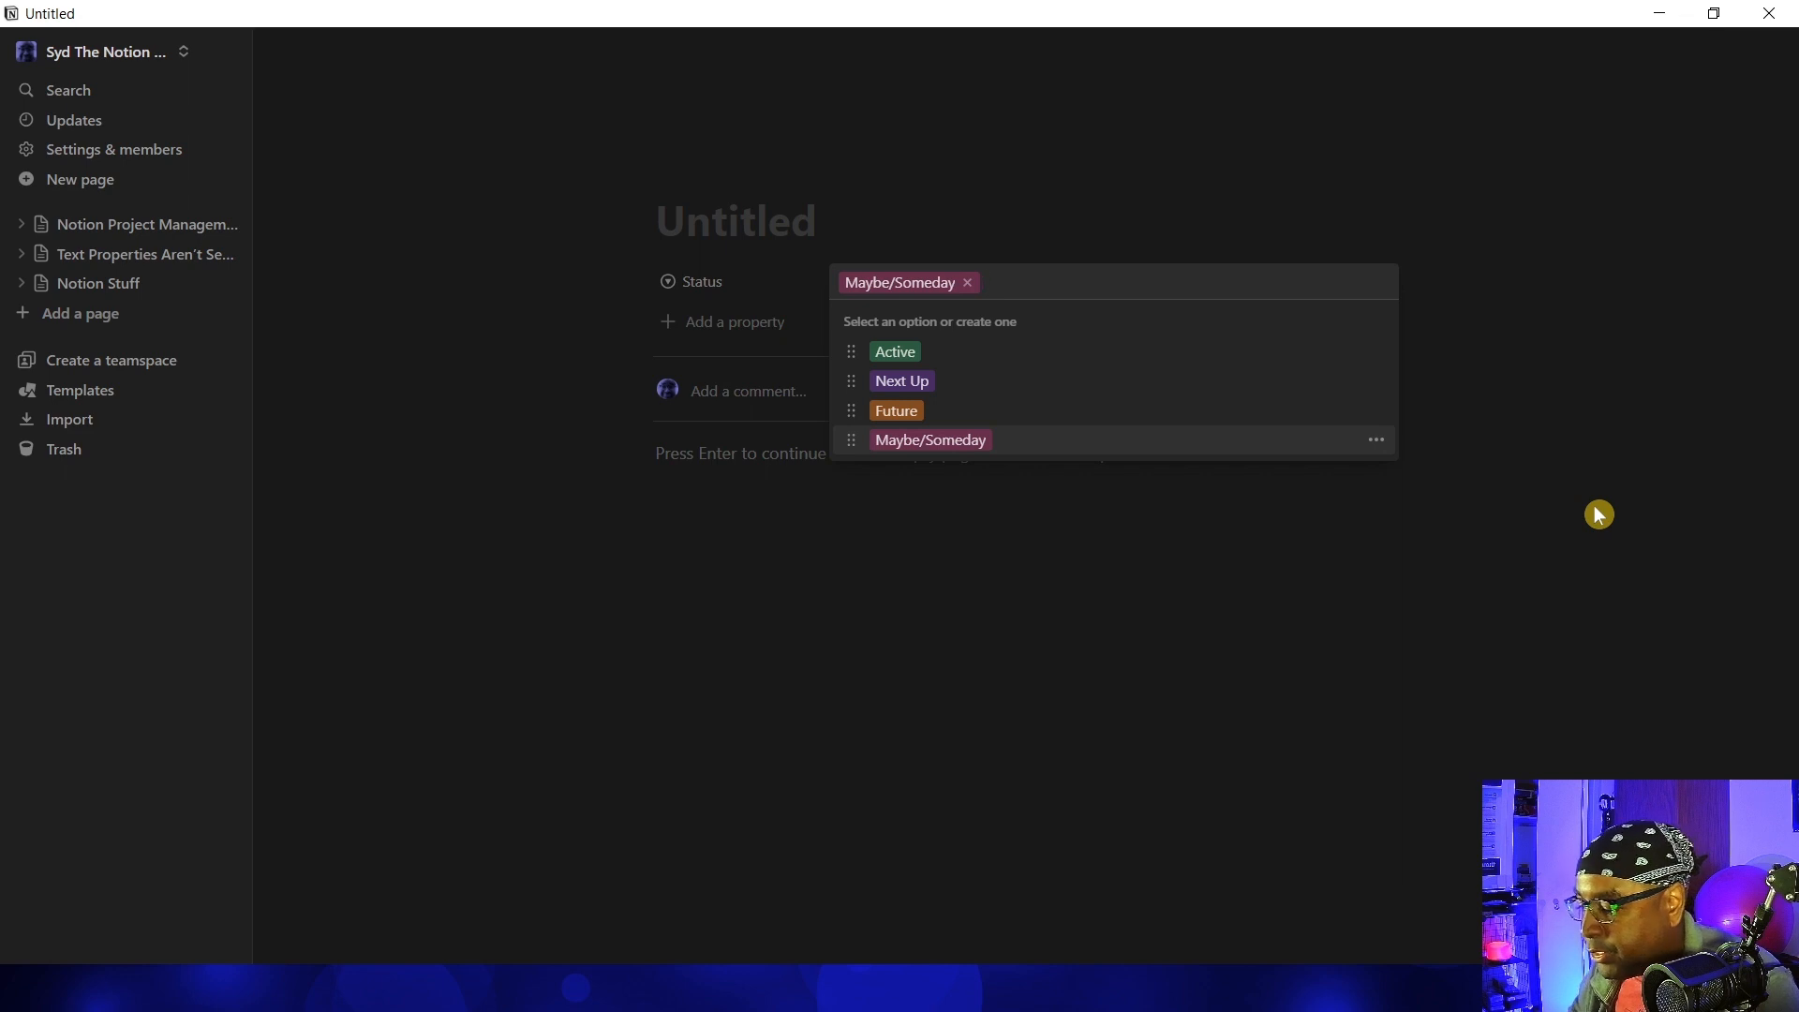
Create a Completed option for the Status property, and set the page's status to Active
type("C")
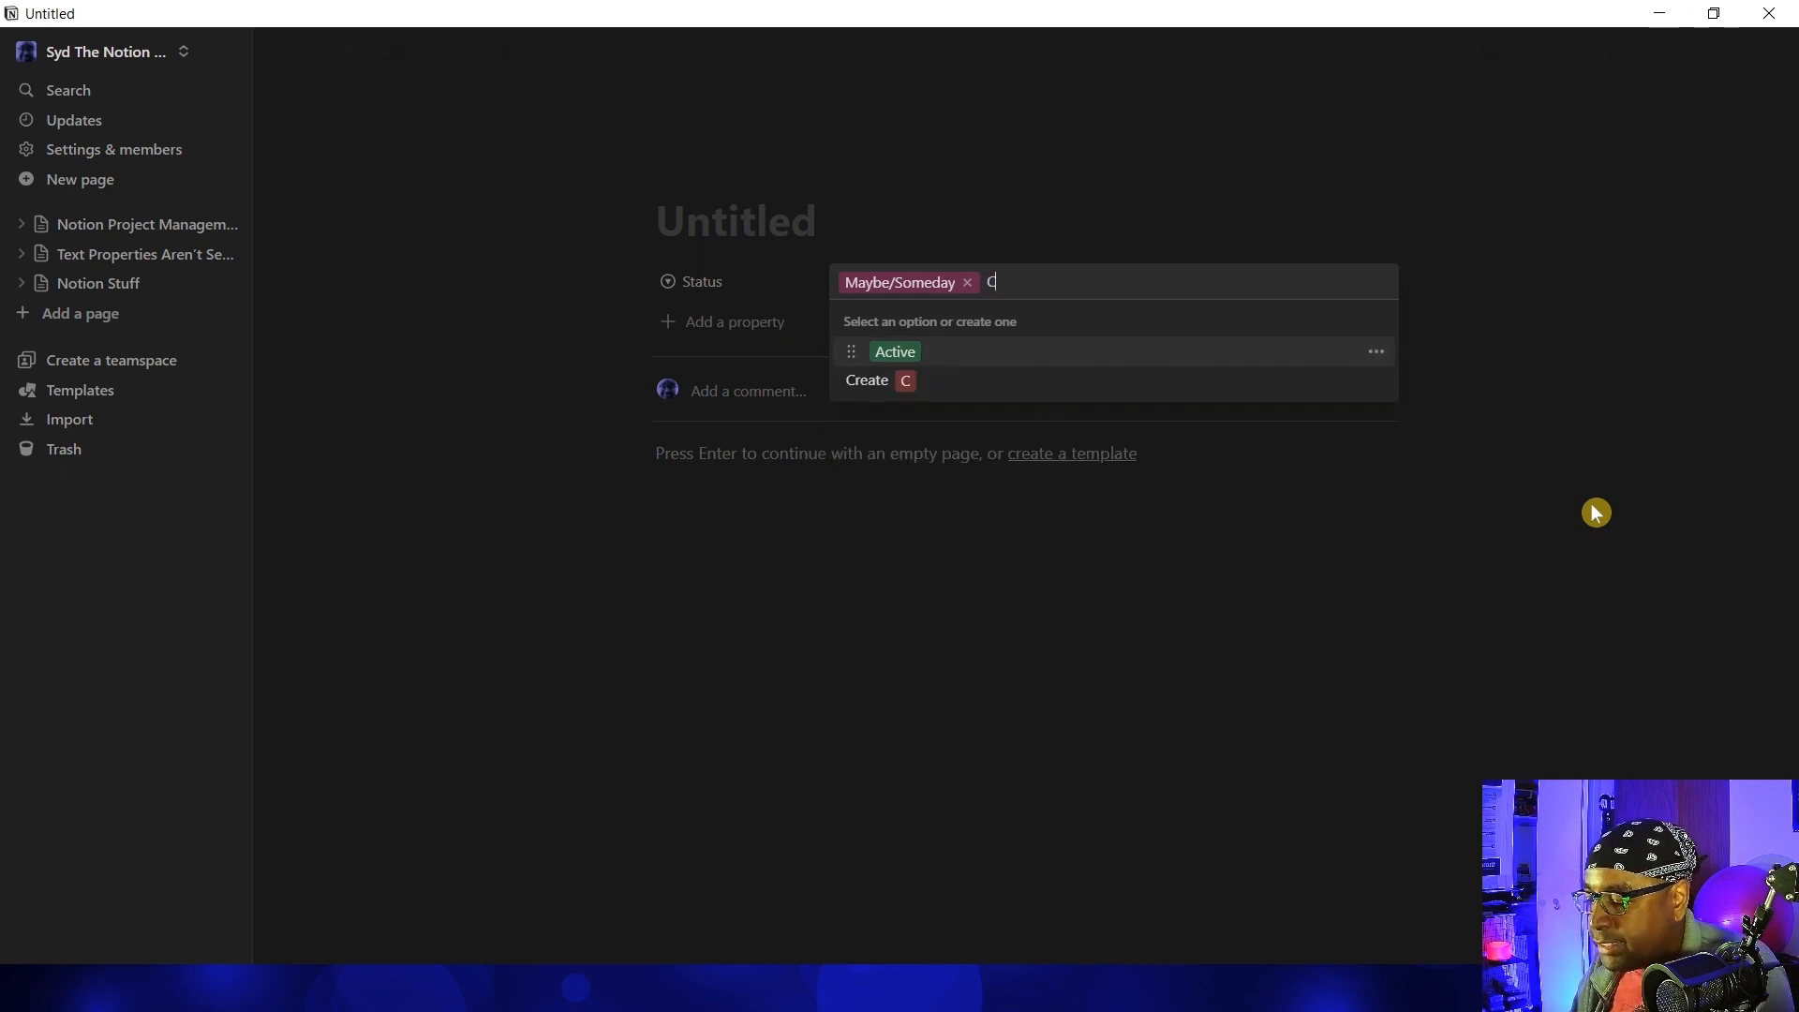
type("ompleted")
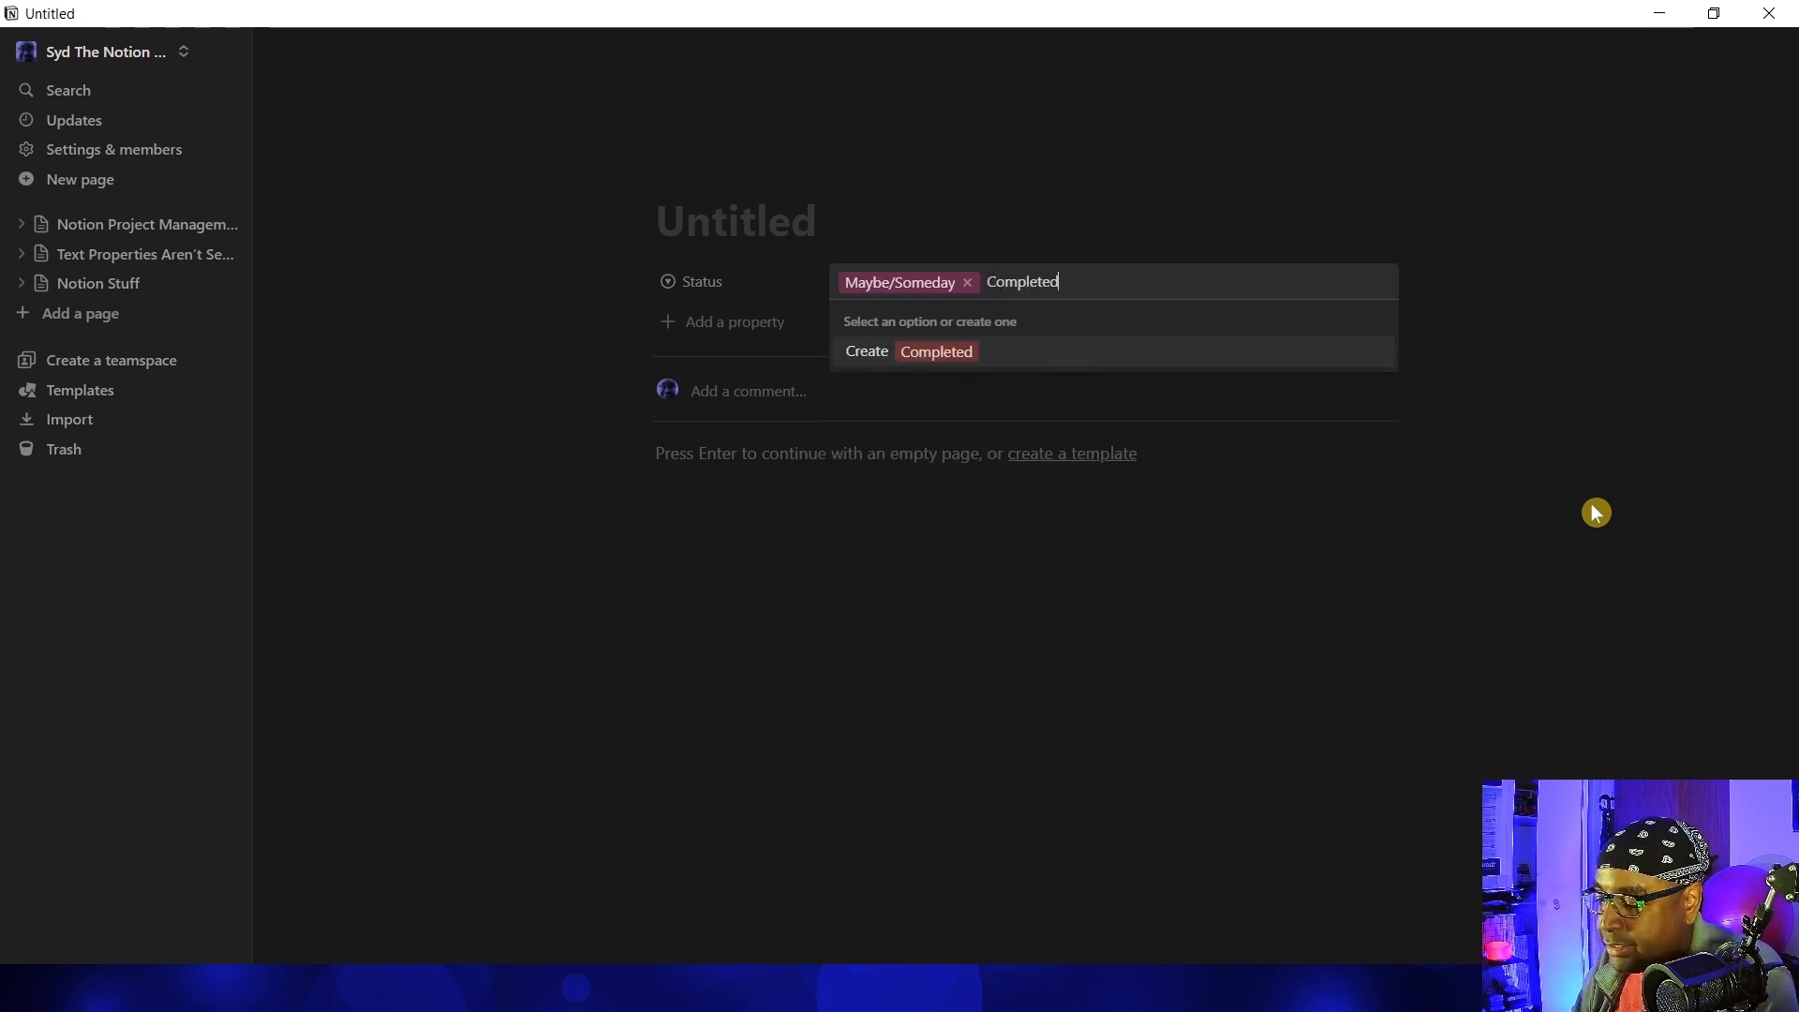
key("Return")
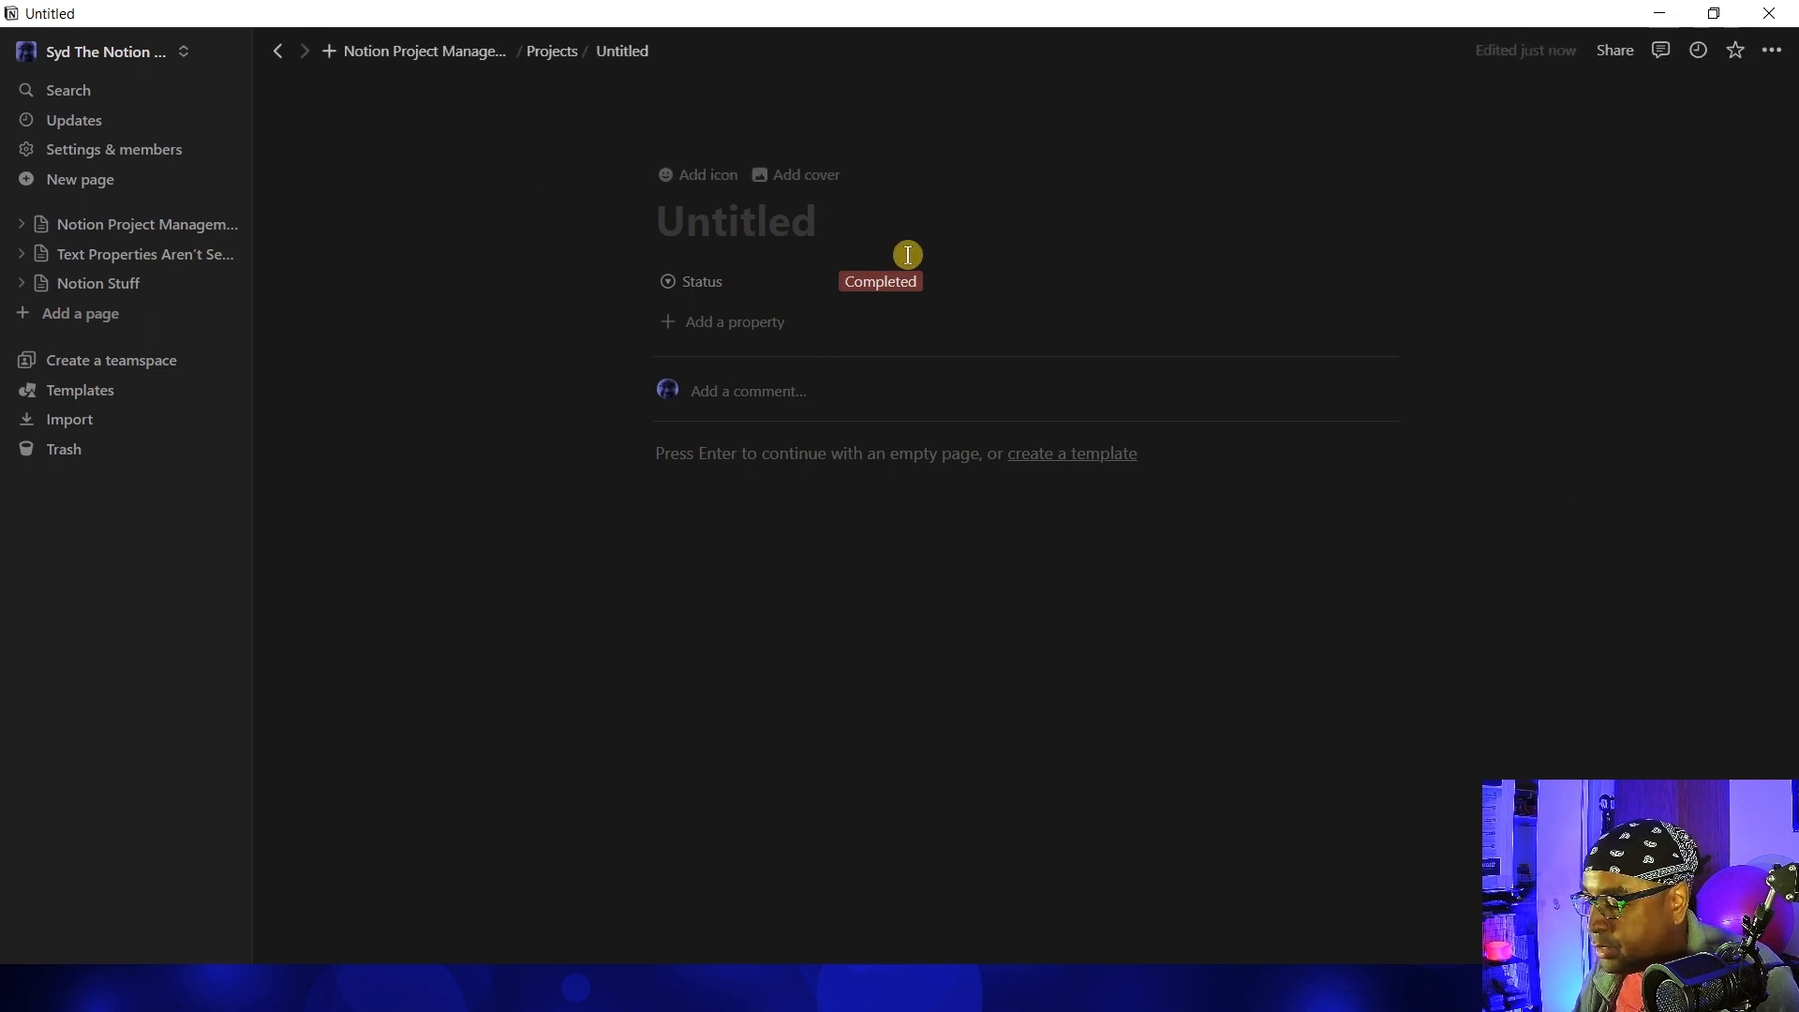
left_click(902, 284)
left_click(906, 353)
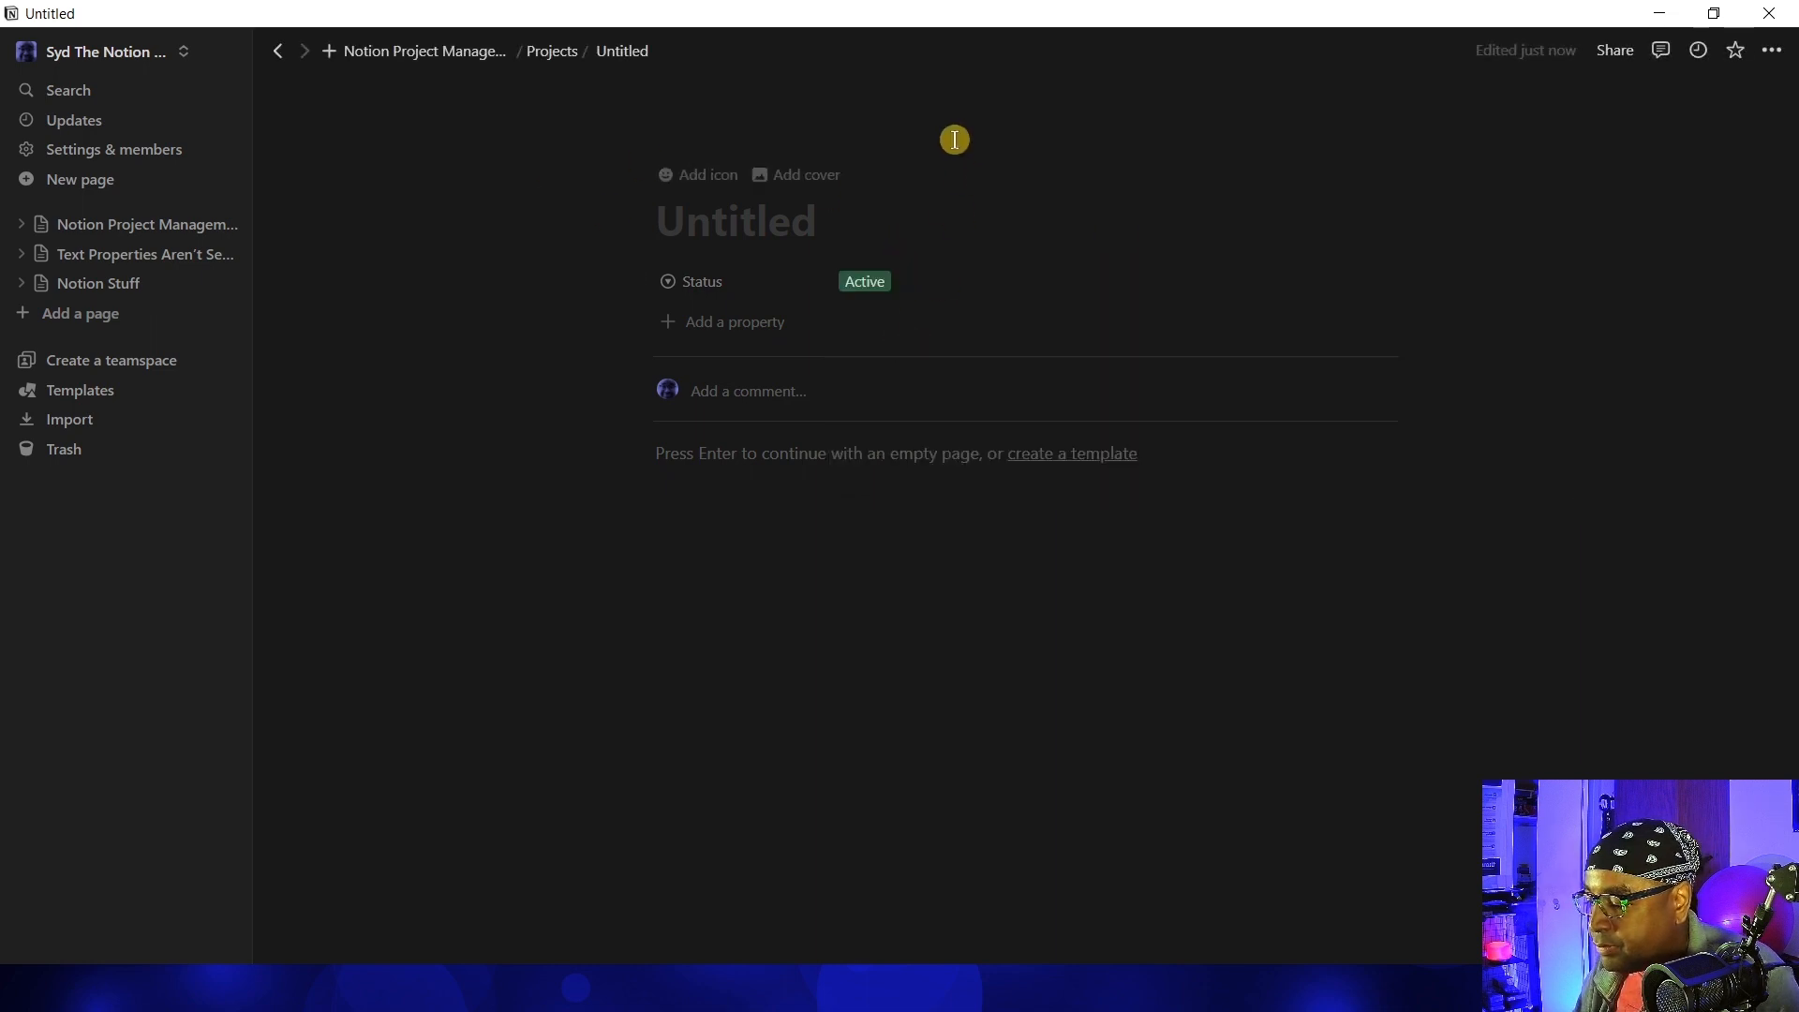
Add a Select property named Priority and place it below Status
left_click(738, 328)
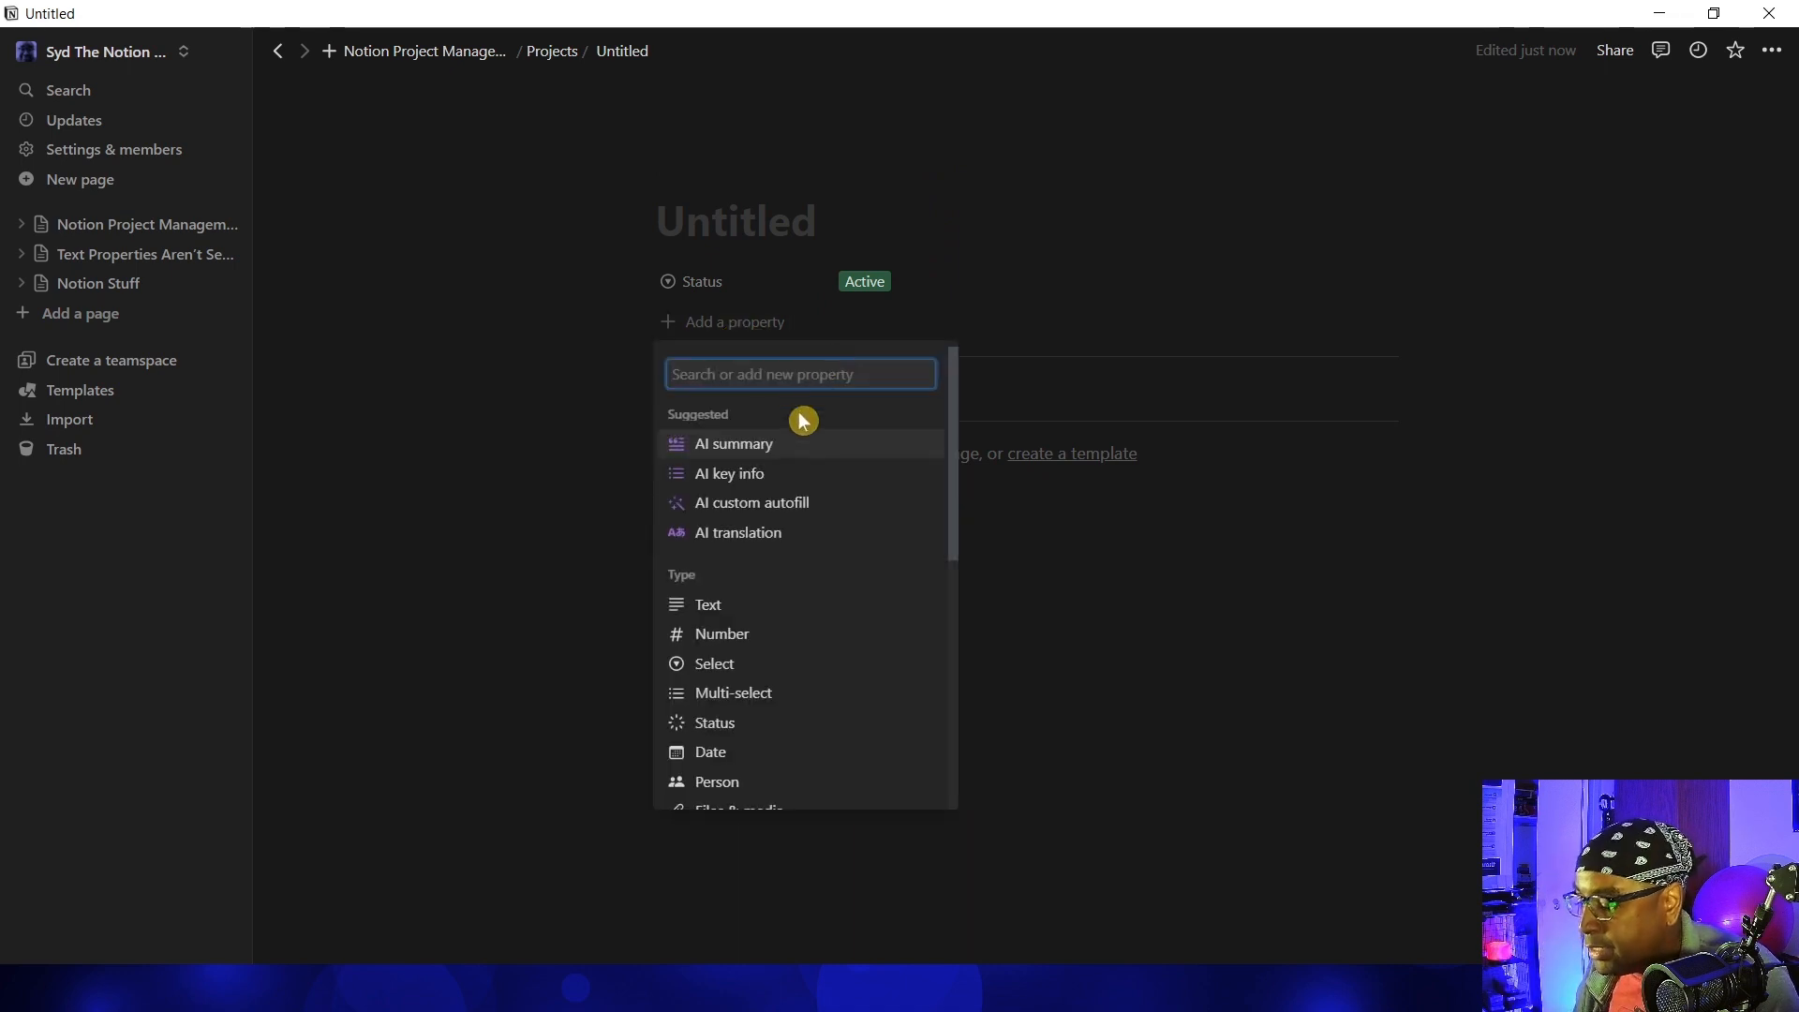
left_click(750, 666)
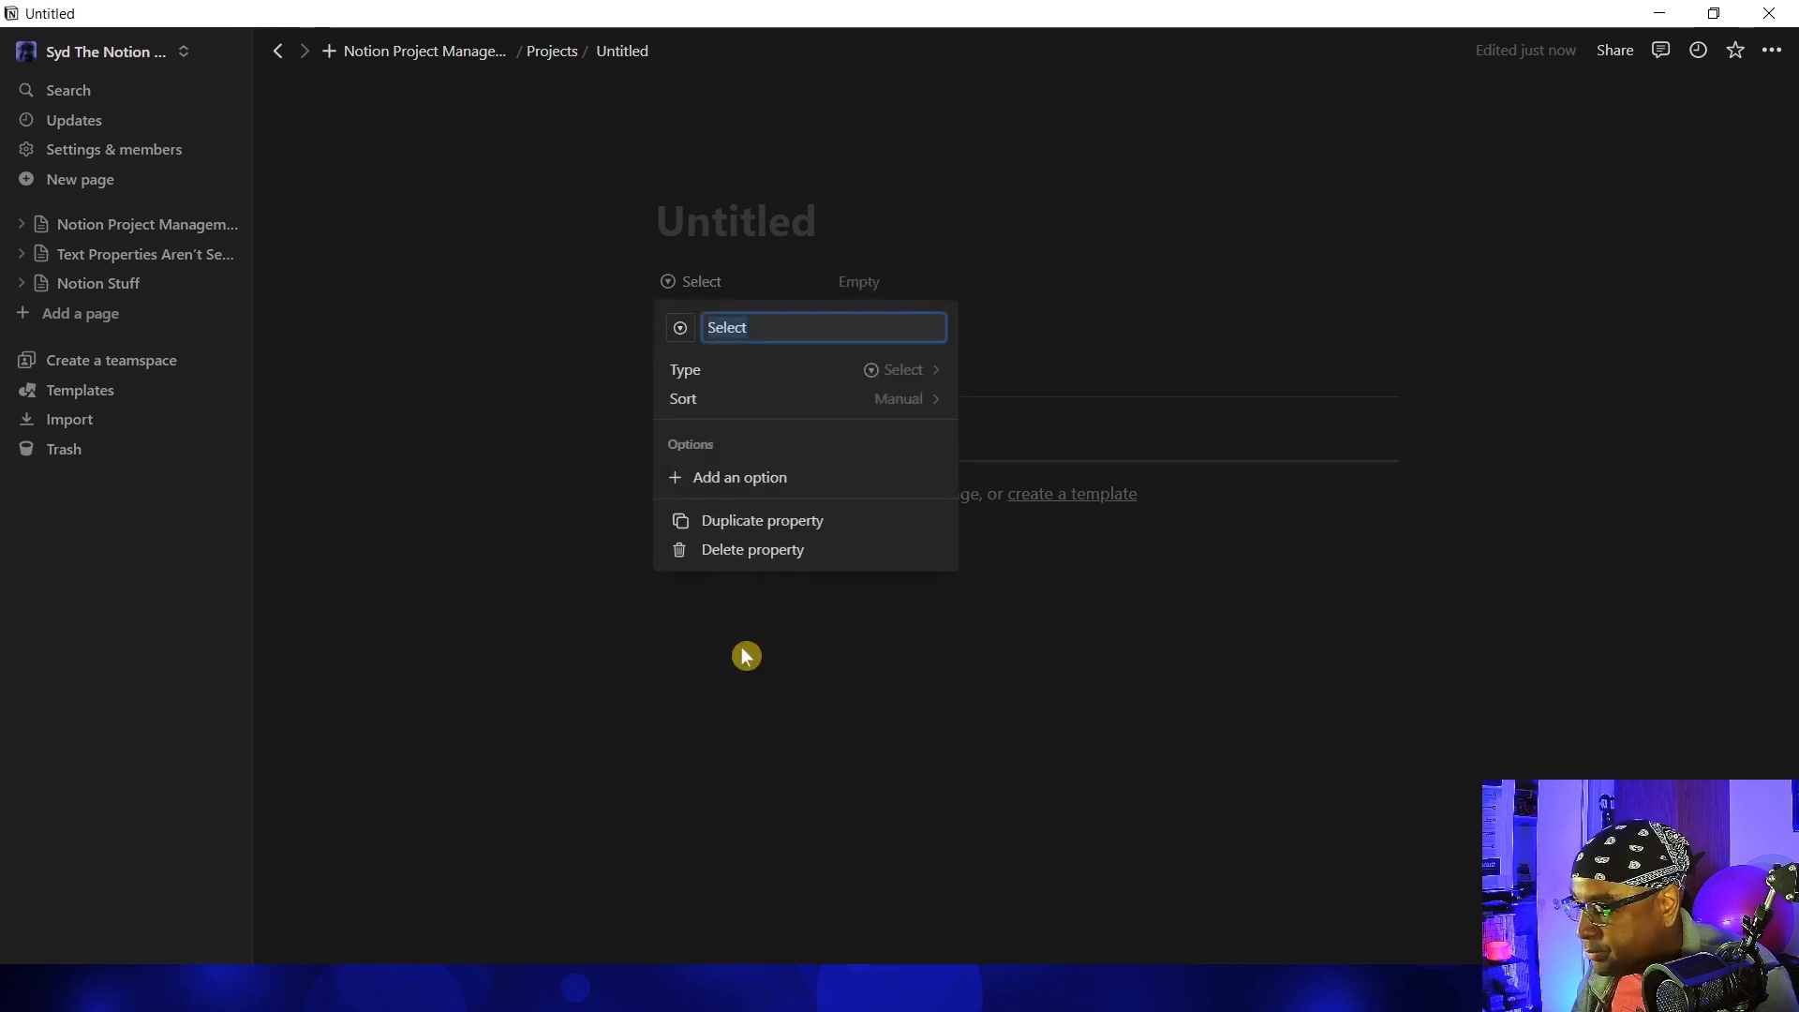
type("Priority")
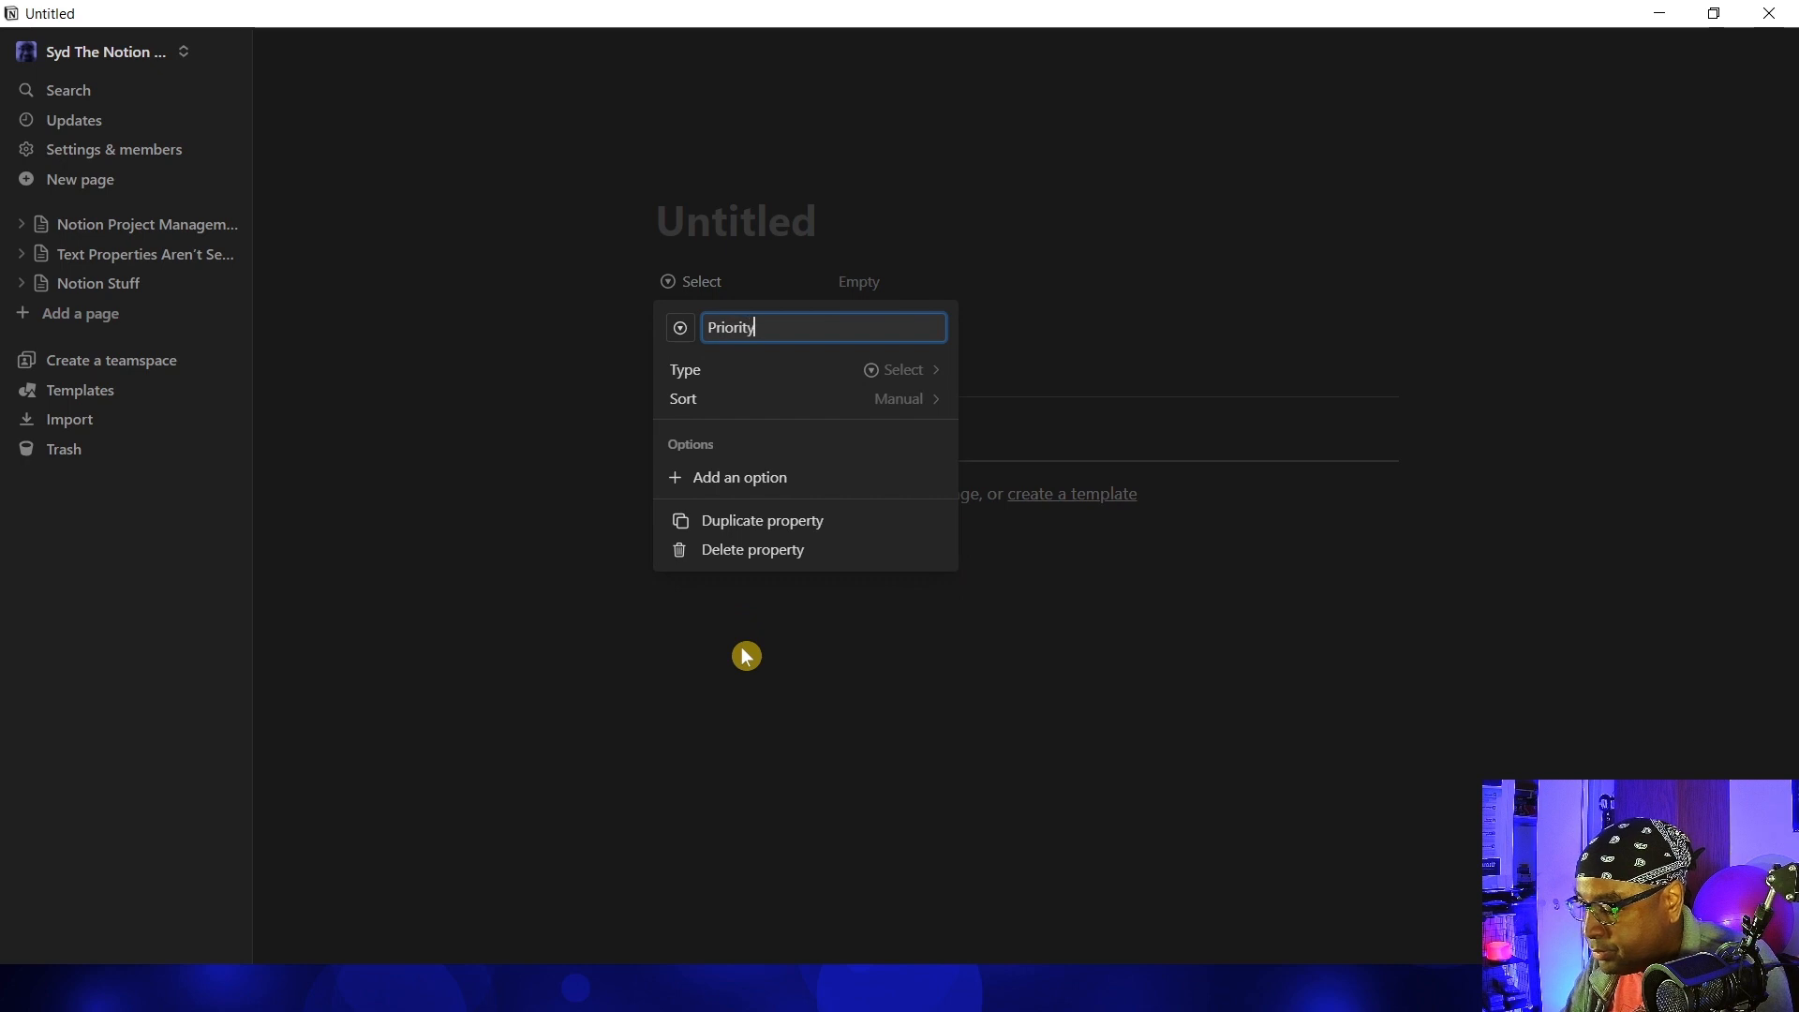
left_click(1081, 338)
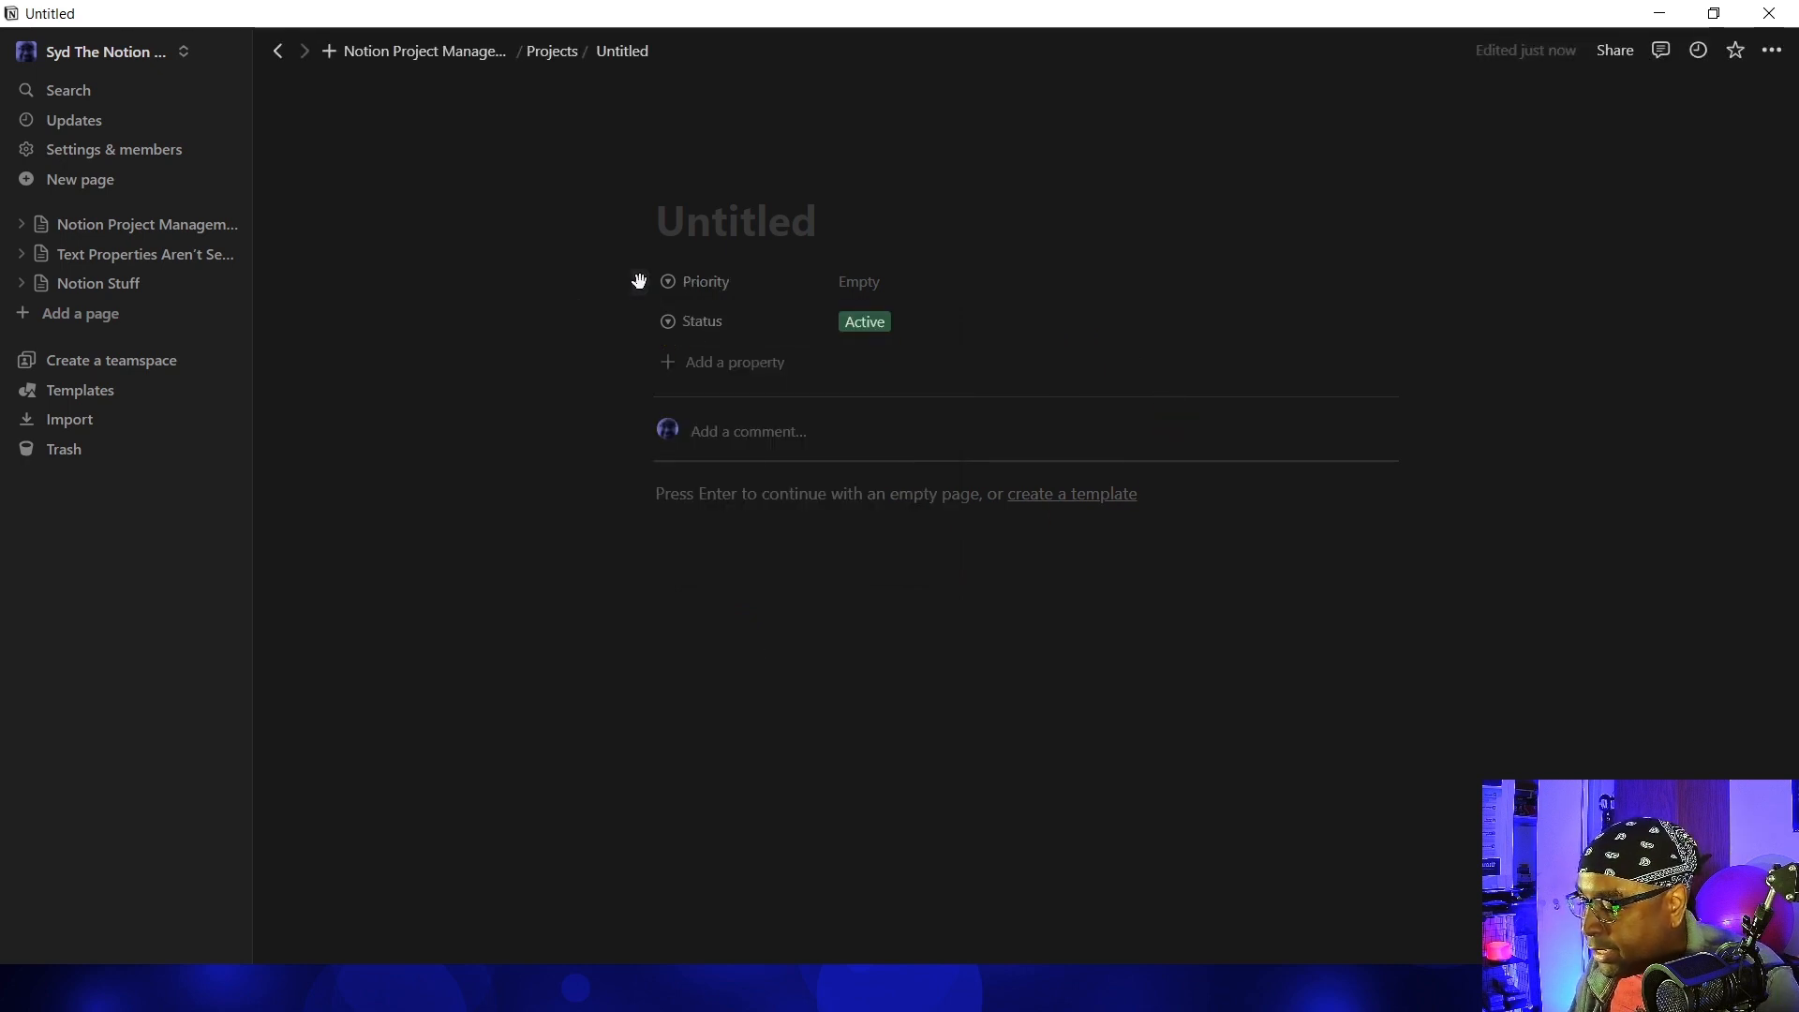
left_click_drag(633, 281, 631, 322)
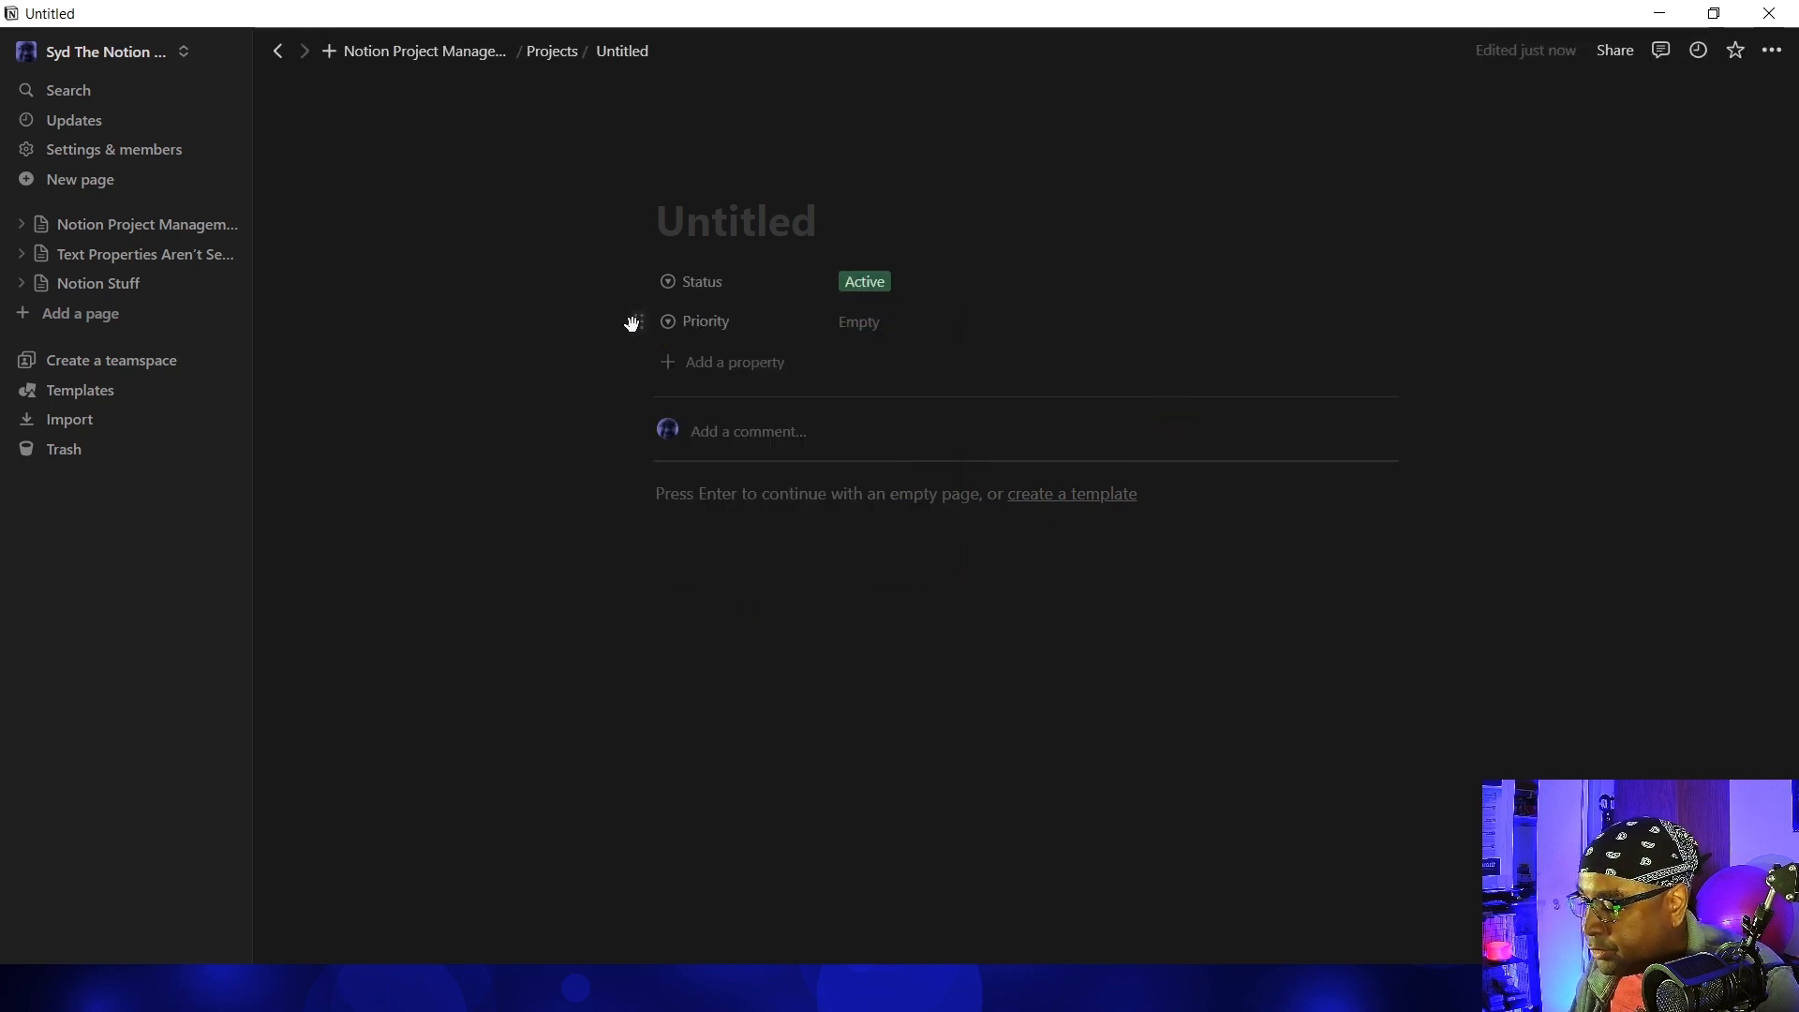
Create the options Priority 1, Priority 2, Priority 3, Priority 4 and Priority 5 for the Priority property
left_click(869, 322)
type("P")
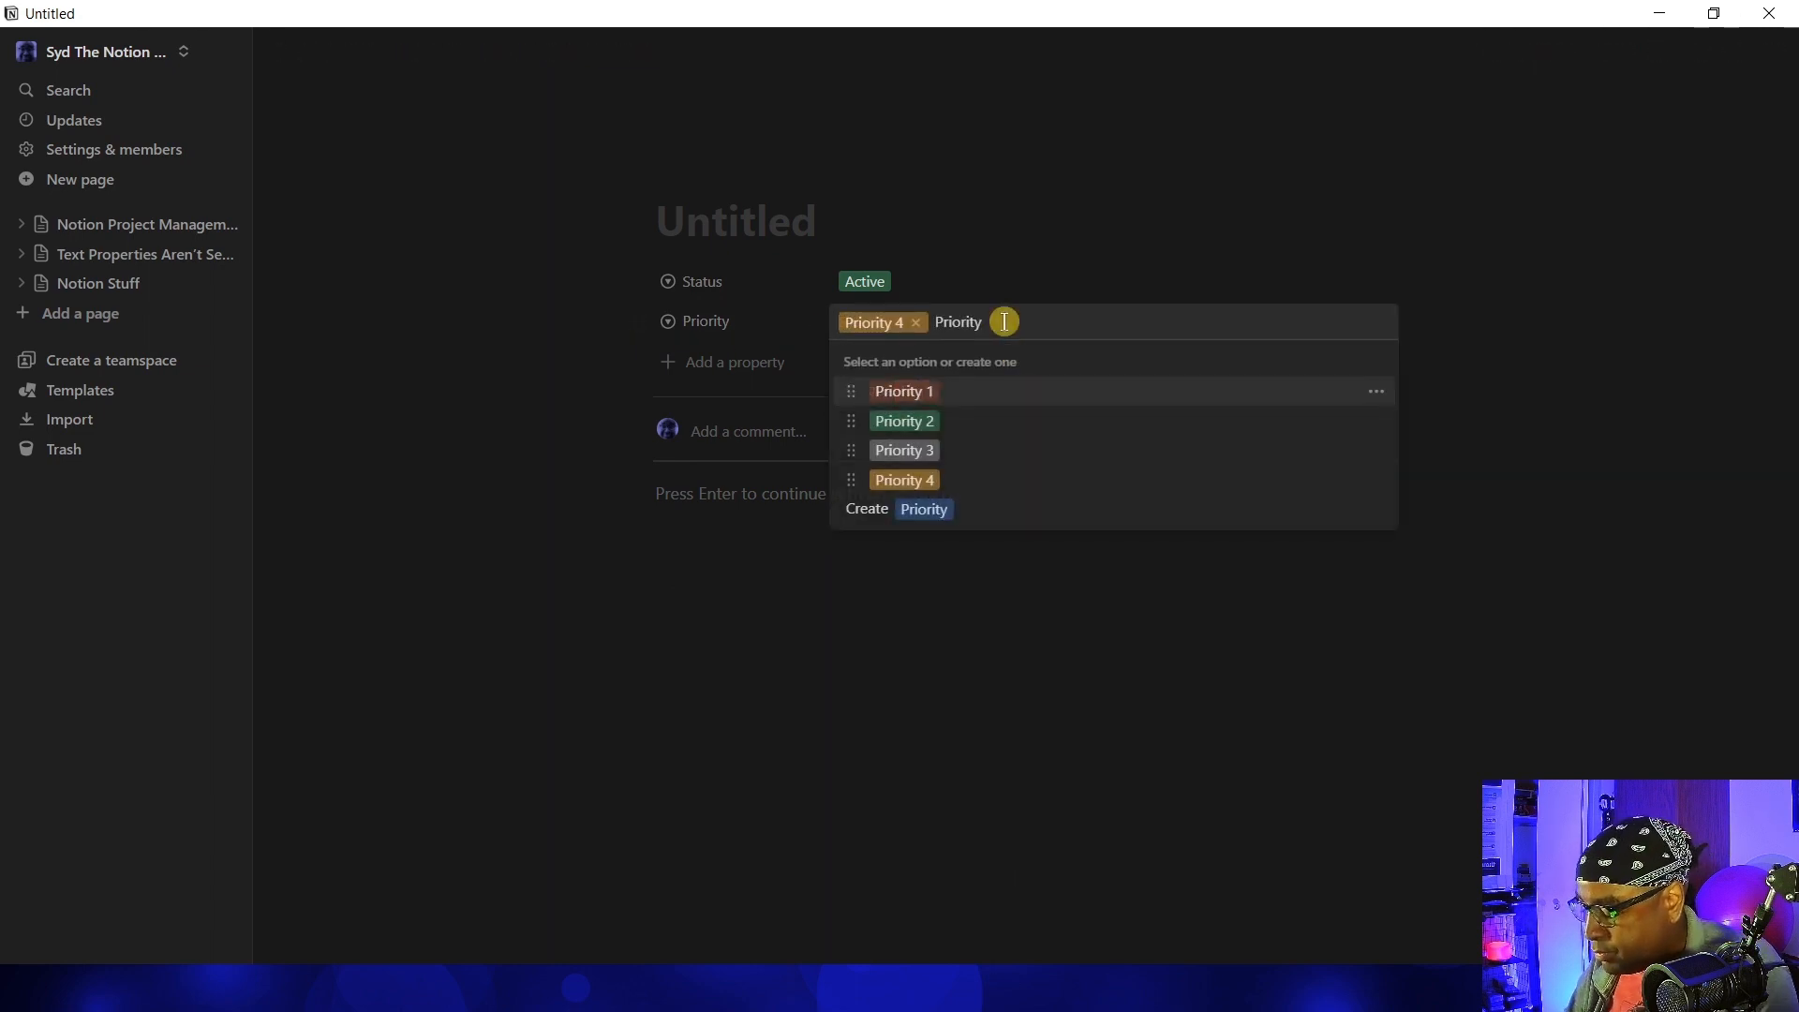
type("5")
key("Return")
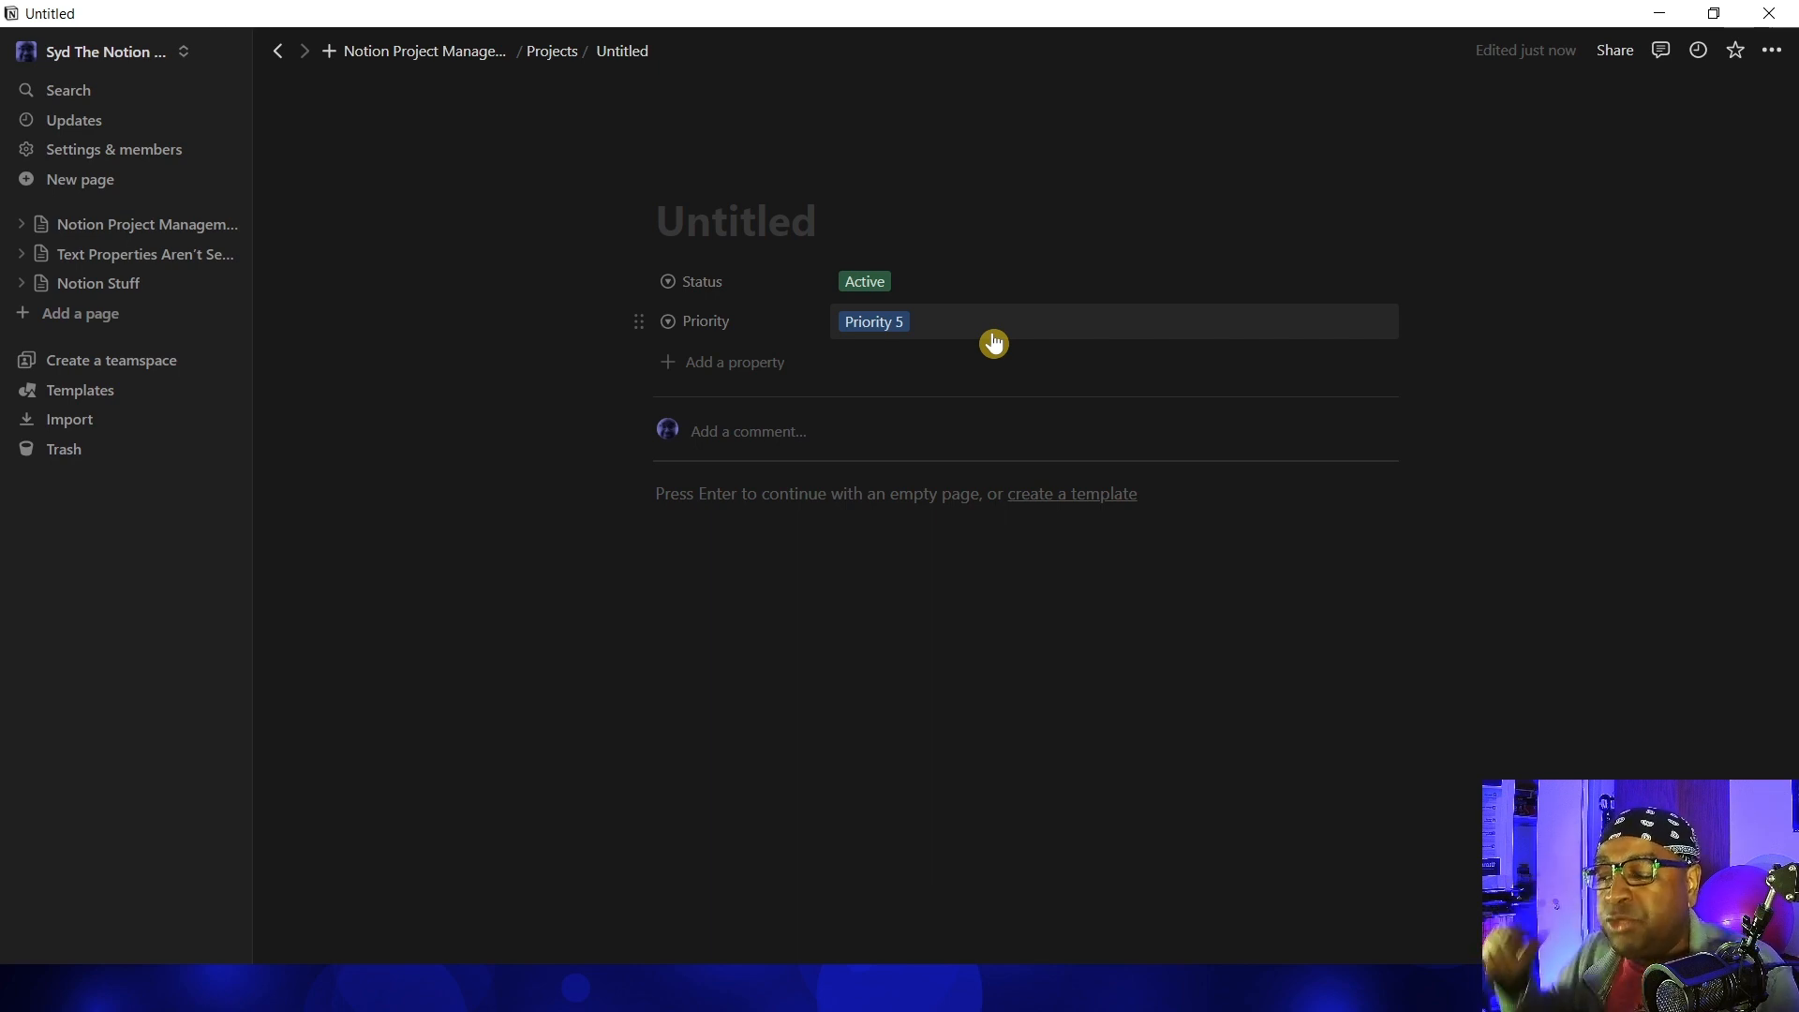
Change the color of the Priority 1 option to Red
left_click(1003, 336)
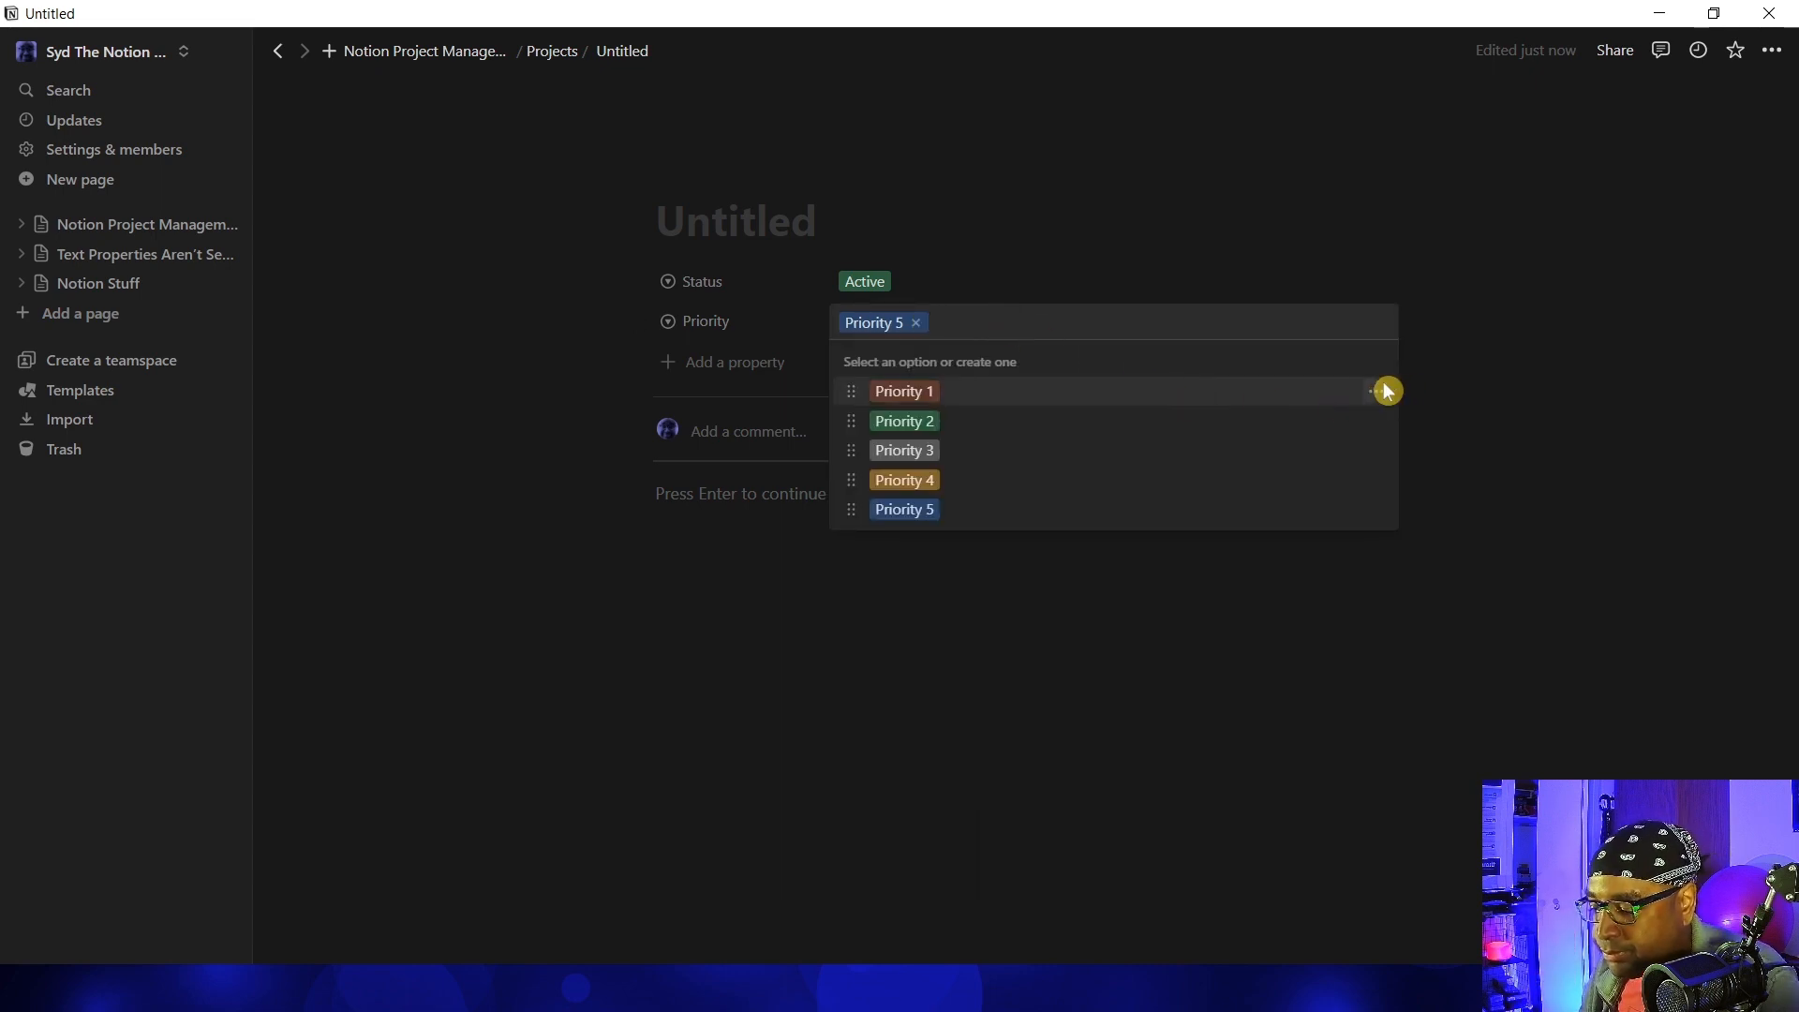
left_click(1389, 392)
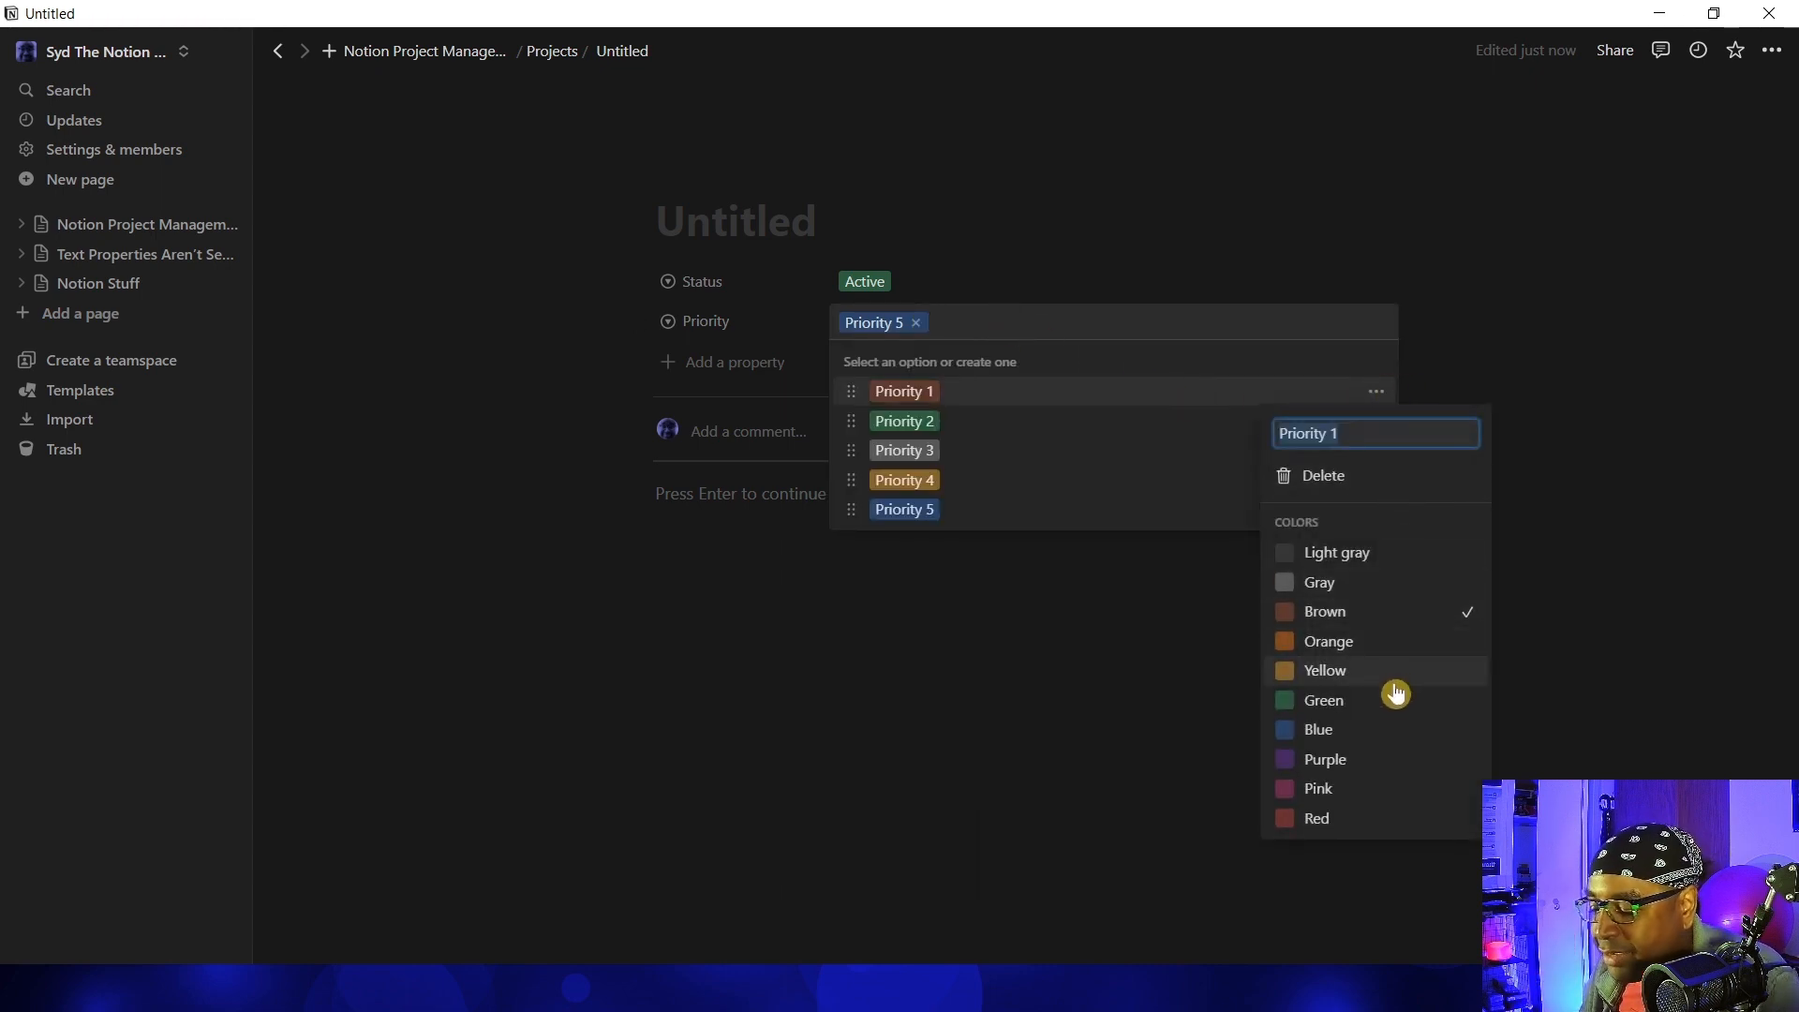
left_click(1377, 819)
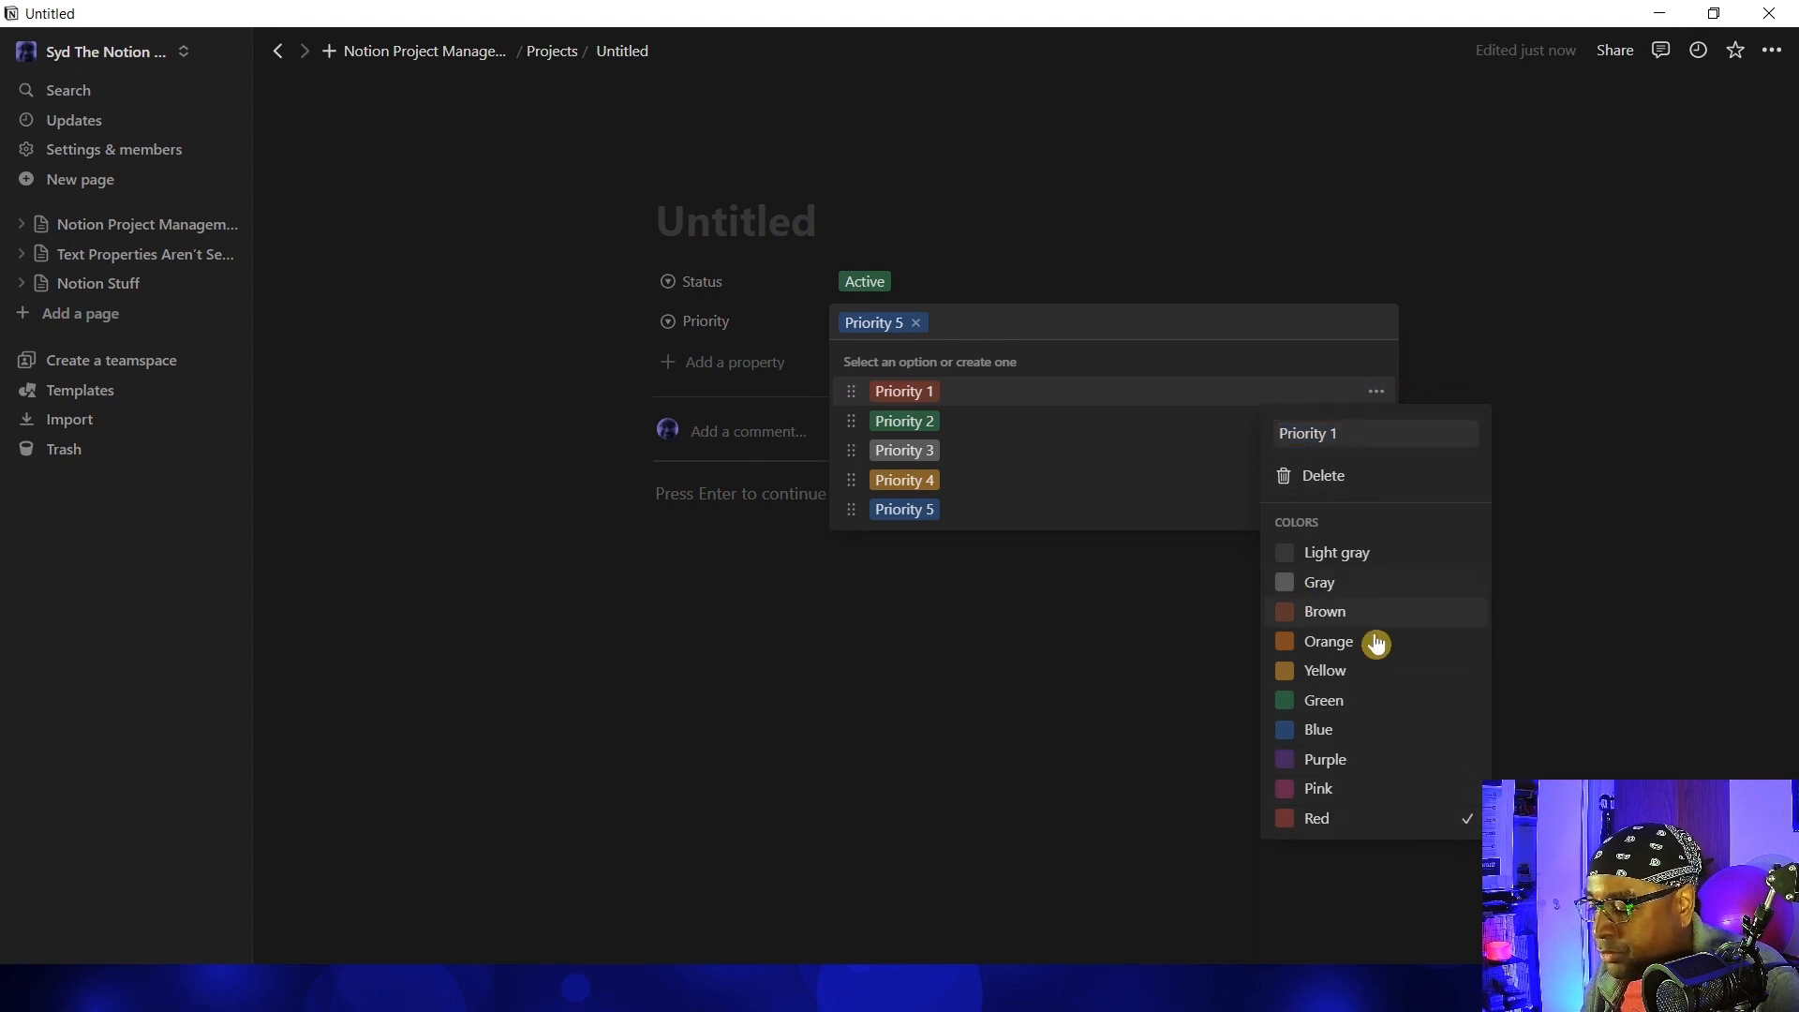
left_click(1514, 344)
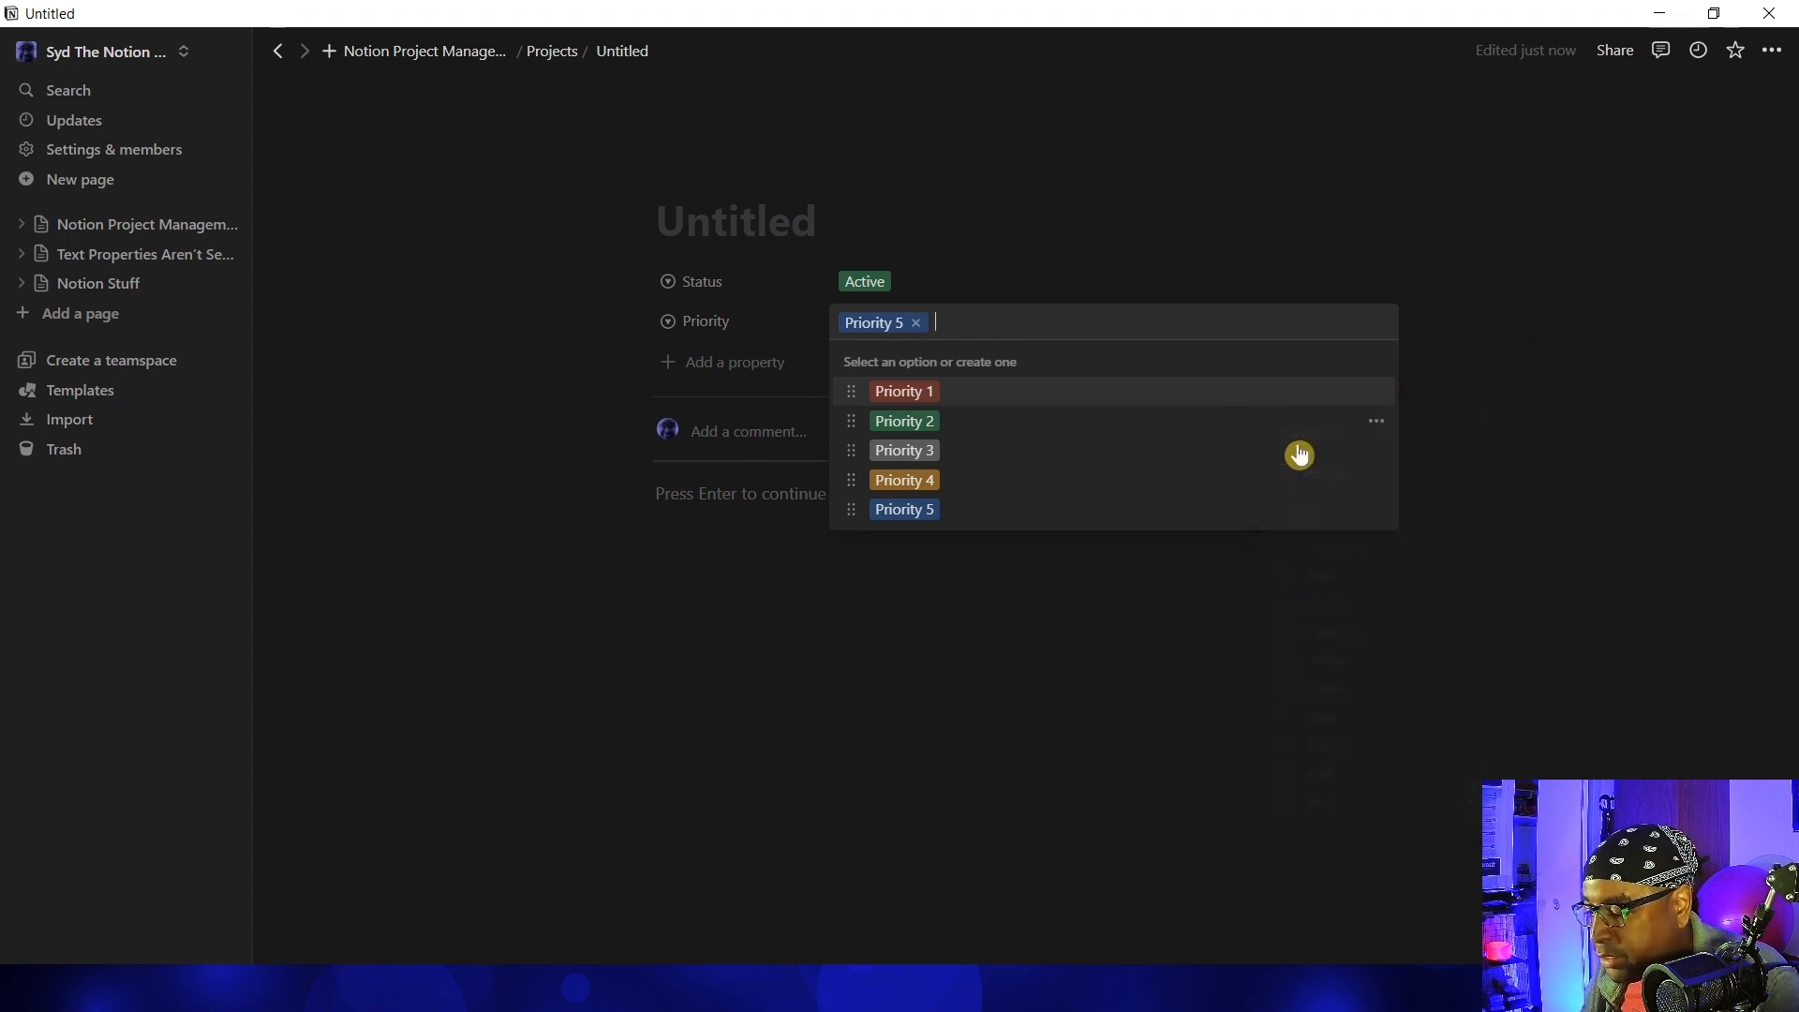
Change the color of the Priority 2 option to Yellow and the Priority 3 option to Green
left_click(1376, 422)
left_click(1378, 702)
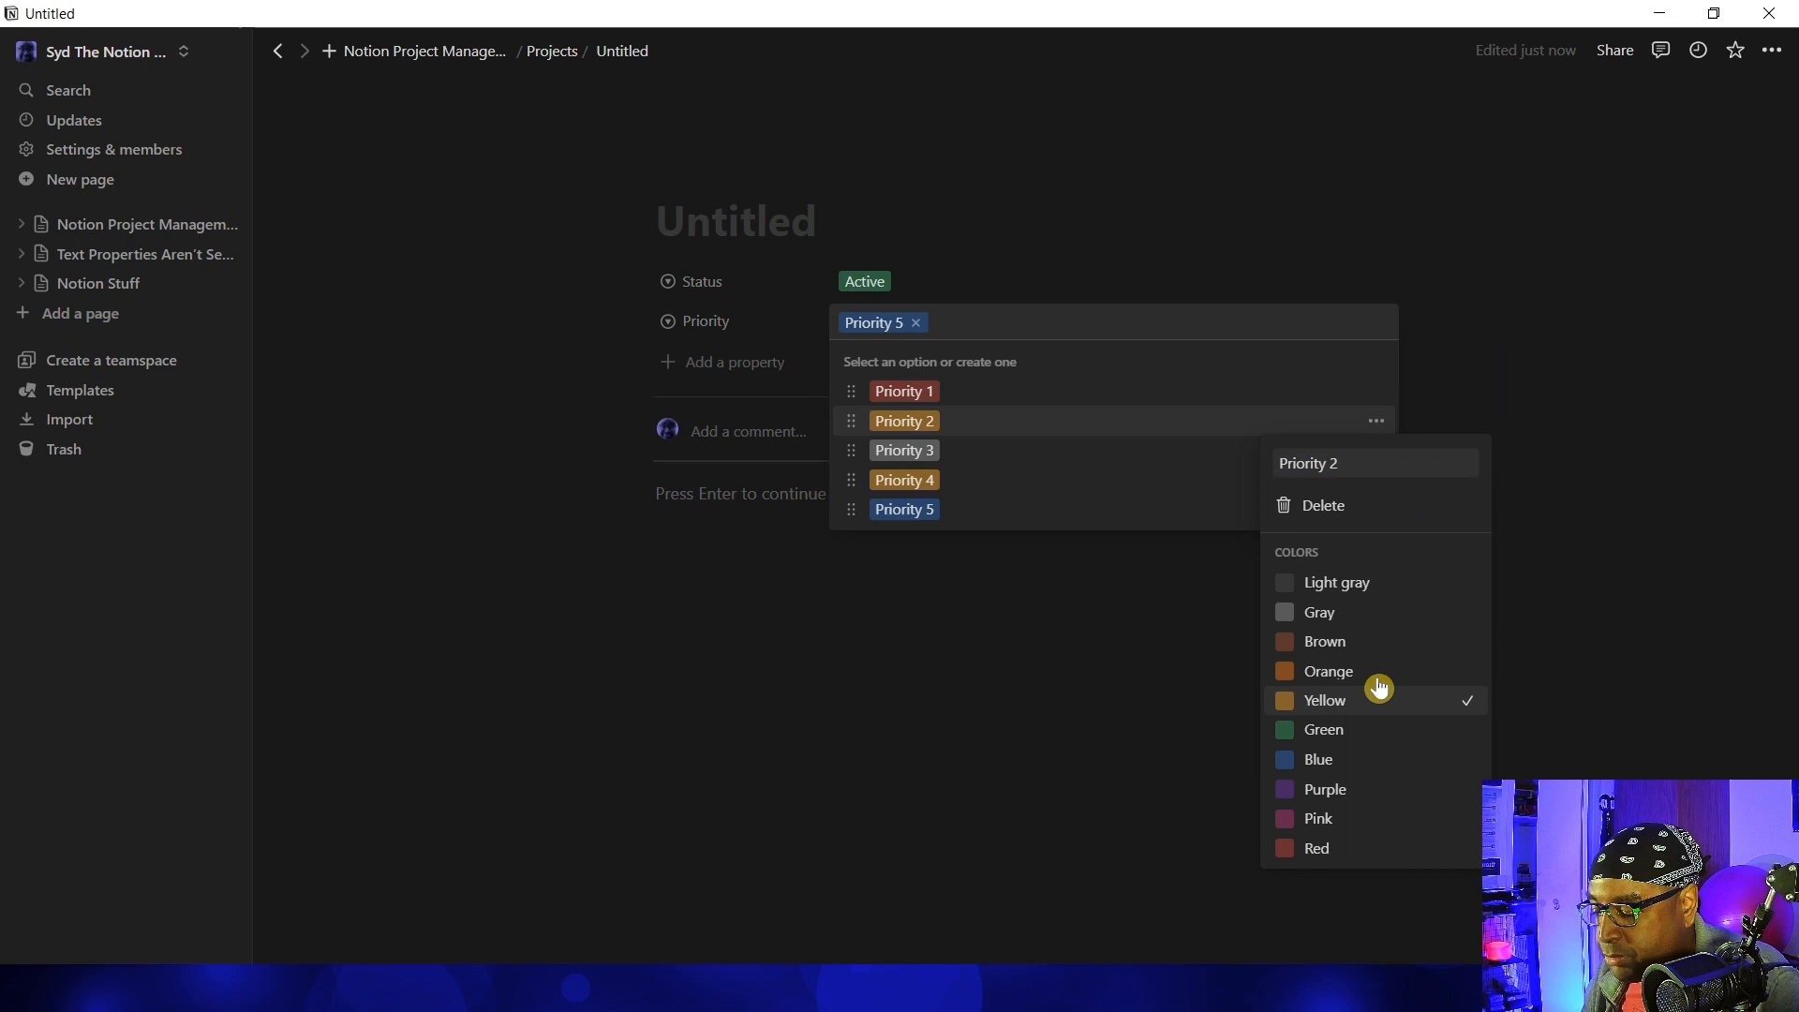
left_click(1562, 390)
left_click(1377, 451)
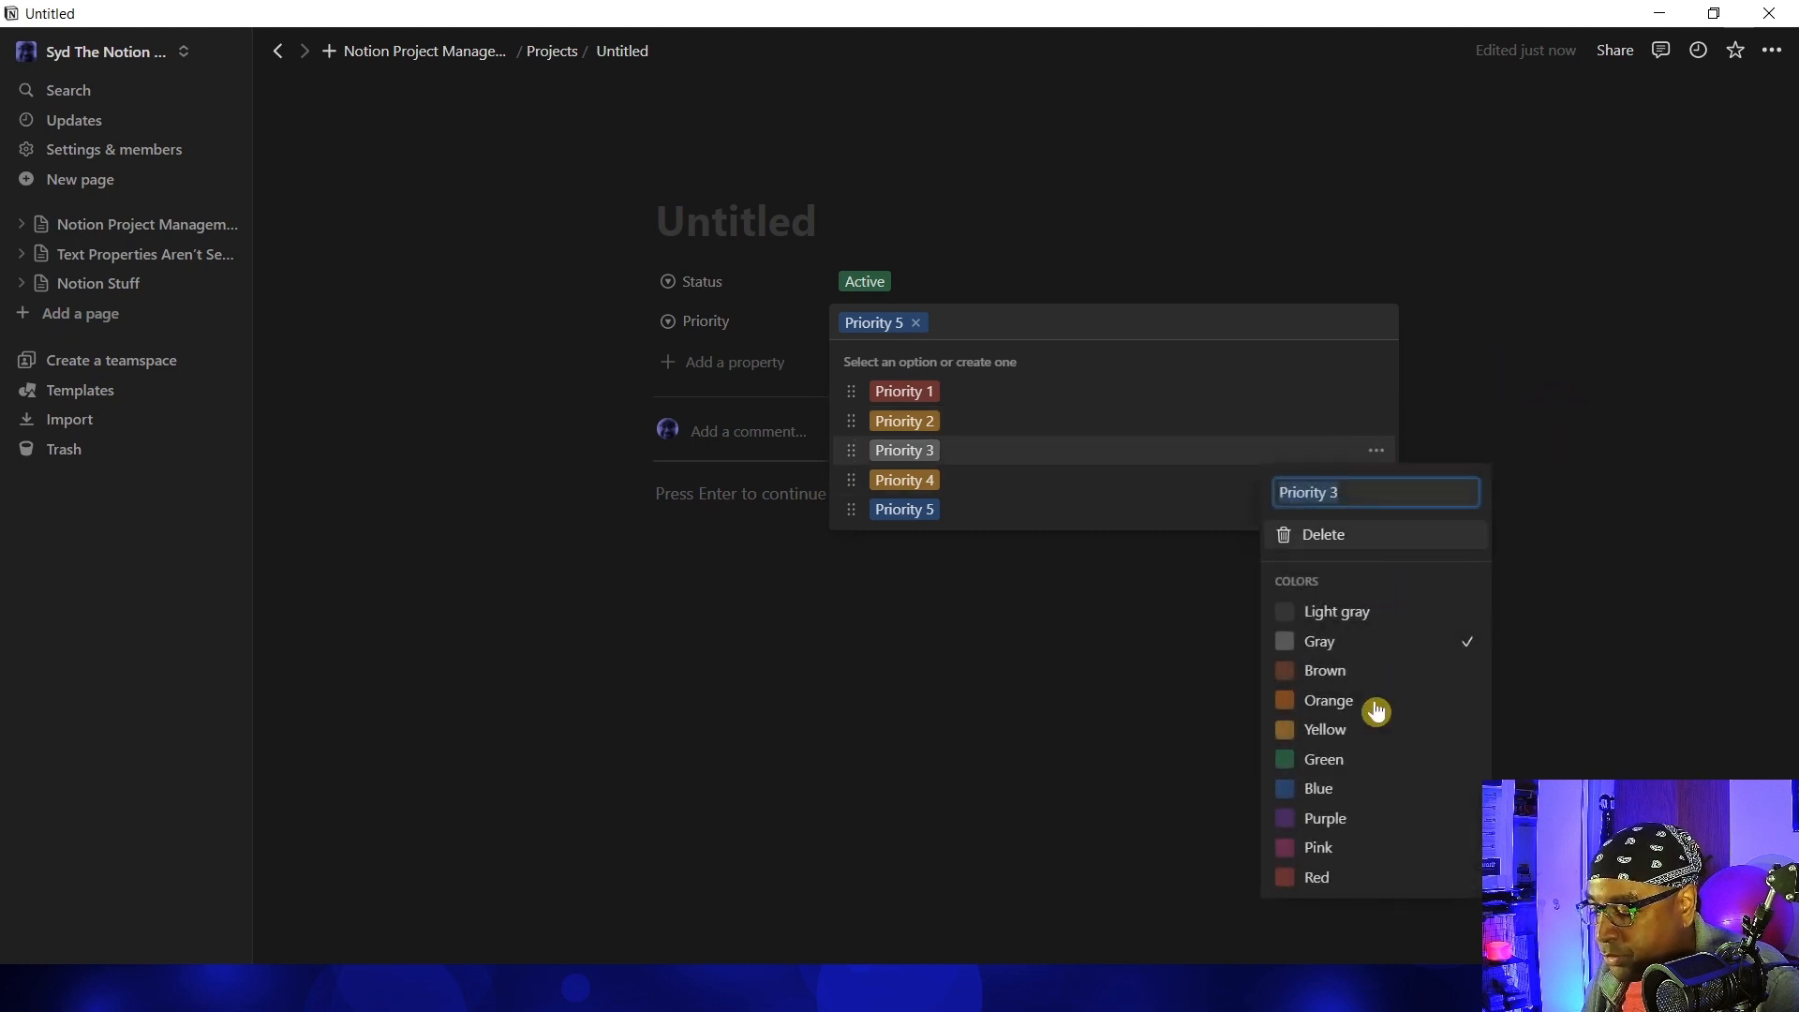
left_click(1358, 757)
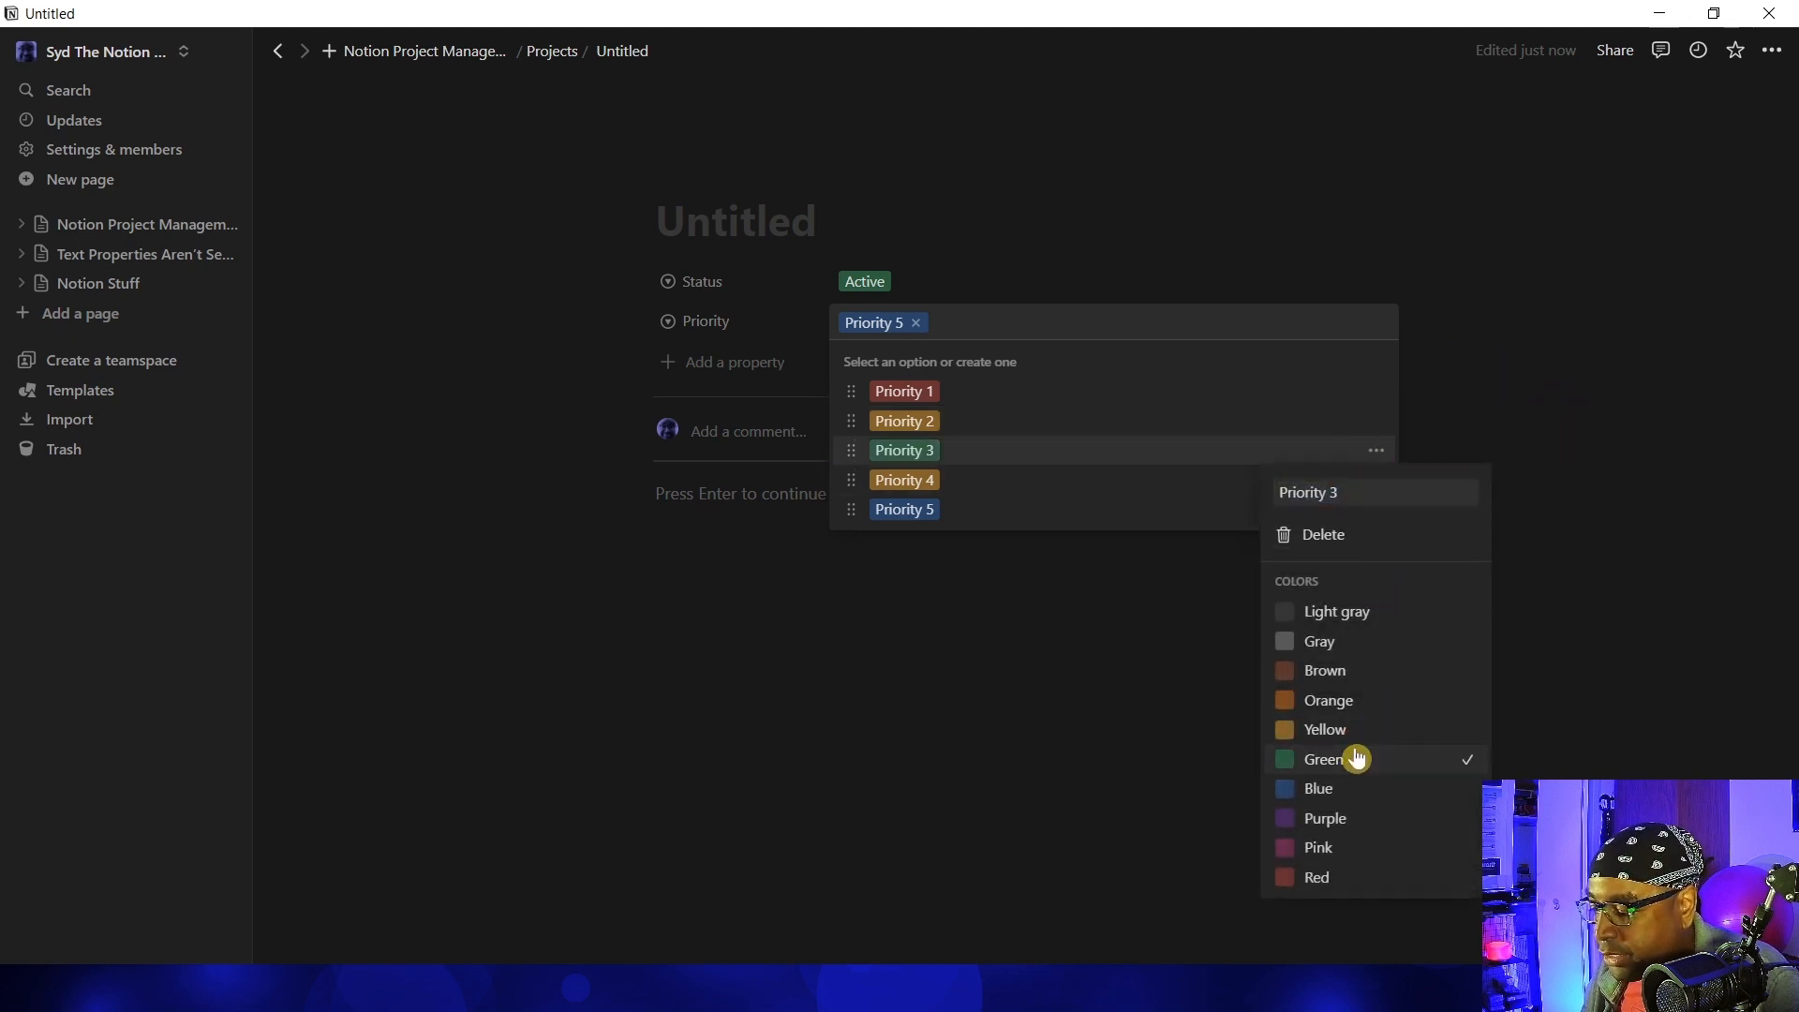
left_click(1523, 401)
Change the color of the Priority 4 option to Pink and finish editing the Priority options
left_click(1379, 487)
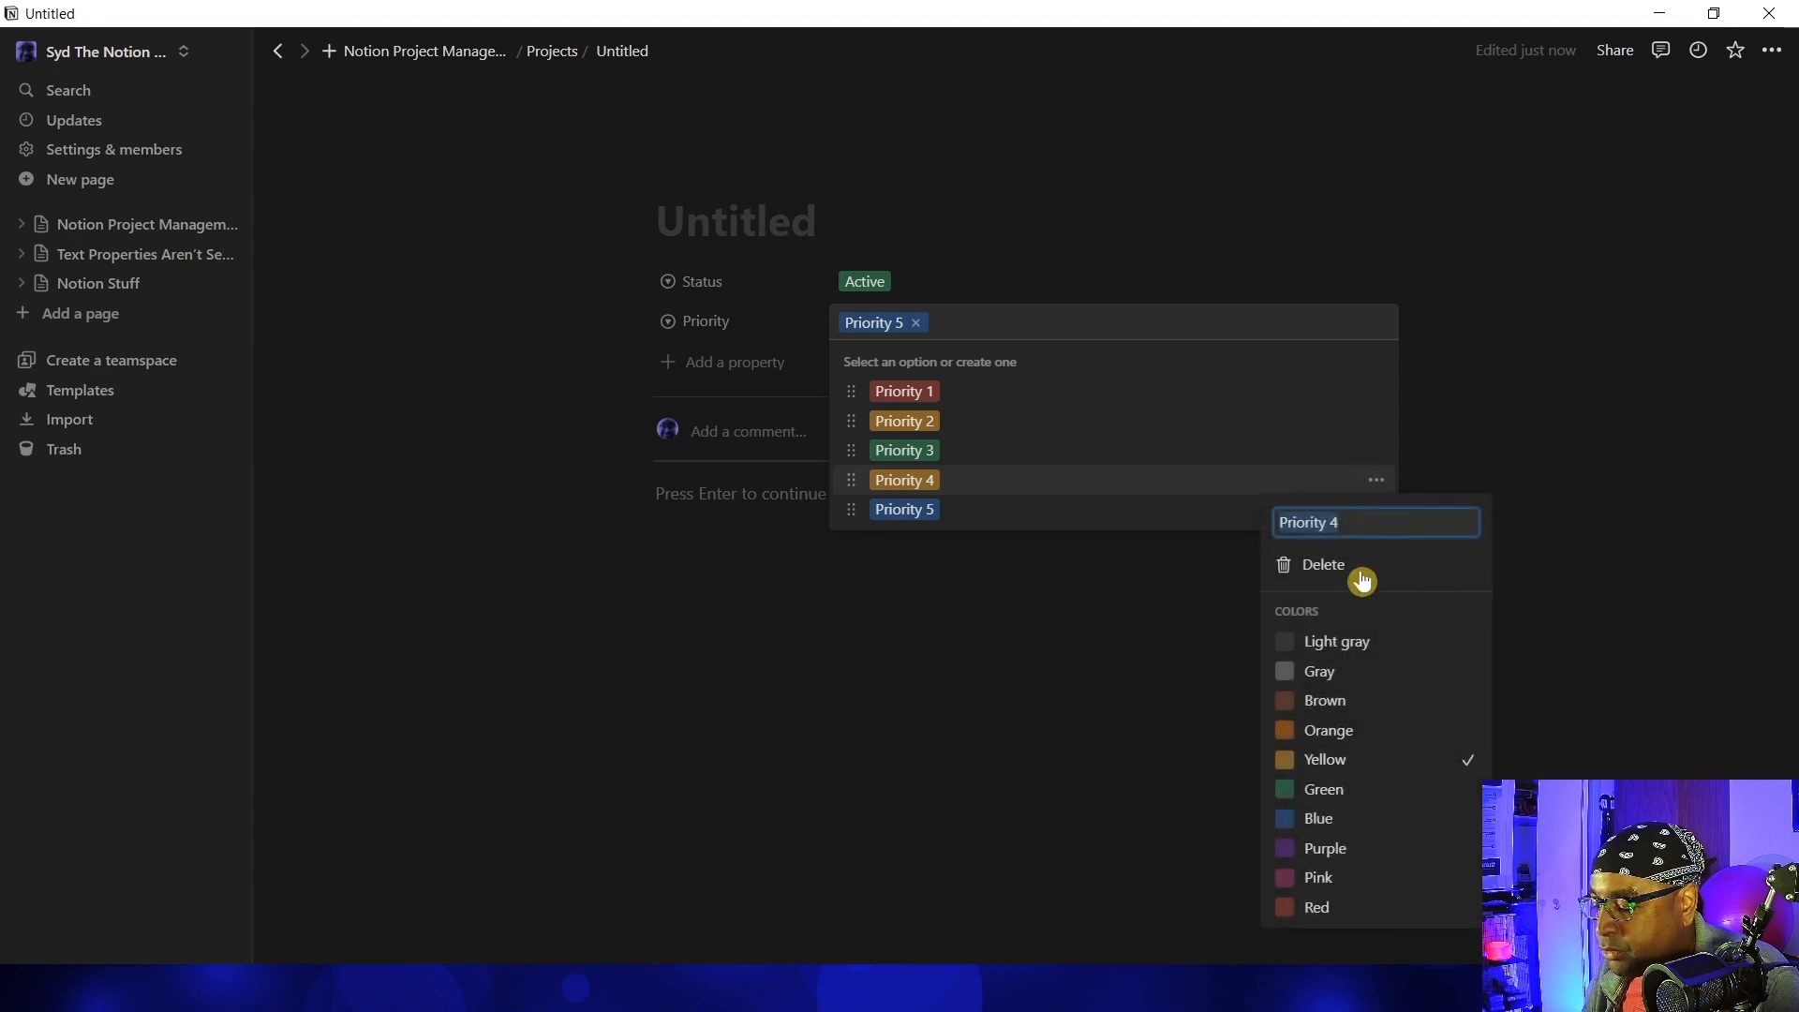
left_click(1350, 820)
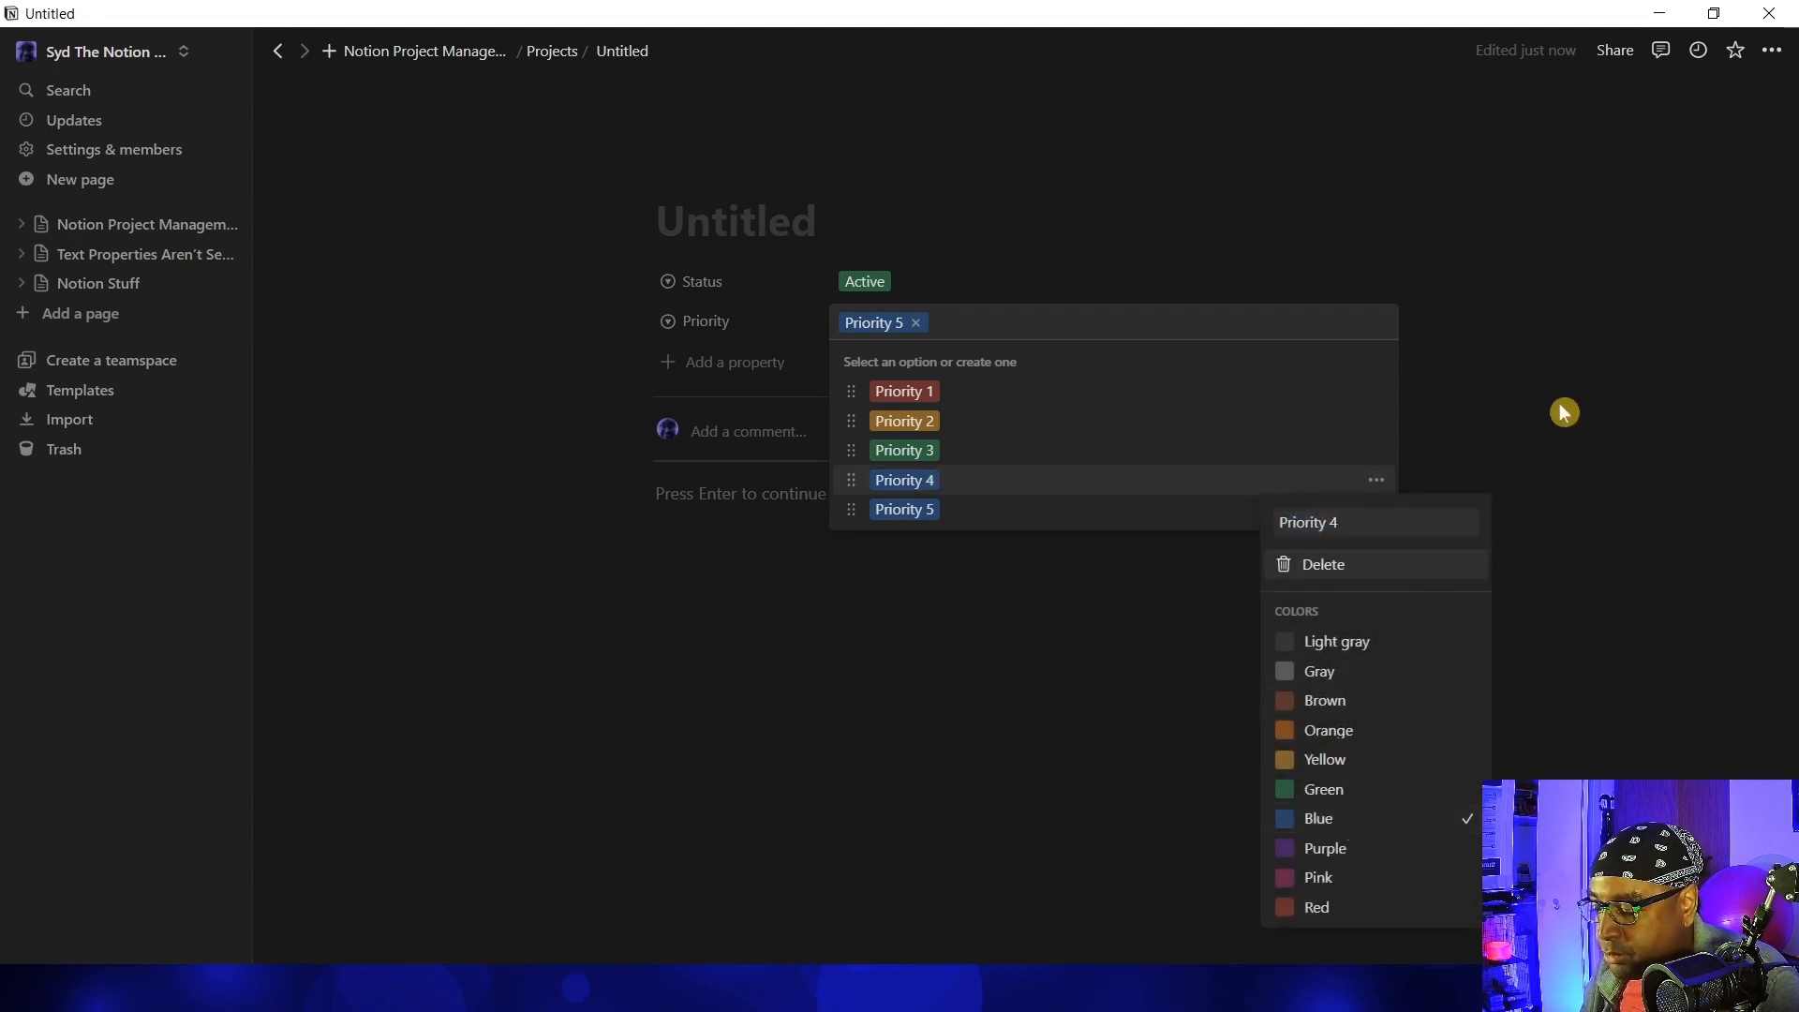
left_click(1494, 466)
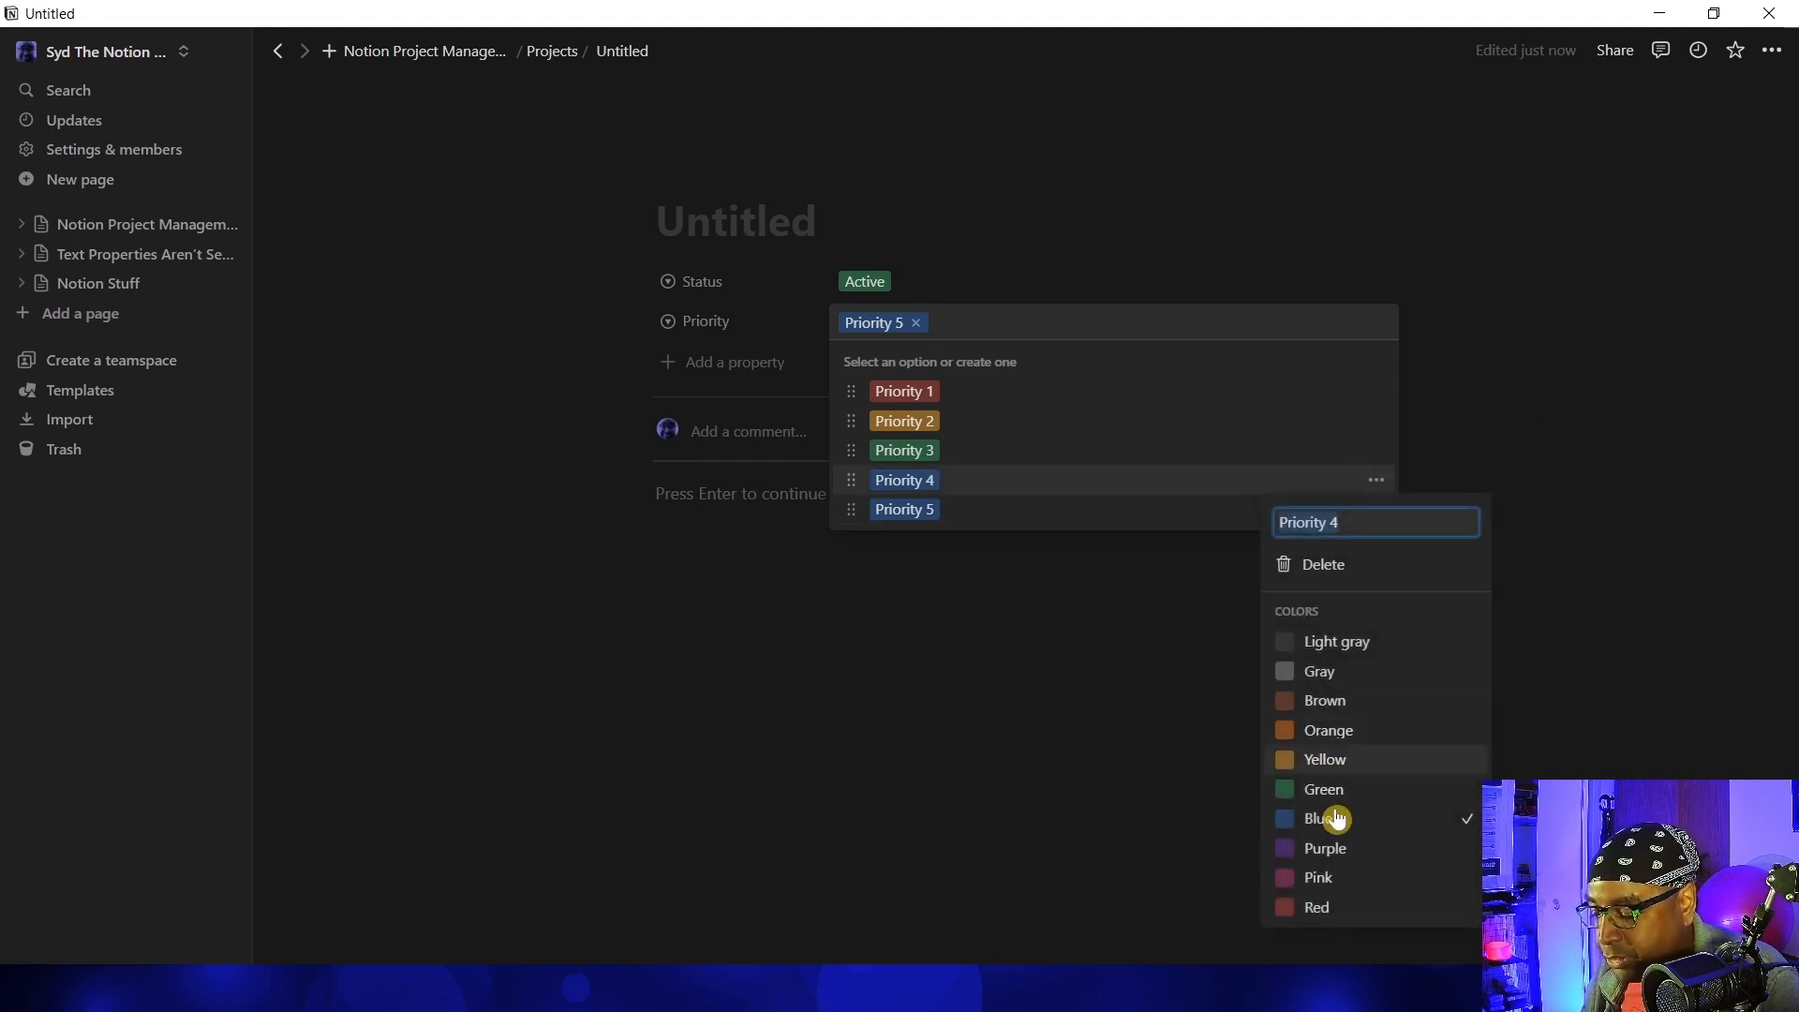
left_click(1349, 878)
left_click(1666, 270)
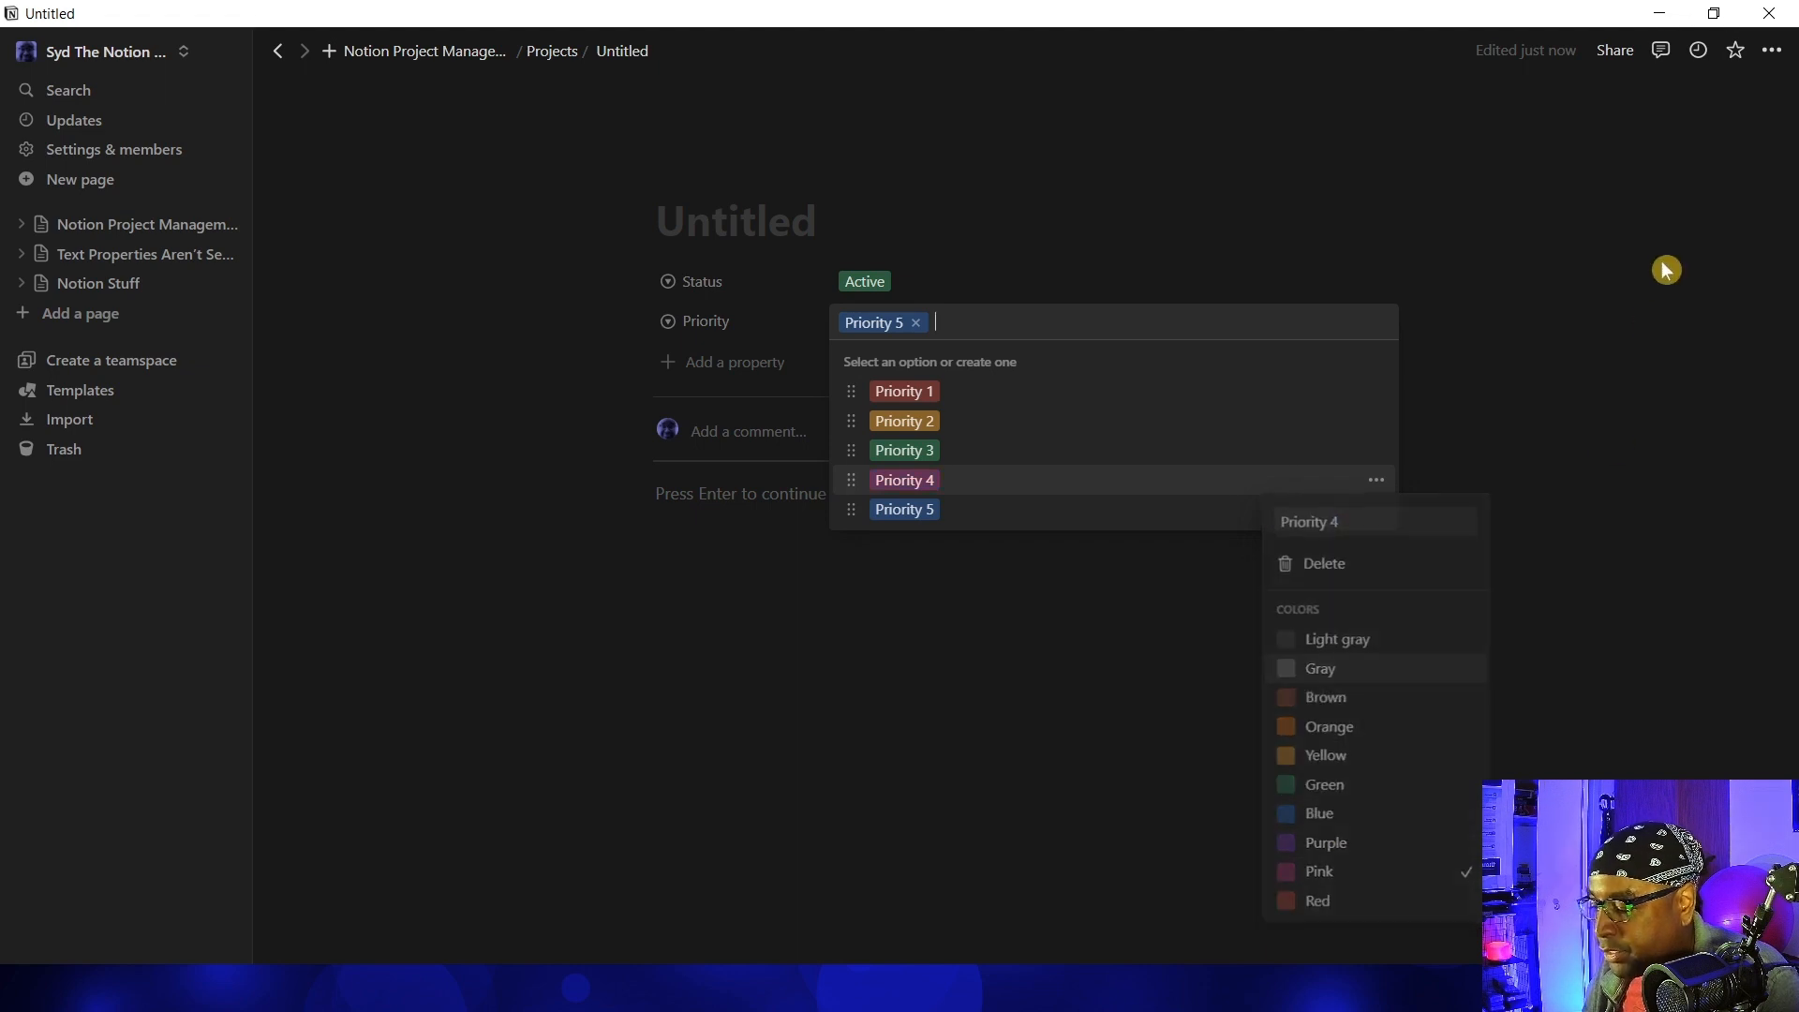
left_click(1655, 328)
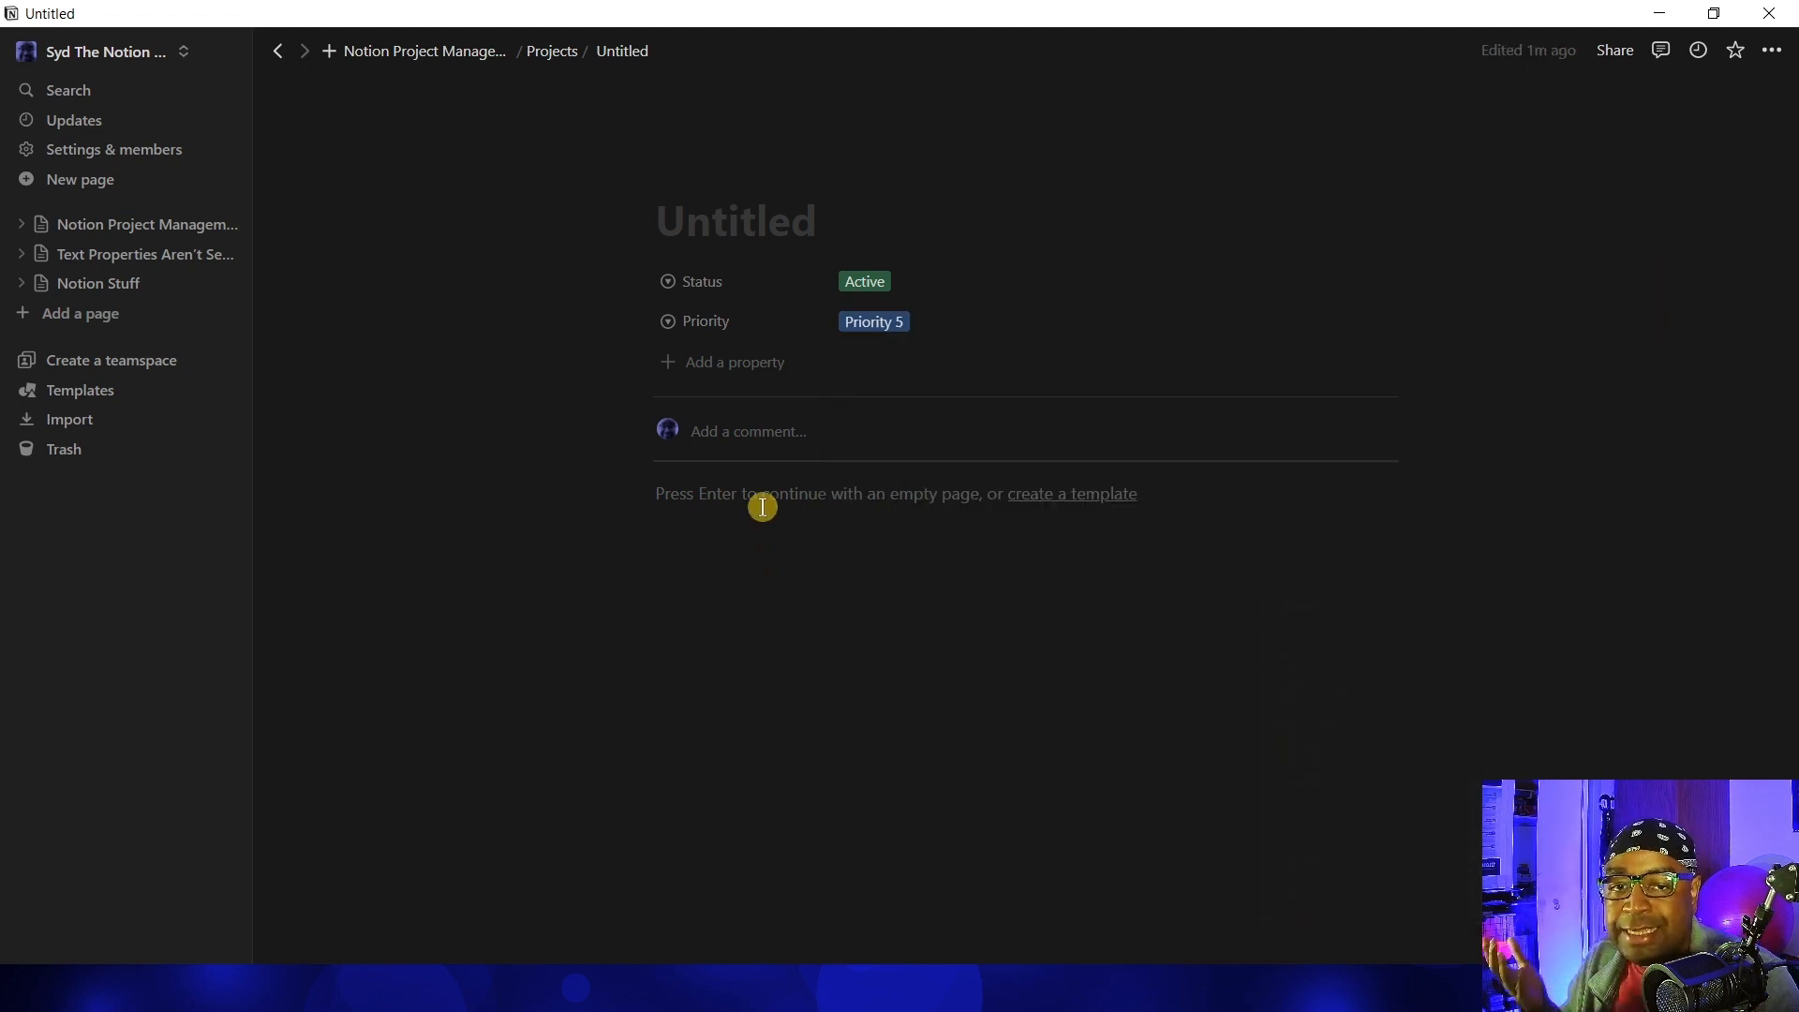
Add a Date property named Timeline to the project page
left_click(709, 367)
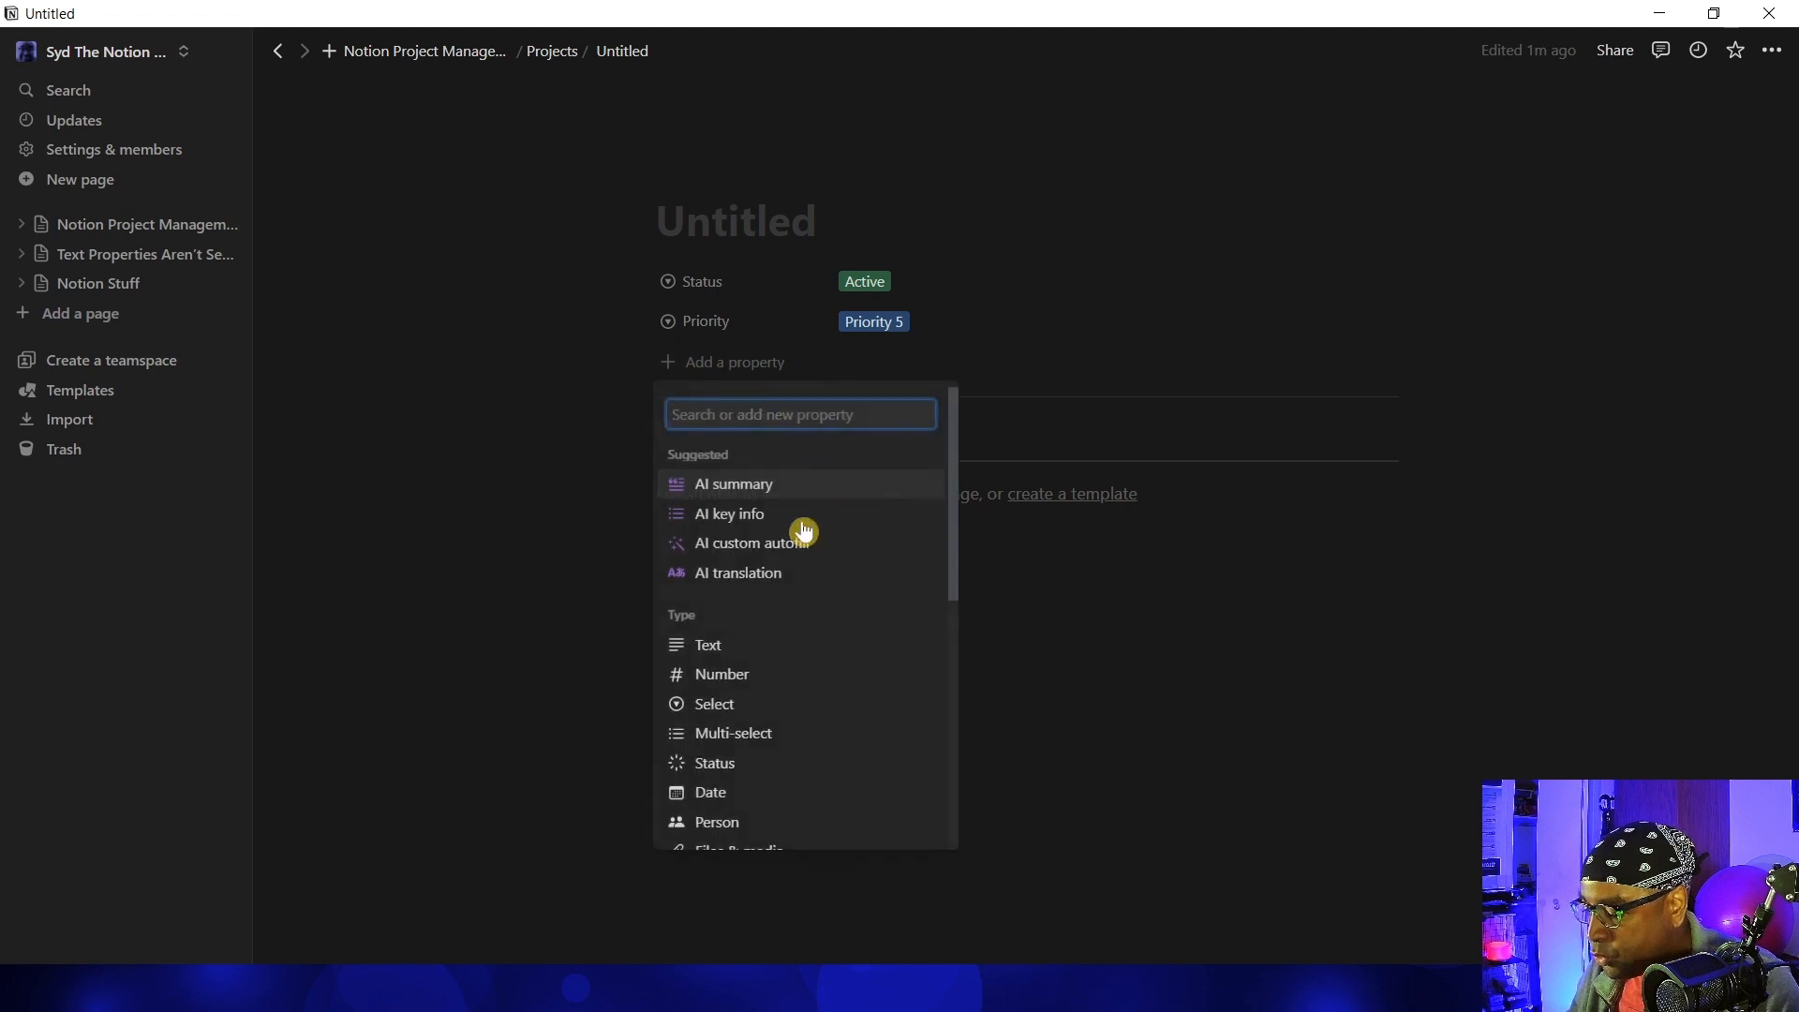
left_click(774, 792)
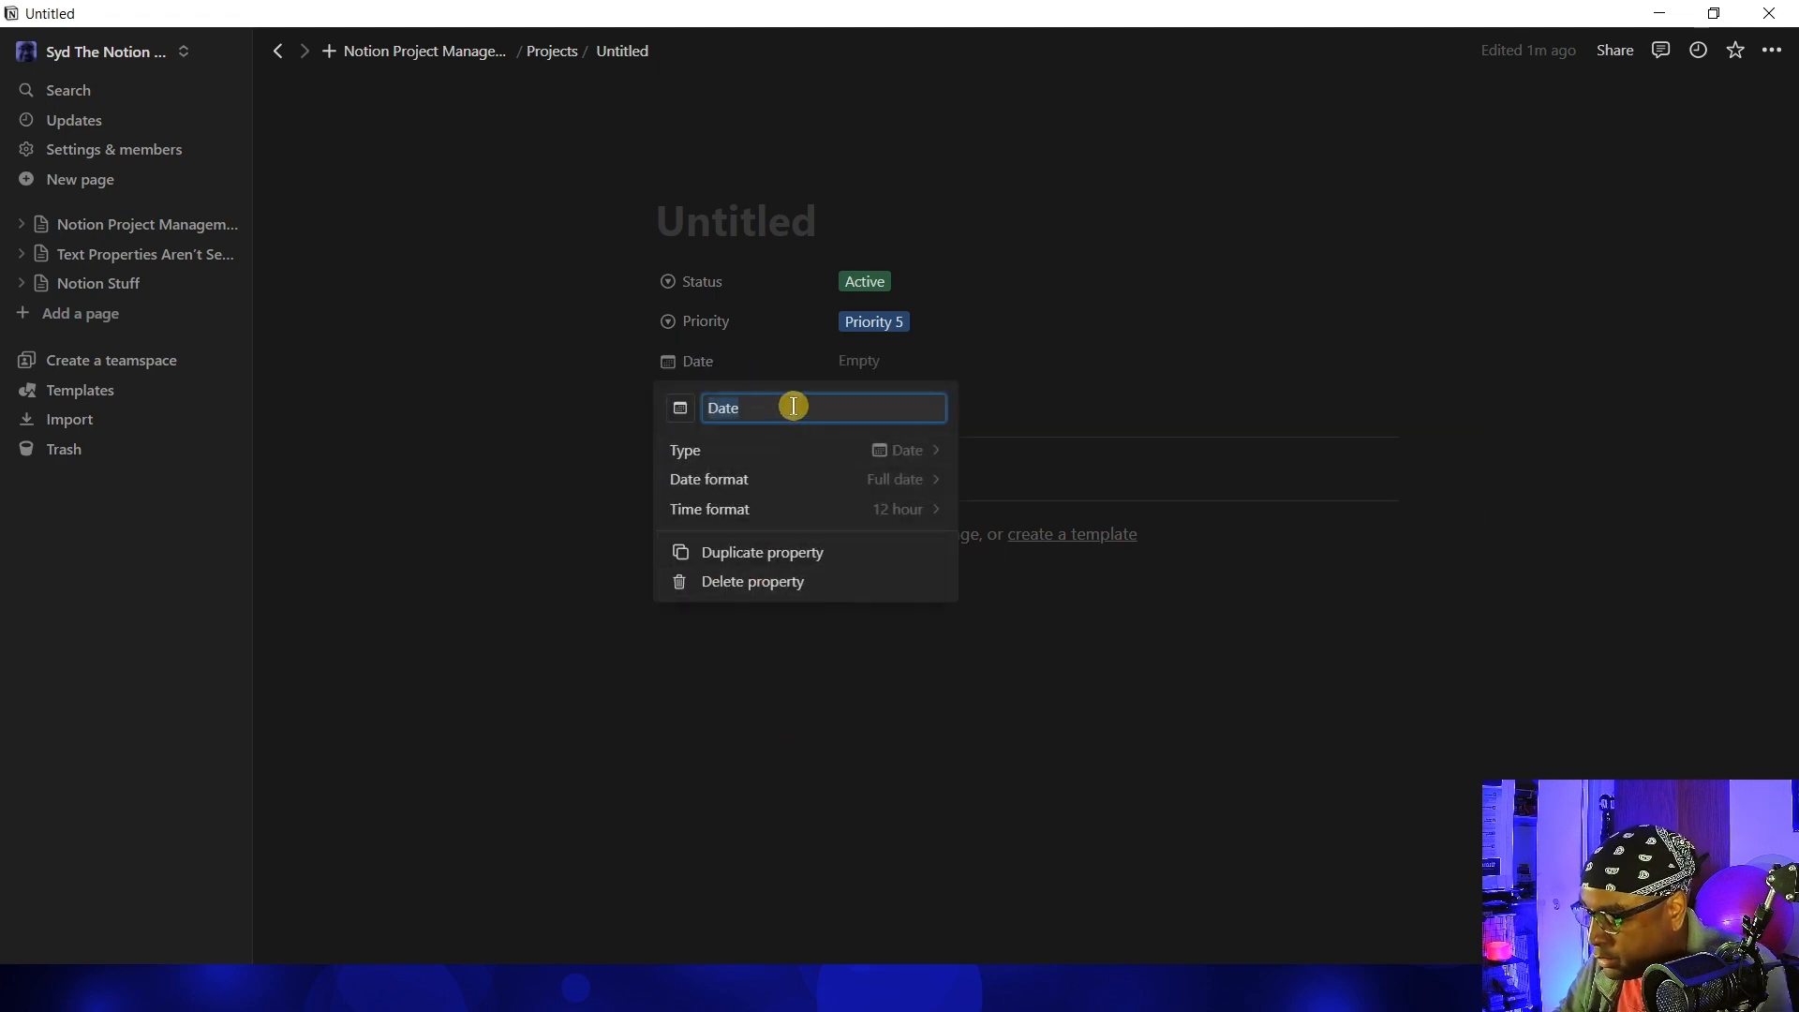
type("Tu")
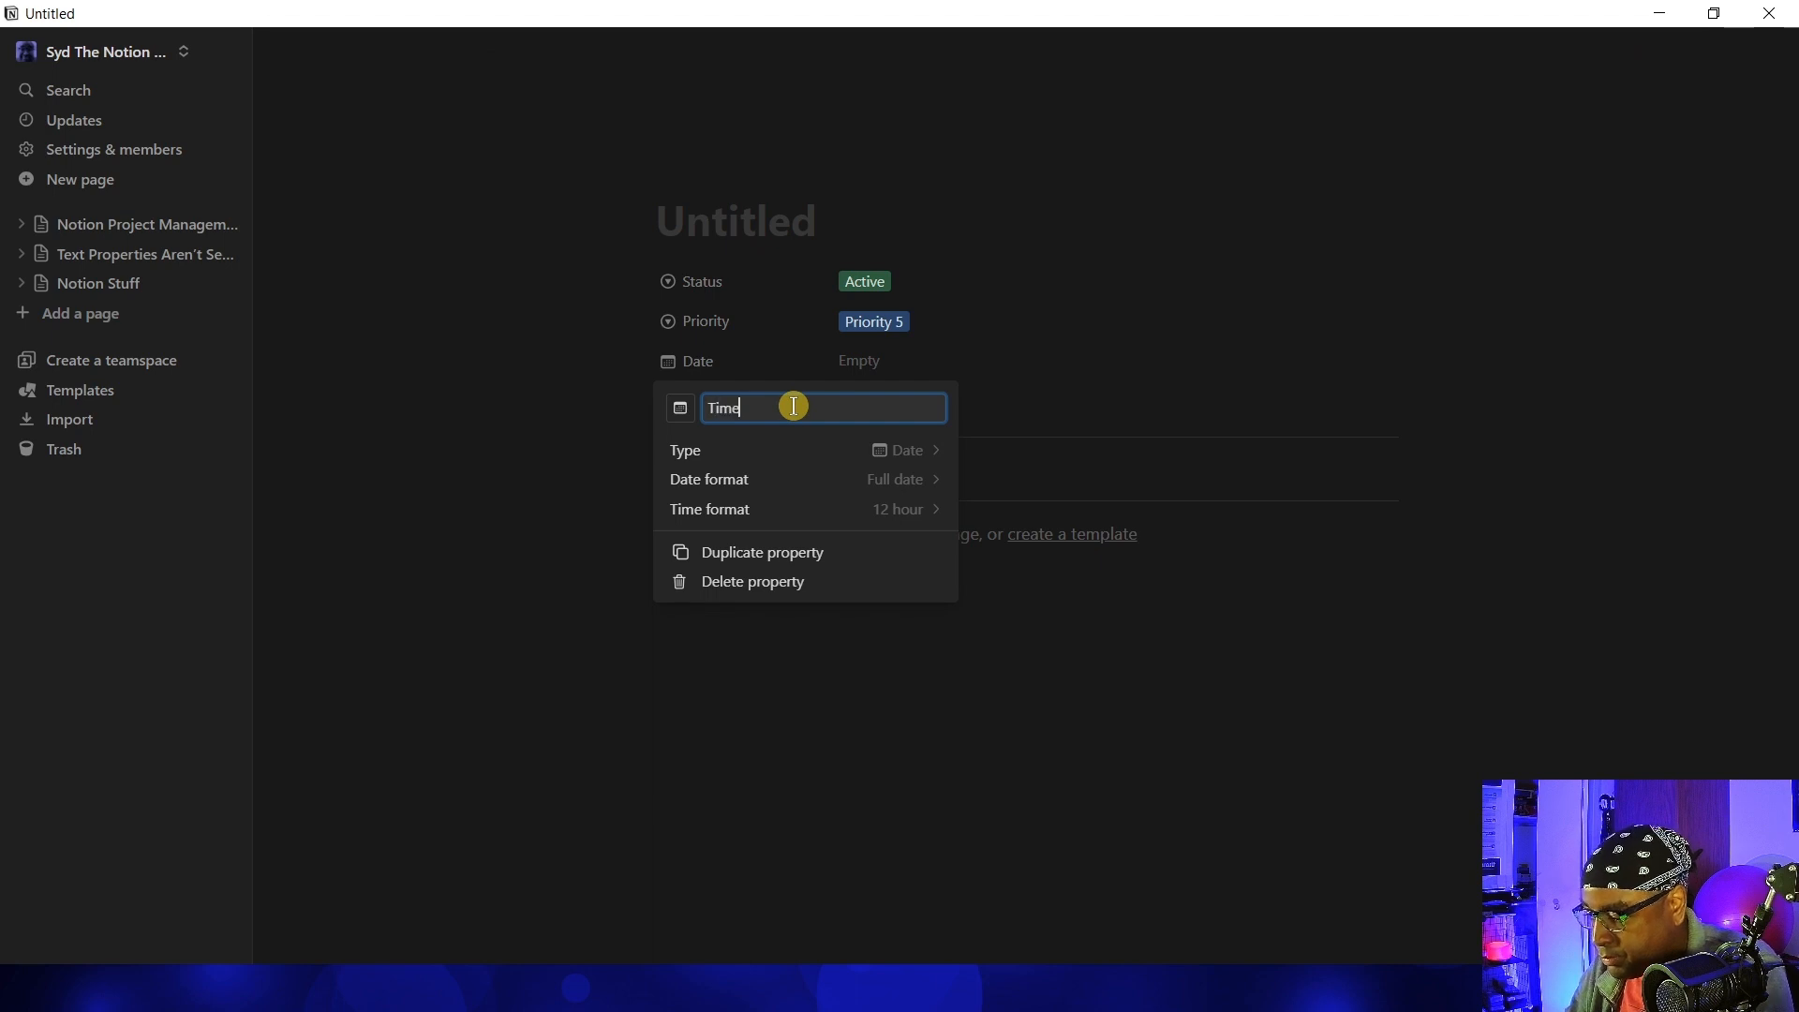
left_click(1174, 405)
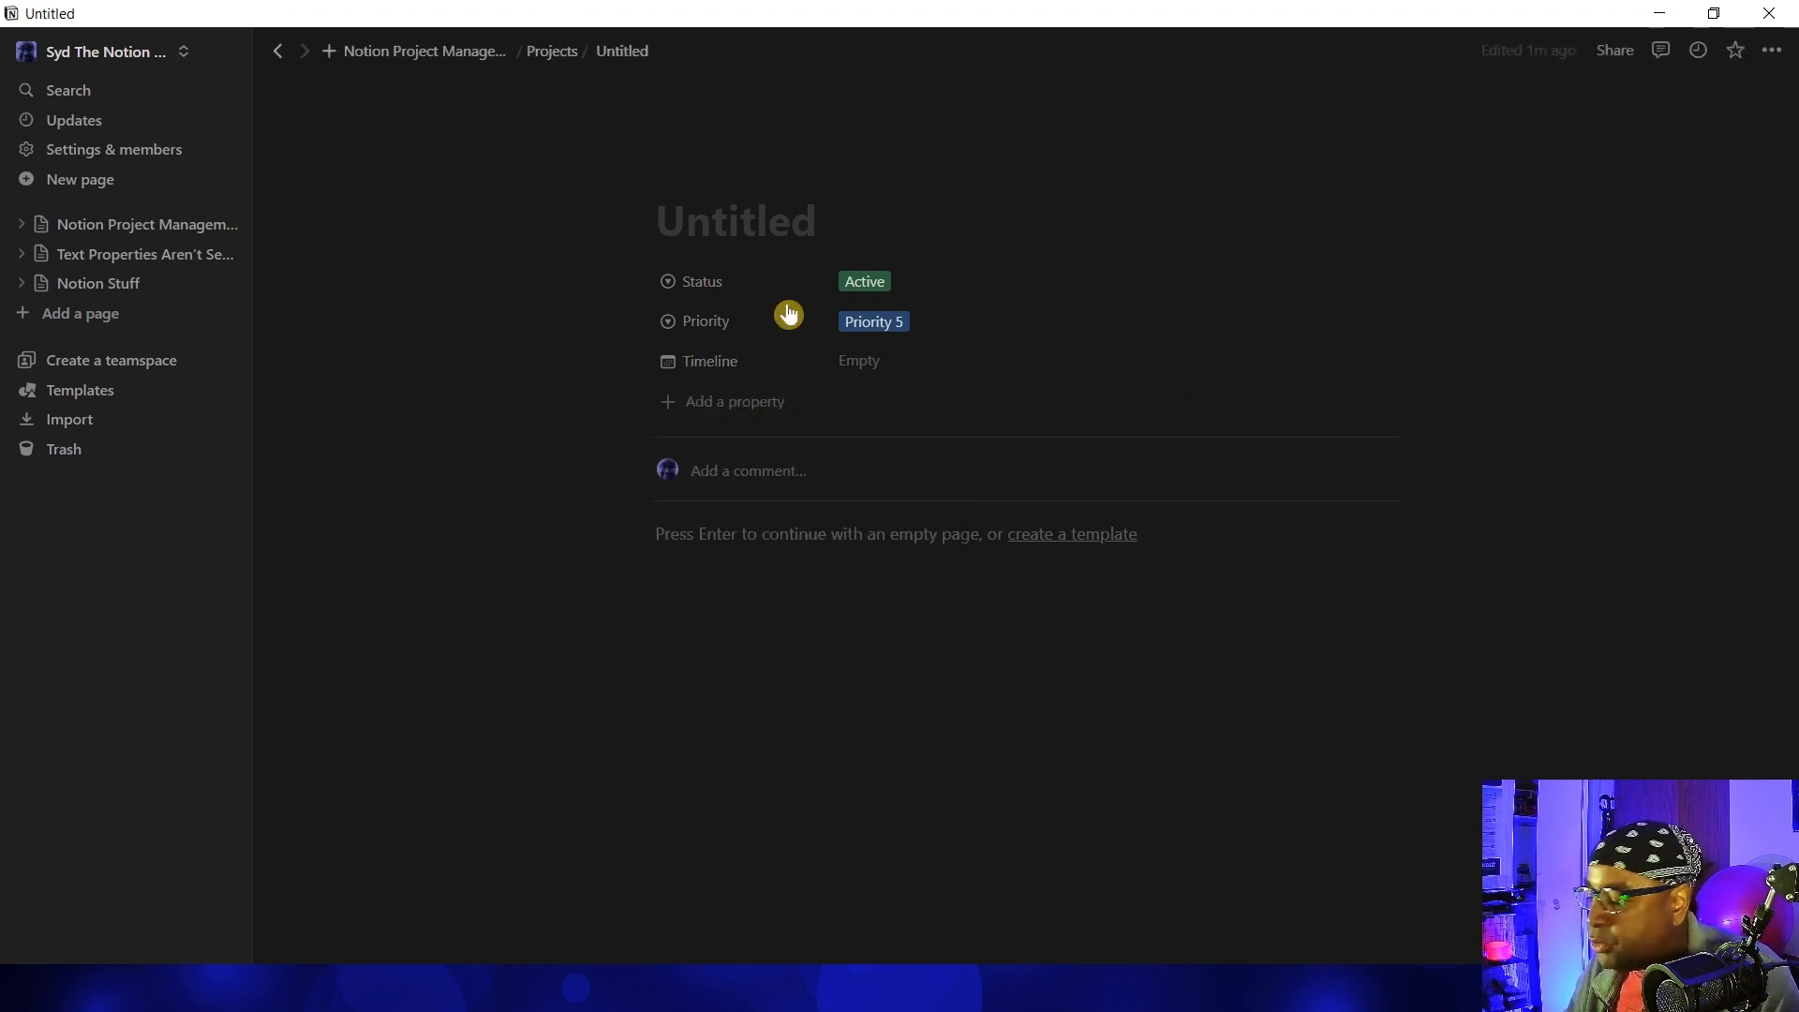
Add another Date property named Review Date and place it below Timeline
left_click(747, 403)
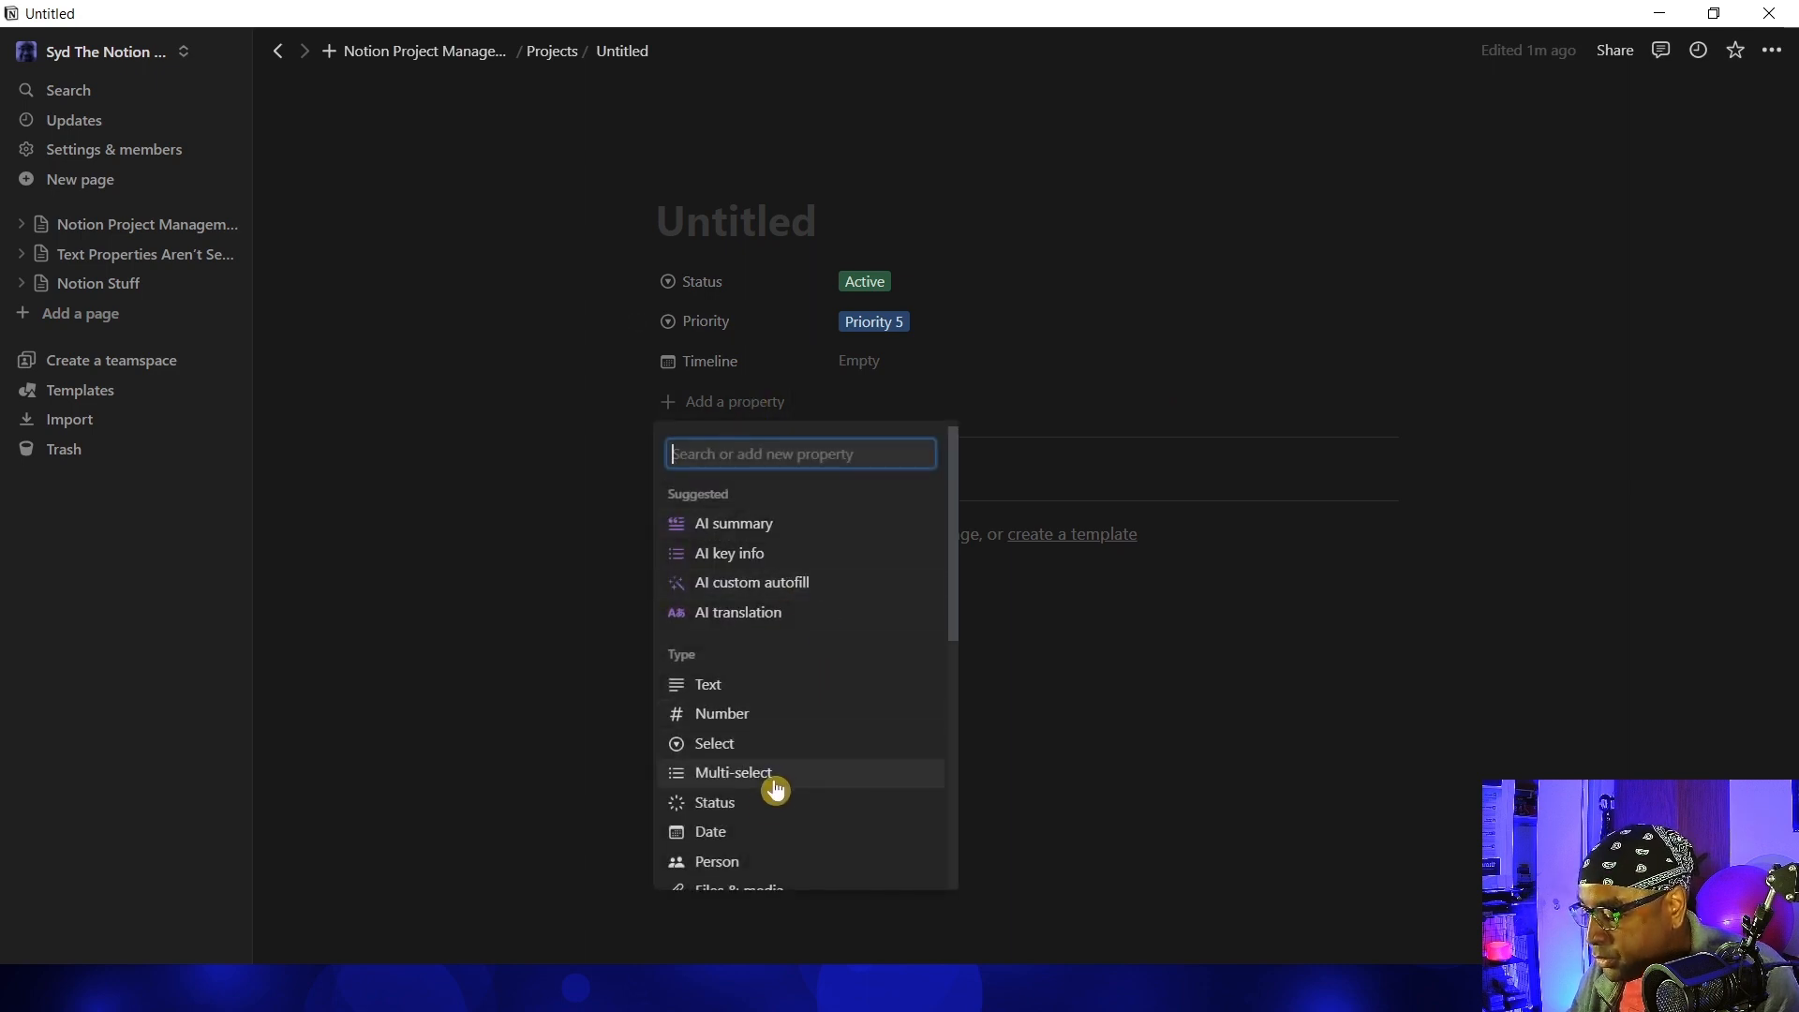
left_click(763, 831)
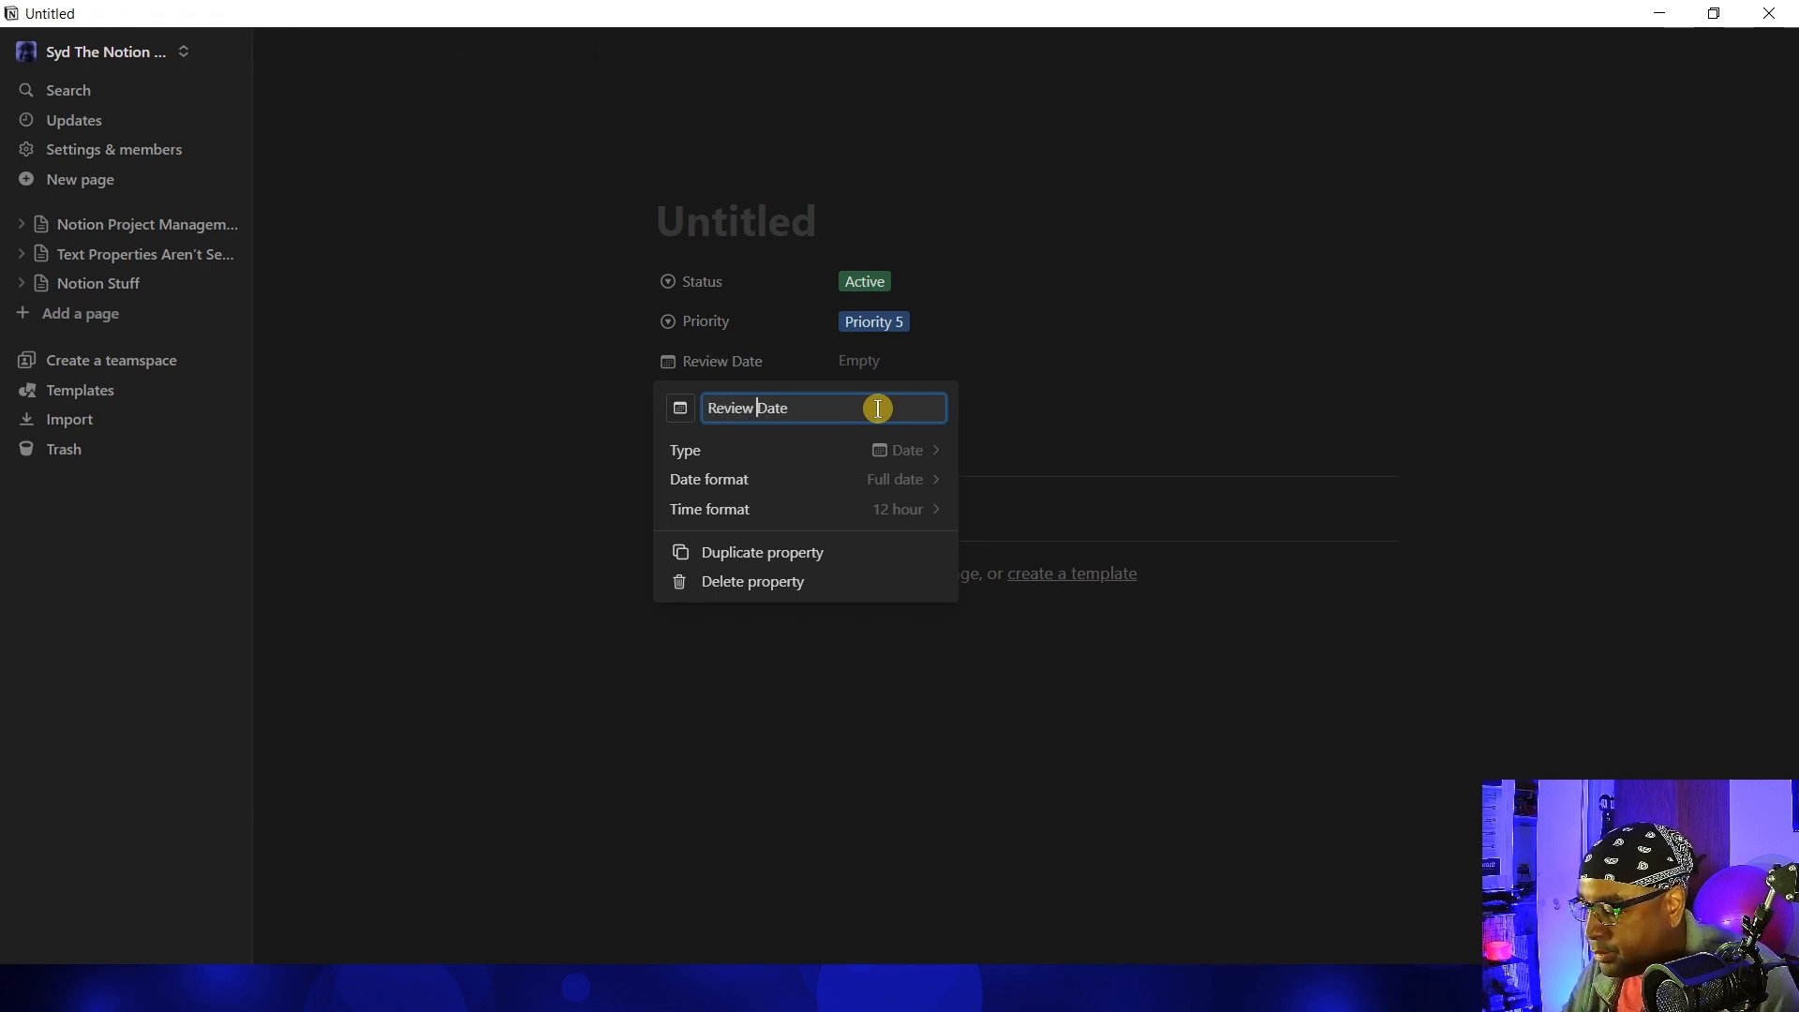
left_click(763, 369)
left_click(582, 357)
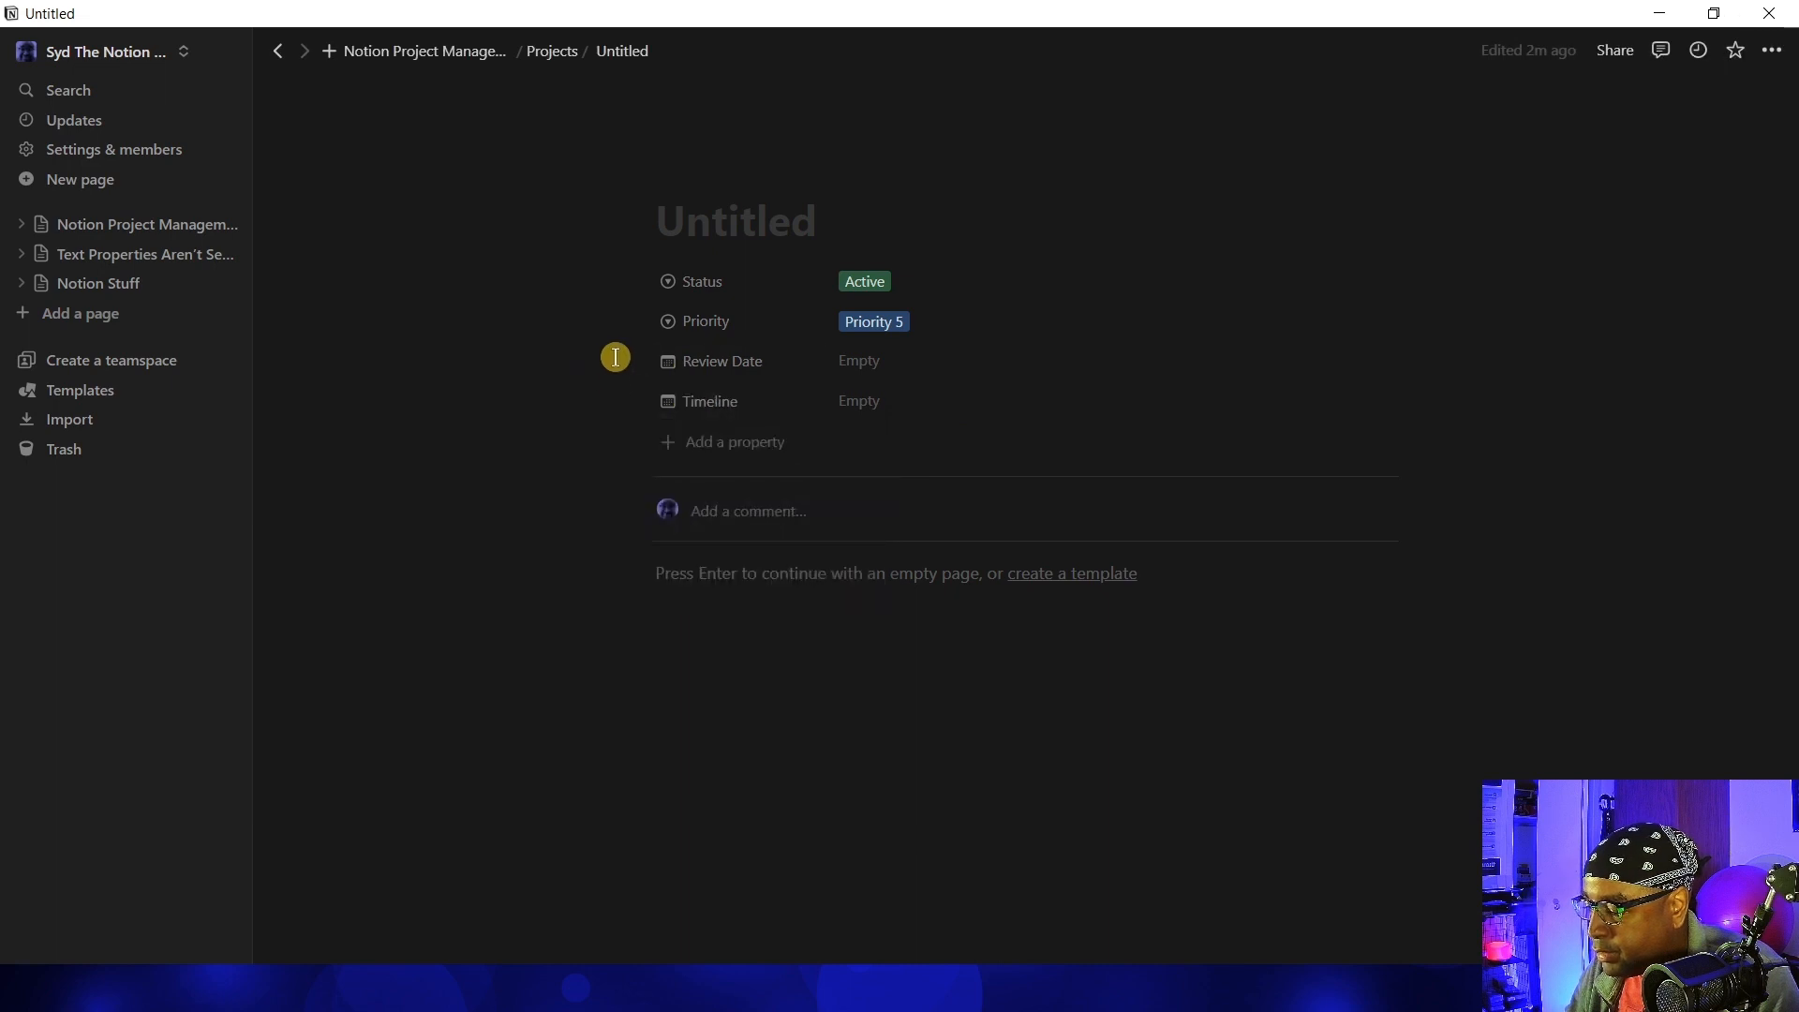
left_click_drag(638, 362, 643, 390)
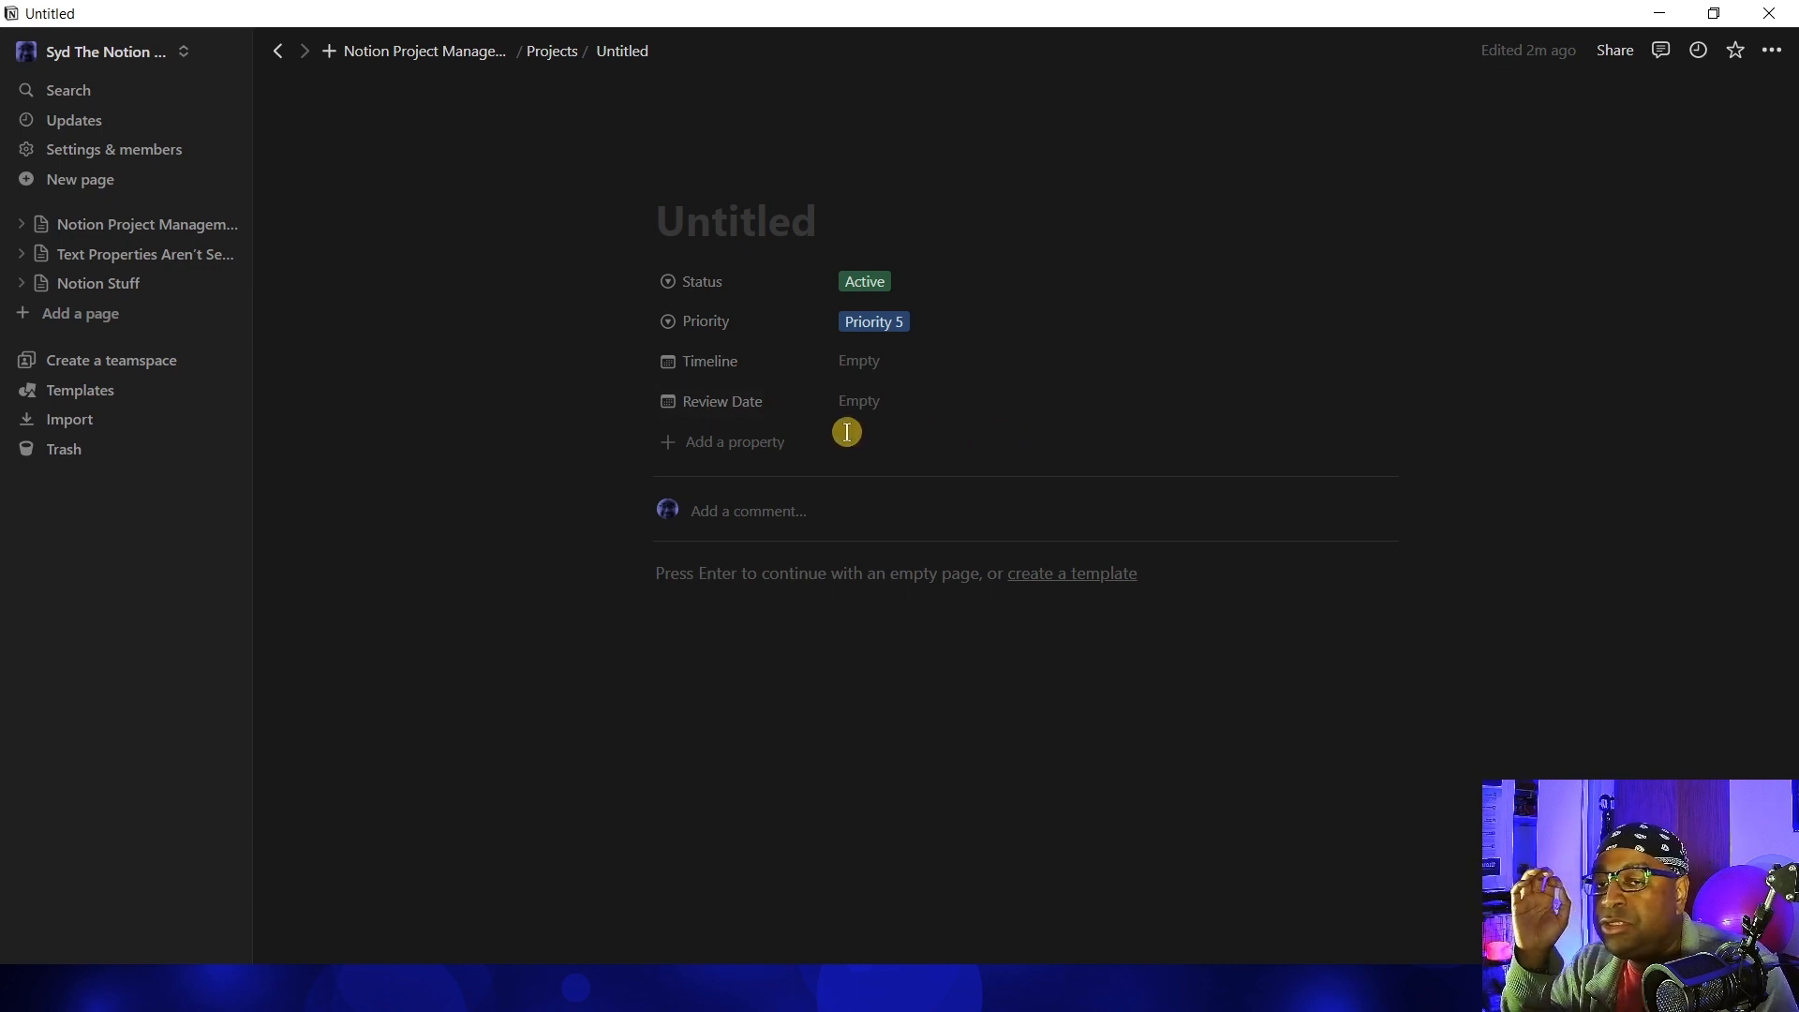
Add a Relation property linked to the Tasks database, with the related Projects property shown on Tasks
left_click(723, 444)
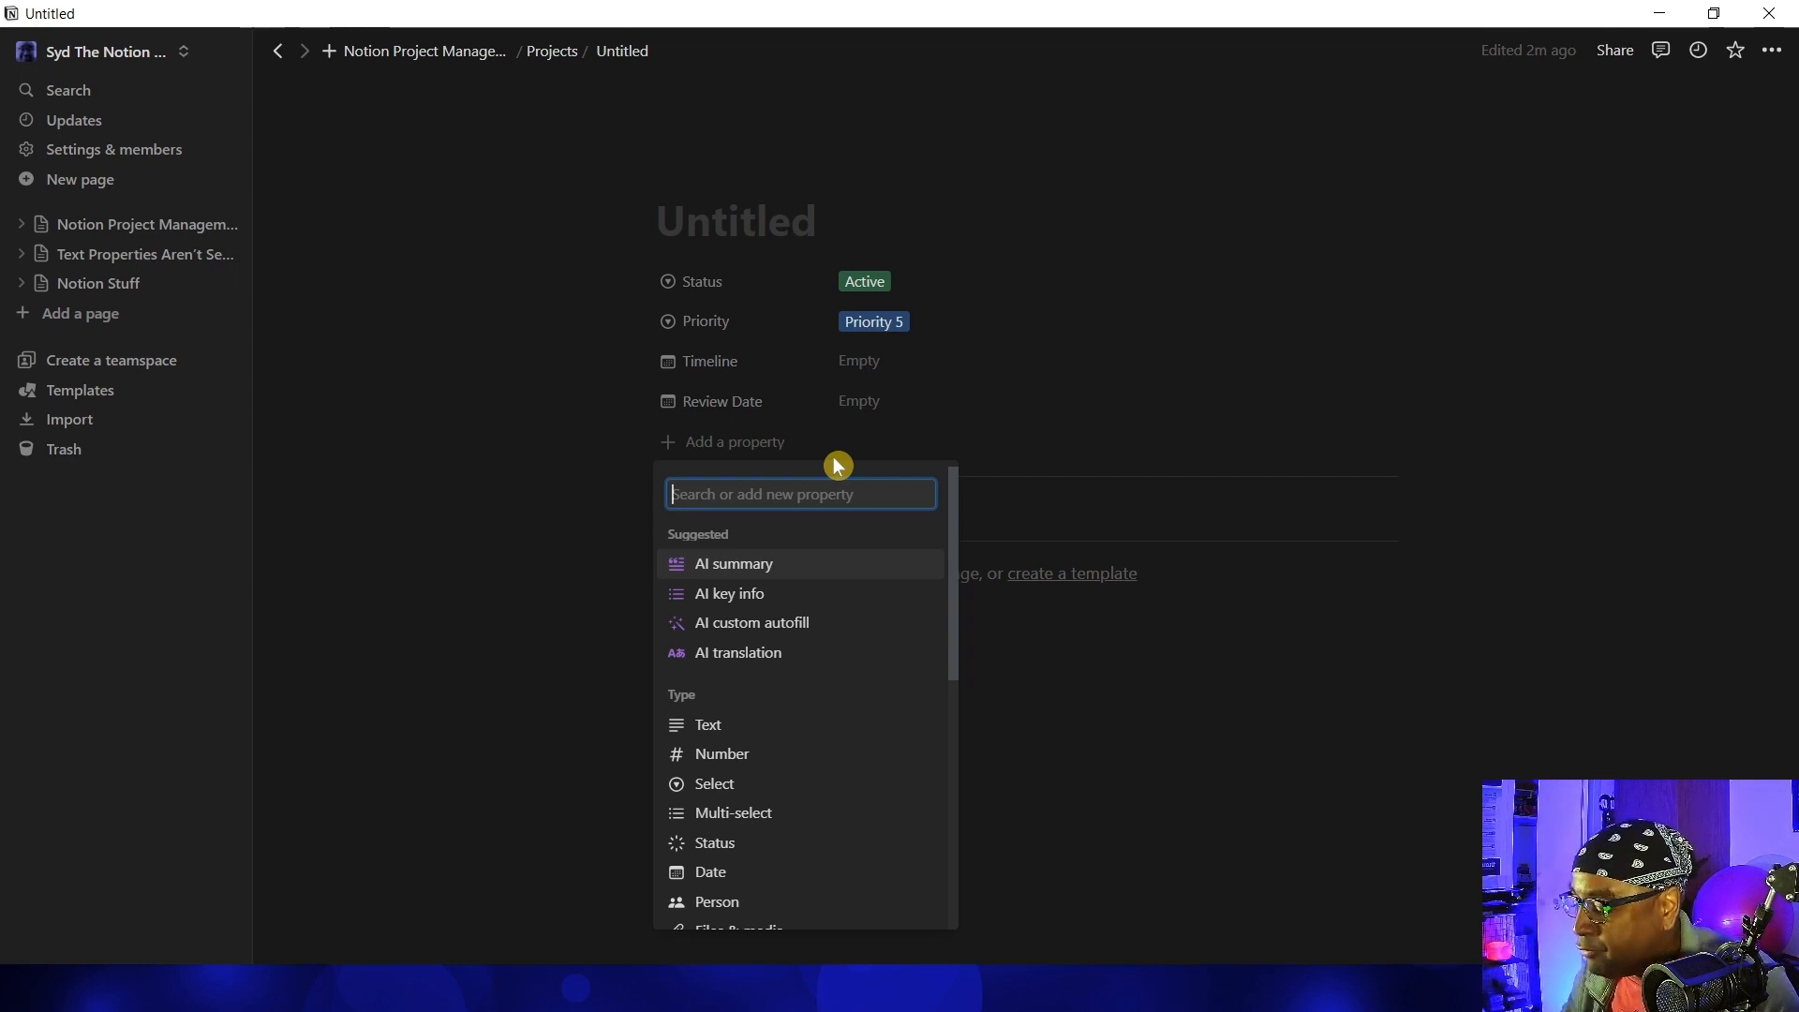
scroll(824, 582, "down", 5)
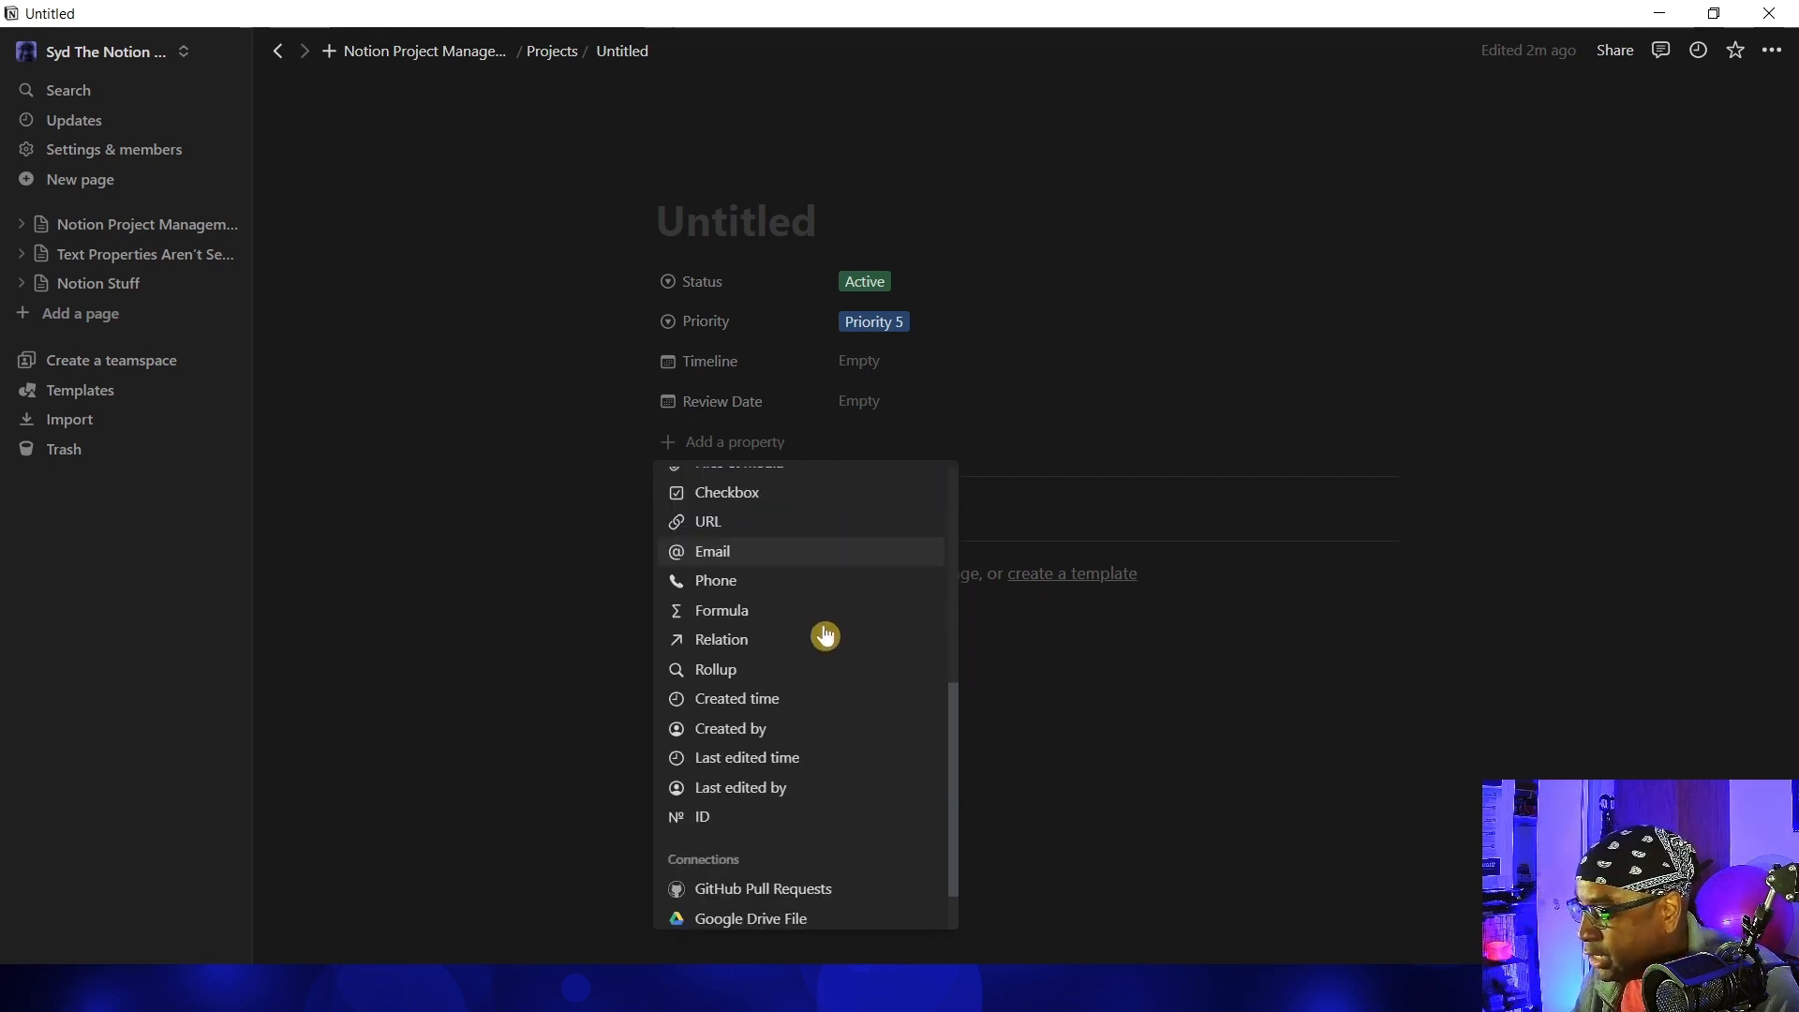
left_click(753, 645)
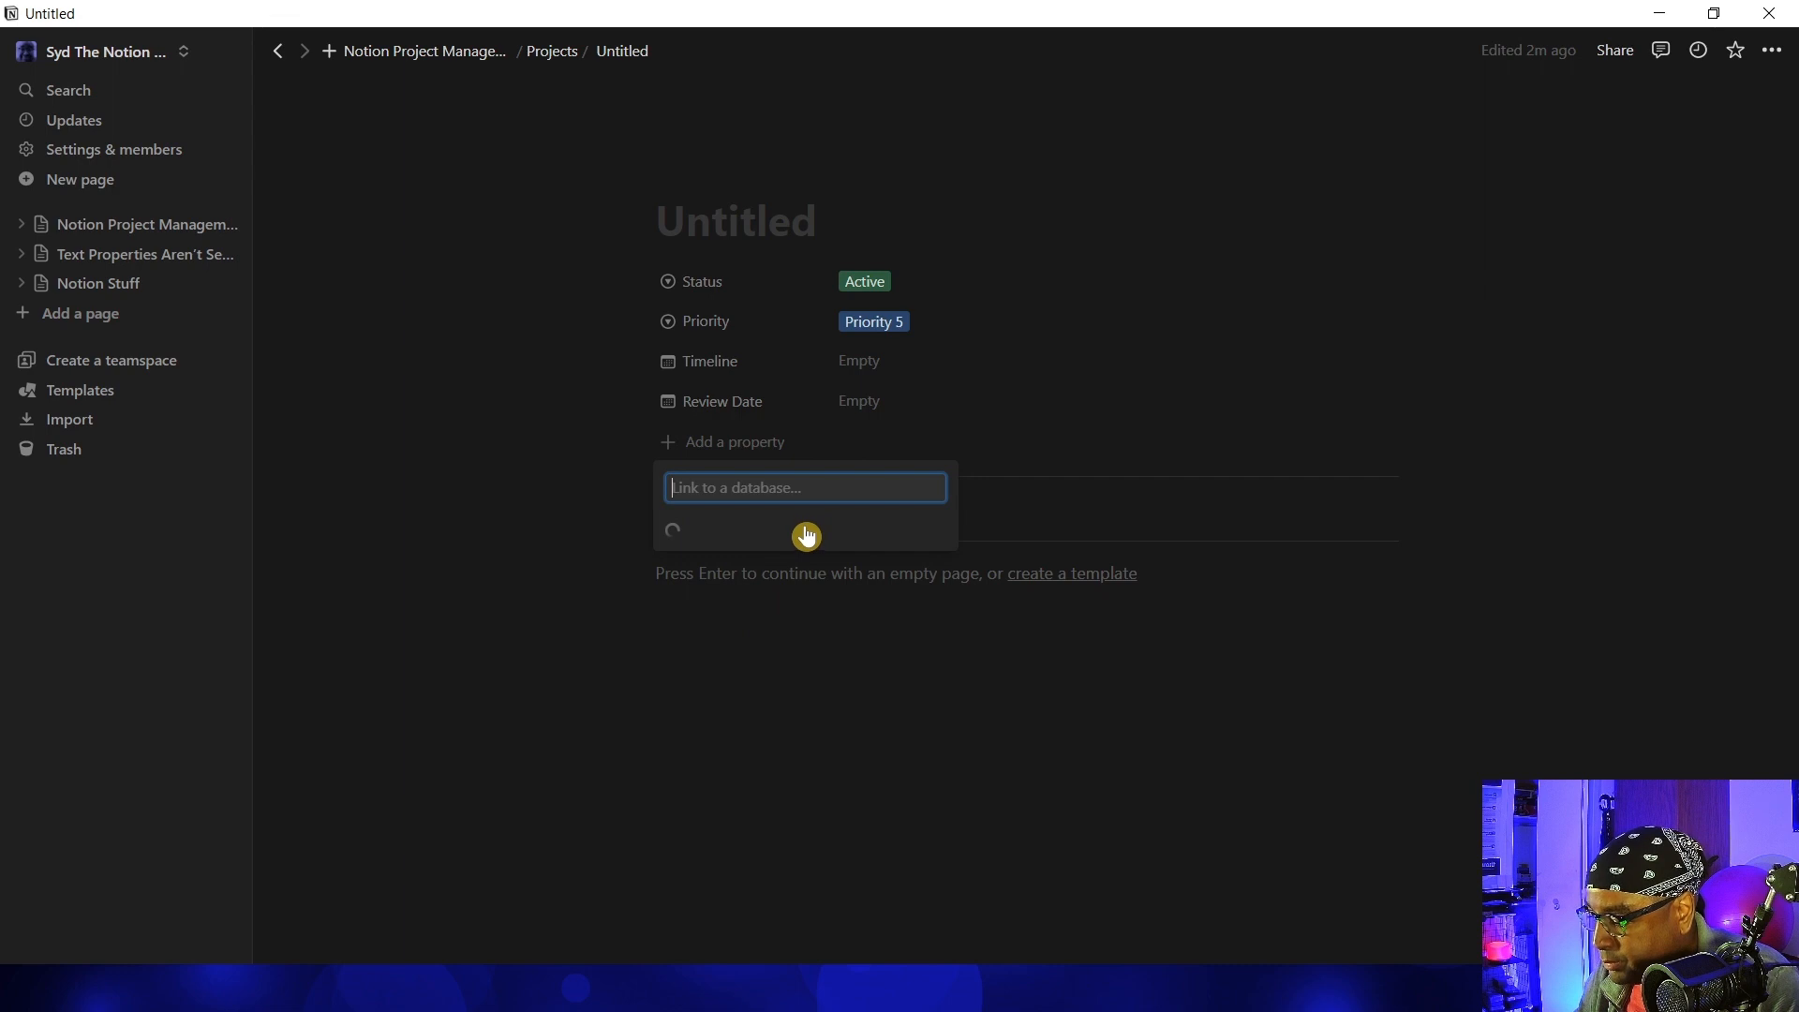
left_click(807, 589)
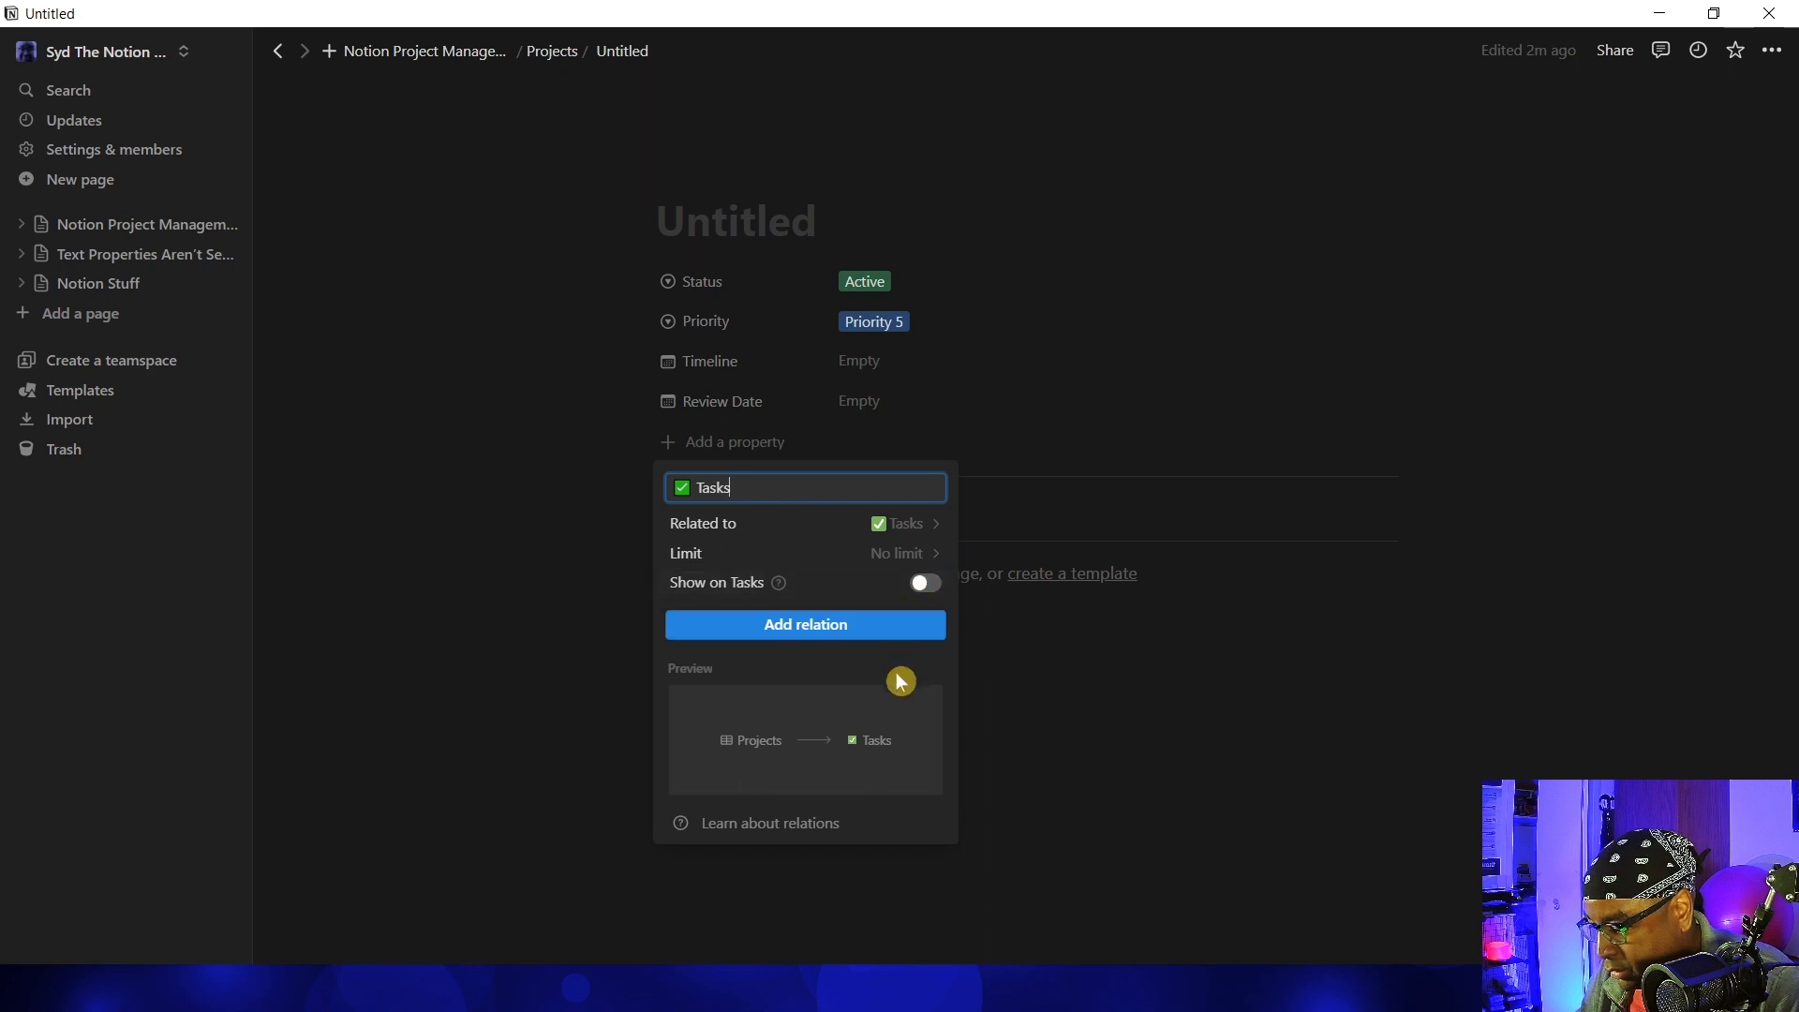
left_click(927, 585)
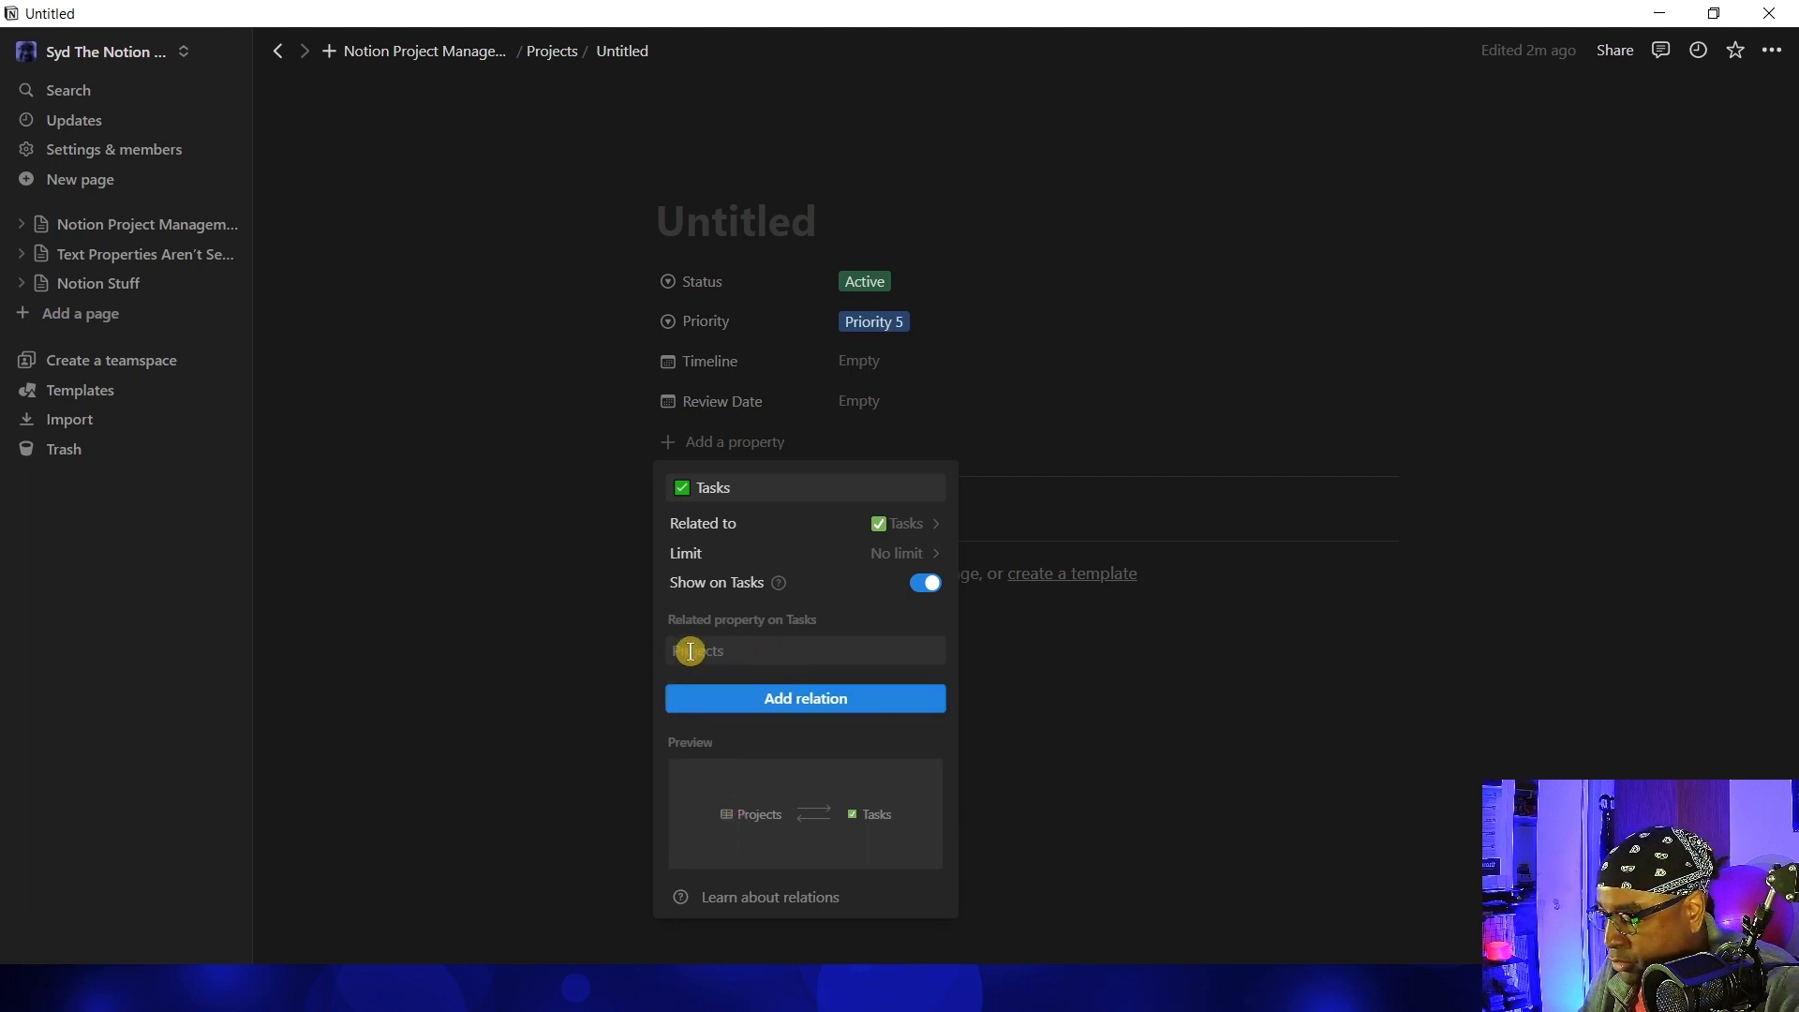
left_click(819, 698)
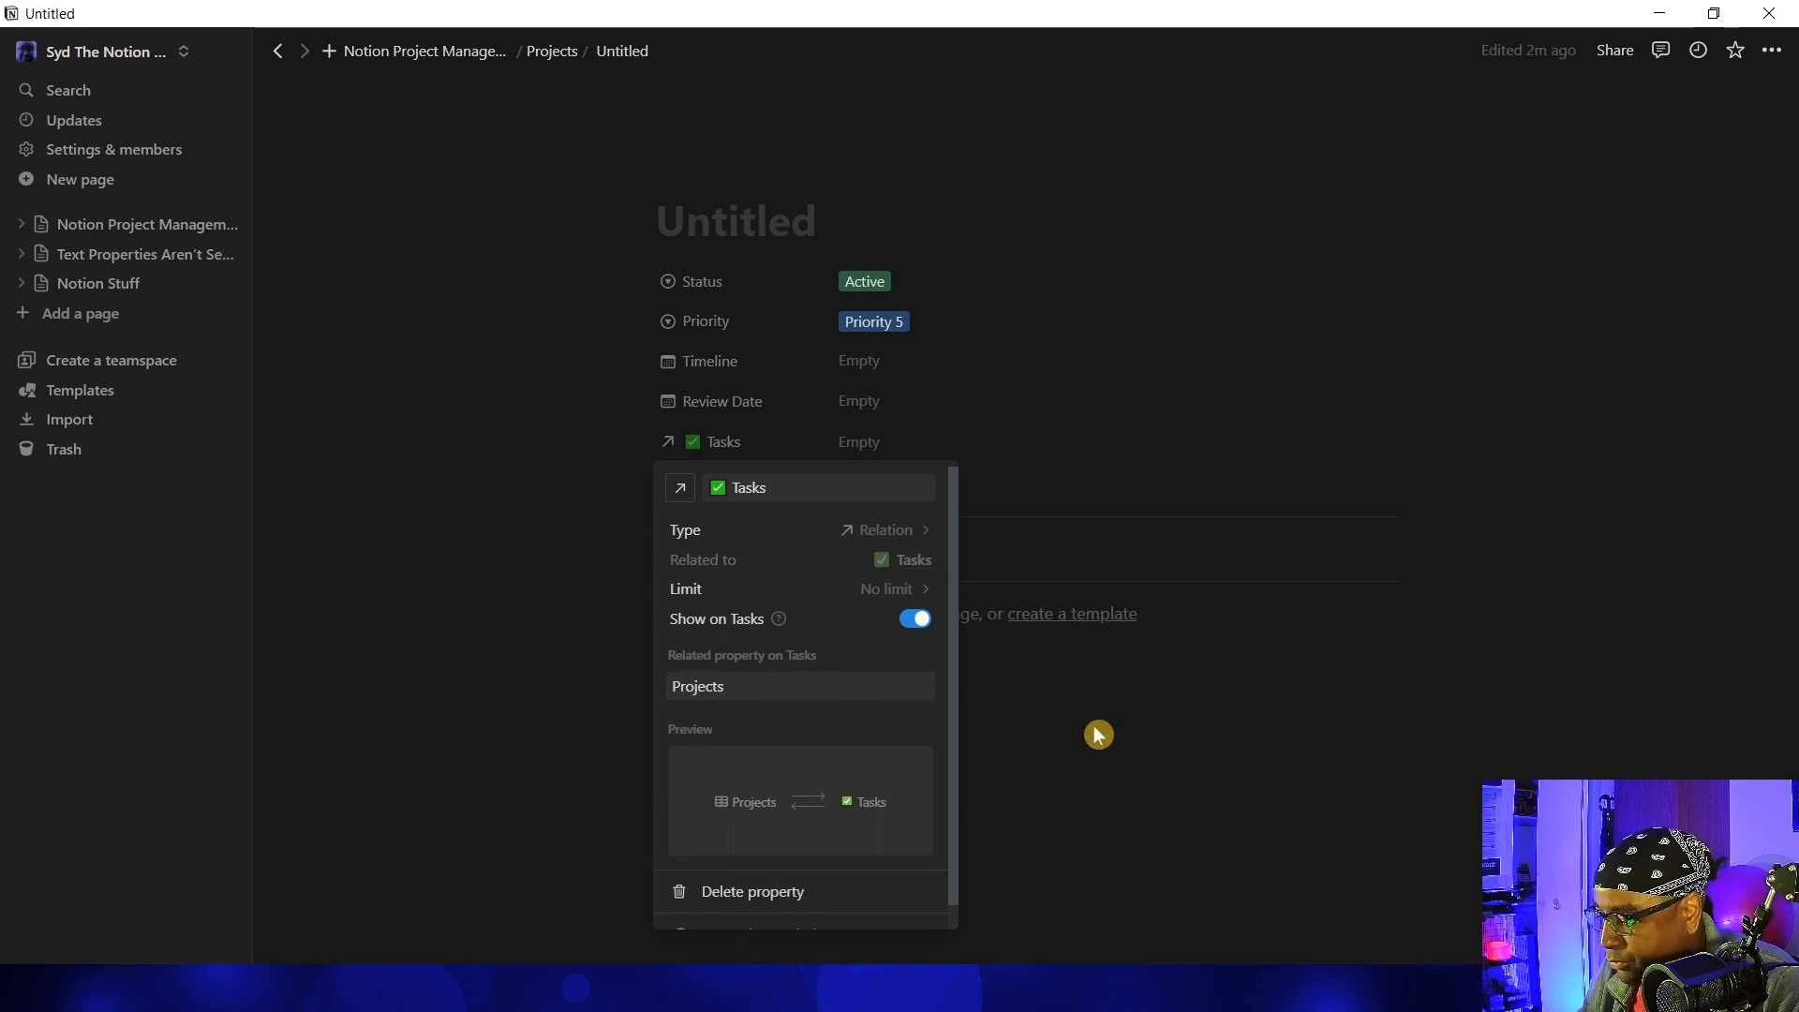
left_click(1103, 772)
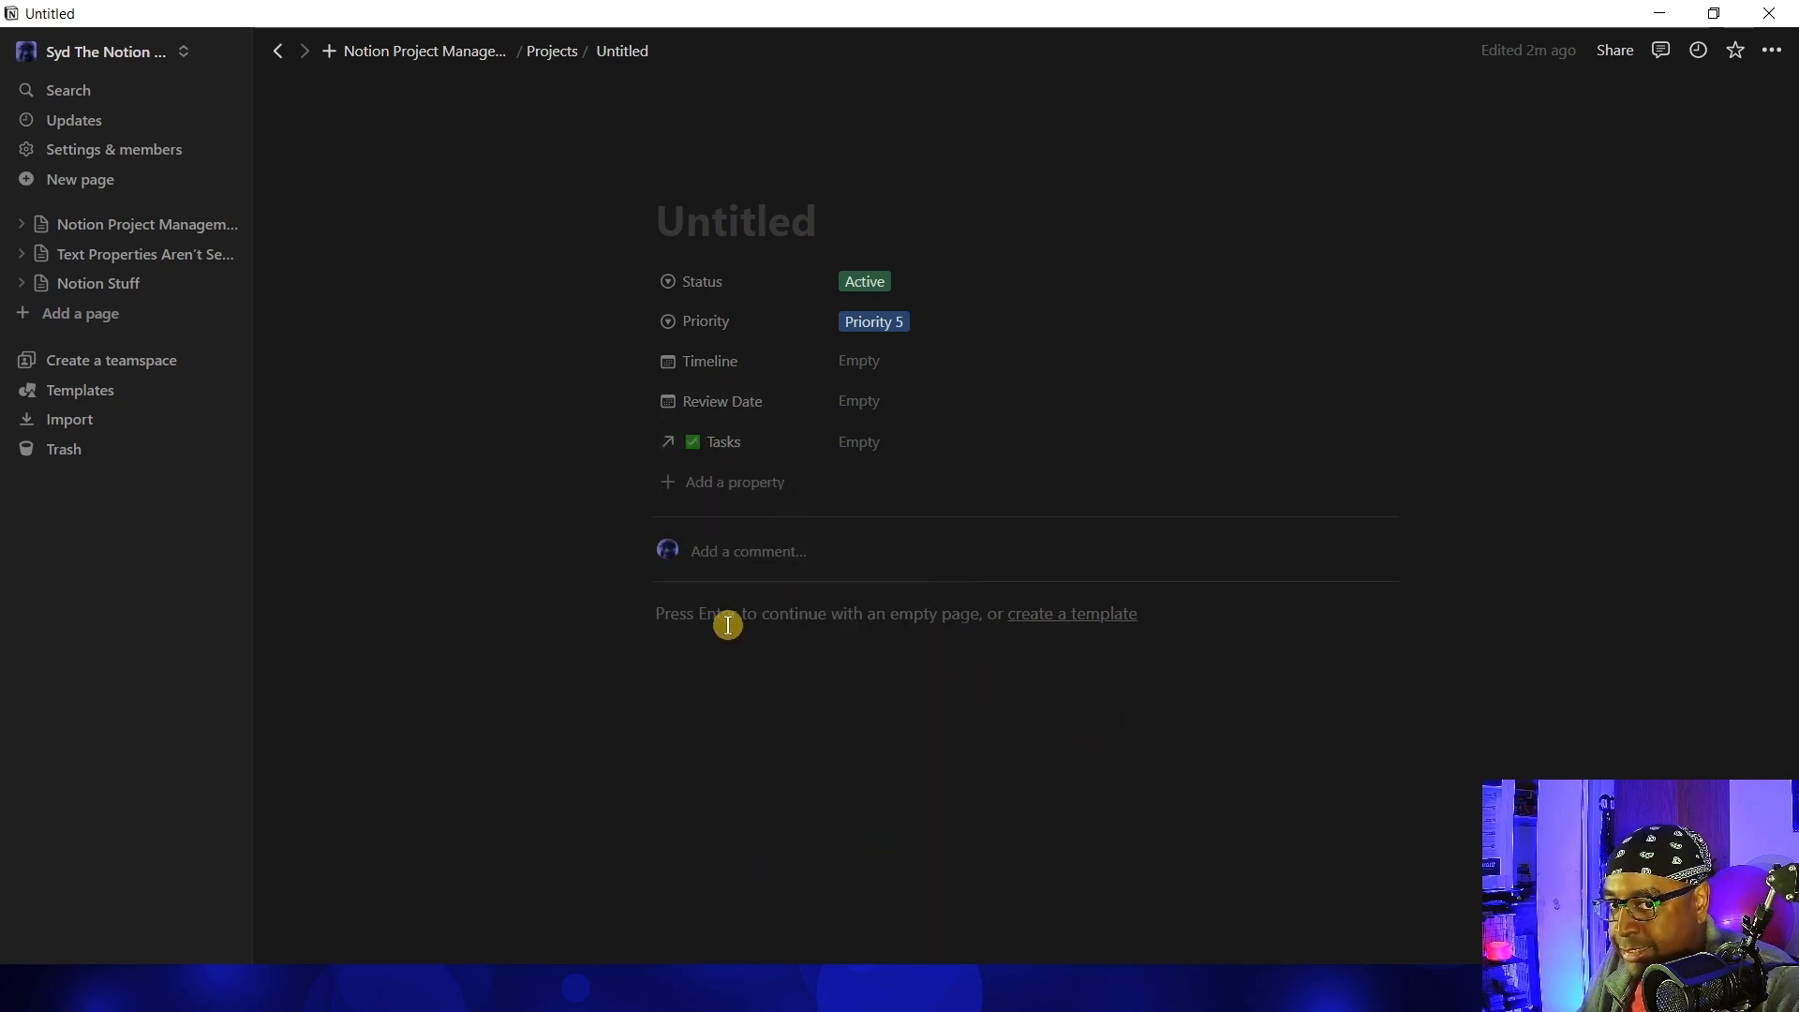
Delete the old Project text property from the Tasks database
left_click(434, 54)
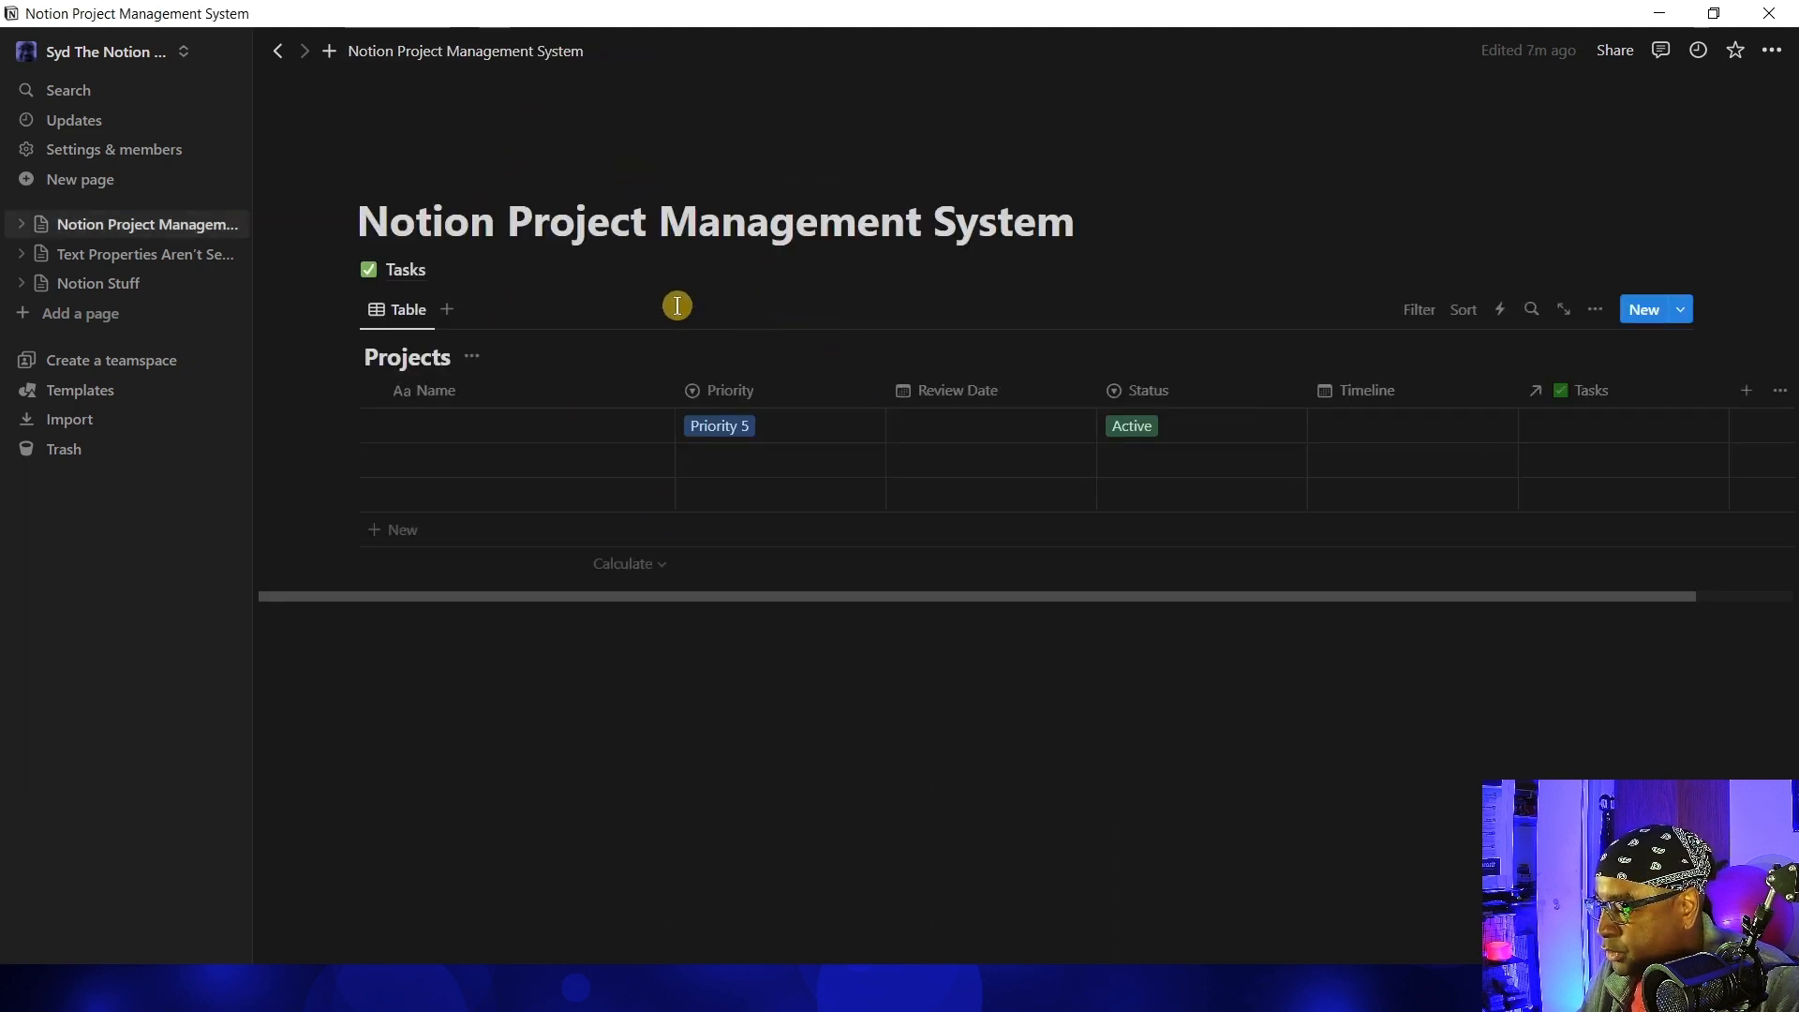
left_click(403, 270)
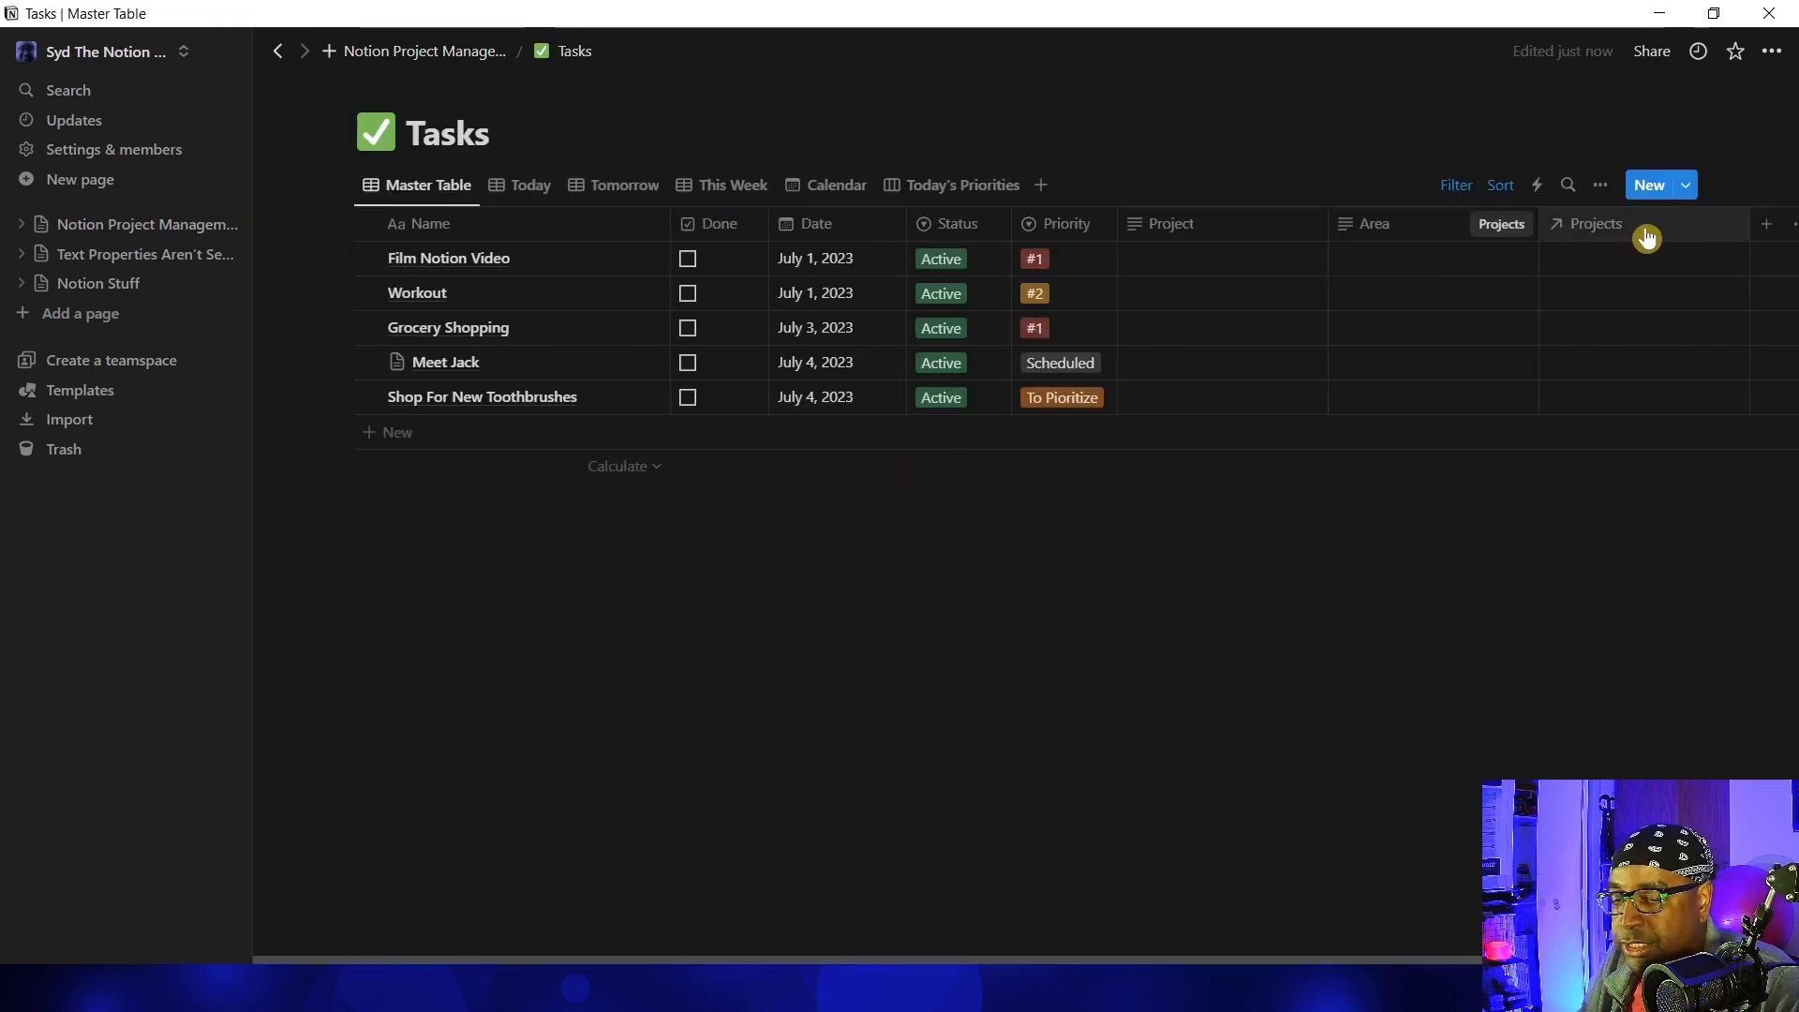
left_click(1216, 231)
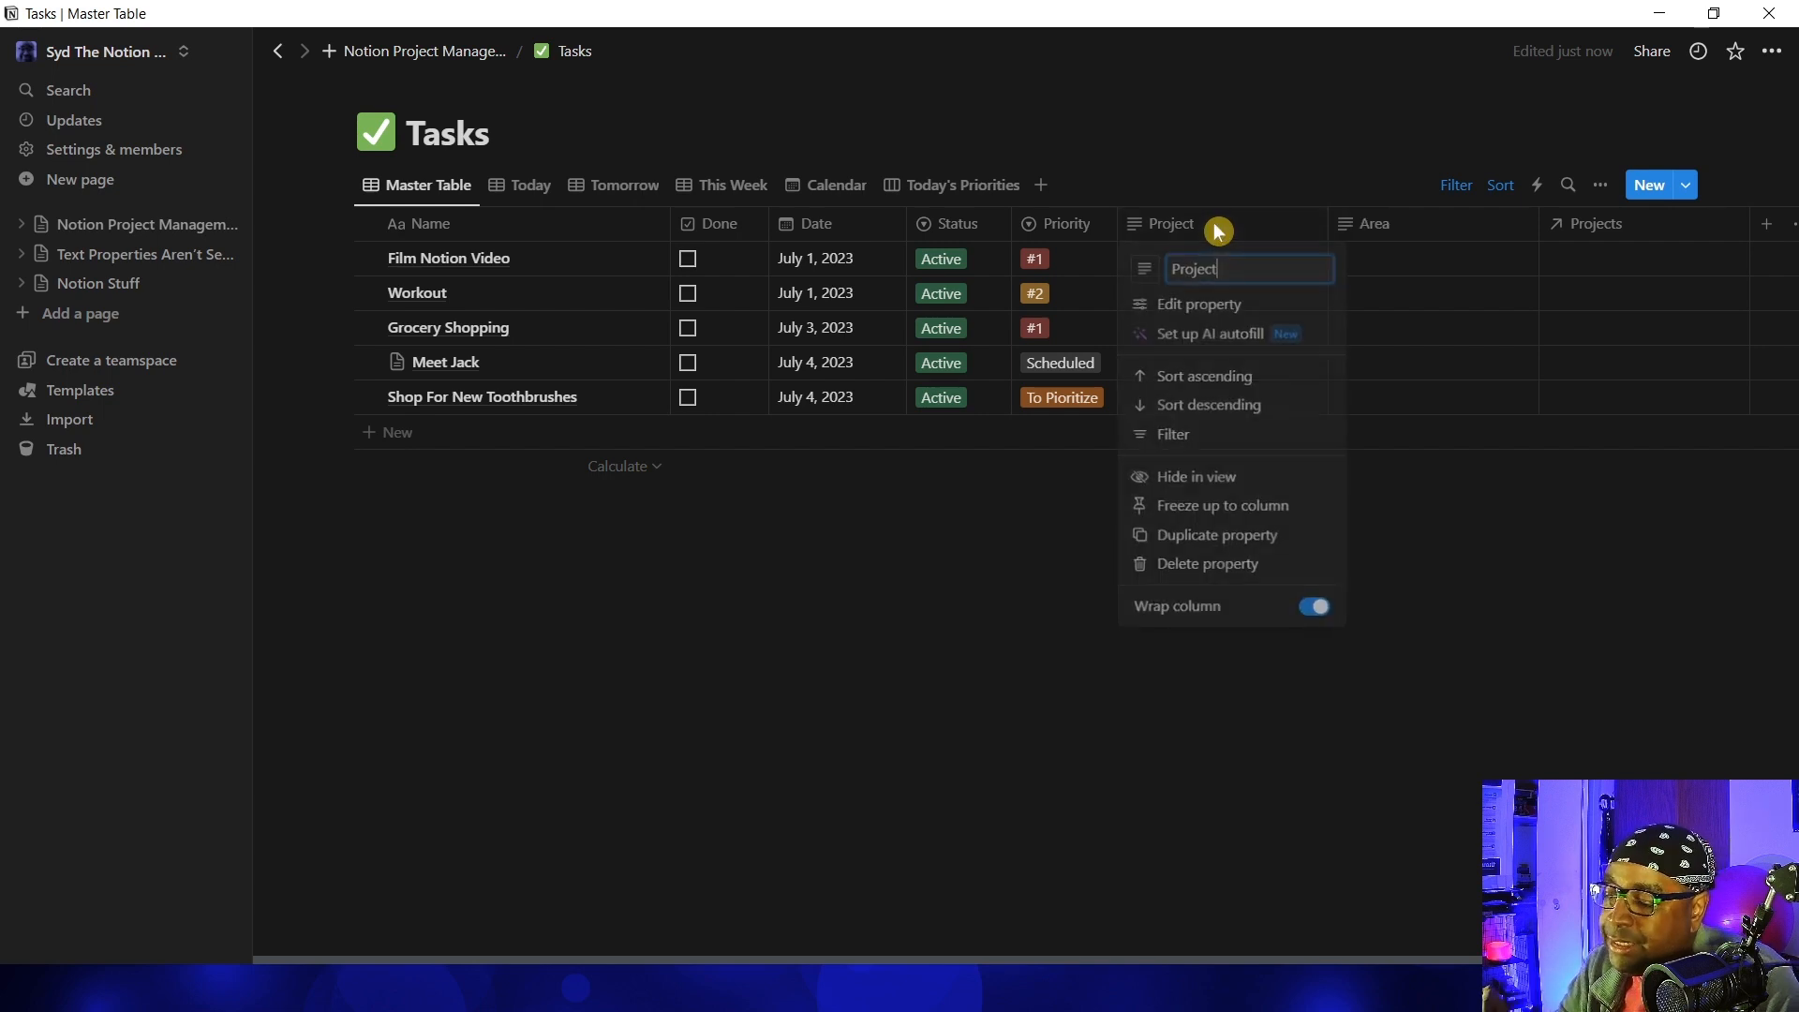
left_click(1217, 571)
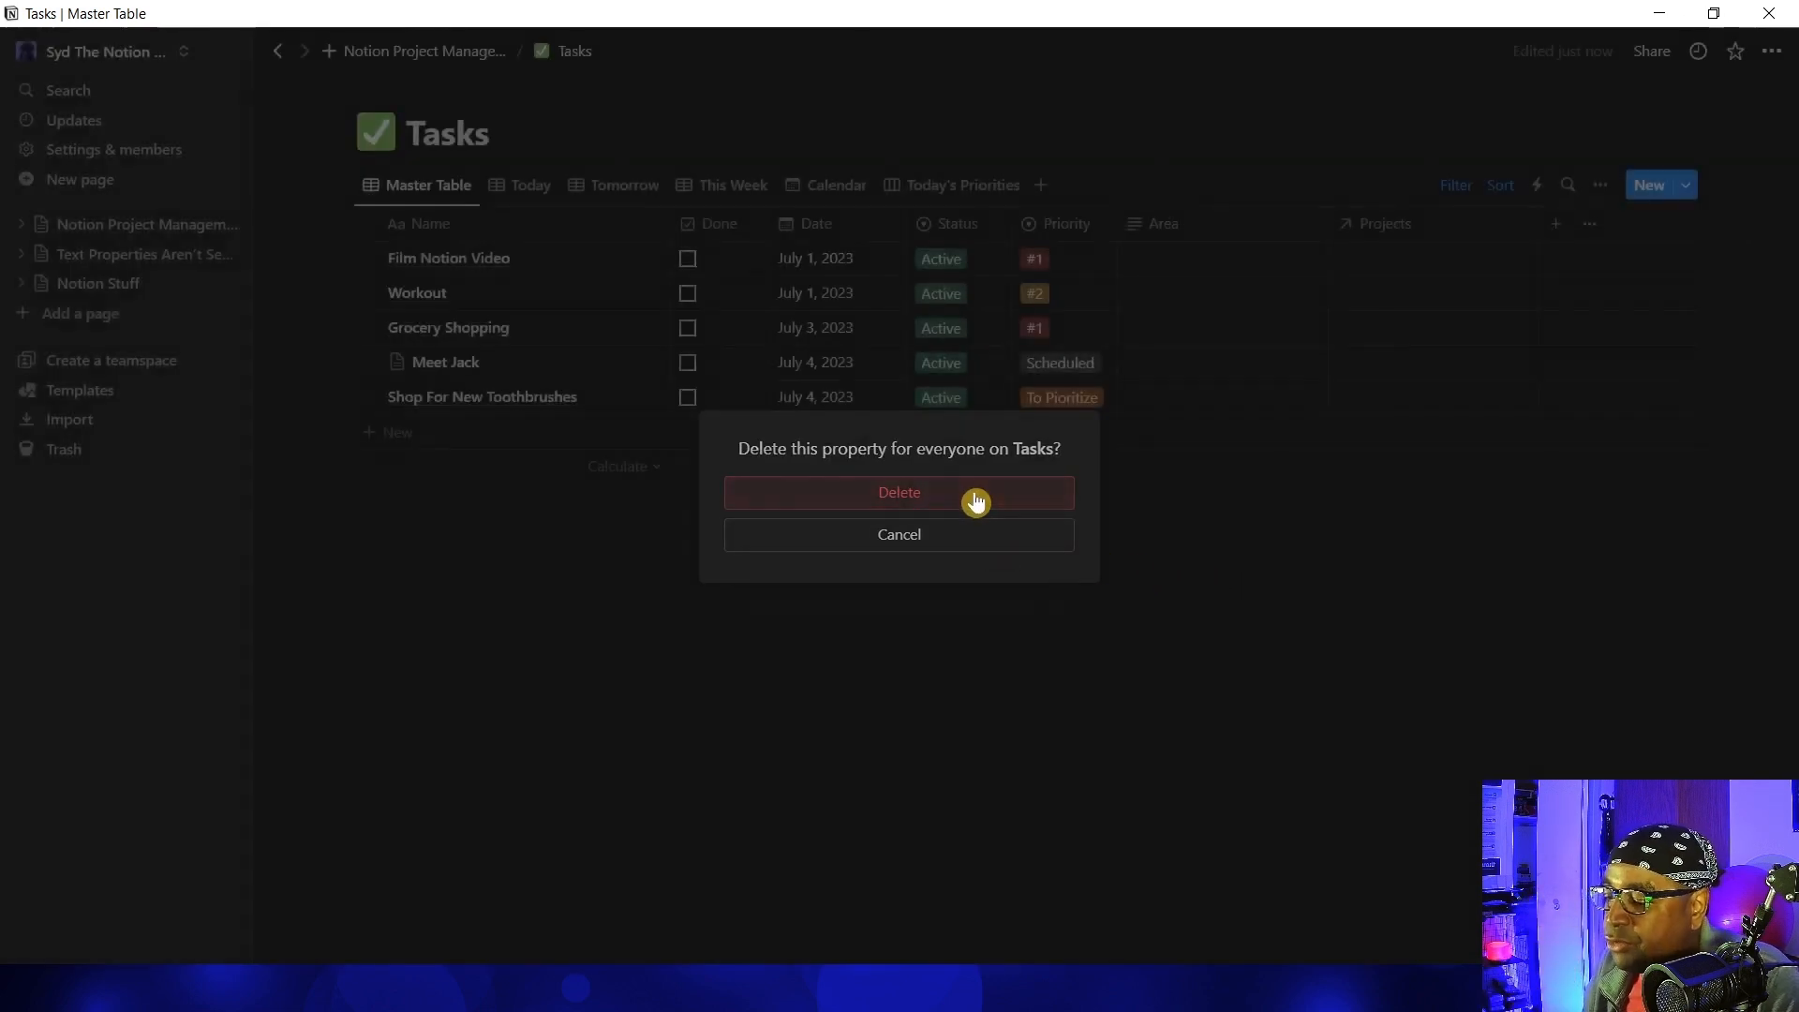
left_click(976, 502)
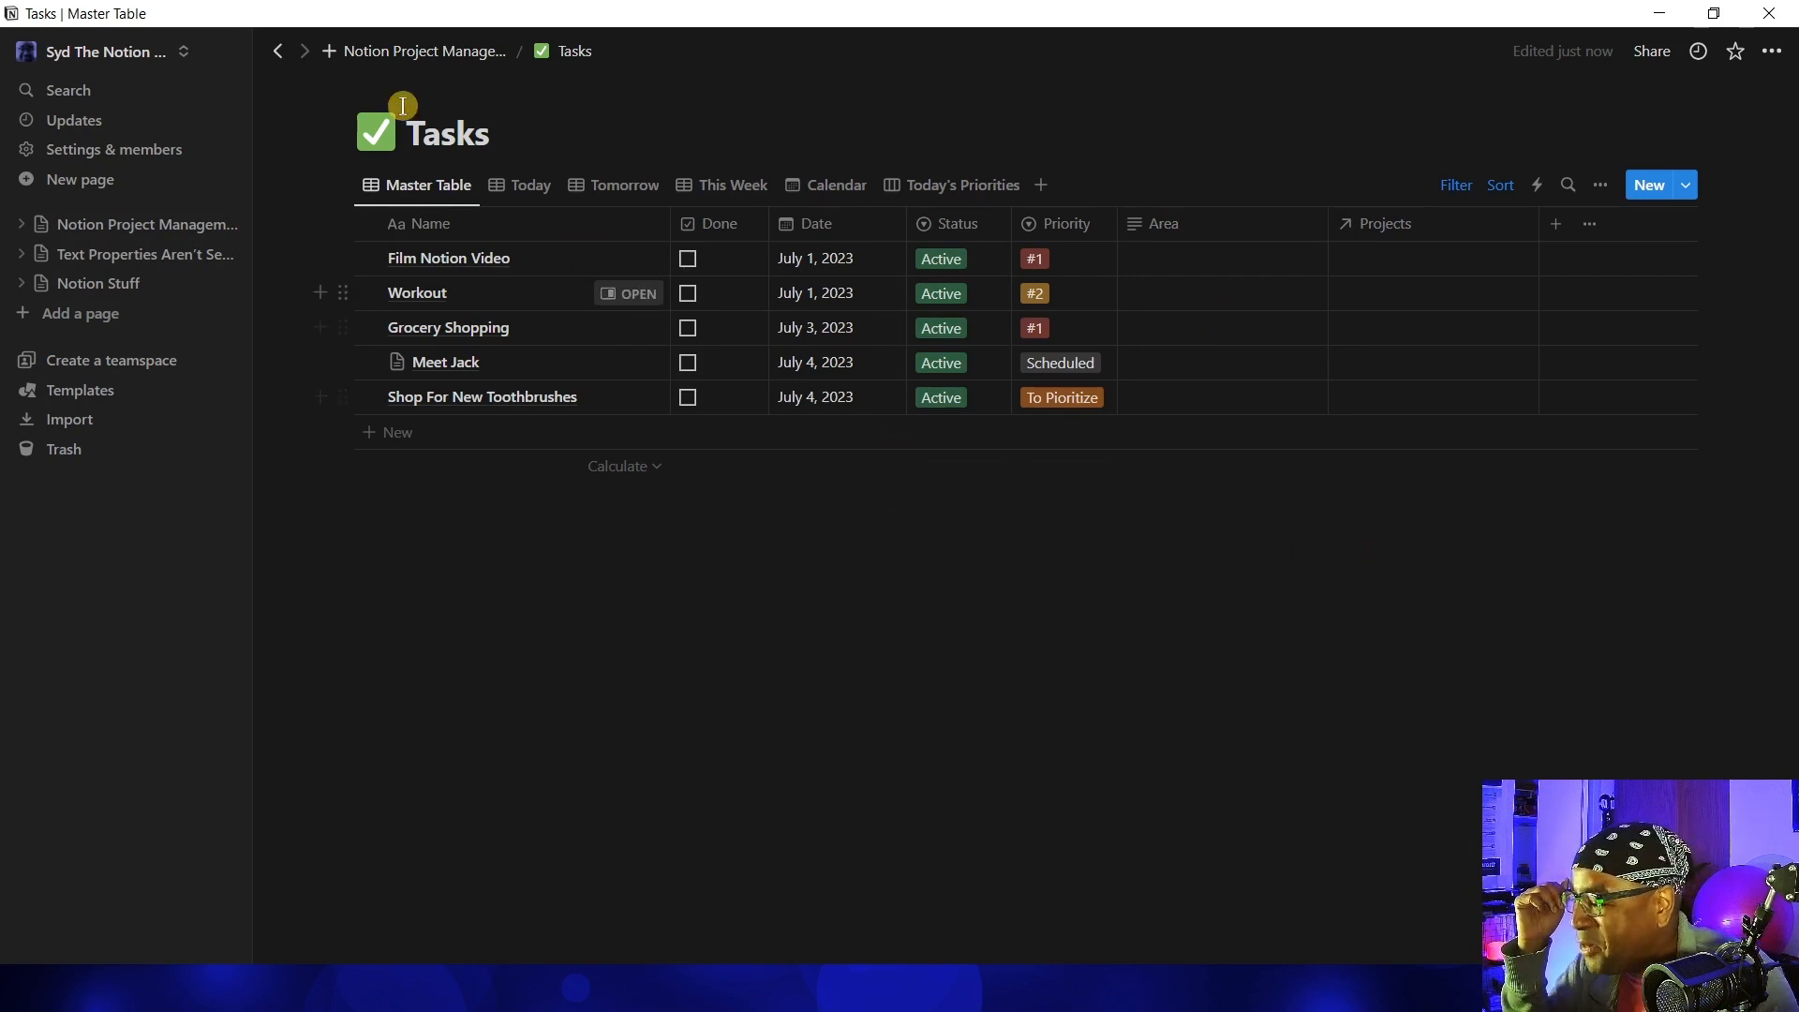
Turn the inline Projects database on the Notion Project Management System page into a page and open it
left_click(390, 51)
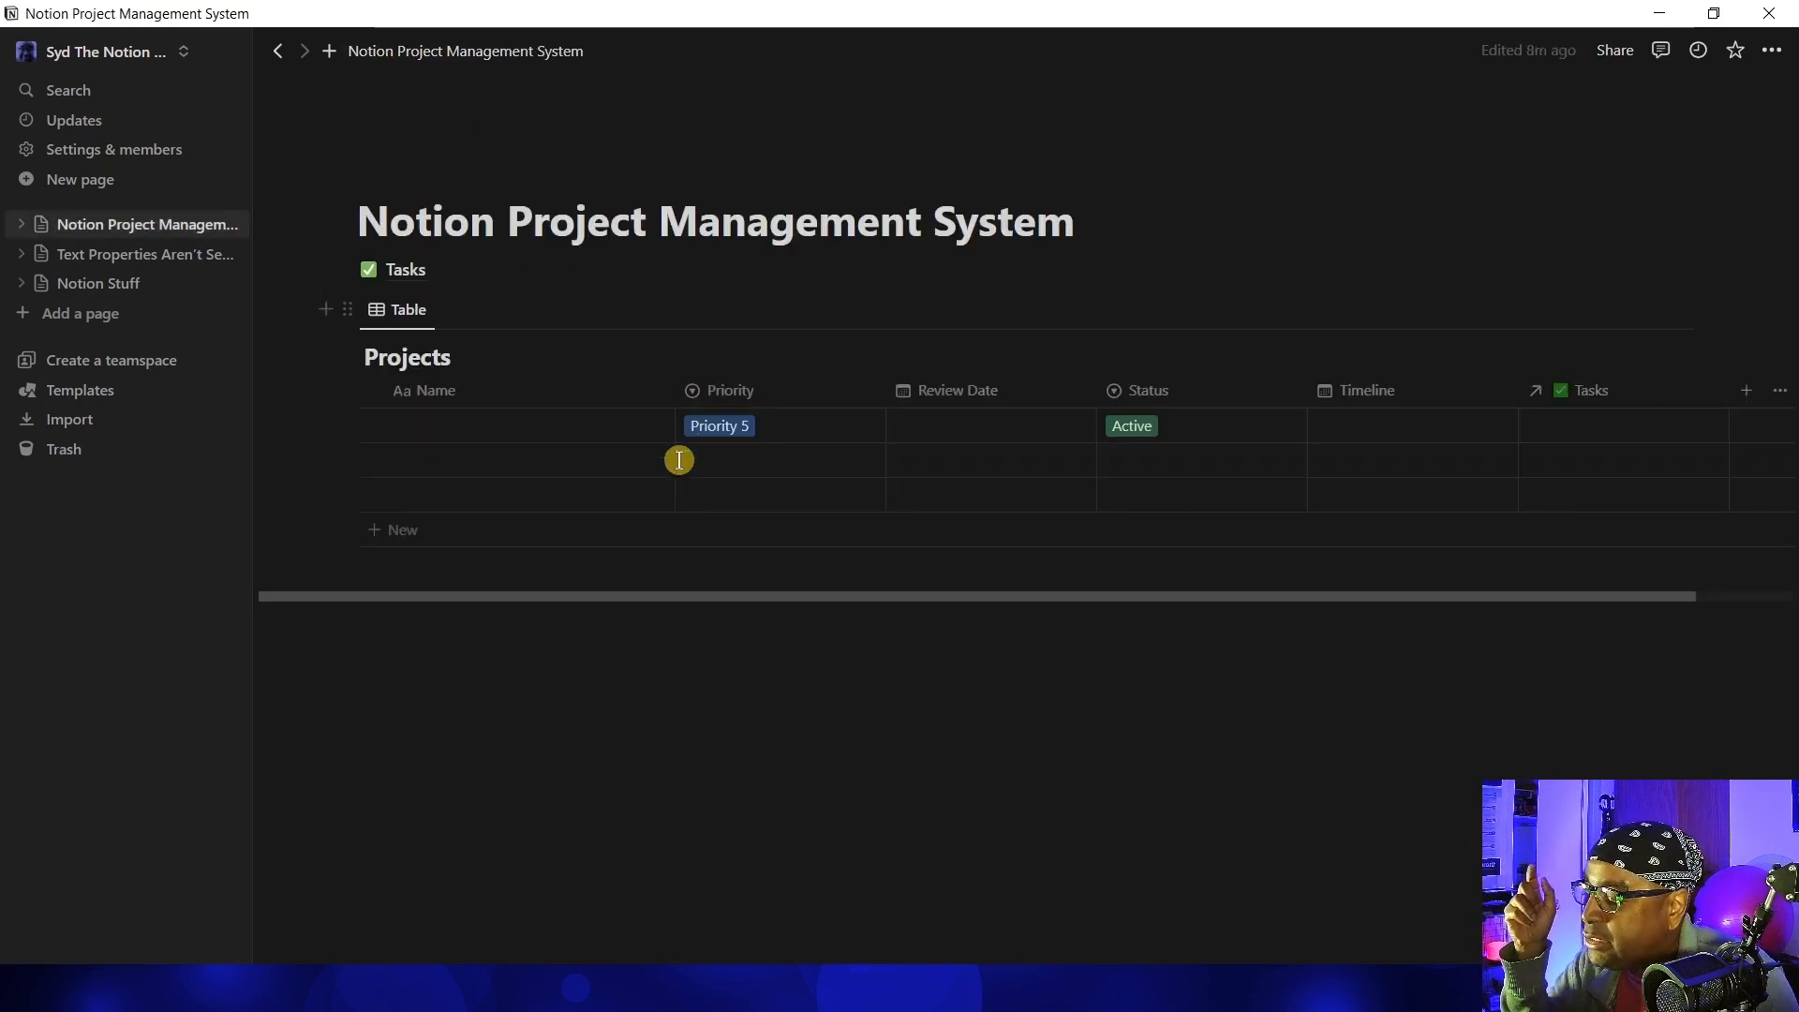
left_click(350, 318)
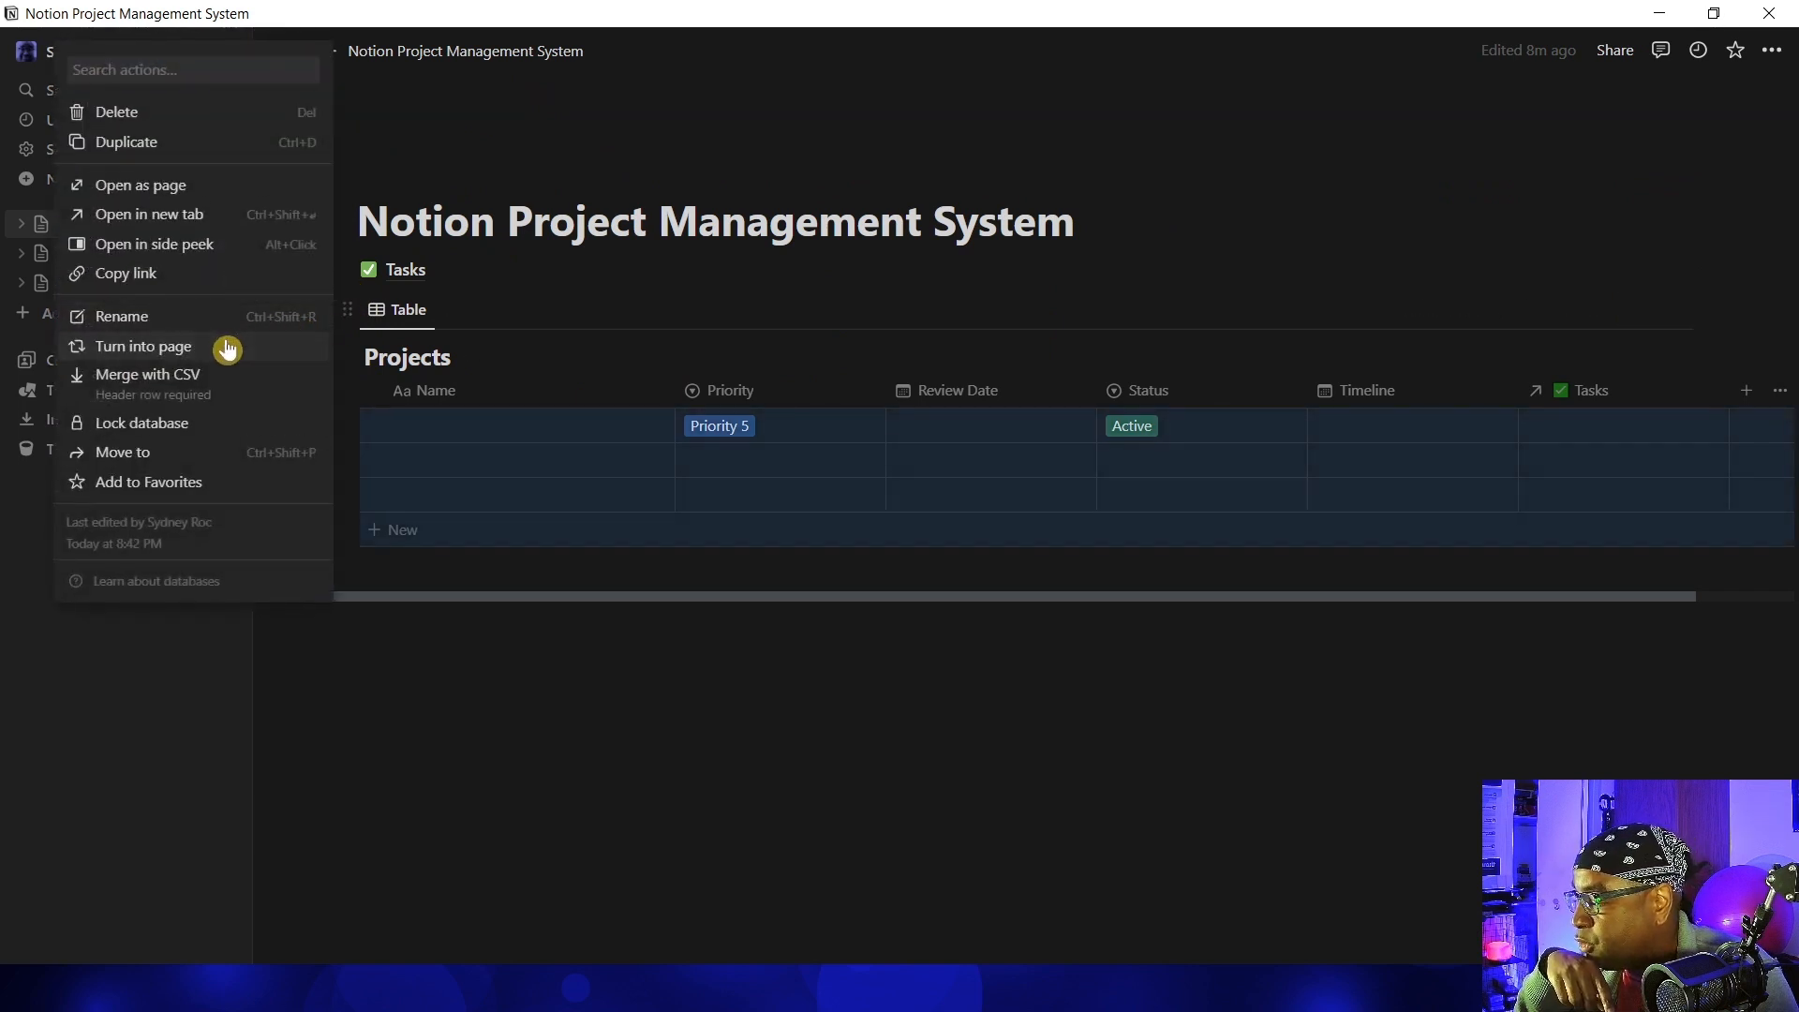
left_click(229, 345)
left_click(430, 302)
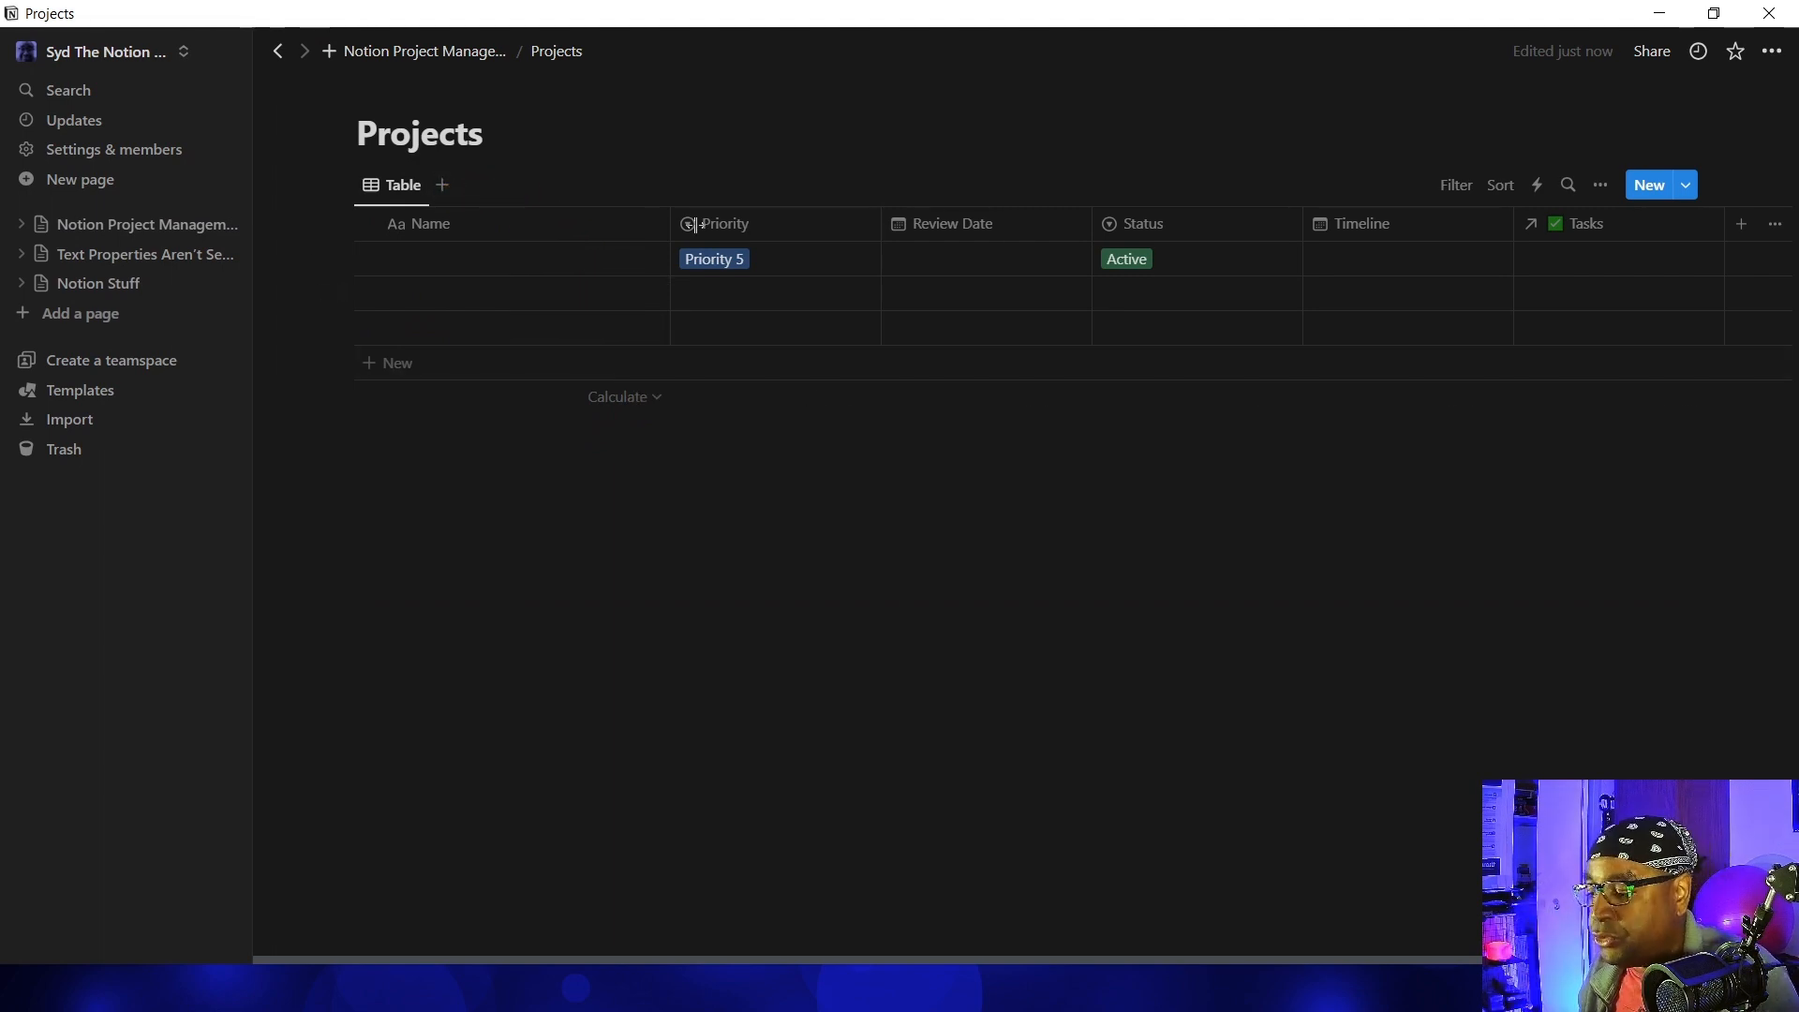
Rename the Projects table view as Master Table, and move the Status column ahead of Priority
left_click(417, 184)
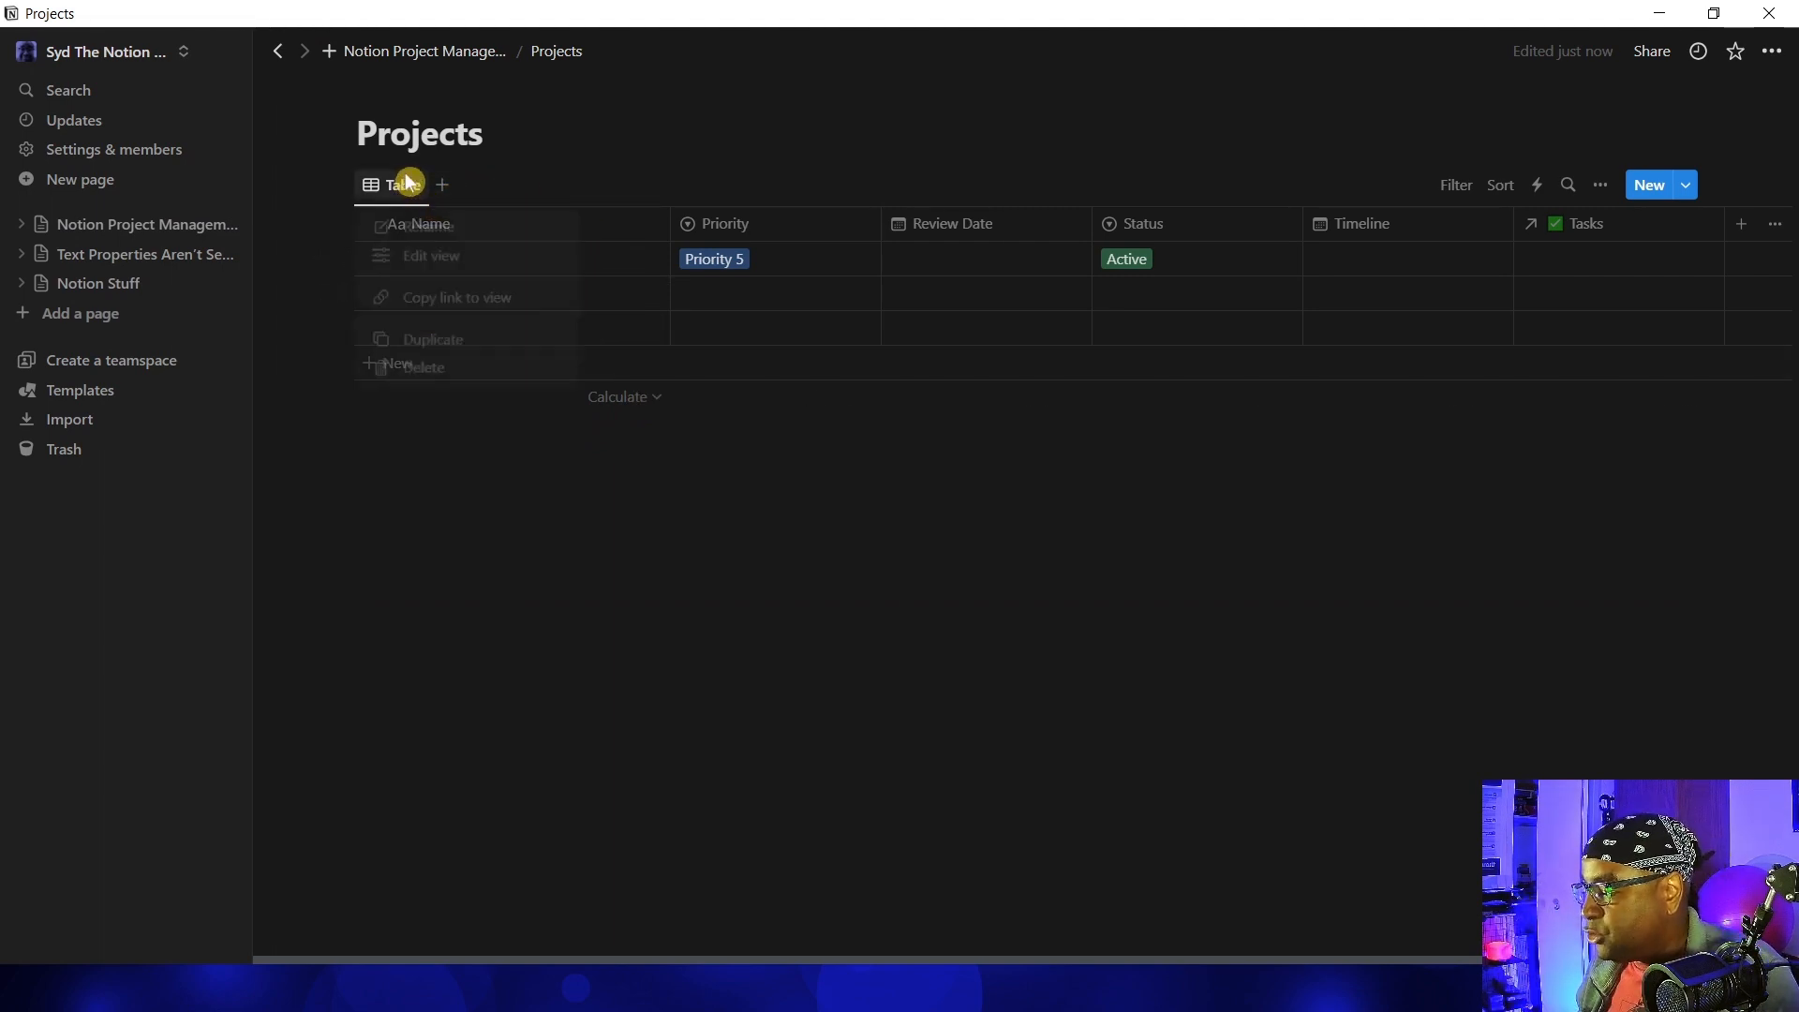
left_click(428, 229)
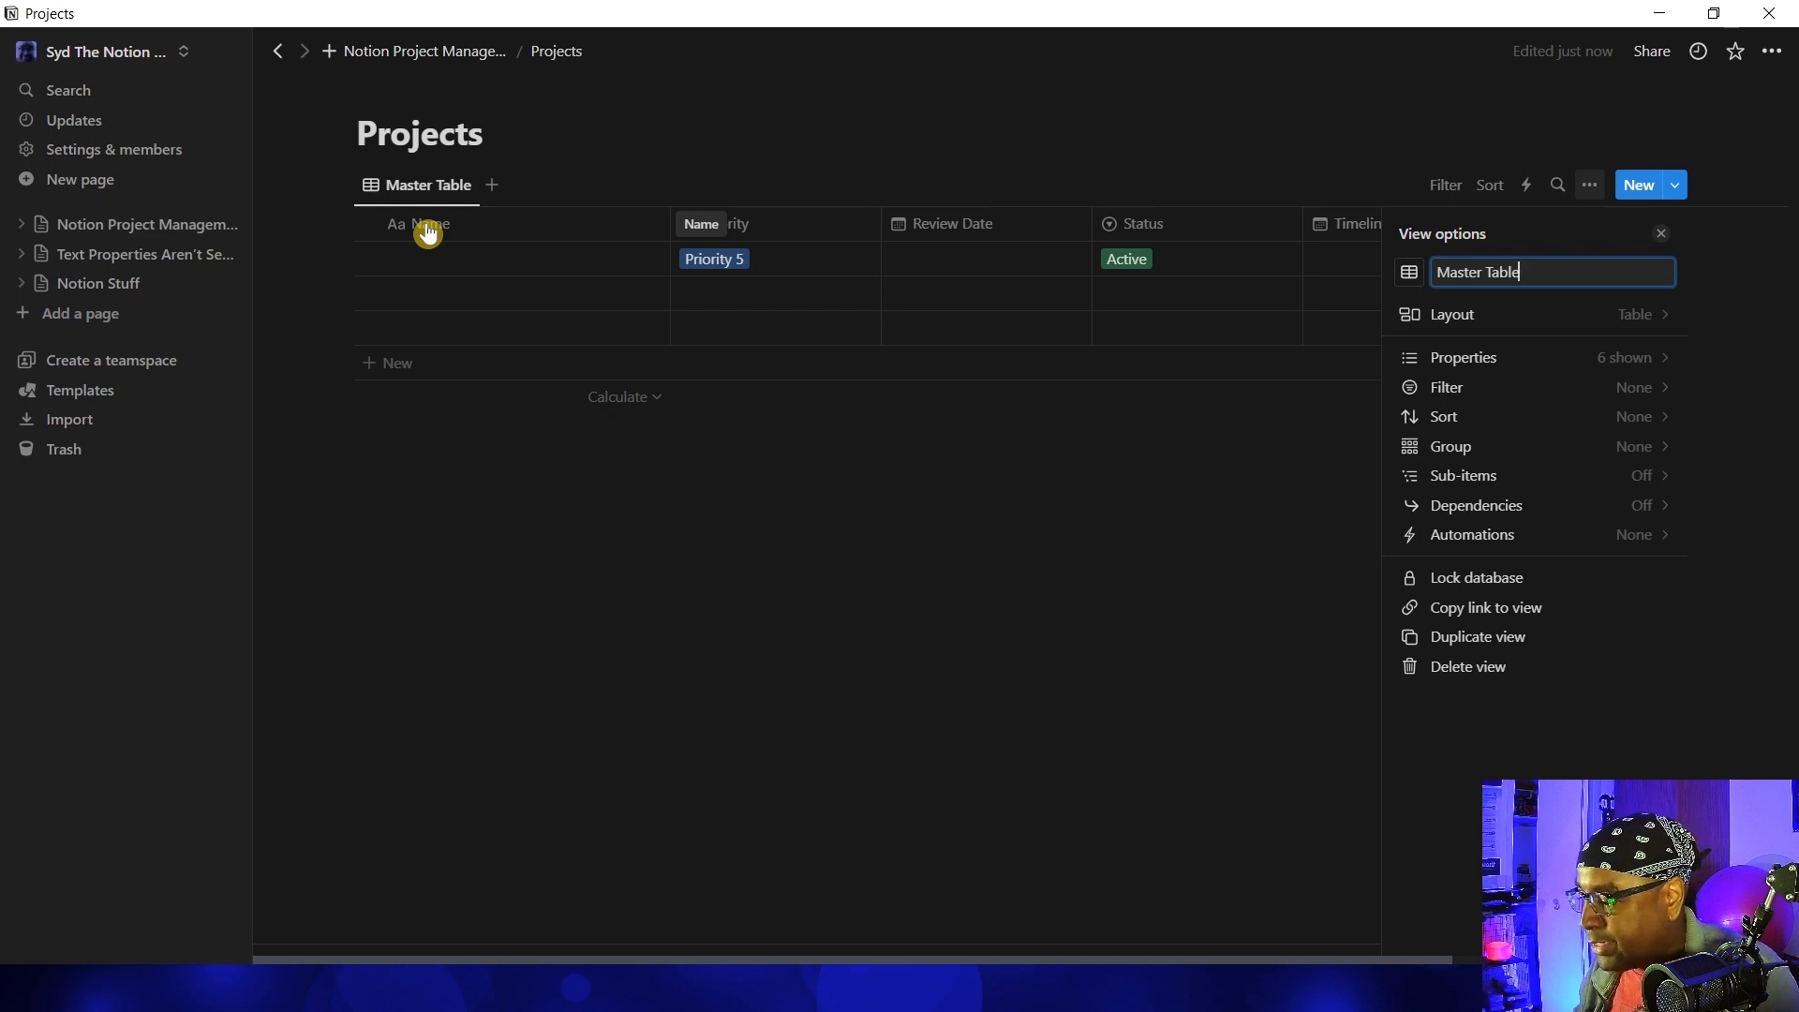
left_click(800, 86)
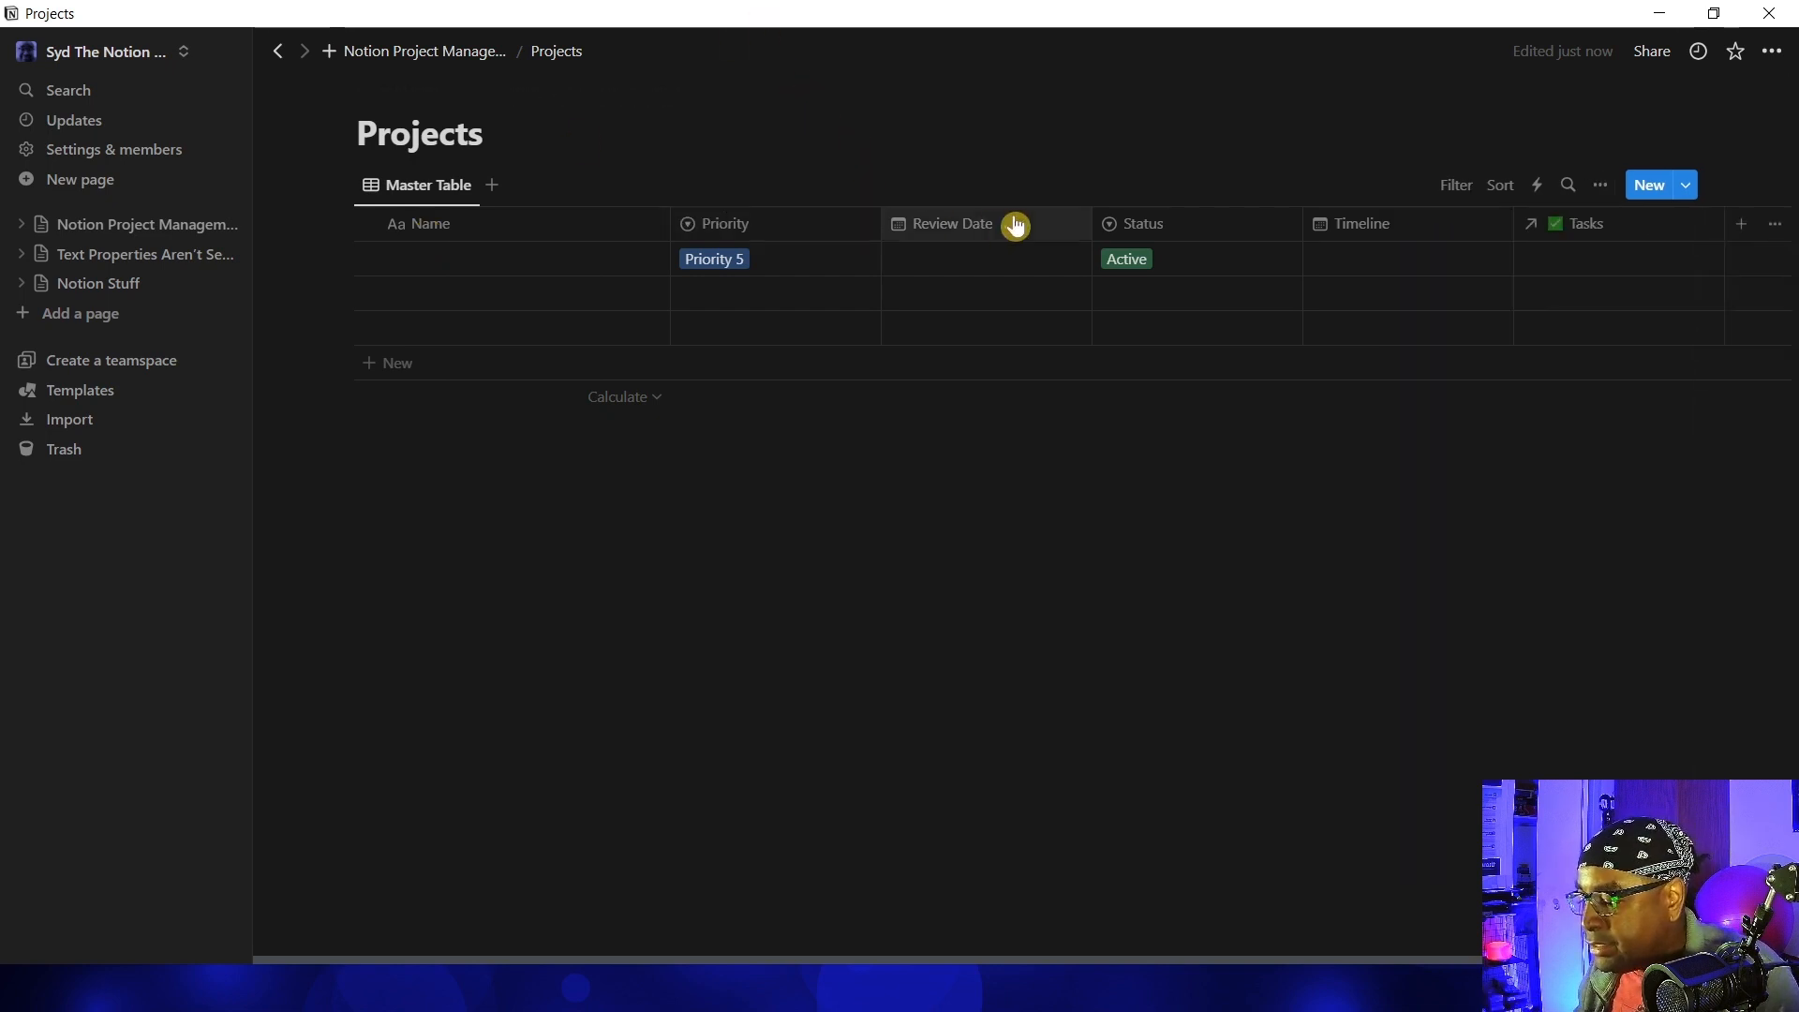
left_click_drag(1017, 226, 735, 245)
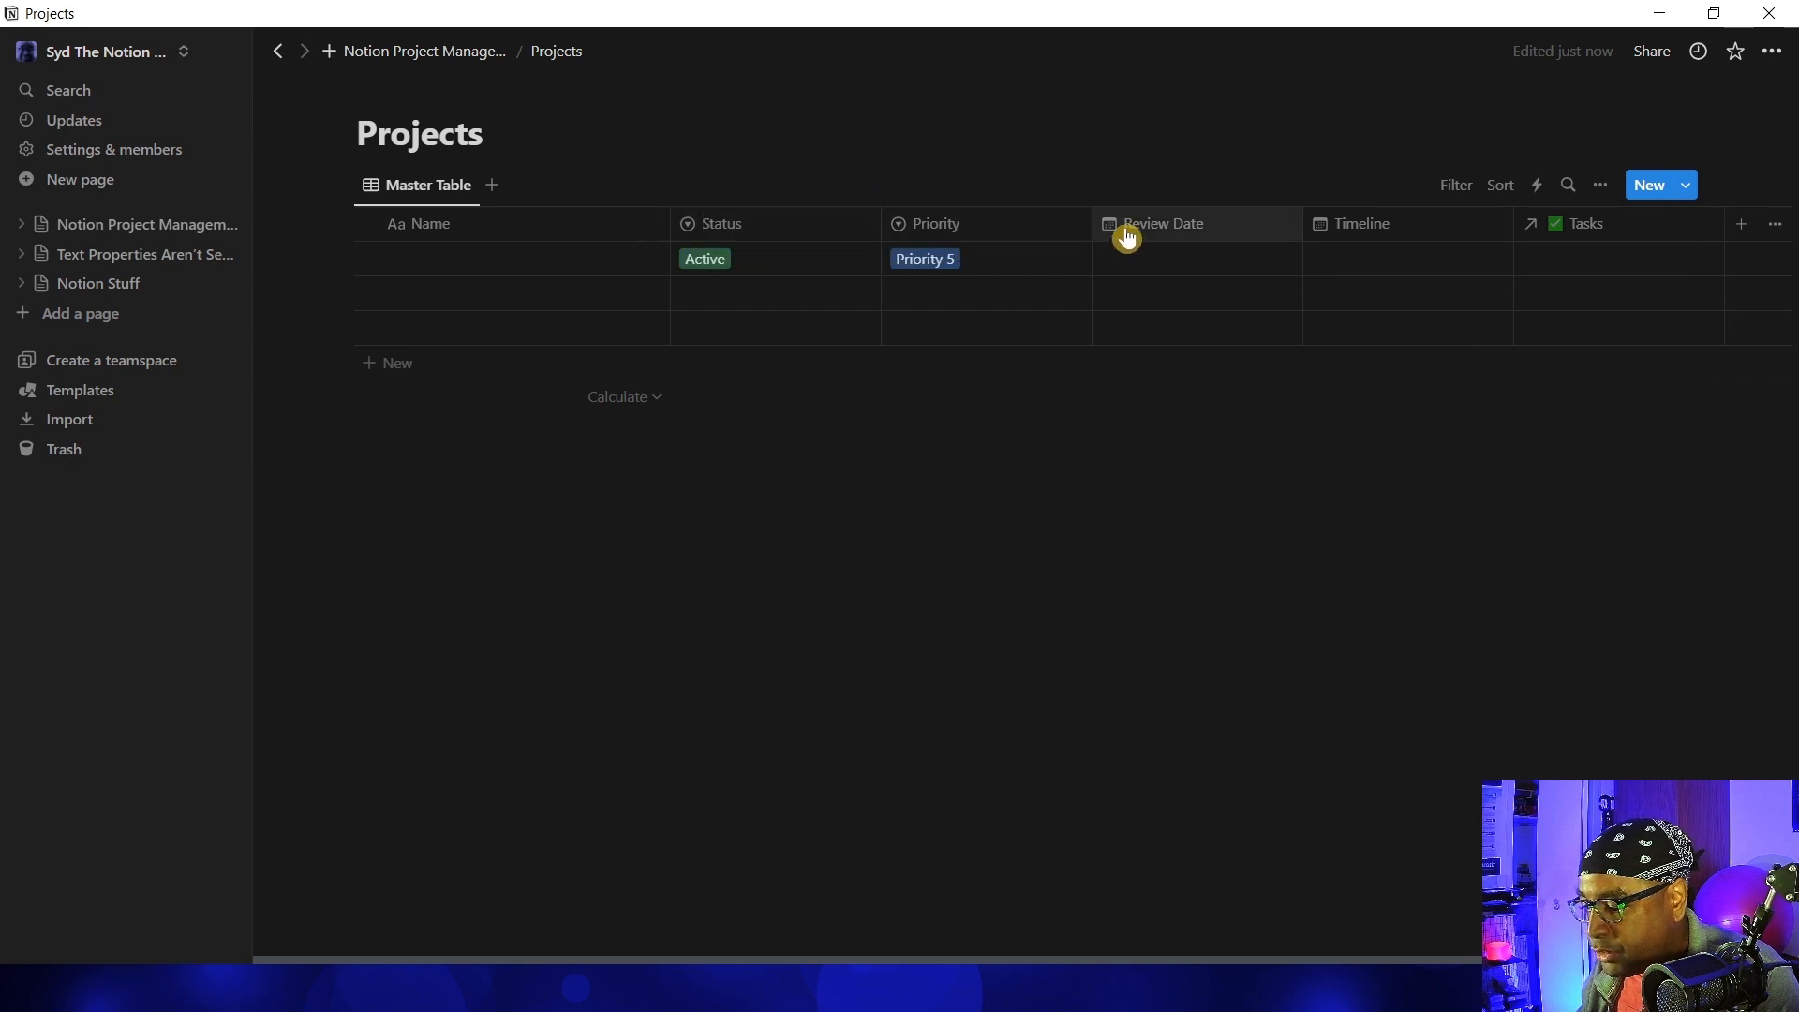
Hide the Tasks relation column in the Master Table view of the Projects database
scroll(1295, 277, "right", 1)
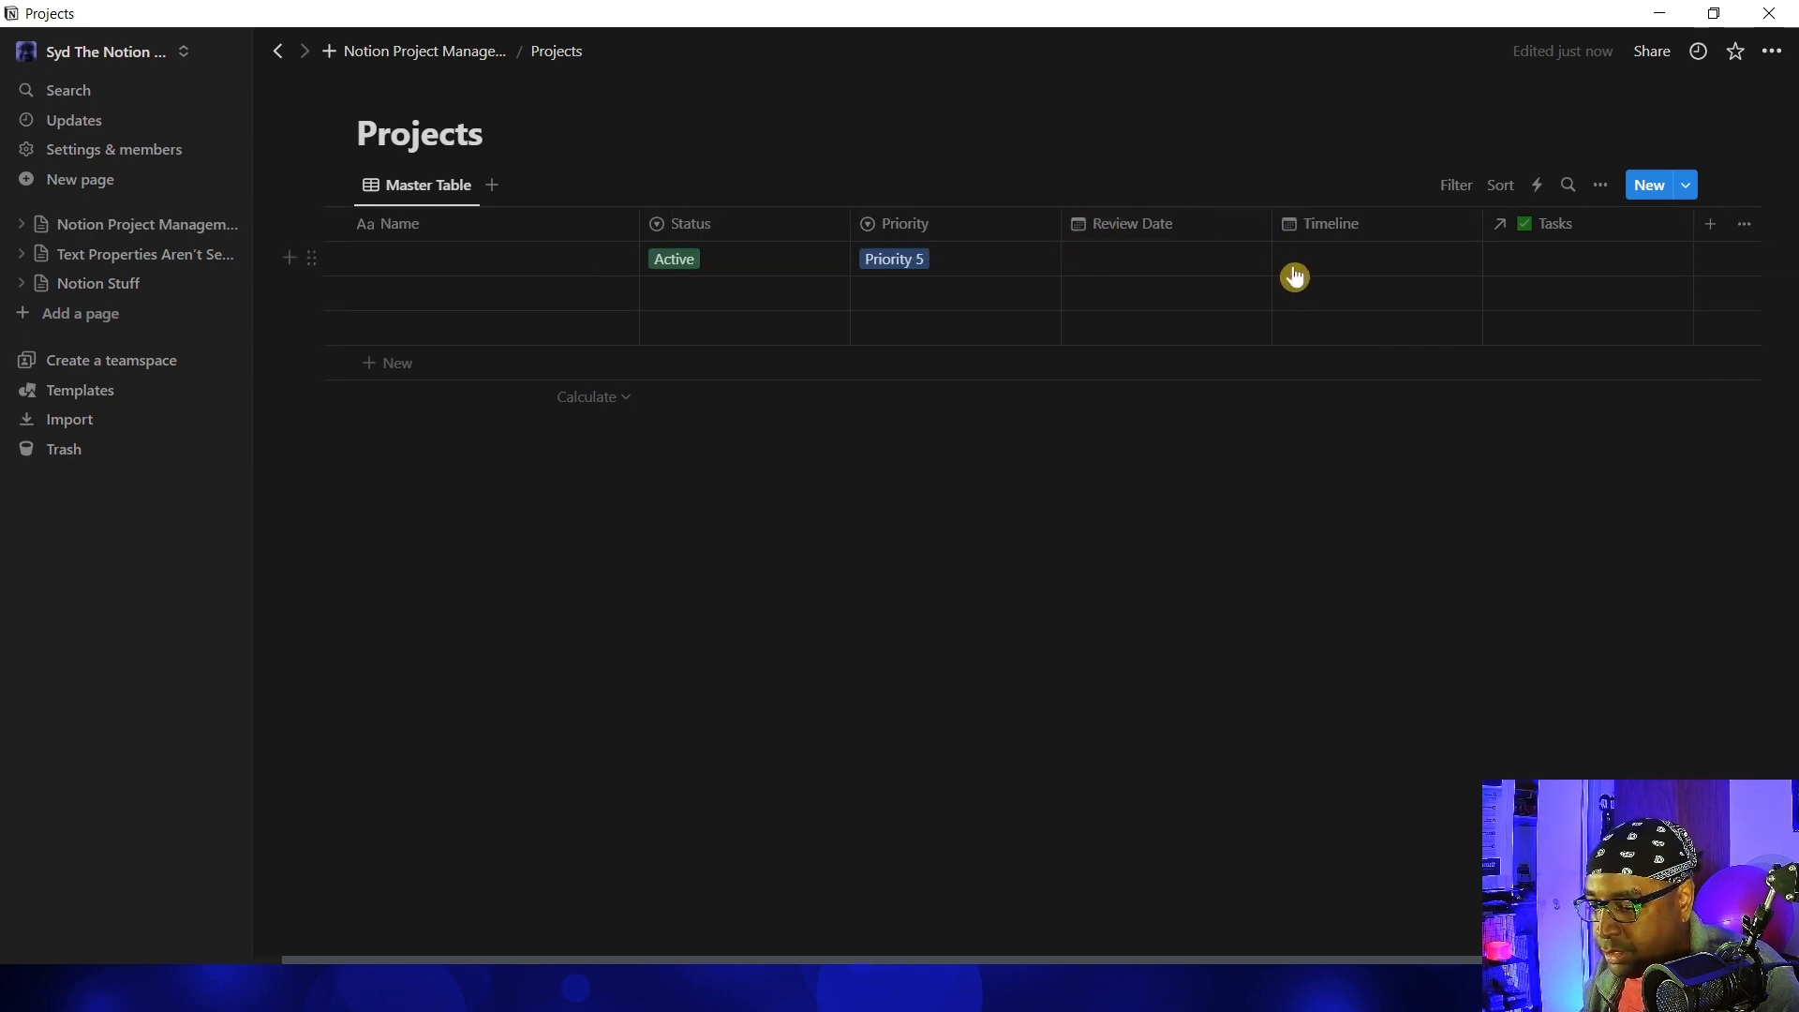
scroll(1295, 278, "right", 2)
left_click_drag(1470, 229, 1510, 227)
left_click(1510, 227)
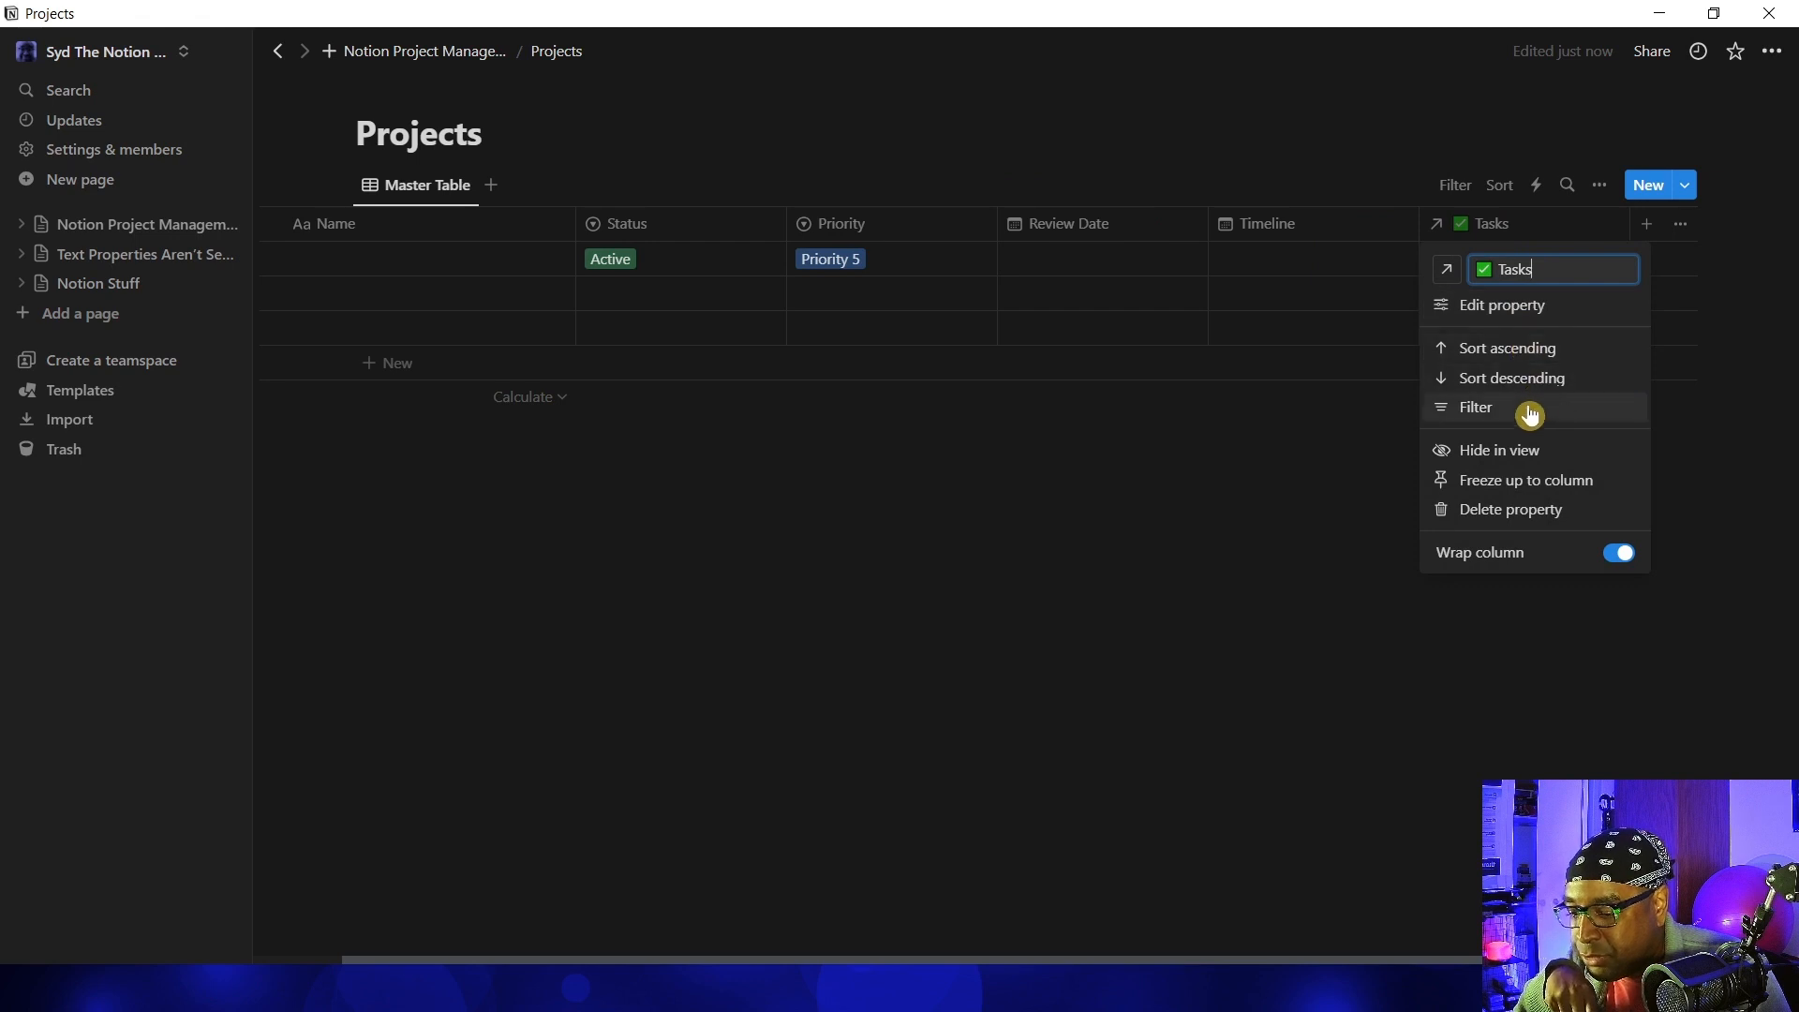
left_click(1512, 452)
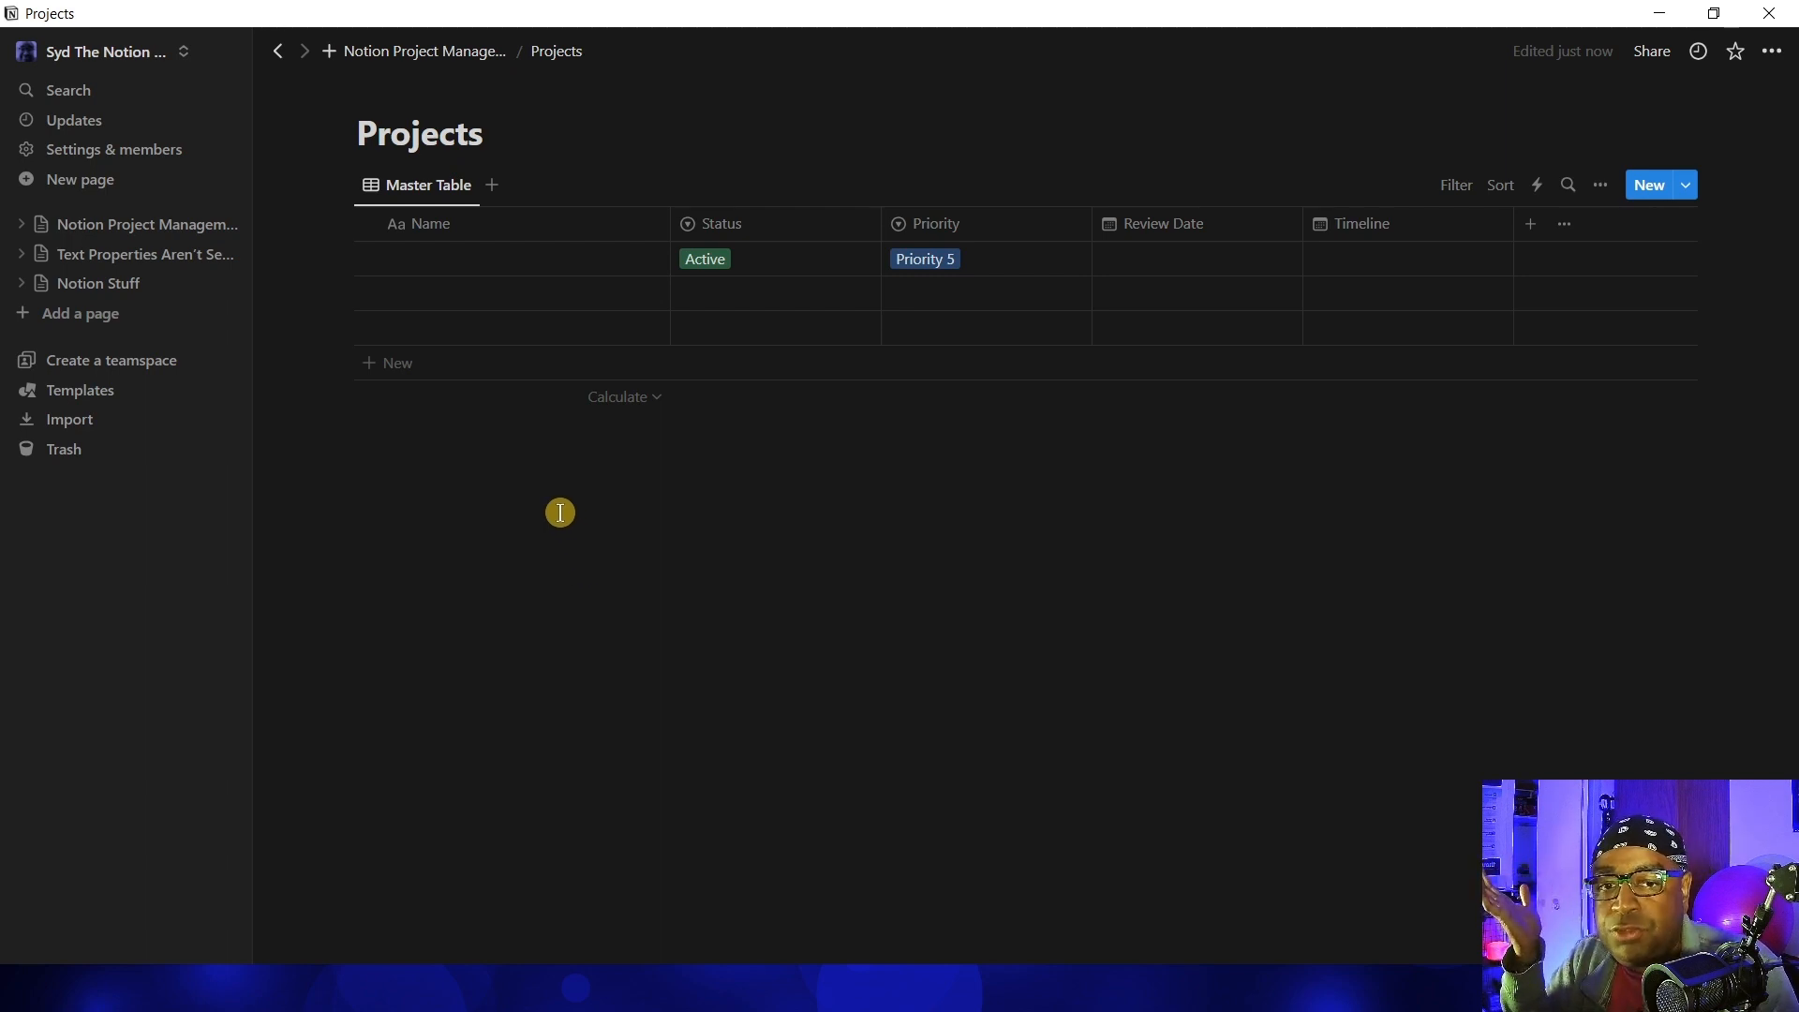
Add a Gallery view to Projects with small cards and the page cover as card preview
left_click(497, 187)
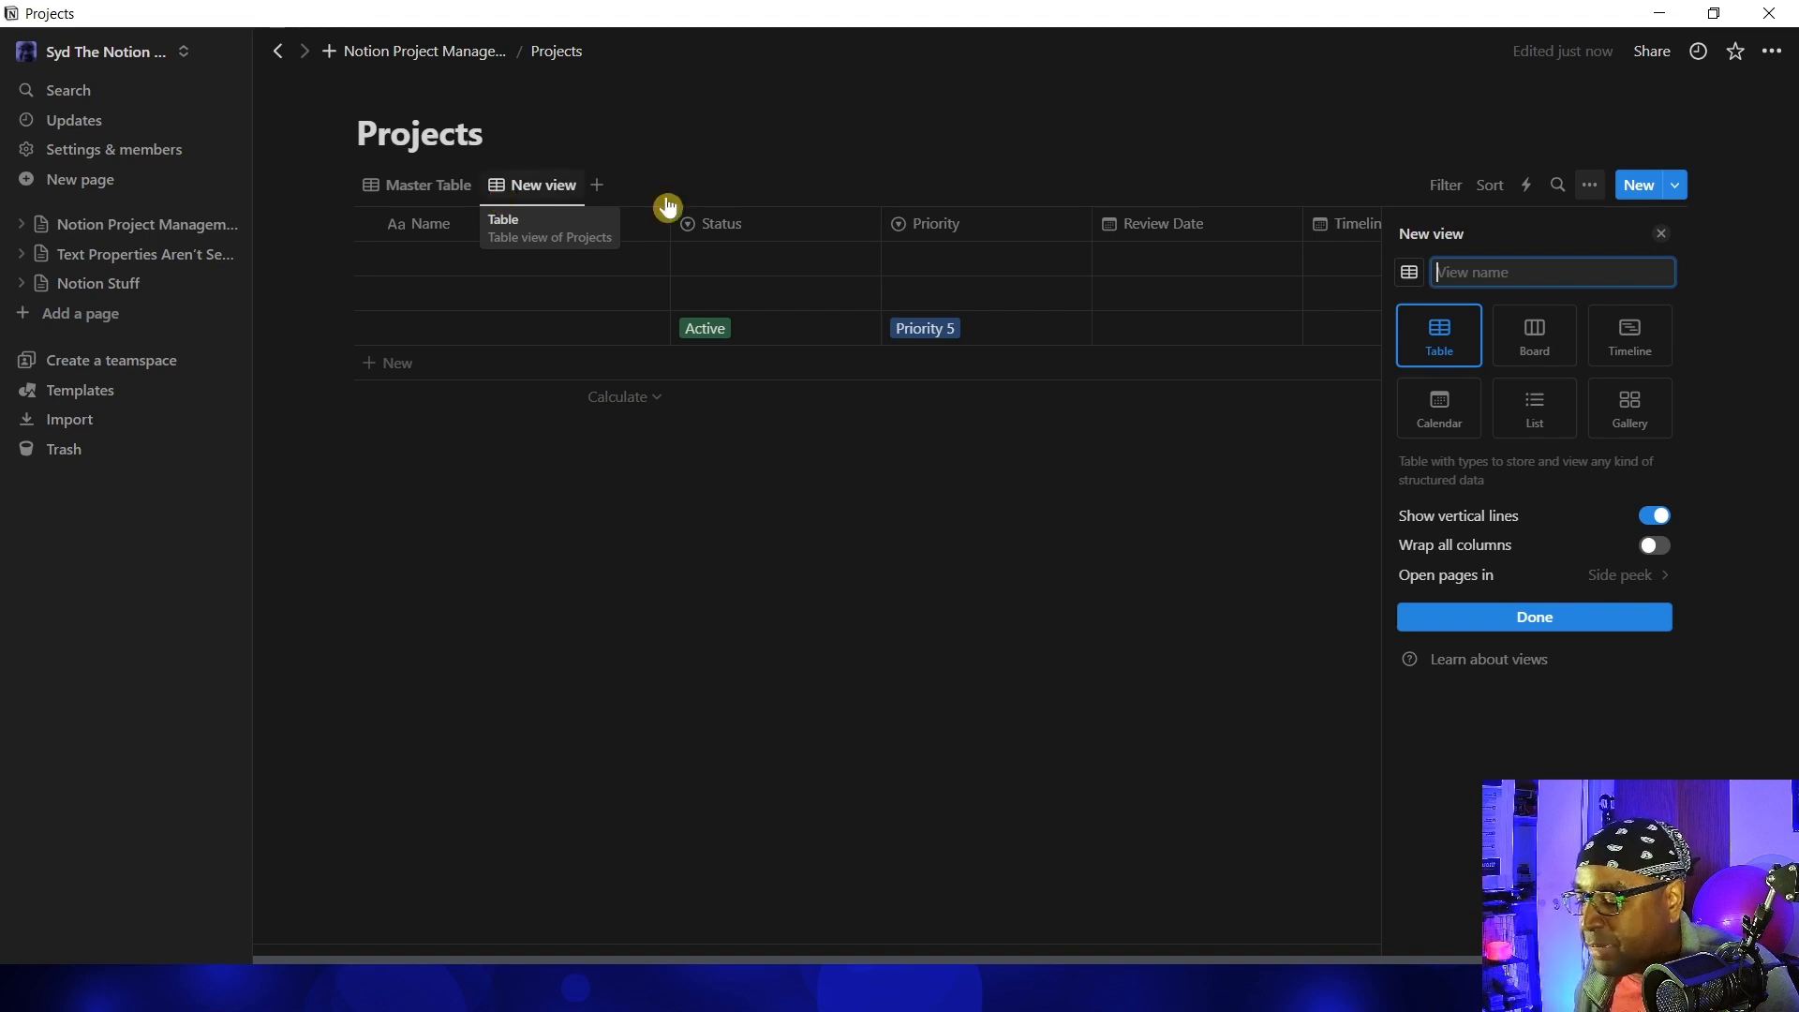
left_click(1631, 403)
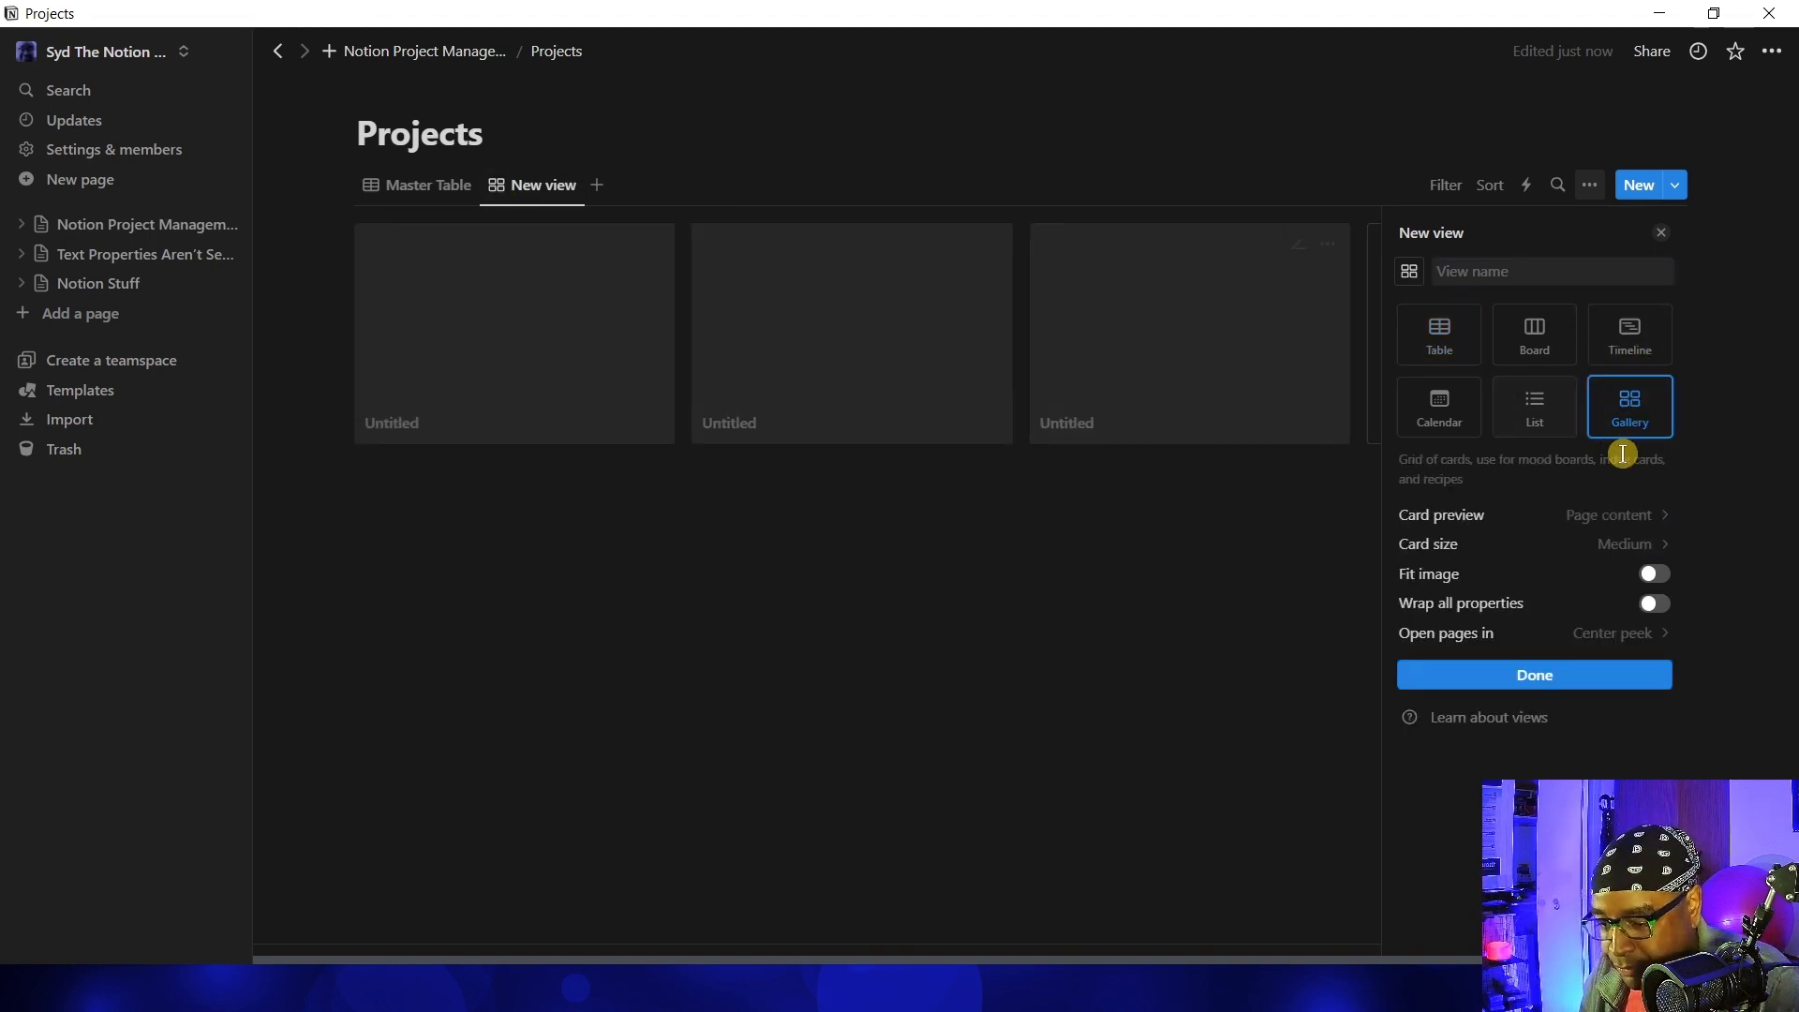
left_click(1626, 545)
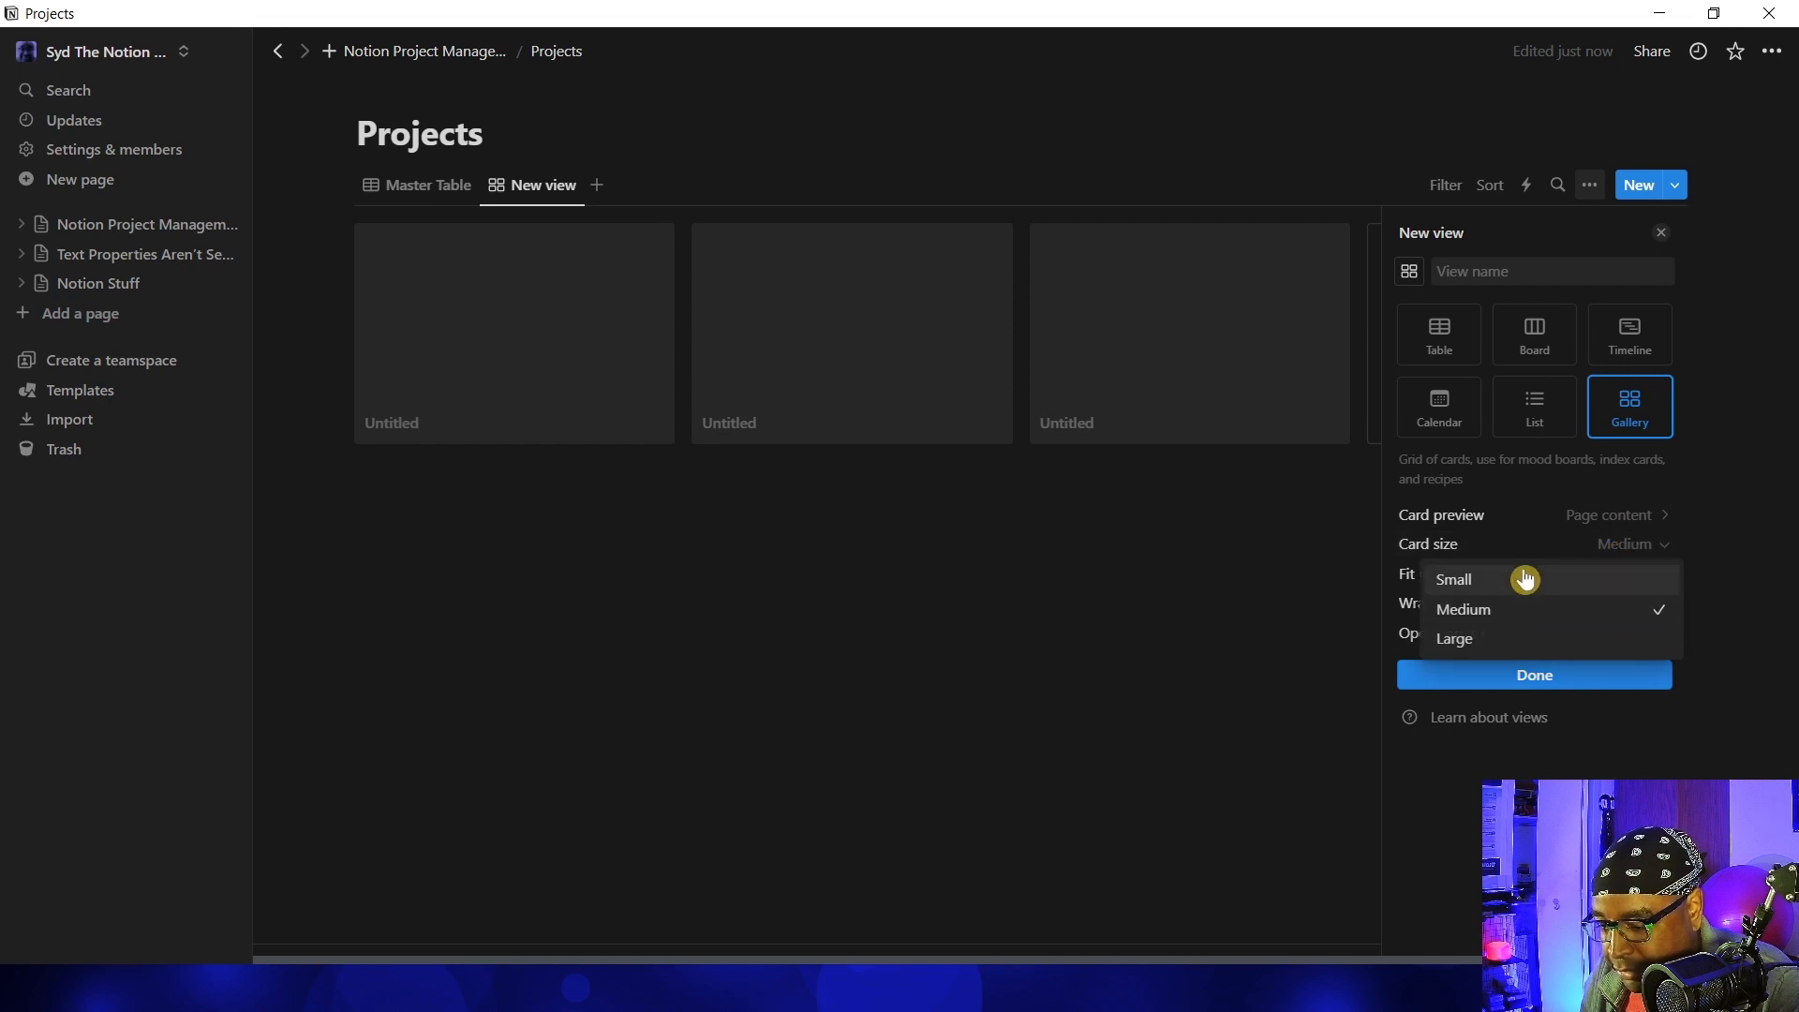
left_click(1528, 576)
left_click(1628, 516)
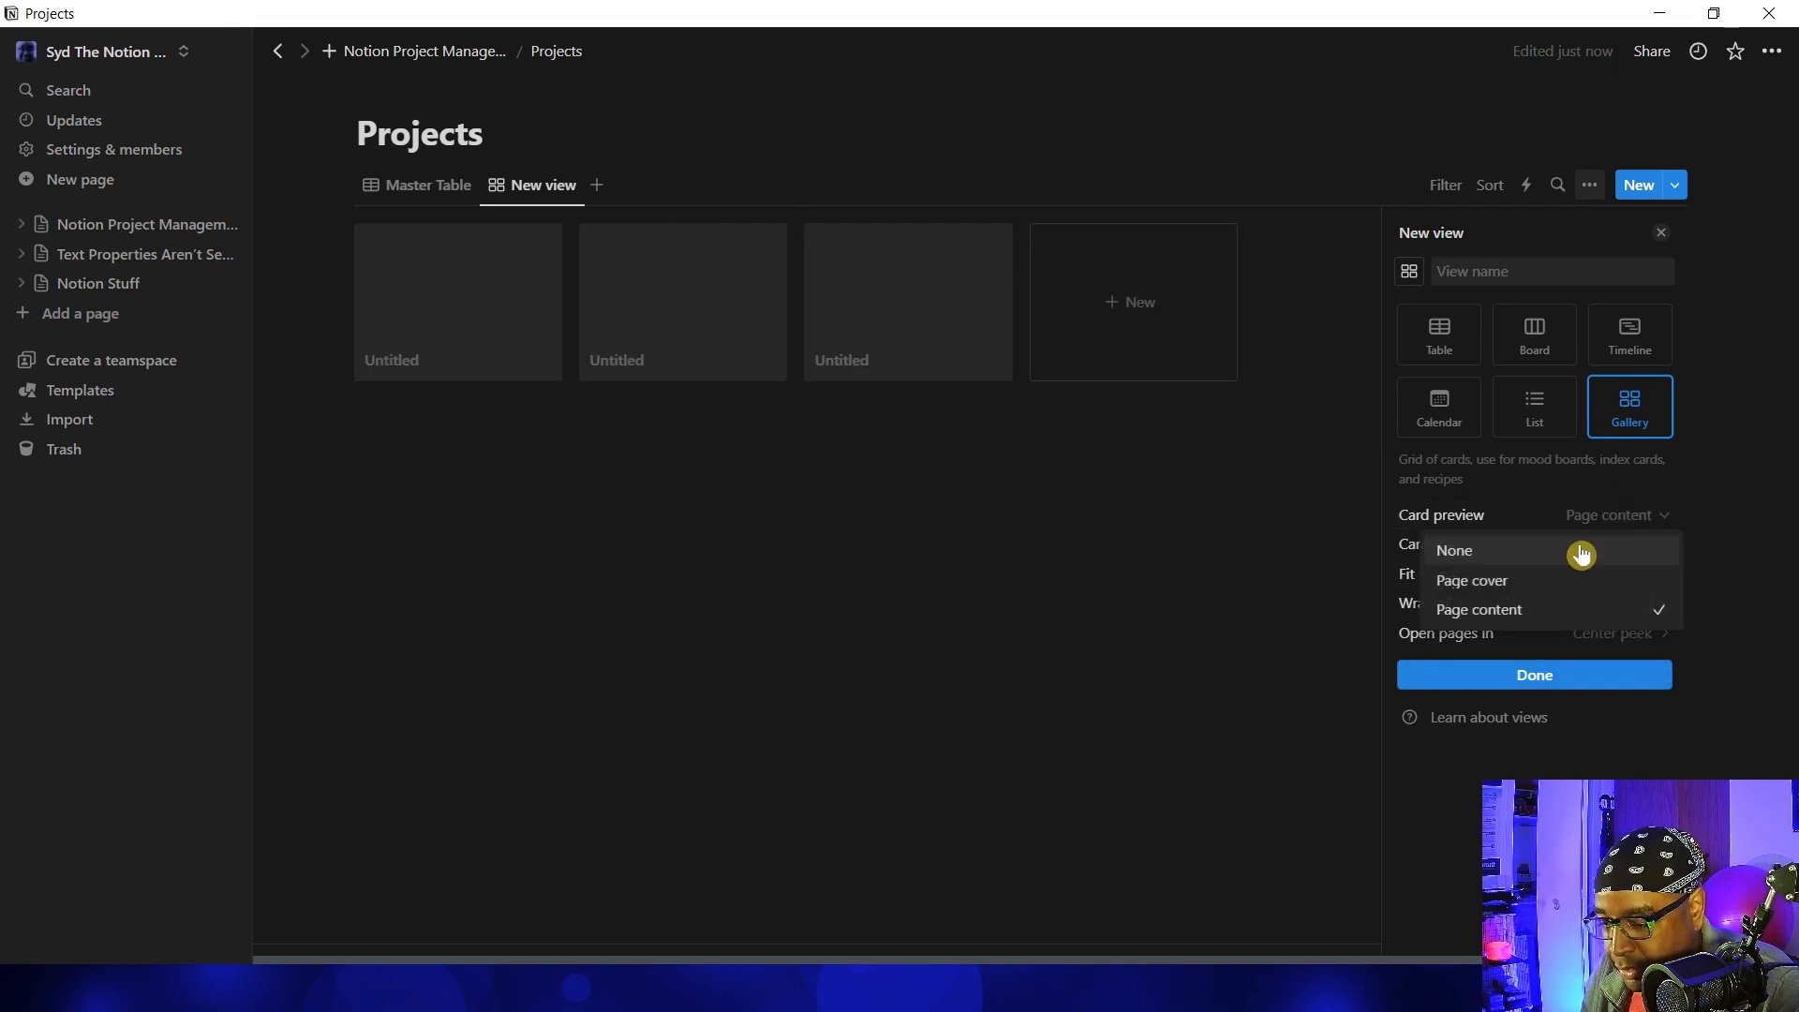
left_click(1556, 586)
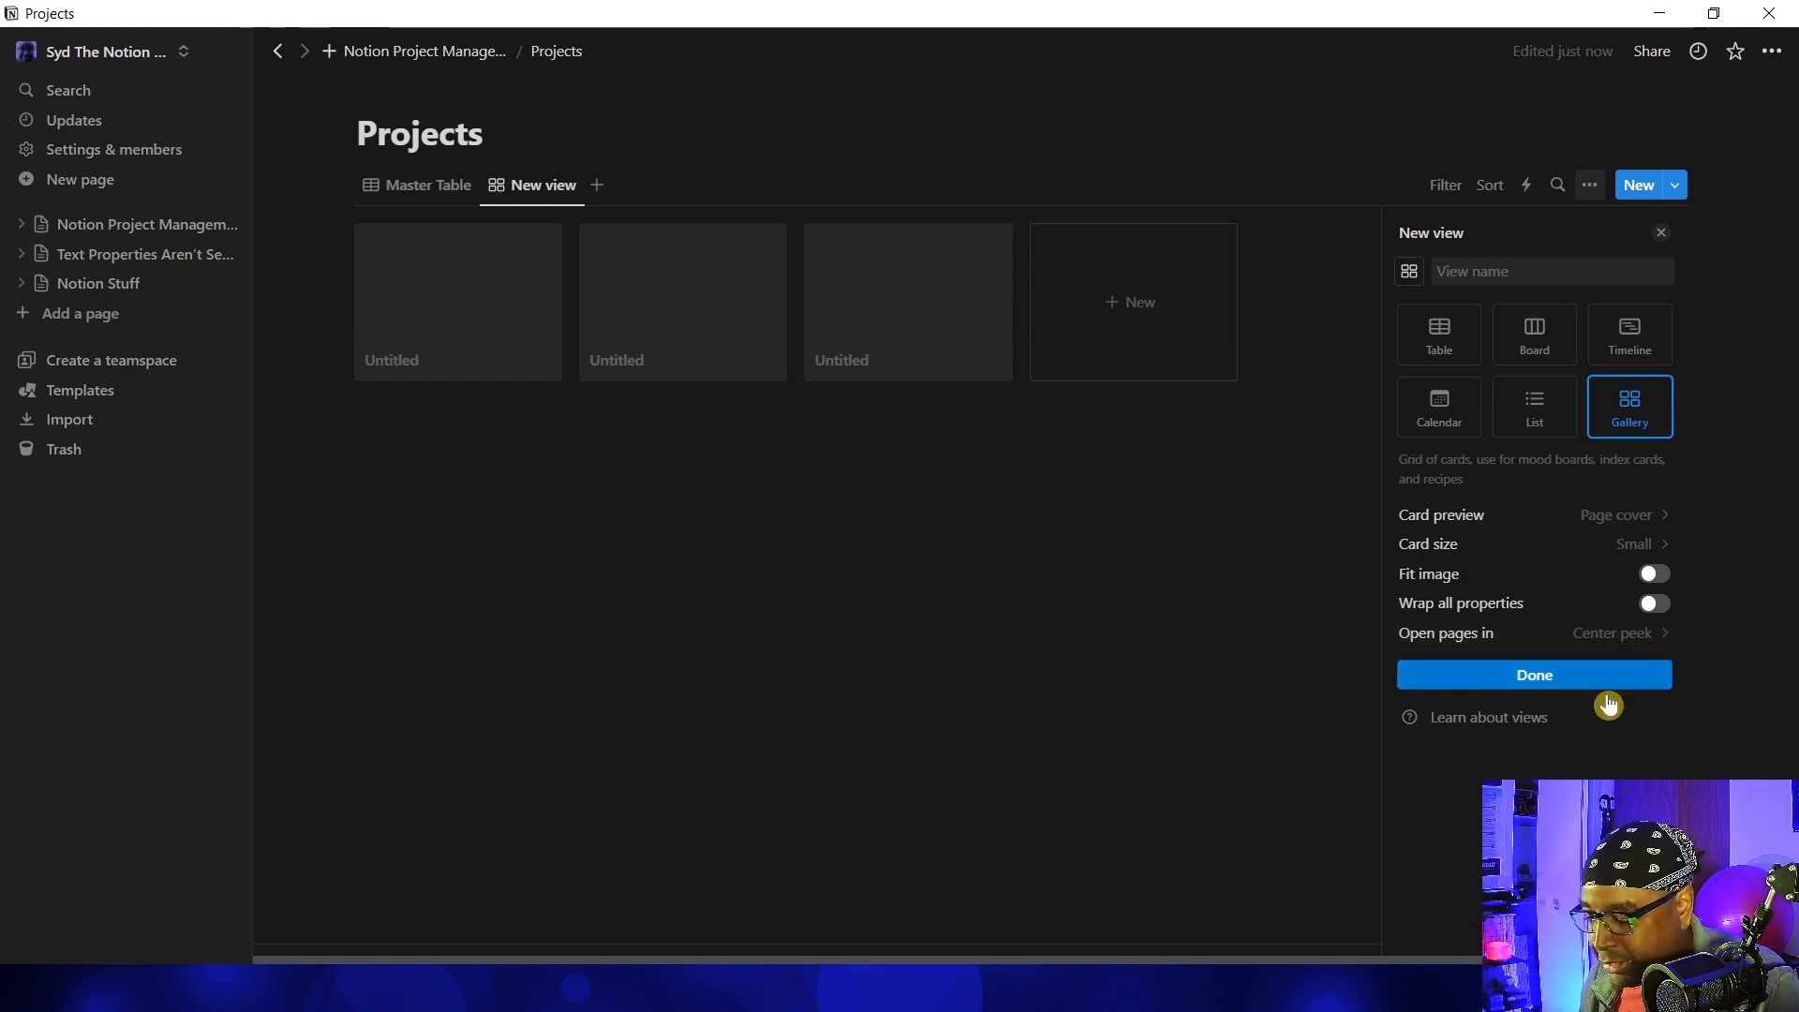
left_click(1566, 678)
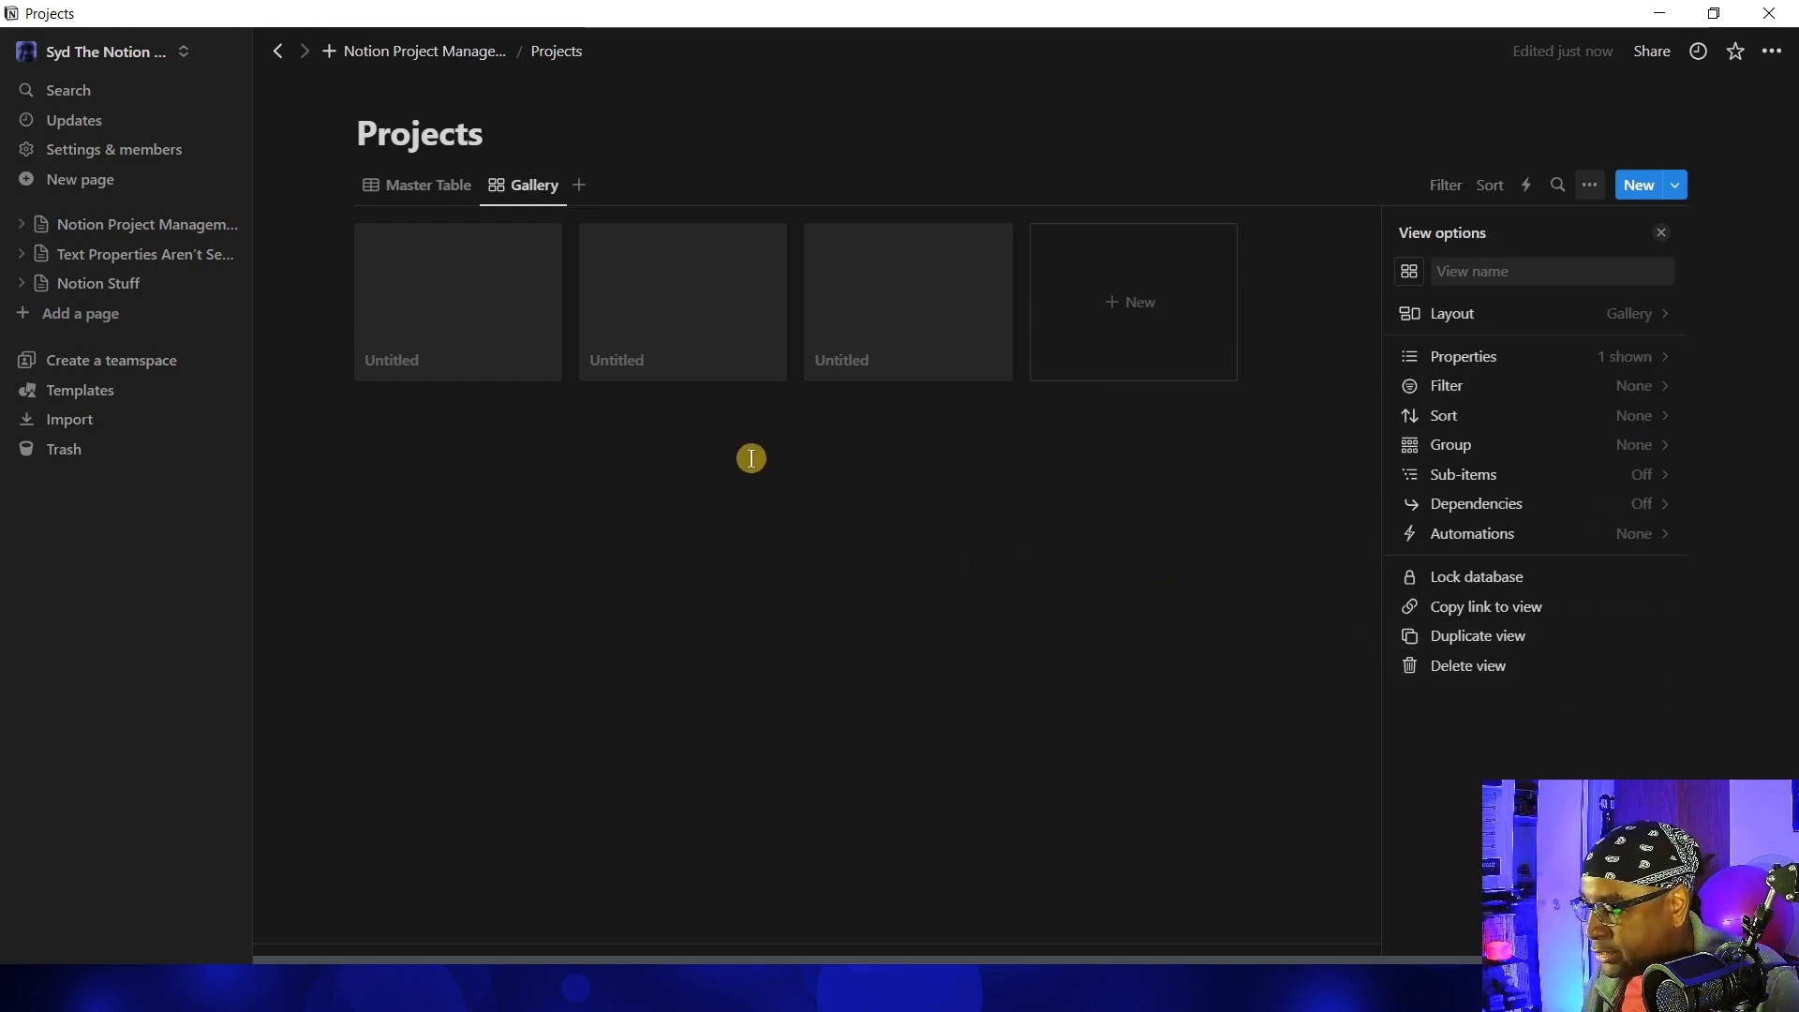
left_click(1657, 234)
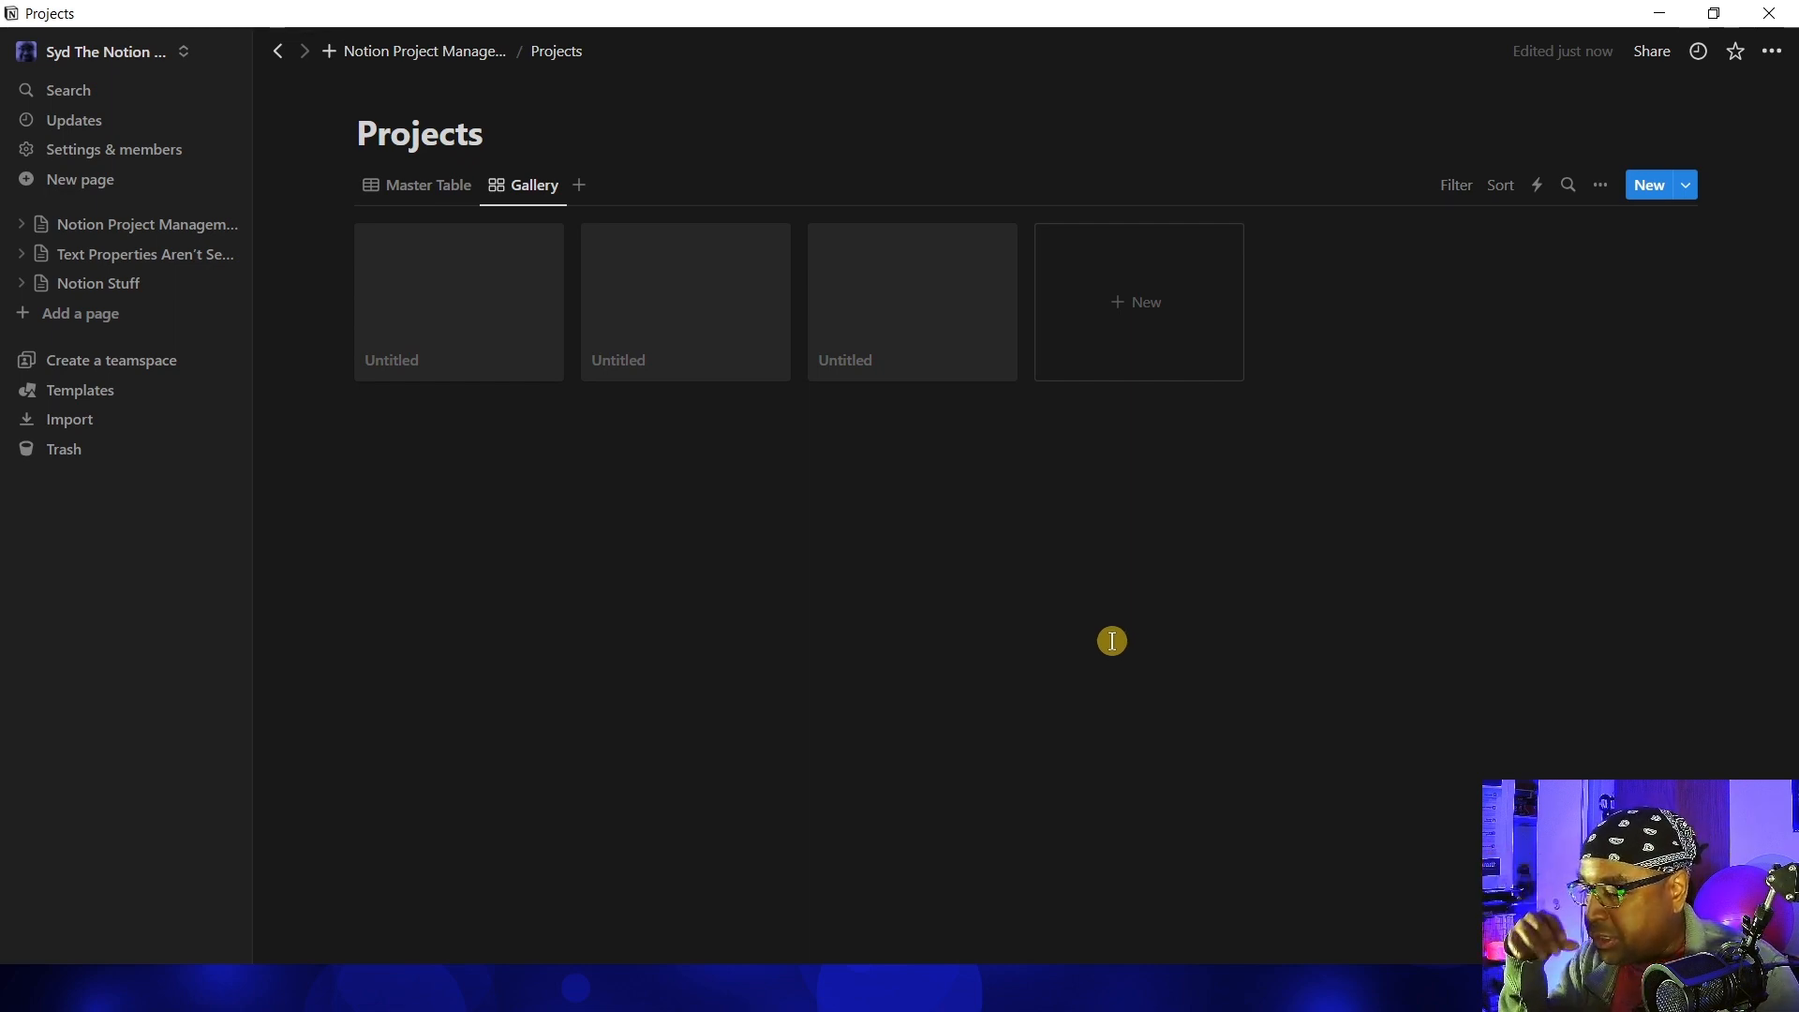
Create a template for the Projects database, open it as a full page and title it New Project Template
left_click(1690, 189)
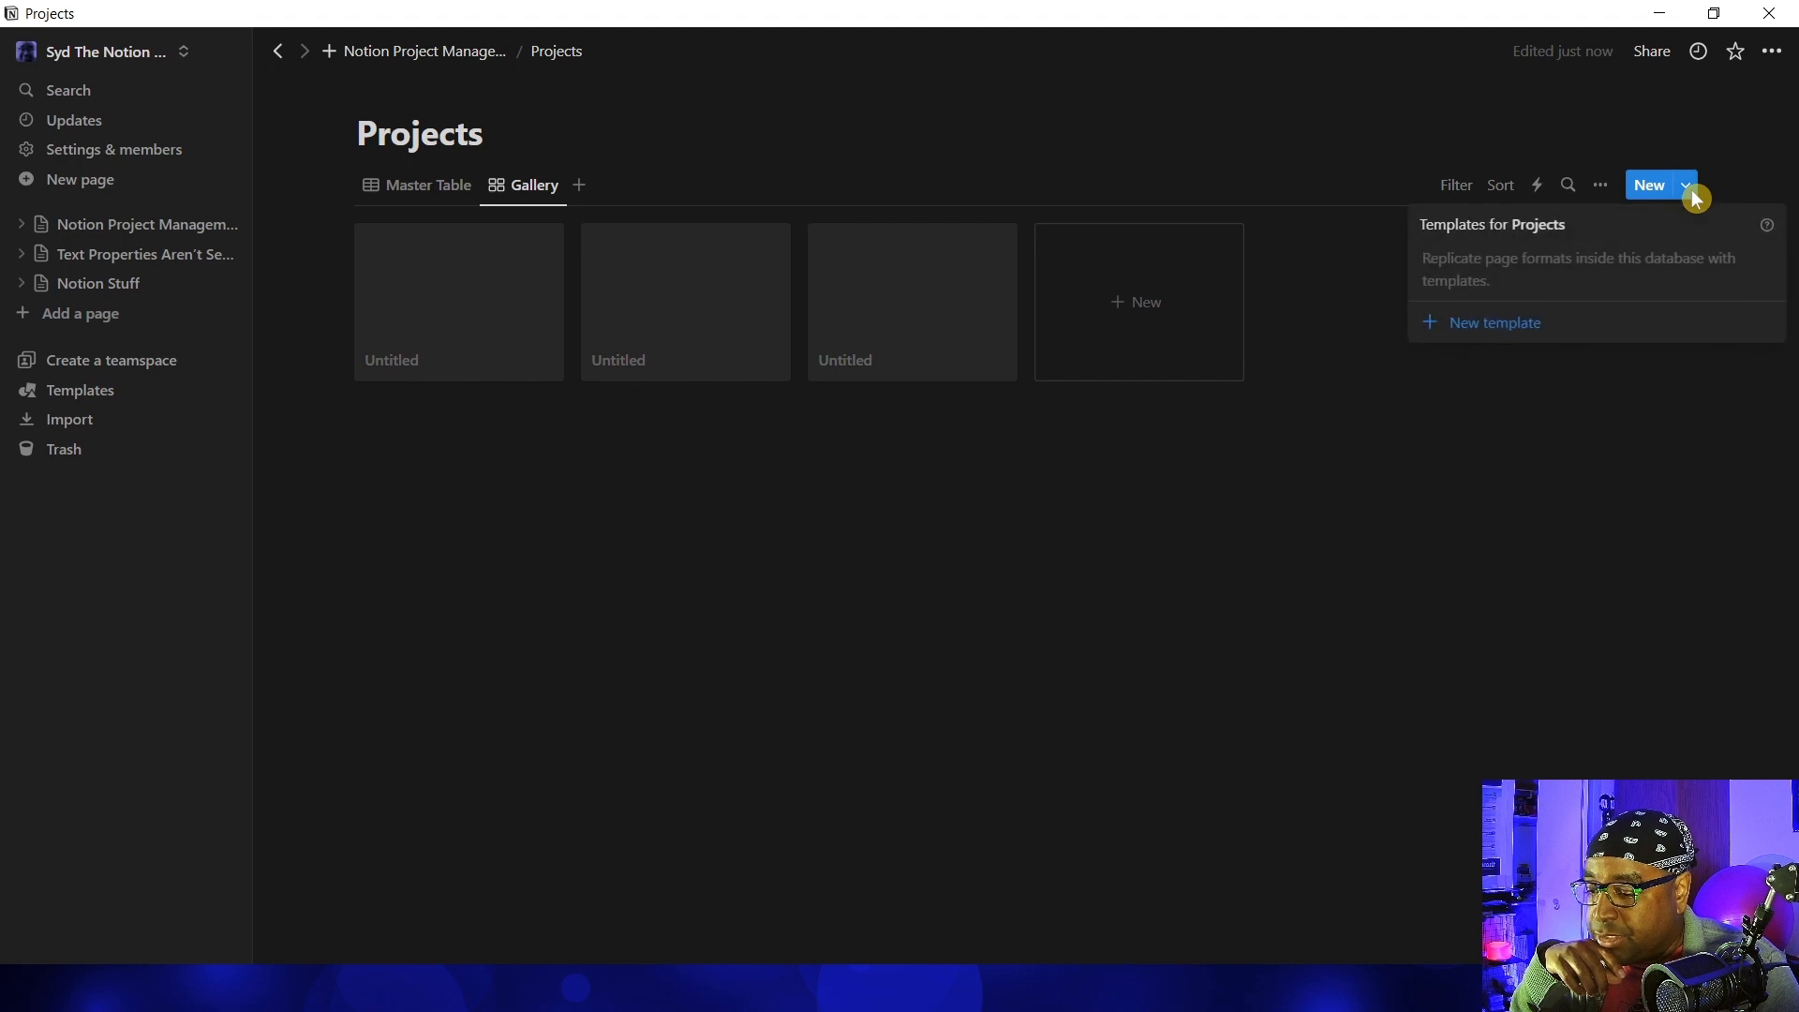
left_click(1496, 330)
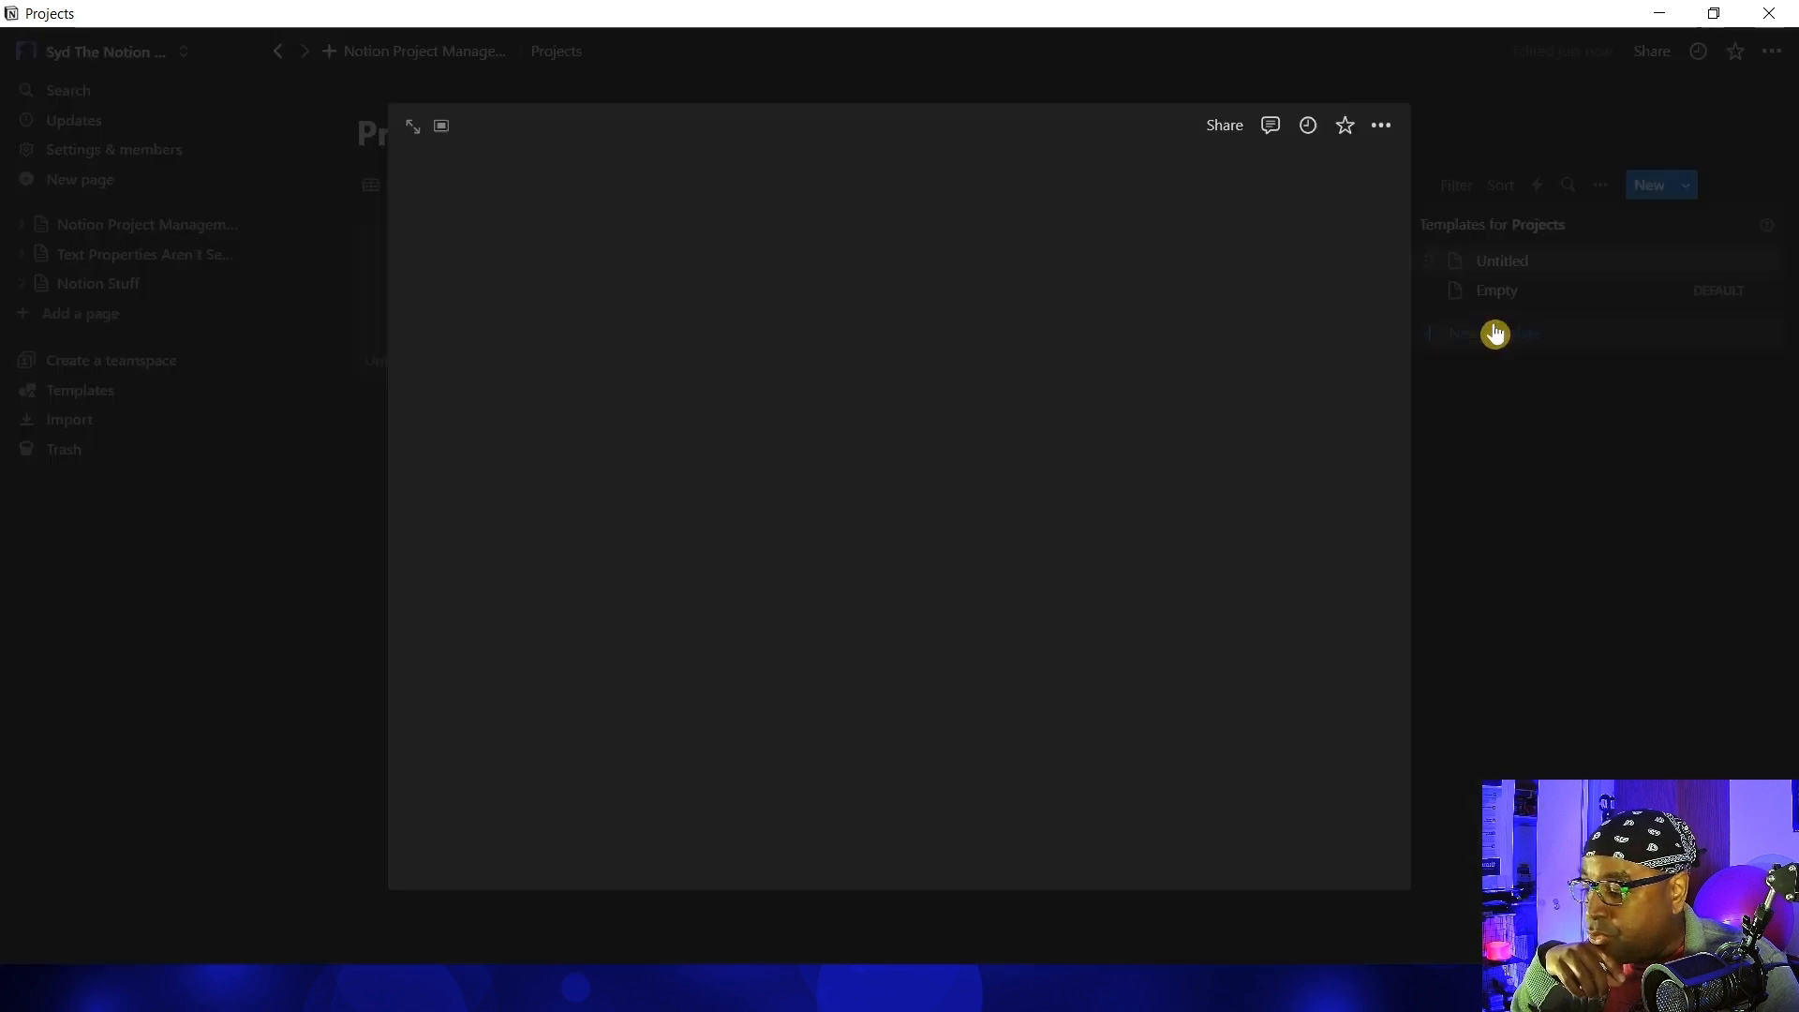
left_click(413, 126)
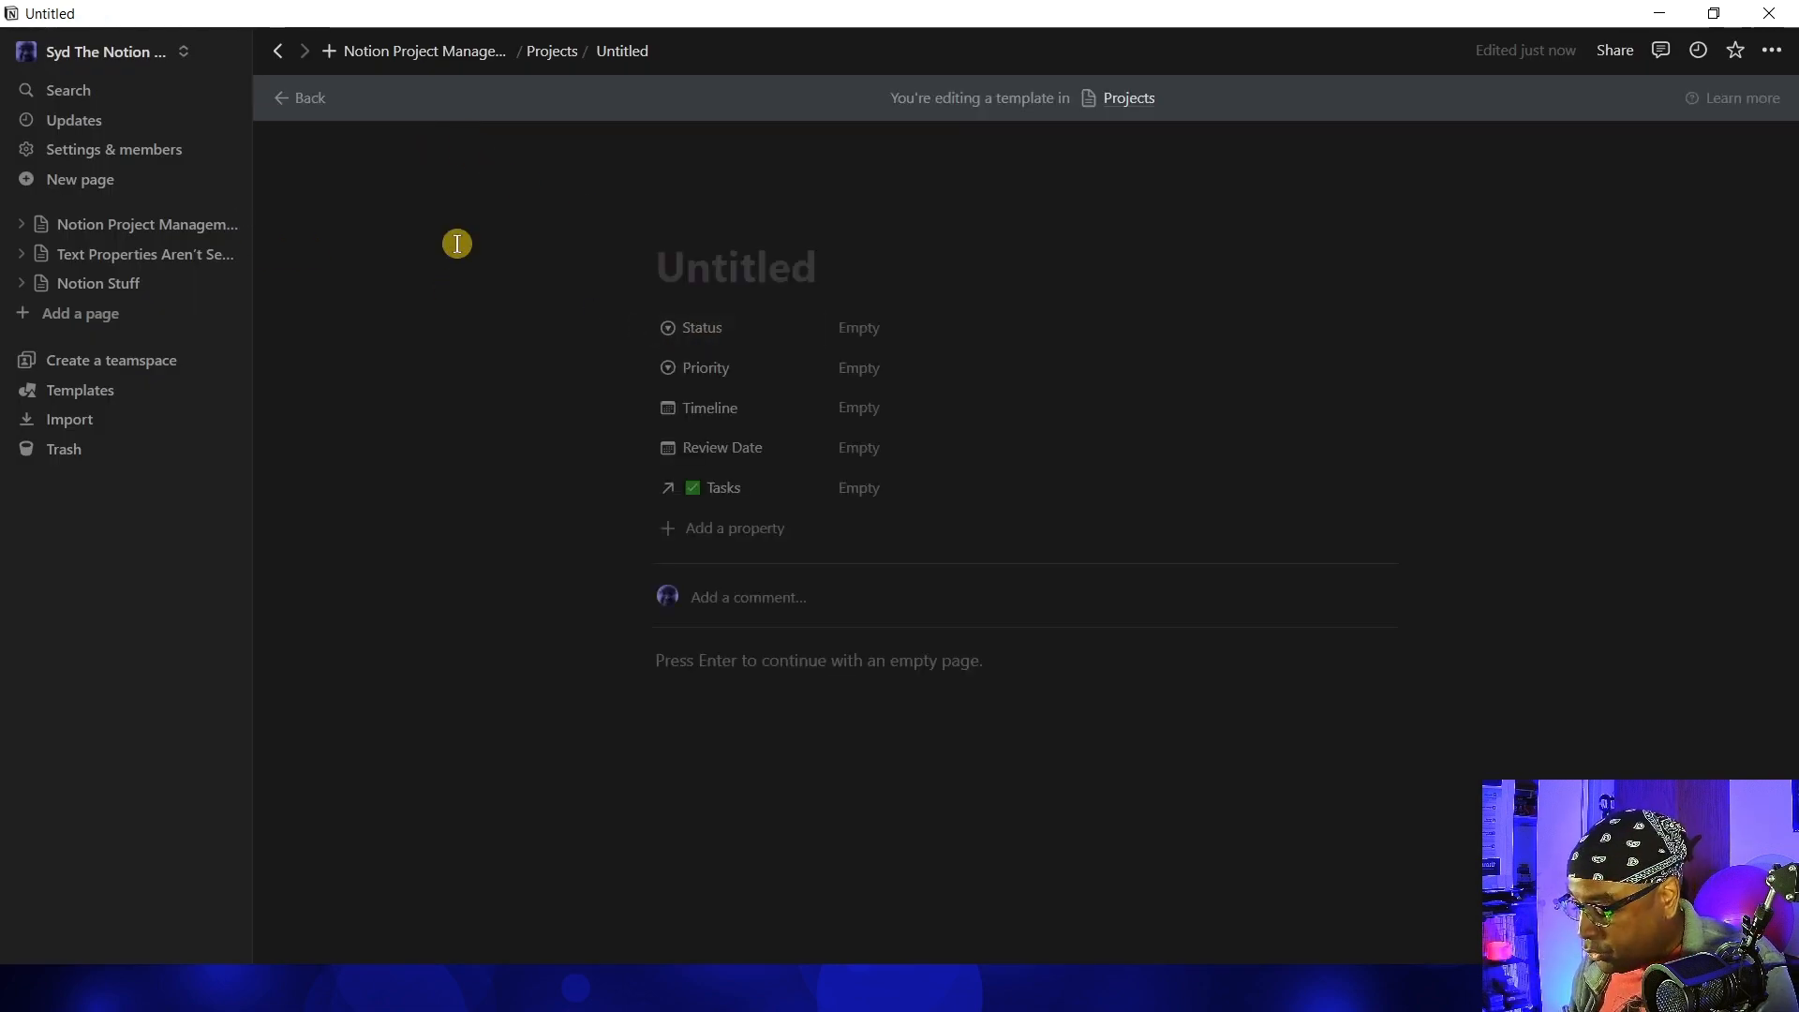
type("New Proje")
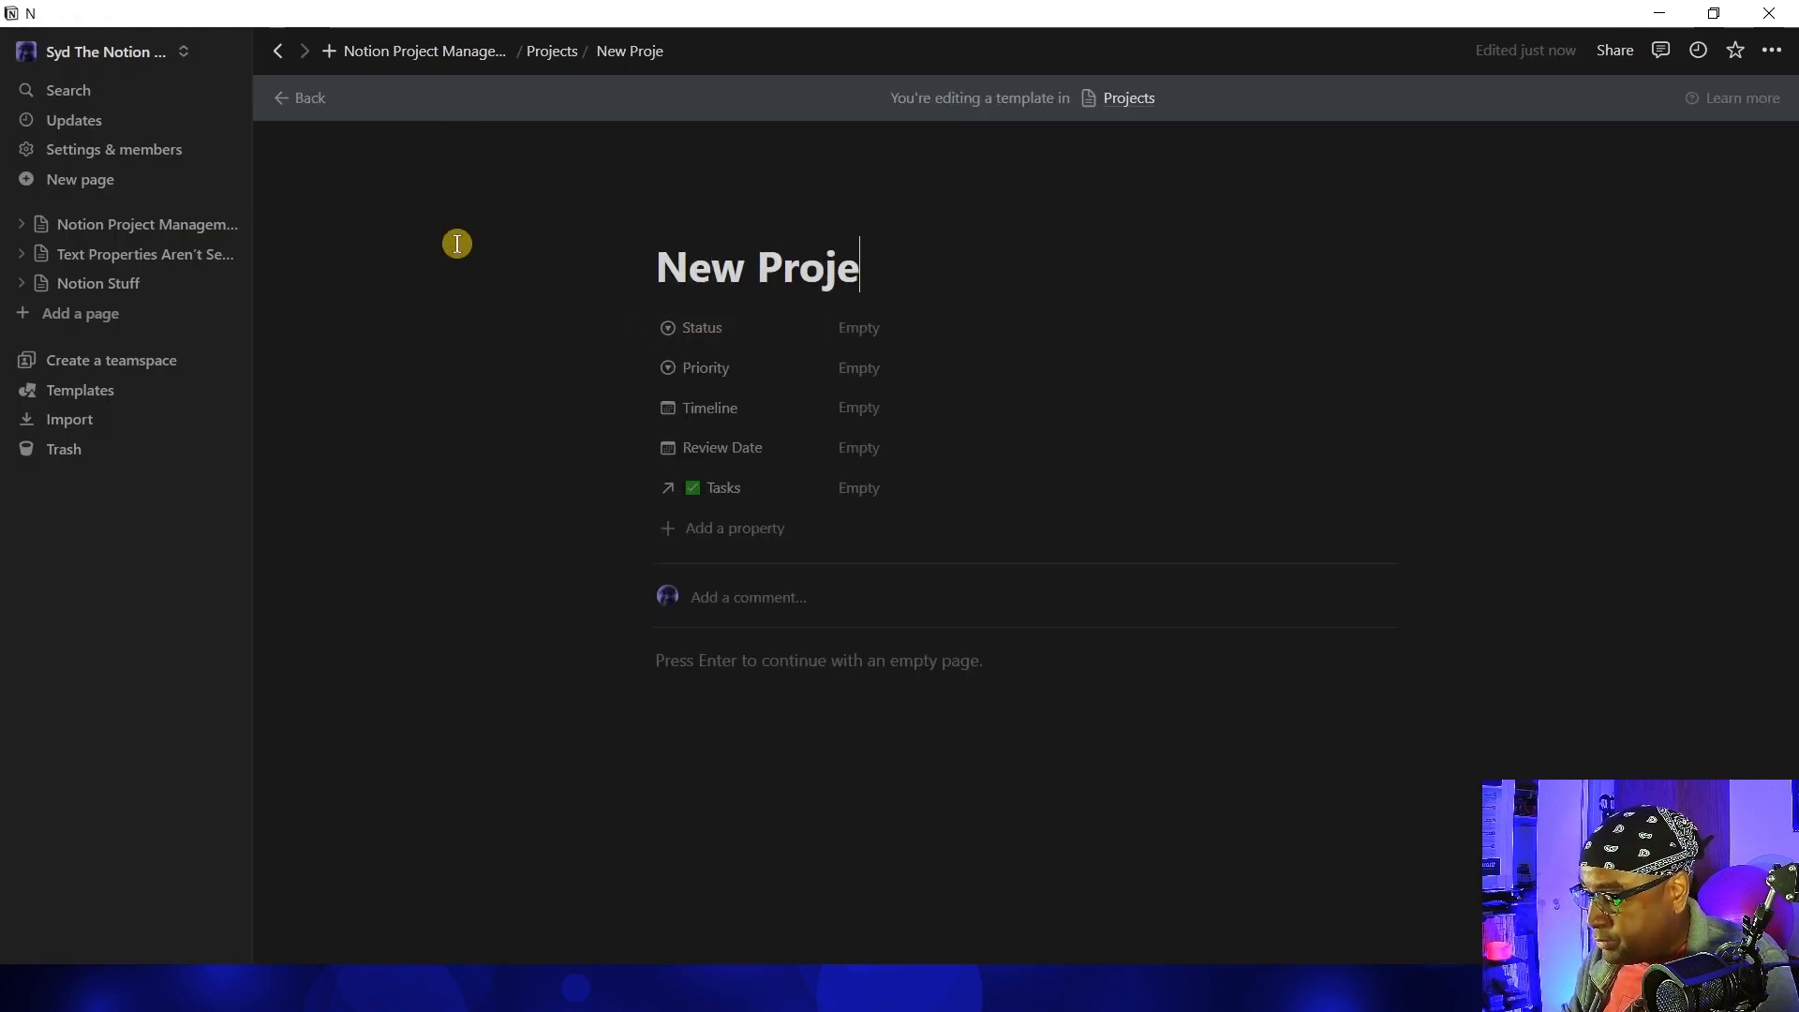
type("ct Template")
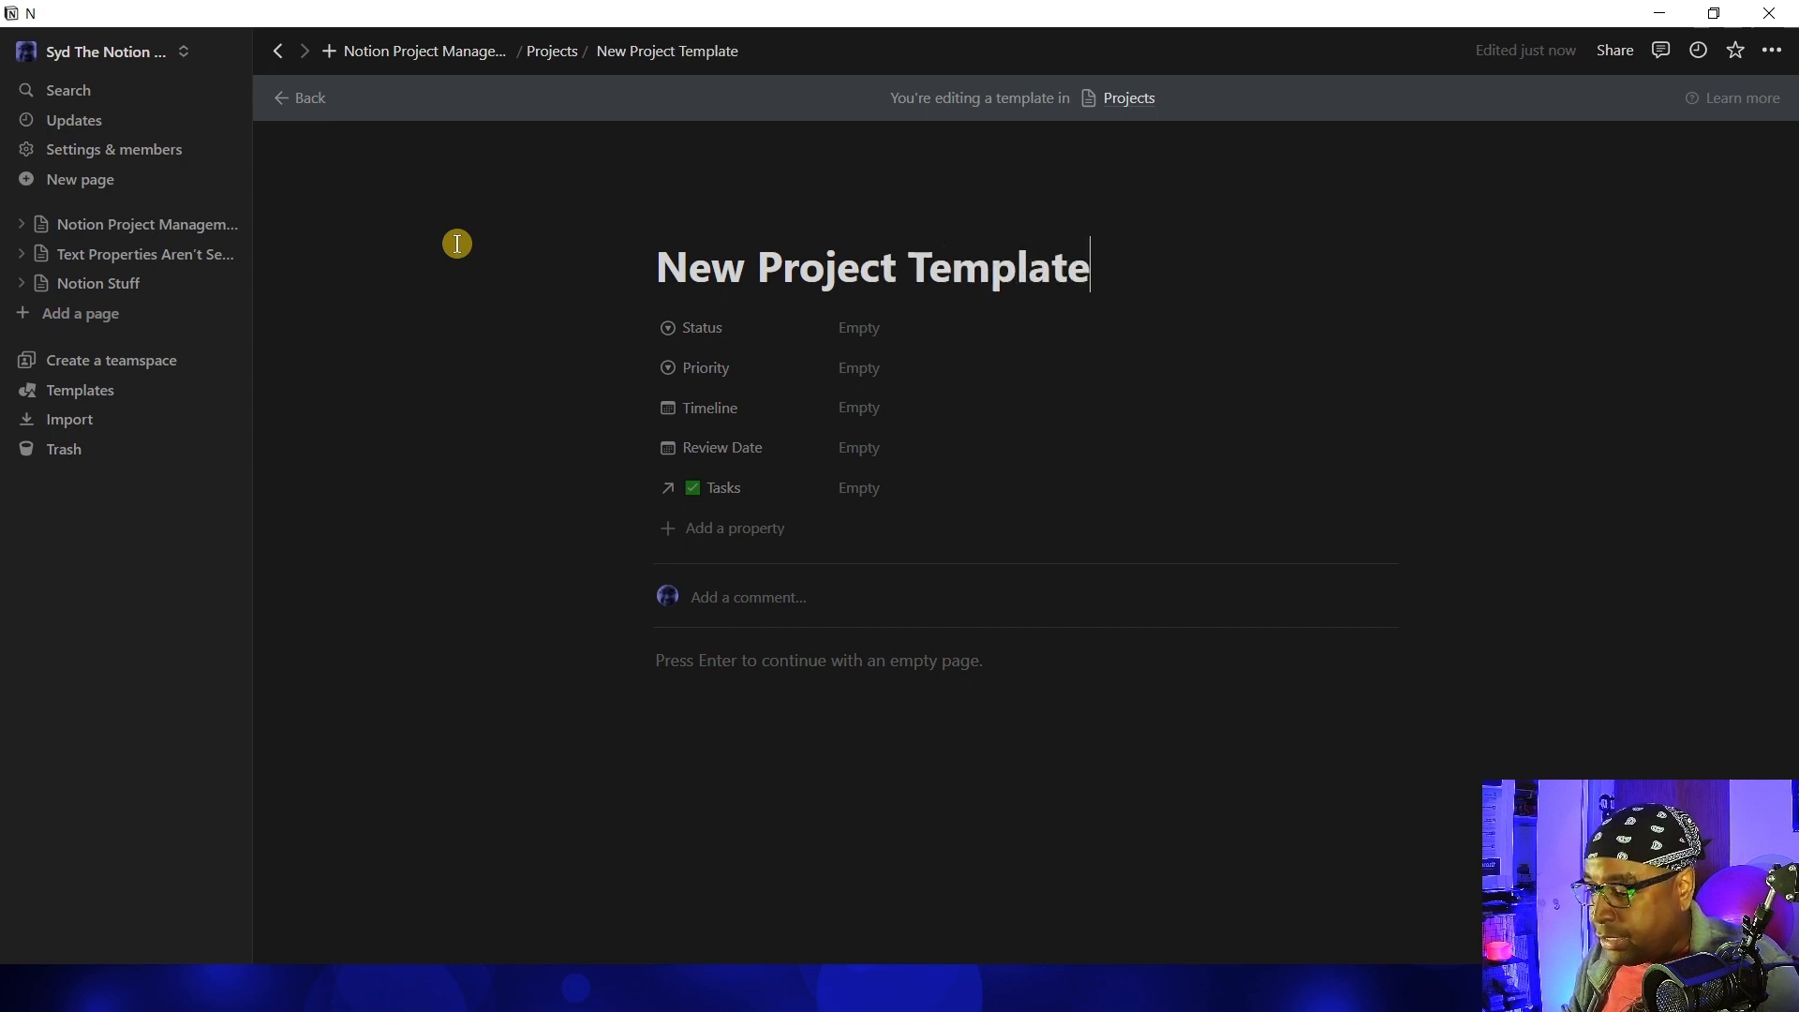
Turn on full width and small text for the template page, and set its Status to Active
left_click(1770, 51)
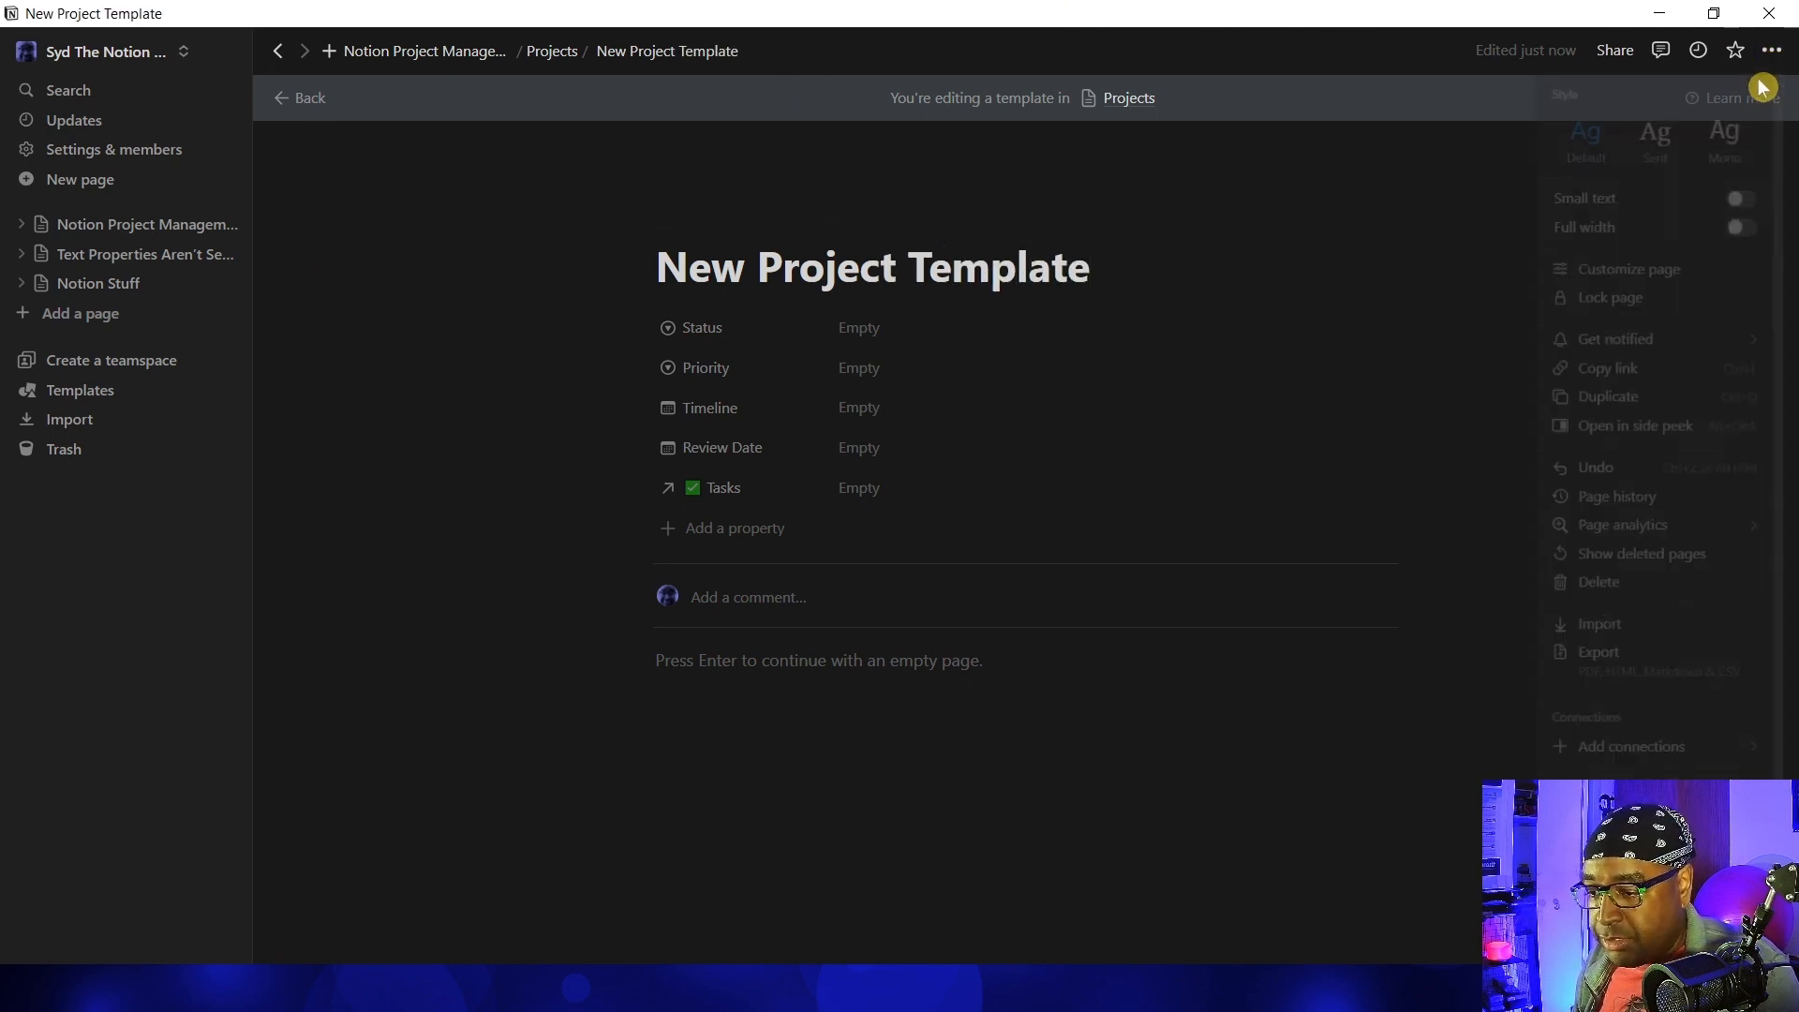
left_click(1741, 232)
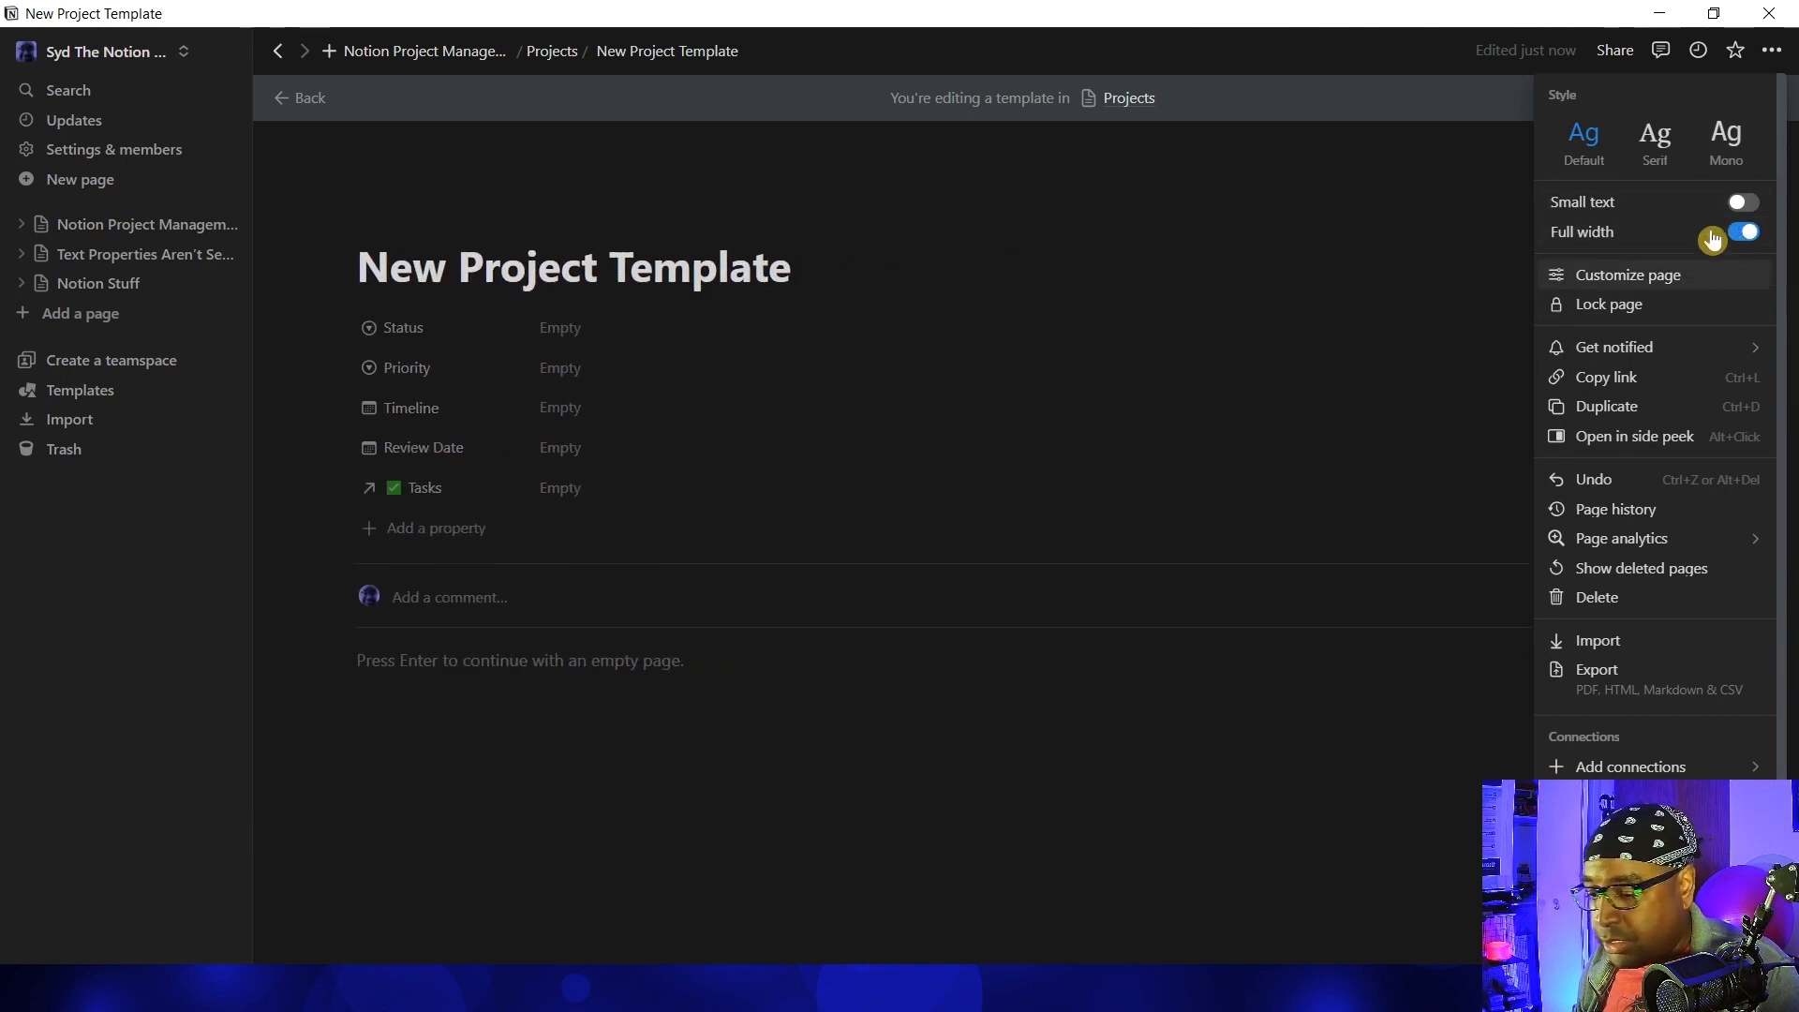
left_click(1737, 203)
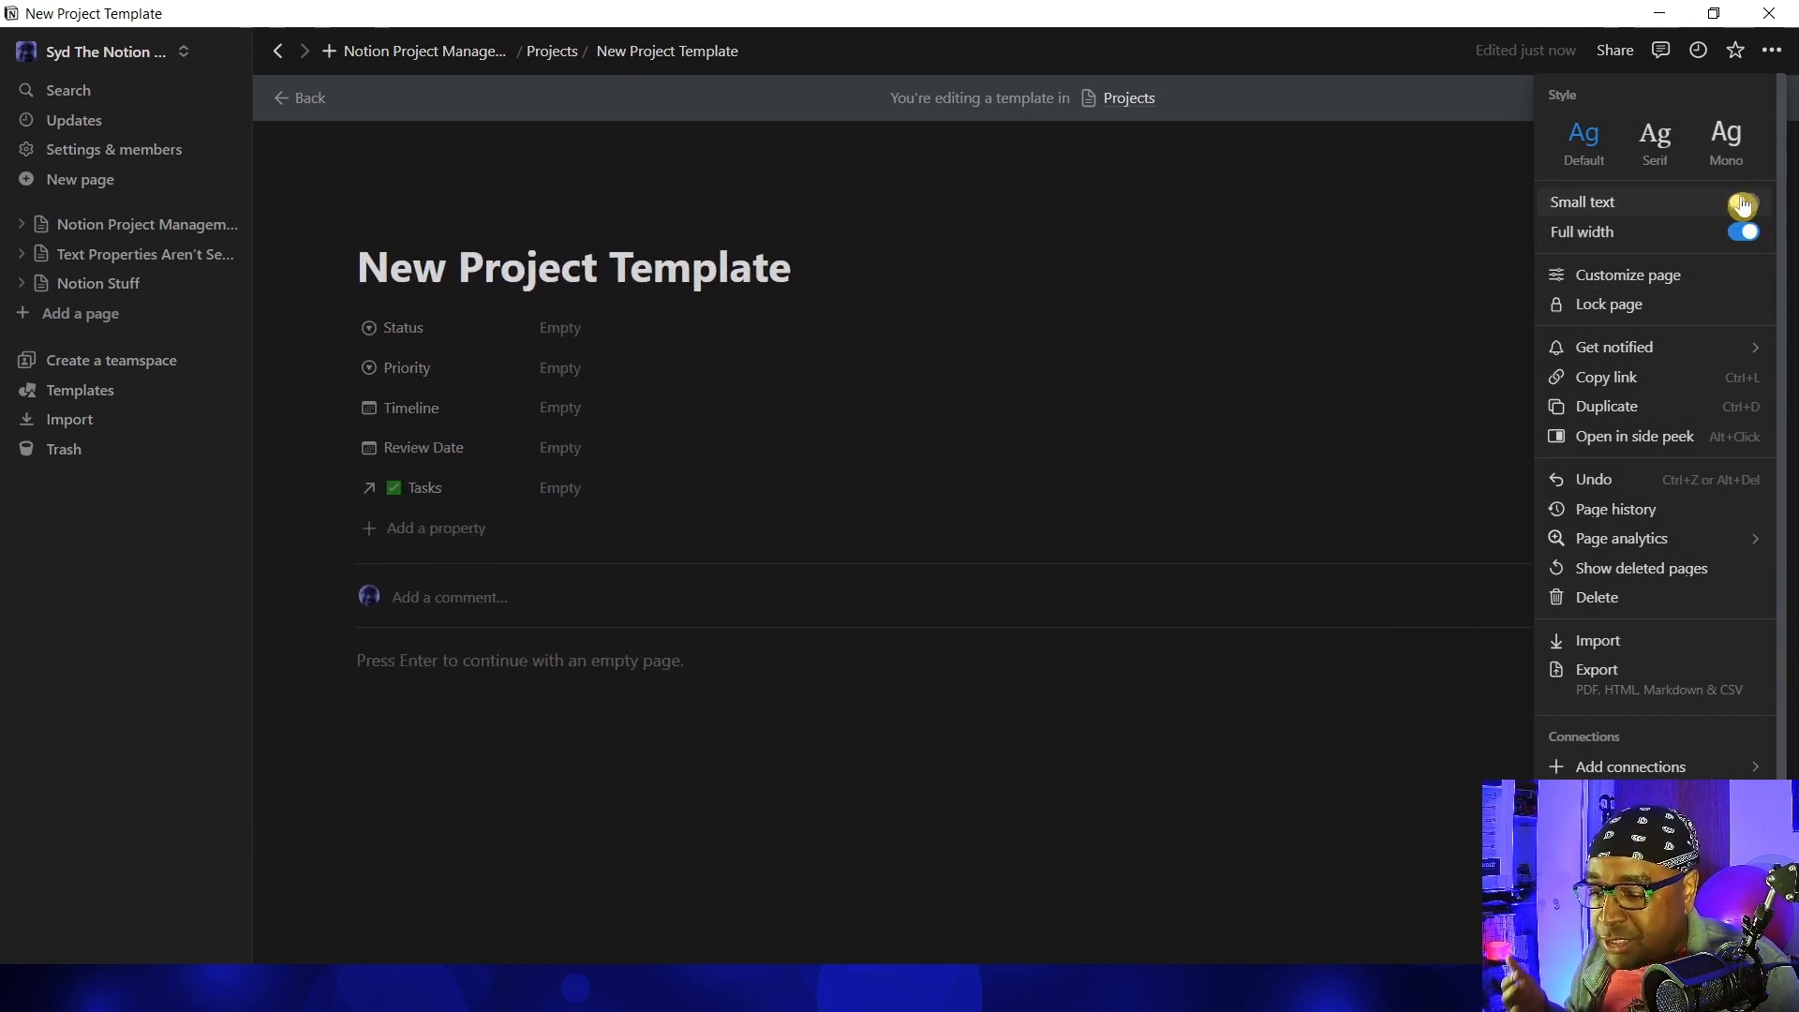
left_click(1744, 204)
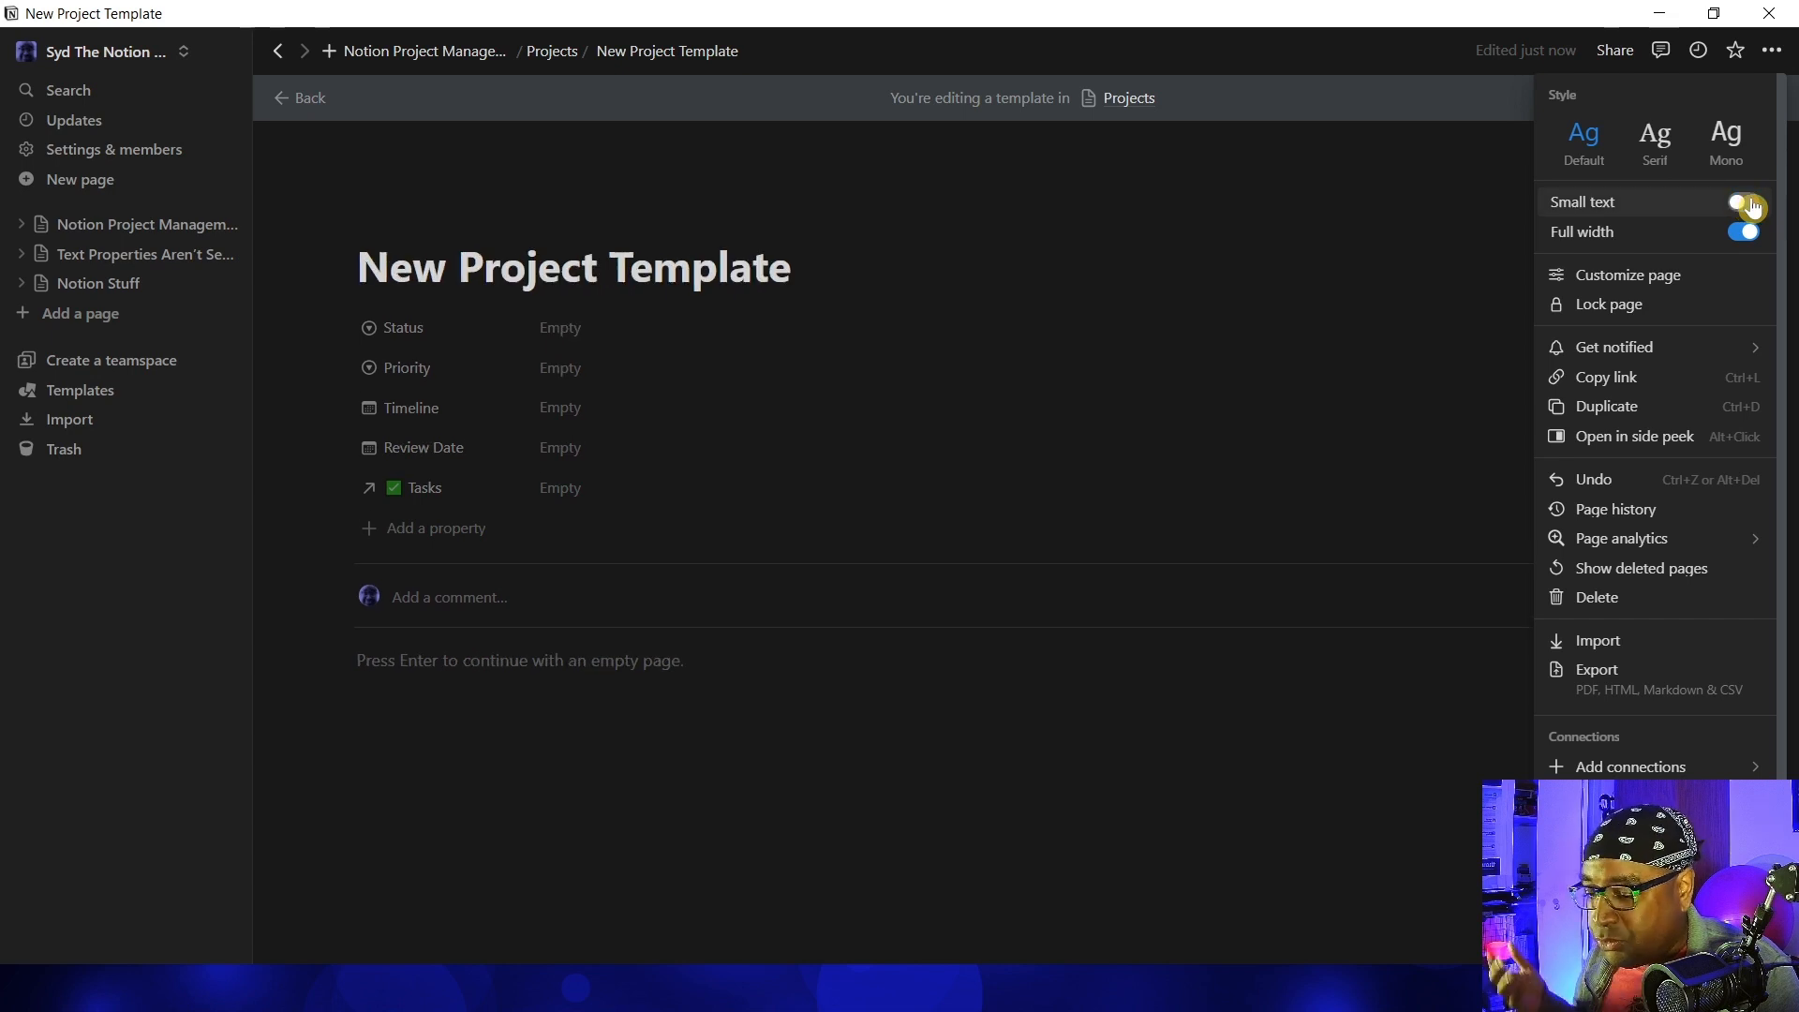
left_click(1749, 205)
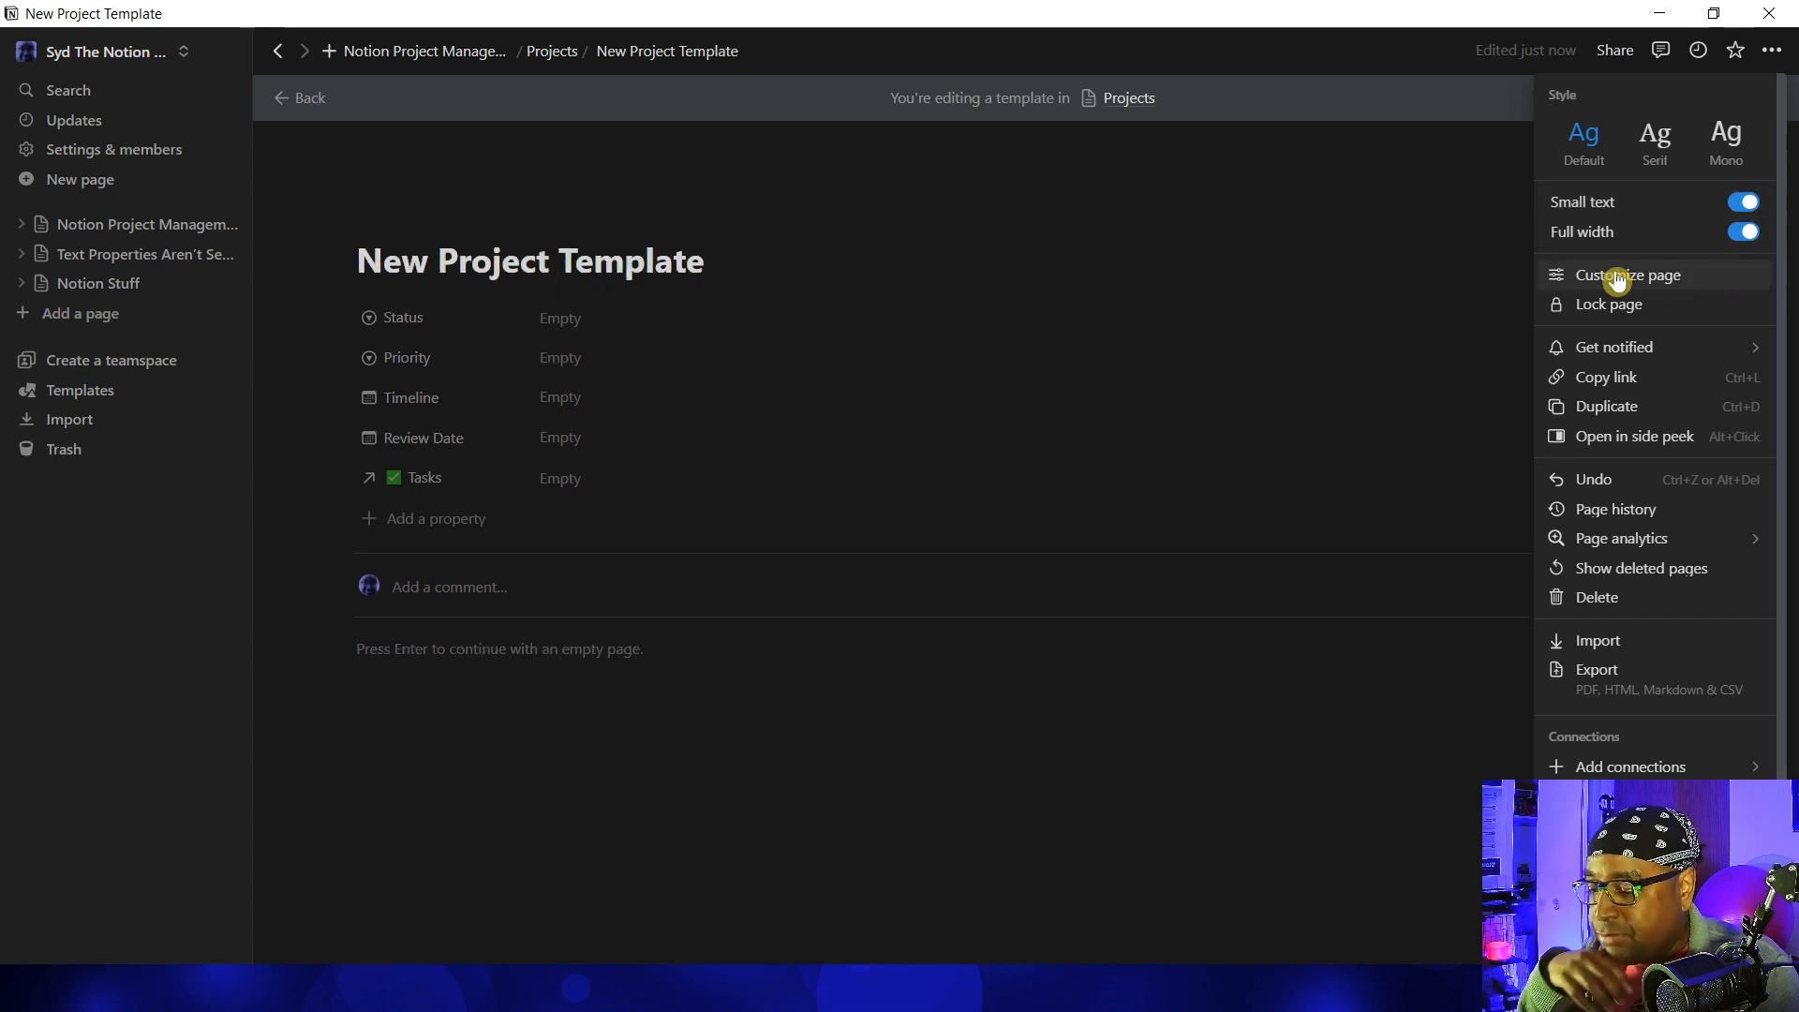
left_click(1364, 298)
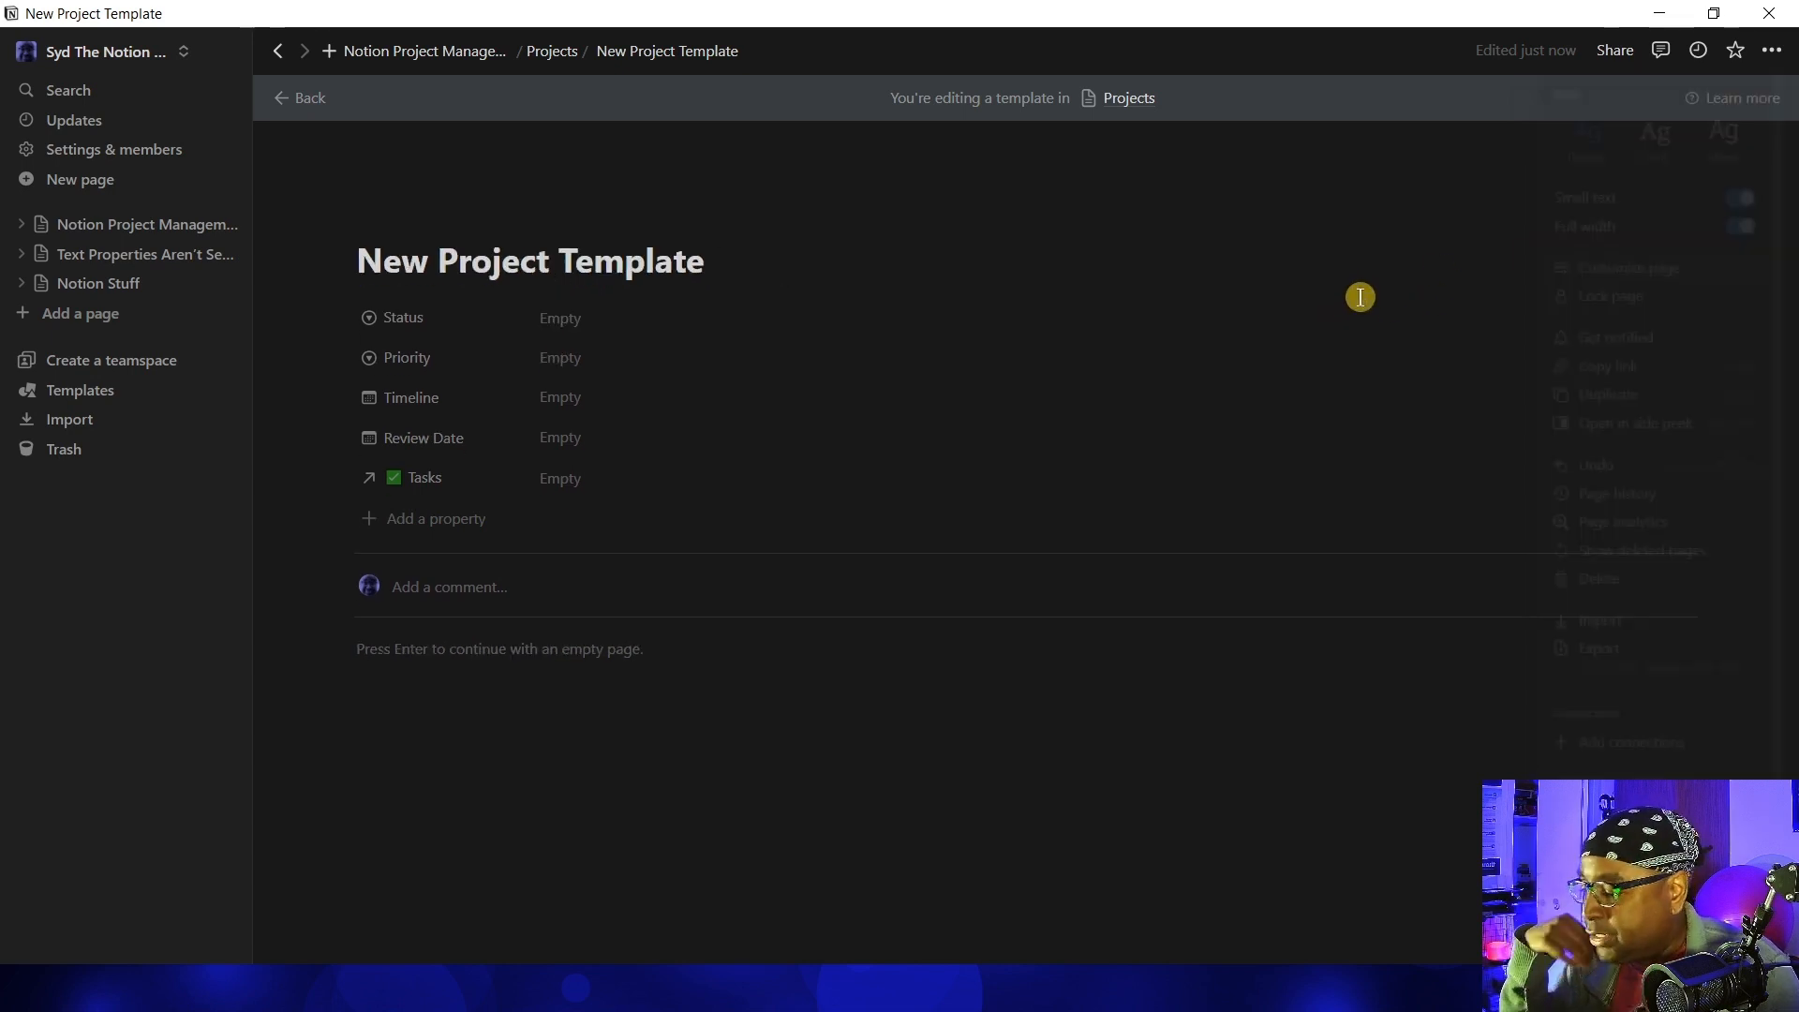
left_click(615, 318)
left_click(589, 386)
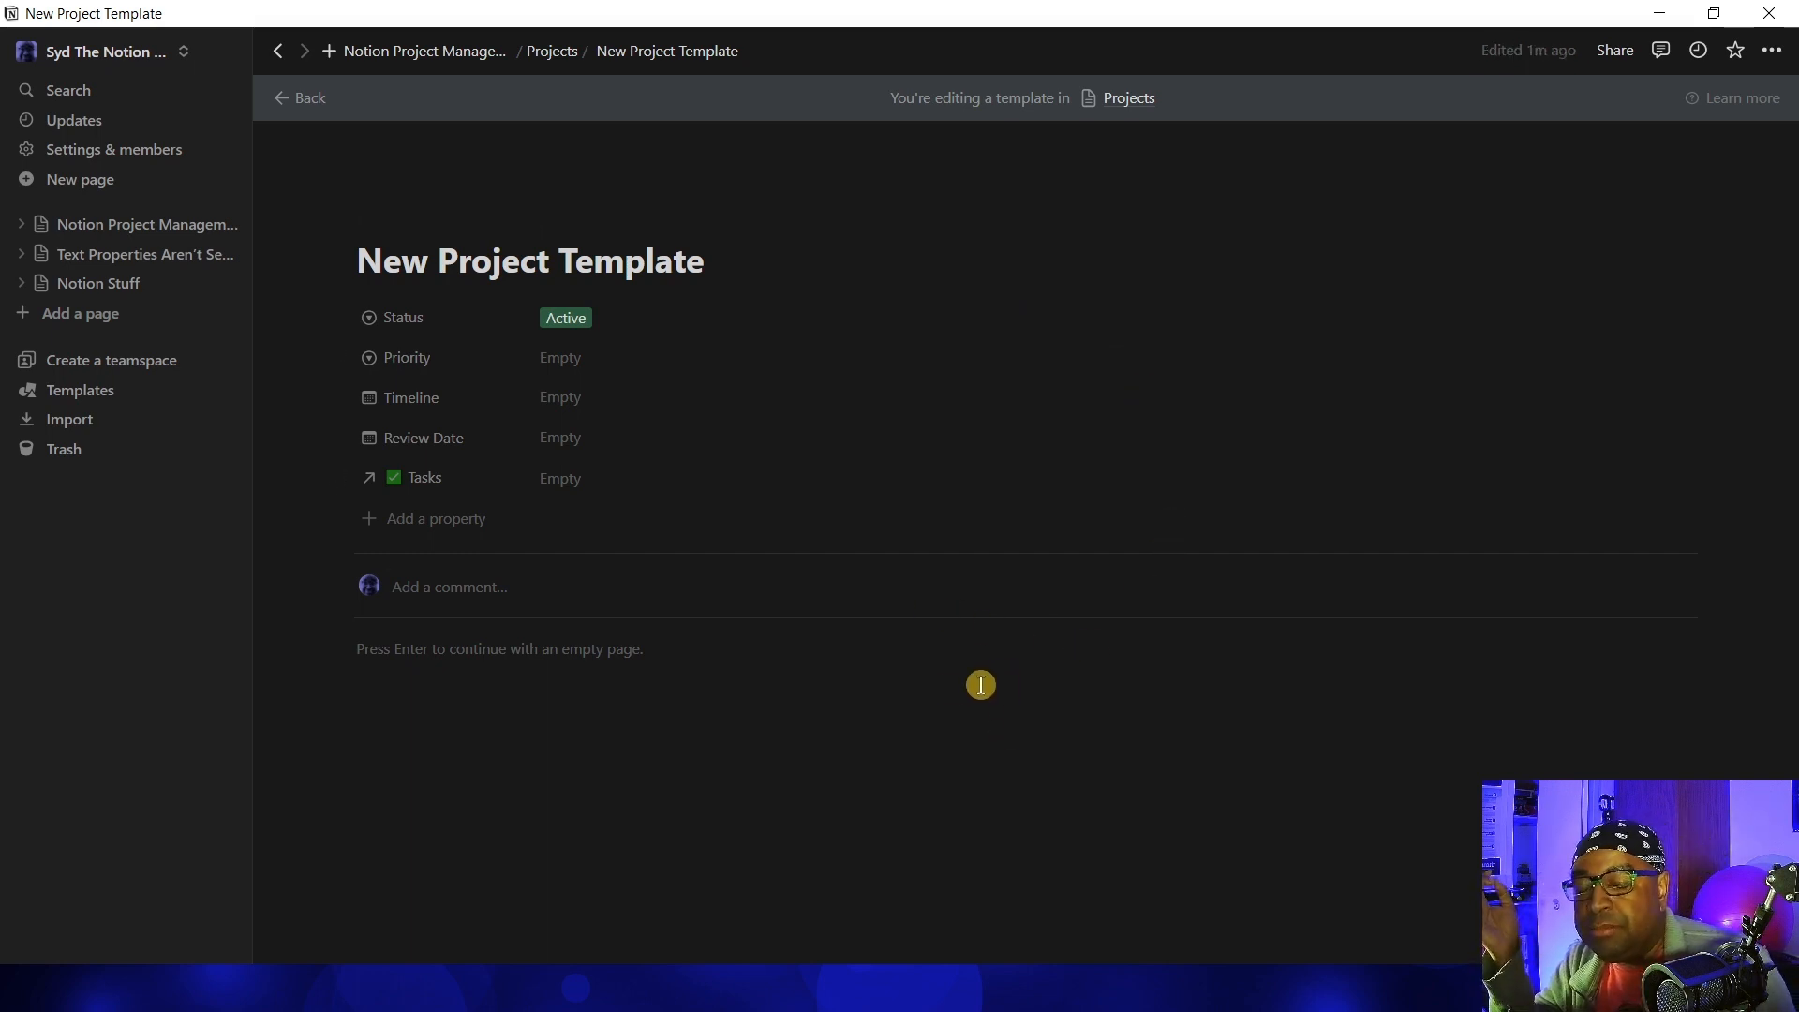
Add a level 1 heading reading Purpose to the template body and color its text blue
left_click(820, 671)
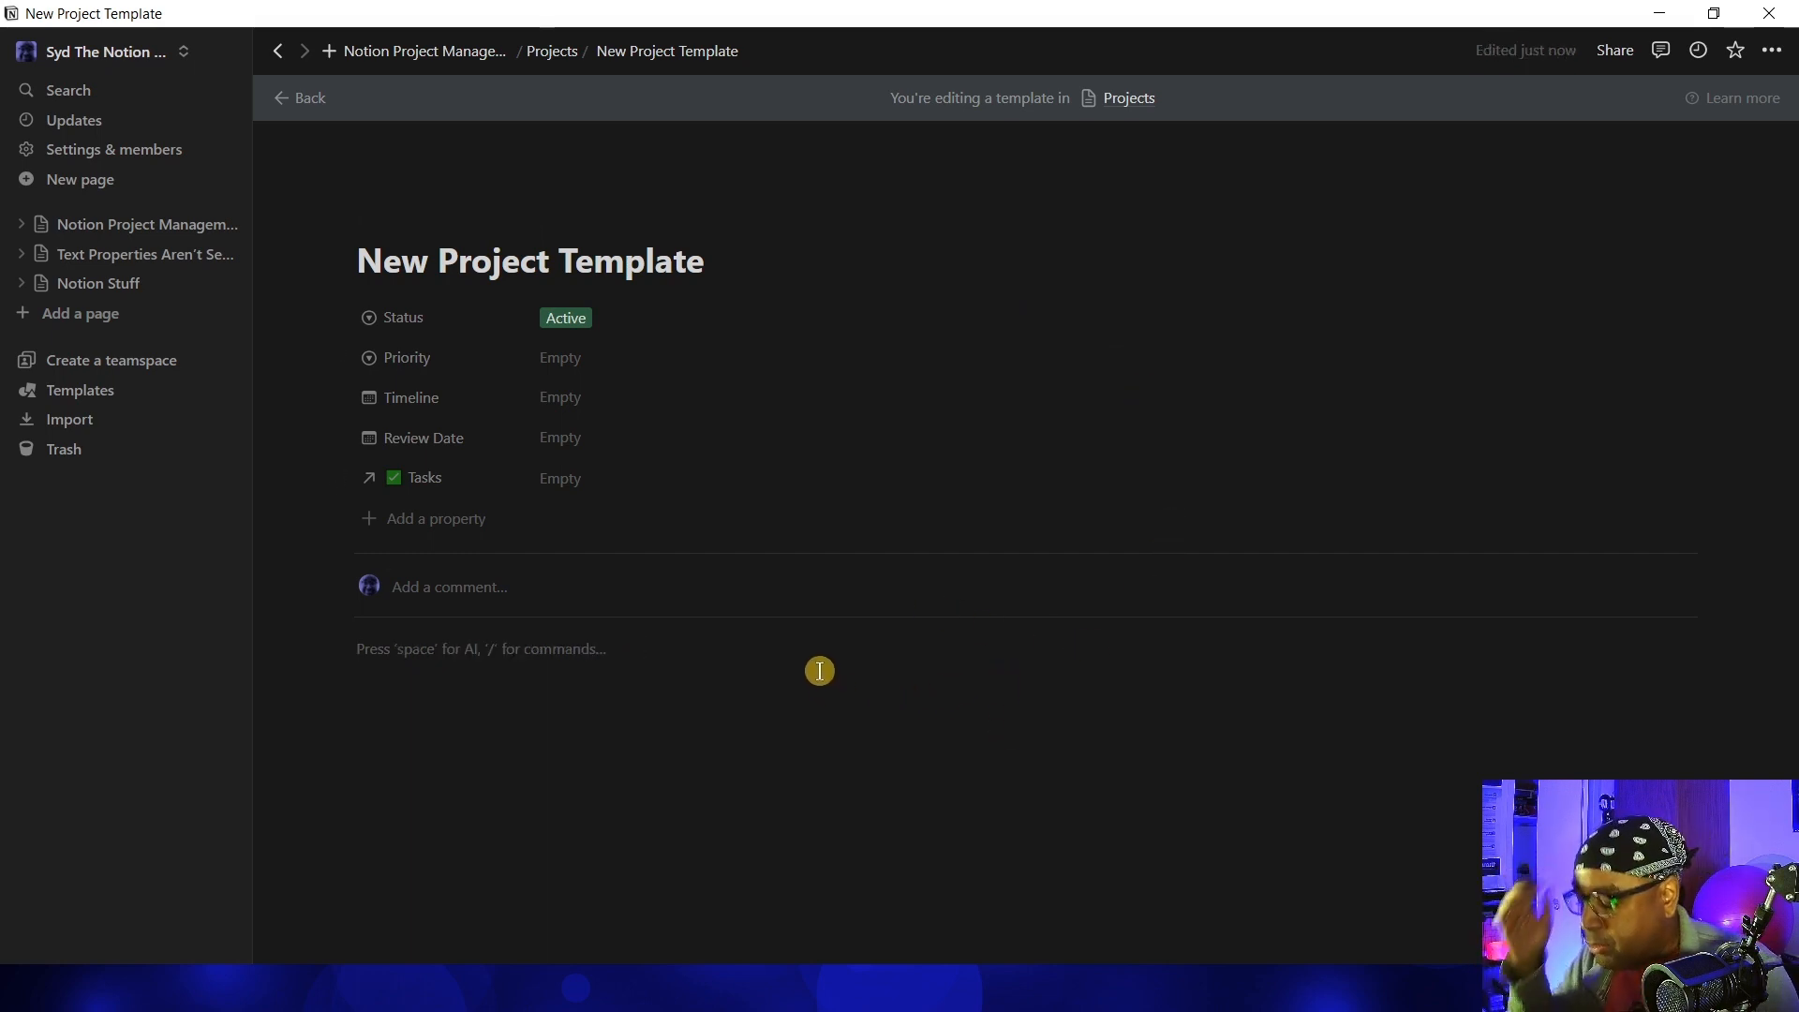
type("# ")
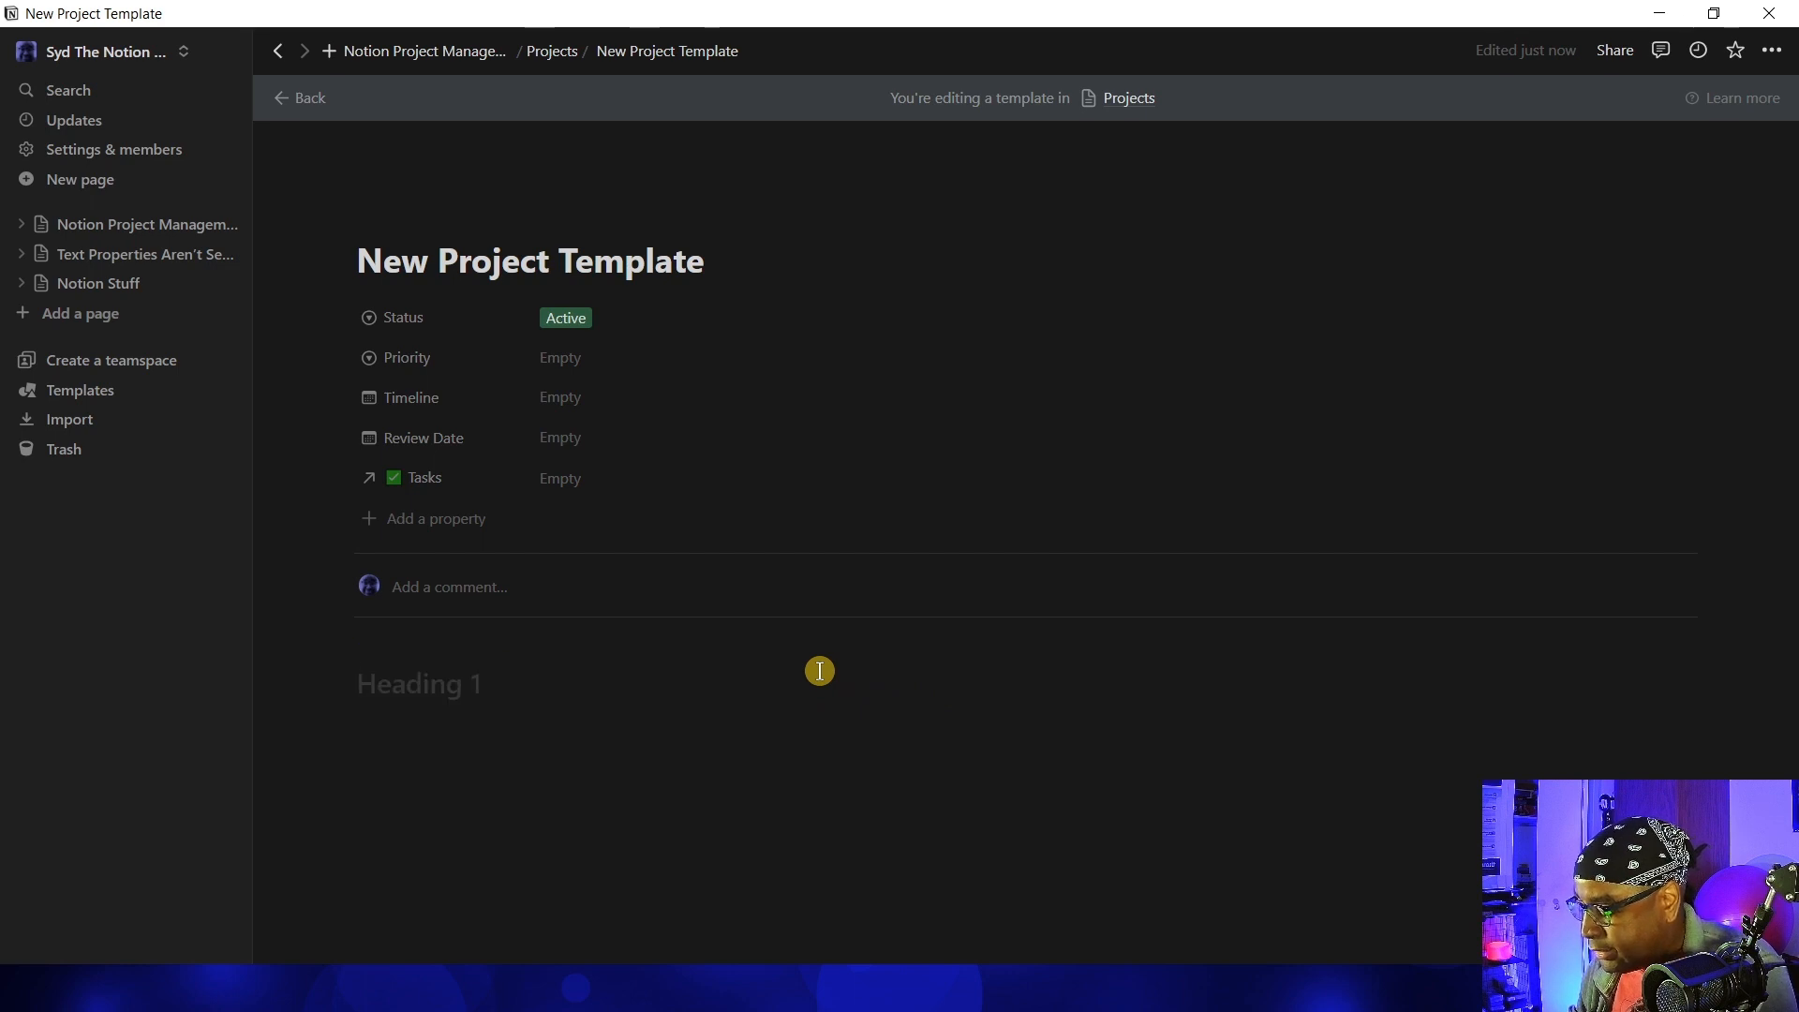
type("Purpos")
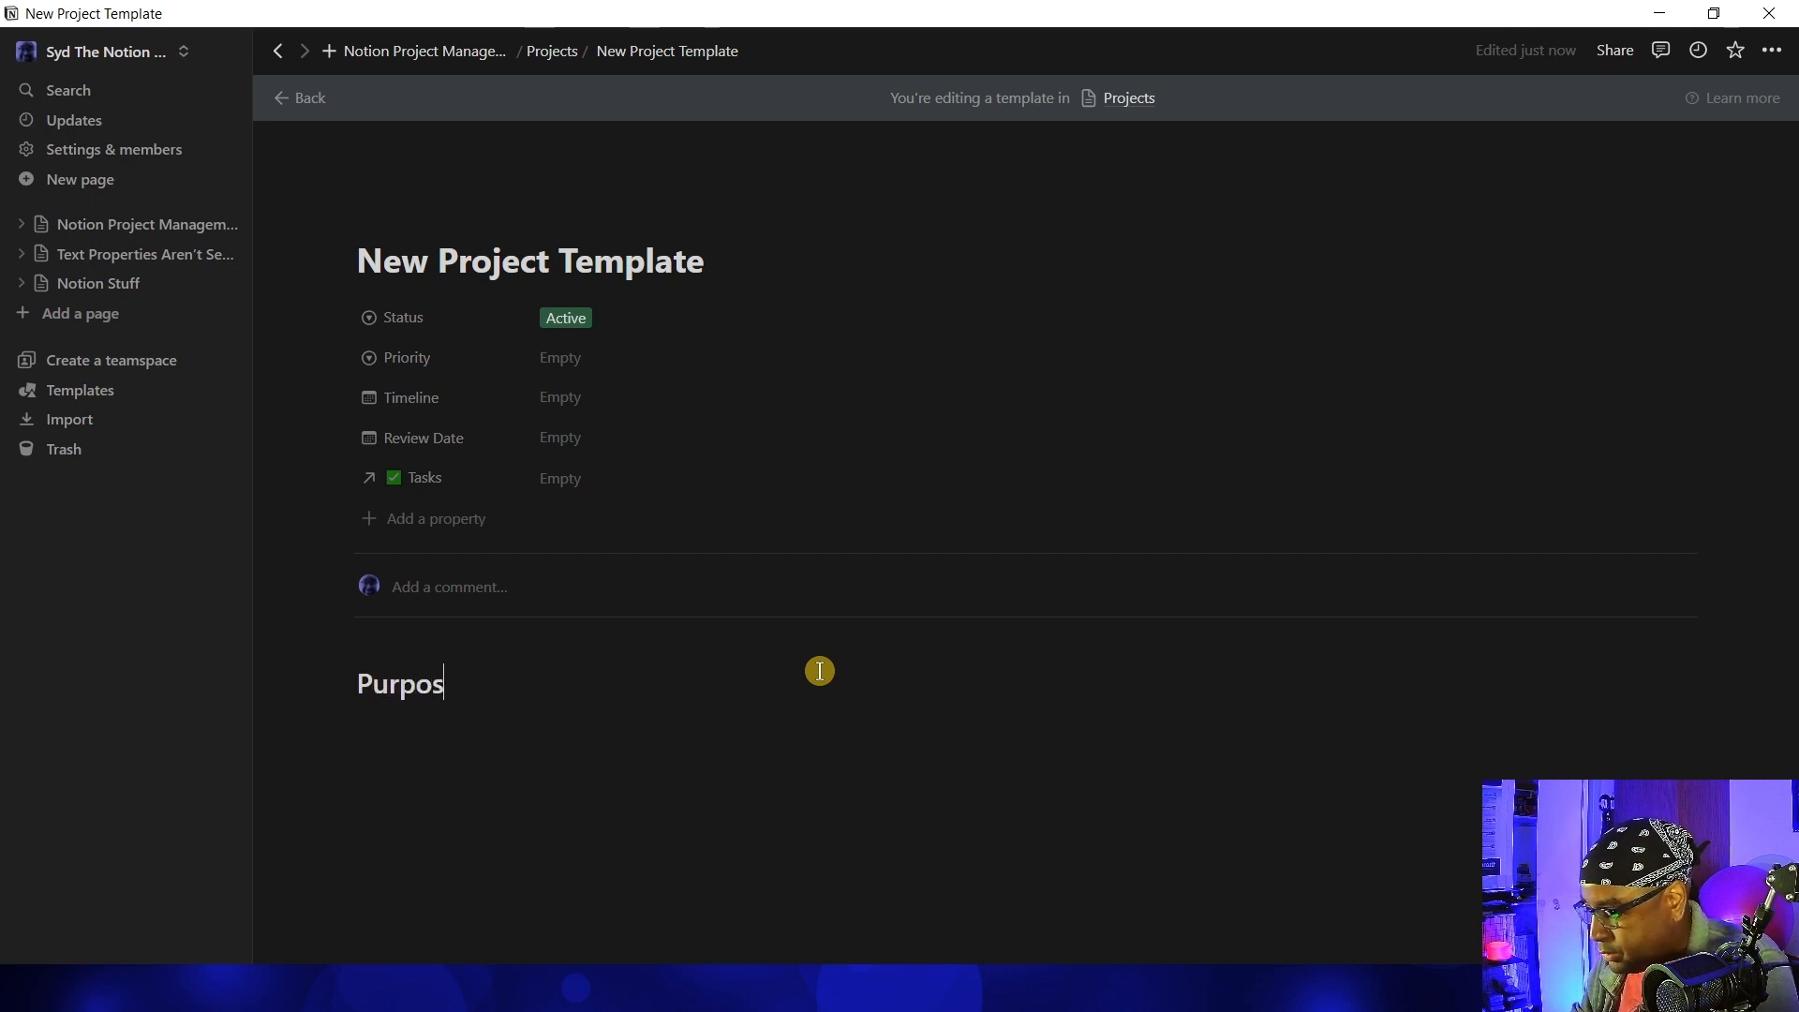
type("e")
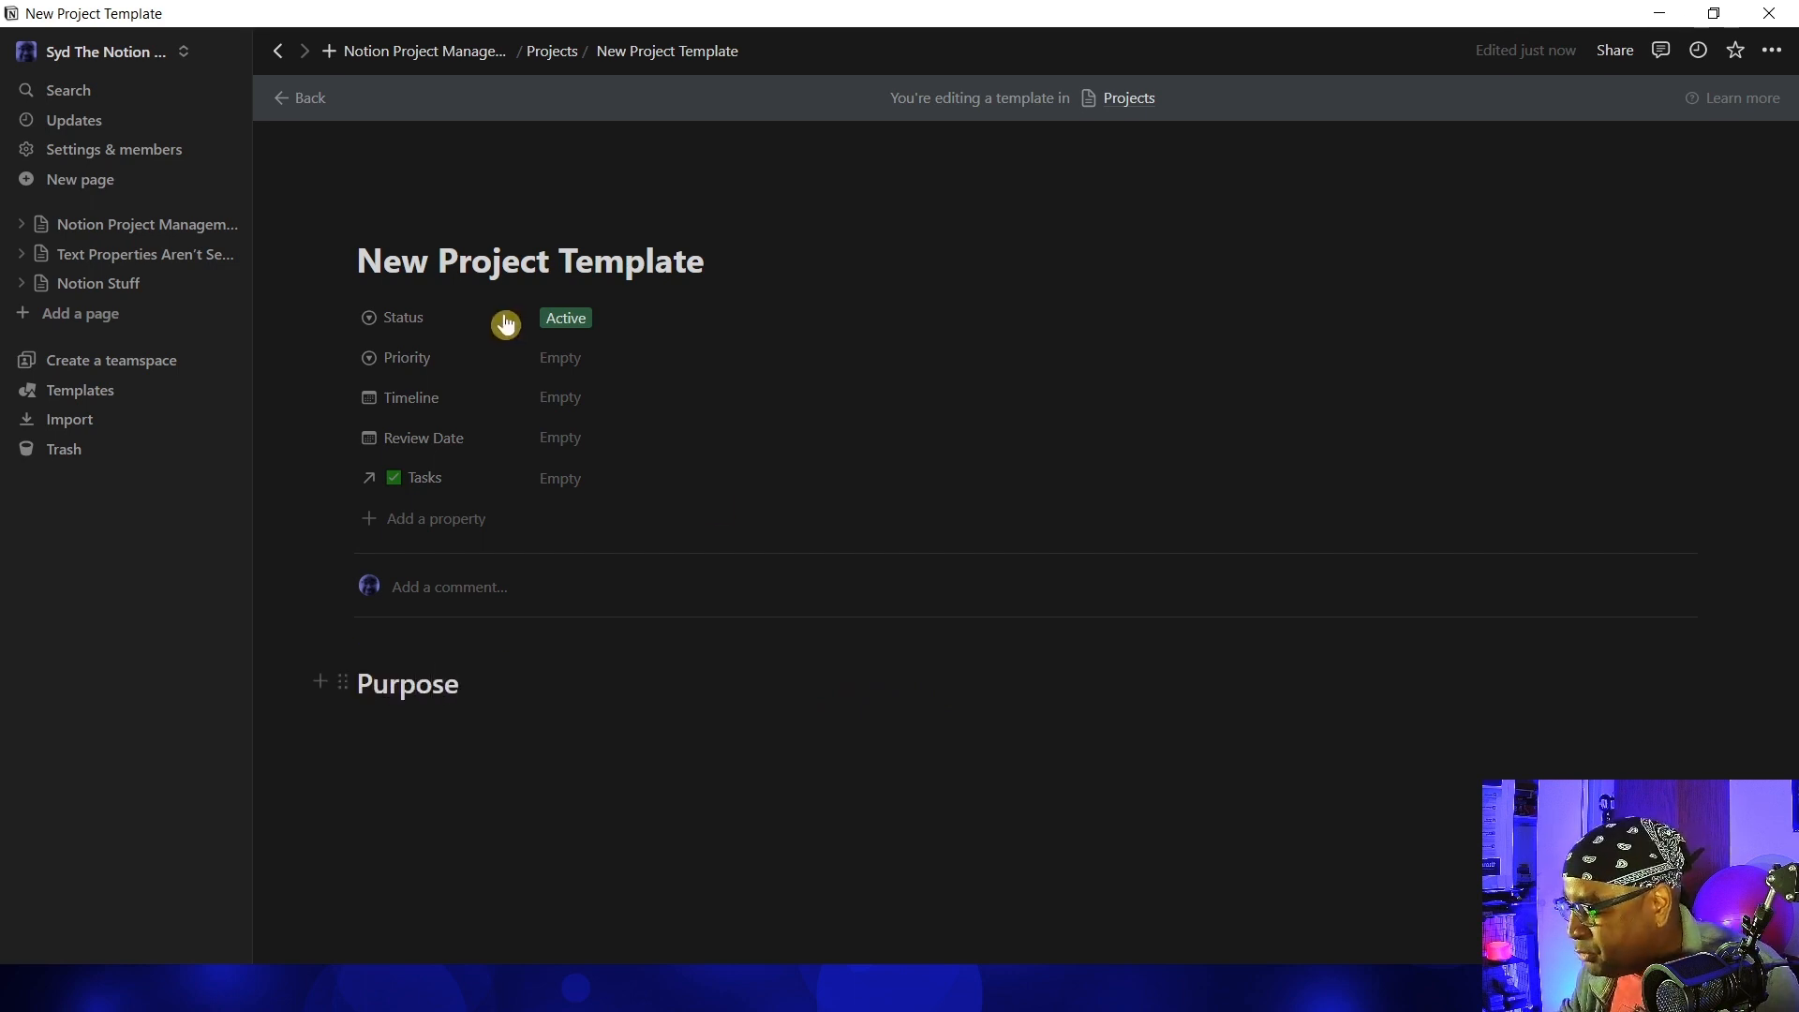
left_click(348, 683)
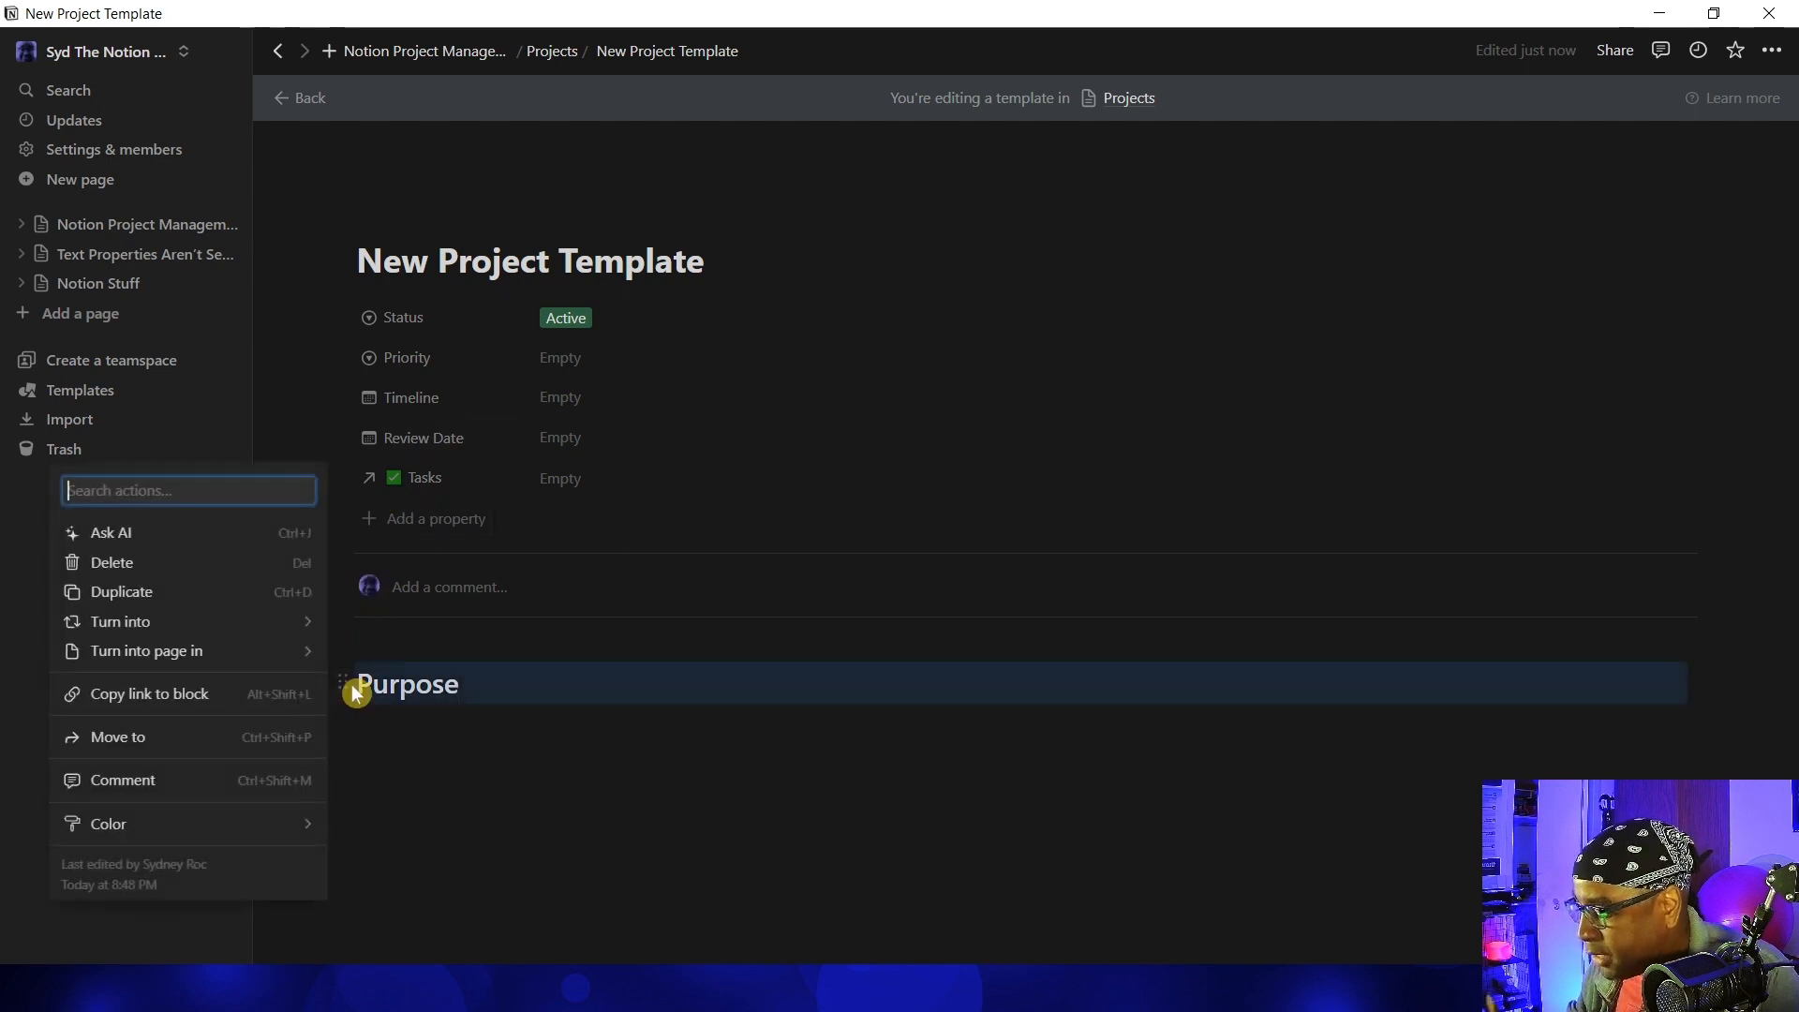
mouse_move(264, 829)
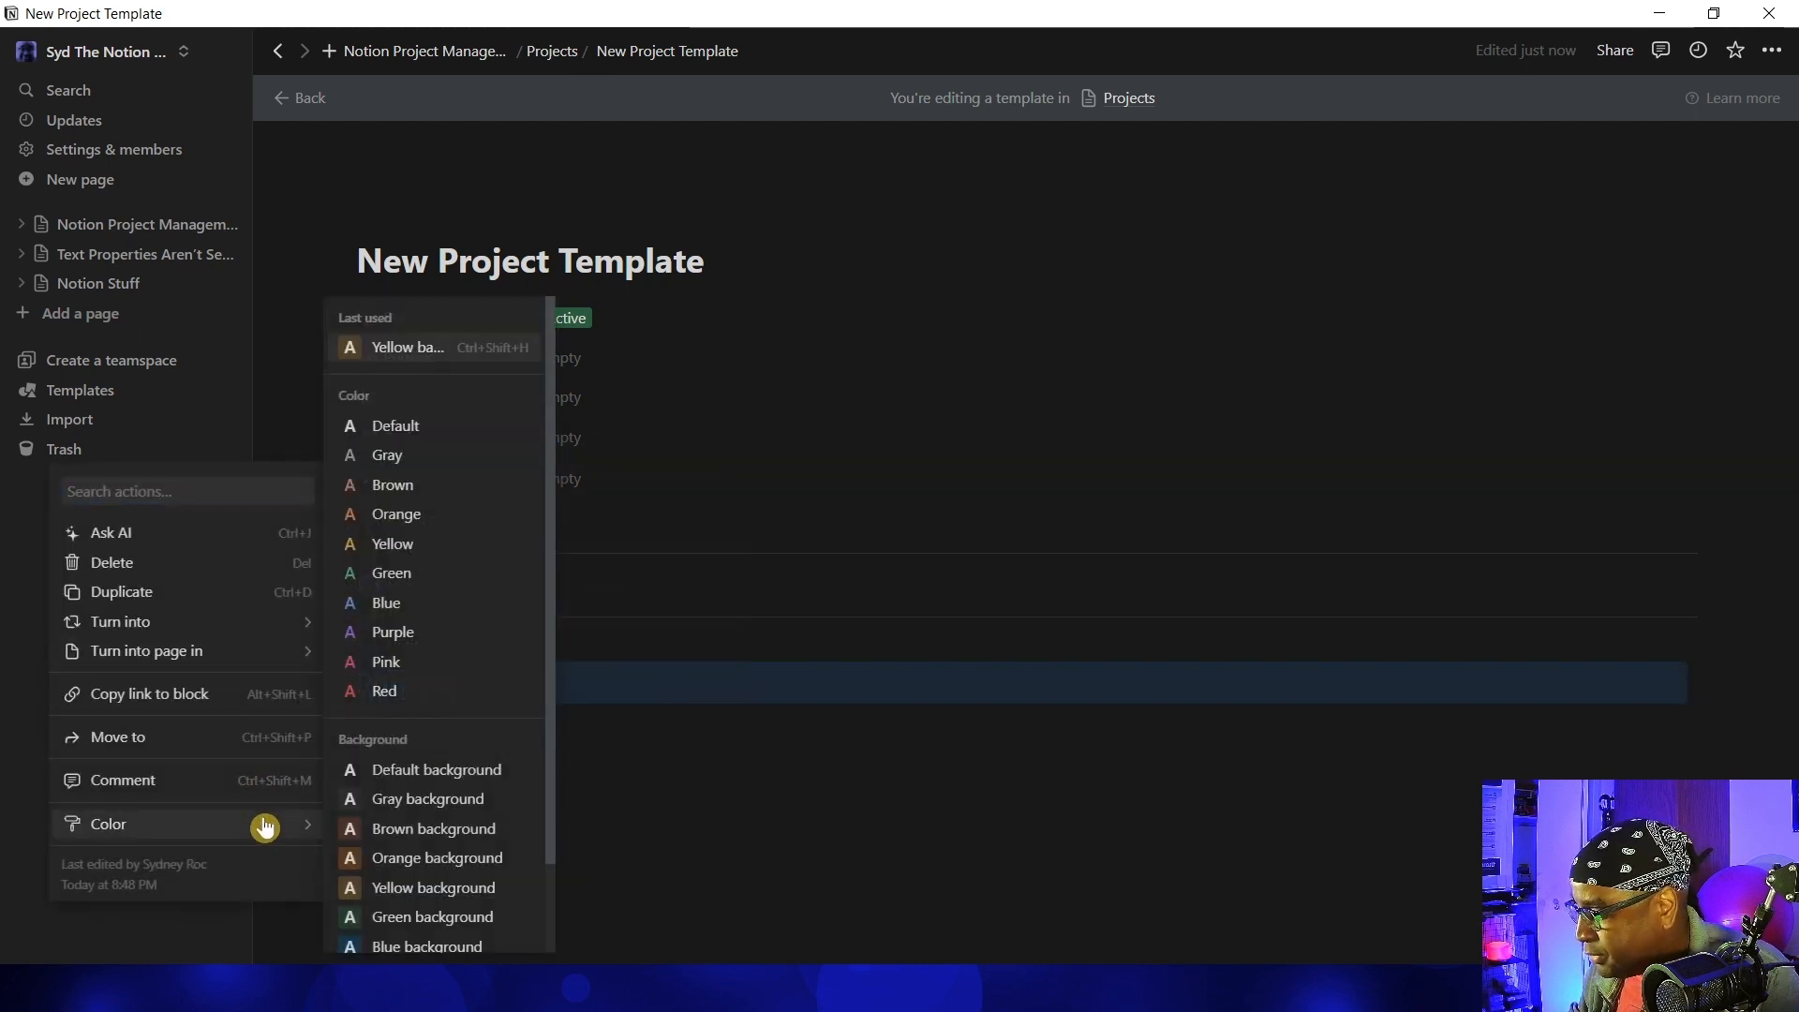
left_click(404, 611)
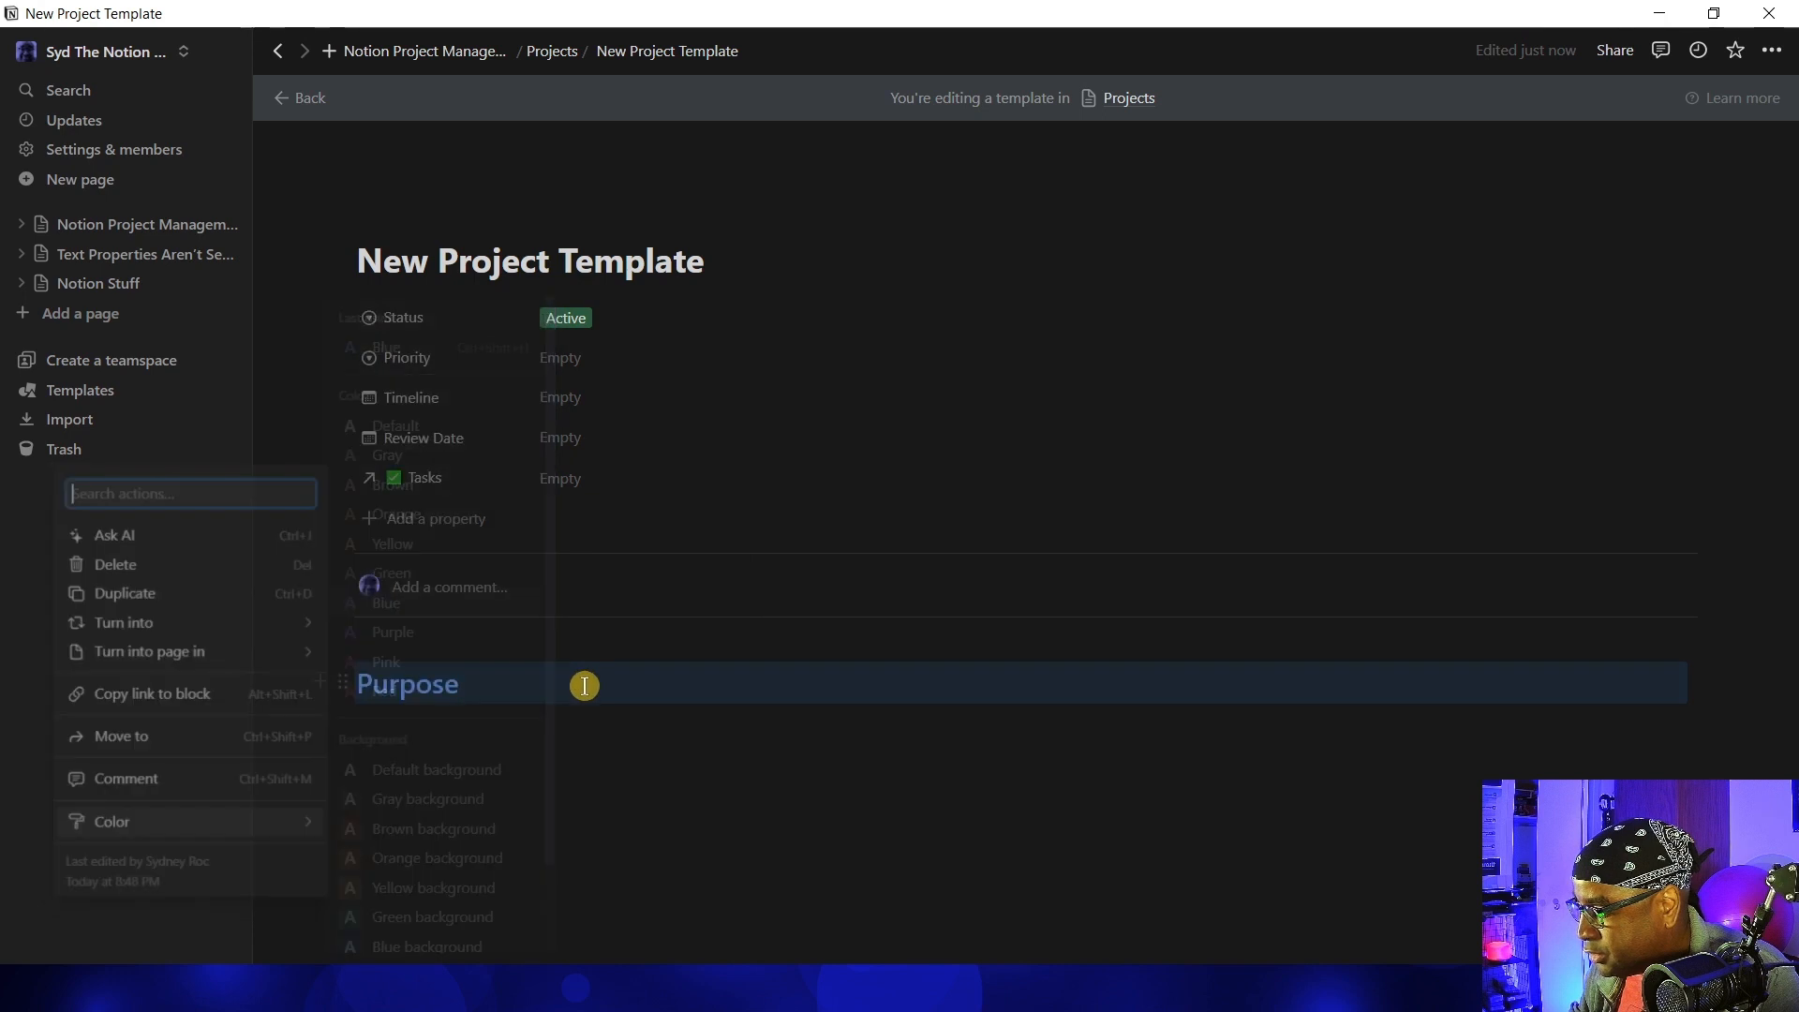
Insert a callout block below the Purpose heading
key("Return")
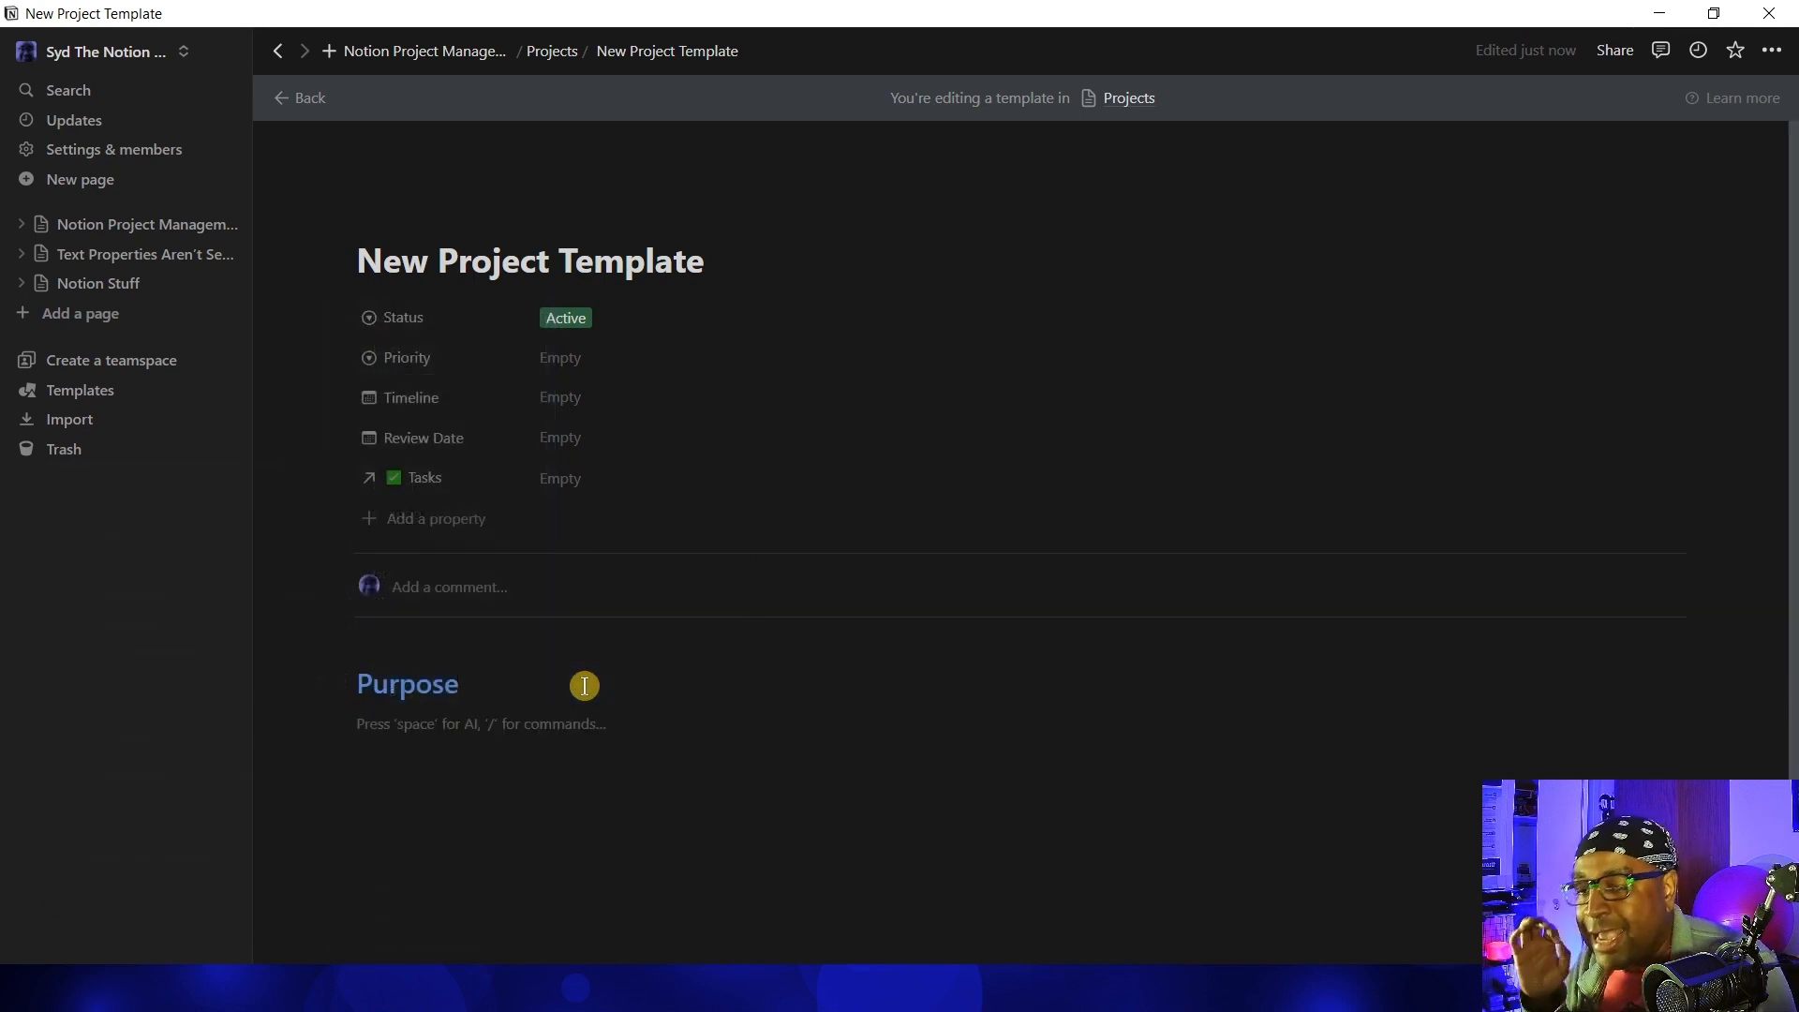
type("/call")
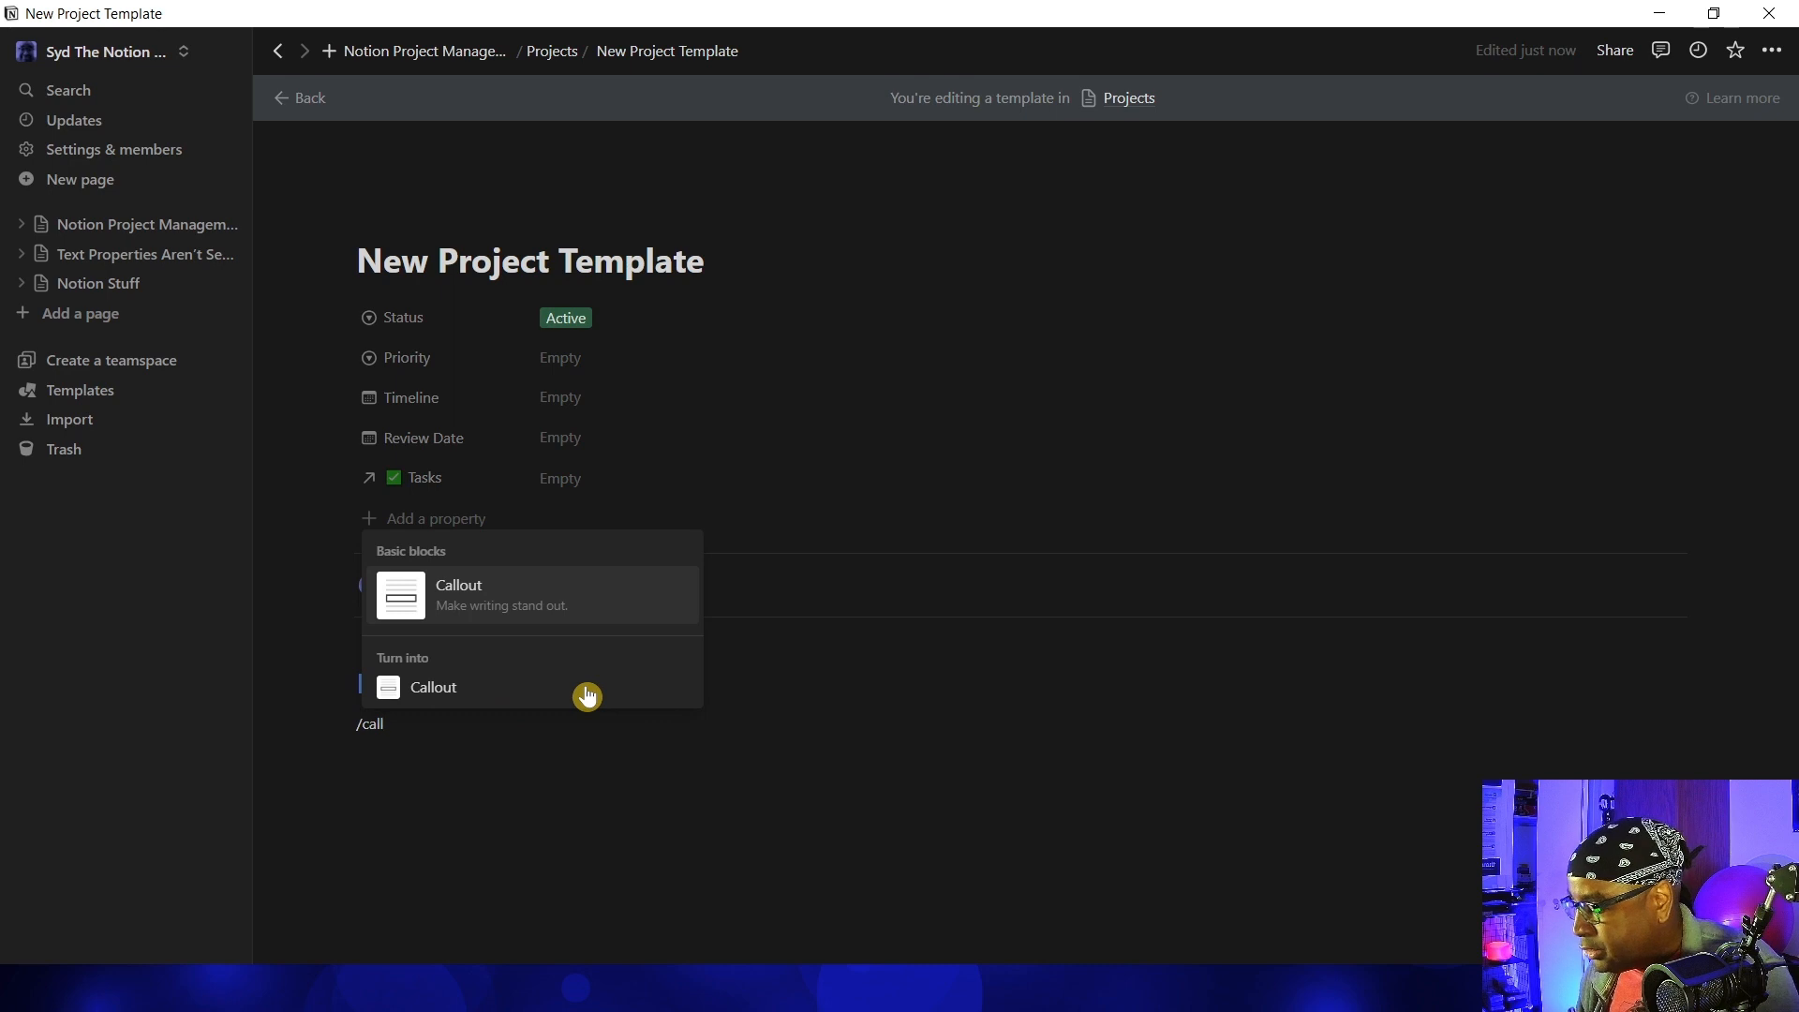
left_click(594, 606)
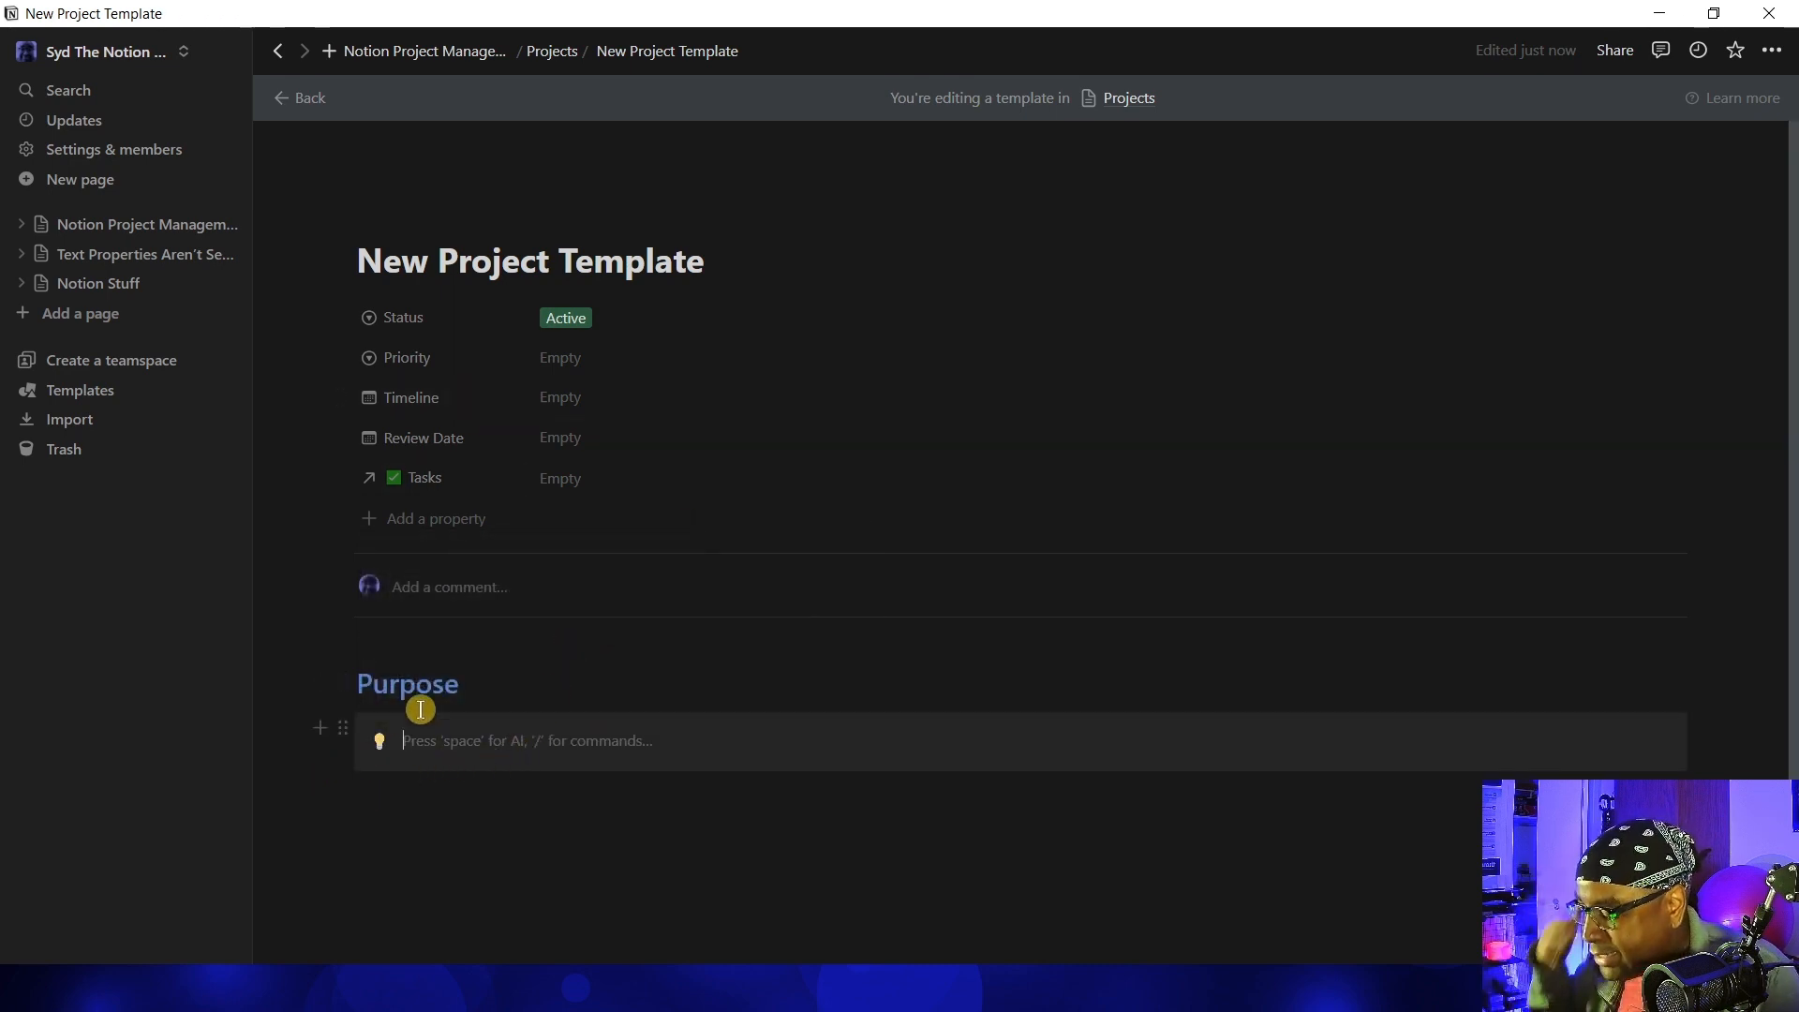
Open the emoji choices for the icon of the callout below the Purpose heading
left_click(381, 745)
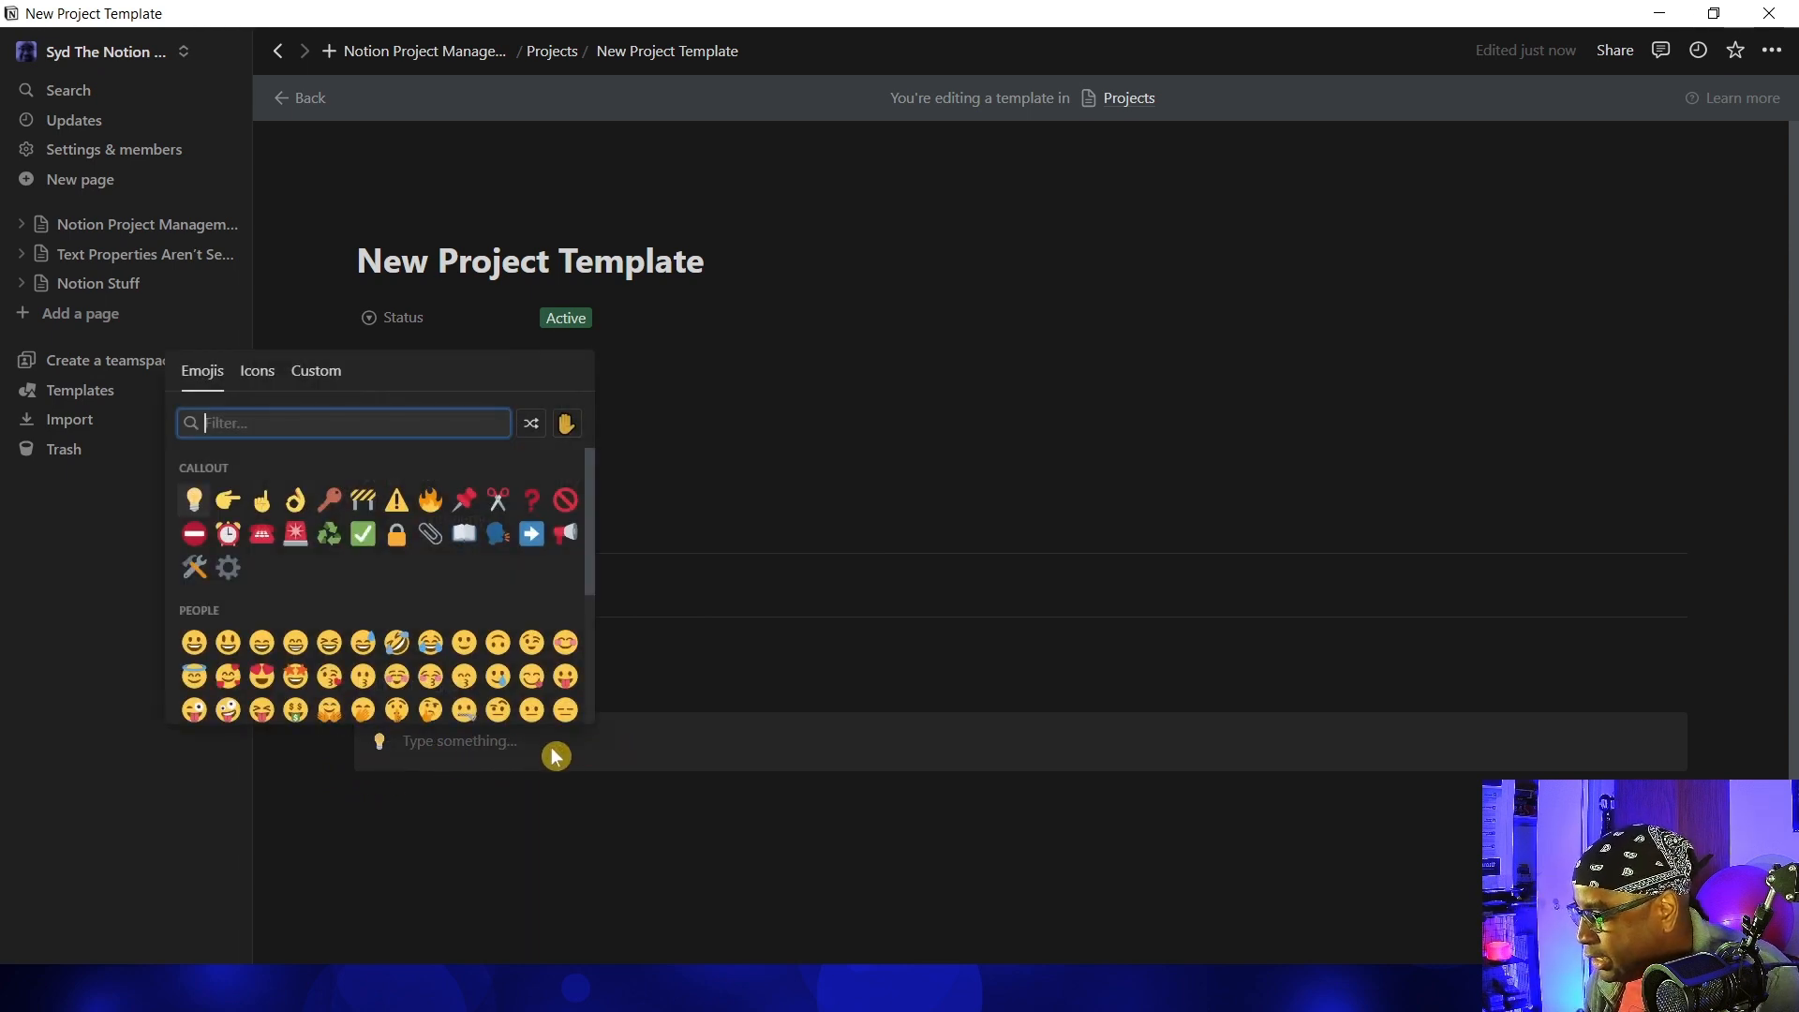
type("a")
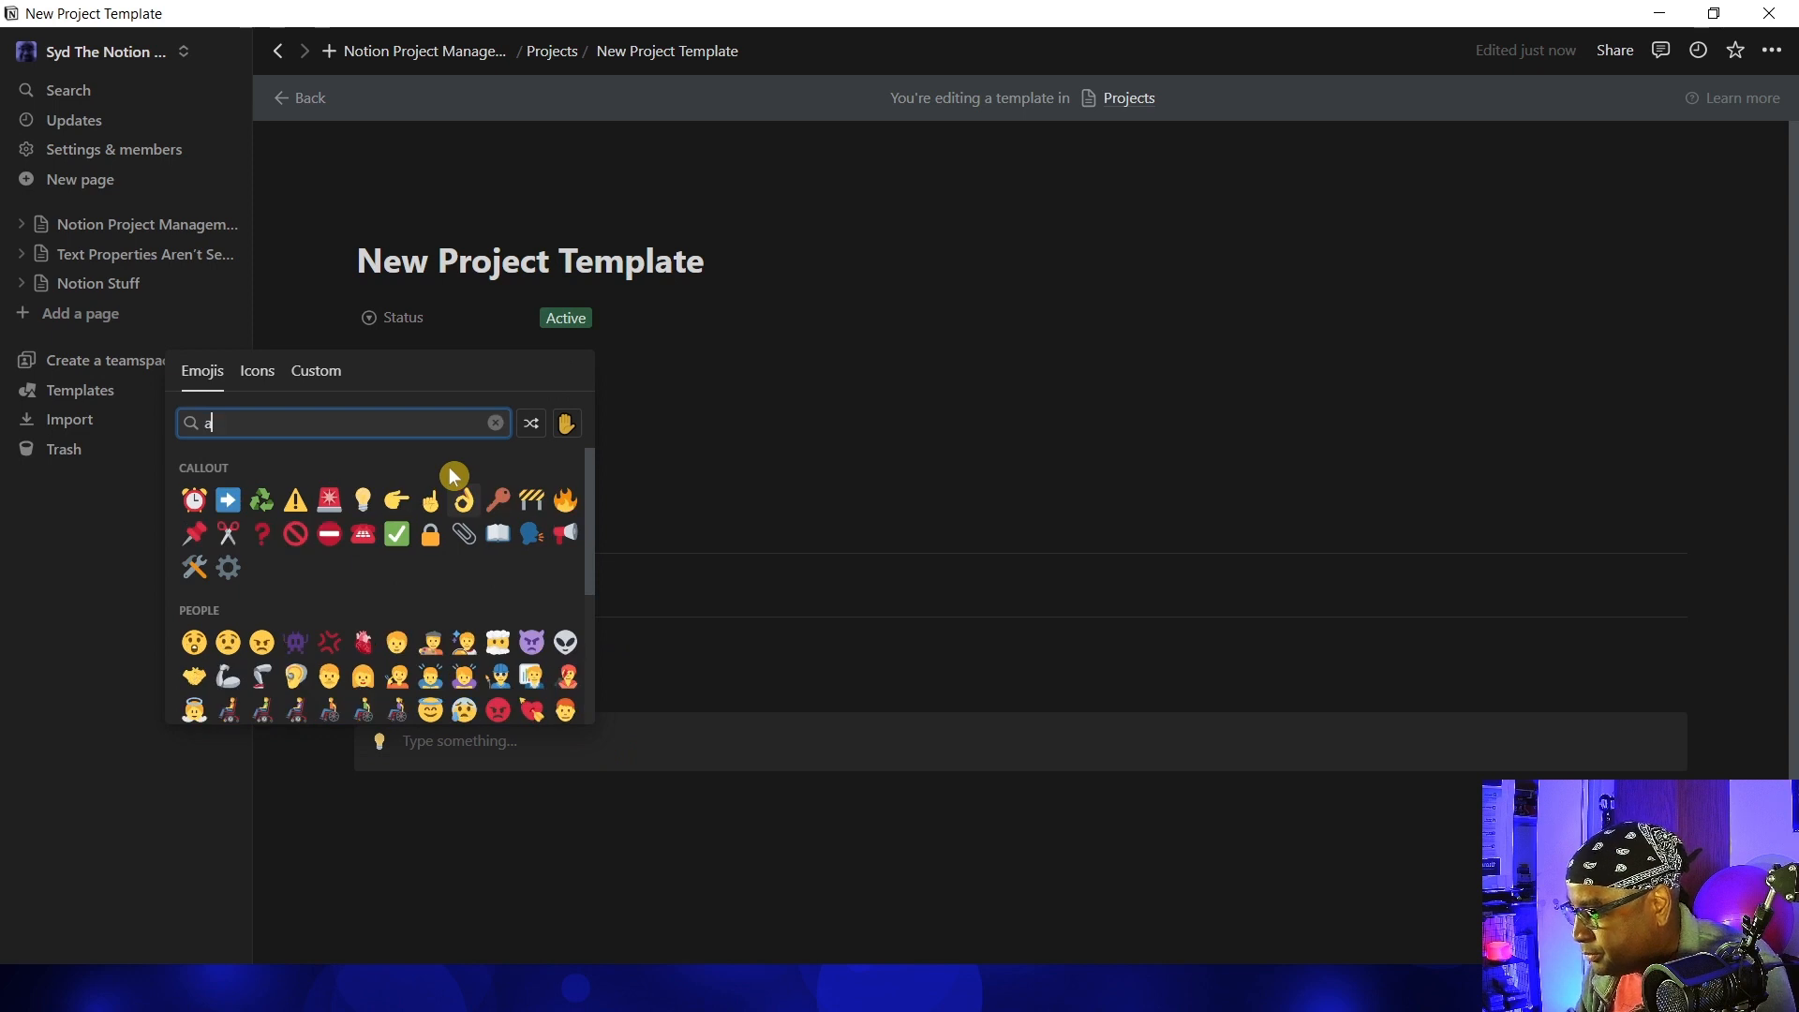
type("rr")
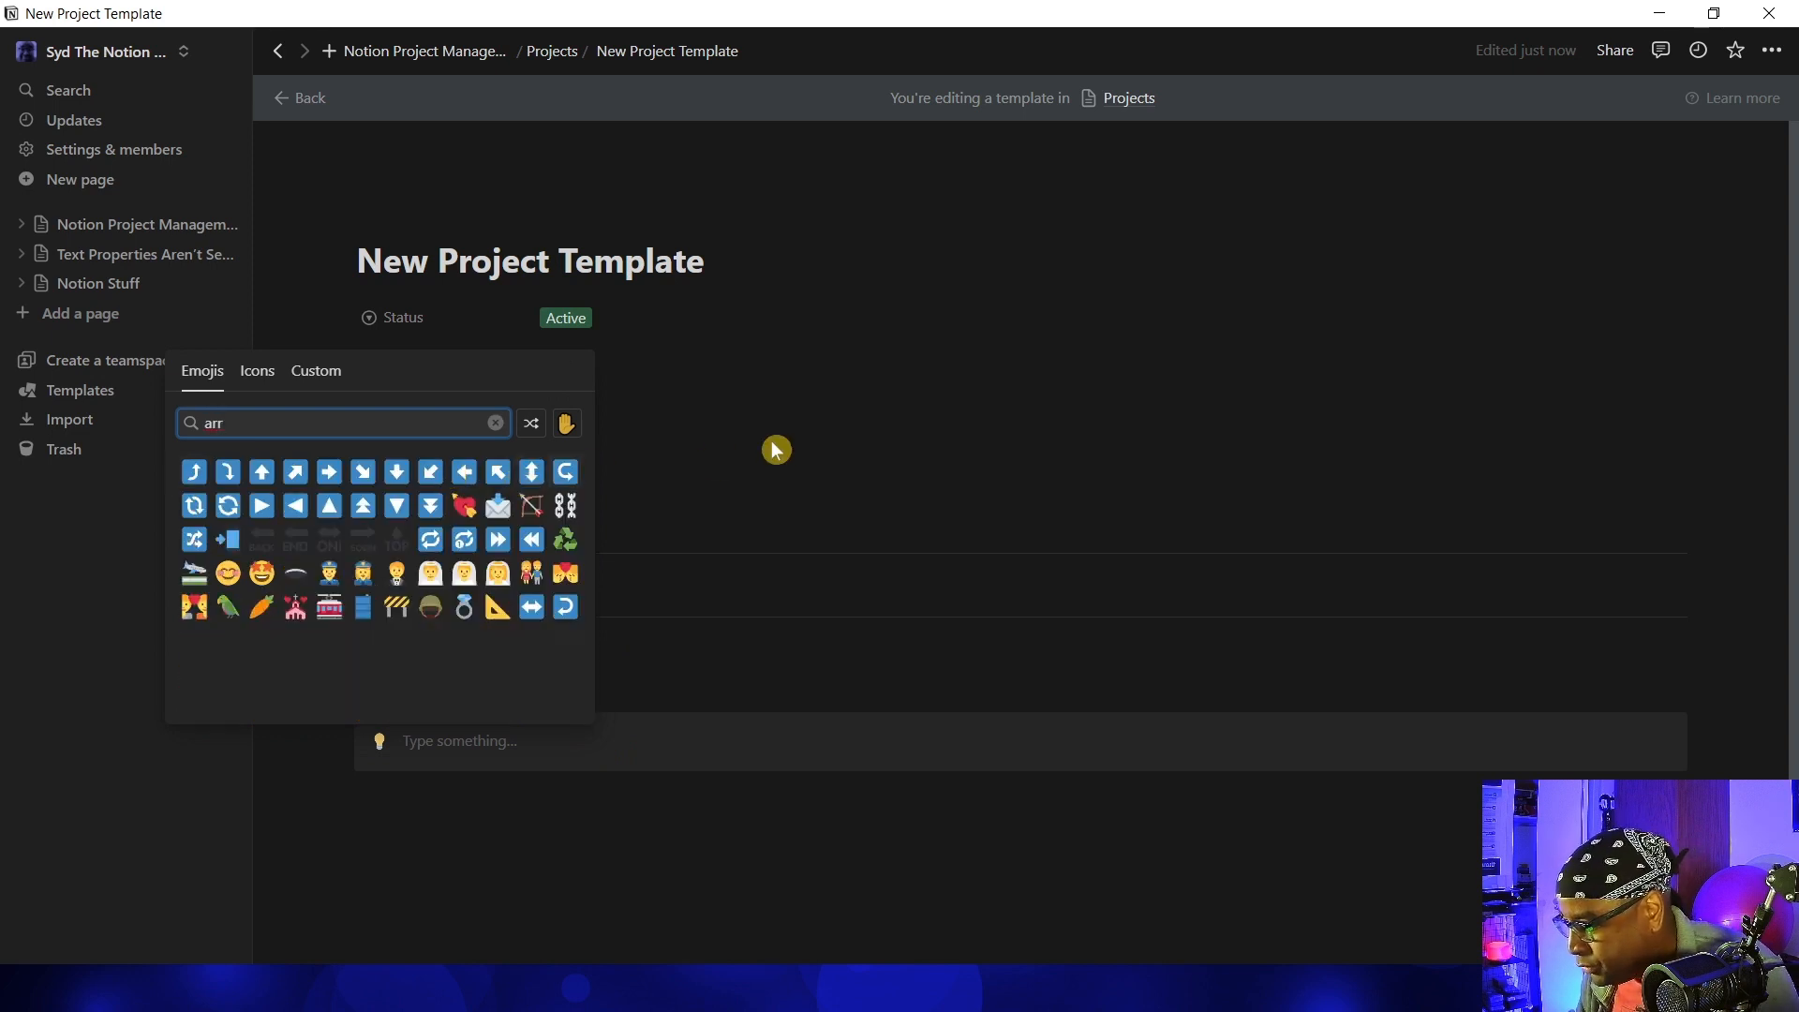
type("o")
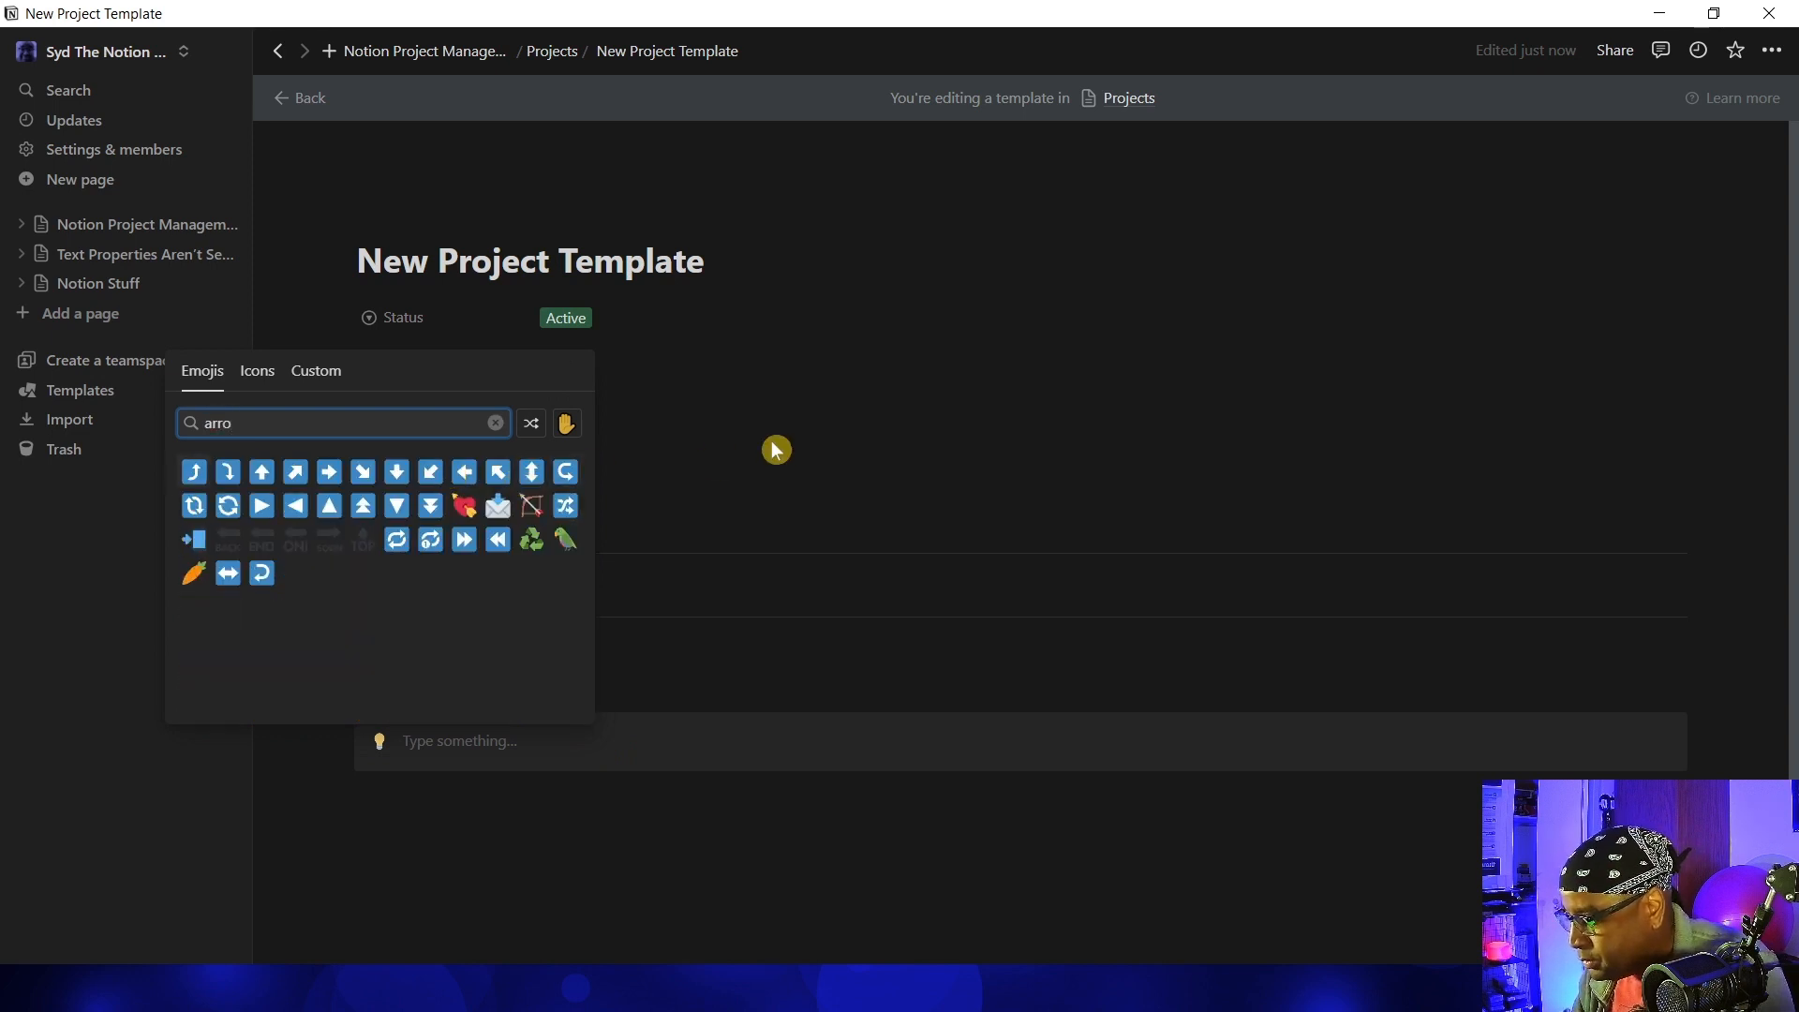
type("w")
key("BackSpace")
key("BackSpace")
key("BackSpace")
key("BackSpace")
key("BackSpace")
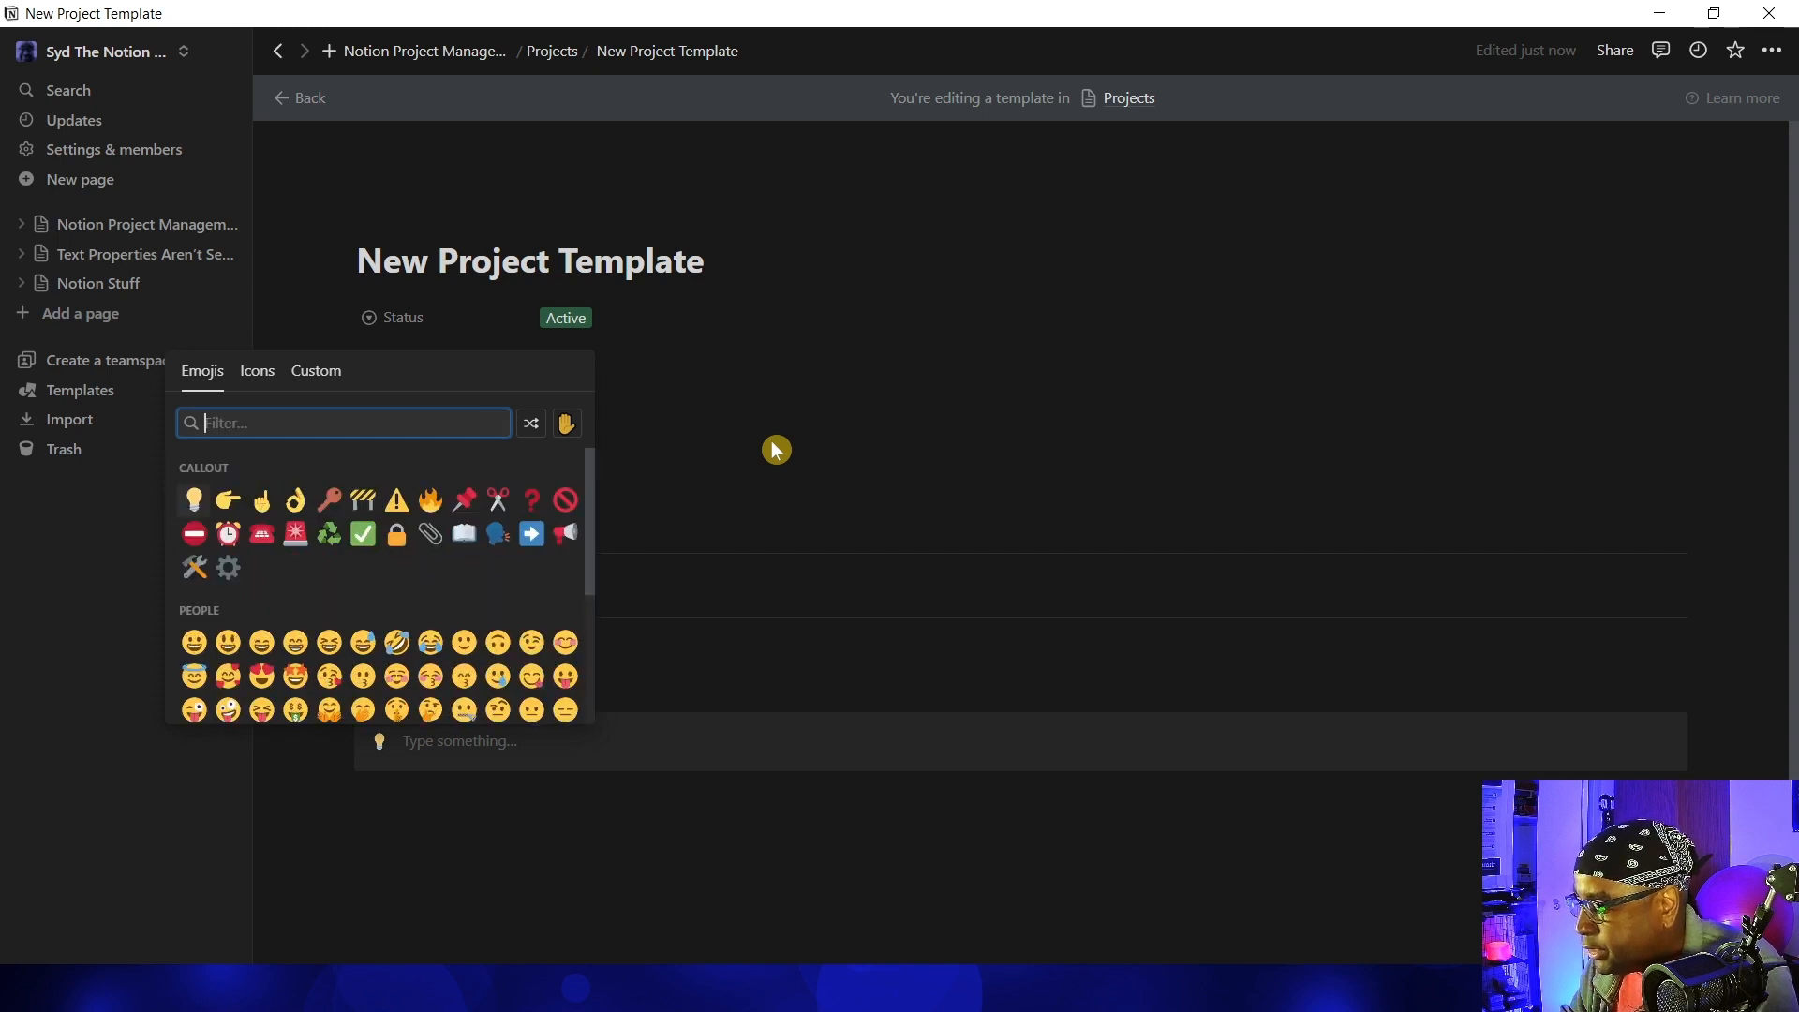
Find the target emoji and set it as the callout's icon
type("target")
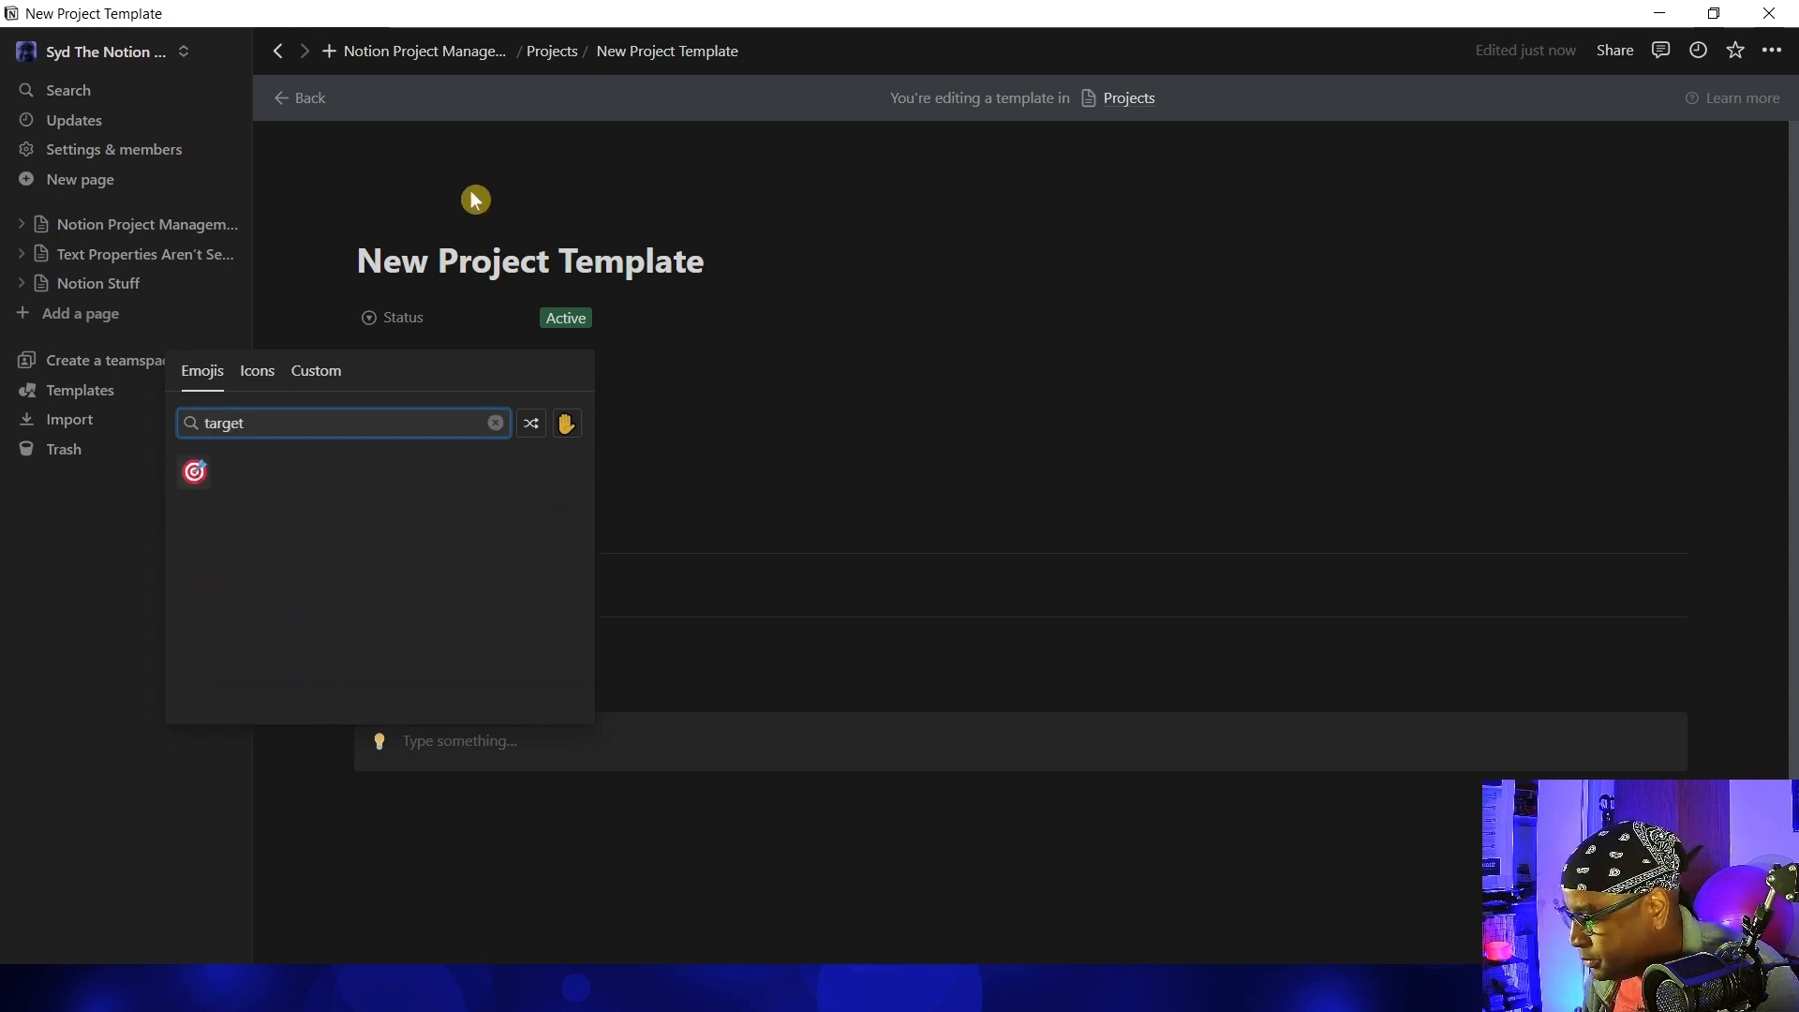
left_click(195, 471)
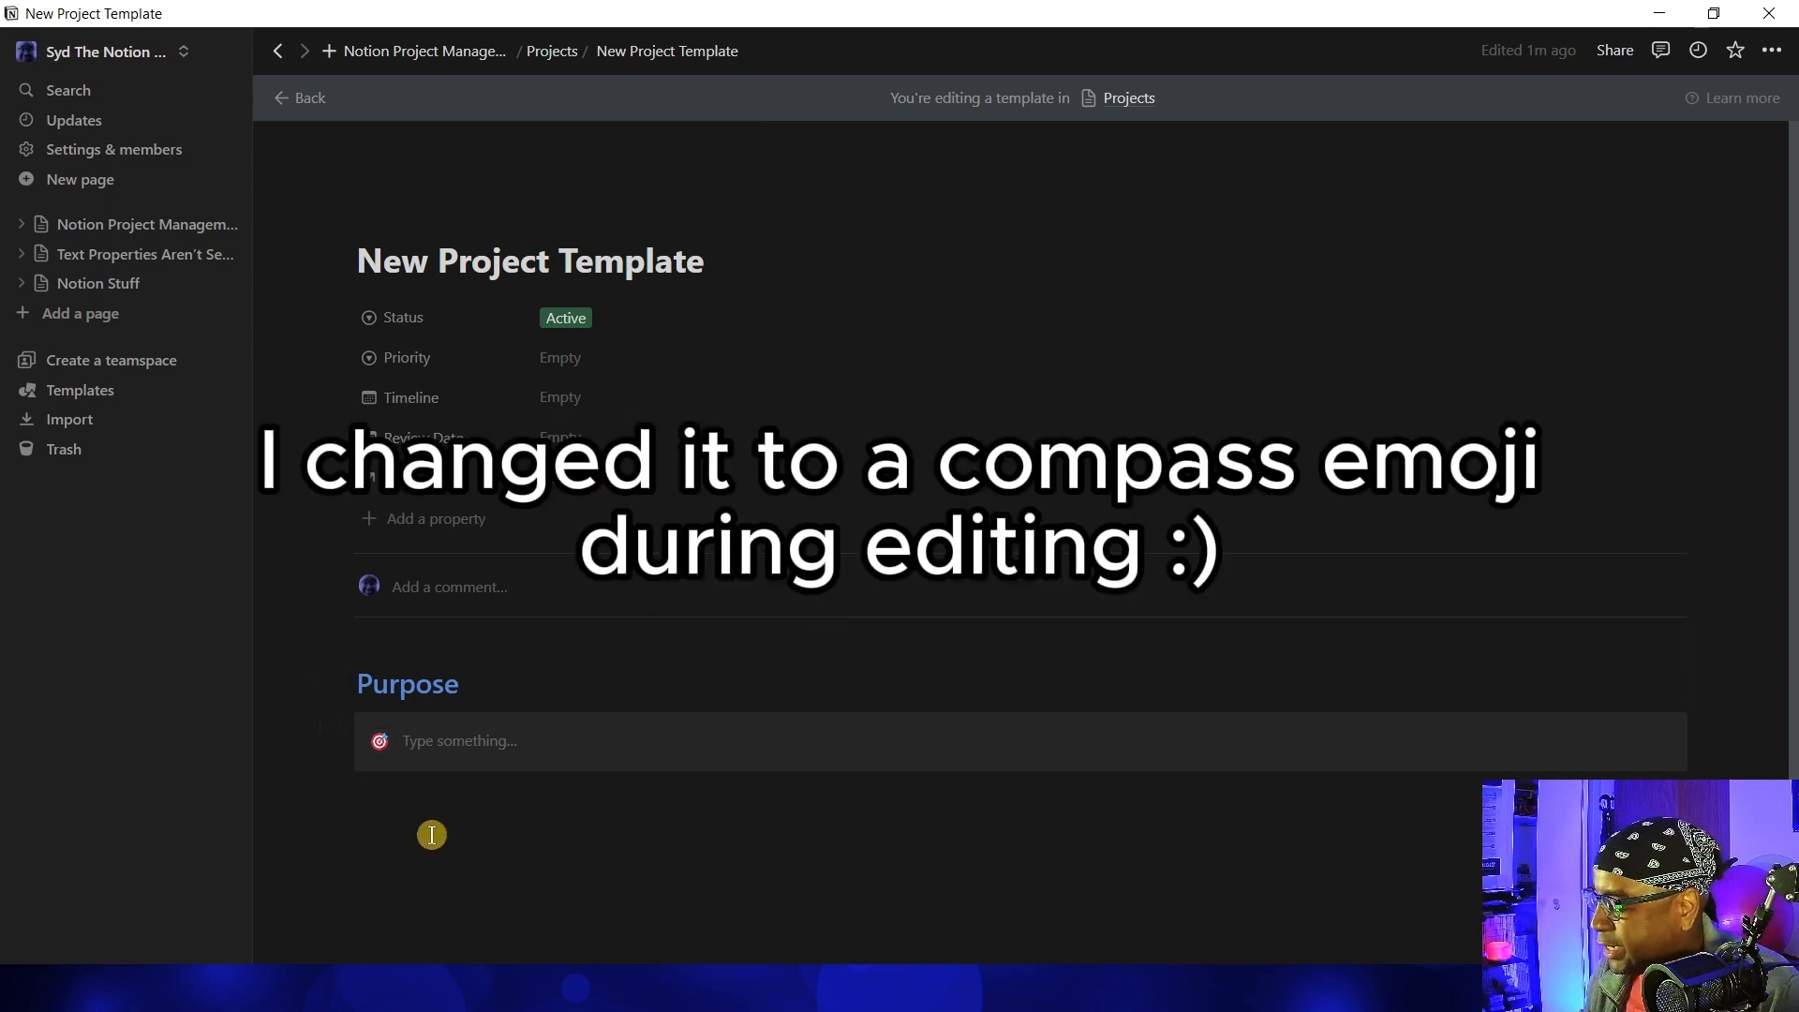
Add a level 1 heading reading Intended Outcome below the Purpose callout, with a new line after it
left_click(886, 874)
type("Inte")
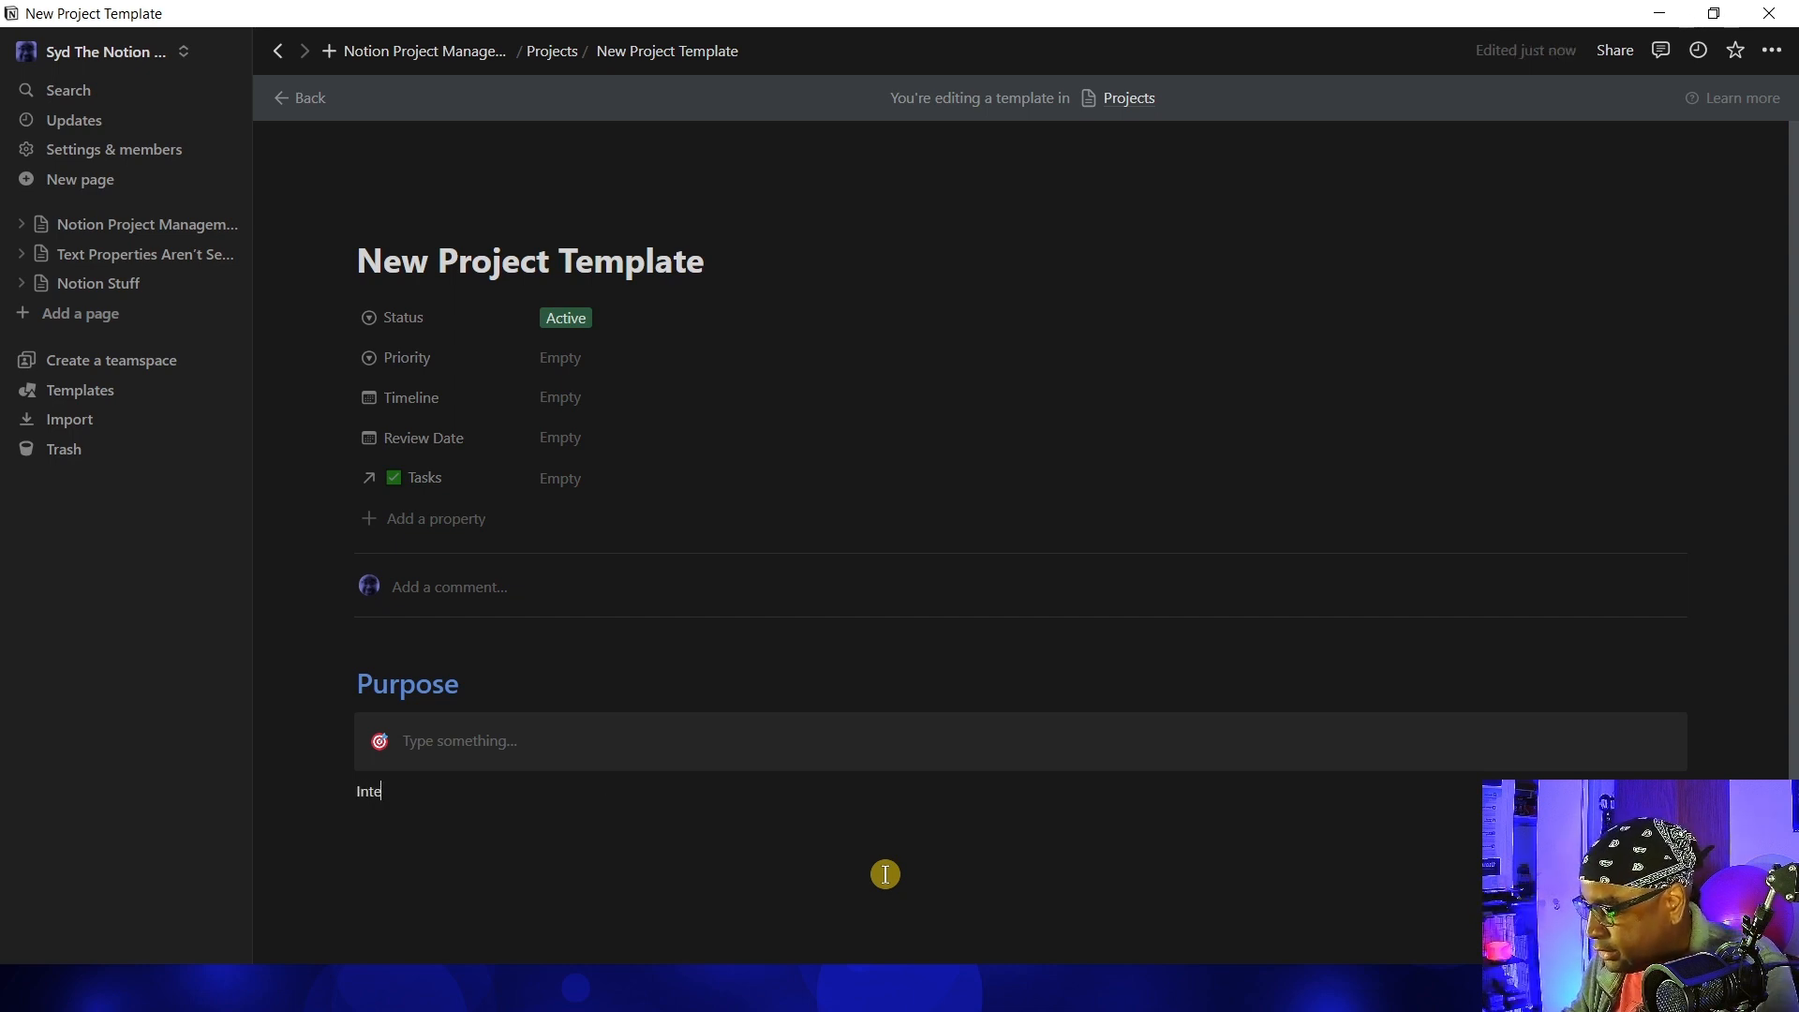
key("BackSpace")
key("BackSpace")
type("#")
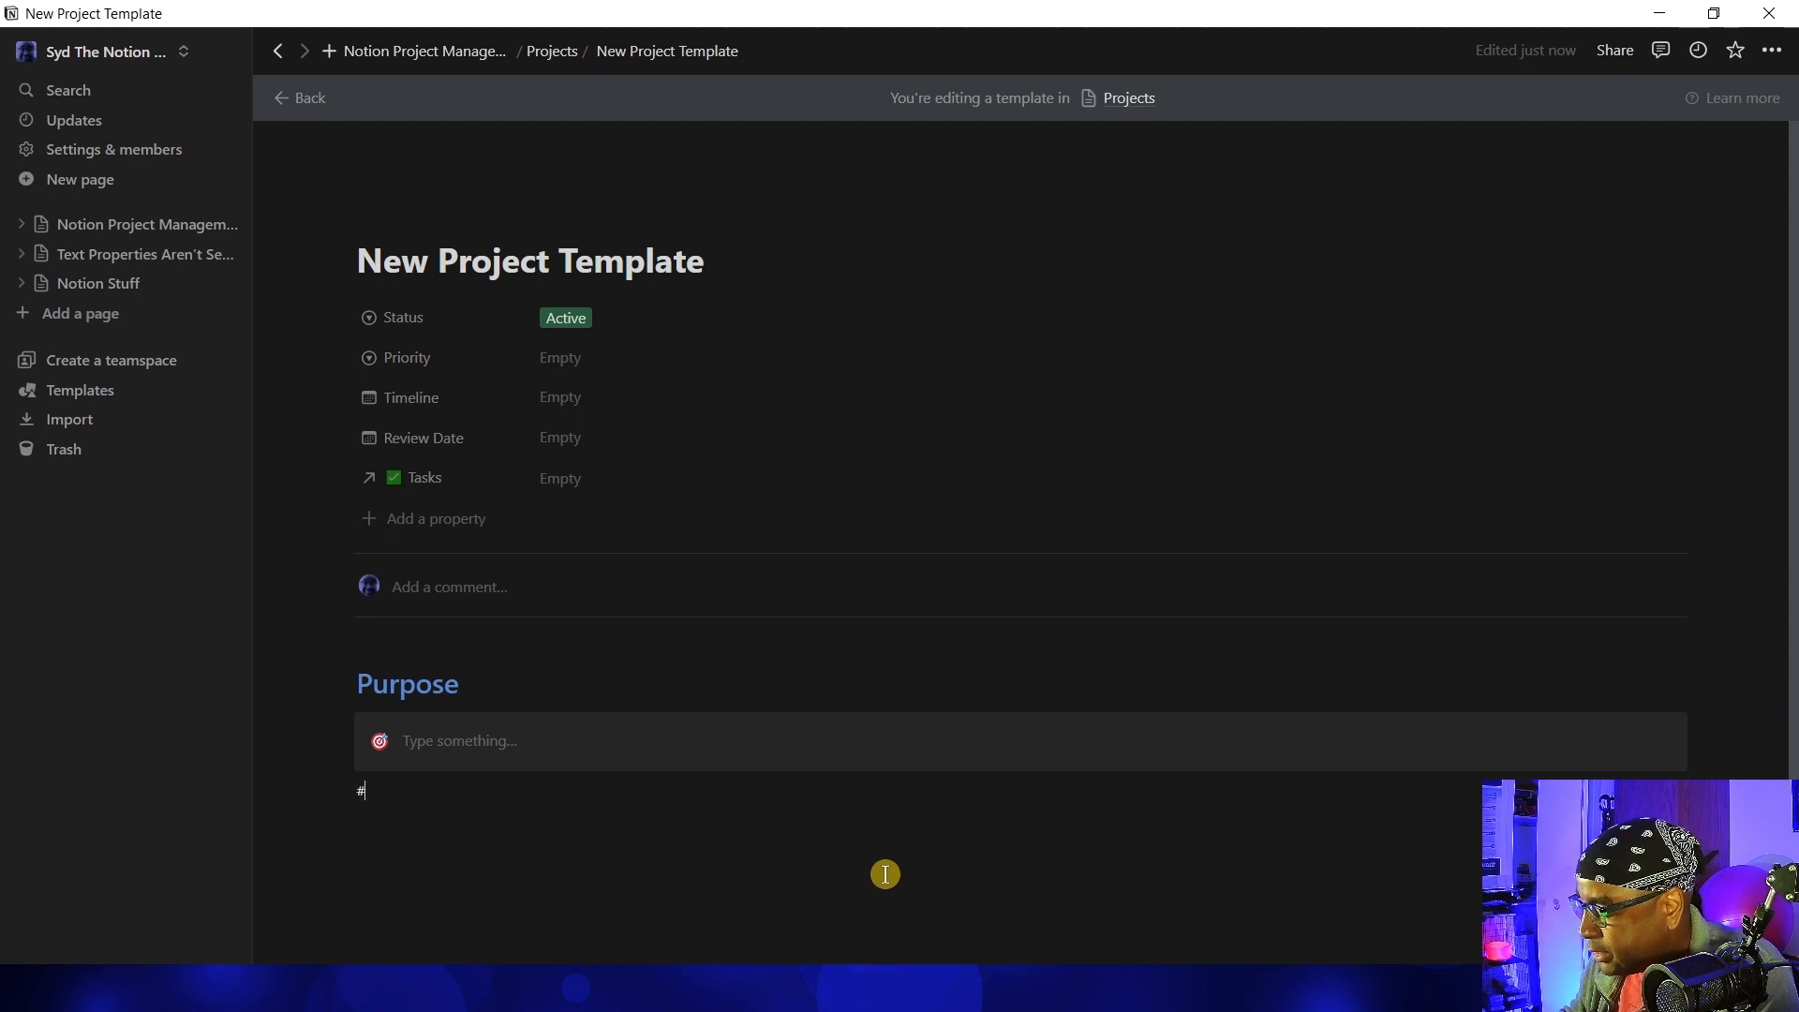
type(" Intended Outcome")
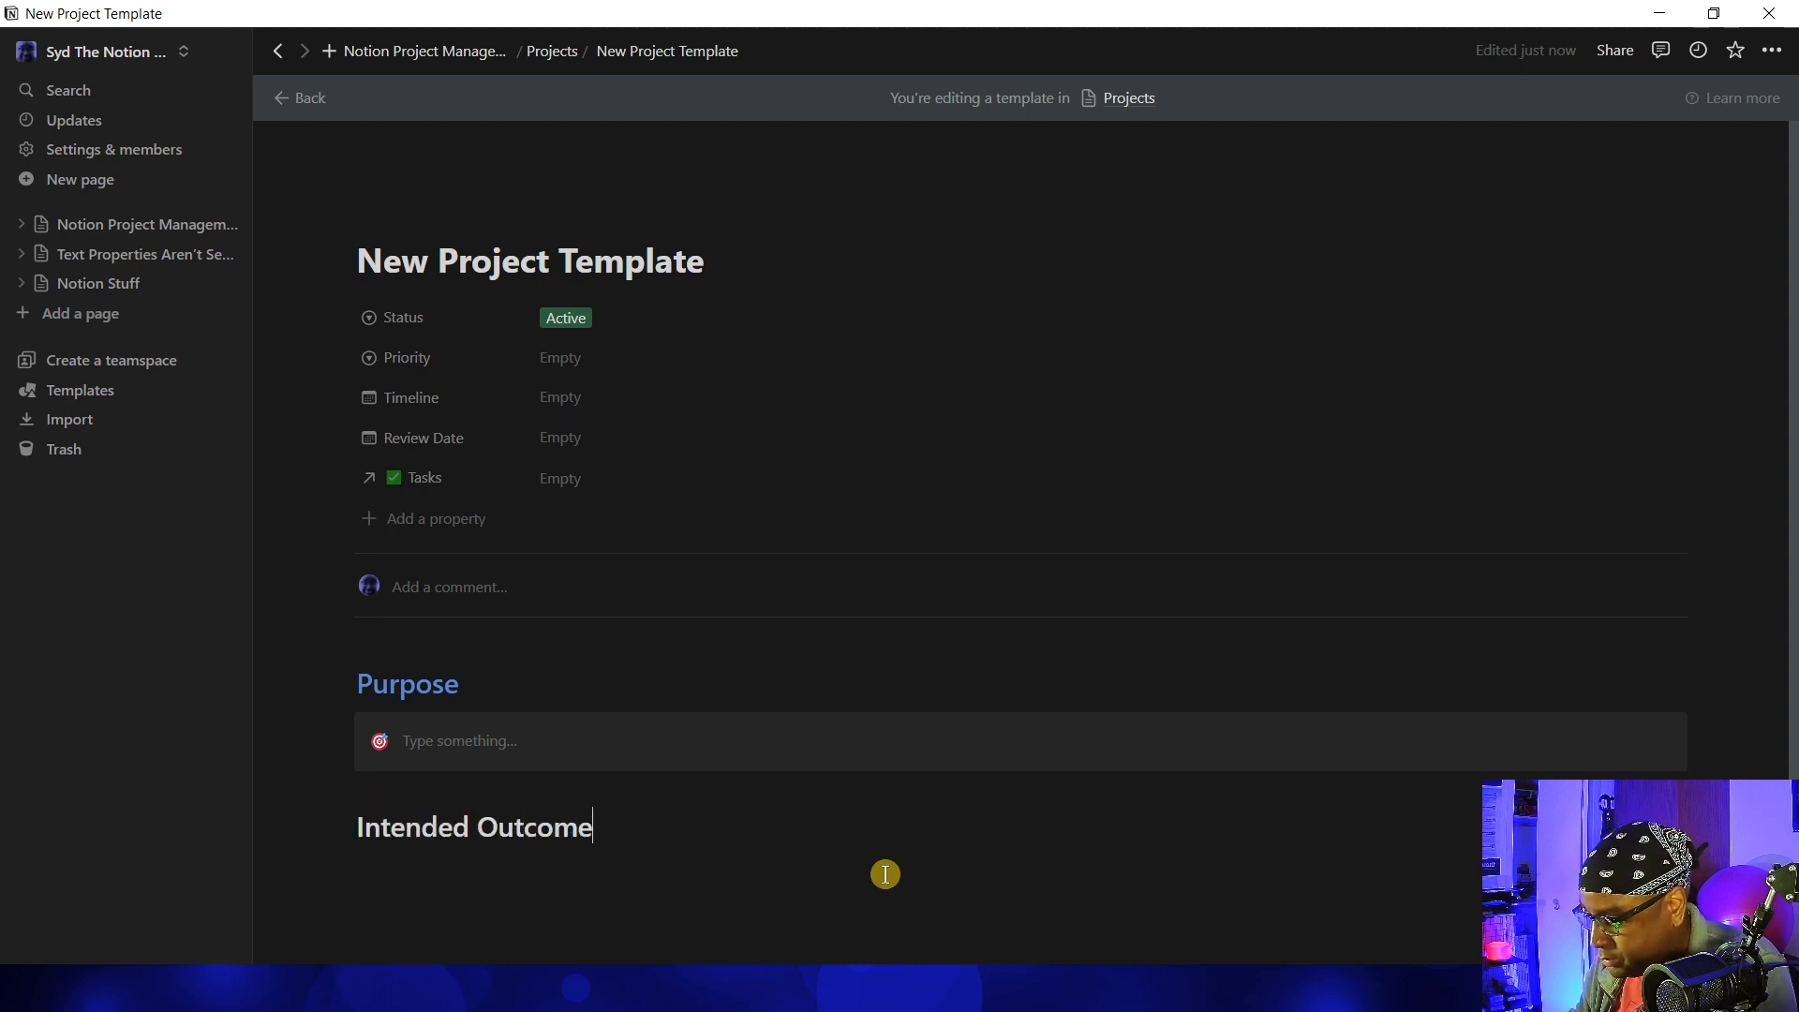
key("Return")
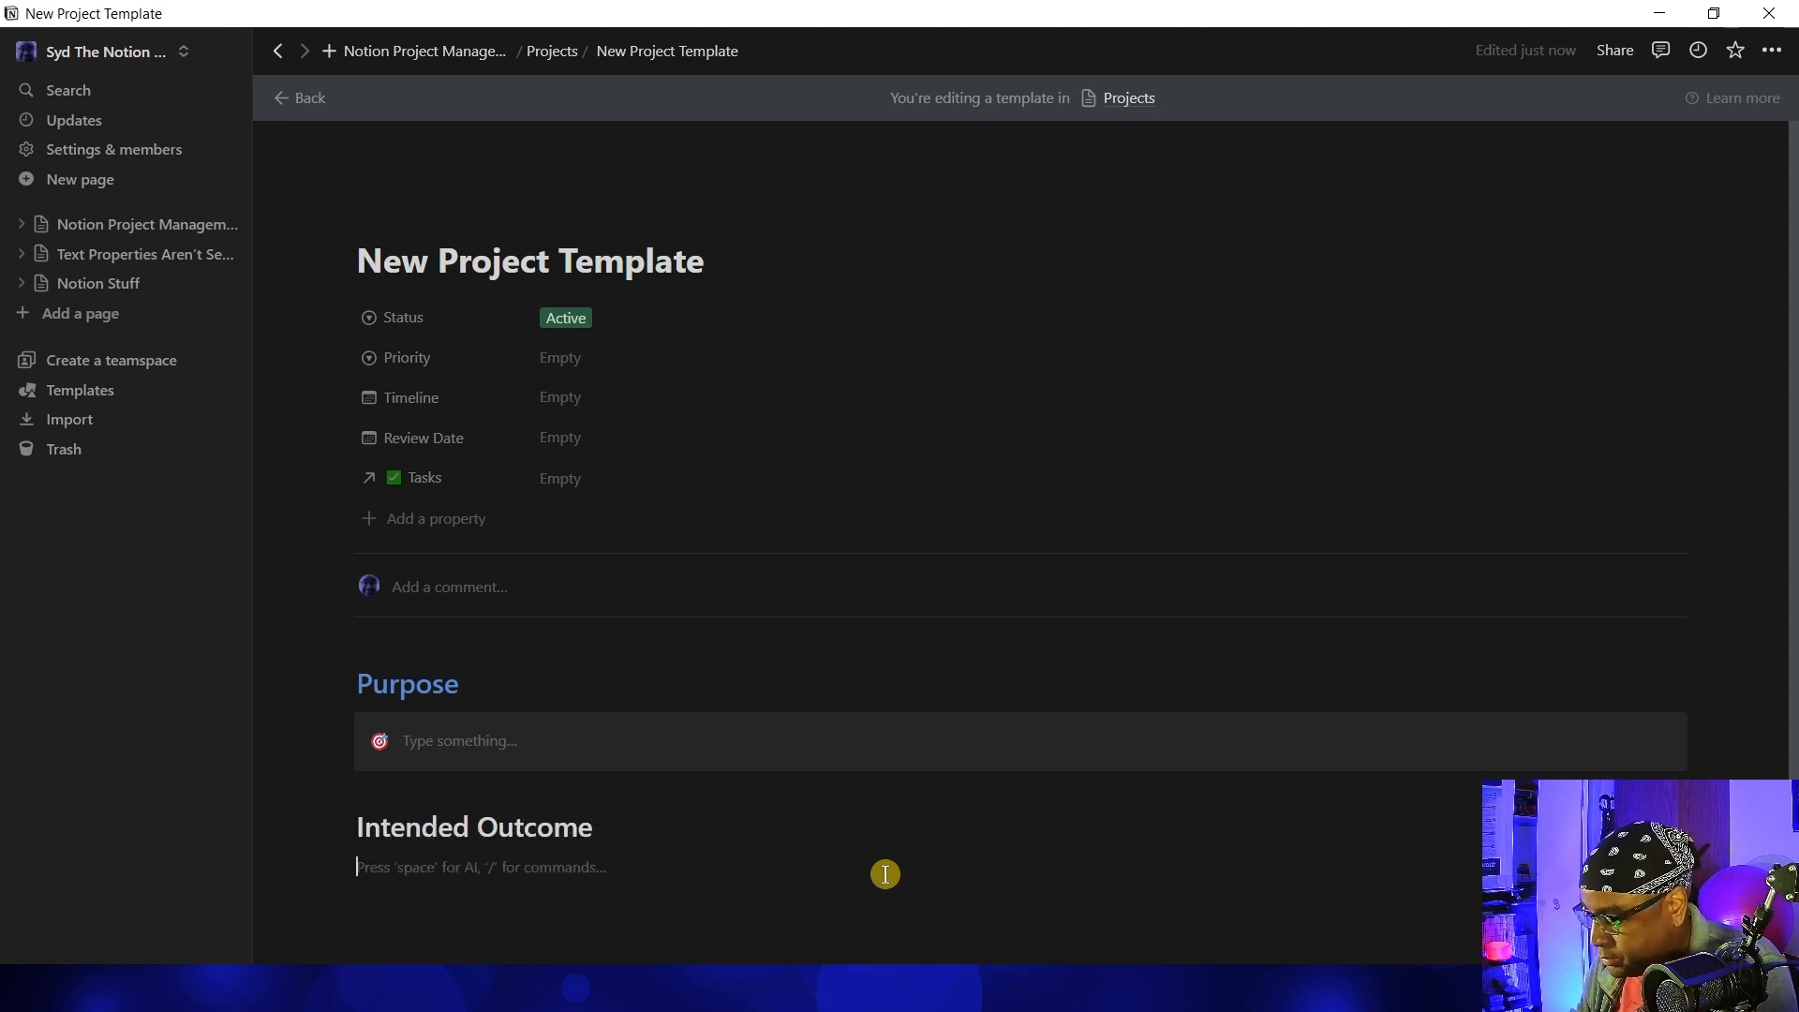
Add a level 1 heading reading Principles and place it in a second column beside Intended Outcome
type("# Princ")
type("iples")
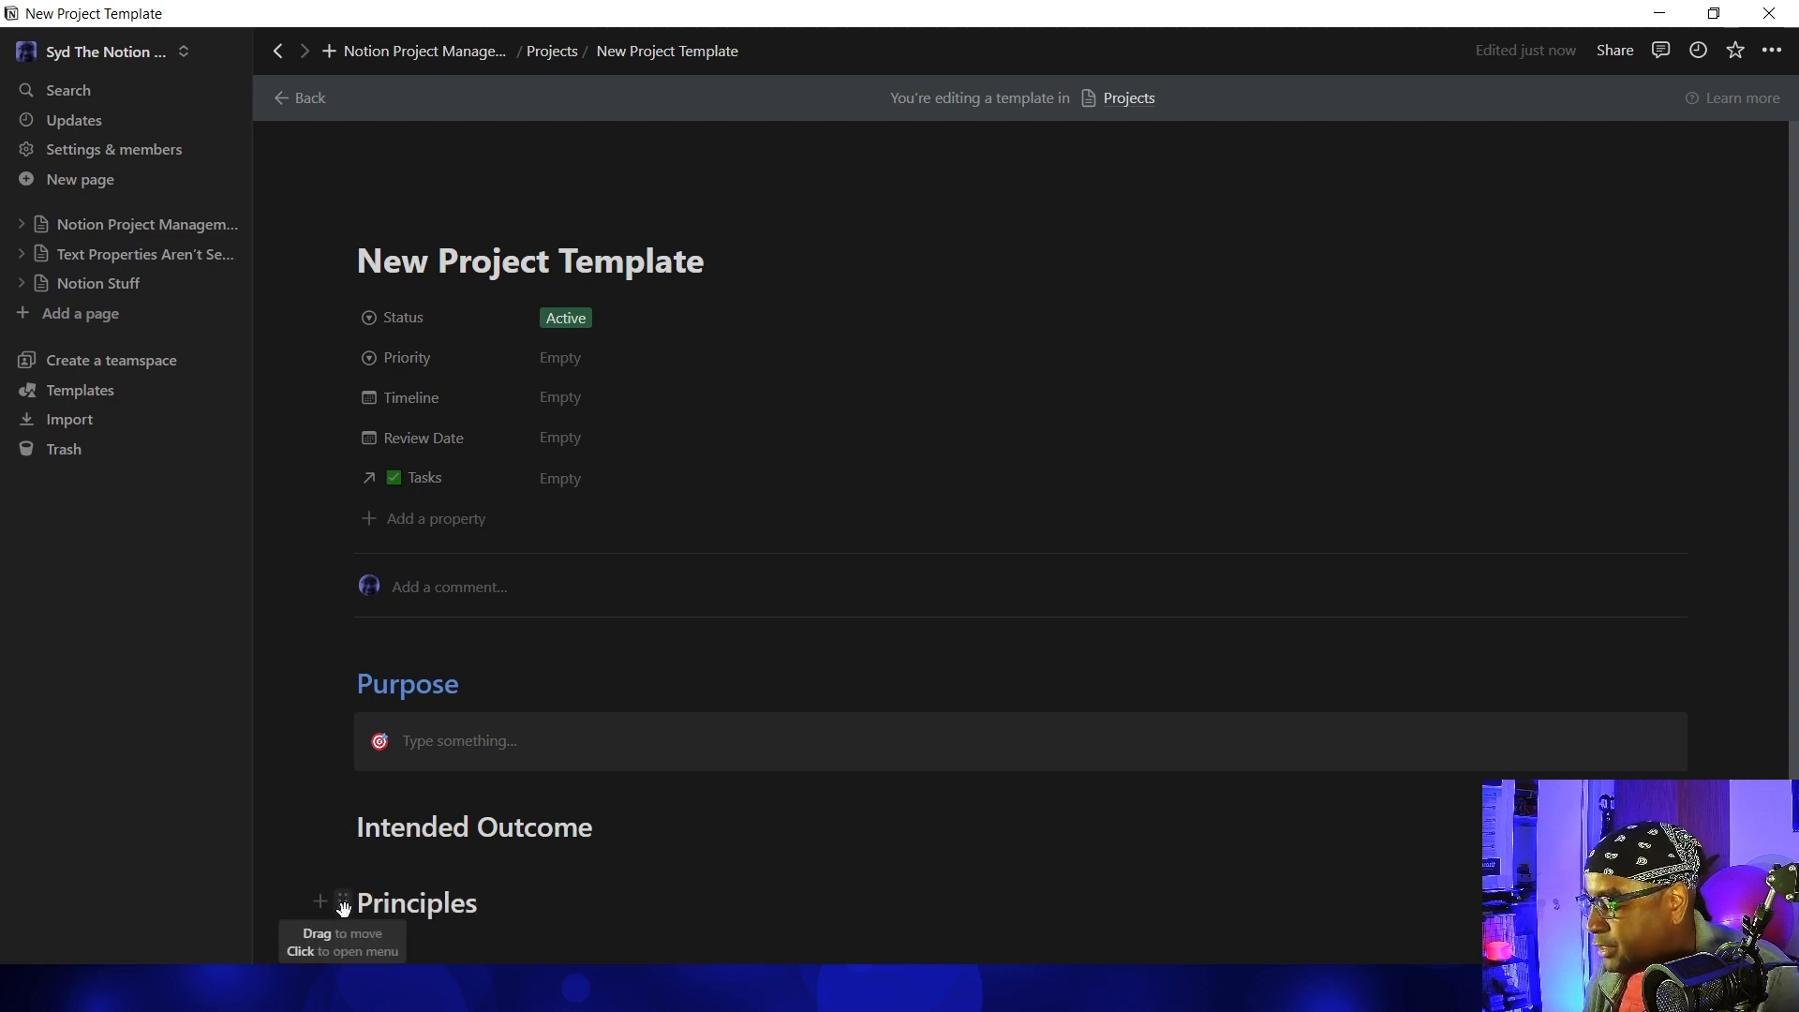
left_click_drag(343, 900, 1519, 845)
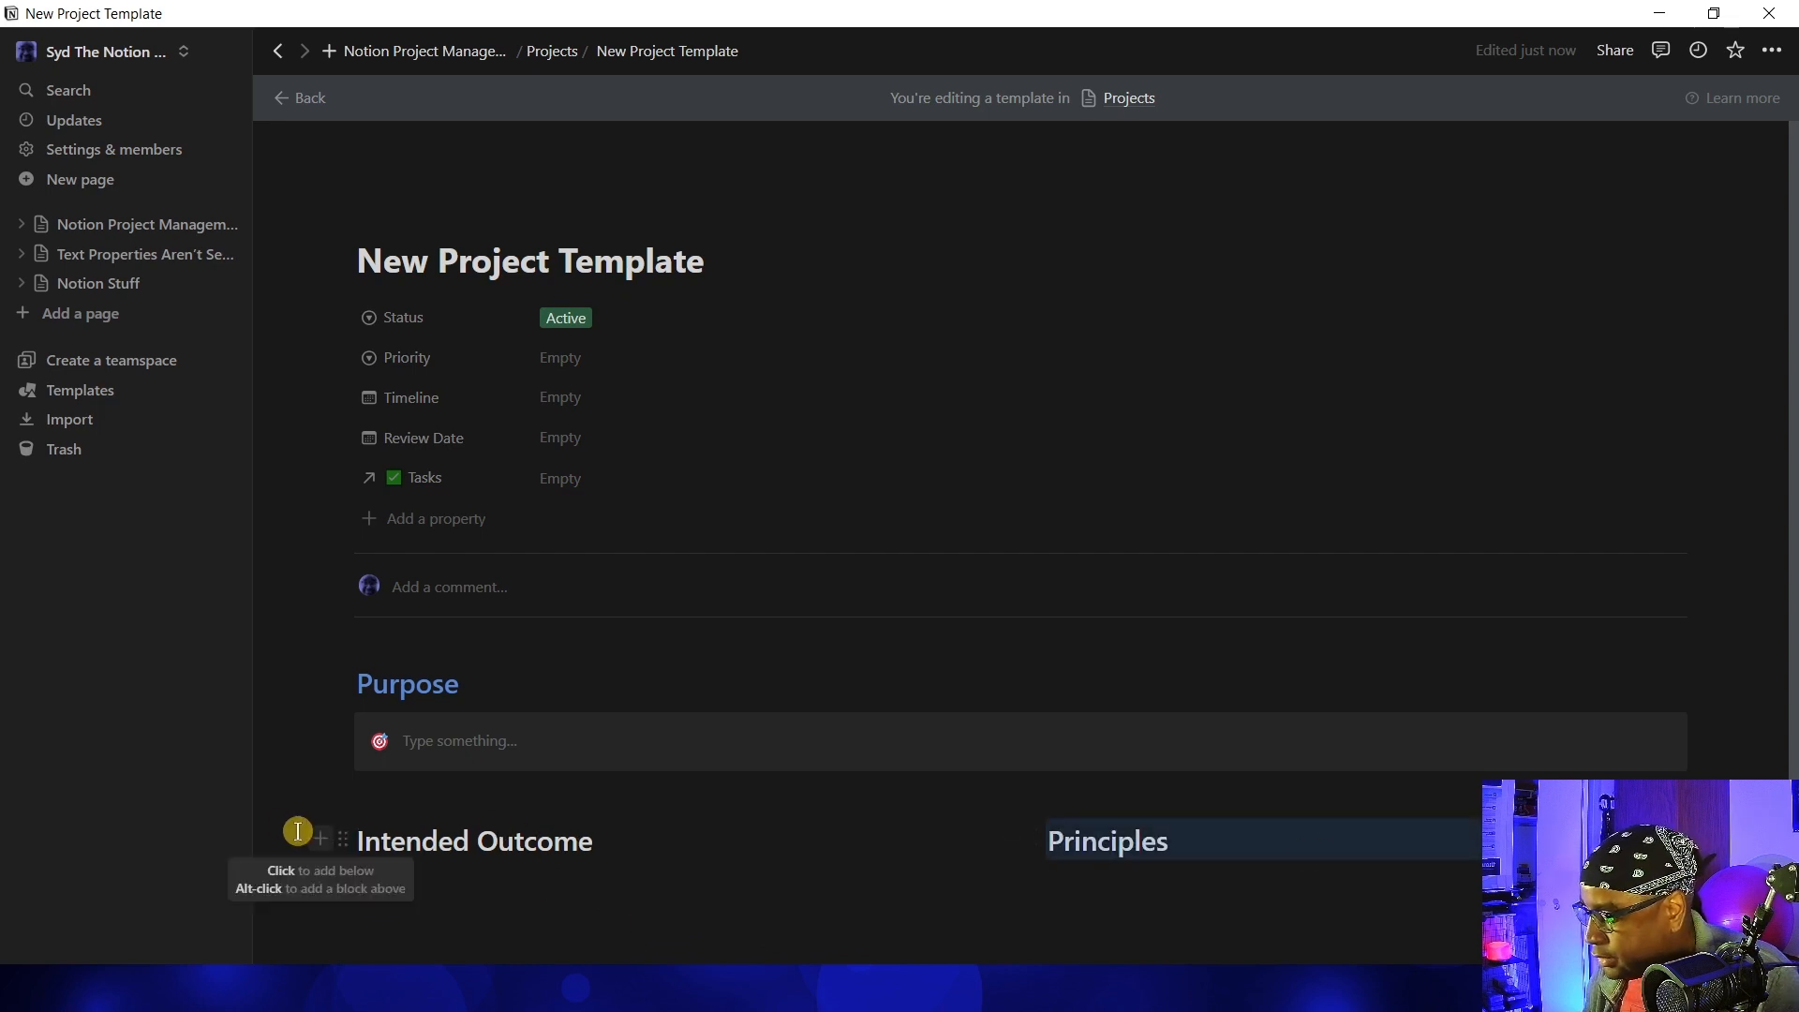
Color the text of the Intended Outcome and Principles headings blue
left_click(346, 839)
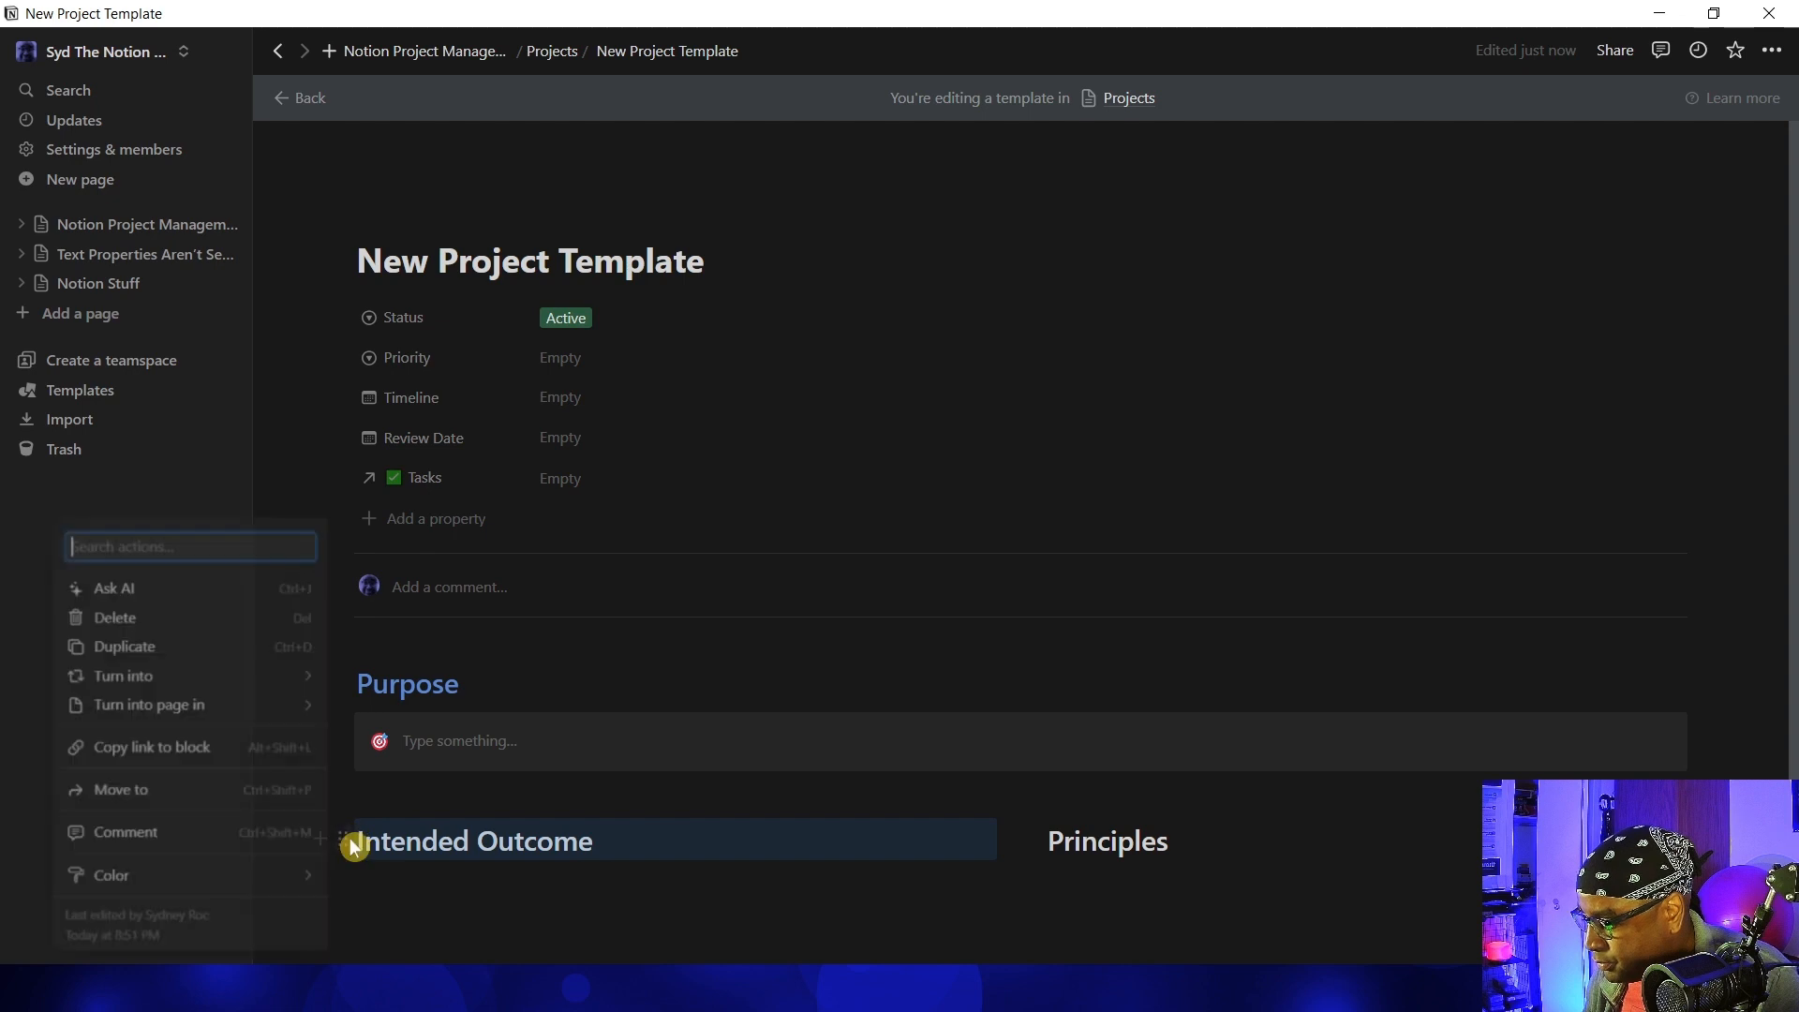
mouse_move(242, 875)
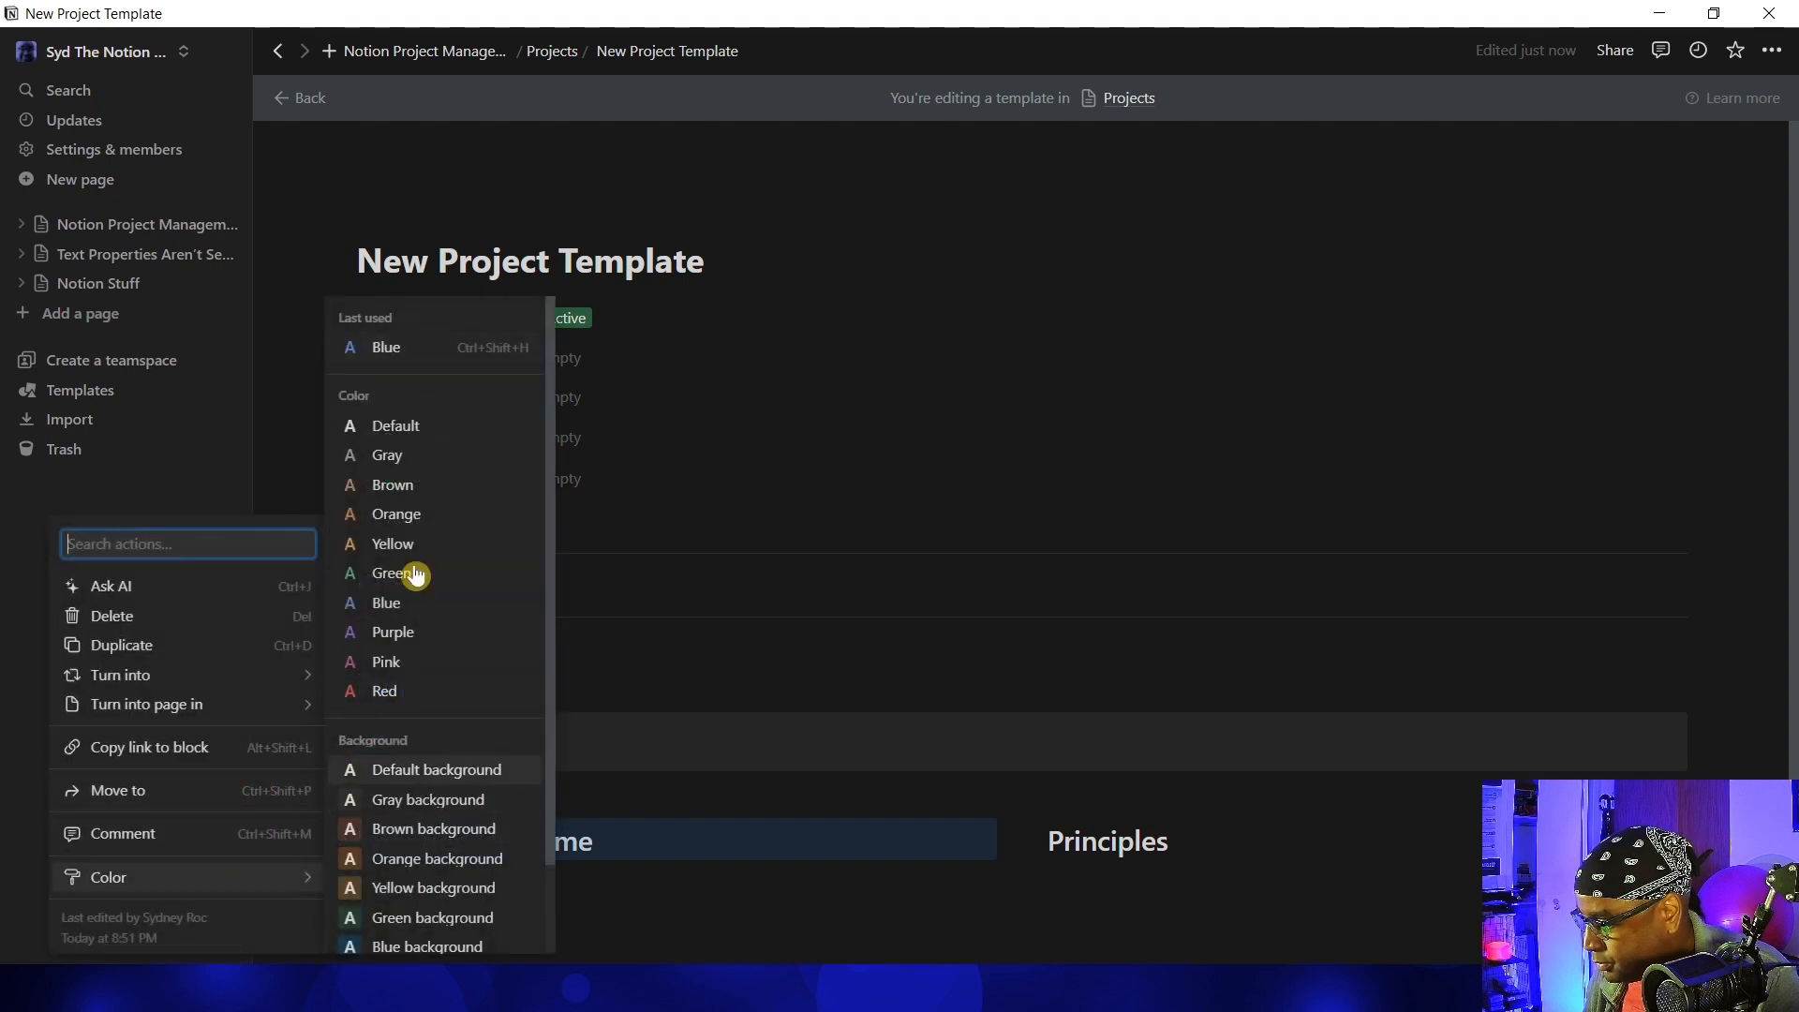
left_click(426, 348)
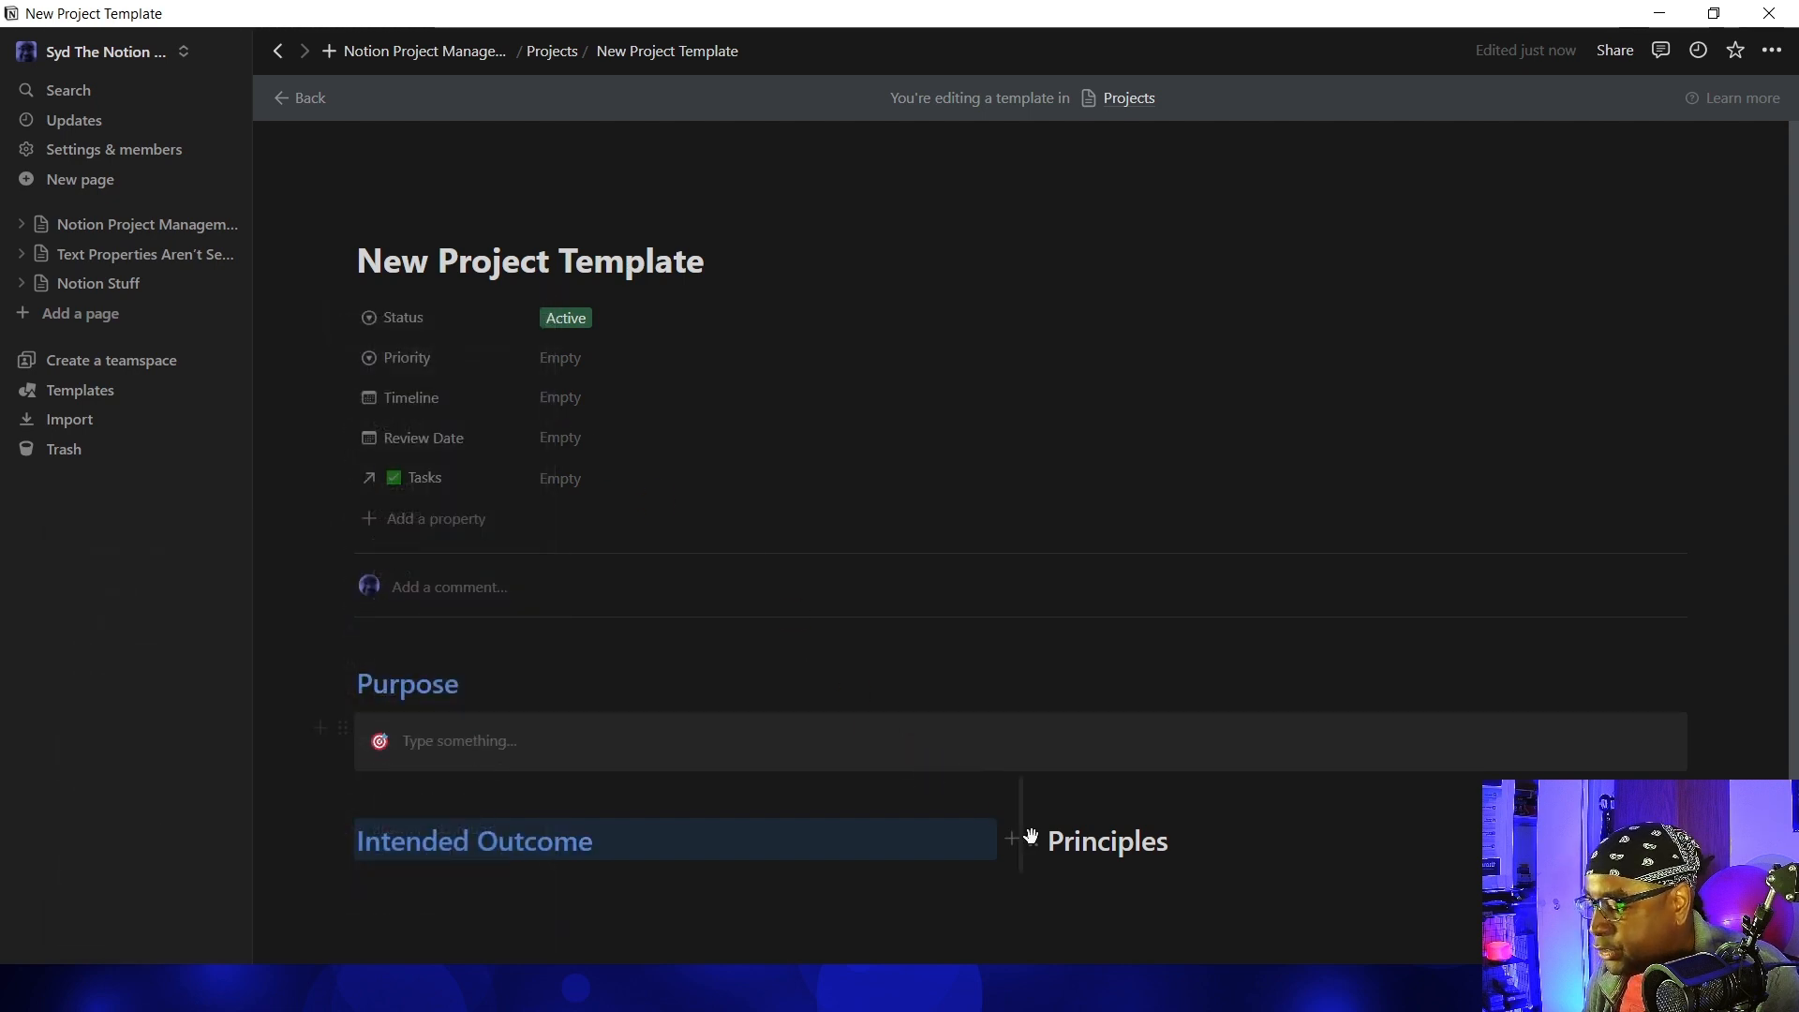
left_click(1035, 837)
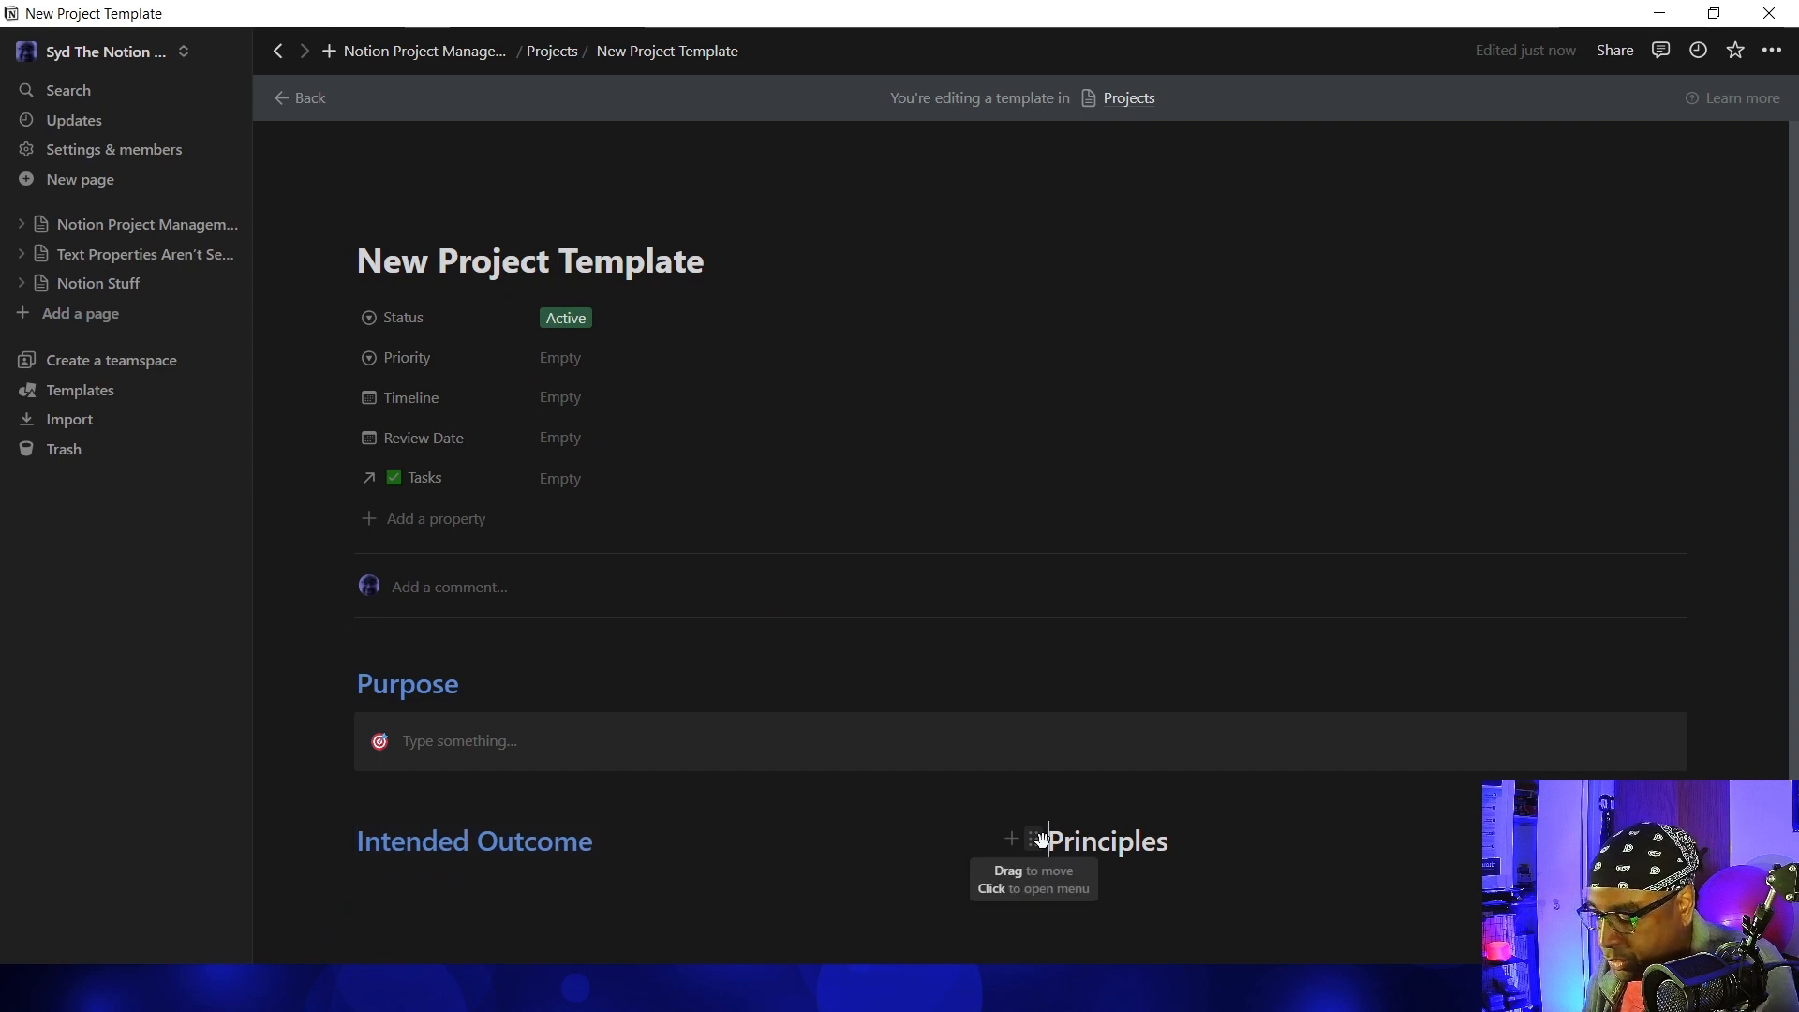
key("Escape")
Write the line "Visual description of the completed outcome" below the Intended Outcome heading
scroll(881, 674, "down", 2)
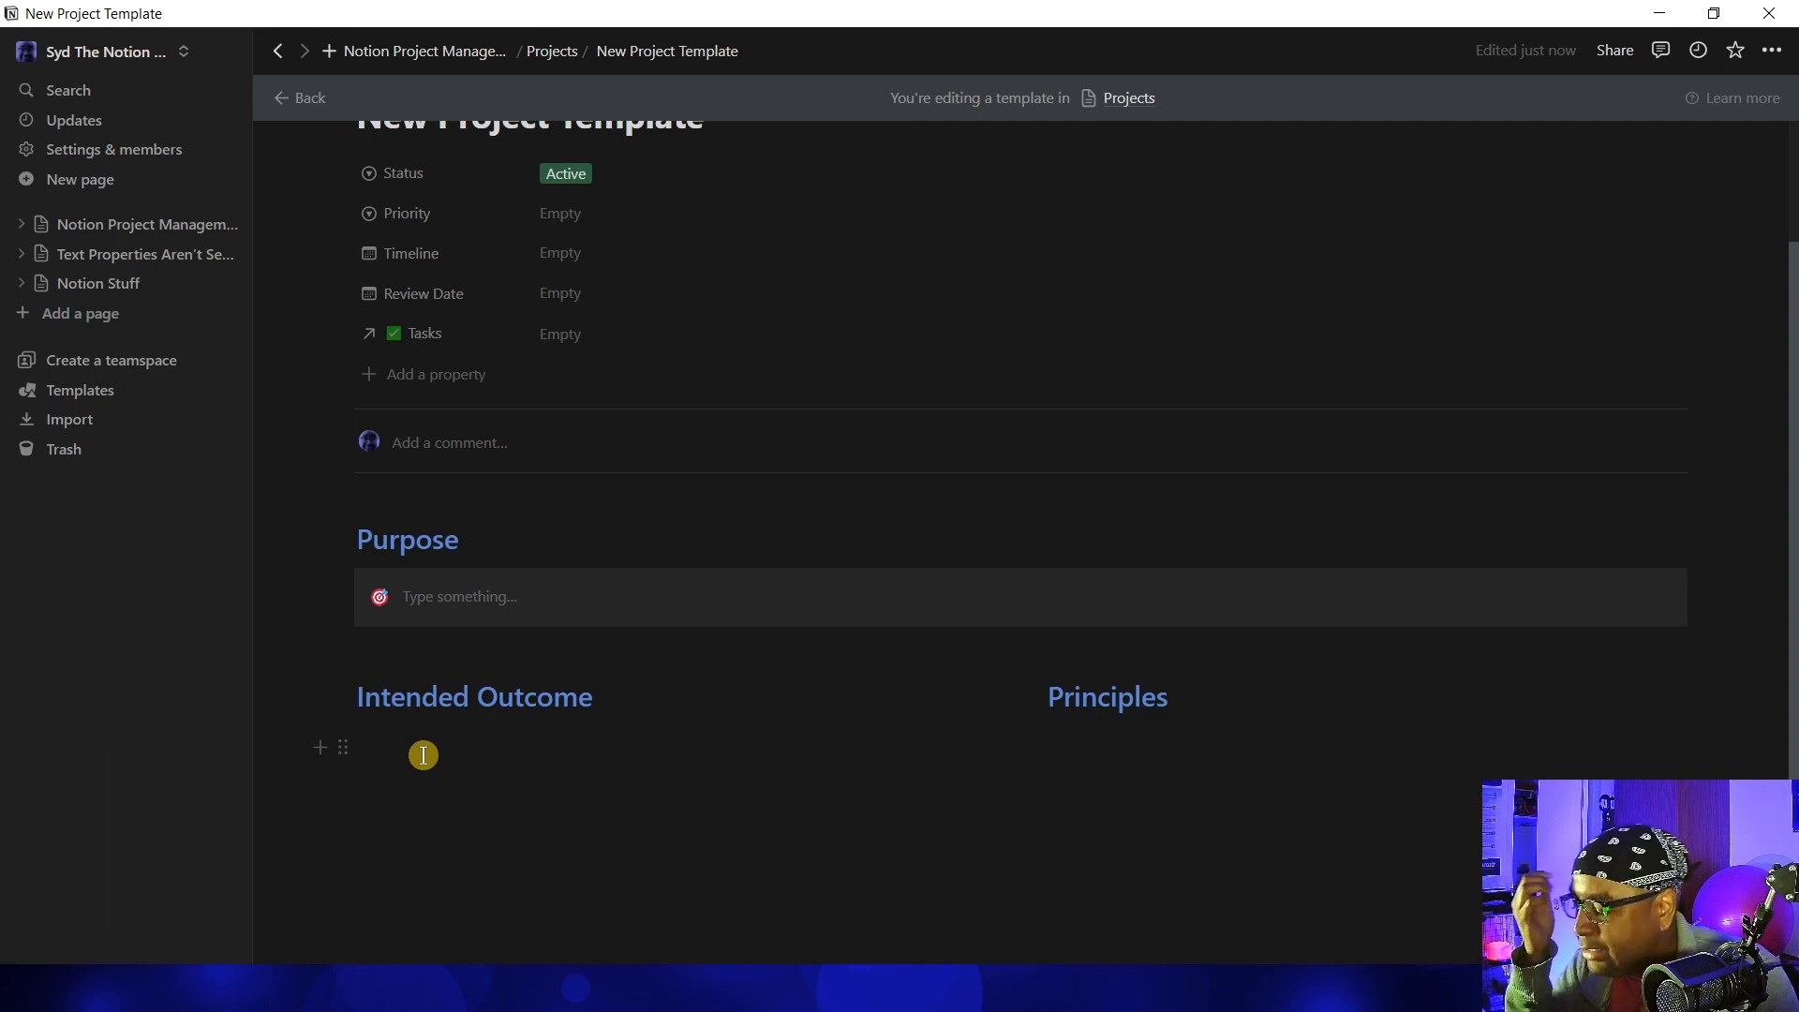
left_click(424, 756)
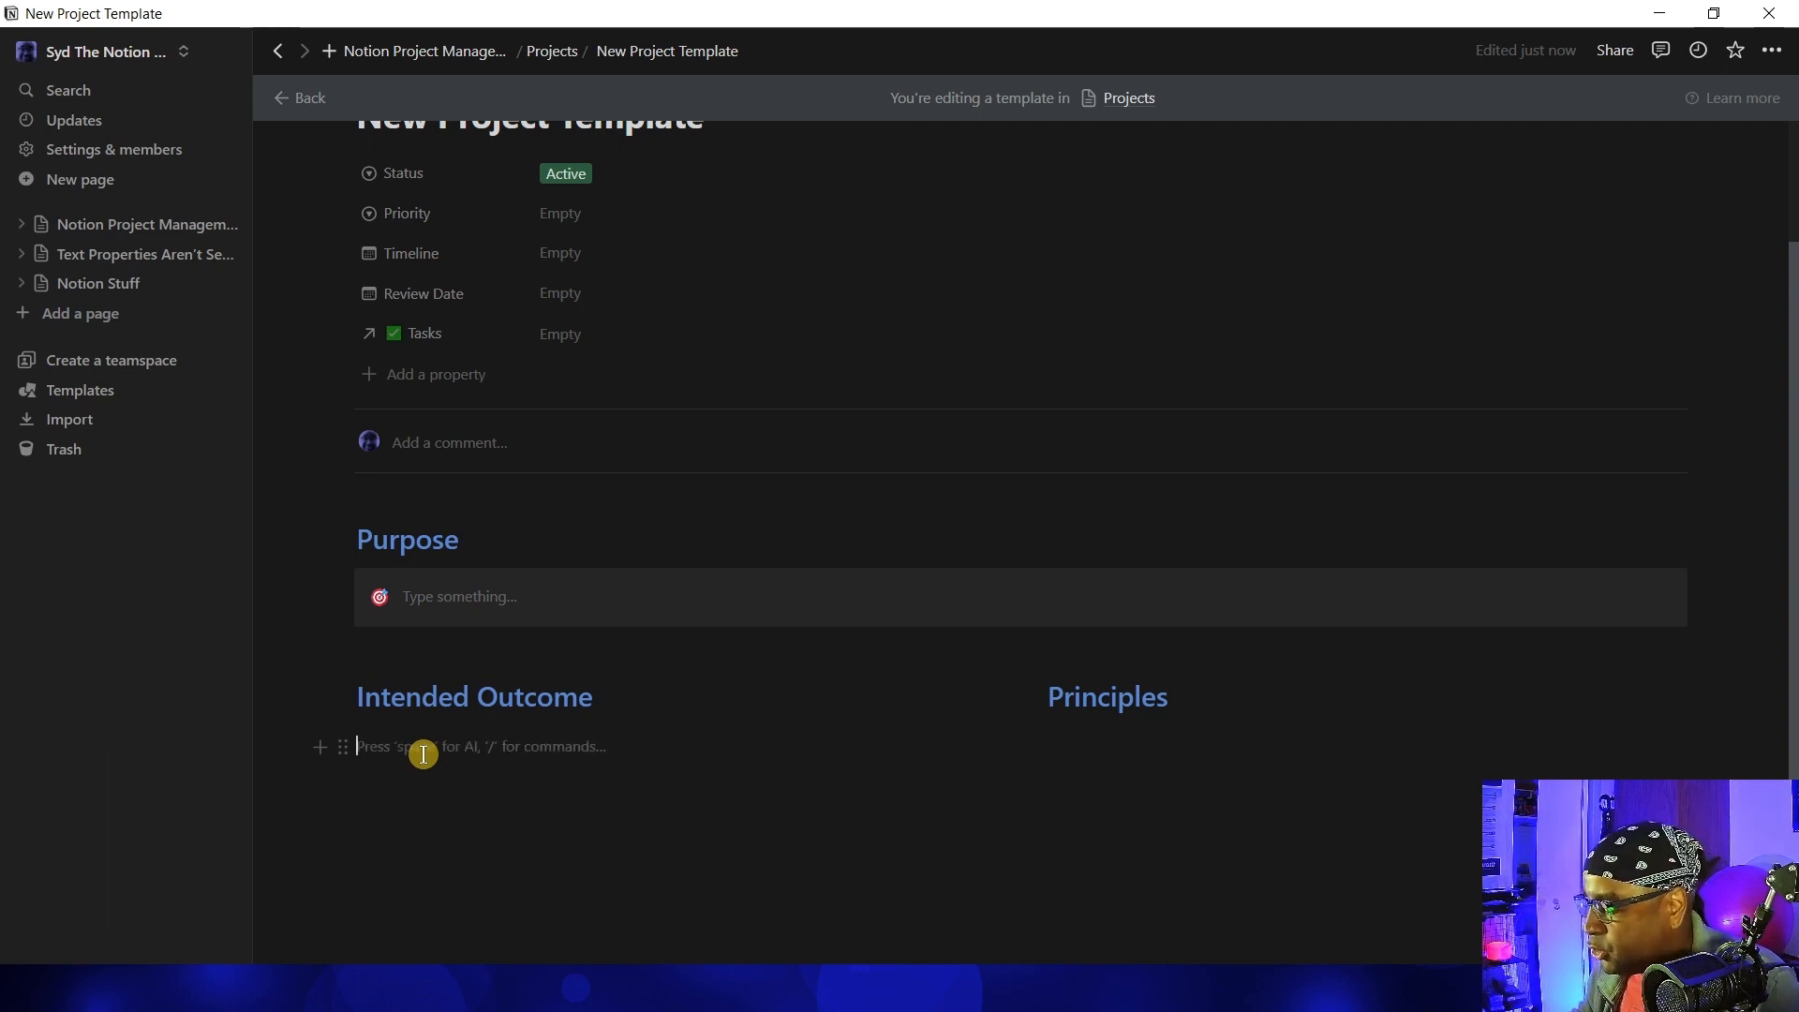
type("Visual description of the completed outcome")
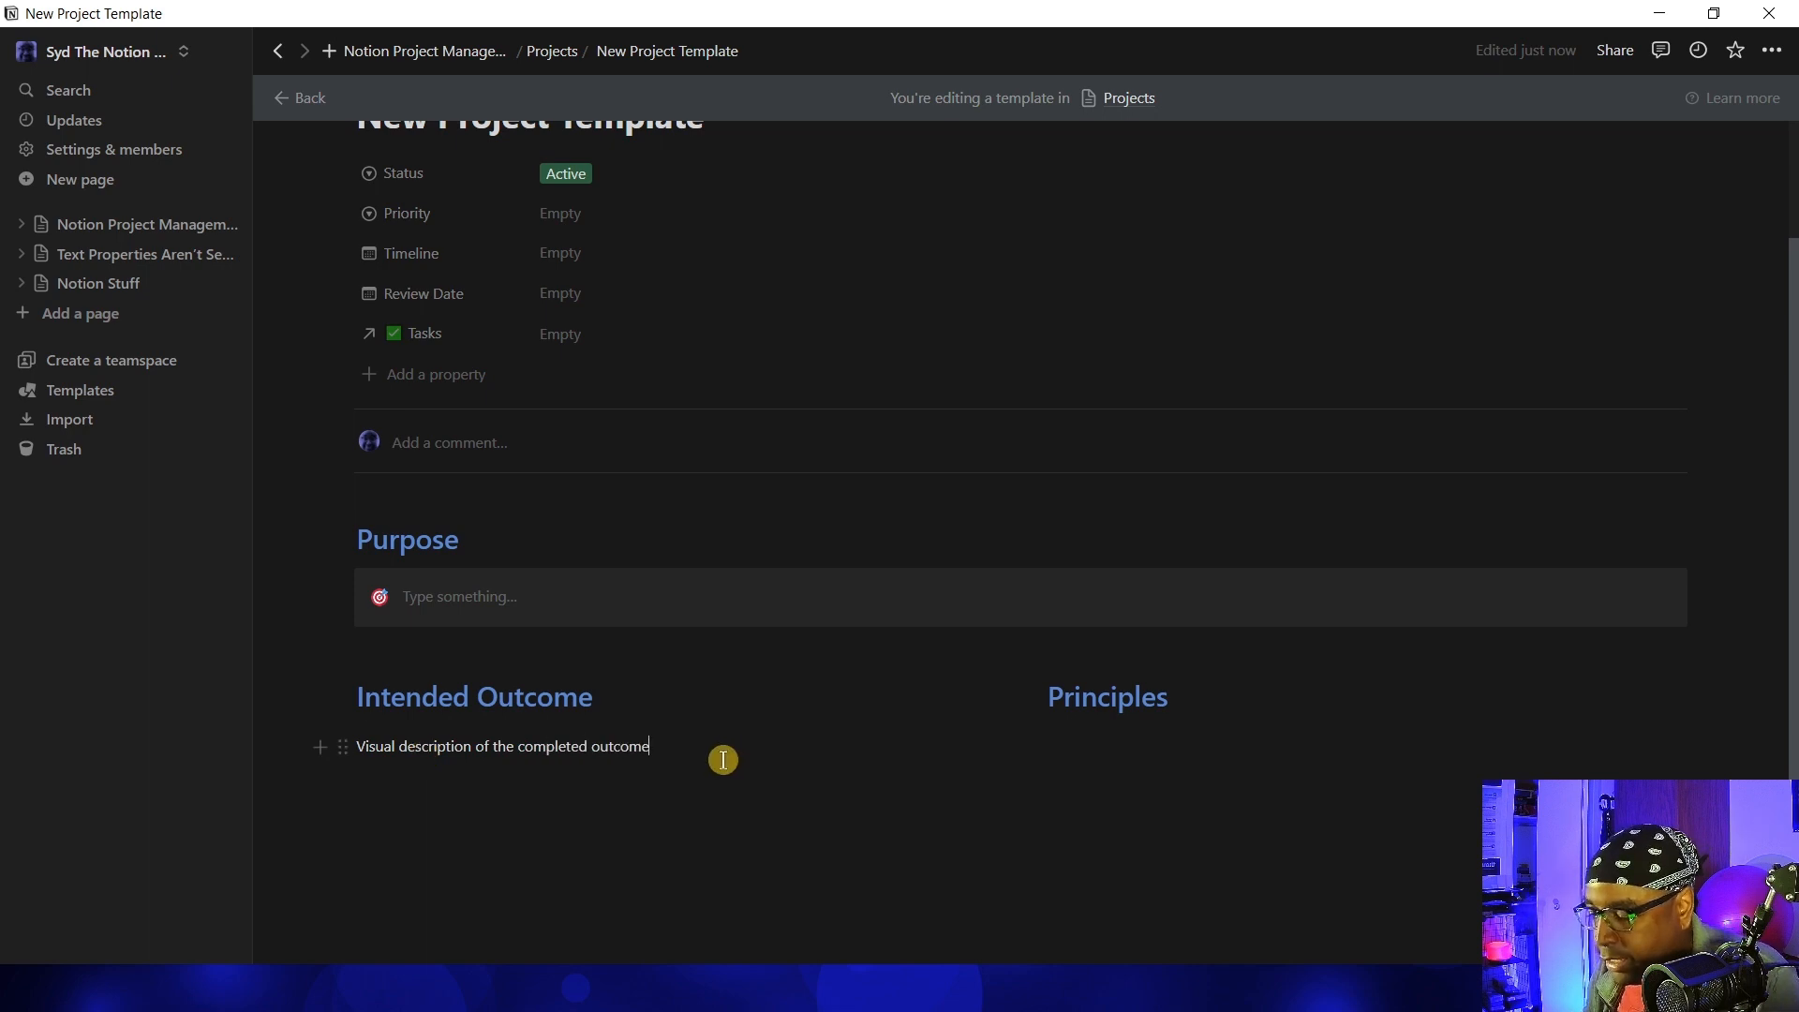
Move the description line into the Intended Outcome column and write "Parameters and constraints to reach the intended outcome." under Principles
left_click(1206, 693)
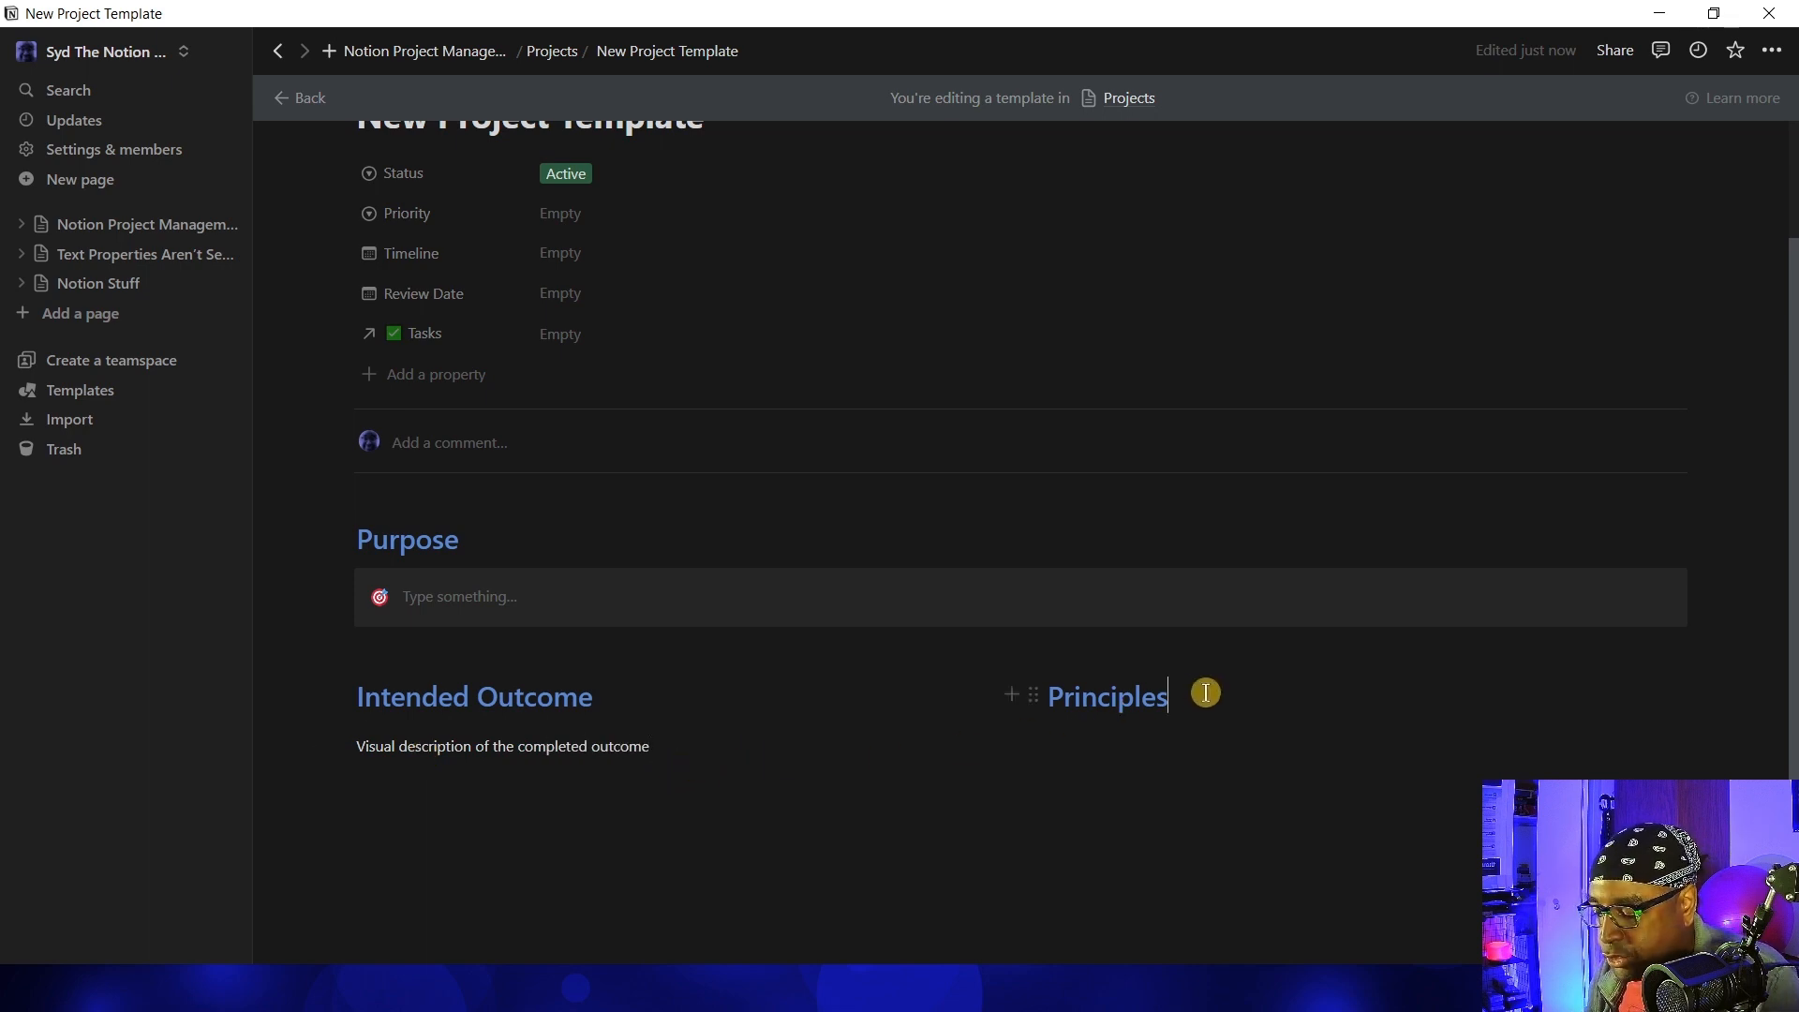
key("Return")
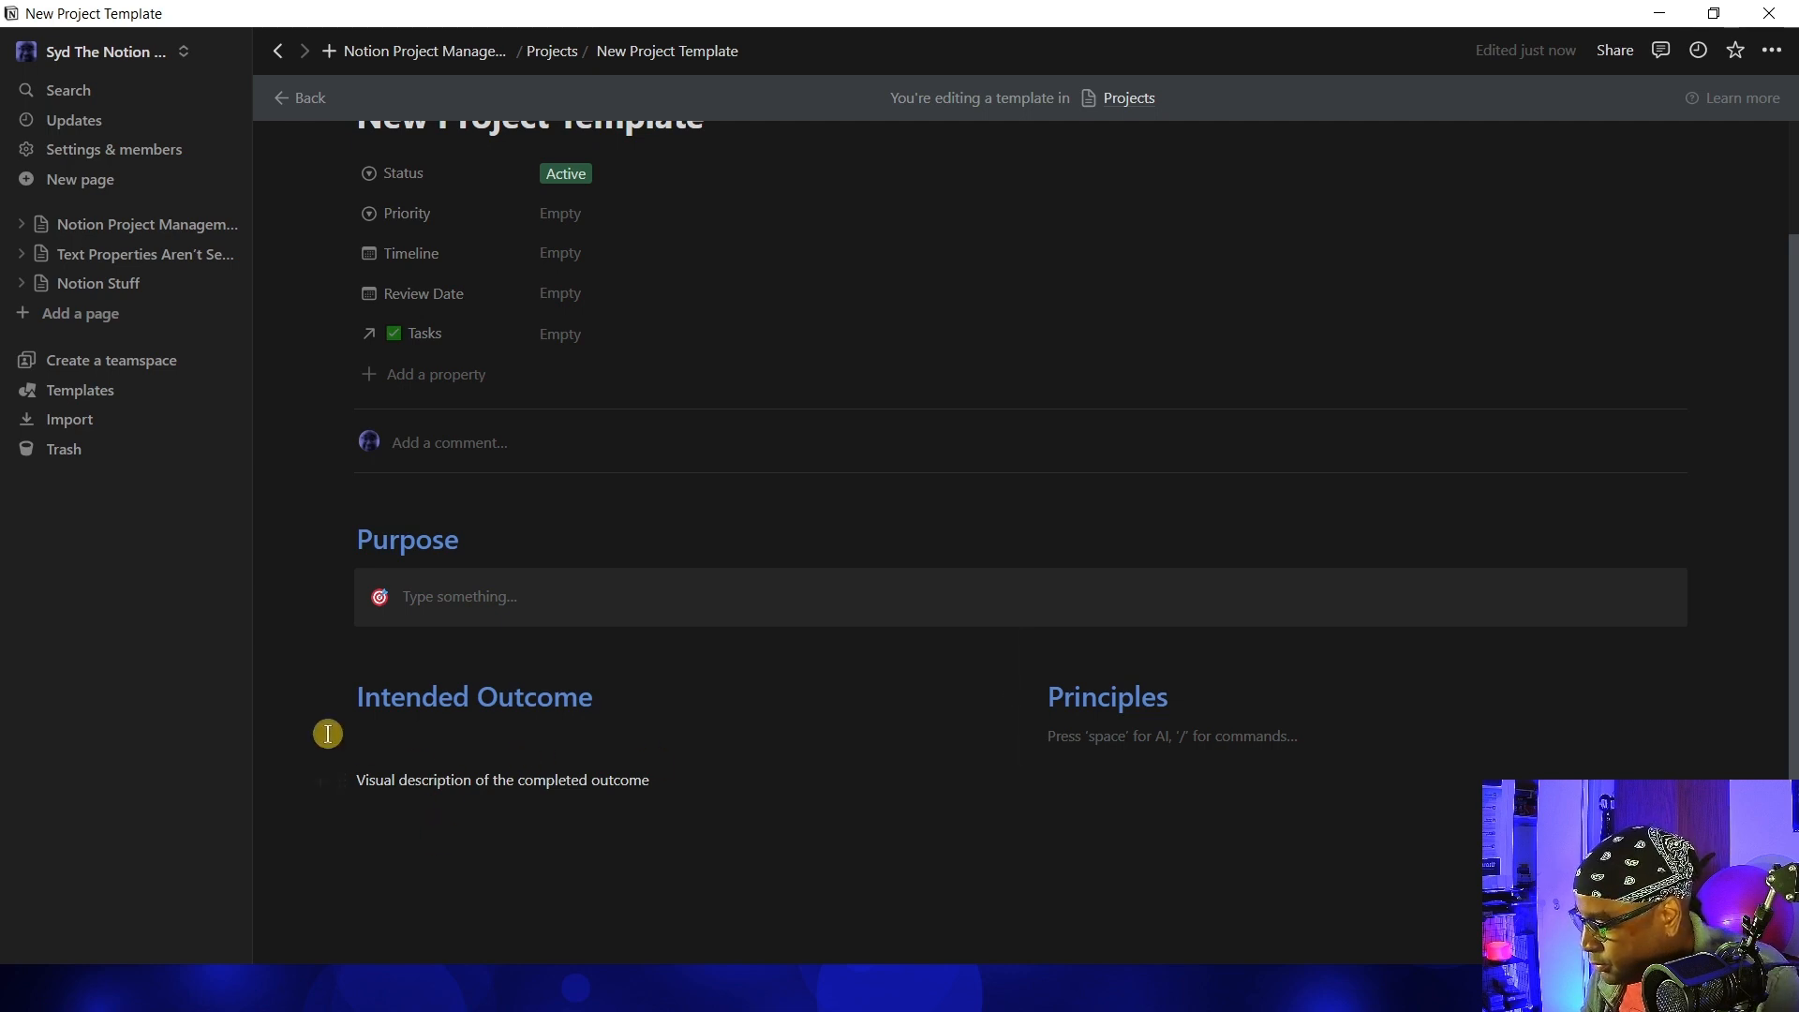
left_click_drag(352, 767, 346, 709)
left_click(1132, 739)
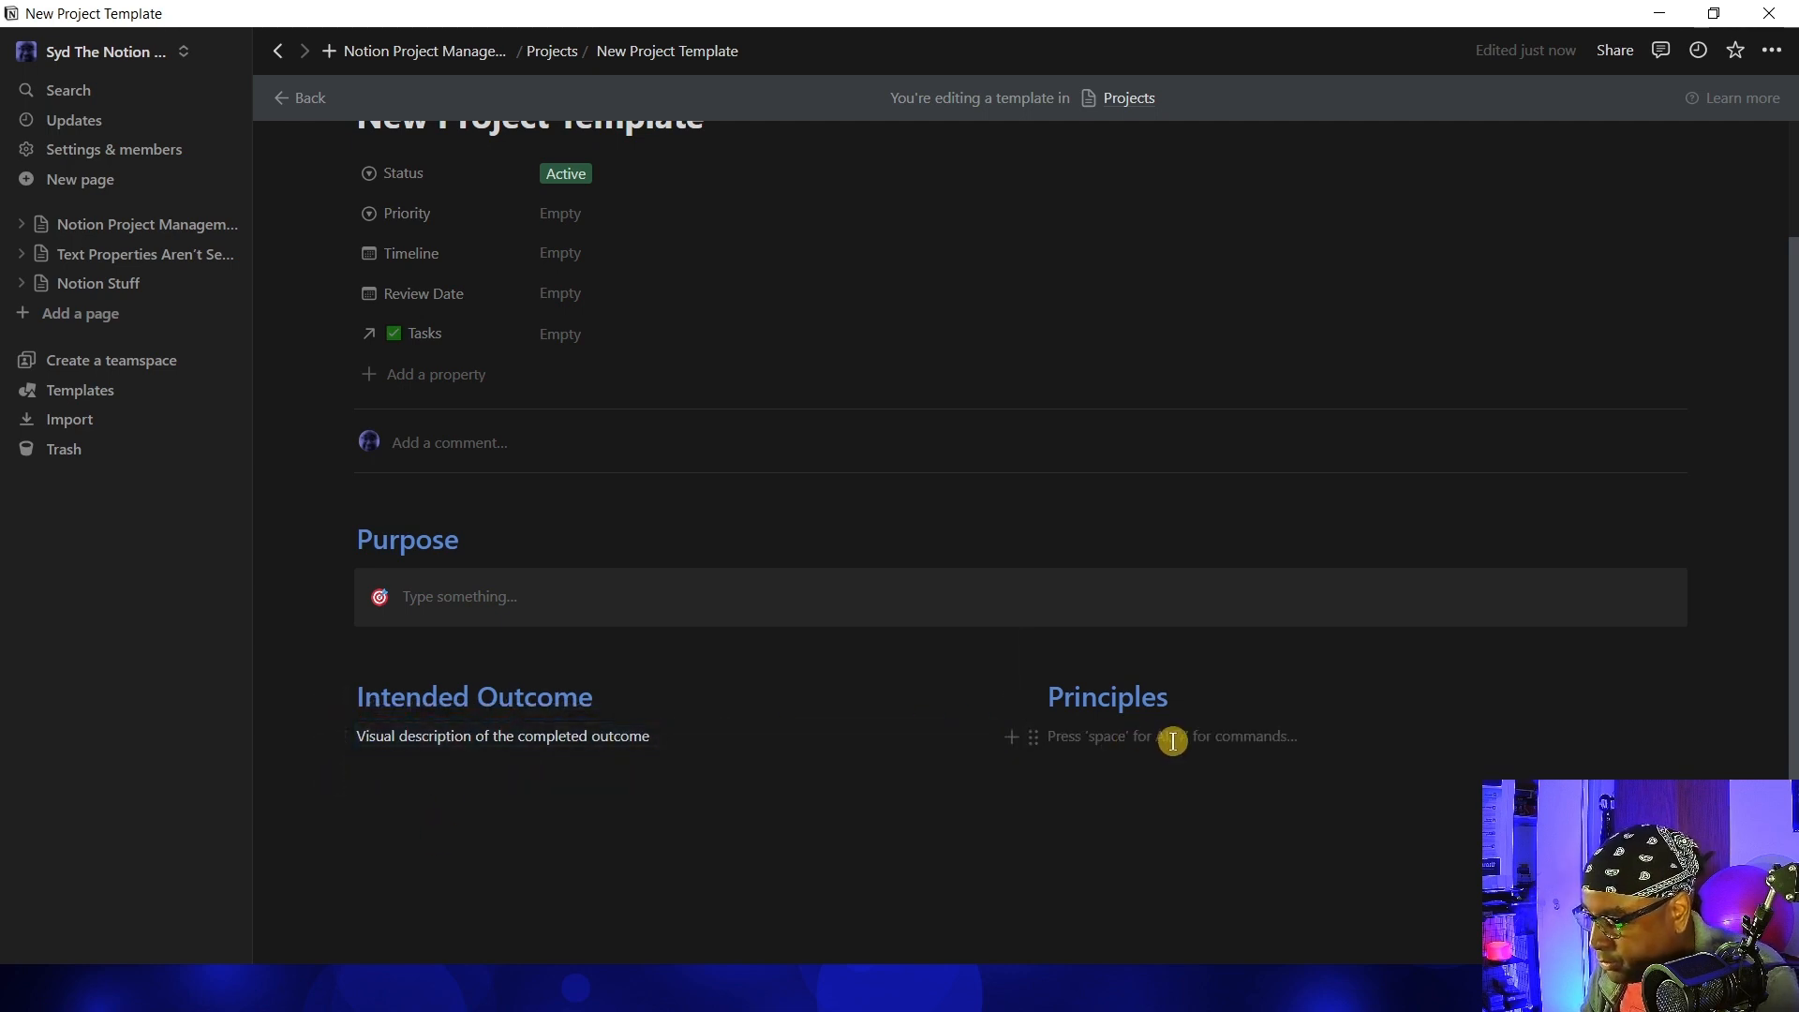
type("Parameters and constraints ")
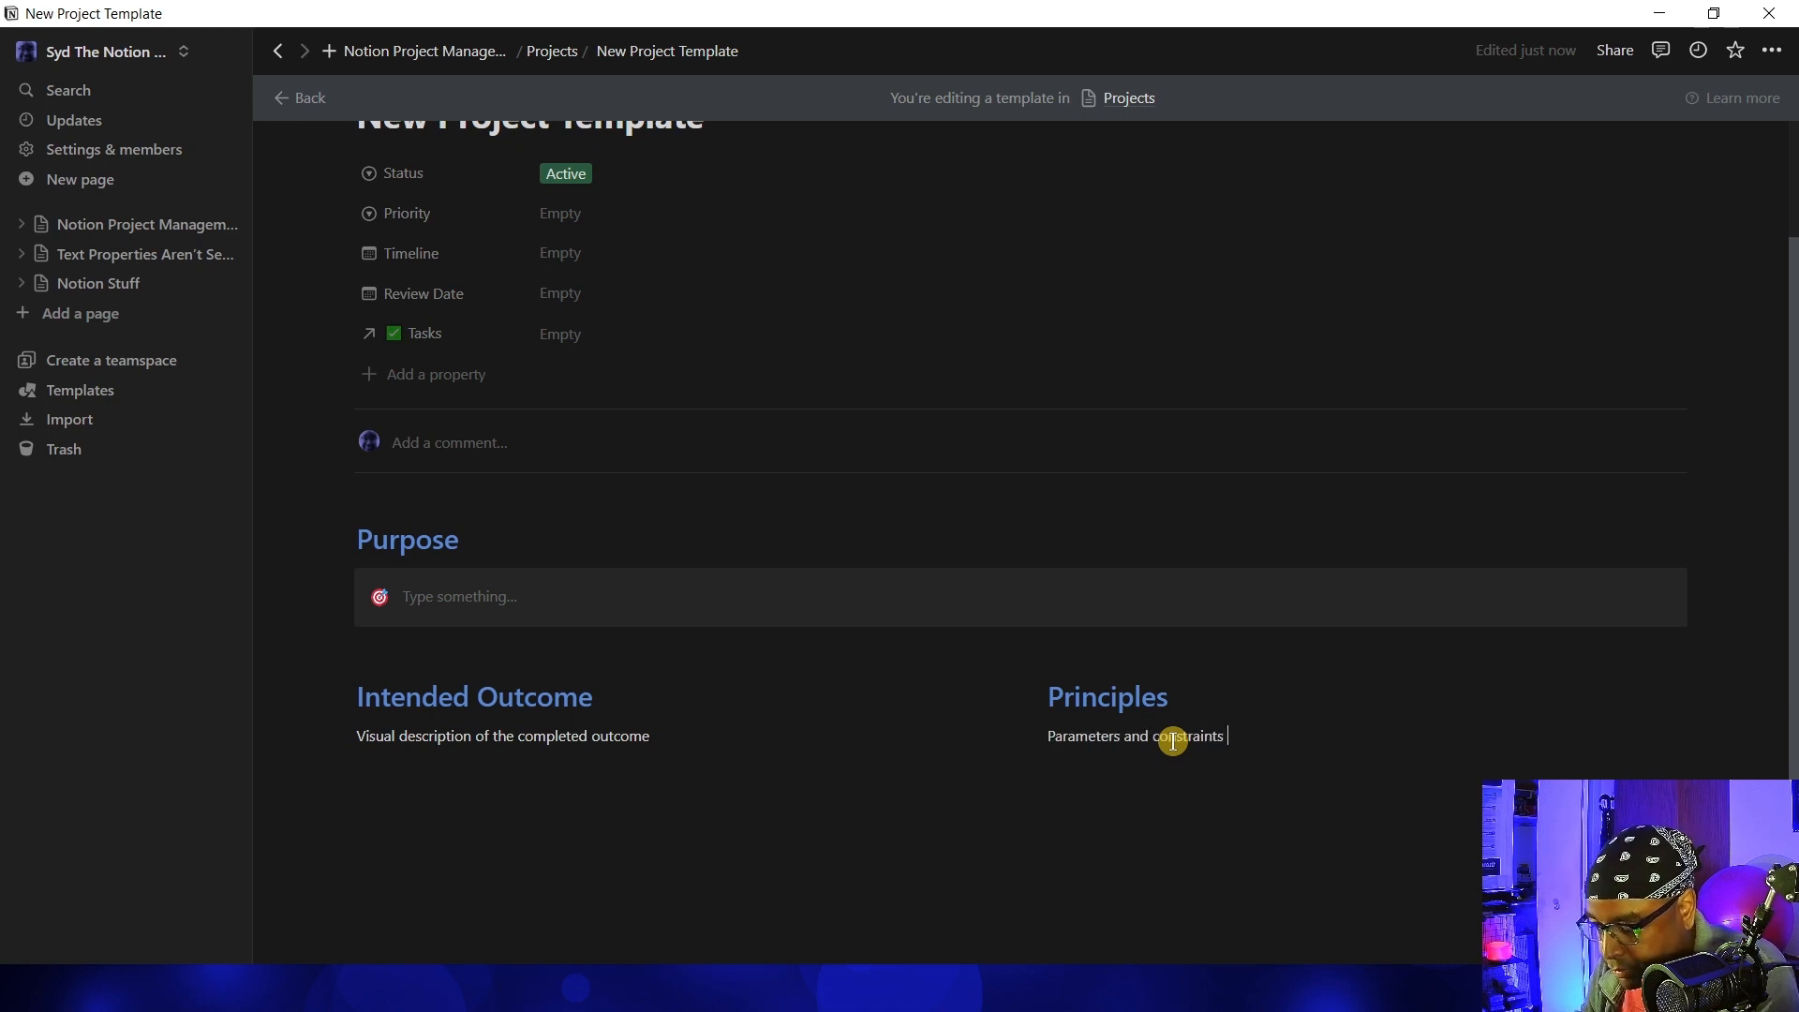
type("to reach the intended outcome.")
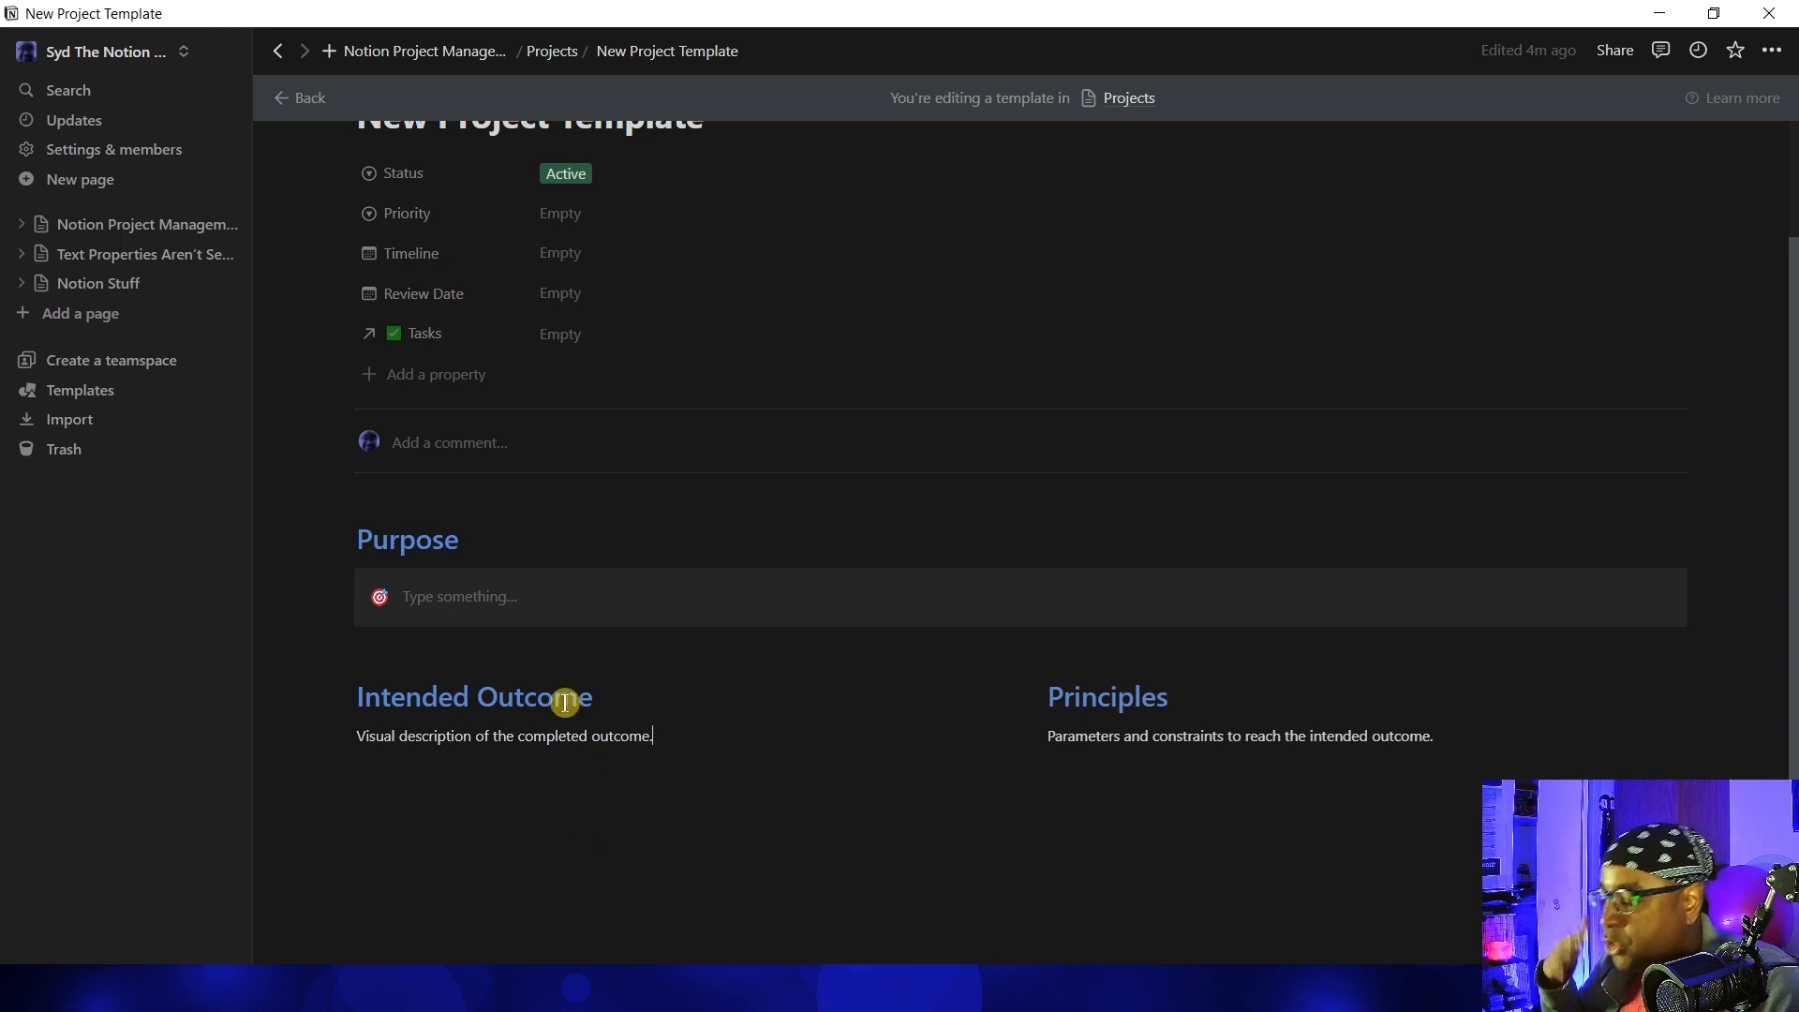
Insert a level 1 heading reading Brainstorming directly below the Purpose heading
left_click(518, 553)
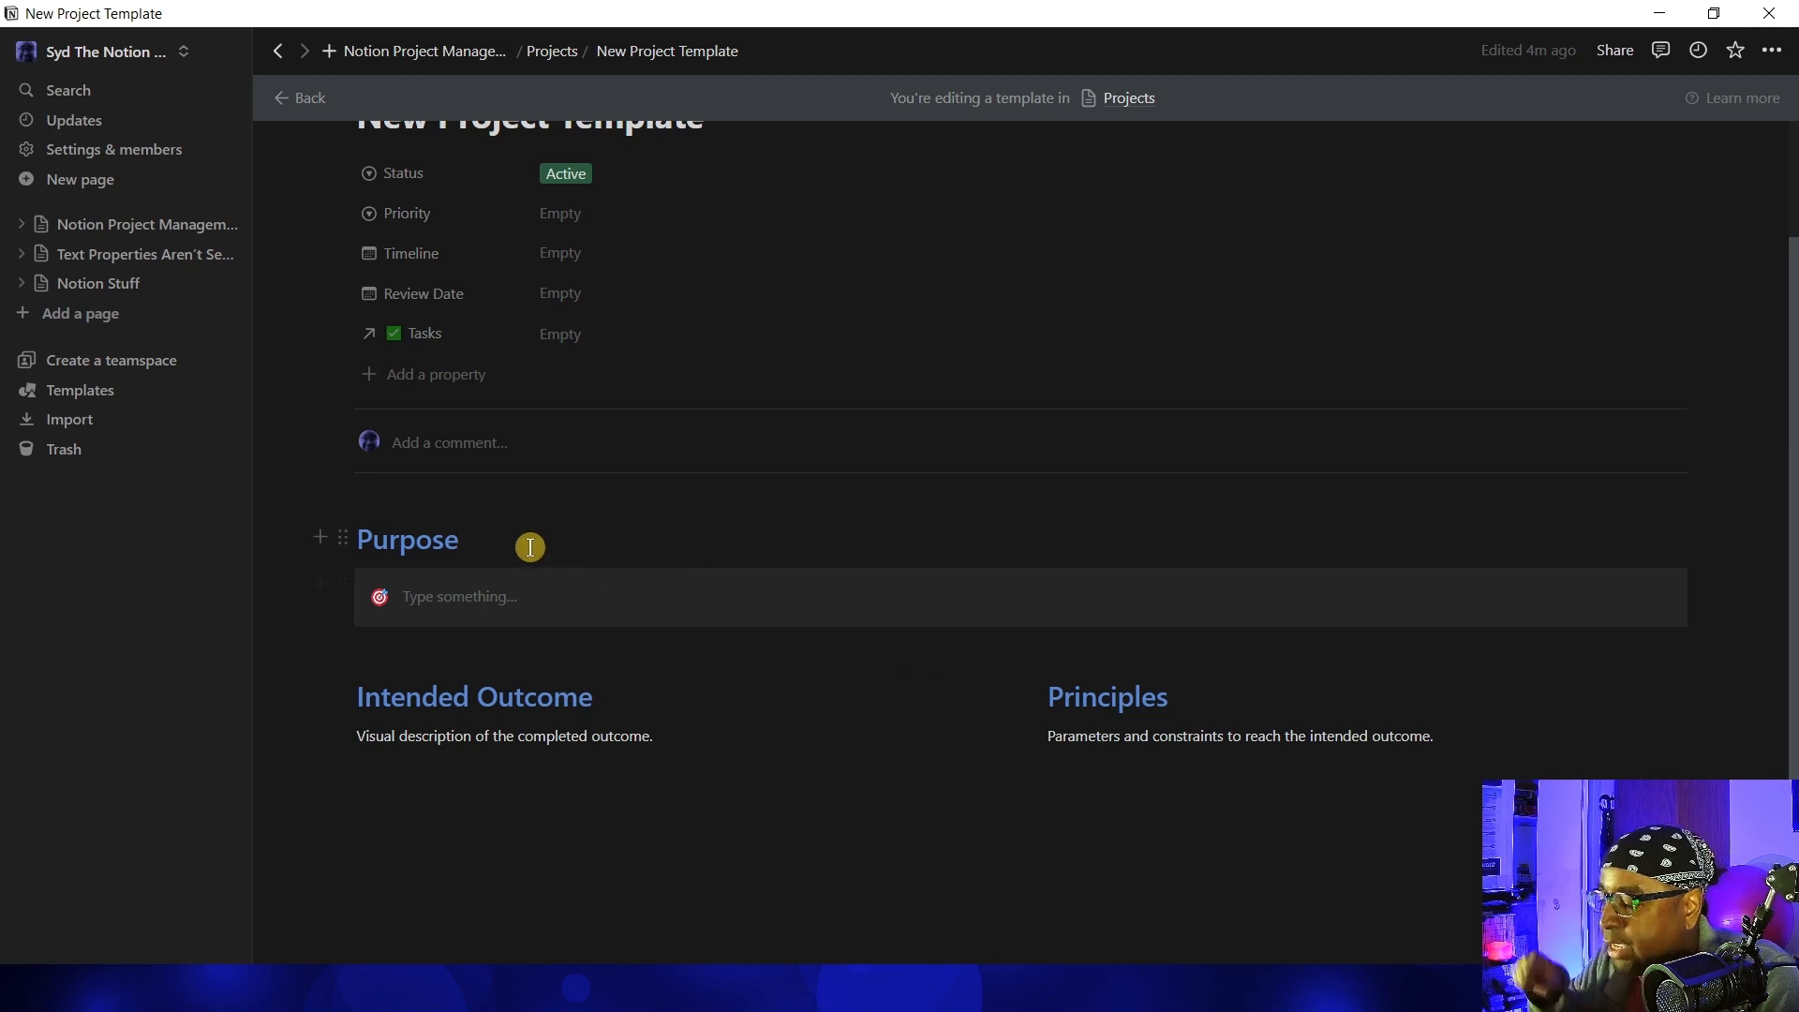
key("Return")
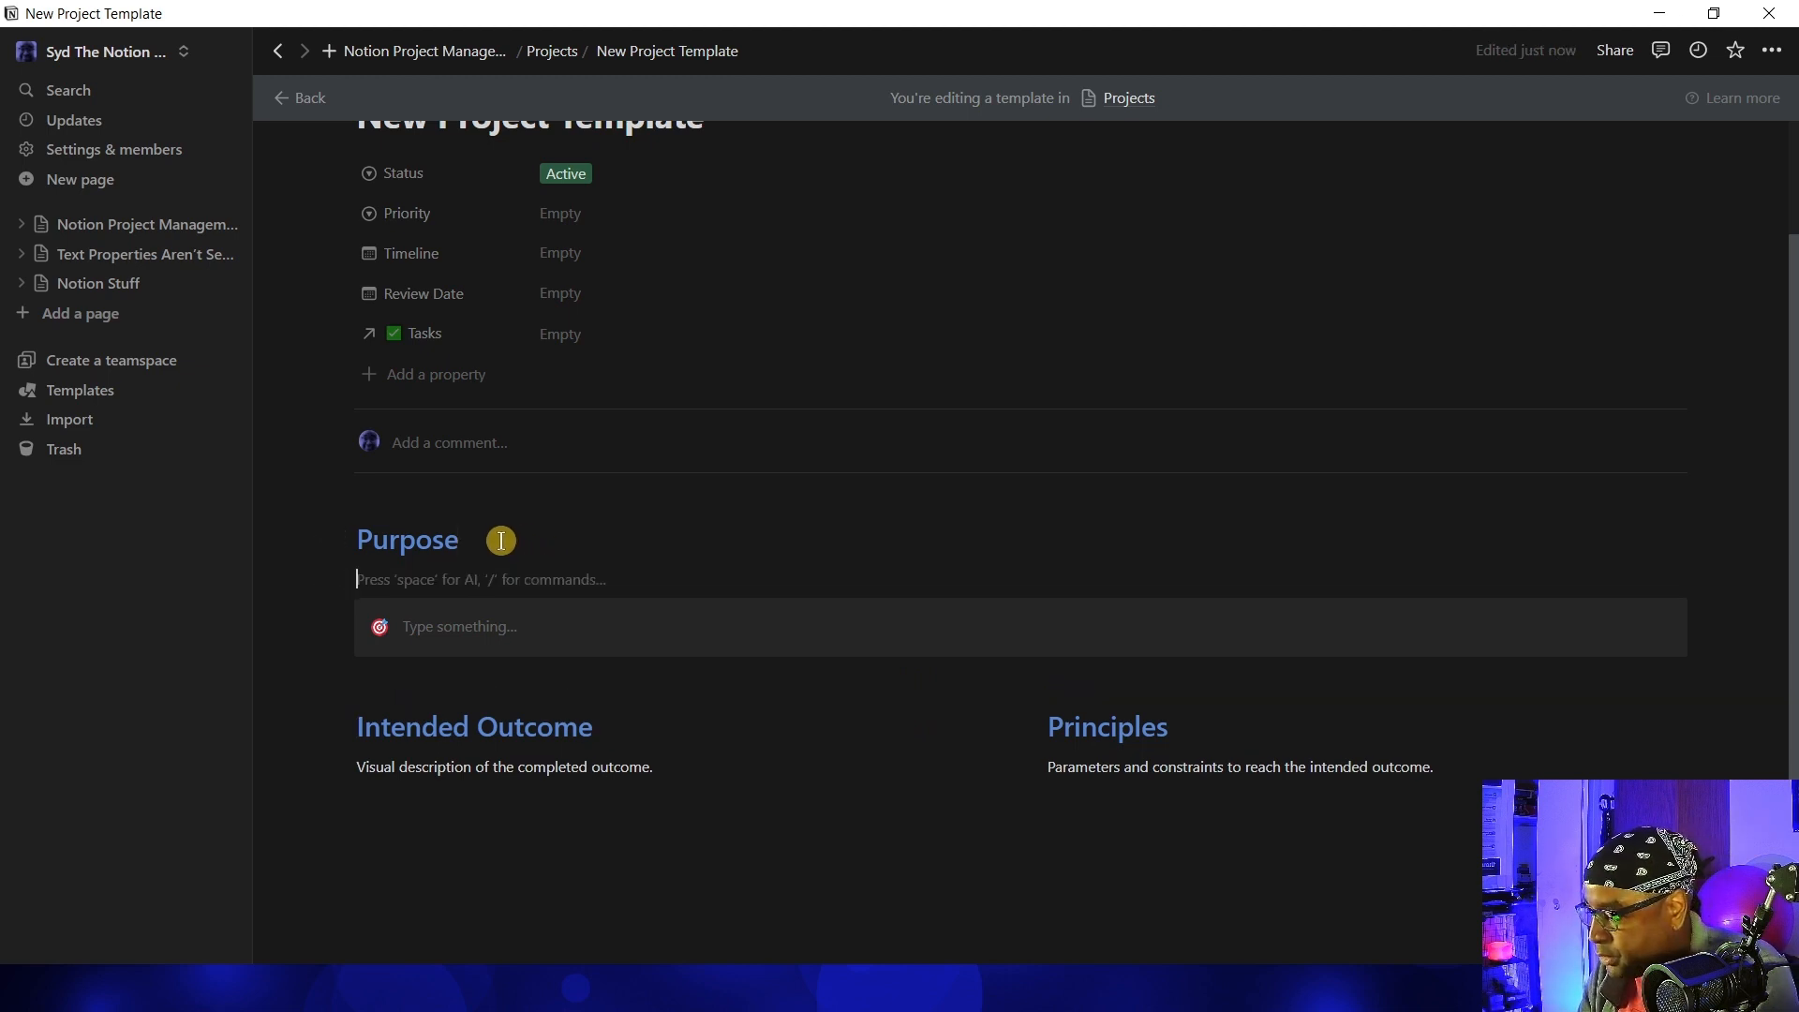
type("# B")
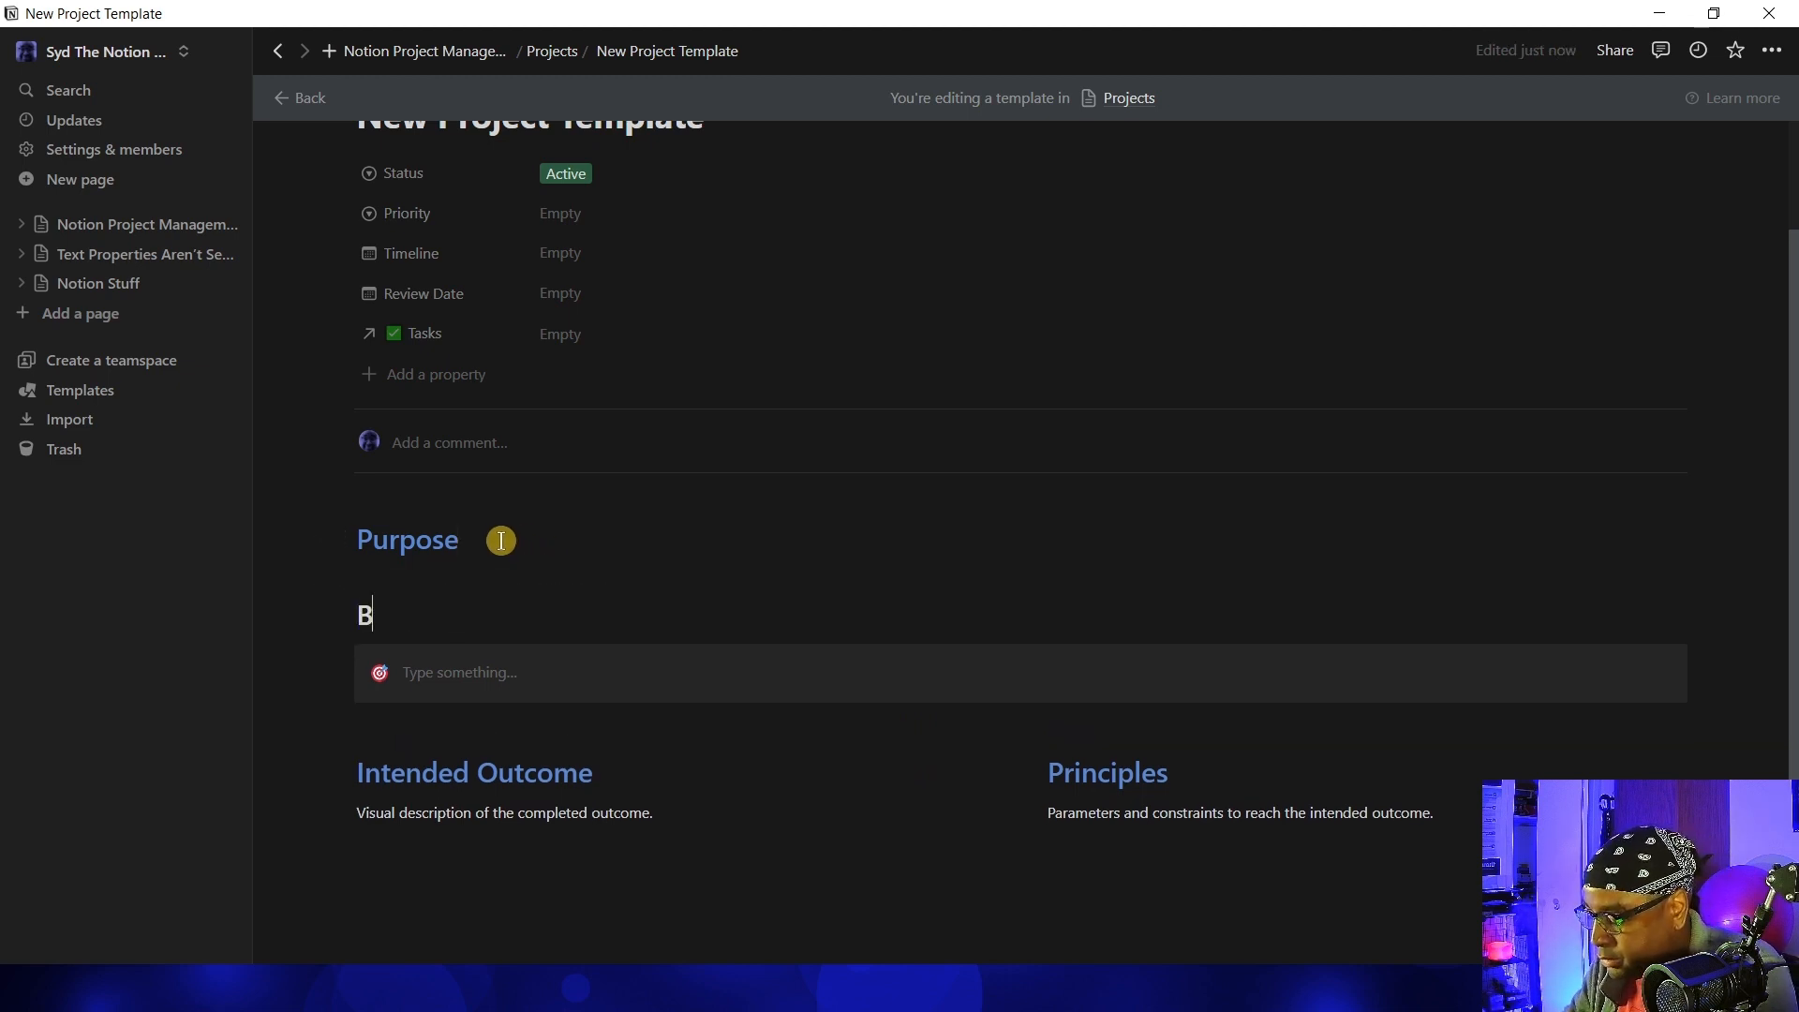
type("rainstorming")
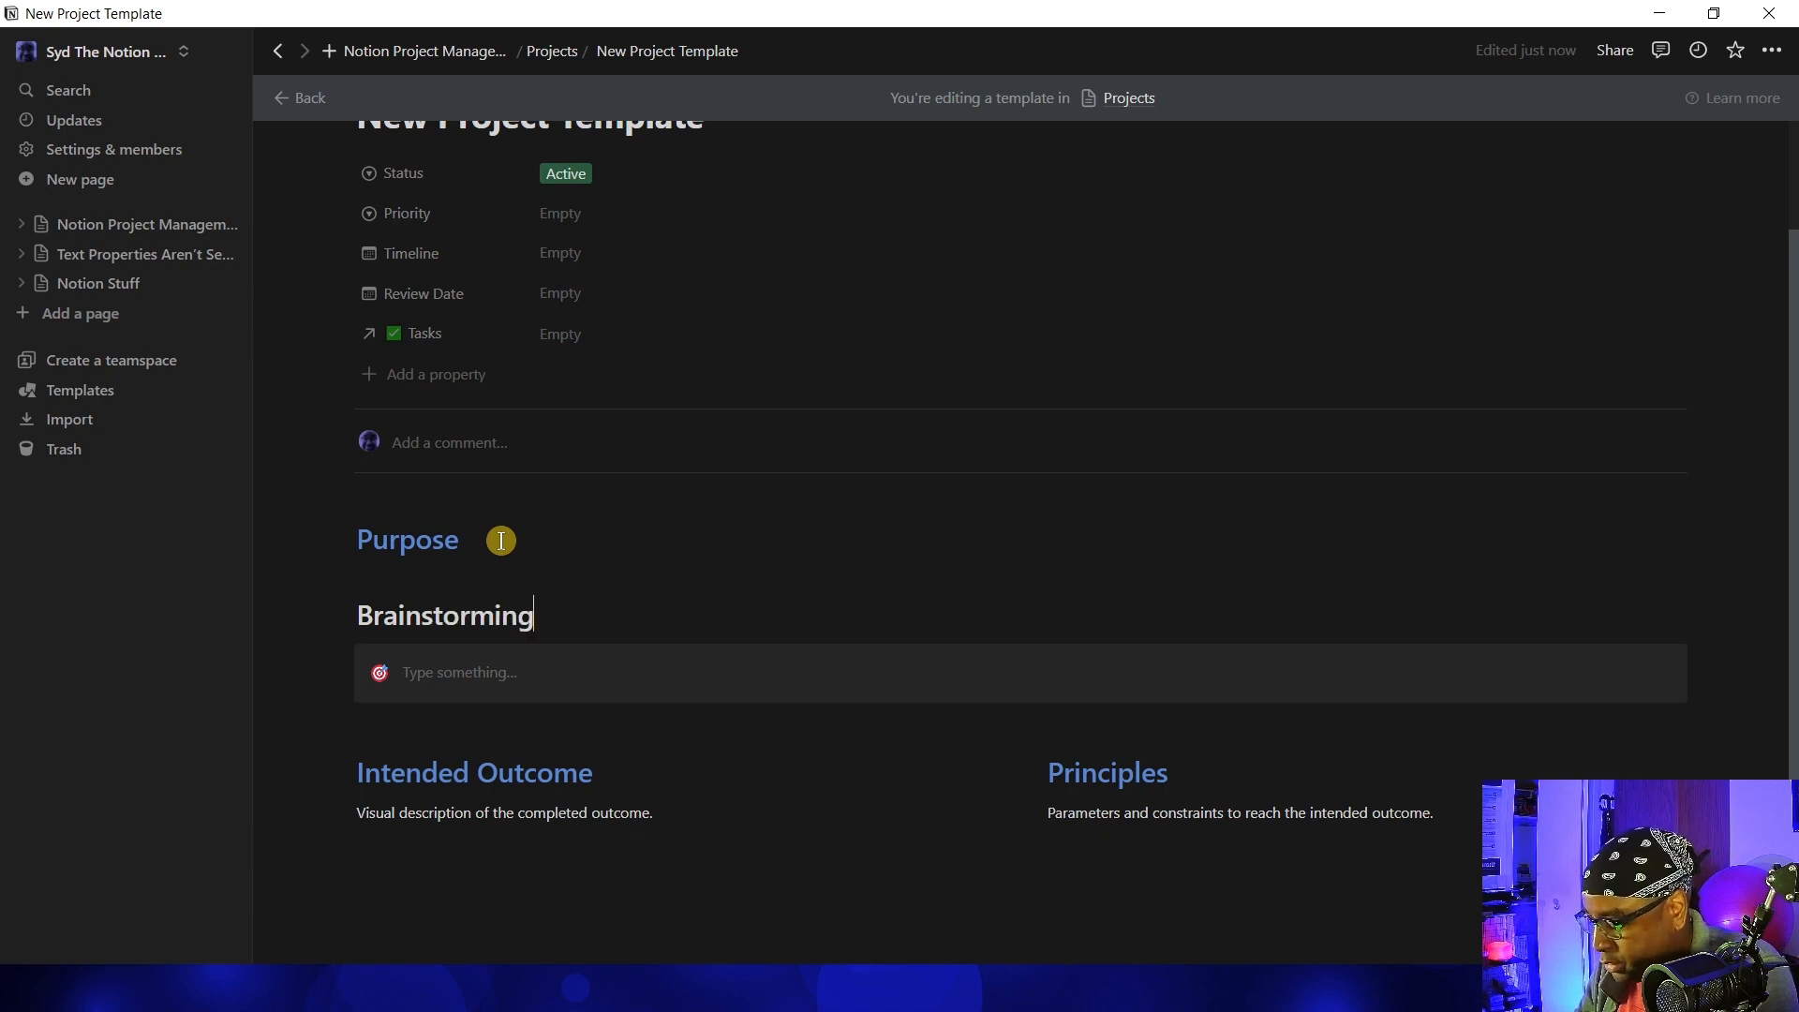
Color the Brainstorming heading blue and move it below the Intended Outcome and Principles columns
key("Escape")
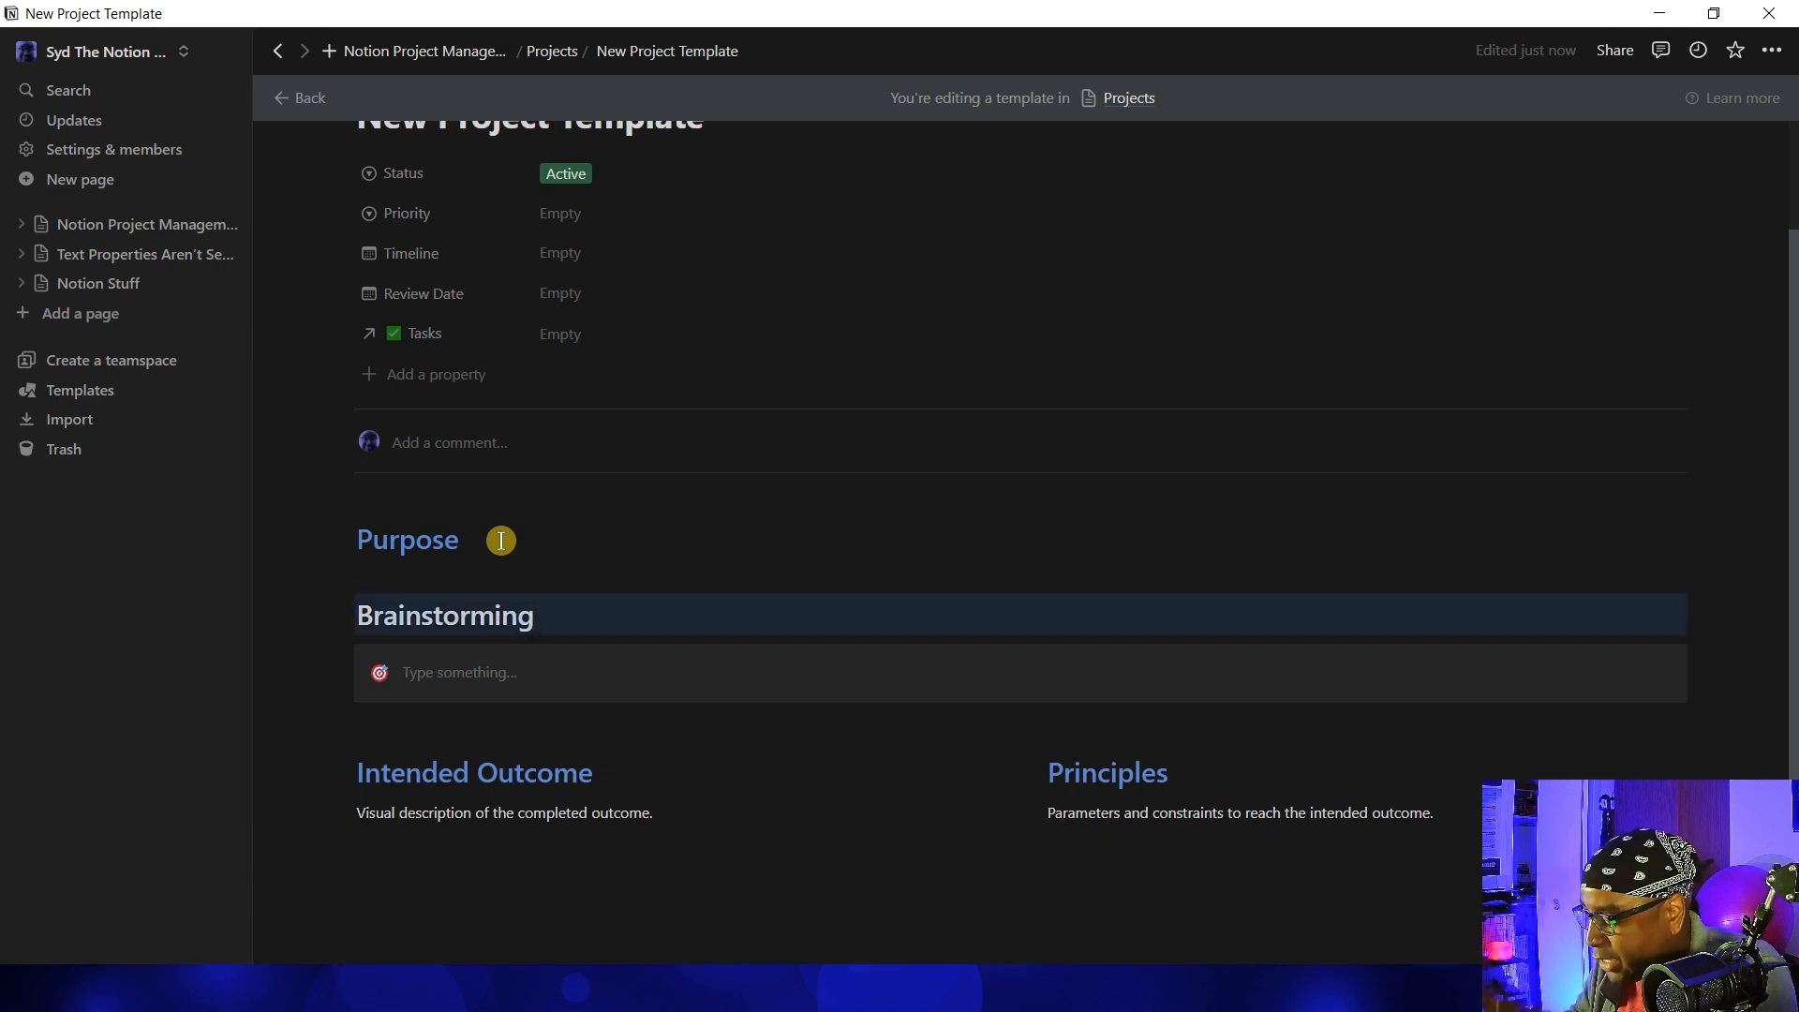
key("ctrl+shift+h")
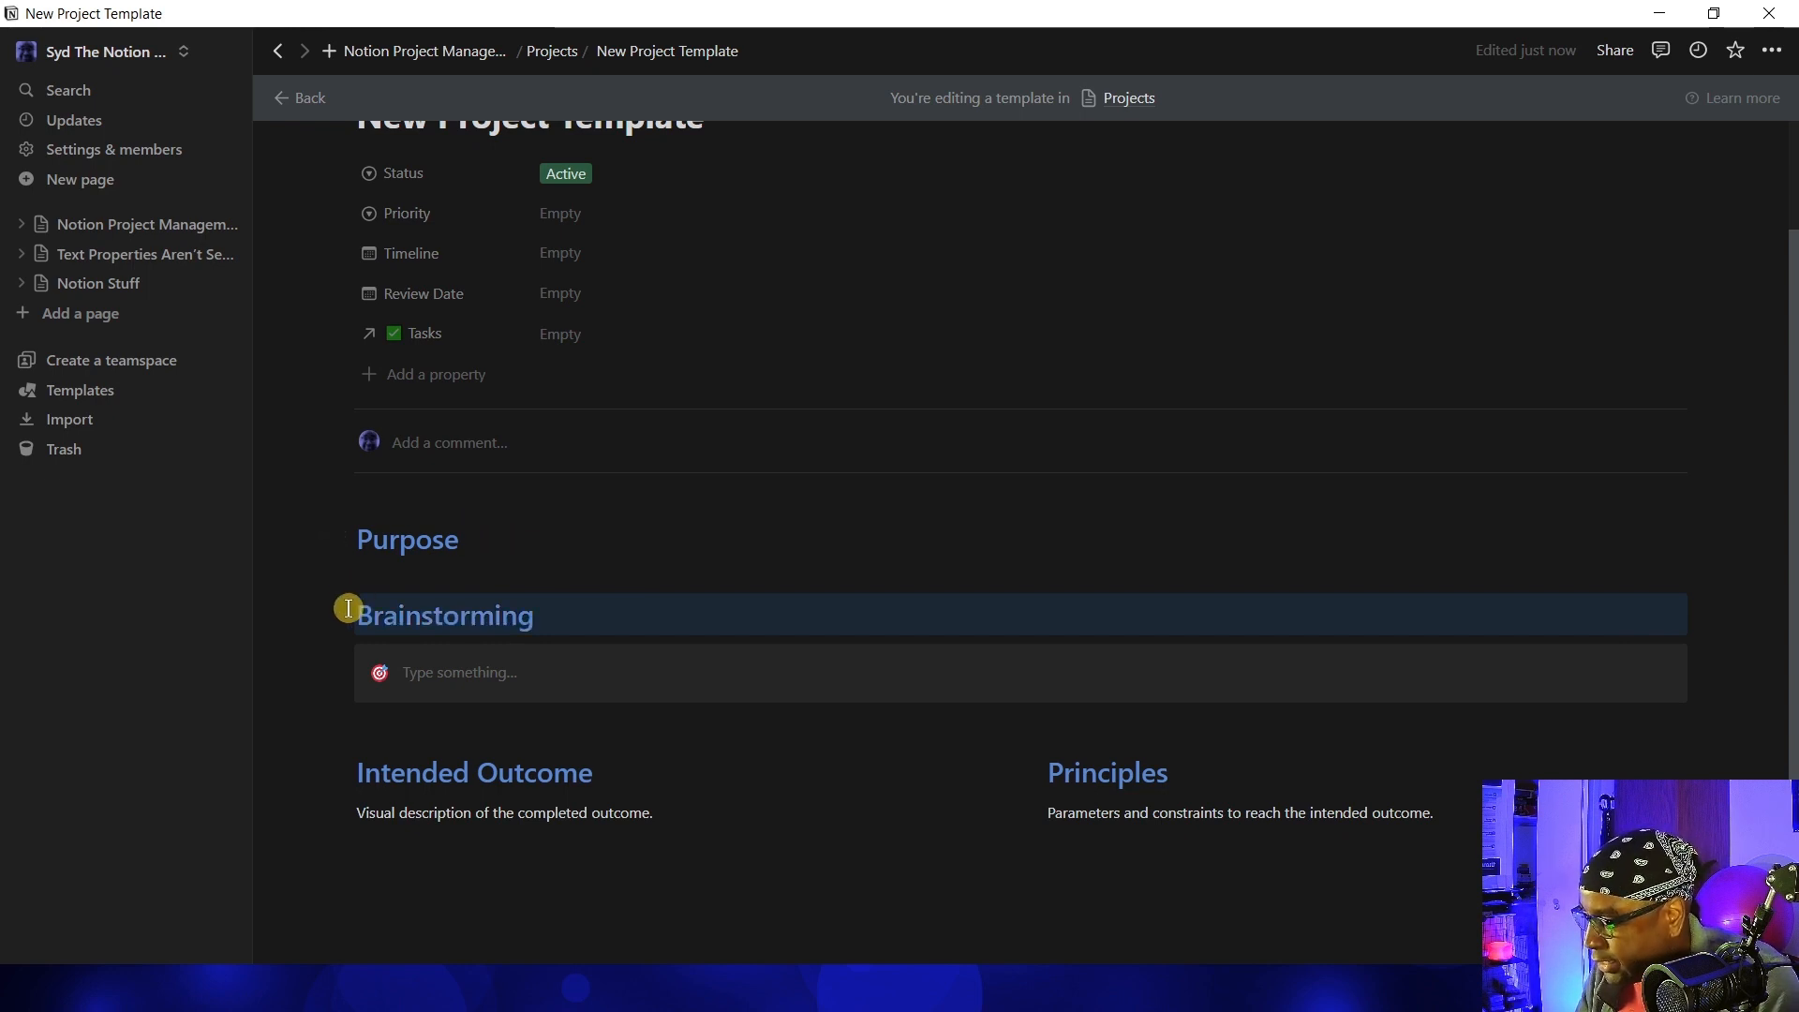
left_click_drag(341, 611, 357, 847)
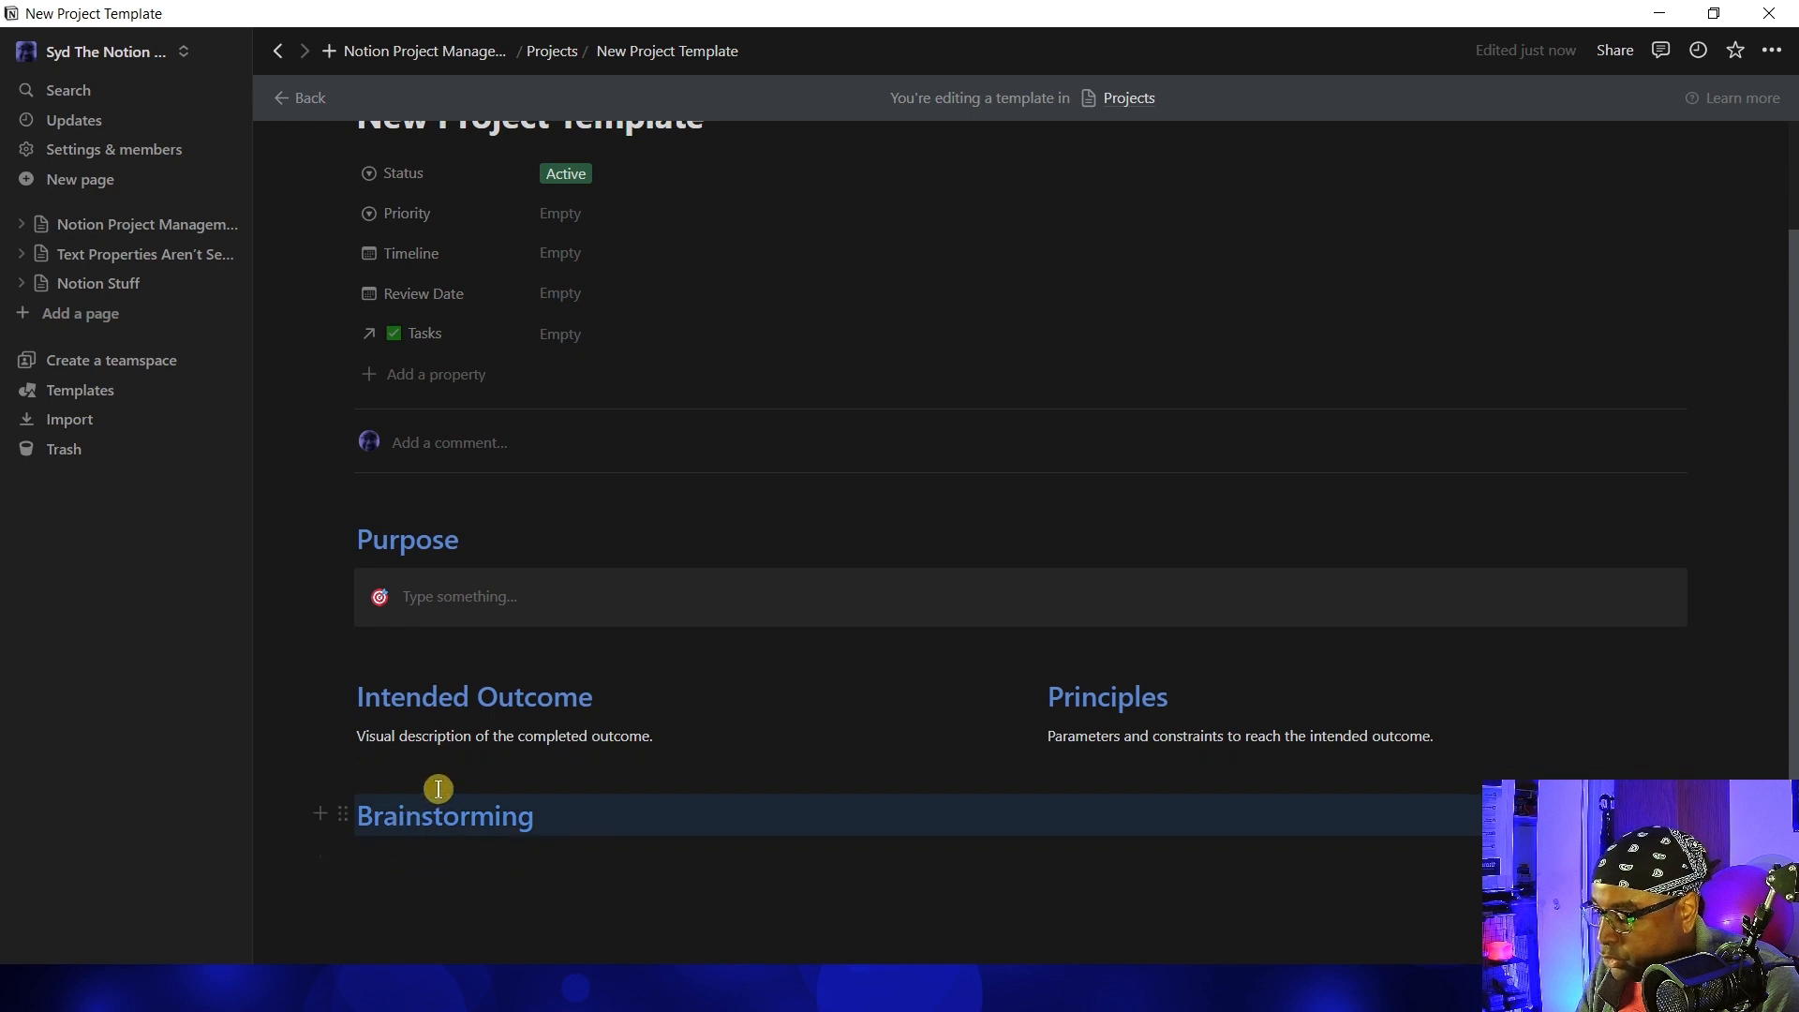
Add a toggle list titled Brainstorming below the Brainstorming heading
left_click(742, 829)
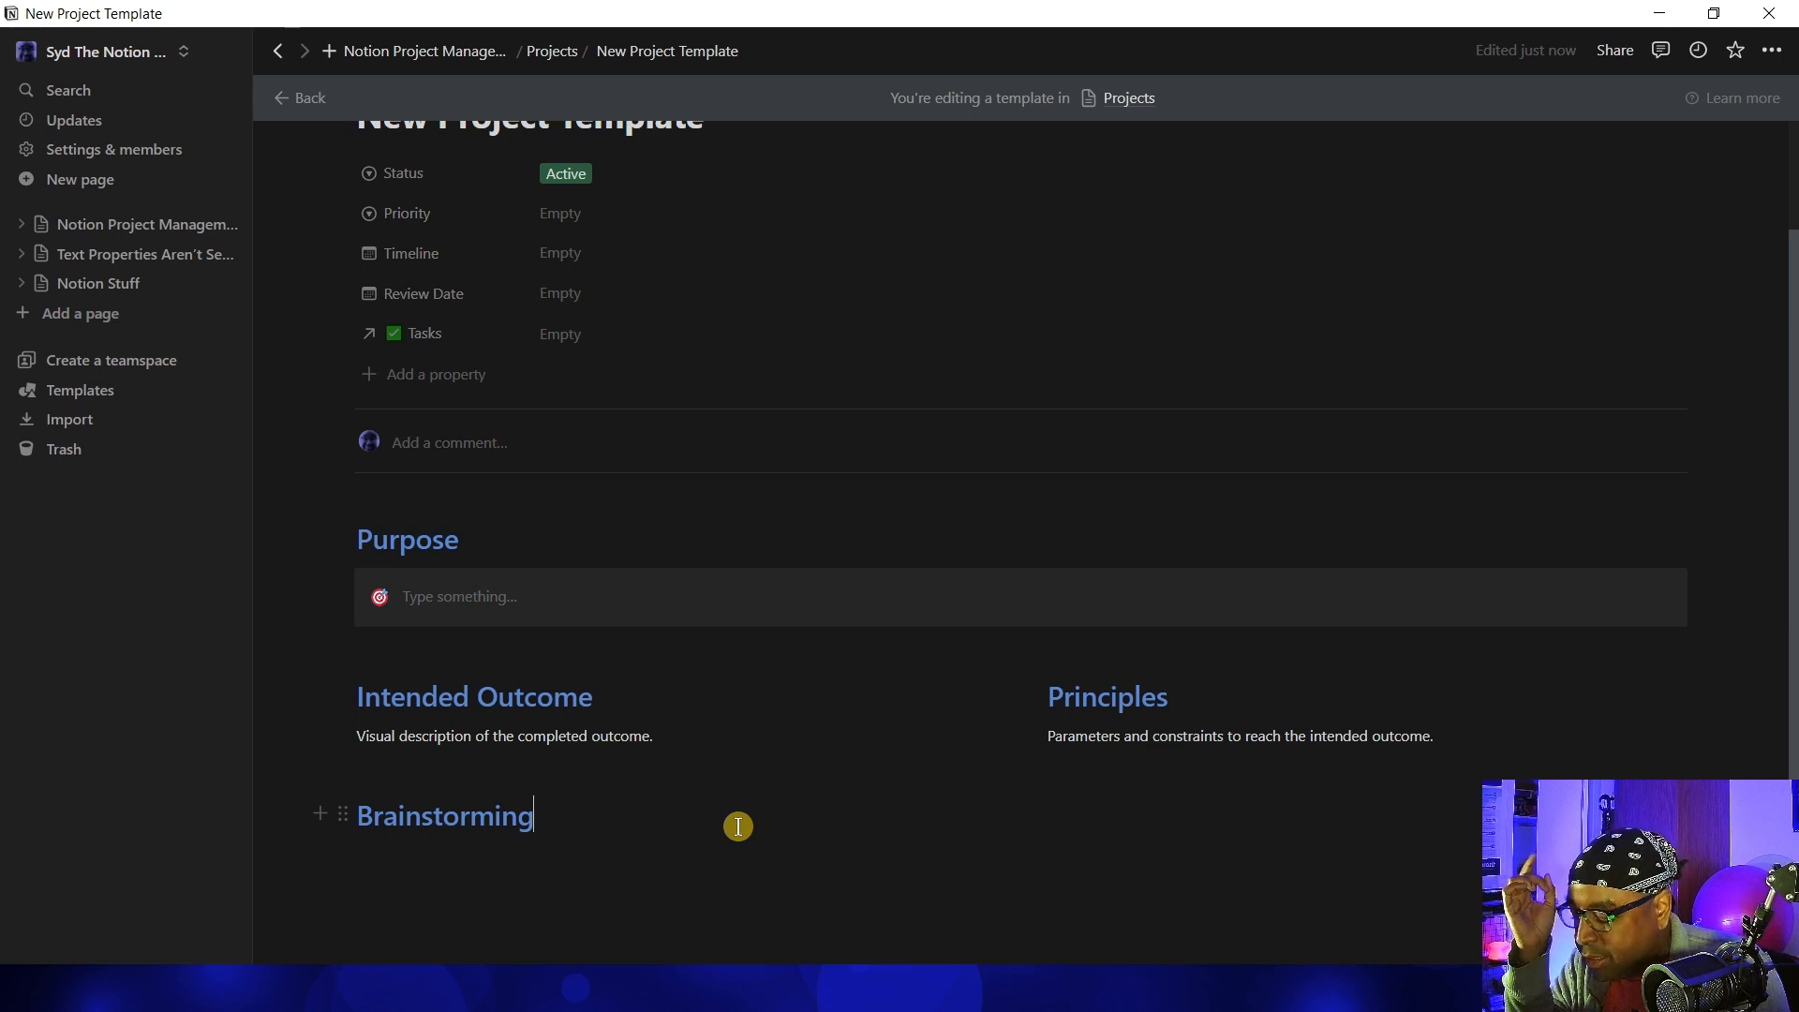
key("Return")
type("> ")
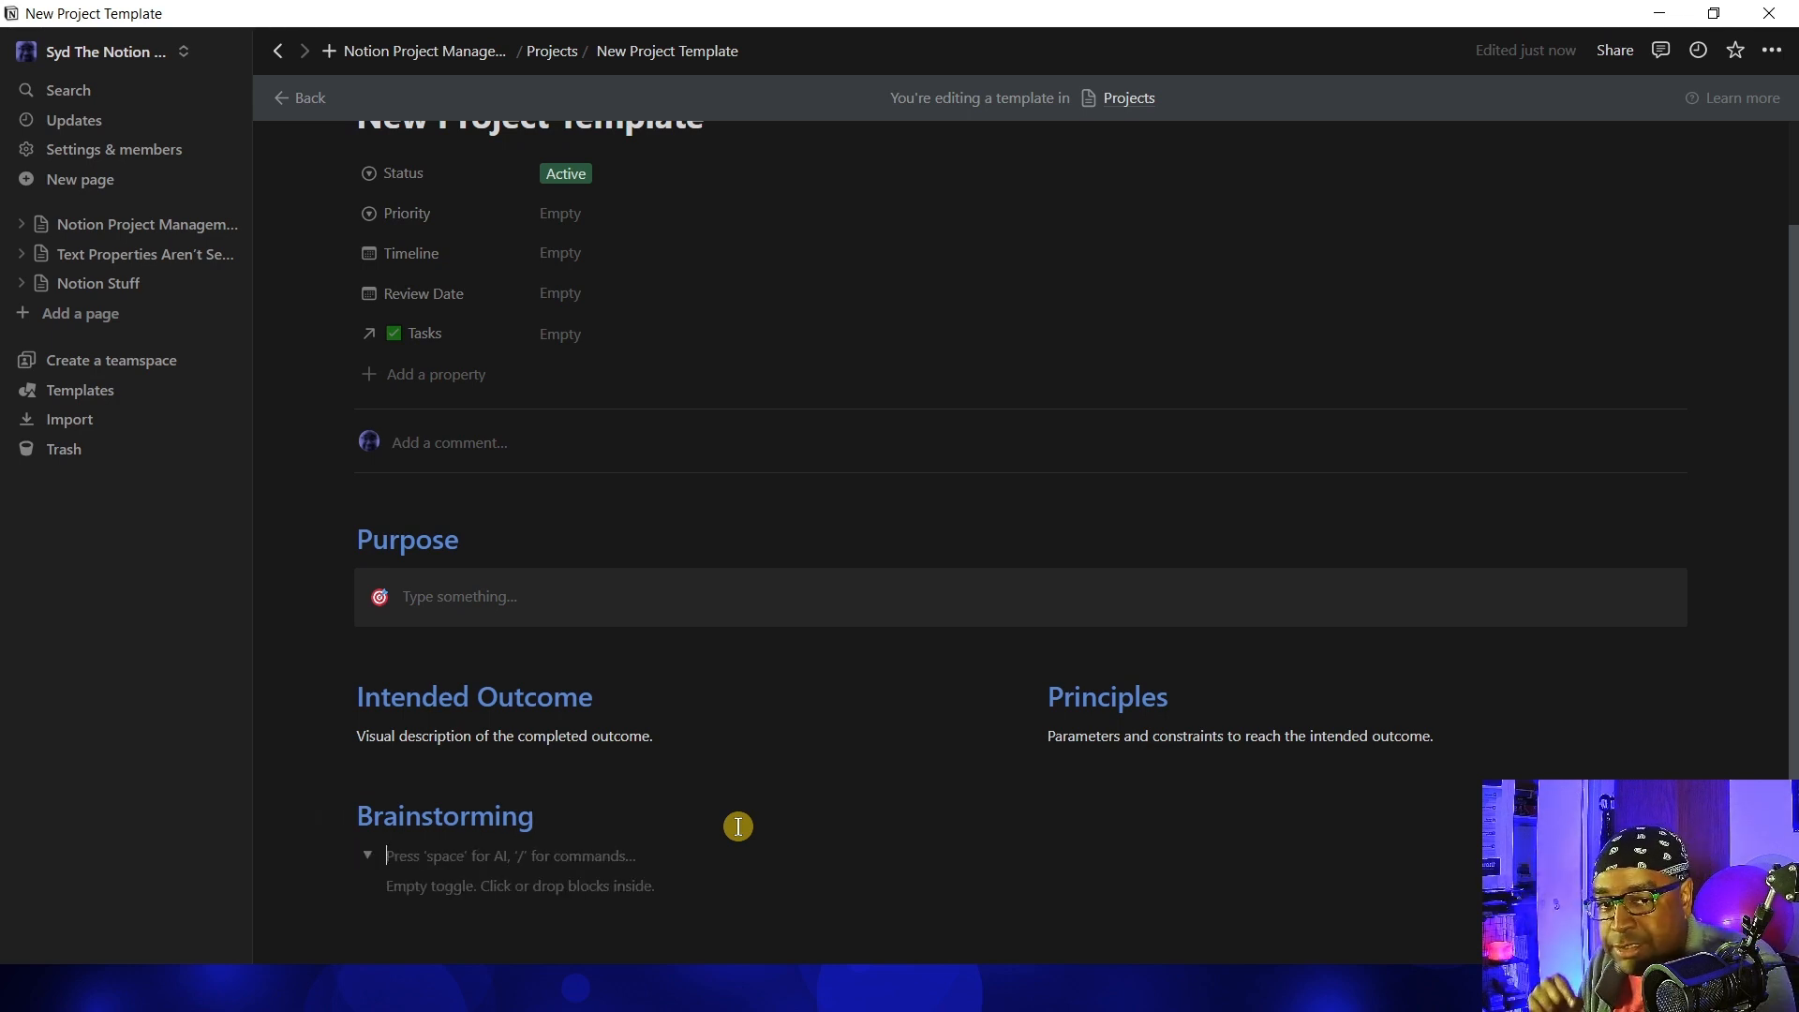
type("Brainstorming")
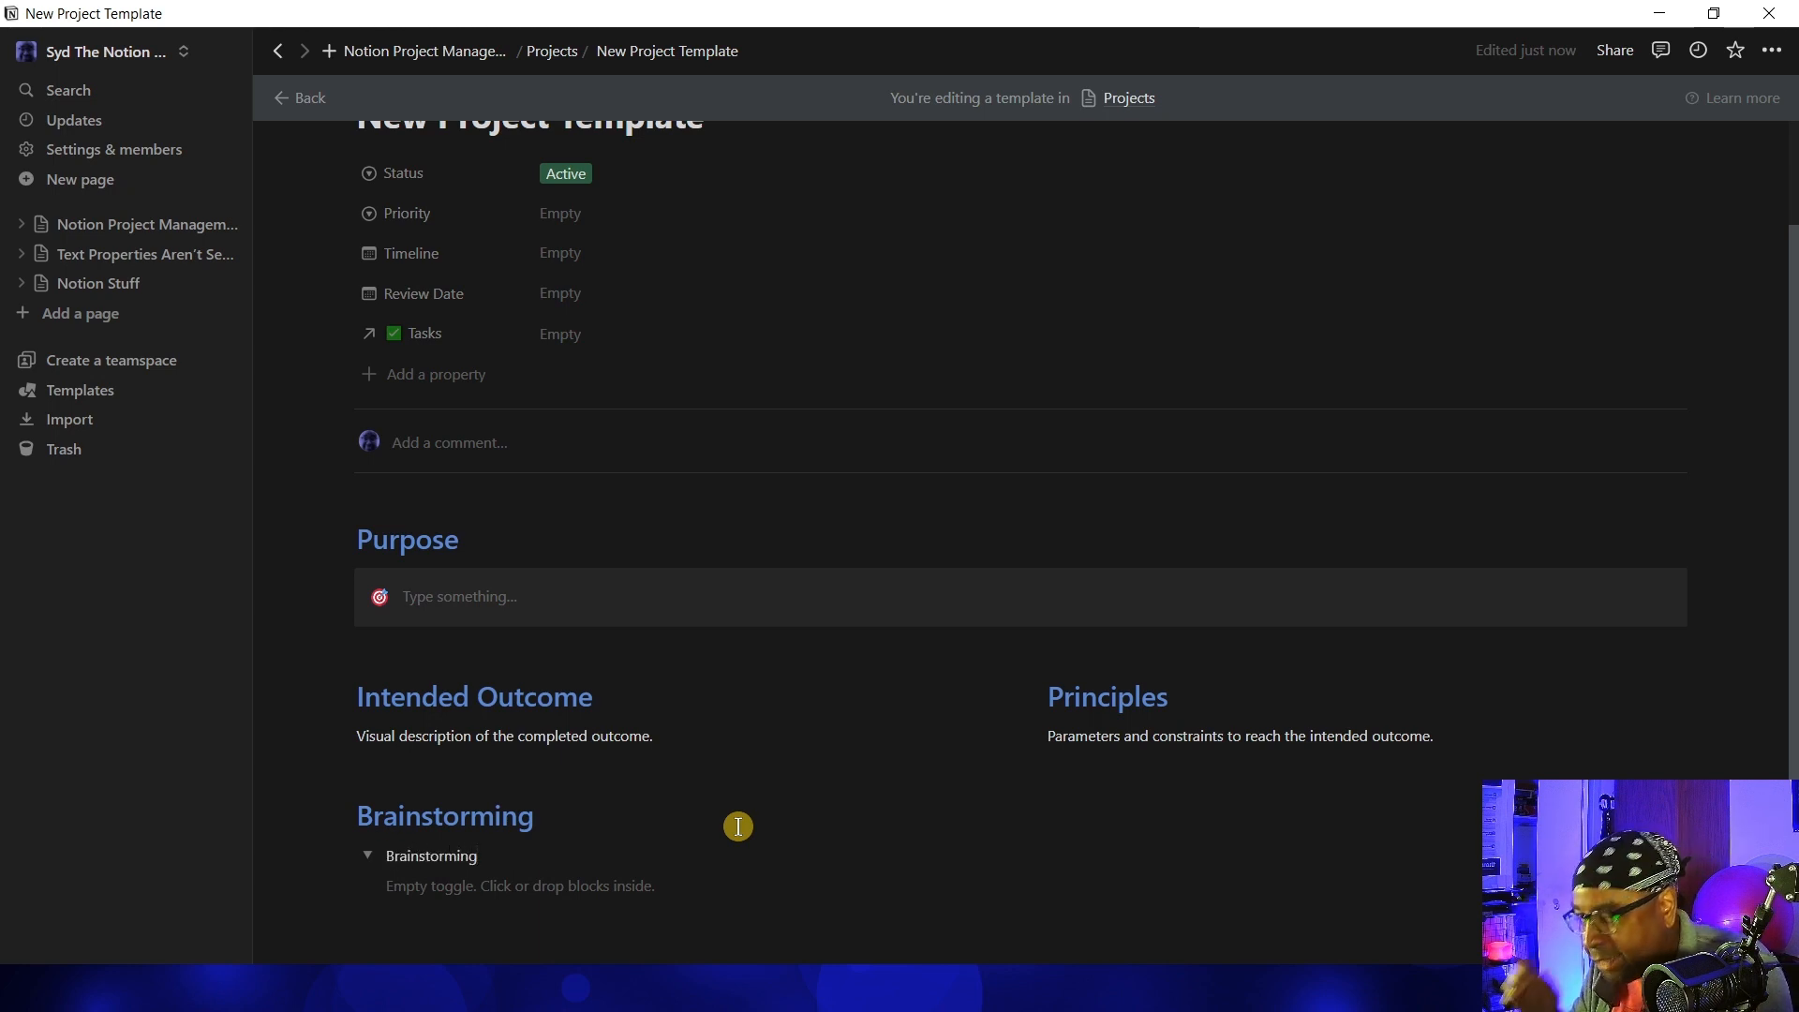
Add an empty bulleted list item inside the Brainstorming toggle and collapse the toggle
key("Return")
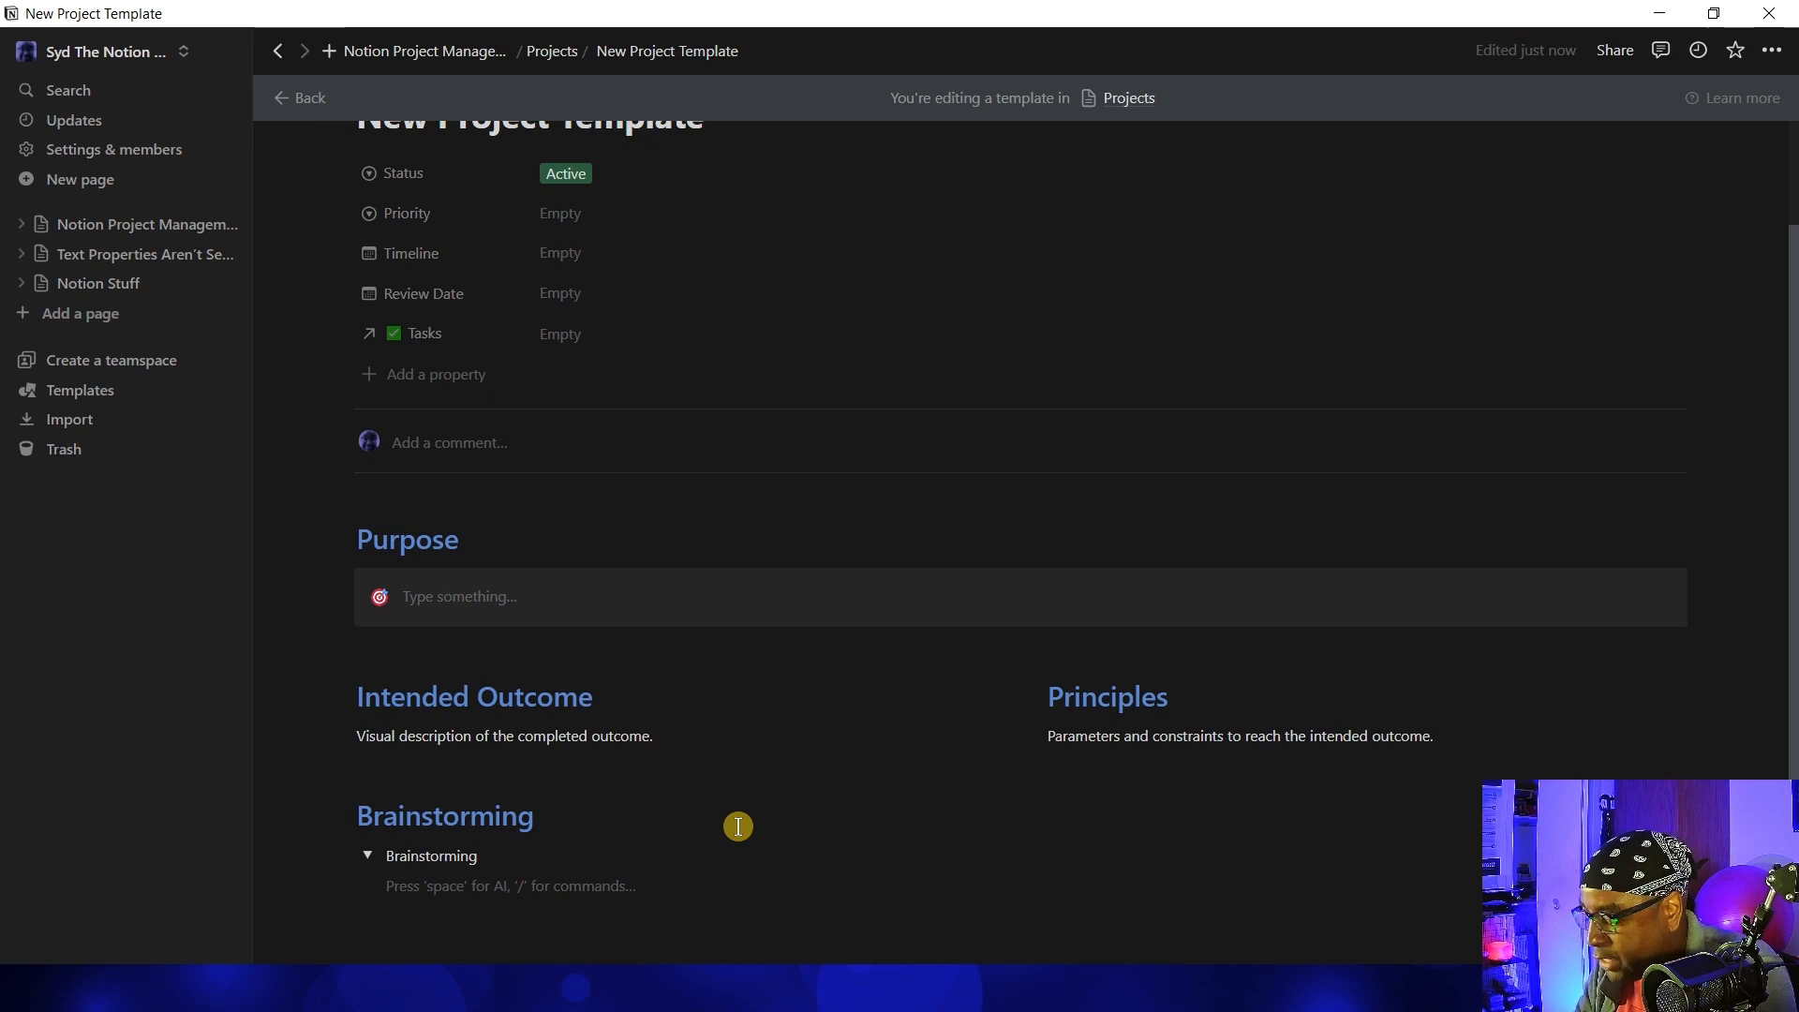
type("-")
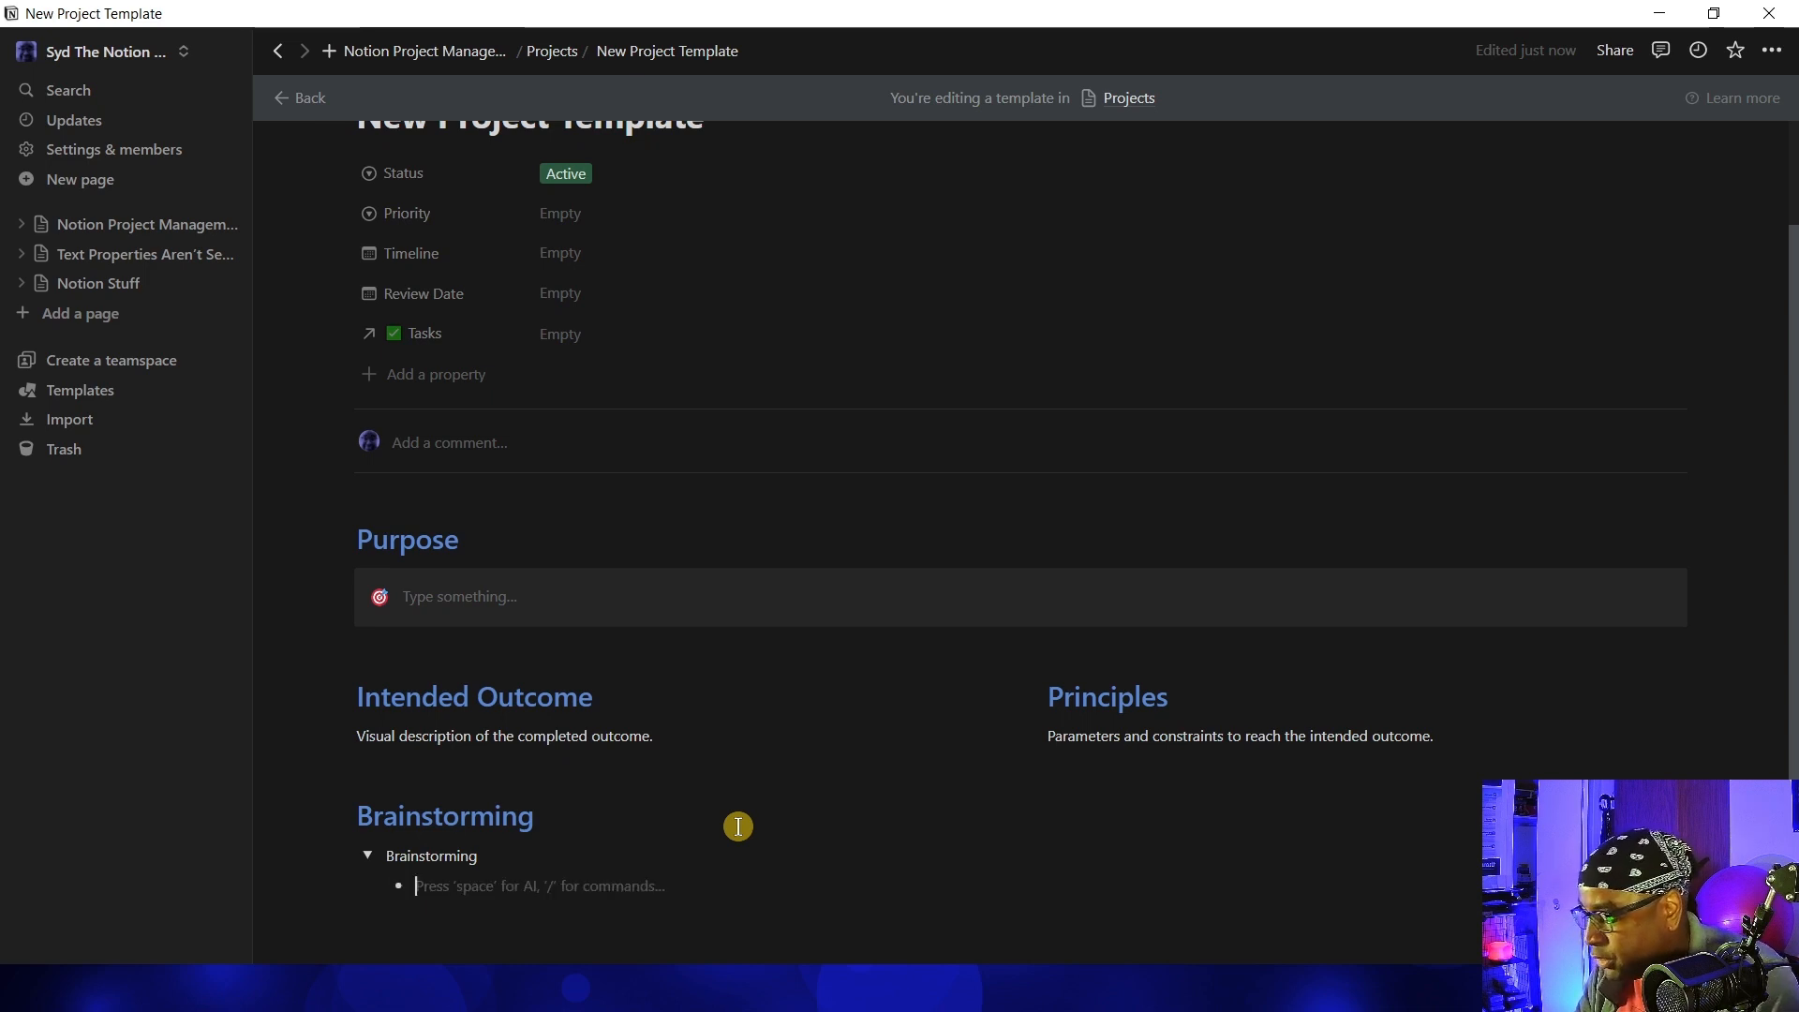
left_click(372, 864)
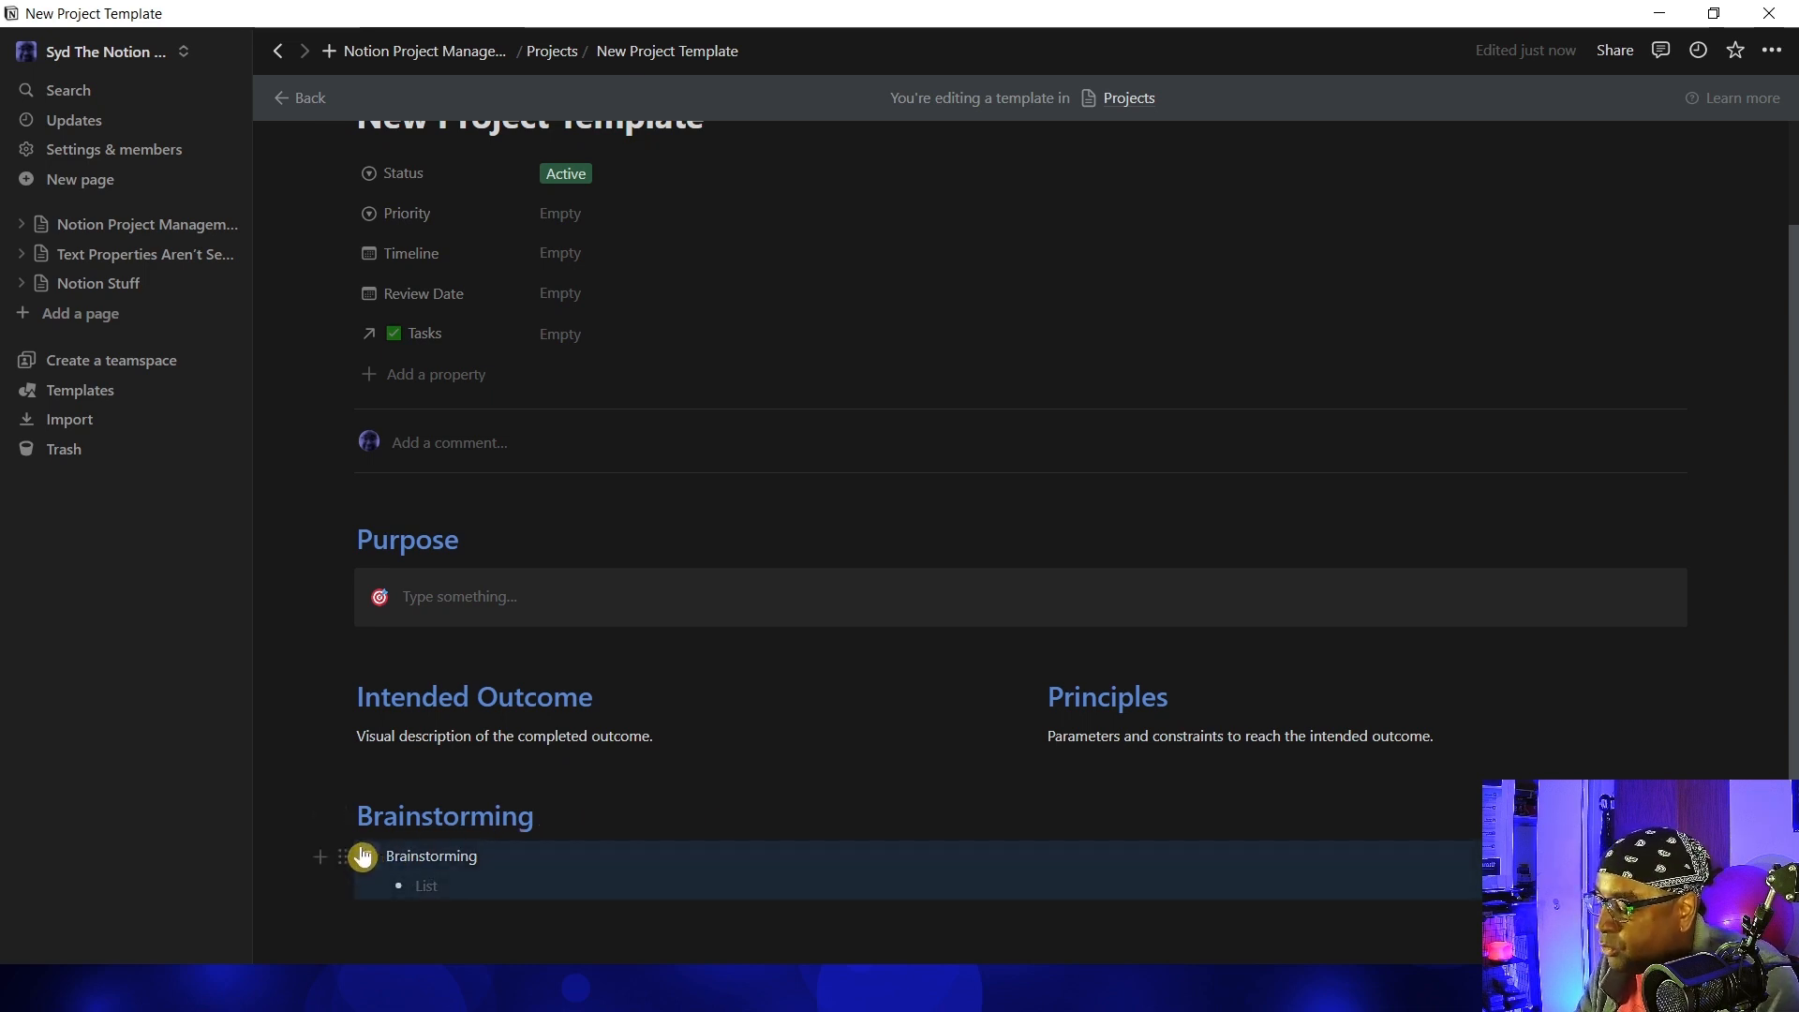
left_click(372, 864)
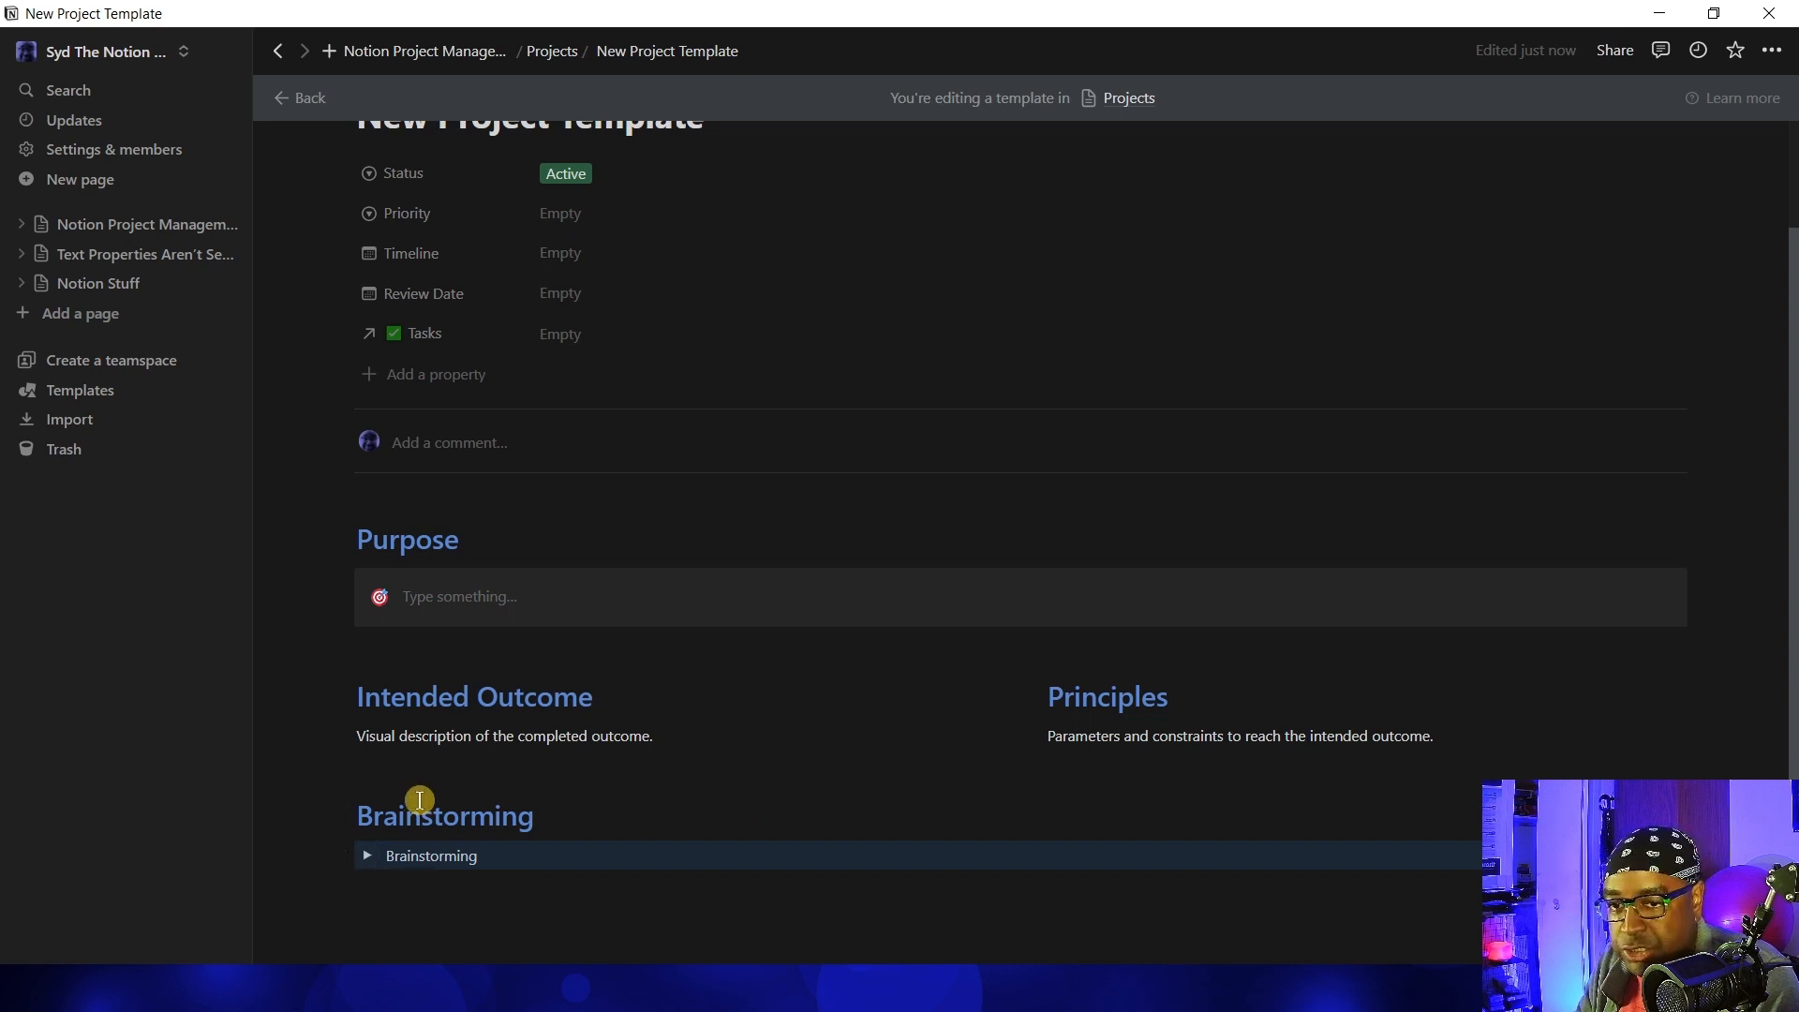
scroll(413, 792, "down", 2)
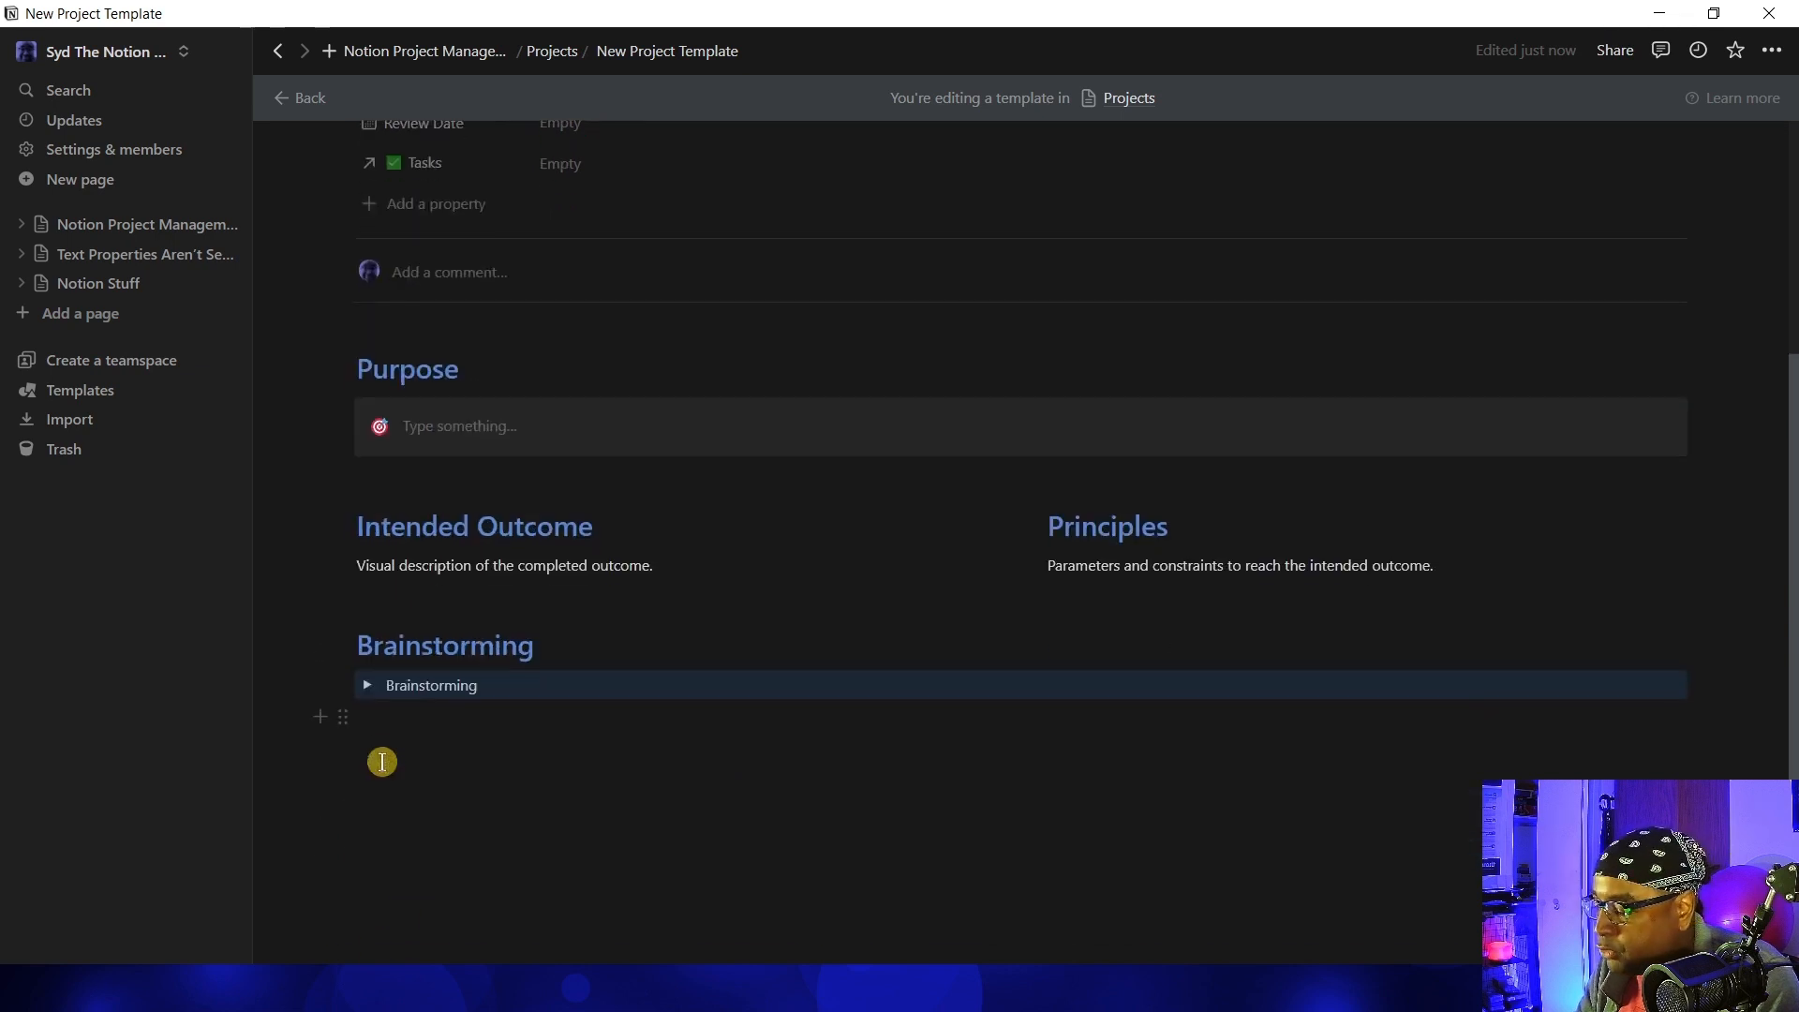
left_click(368, 689)
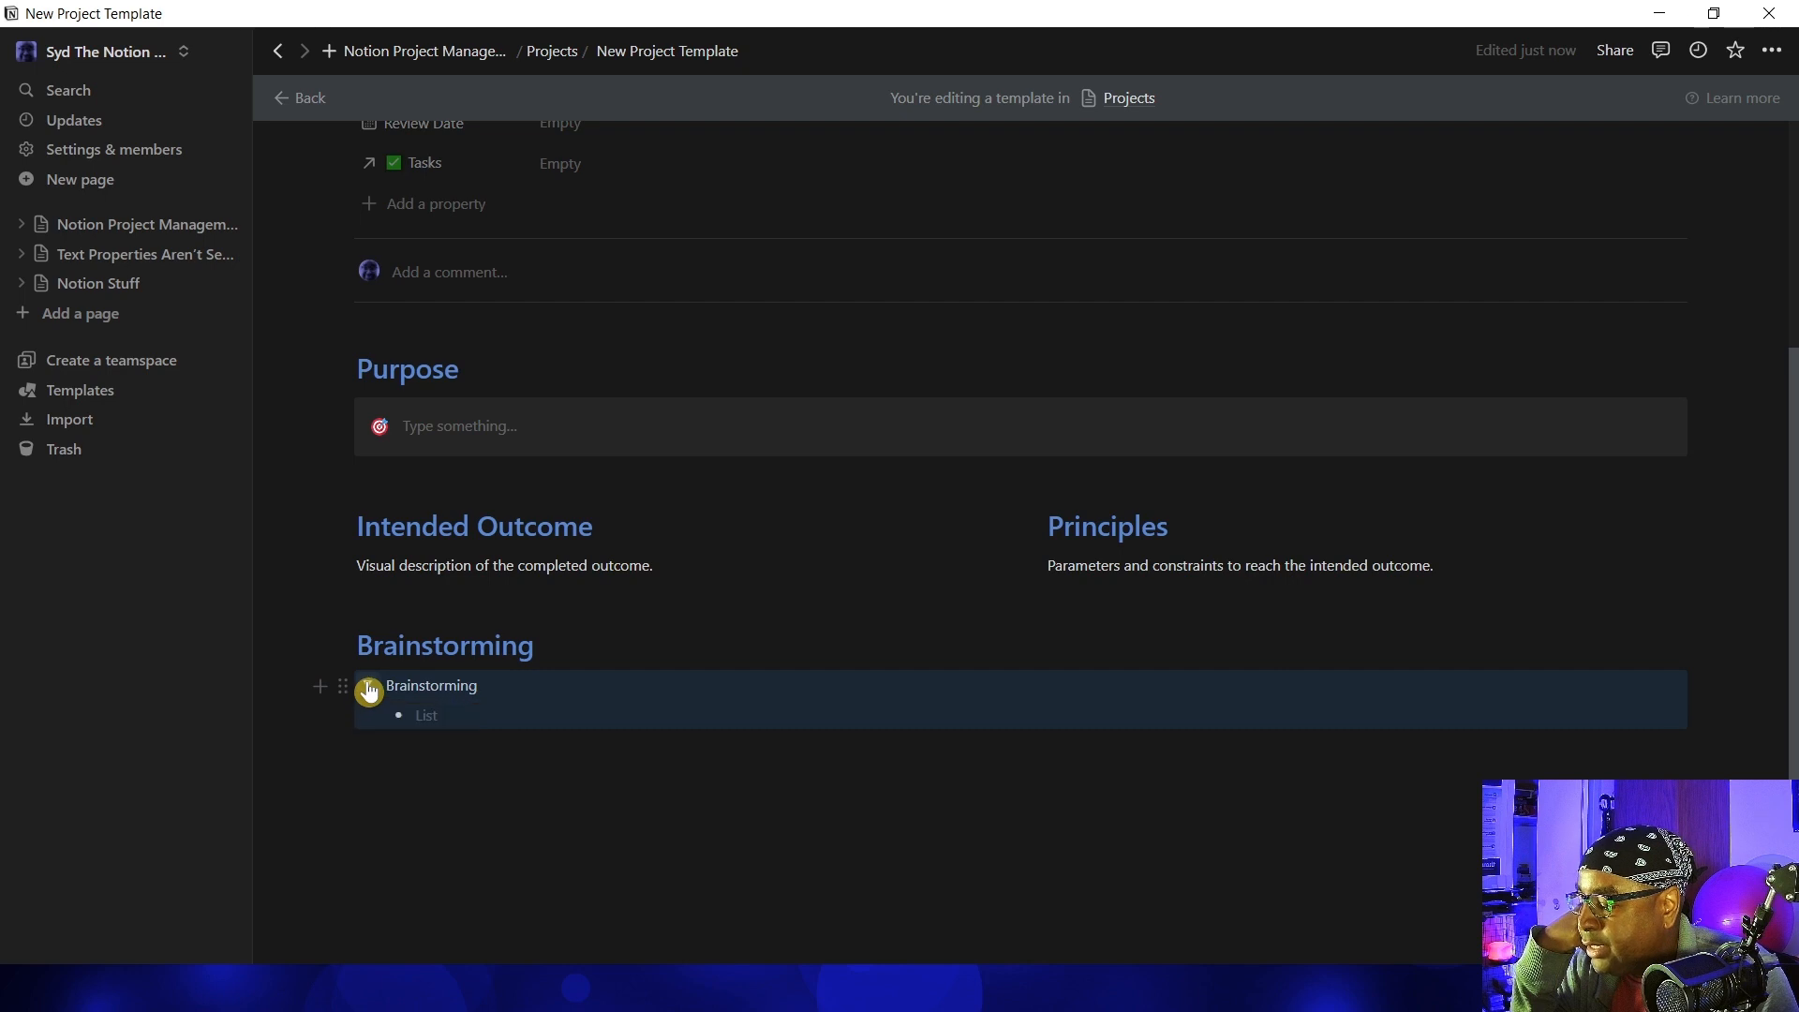
left_click(369, 690)
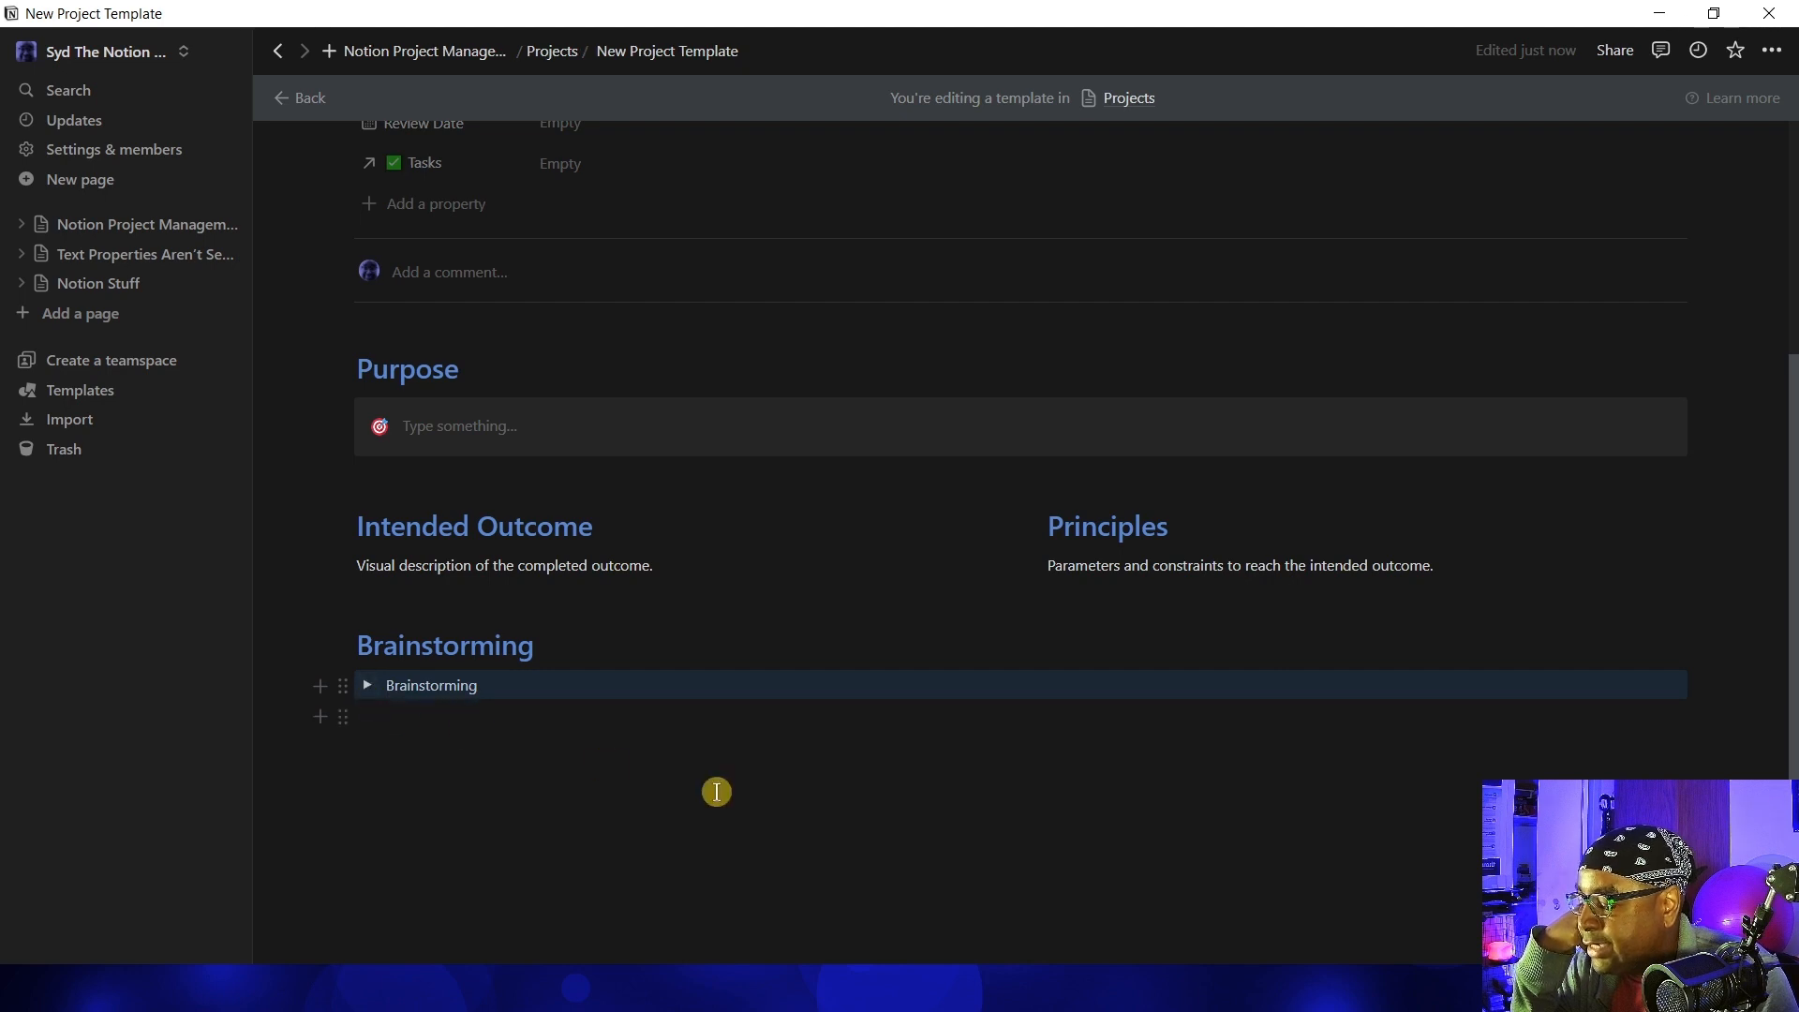
Add a blue level 1 heading reading Organization/Phases and place it directly above the Brainstorming heading
left_click(779, 801)
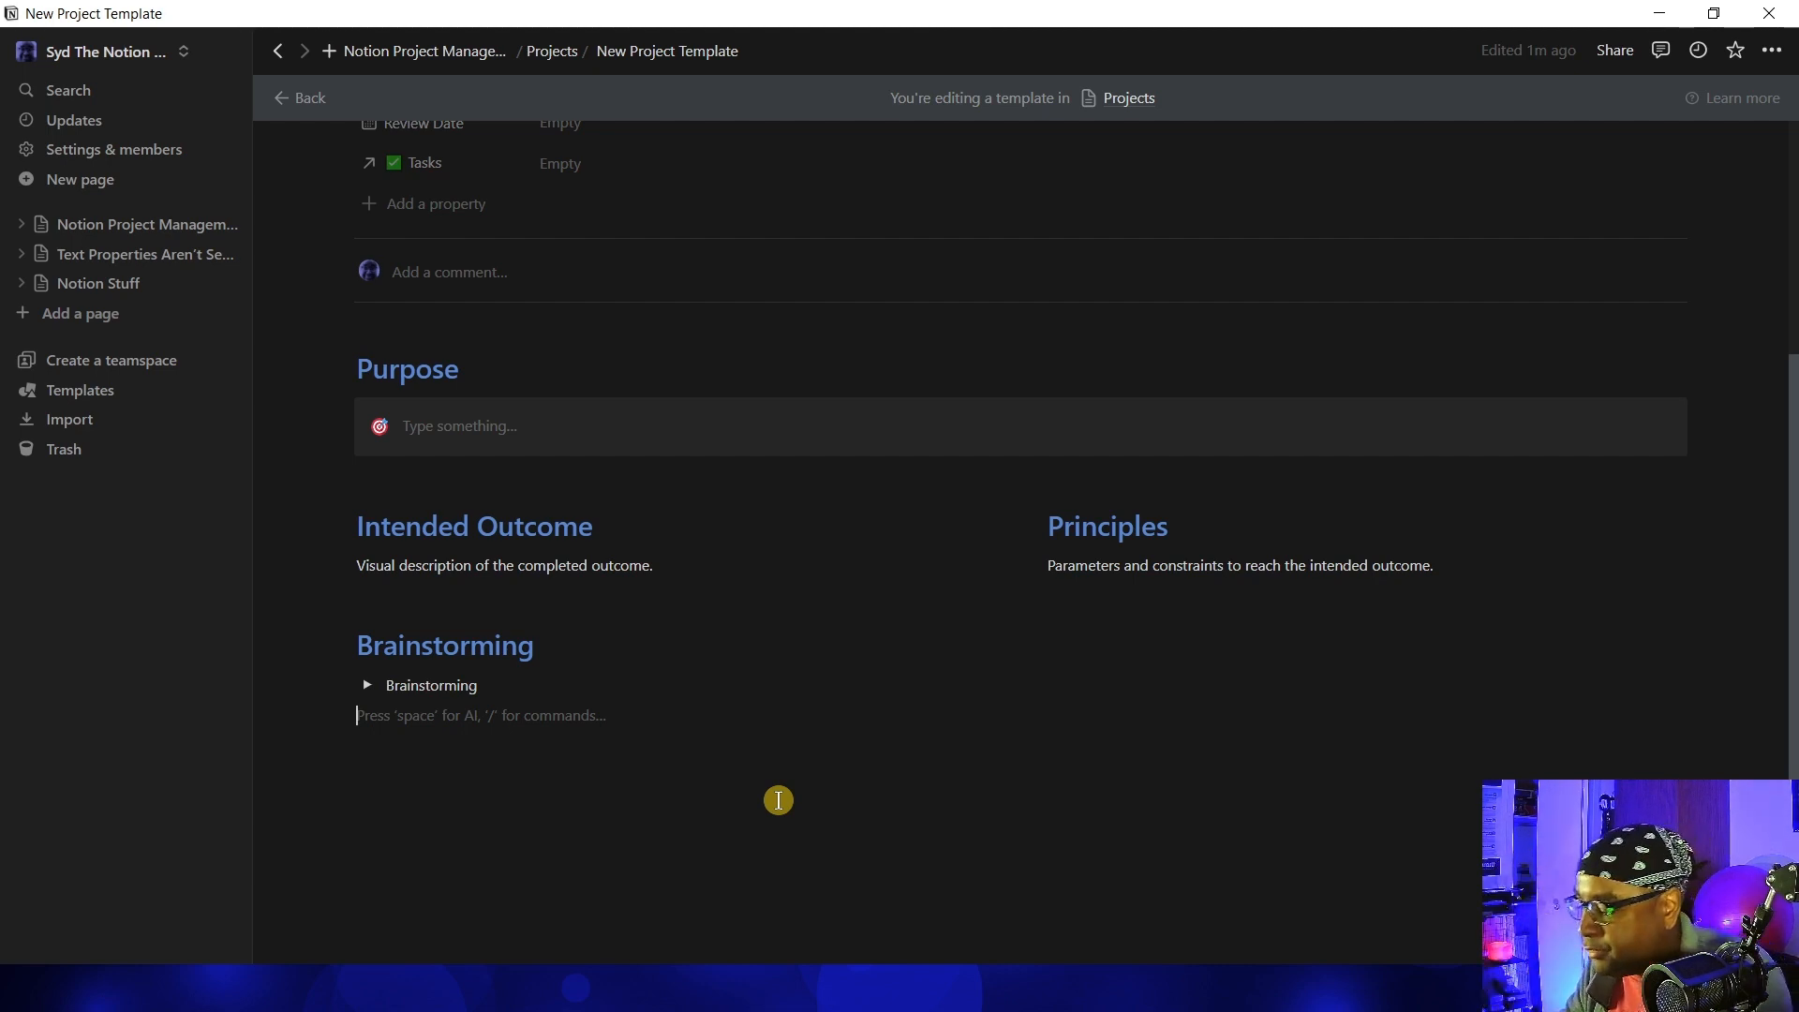
type("# ")
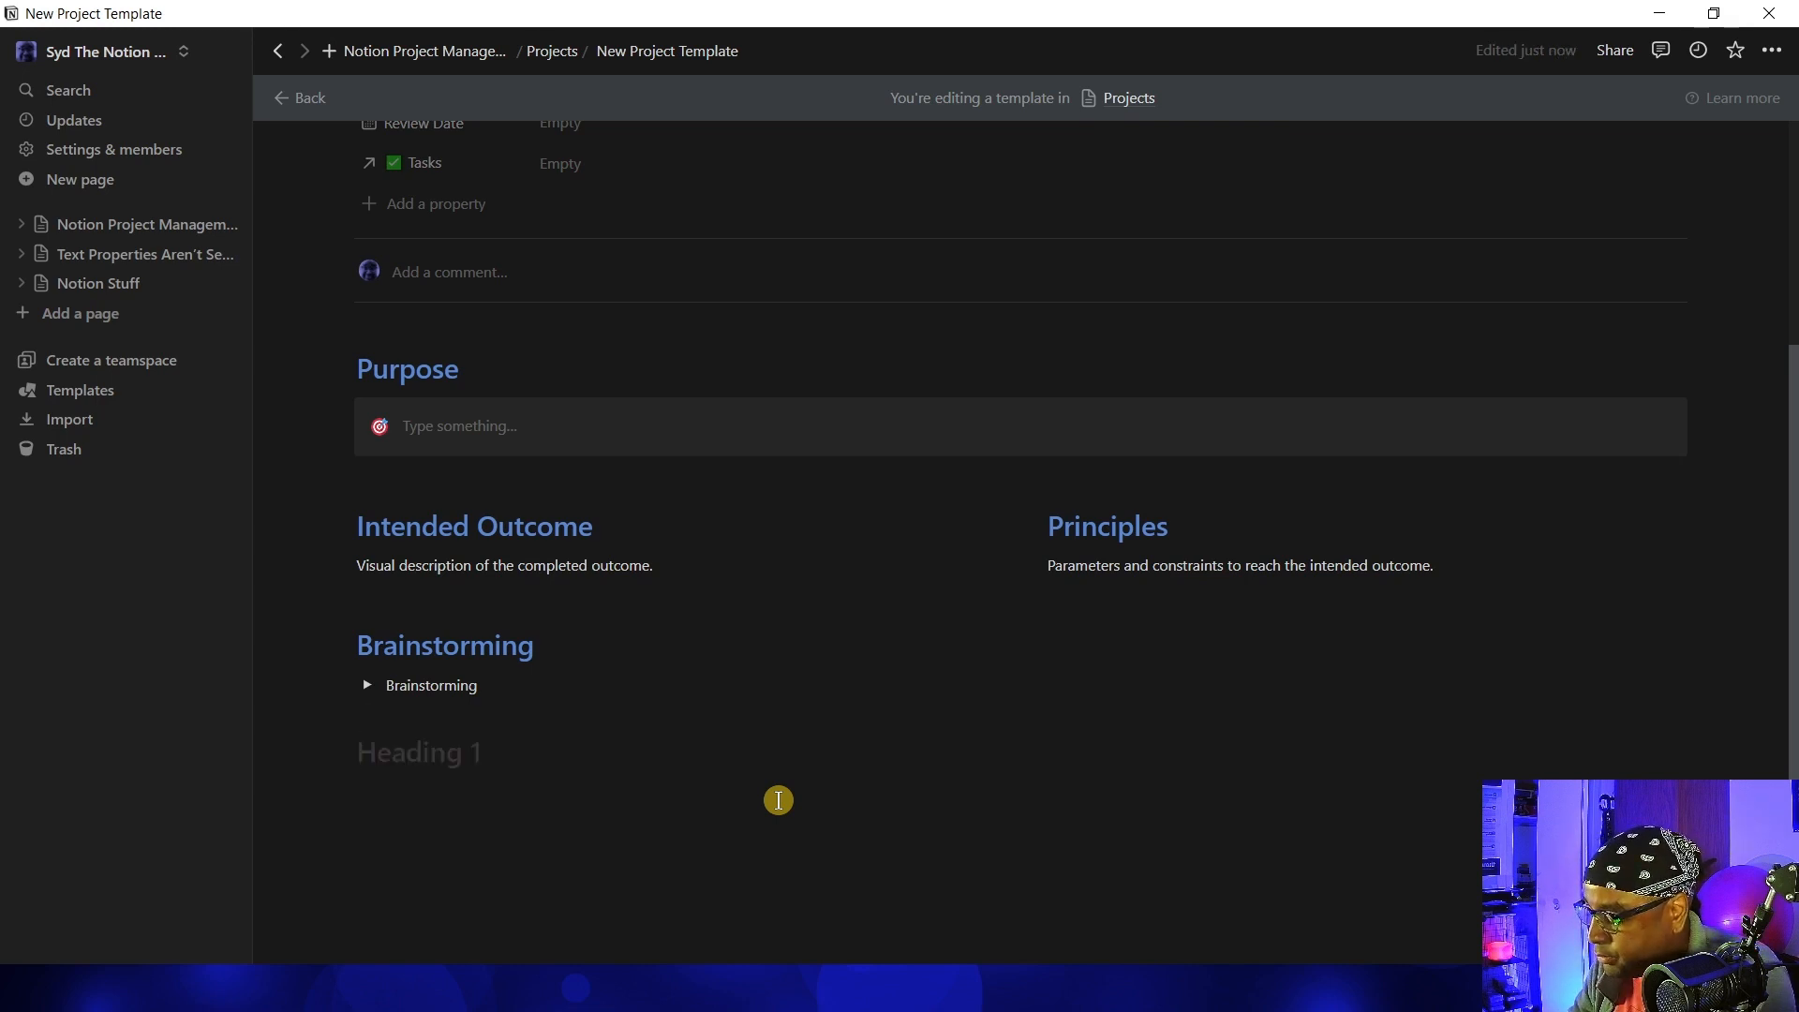
type("Organization/Phases")
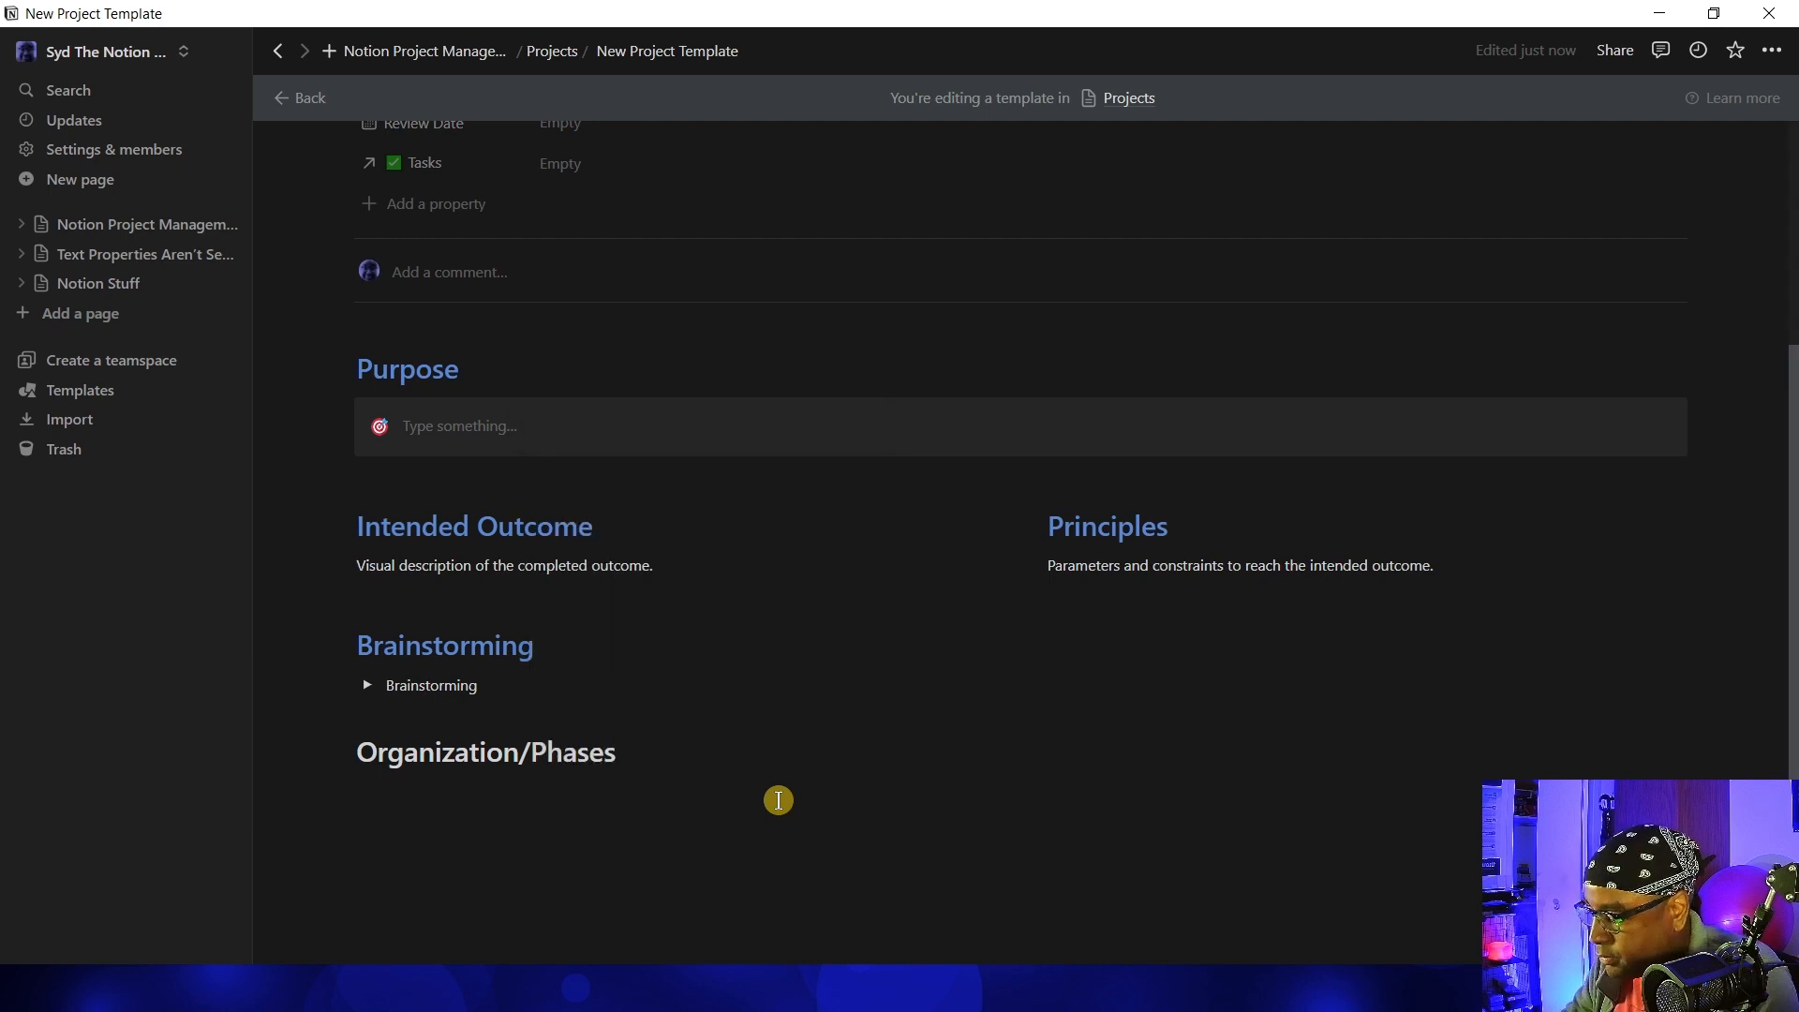
key("Escape")
key("ctrl+shift+h")
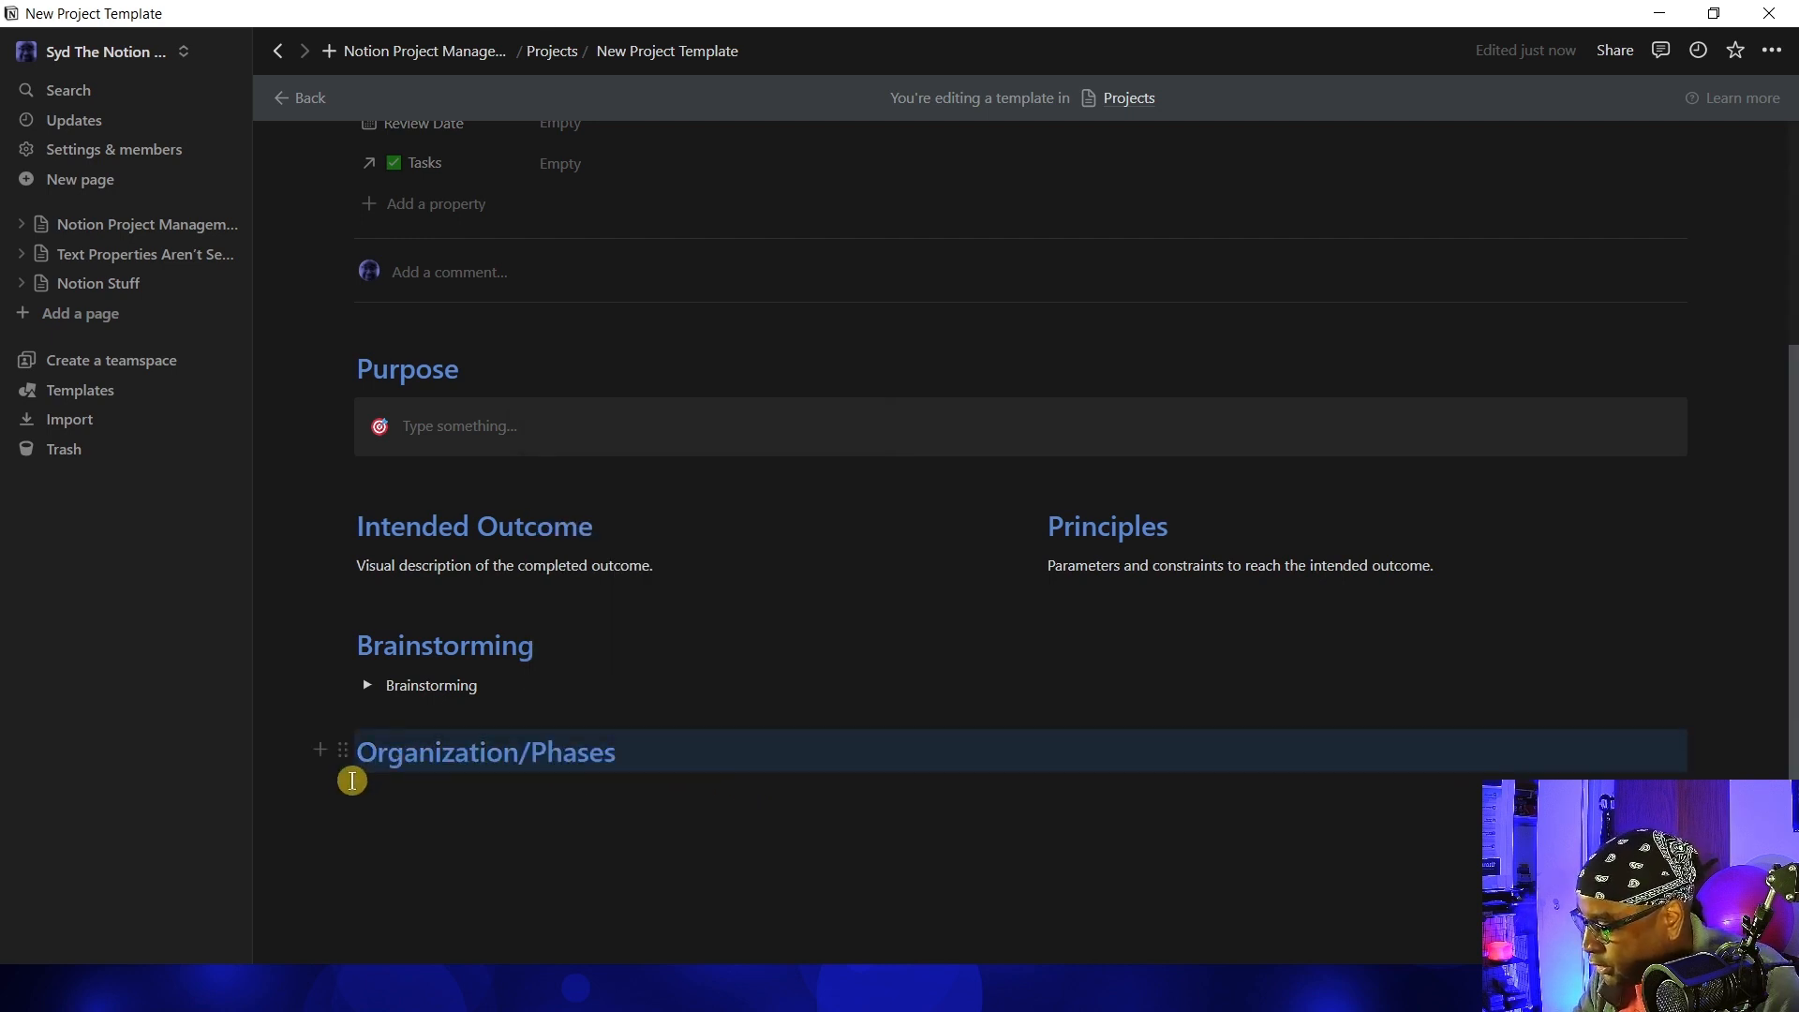
left_click_drag(330, 750, 348, 592)
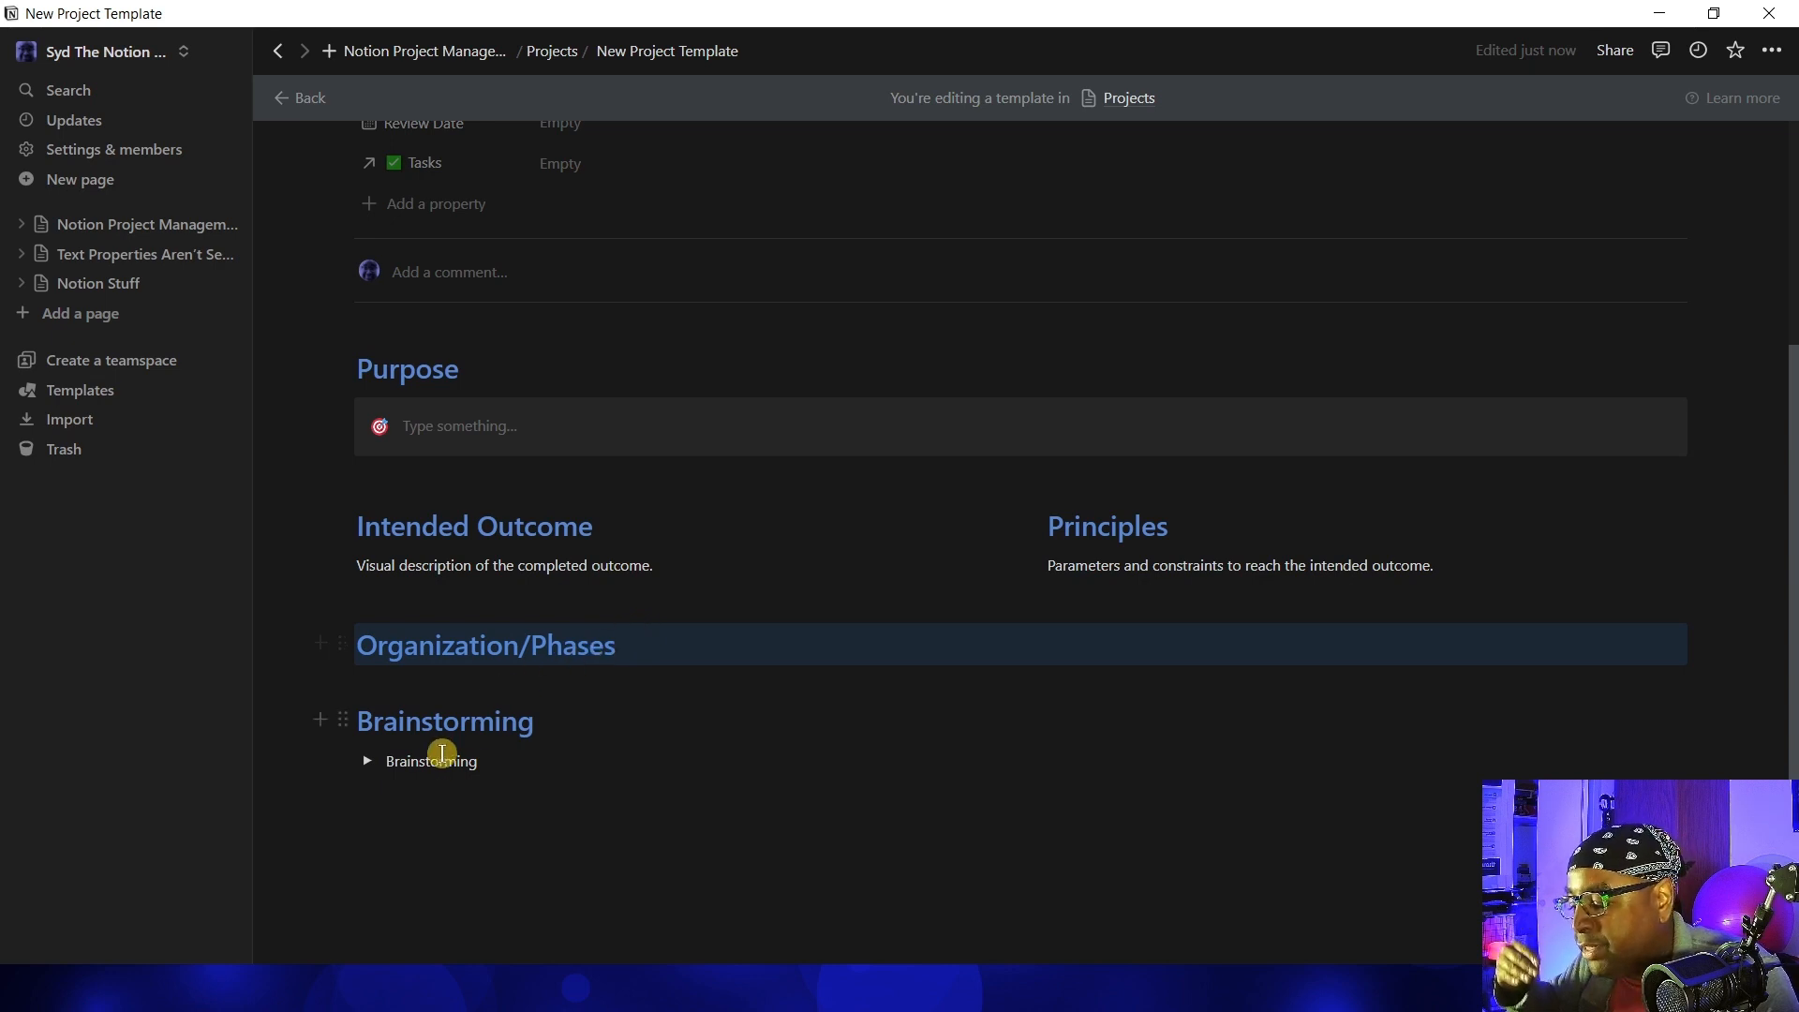
Start a numbered list directly below the Organization/Phases heading
left_click(654, 640)
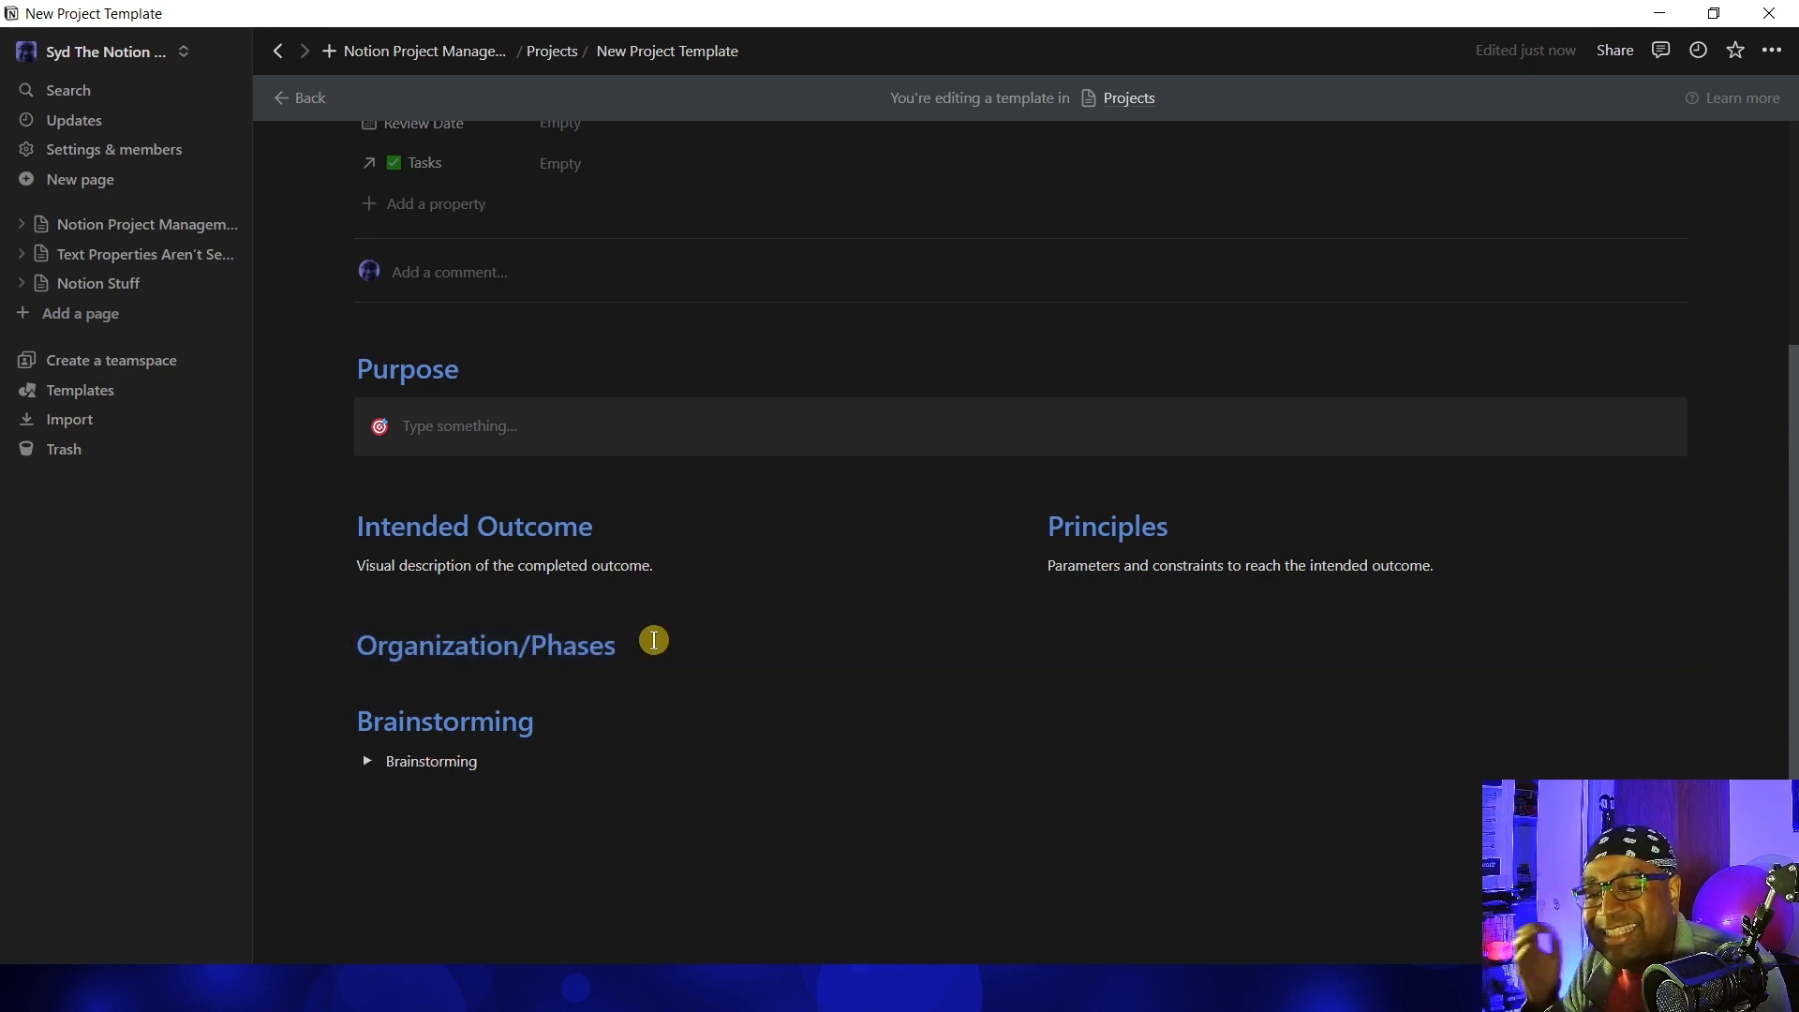
key("Return")
type("1.")
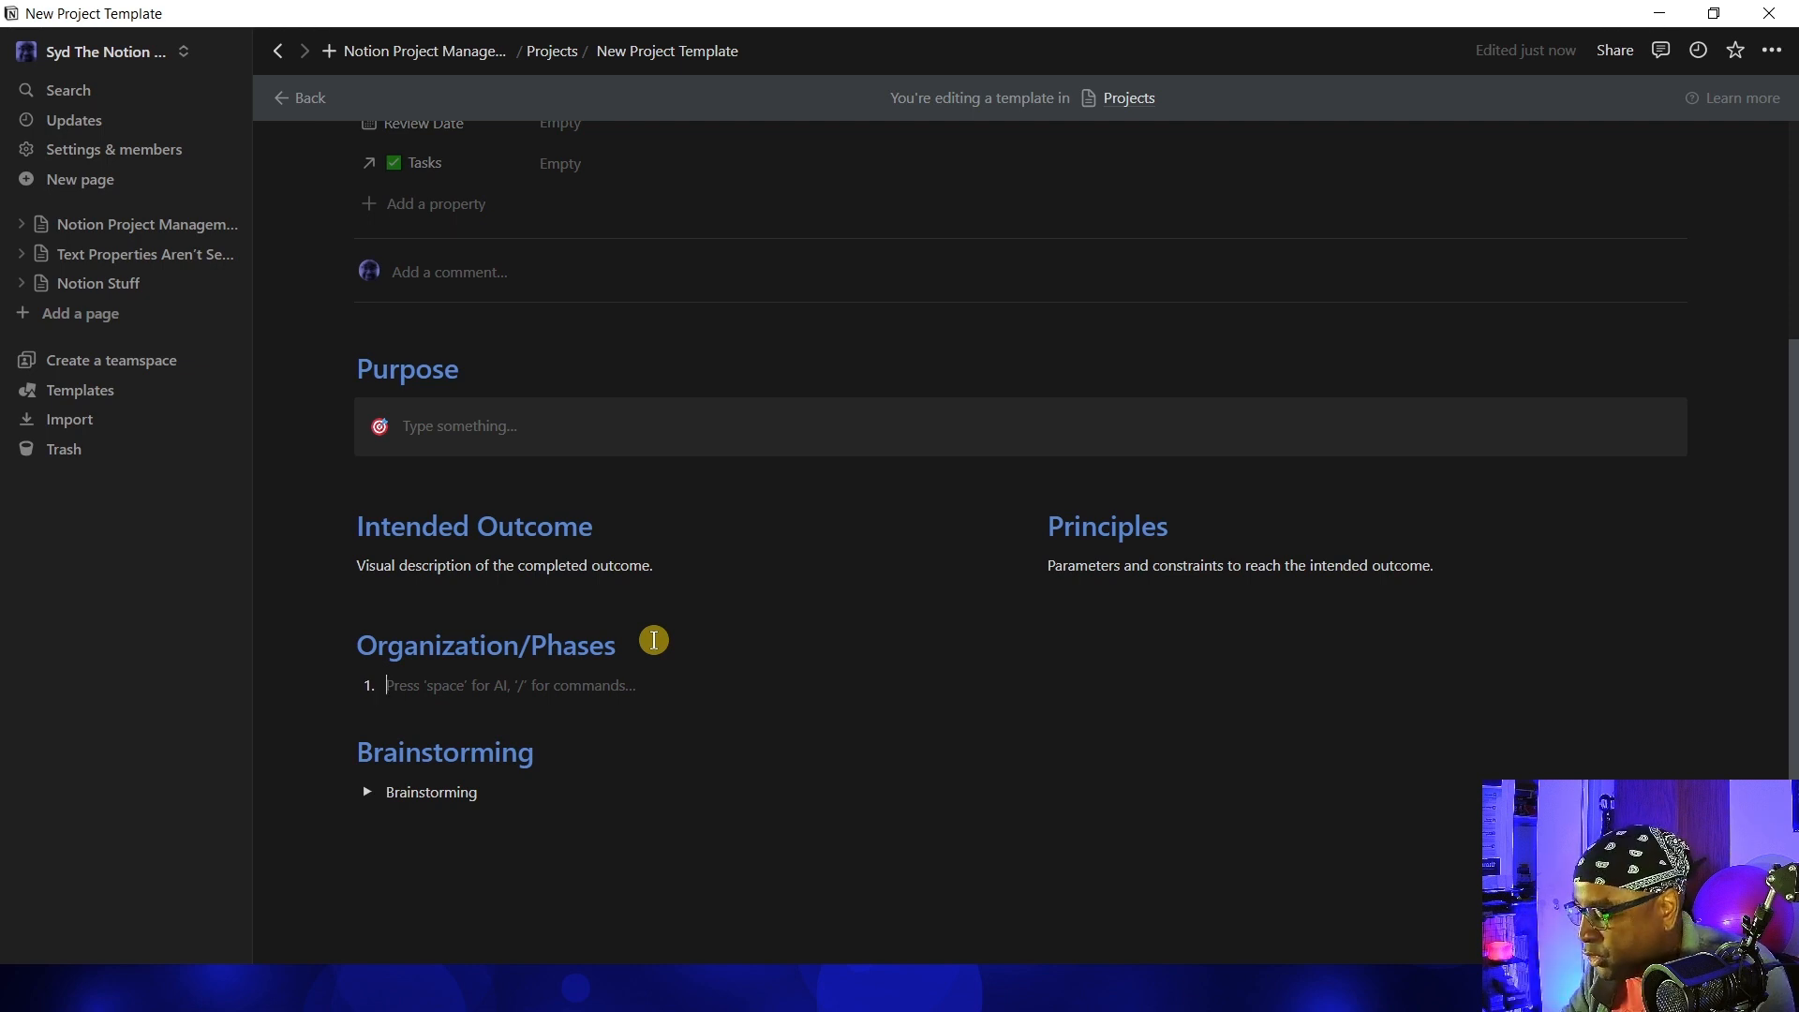
type("o")
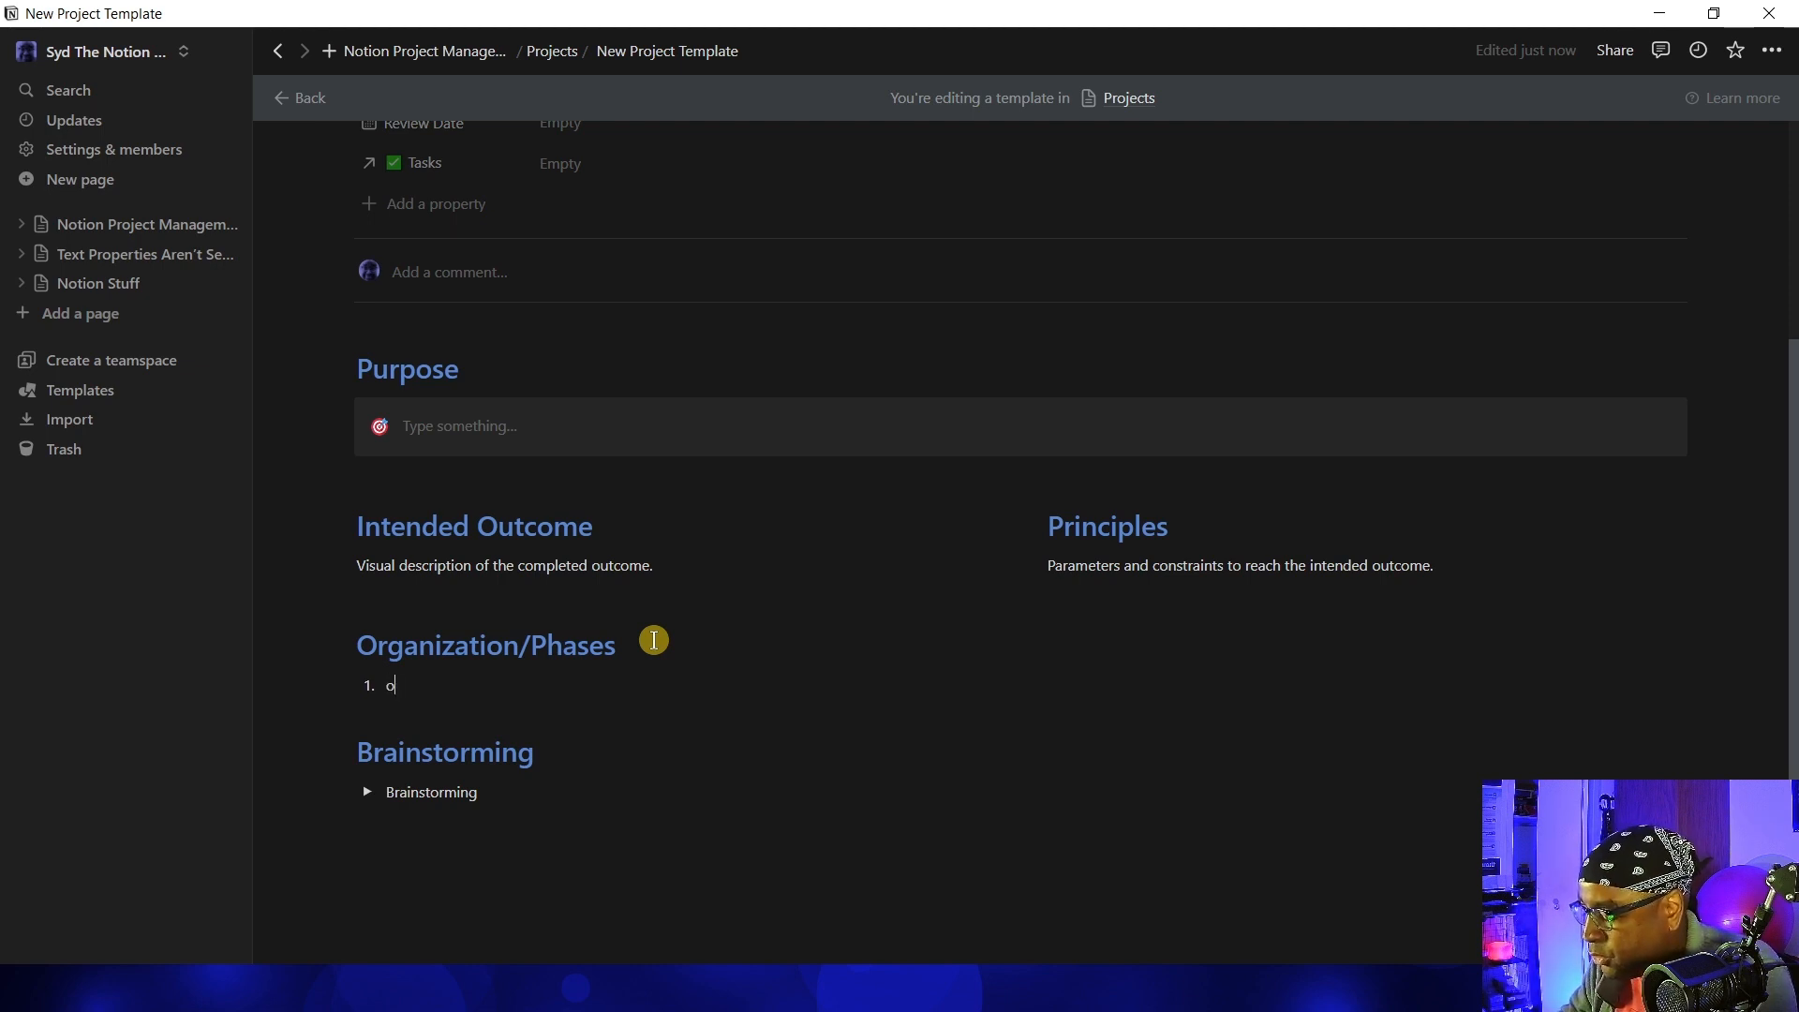
type("rganisin")
key("Return")
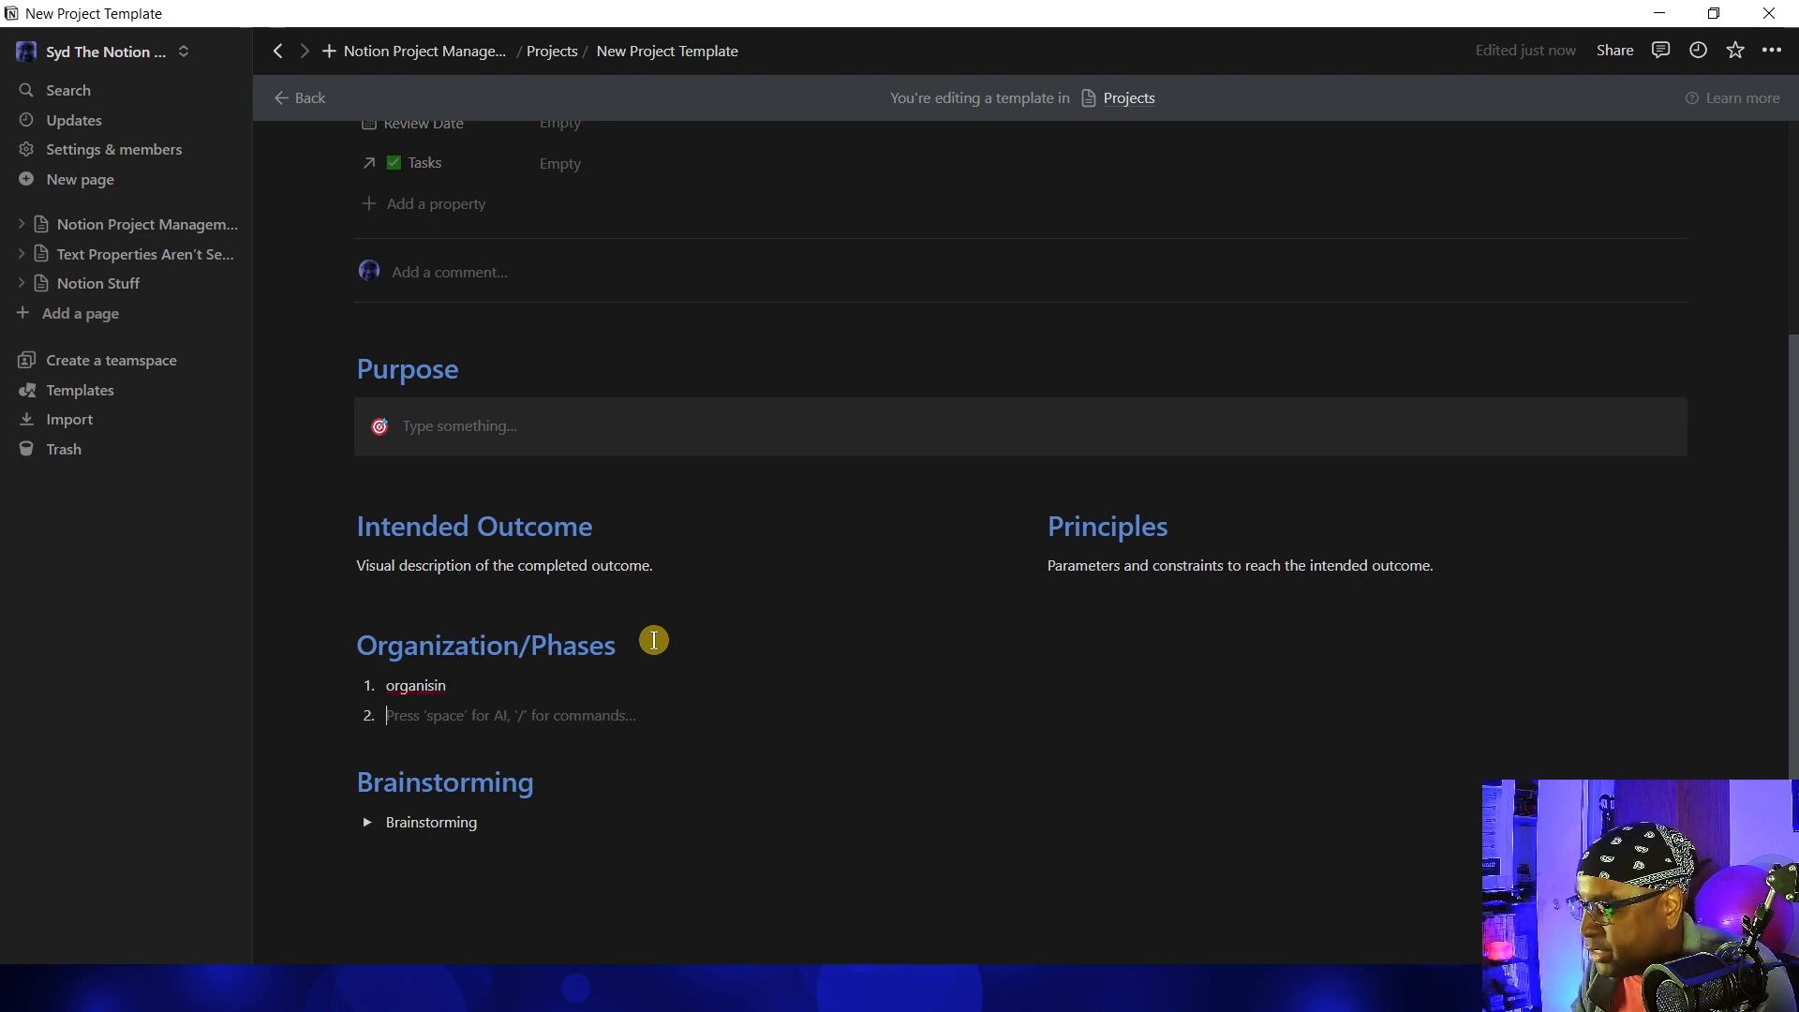
key("BackSpace")
key("ctrl+a")
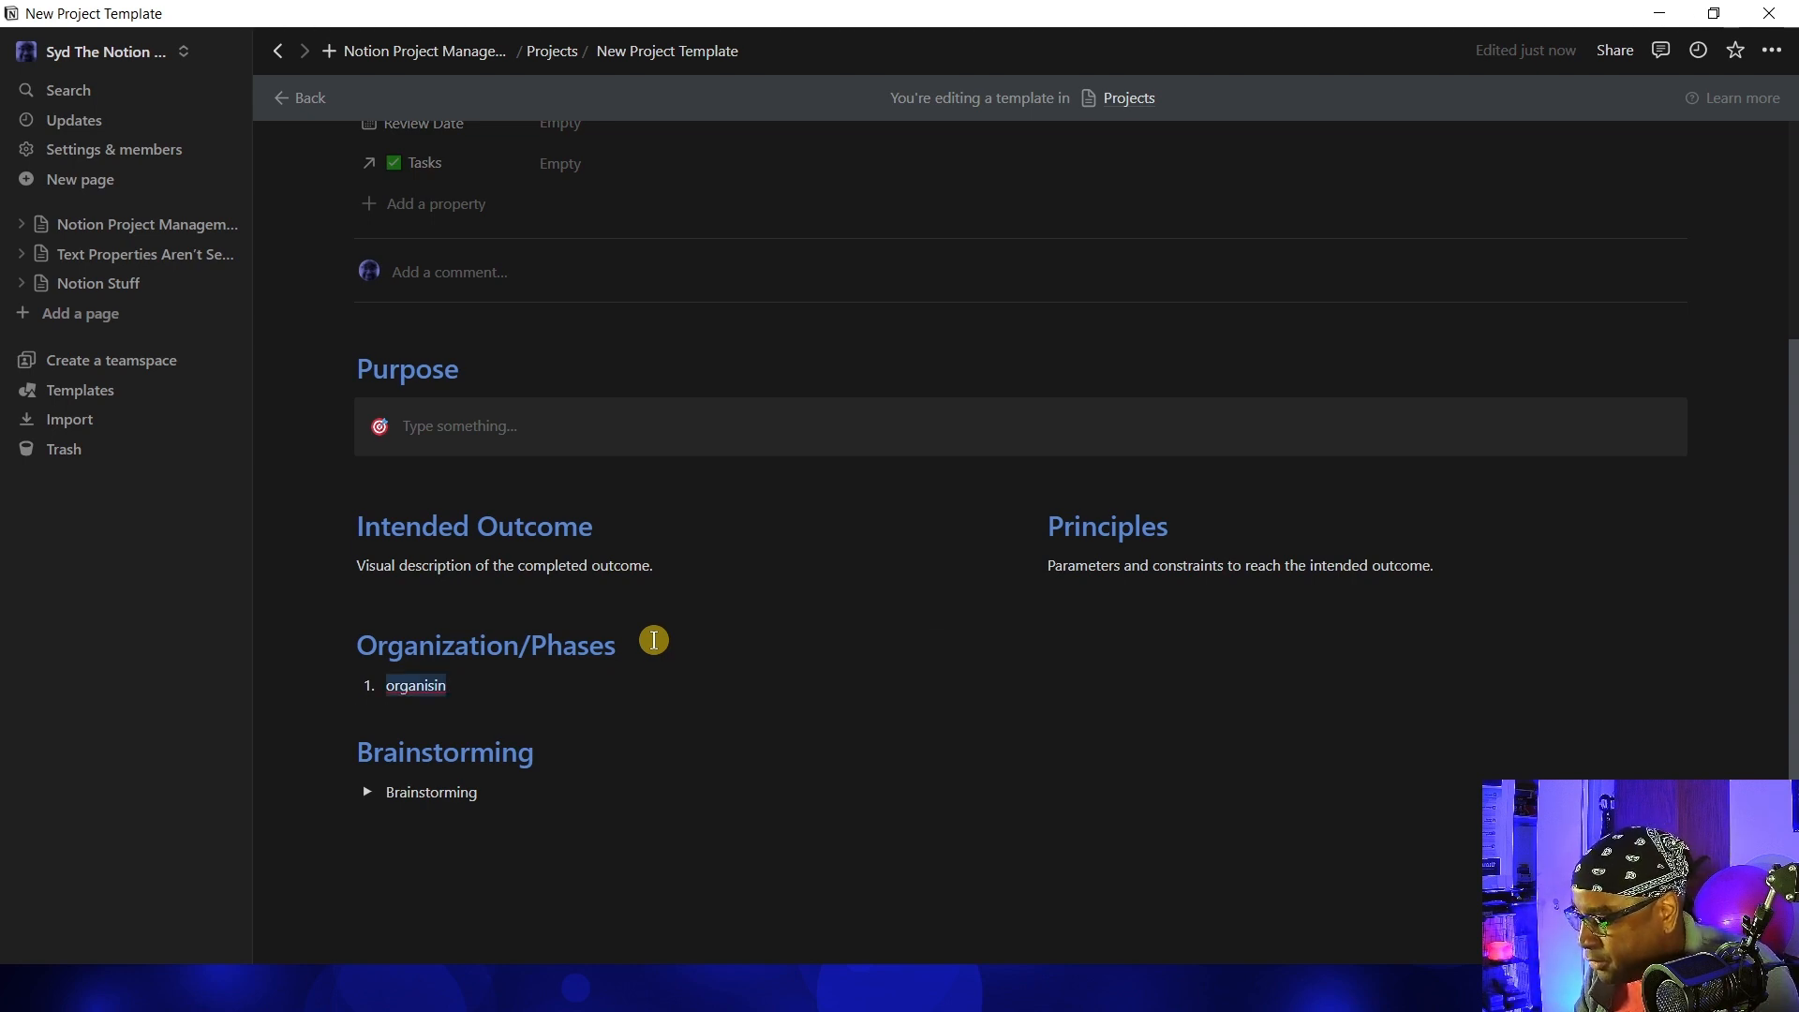
key("BackSpace")
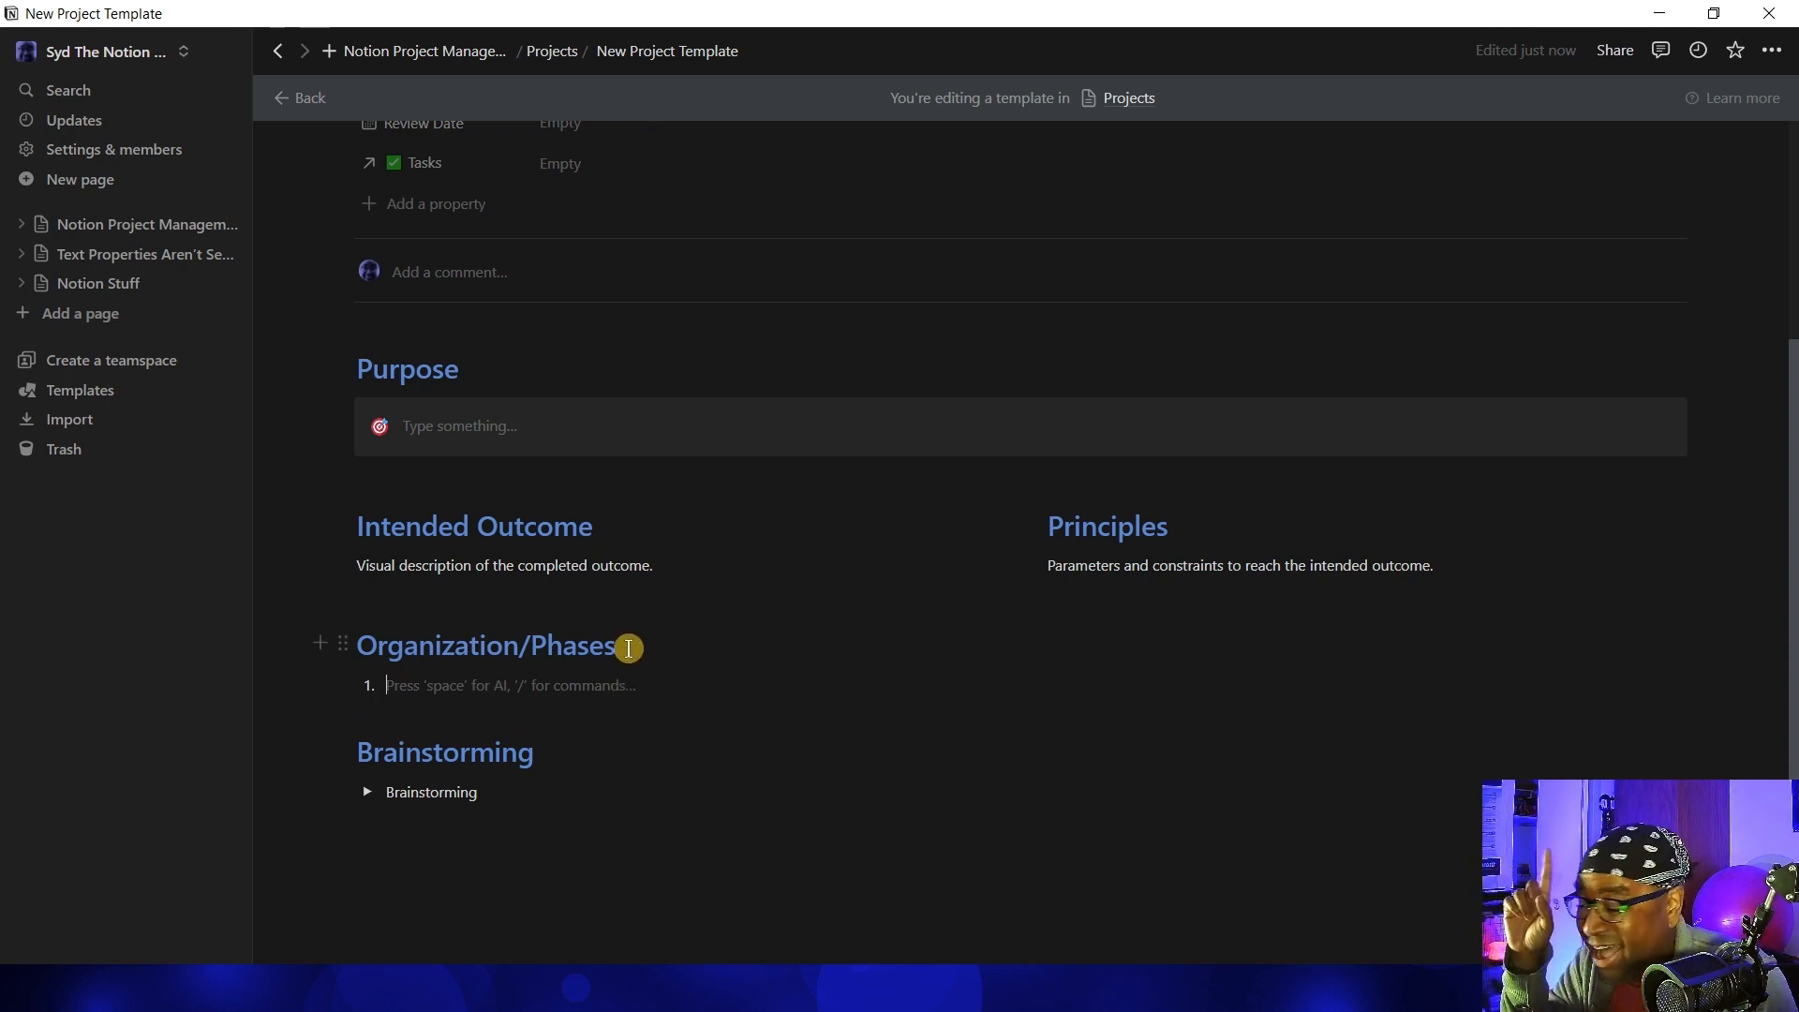
Insert a level 1 heading reading Tasks between the Organization/Phases heading and its numbered list
left_click(629, 648)
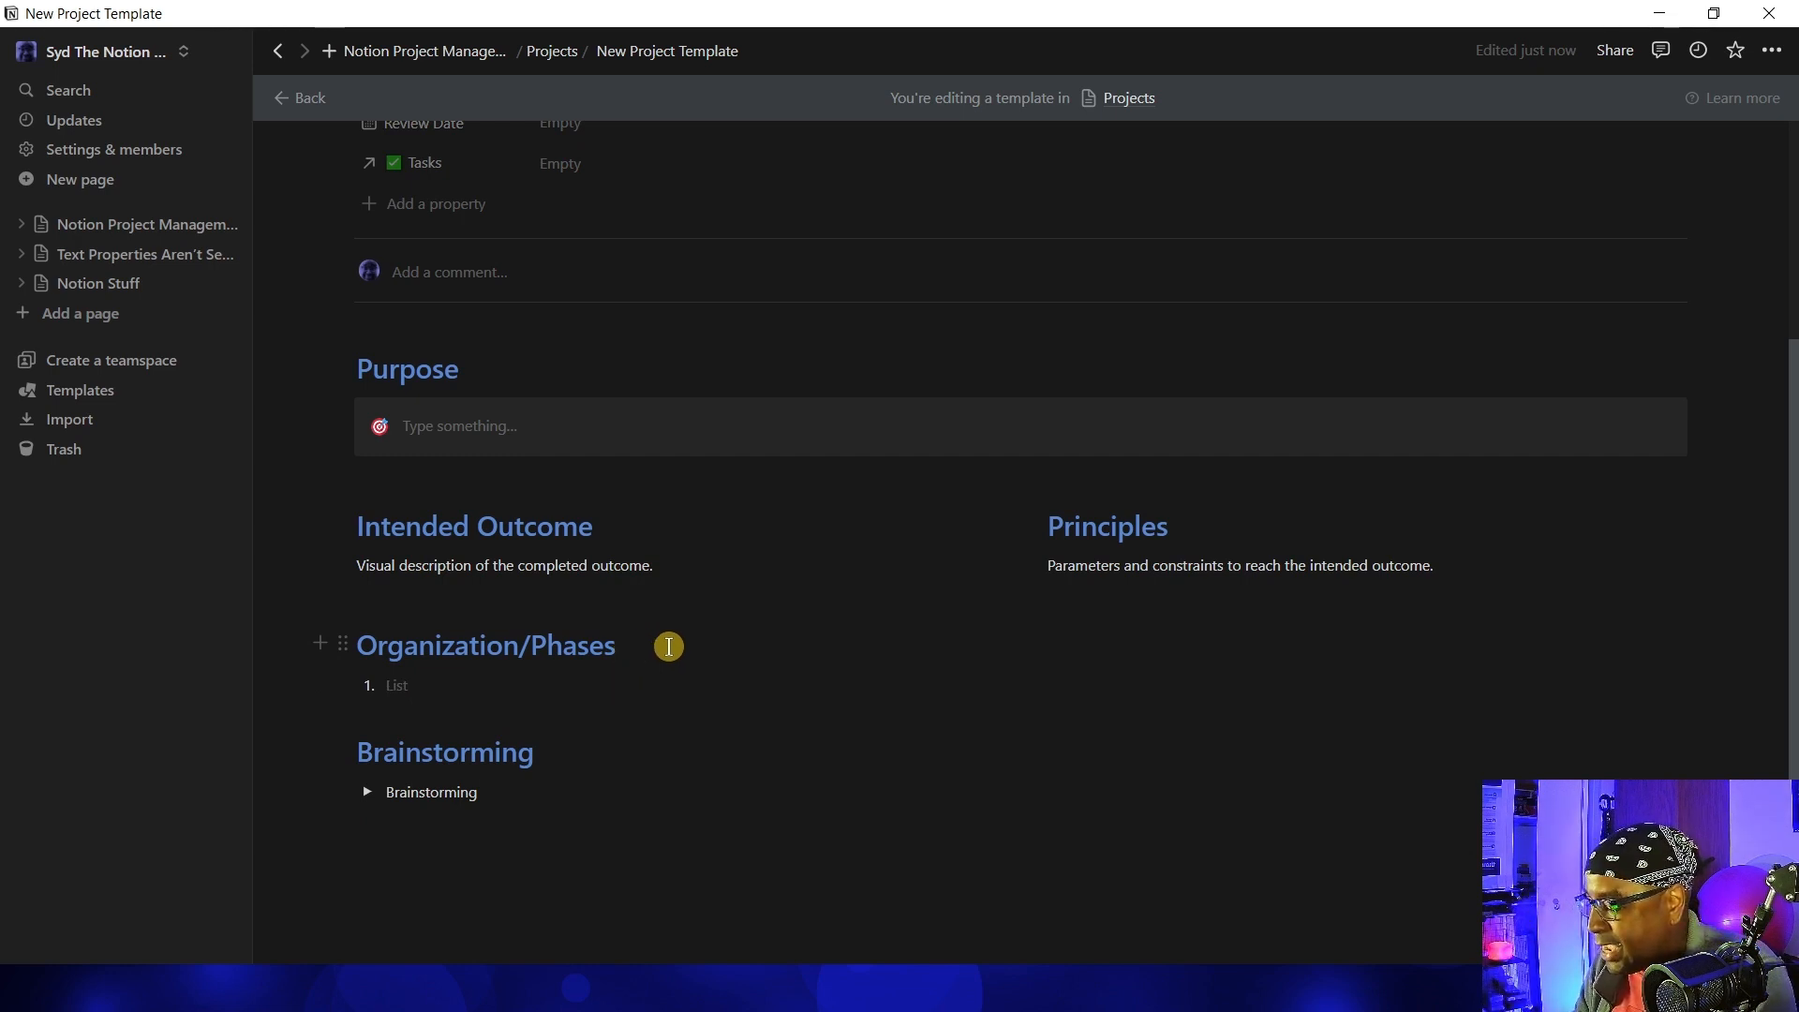
key("Return")
type("# ")
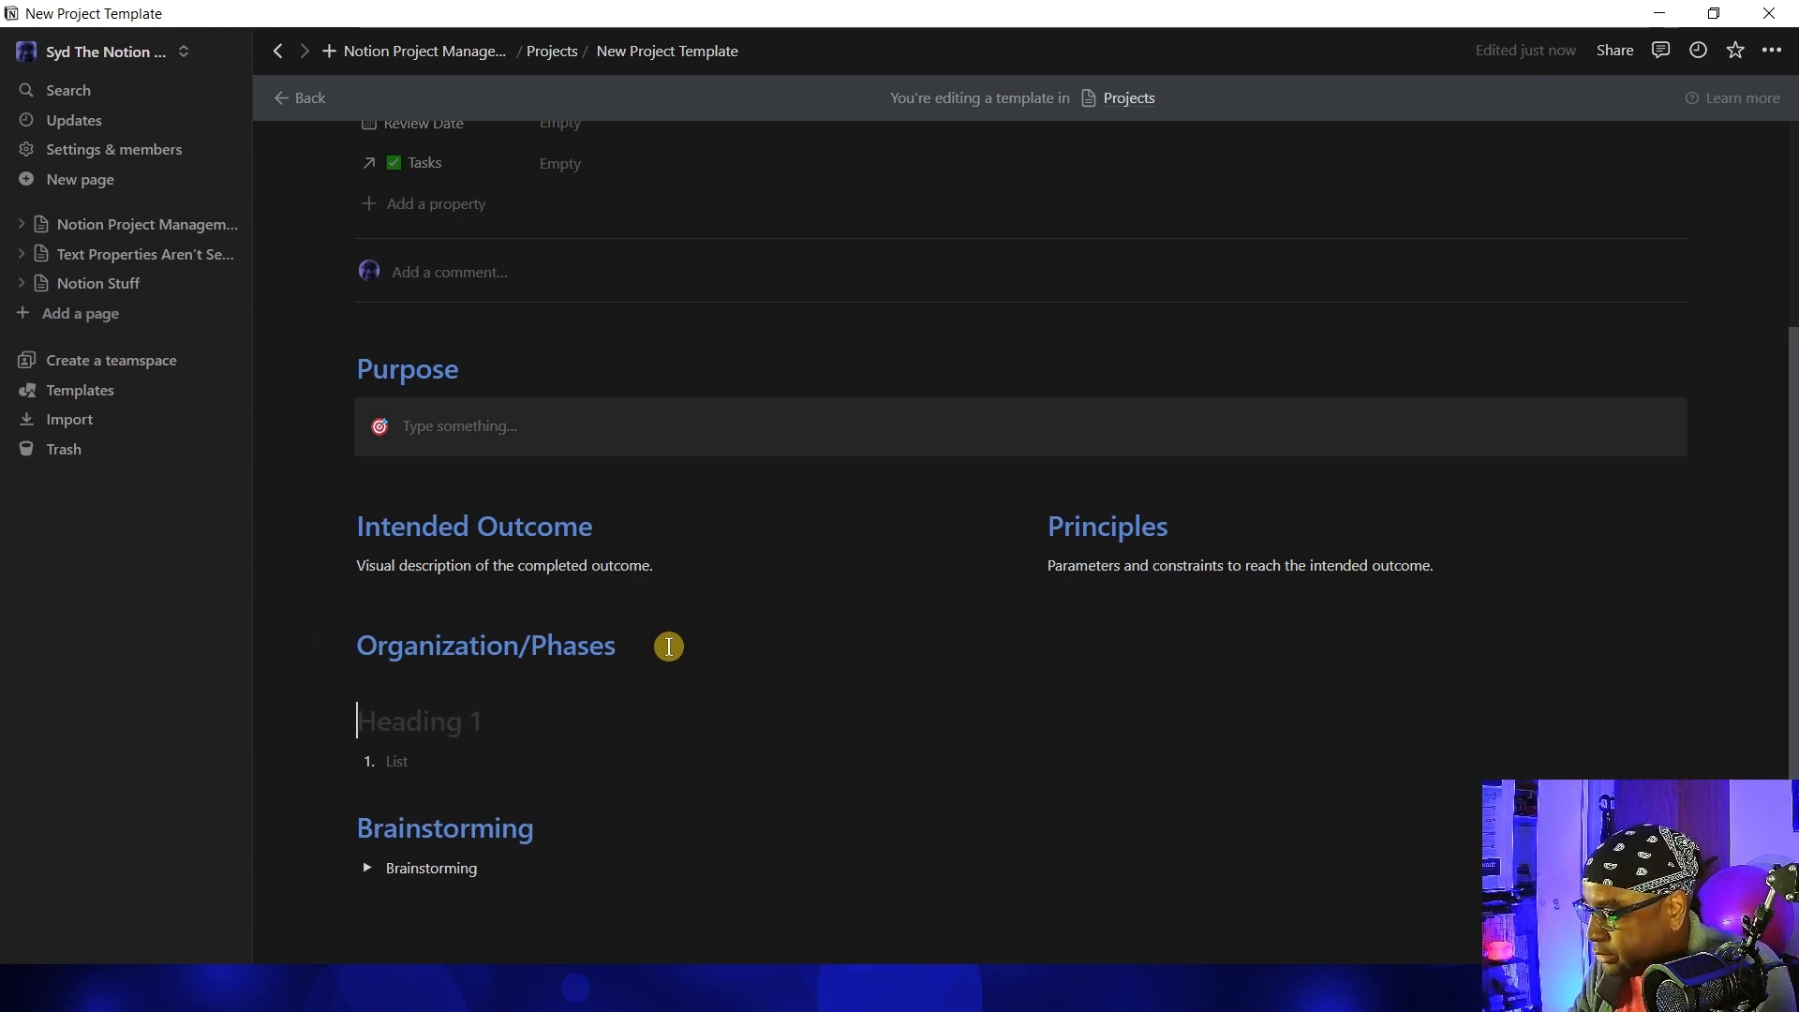
type("Tasks")
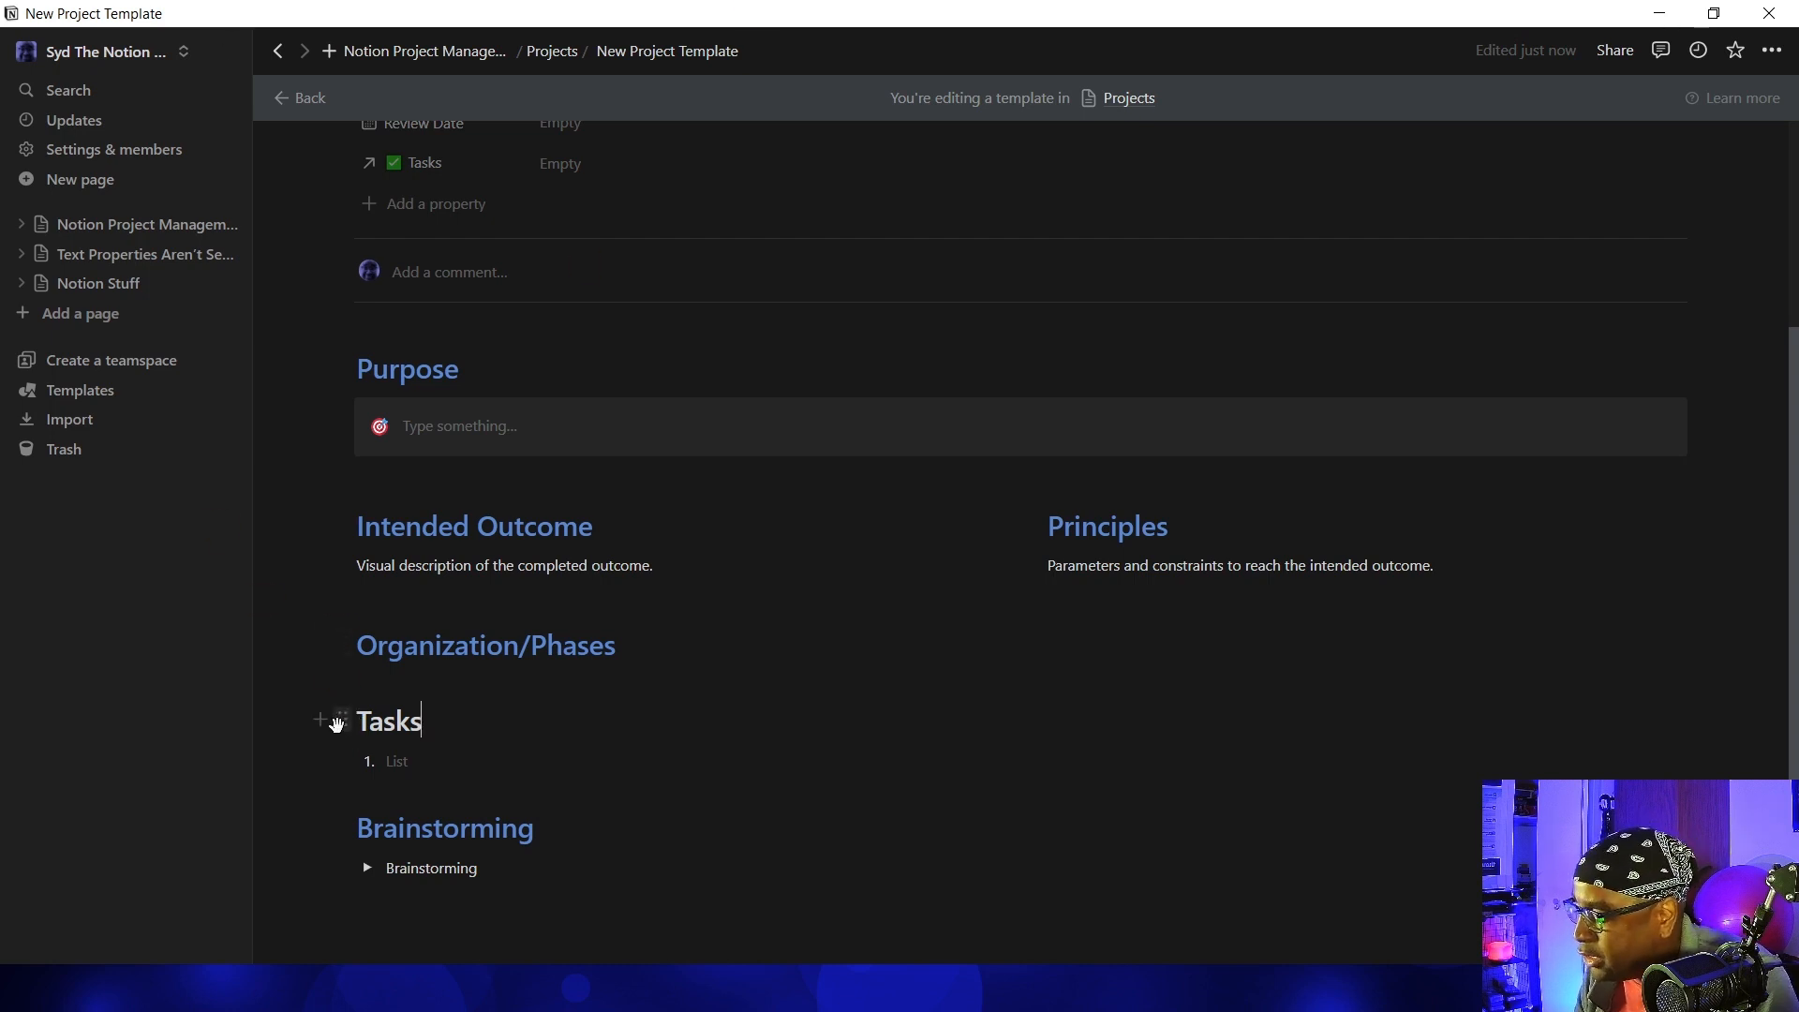
Color the Tasks heading green and move it between the Purpose callout and the Intended Outcome and Principles columns
left_click(337, 725)
mouse_move(213, 862)
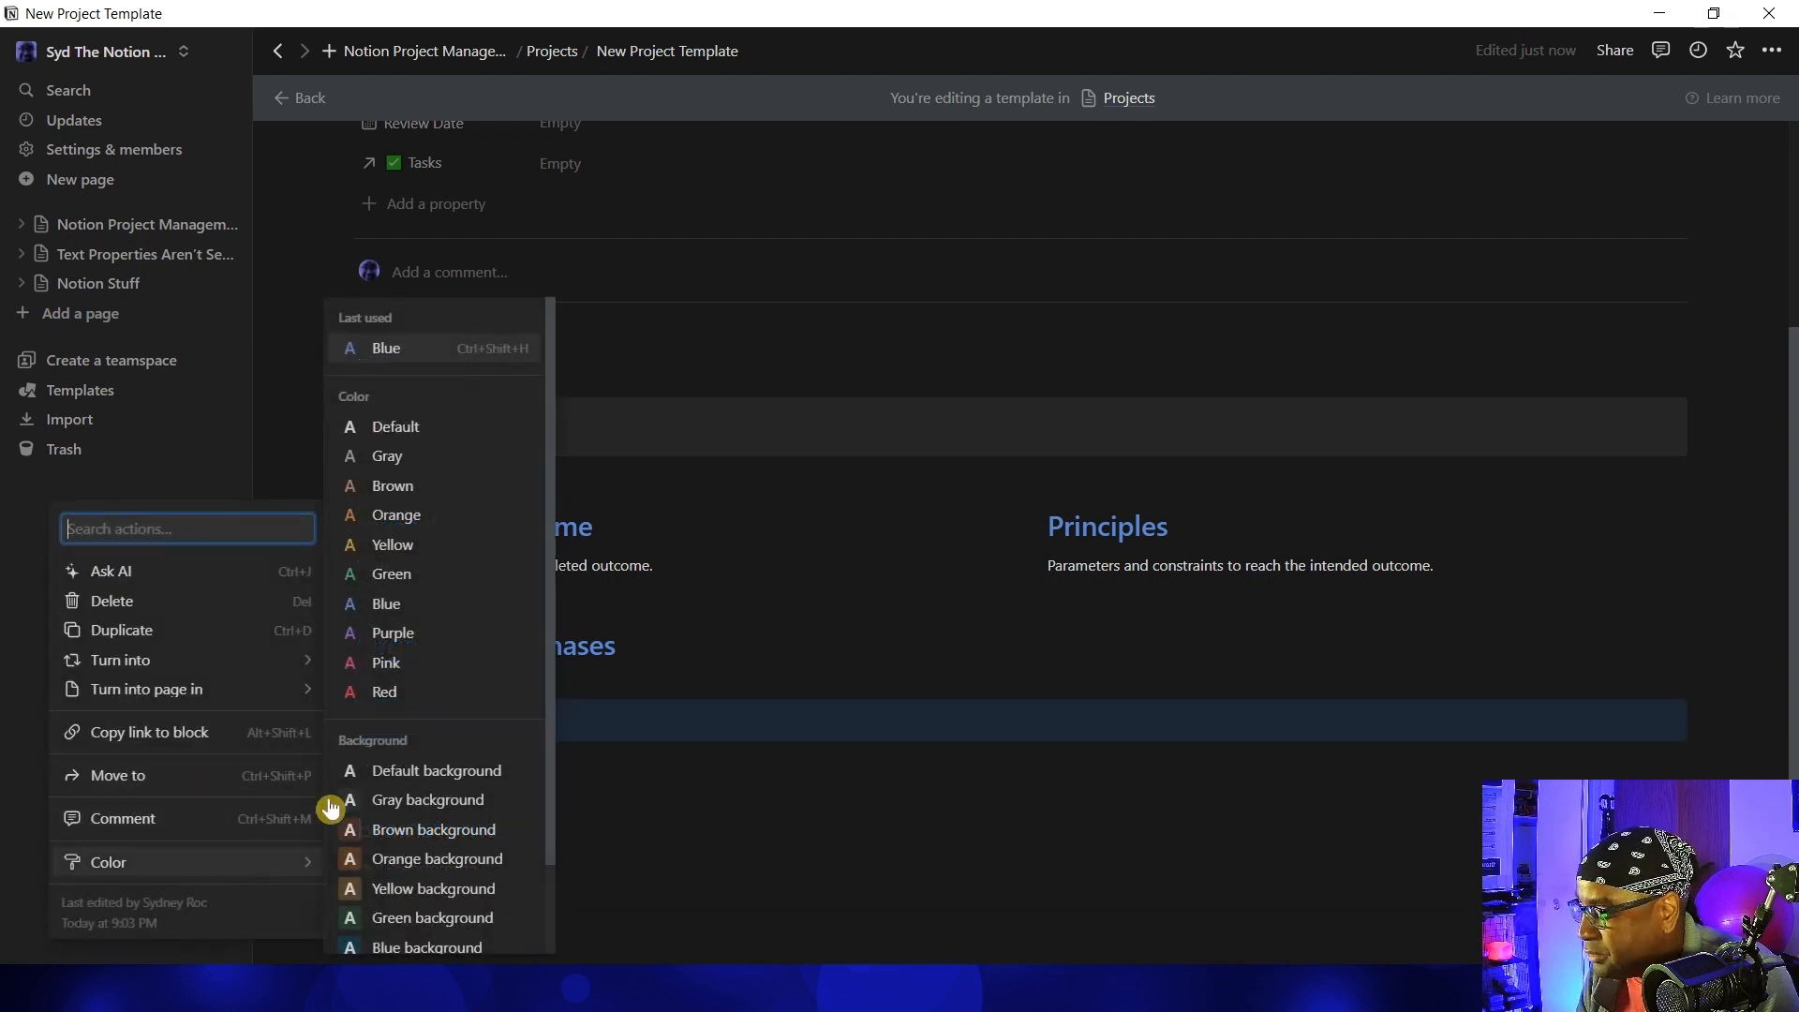
left_click(365, 574)
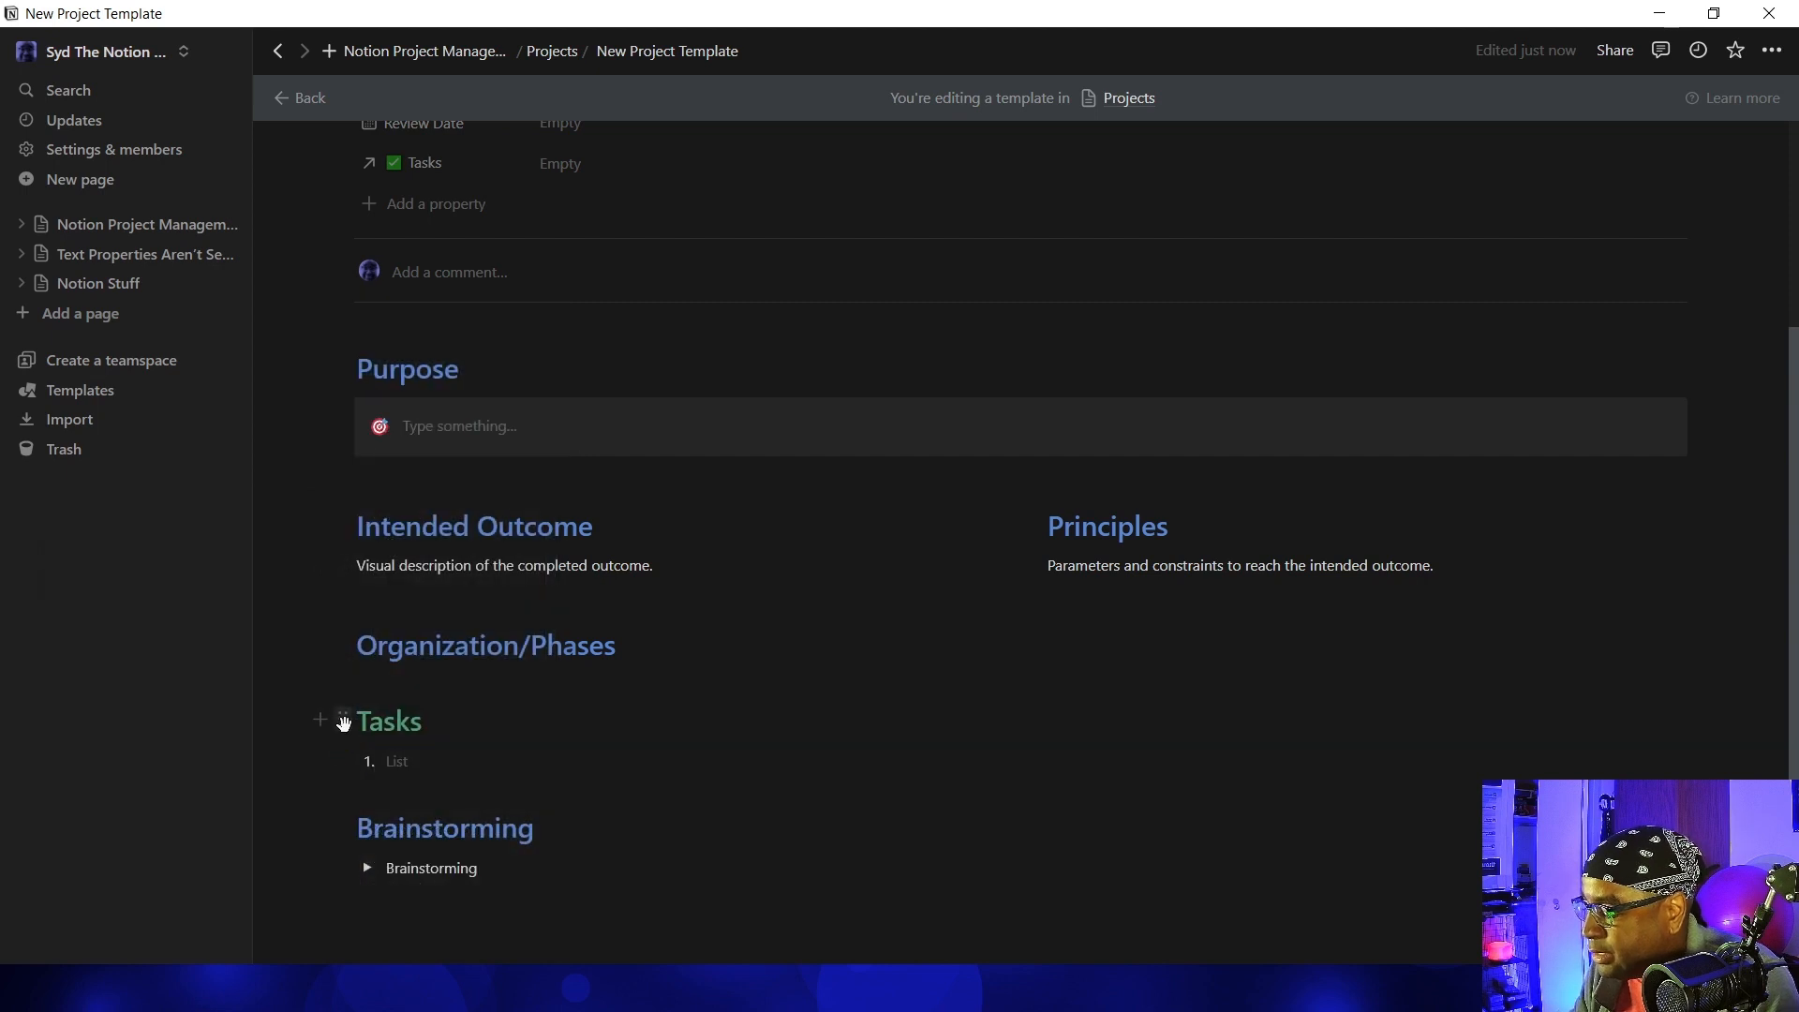
left_click_drag(344, 722, 360, 467)
Add a toggle list titled Tasks directly below the Tasks heading
left_click(656, 516)
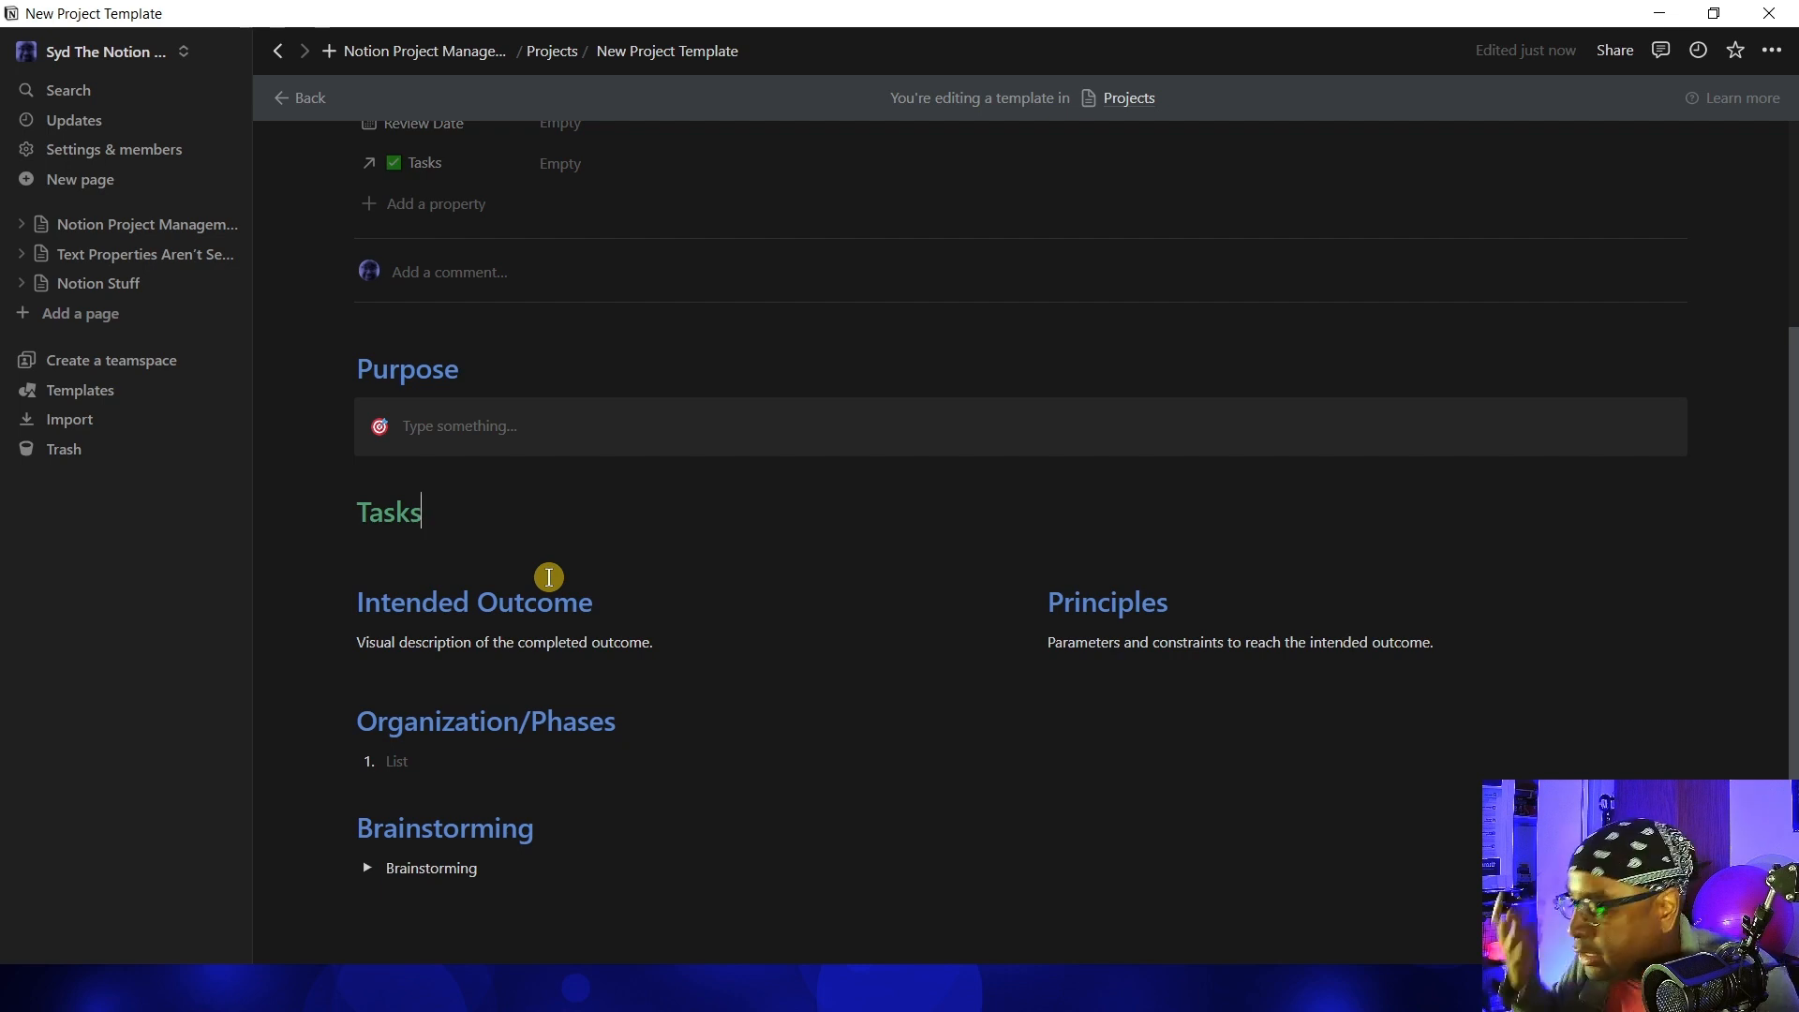
key("Return")
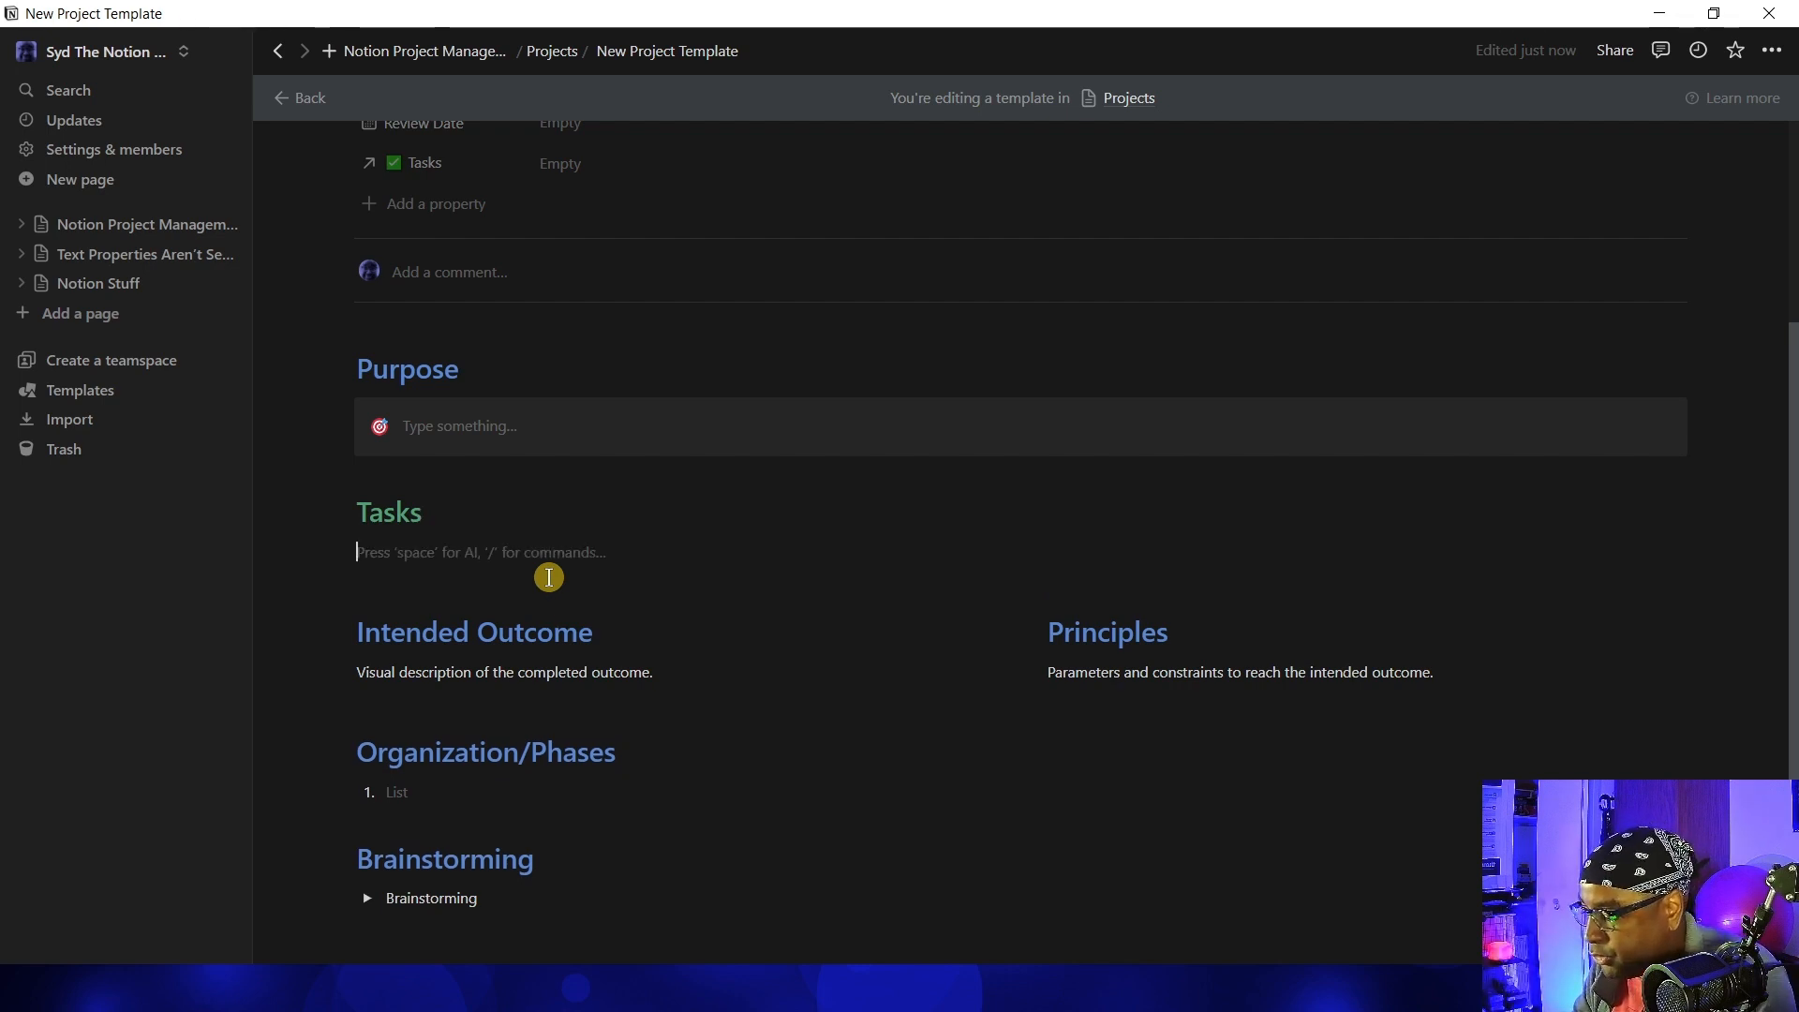
type("> Ta")
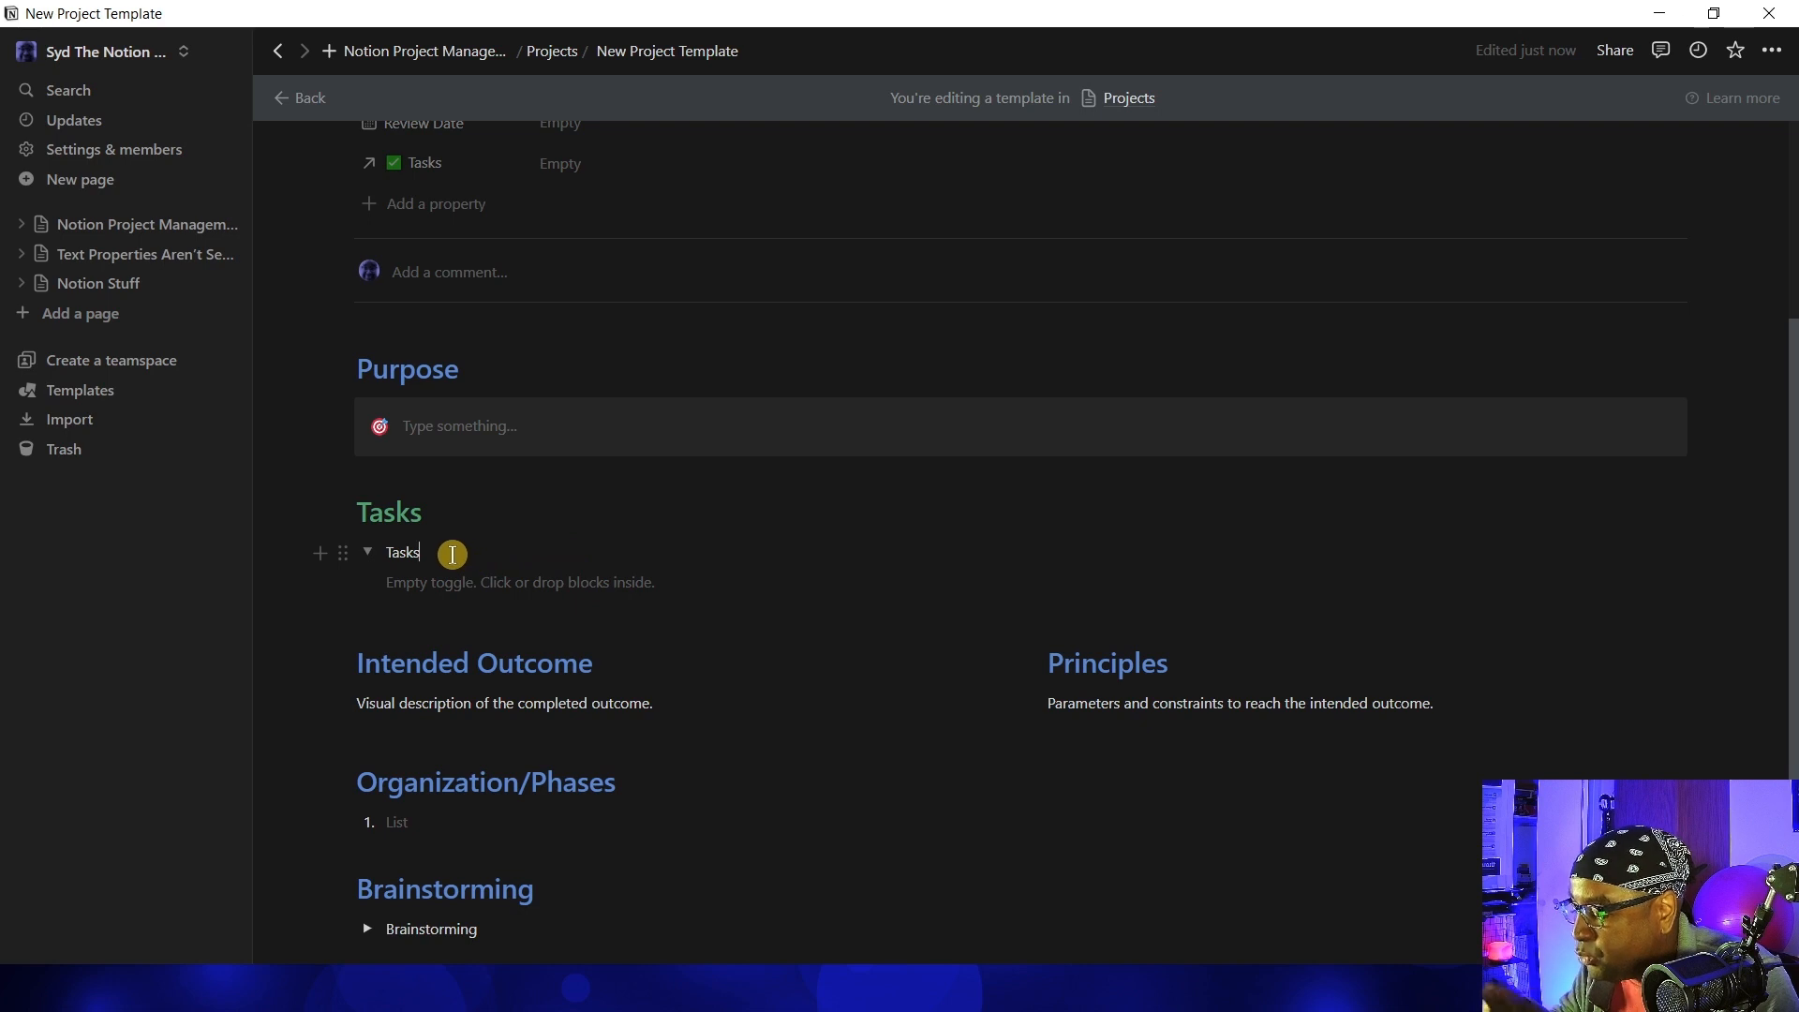
Make the Tasks toggle's title bold and green
left_click_drag(408, 547, 632, 546)
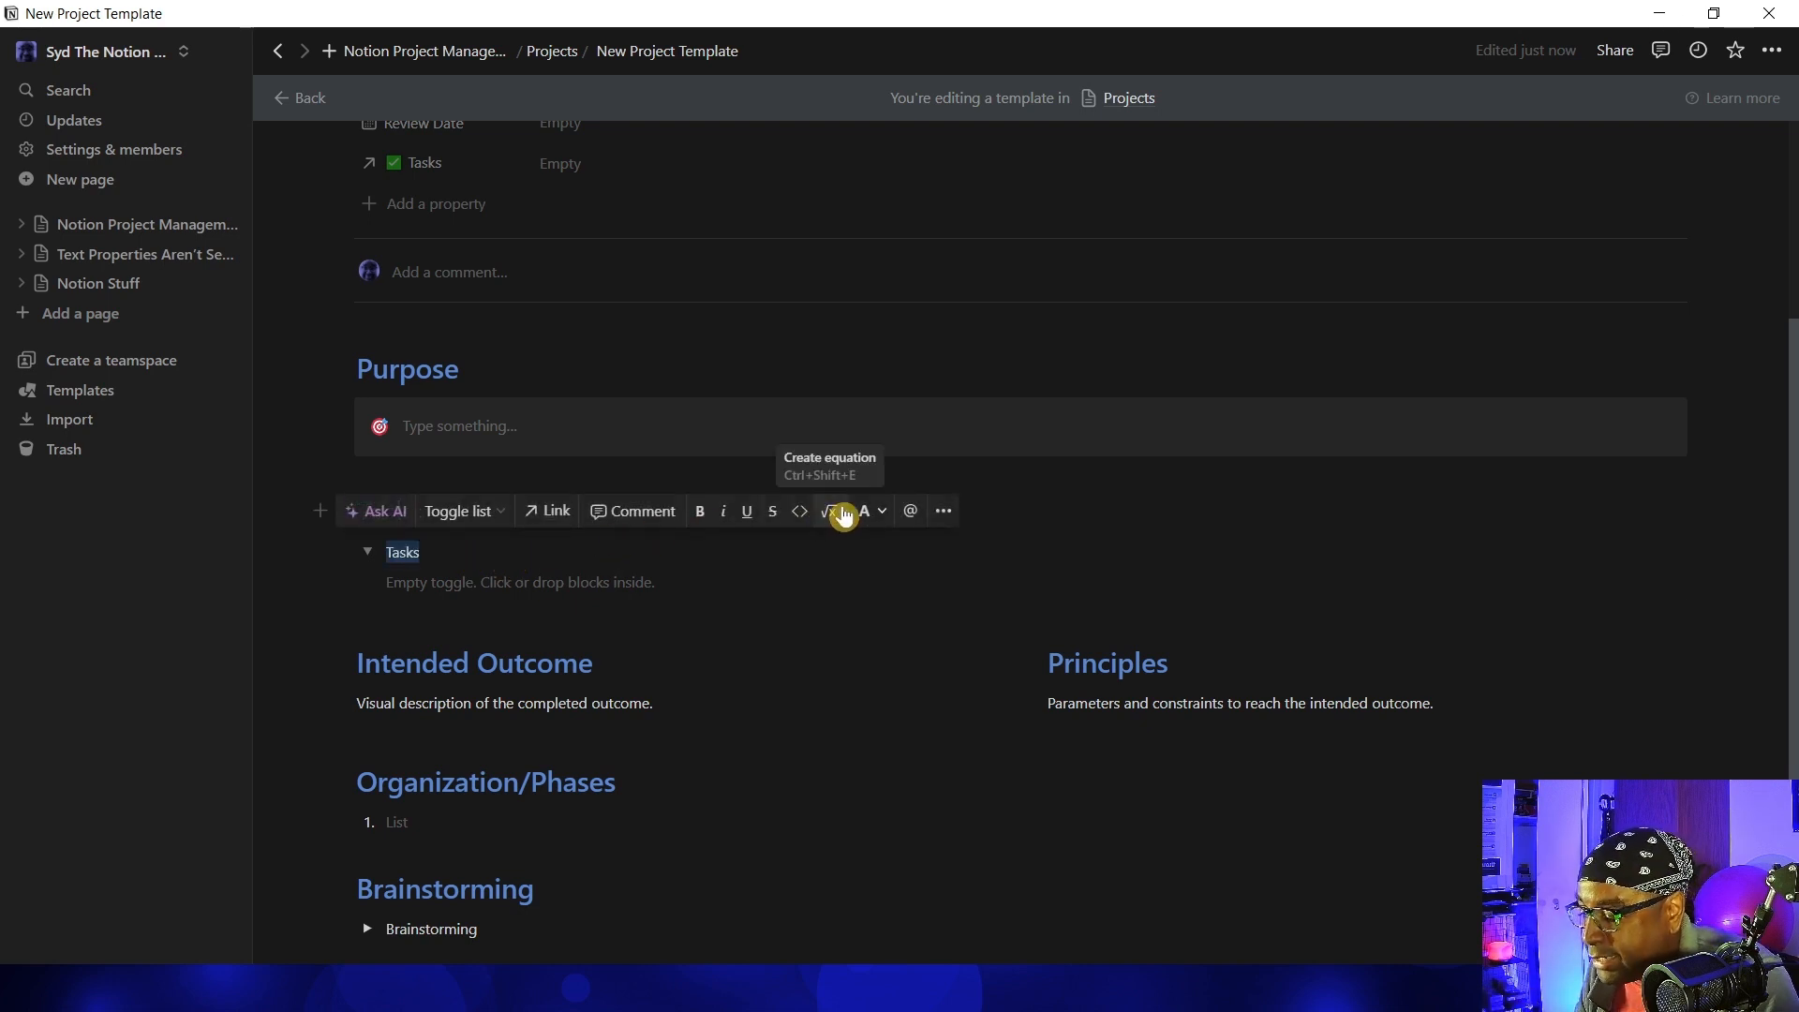
left_click(871, 515)
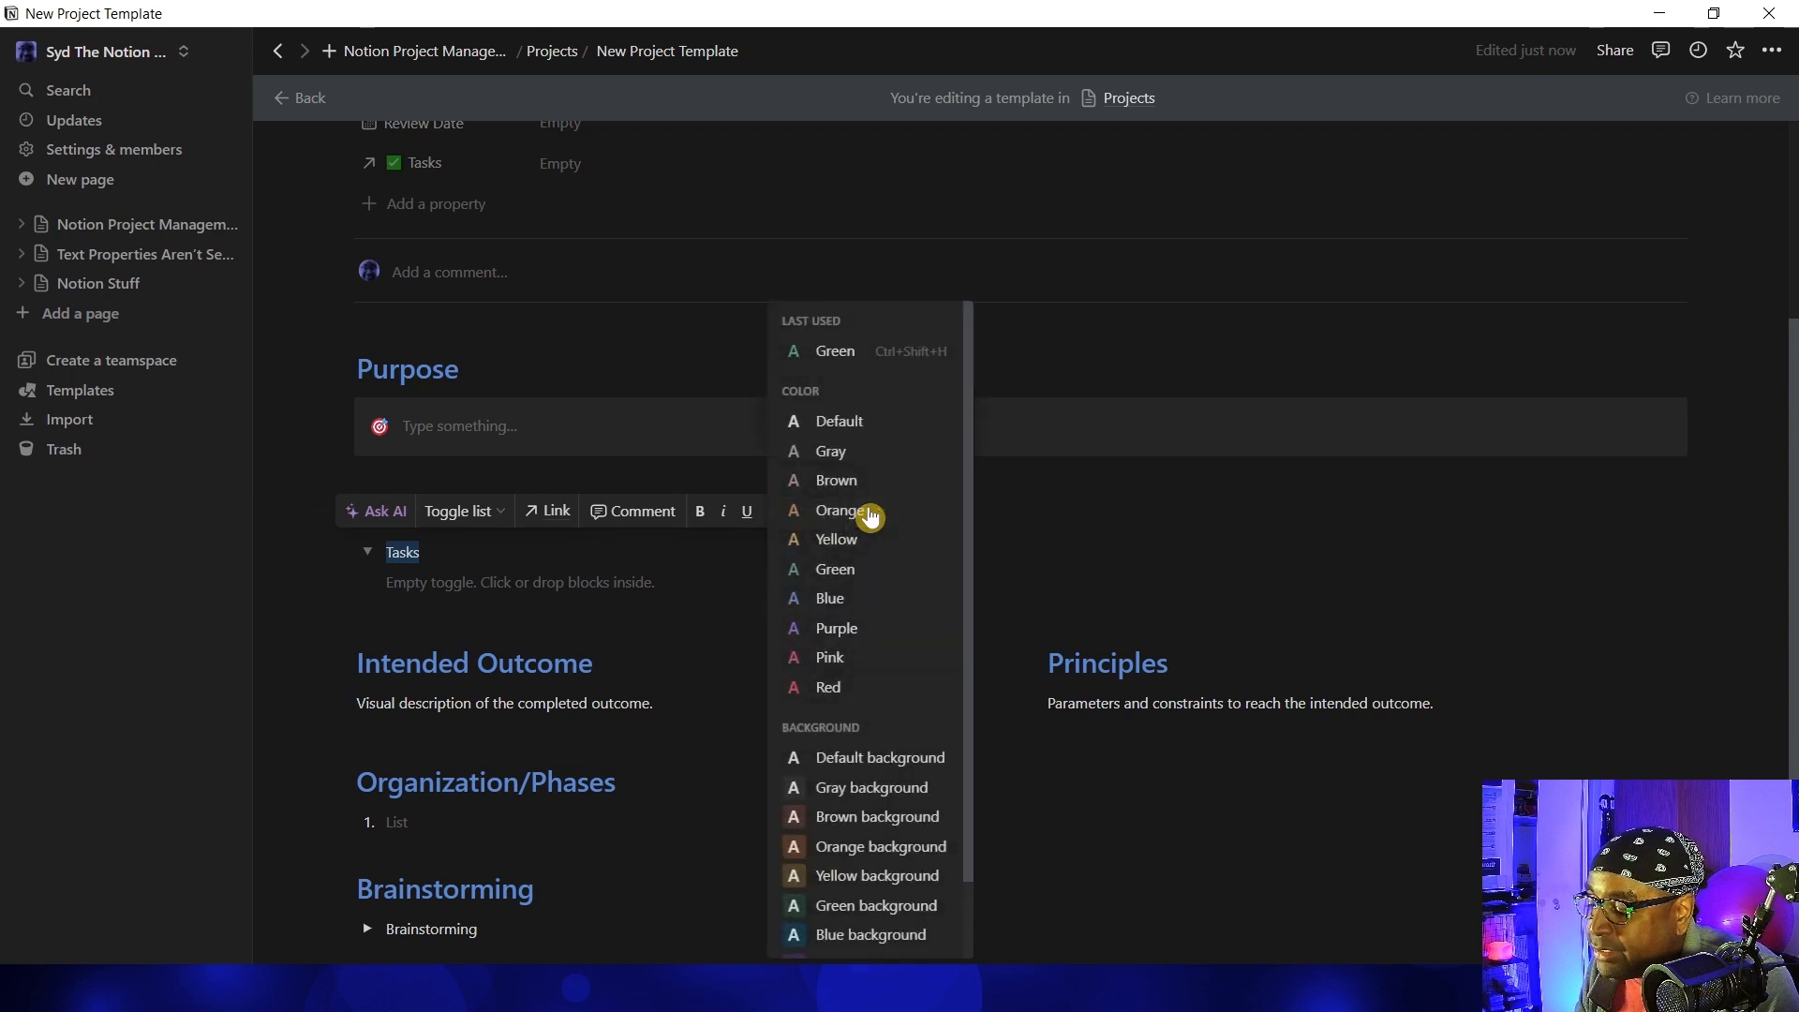
left_click(856, 361)
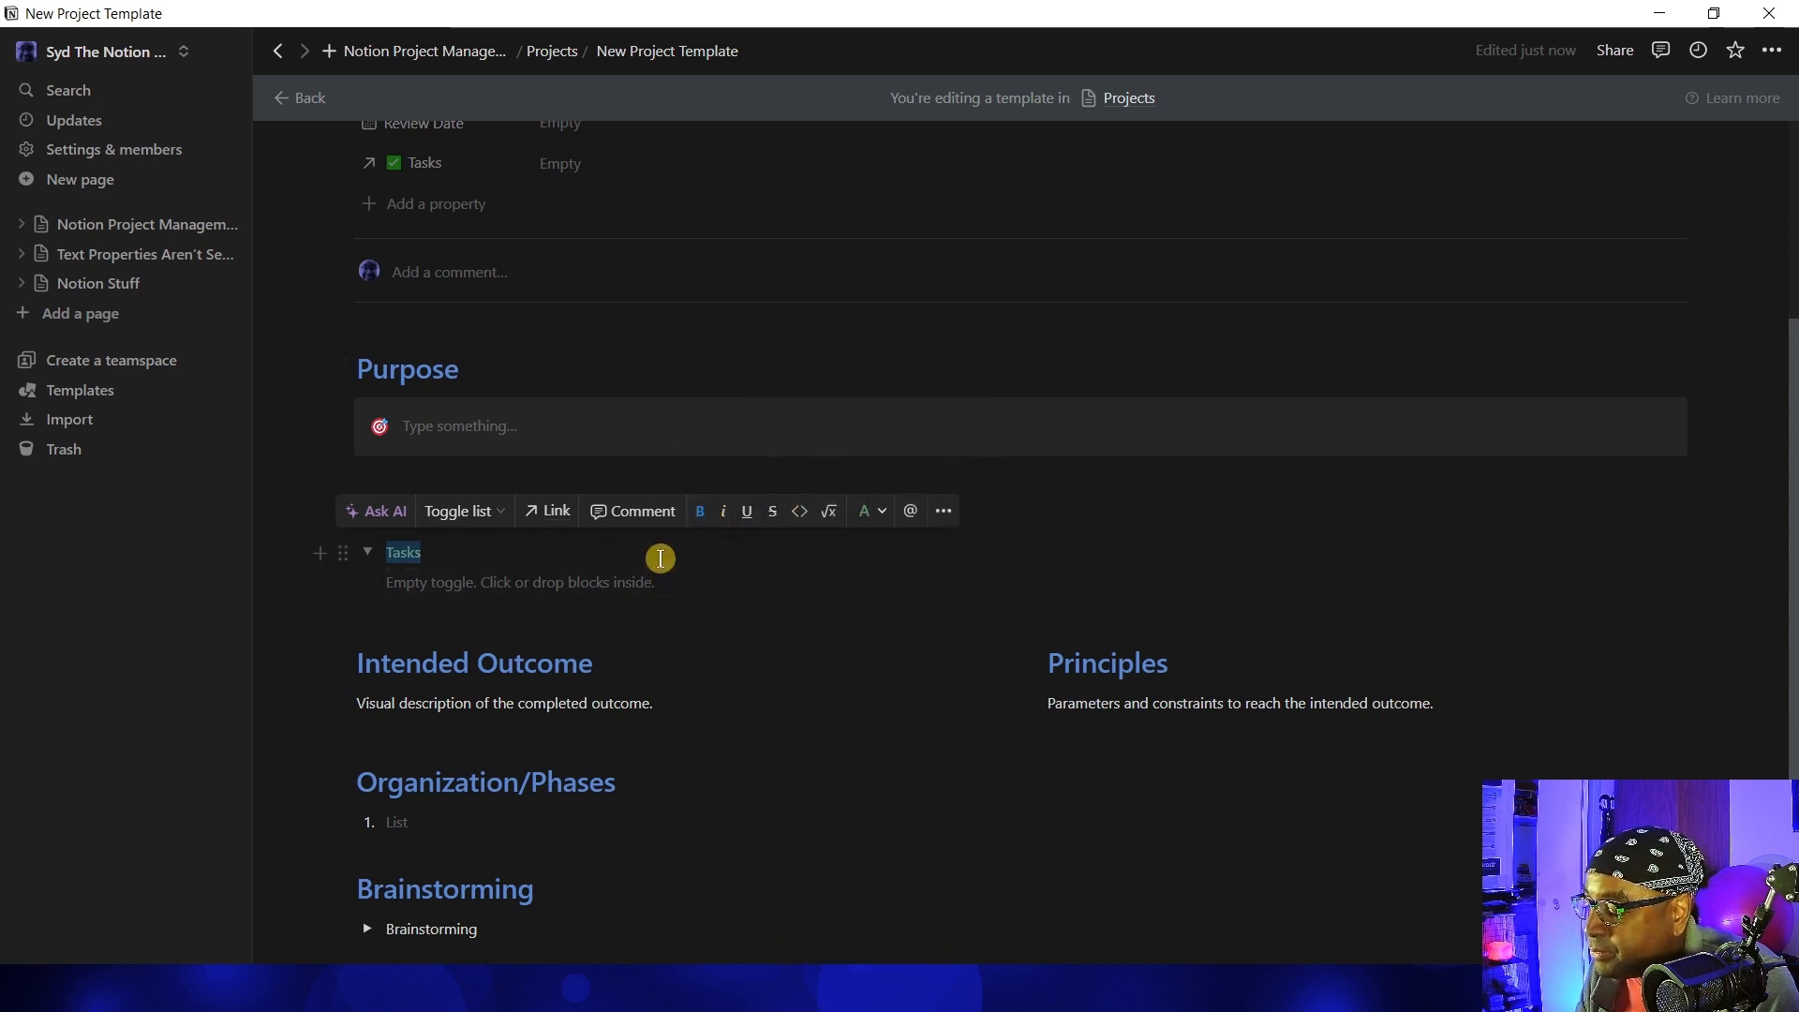
key("Escape")
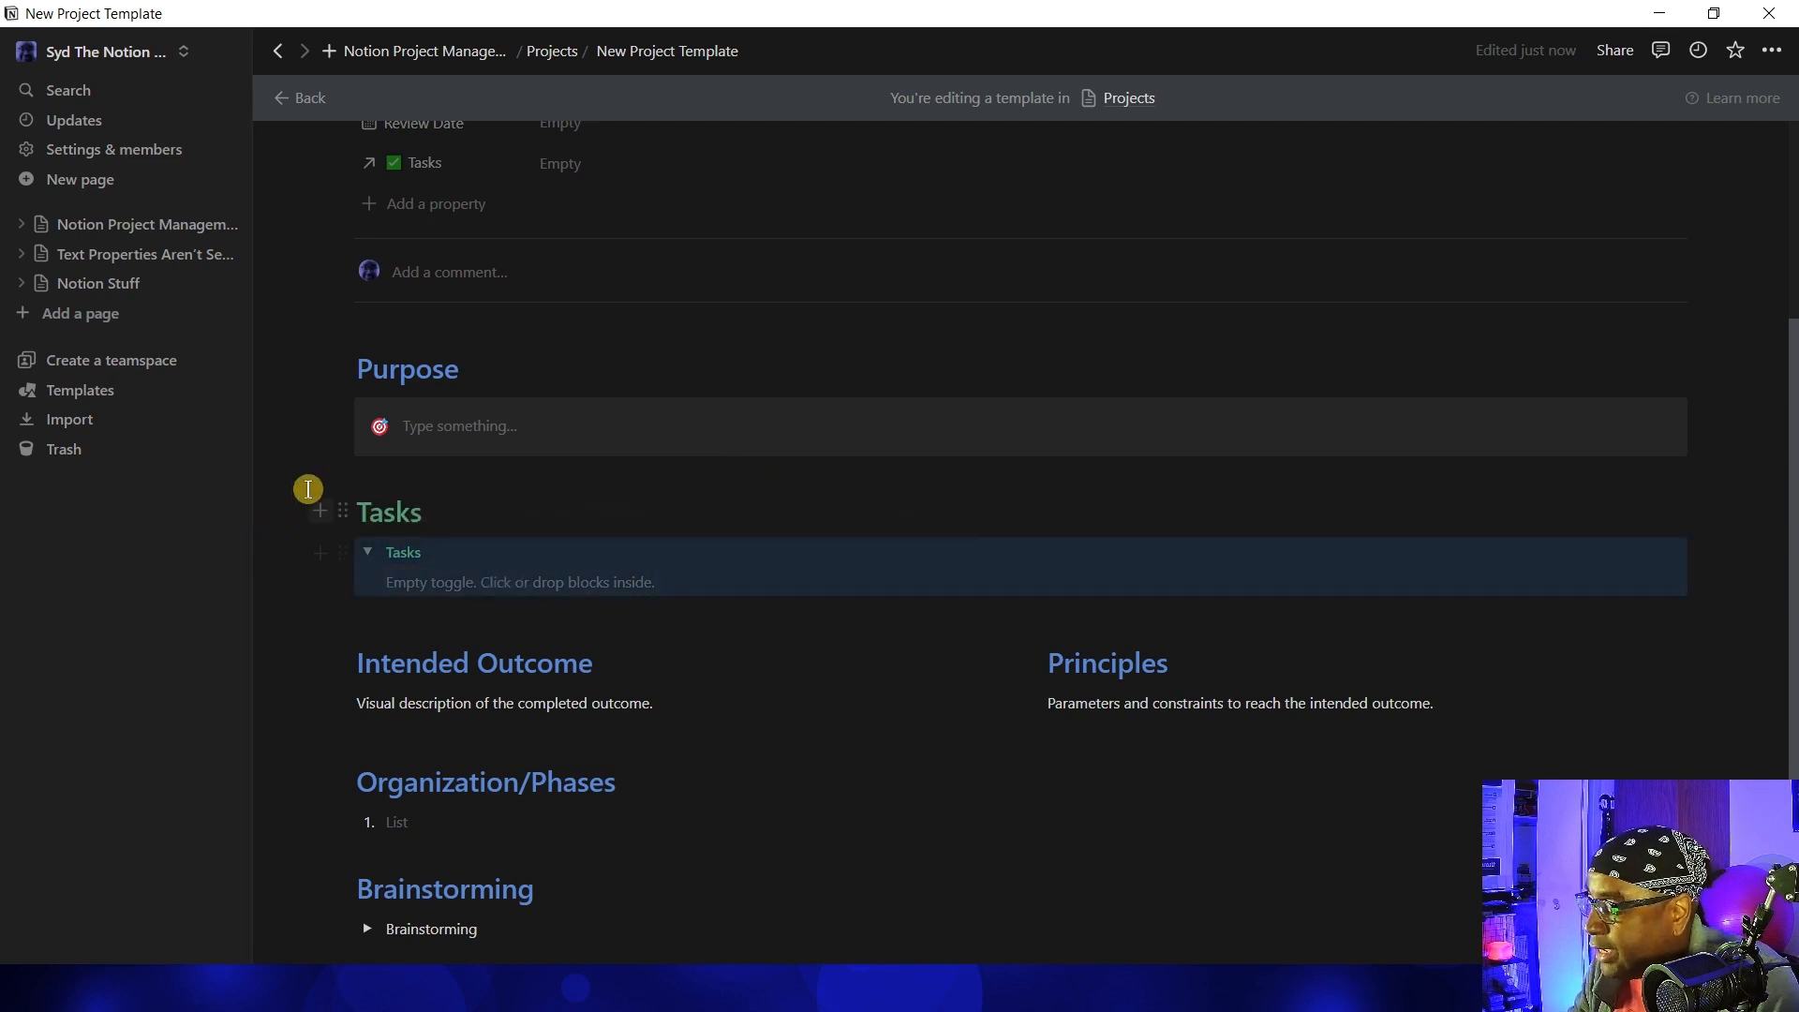
Apply a green background to both the Tasks heading and the Tasks toggle
left_click_drag(294, 489, 366, 558)
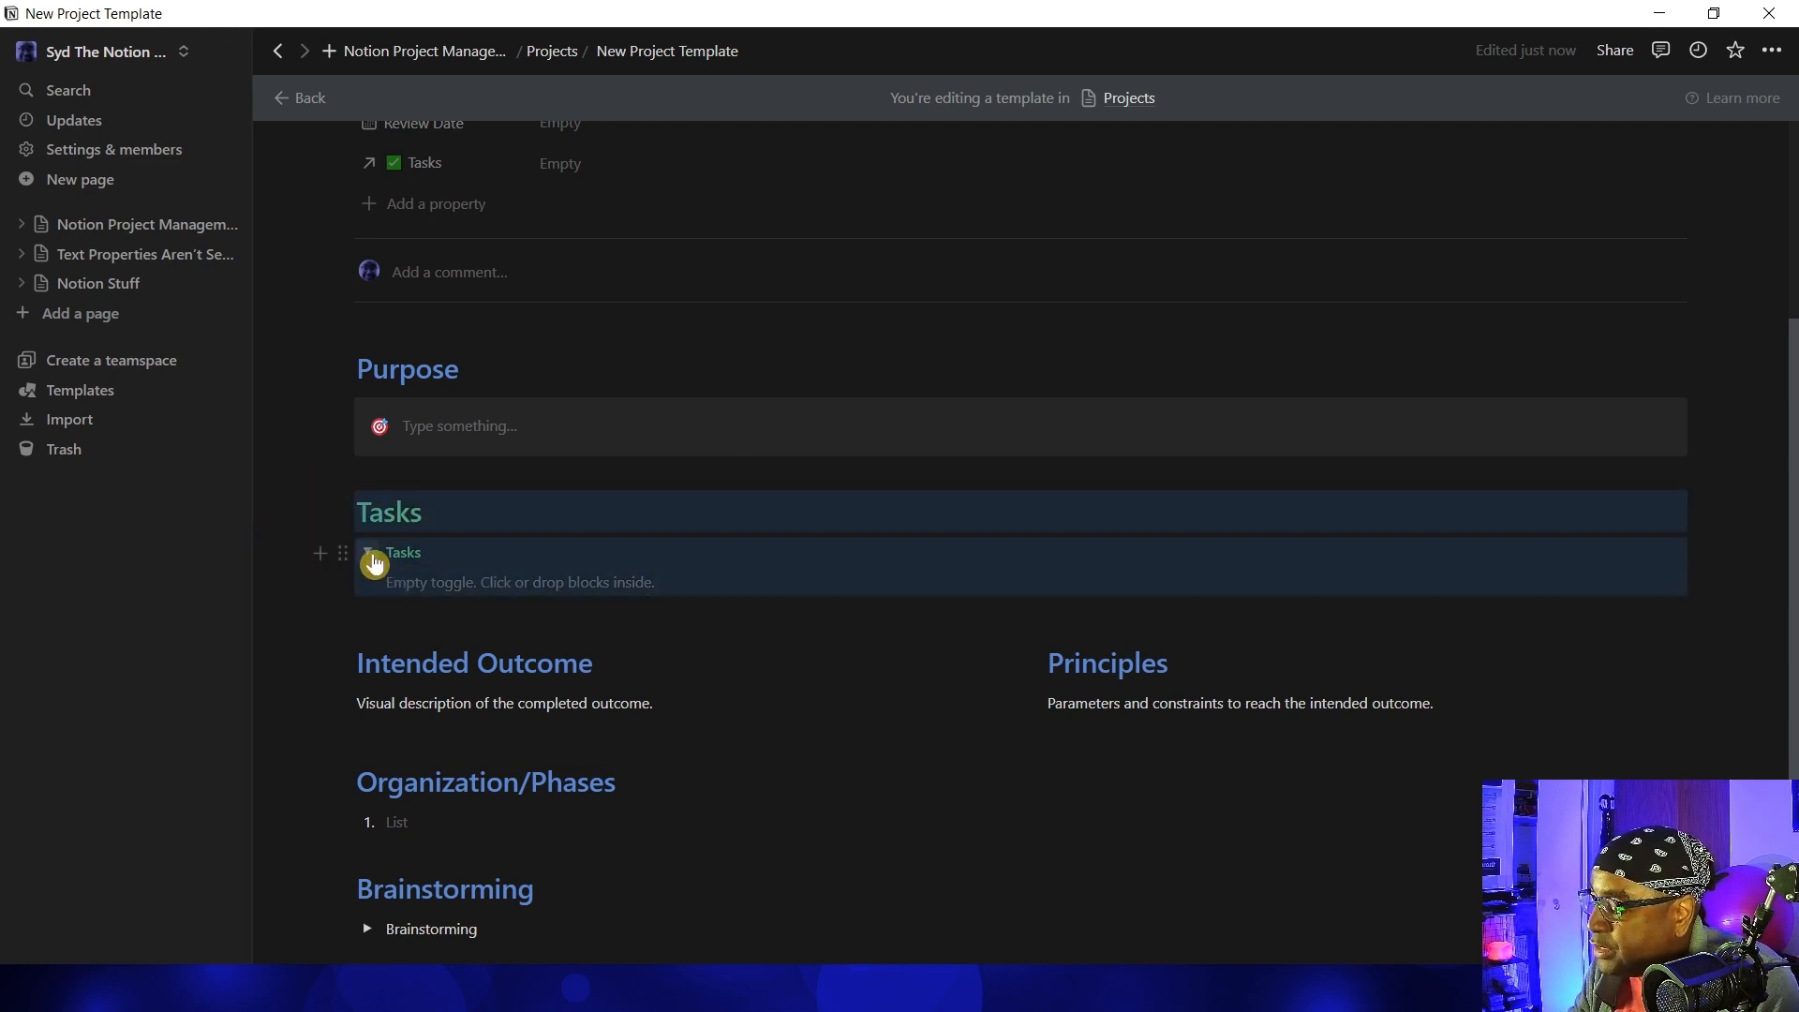
left_click(345, 513)
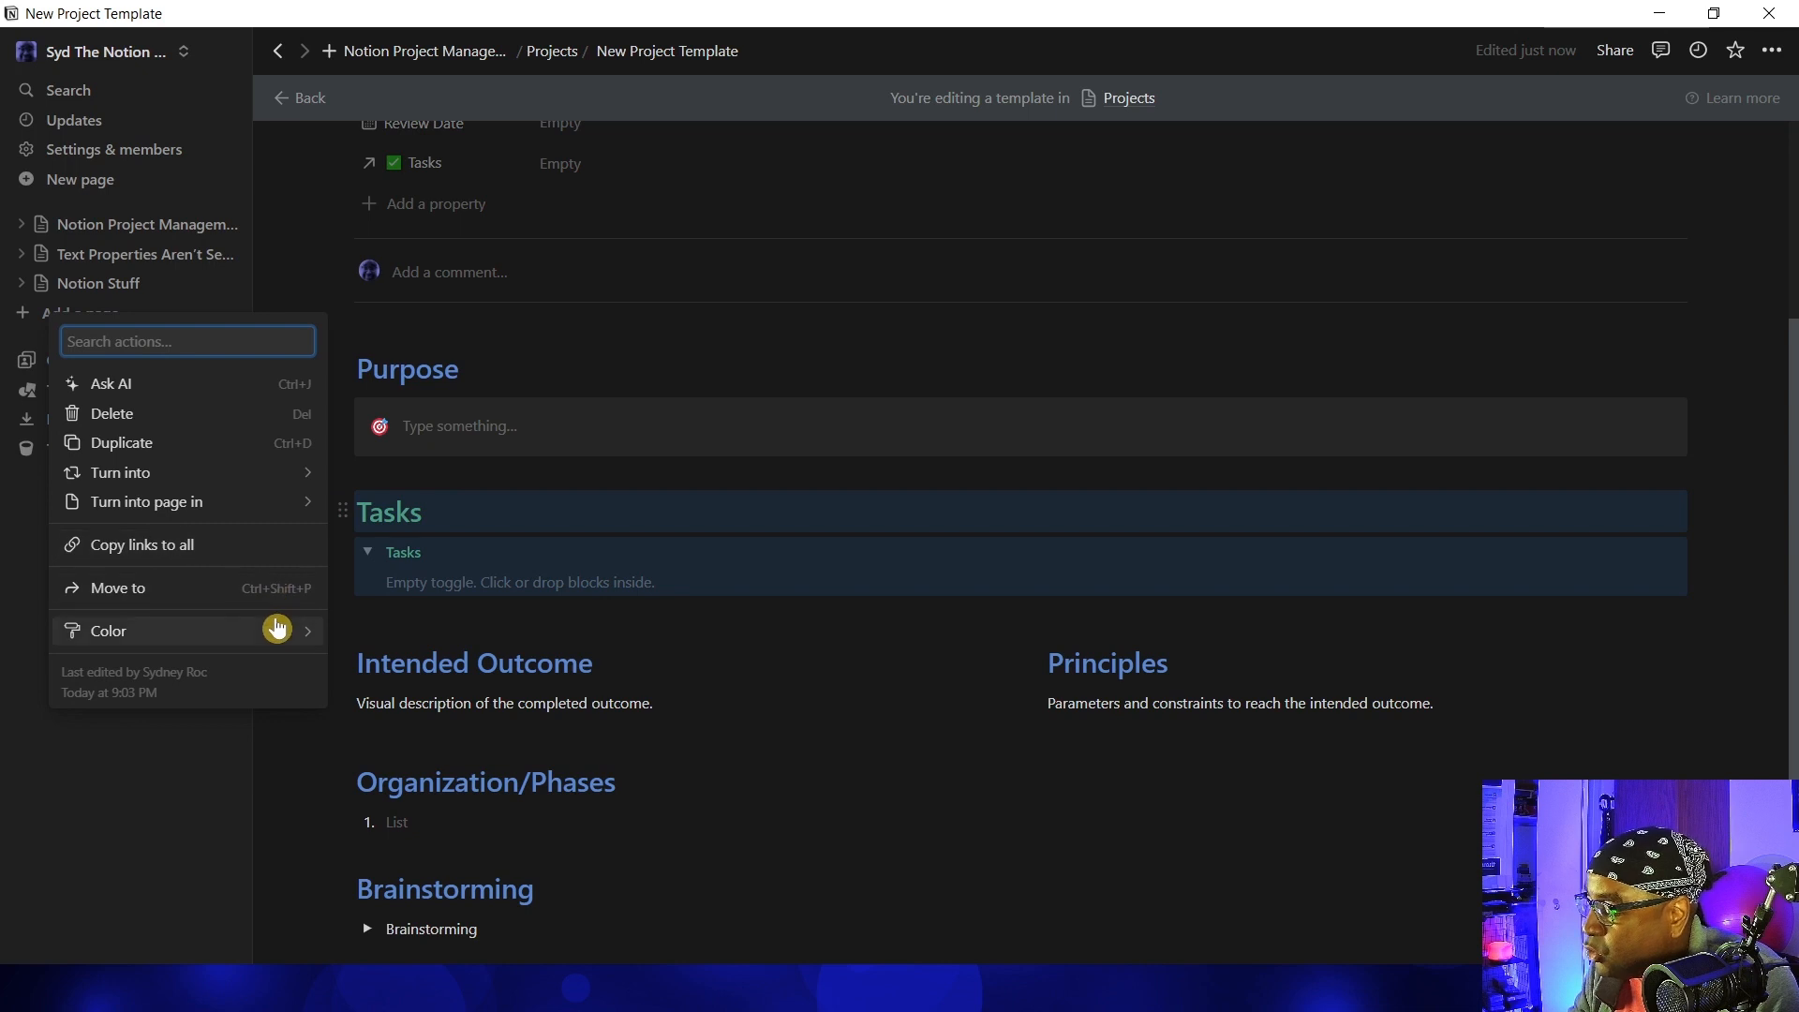
mouse_move(274, 628)
scroll(445, 848, "down", 1)
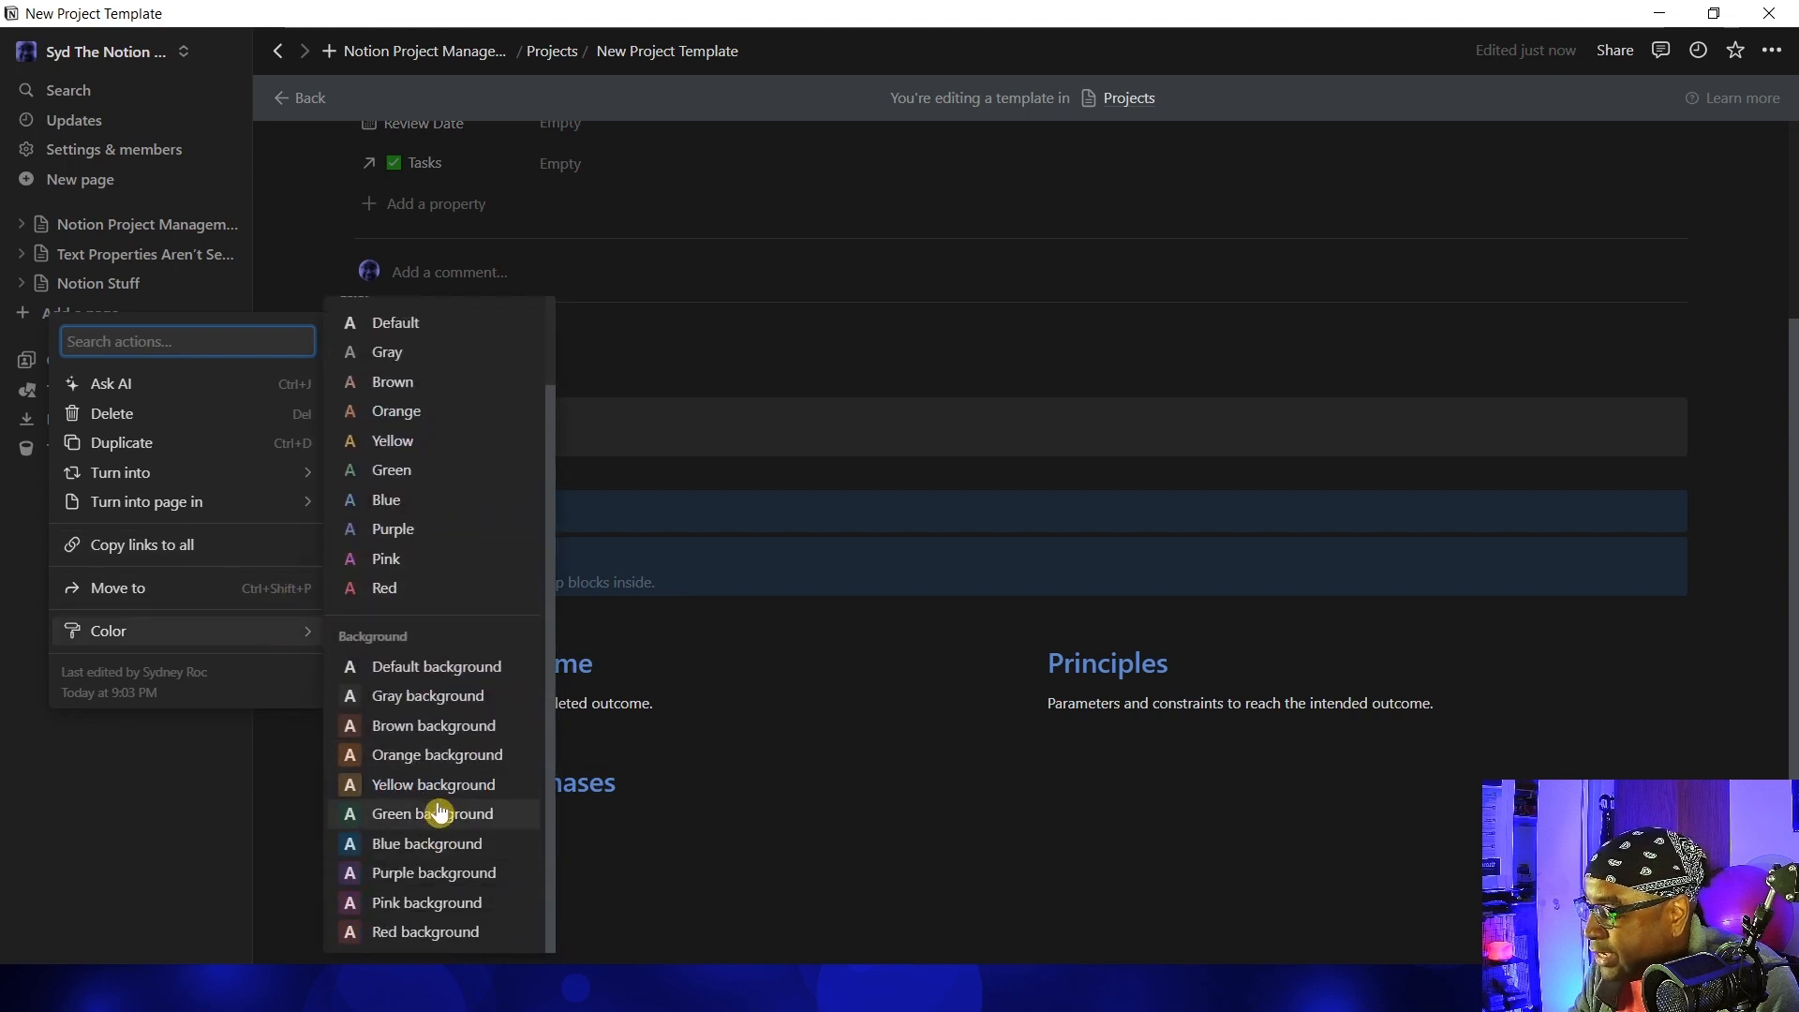
left_click(434, 811)
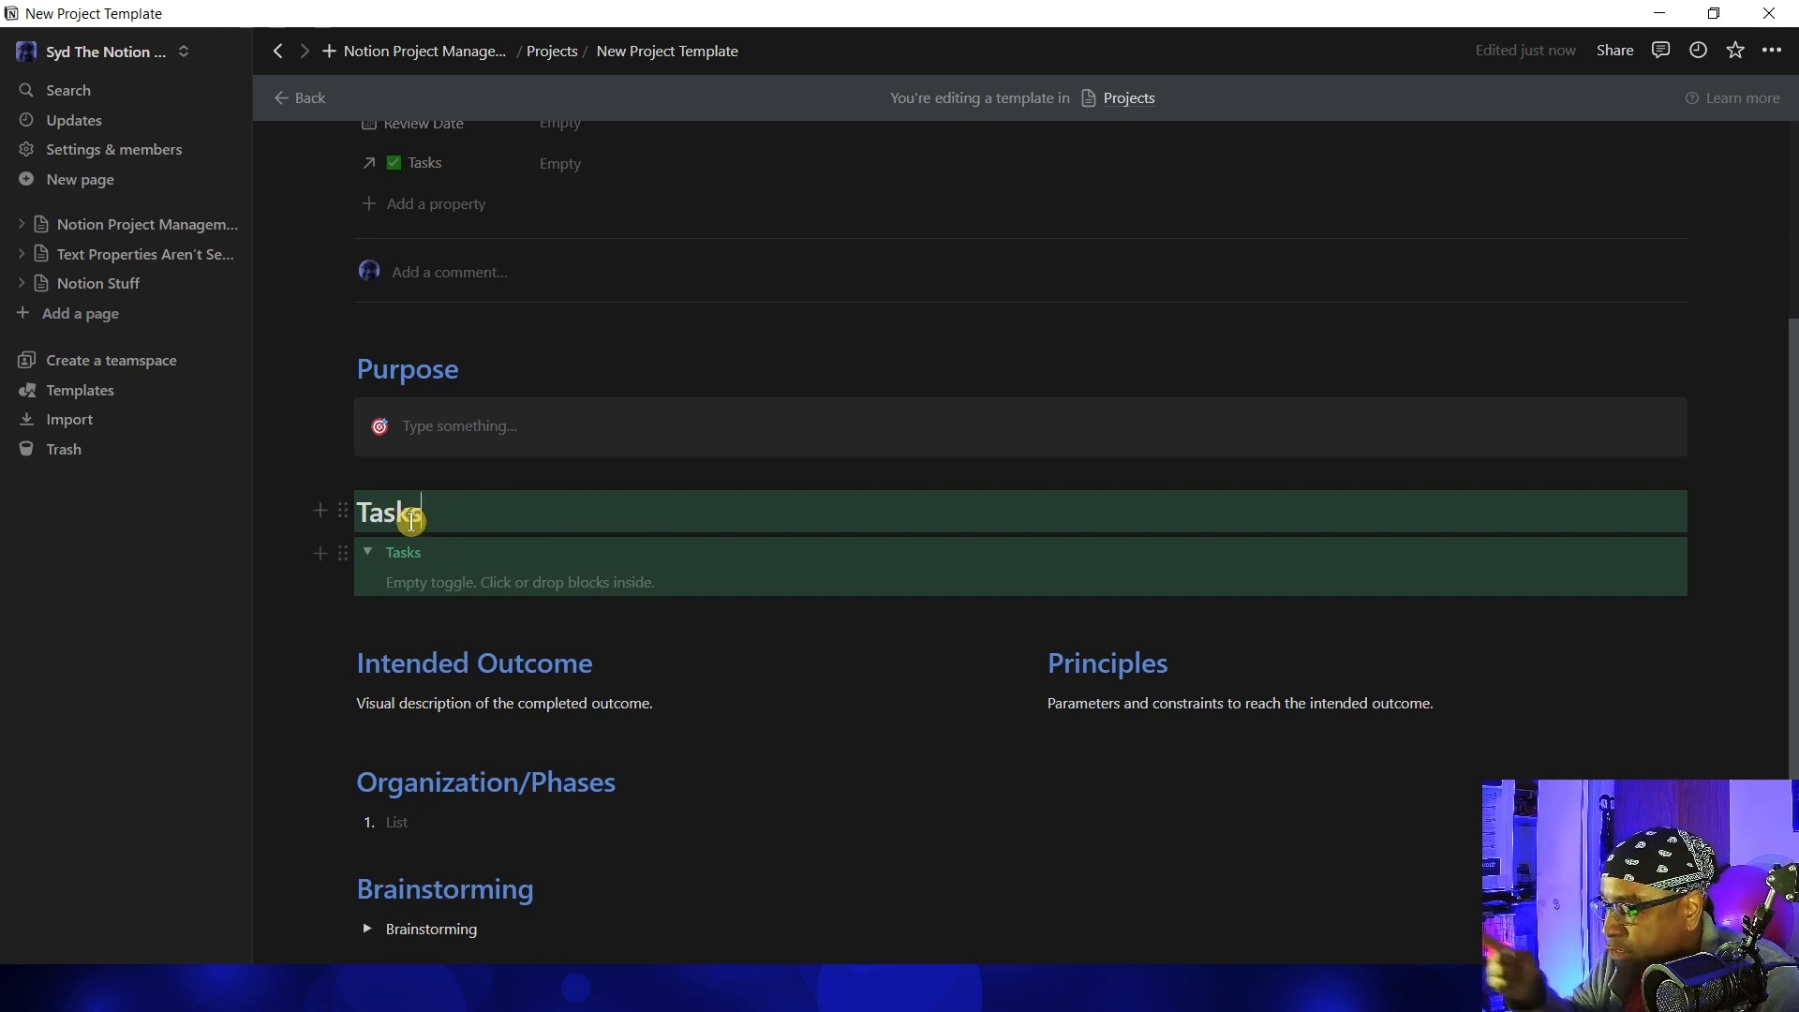
Change the text color of the large Tasks heading to green, keeping its green background
double_click(399, 511)
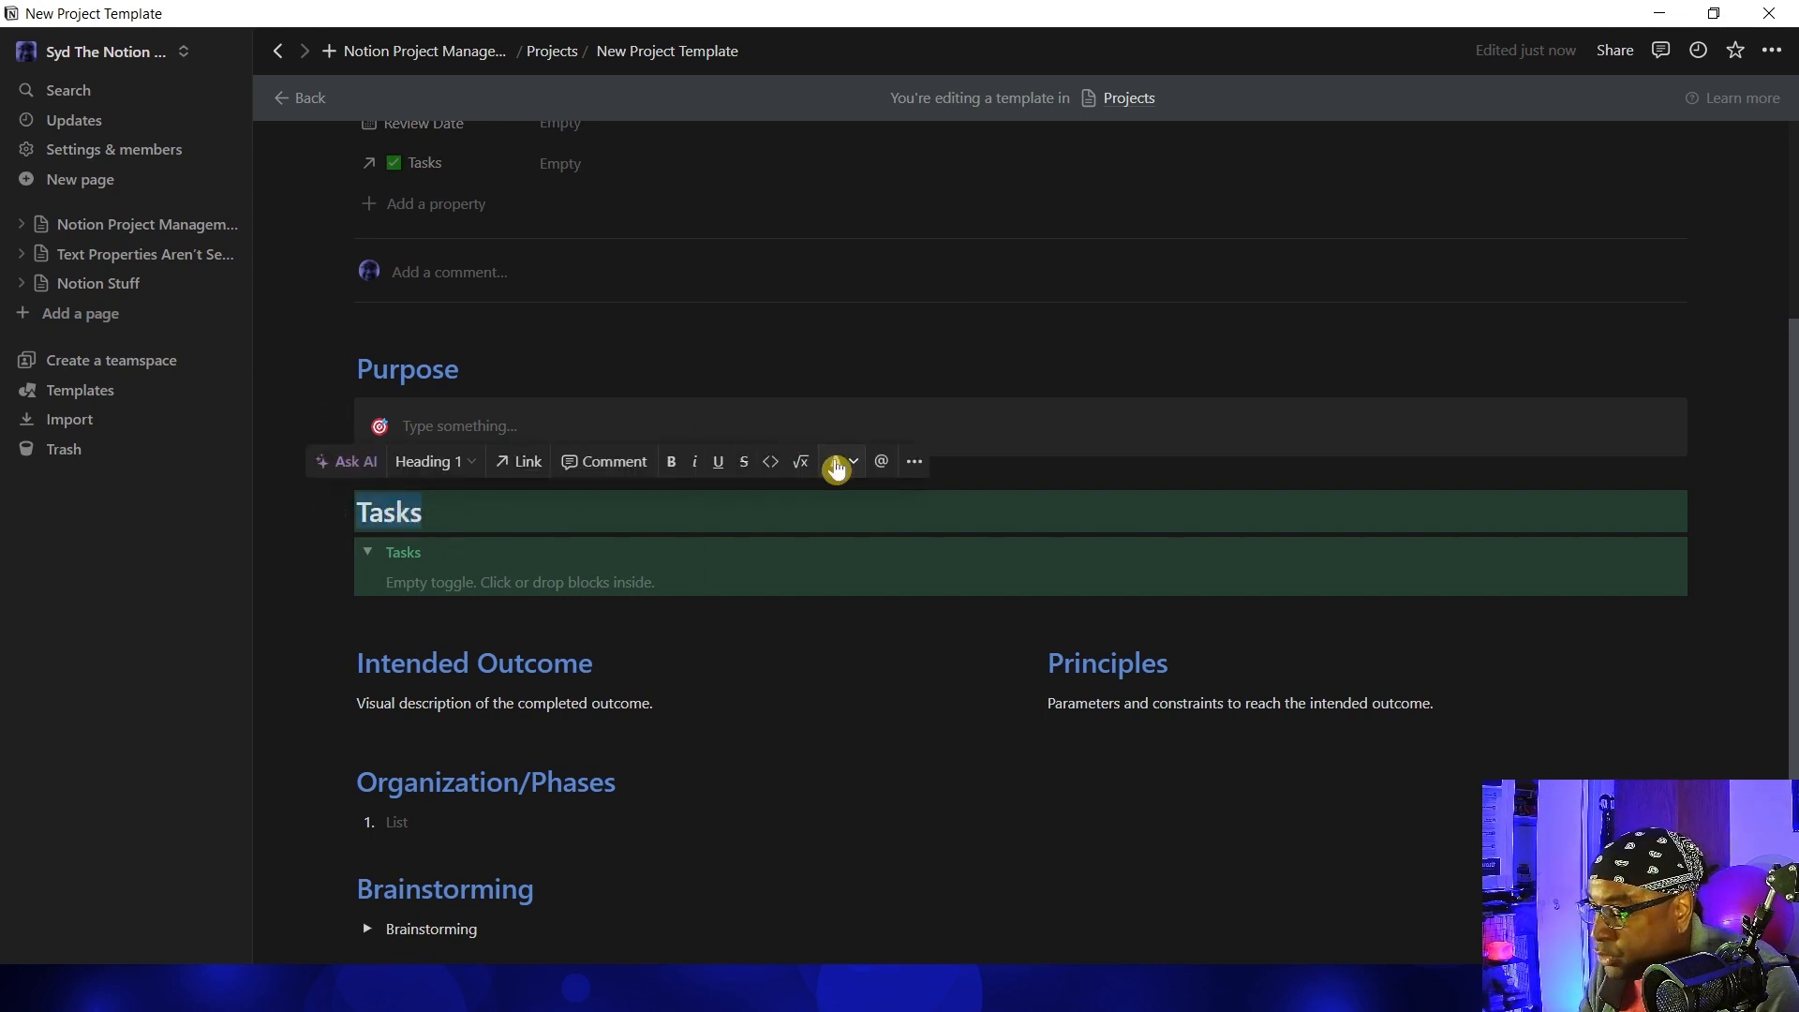
left_click(837, 466)
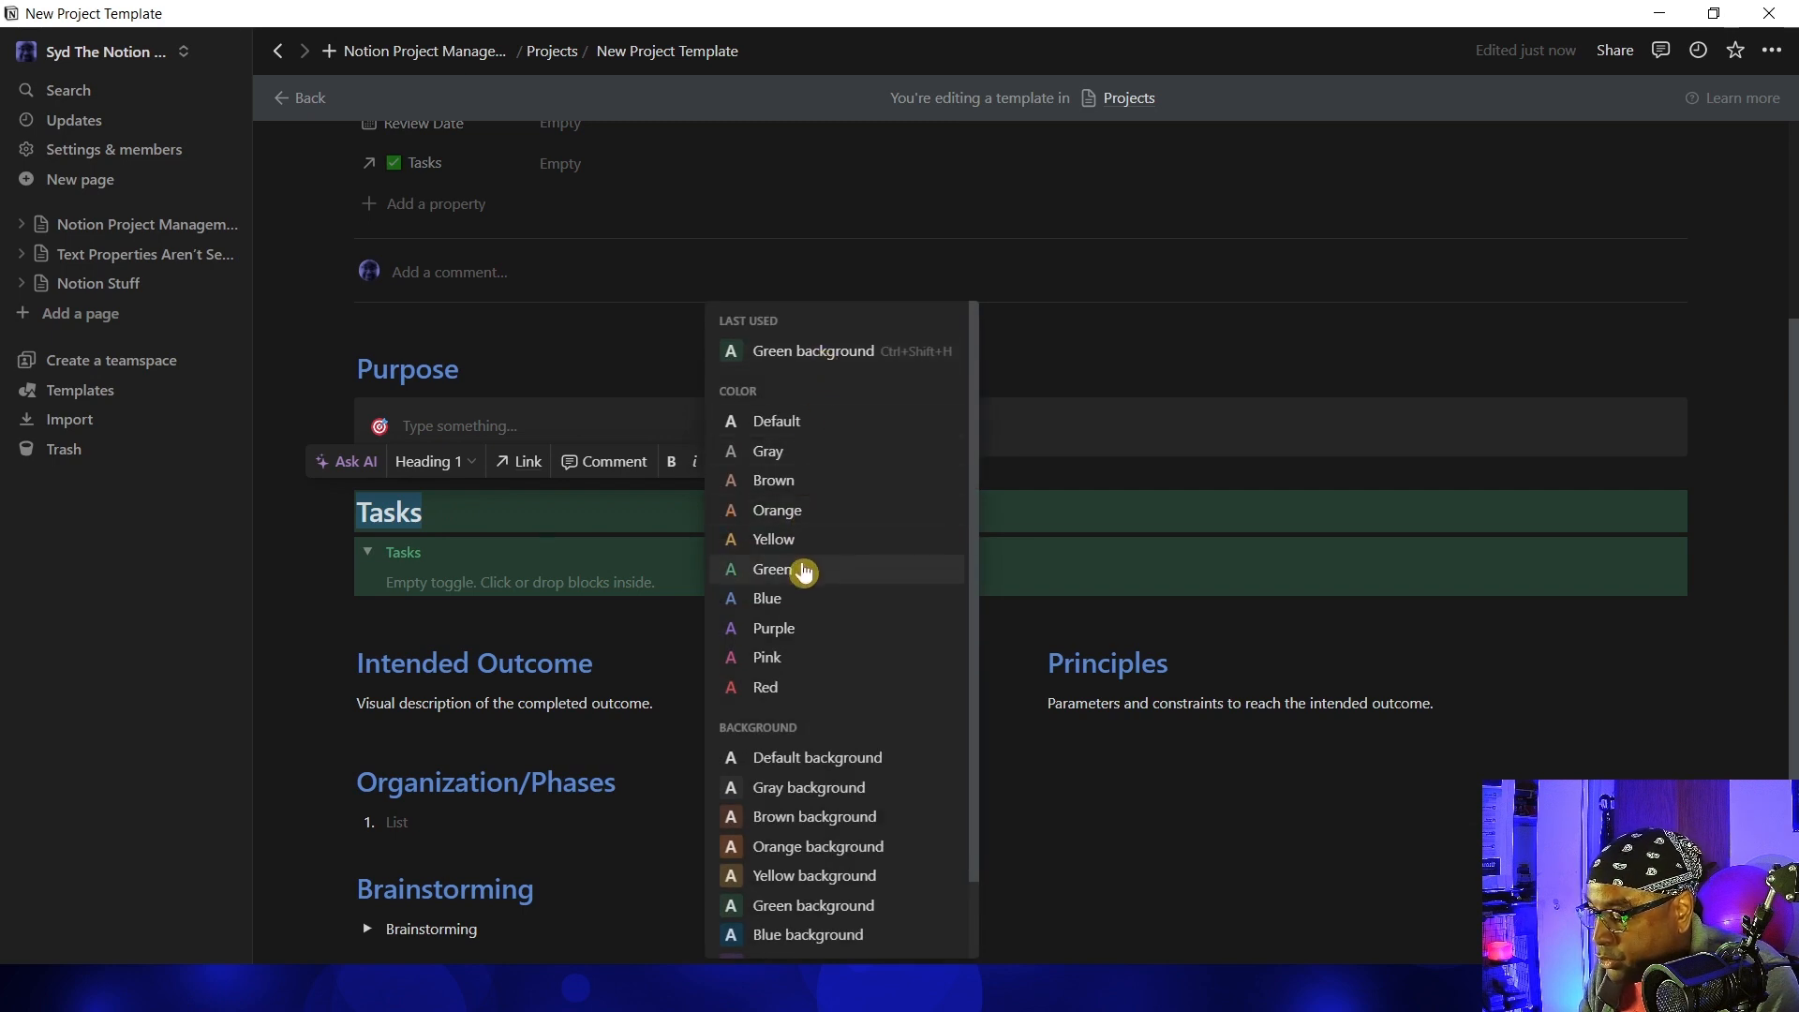
left_click(750, 569)
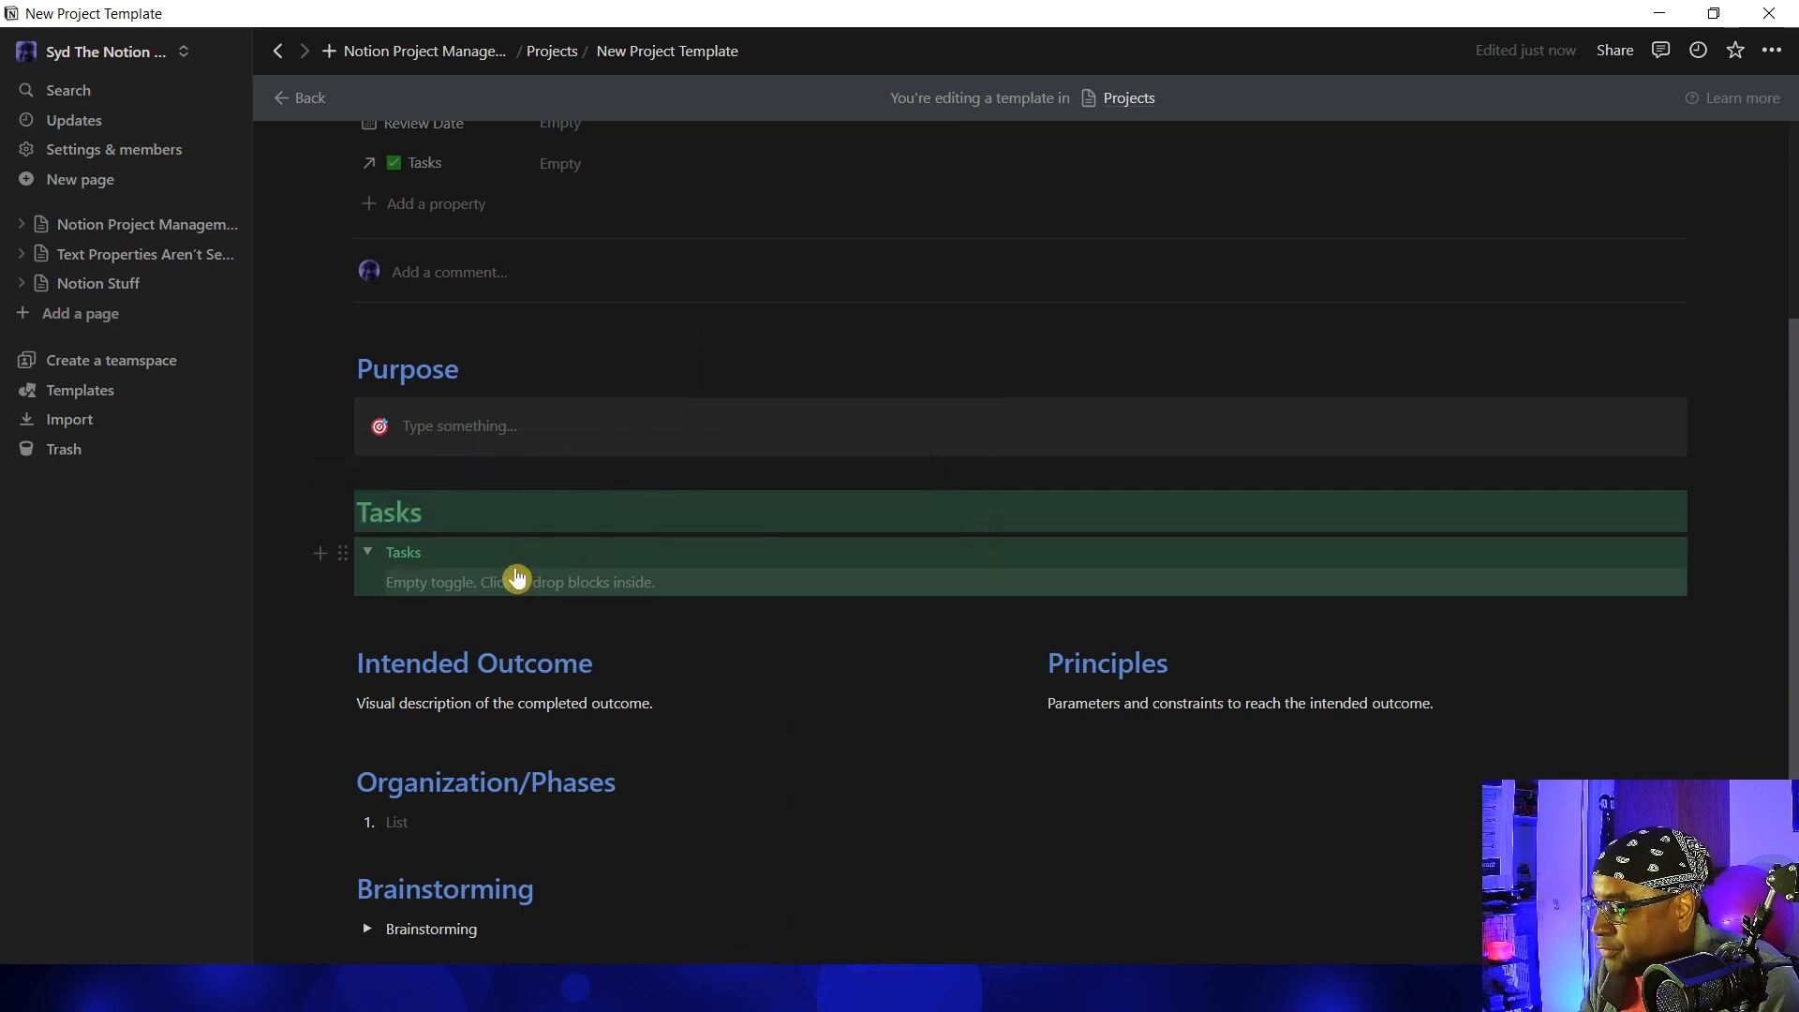
left_click(516, 578)
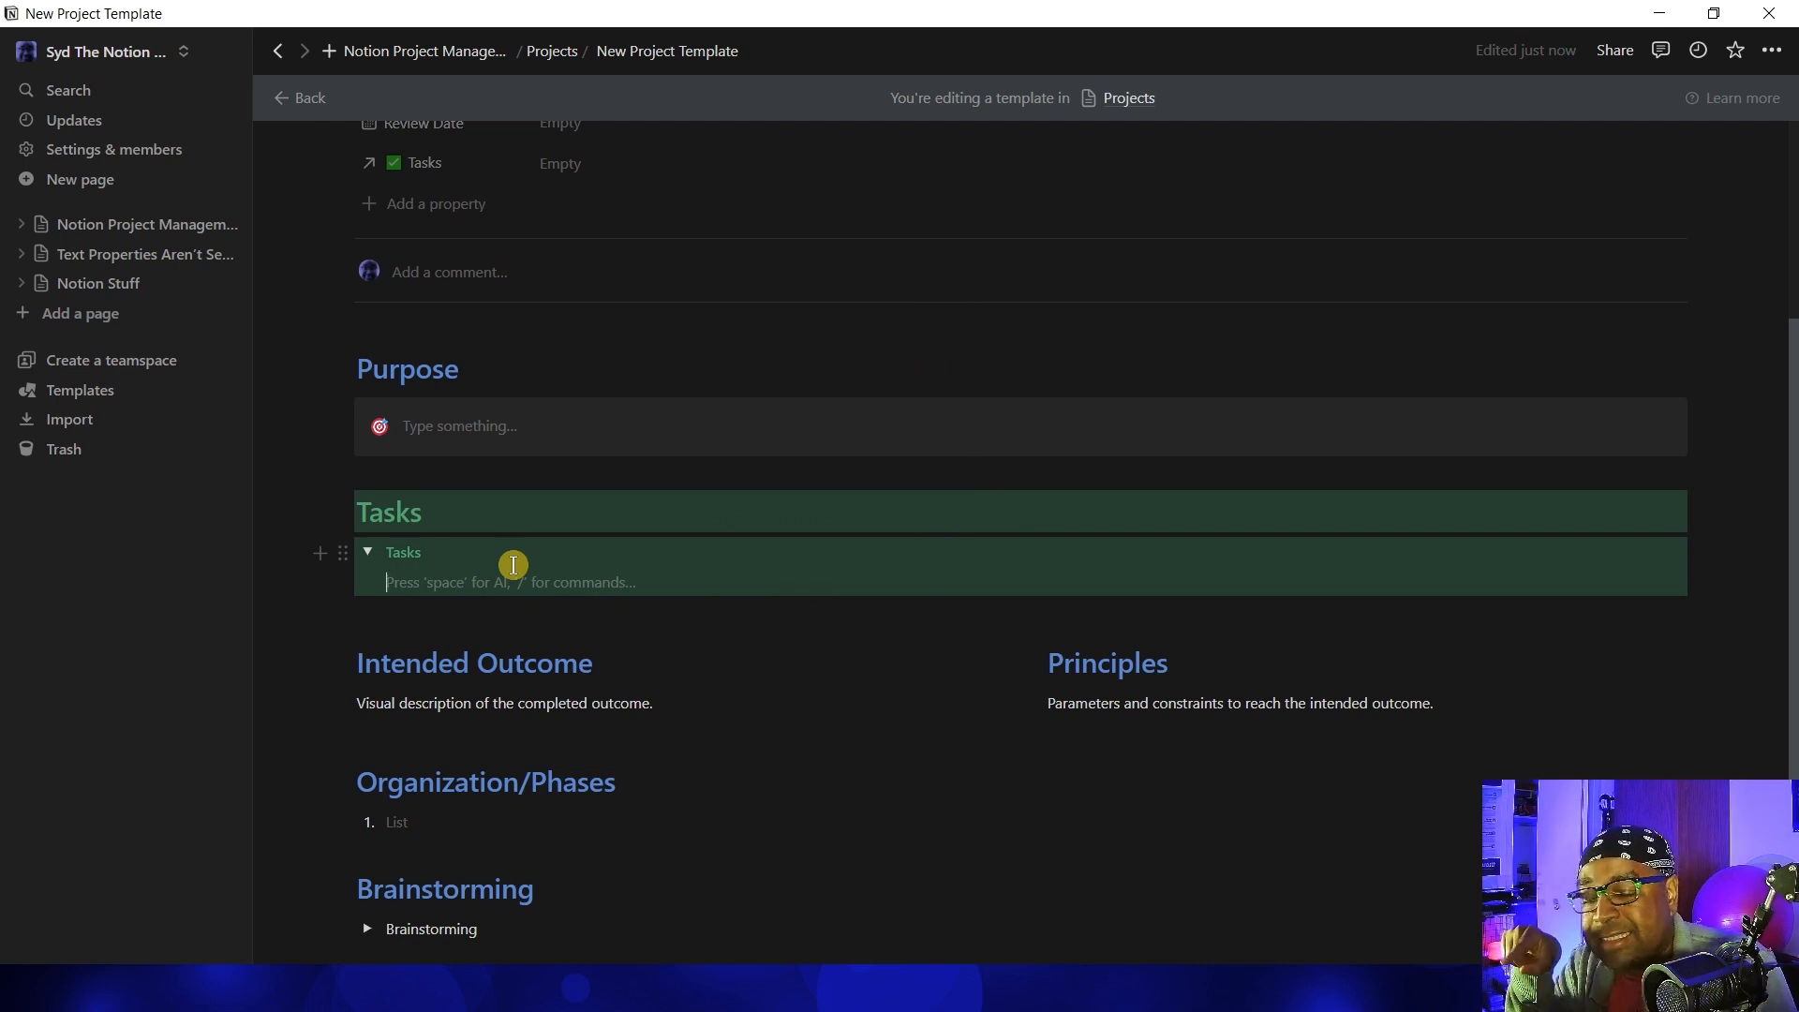
Set the Tasks relation property's visibility to Always hide and collapse the hidden property in the template's property list
scroll(388, 421, "up", 3)
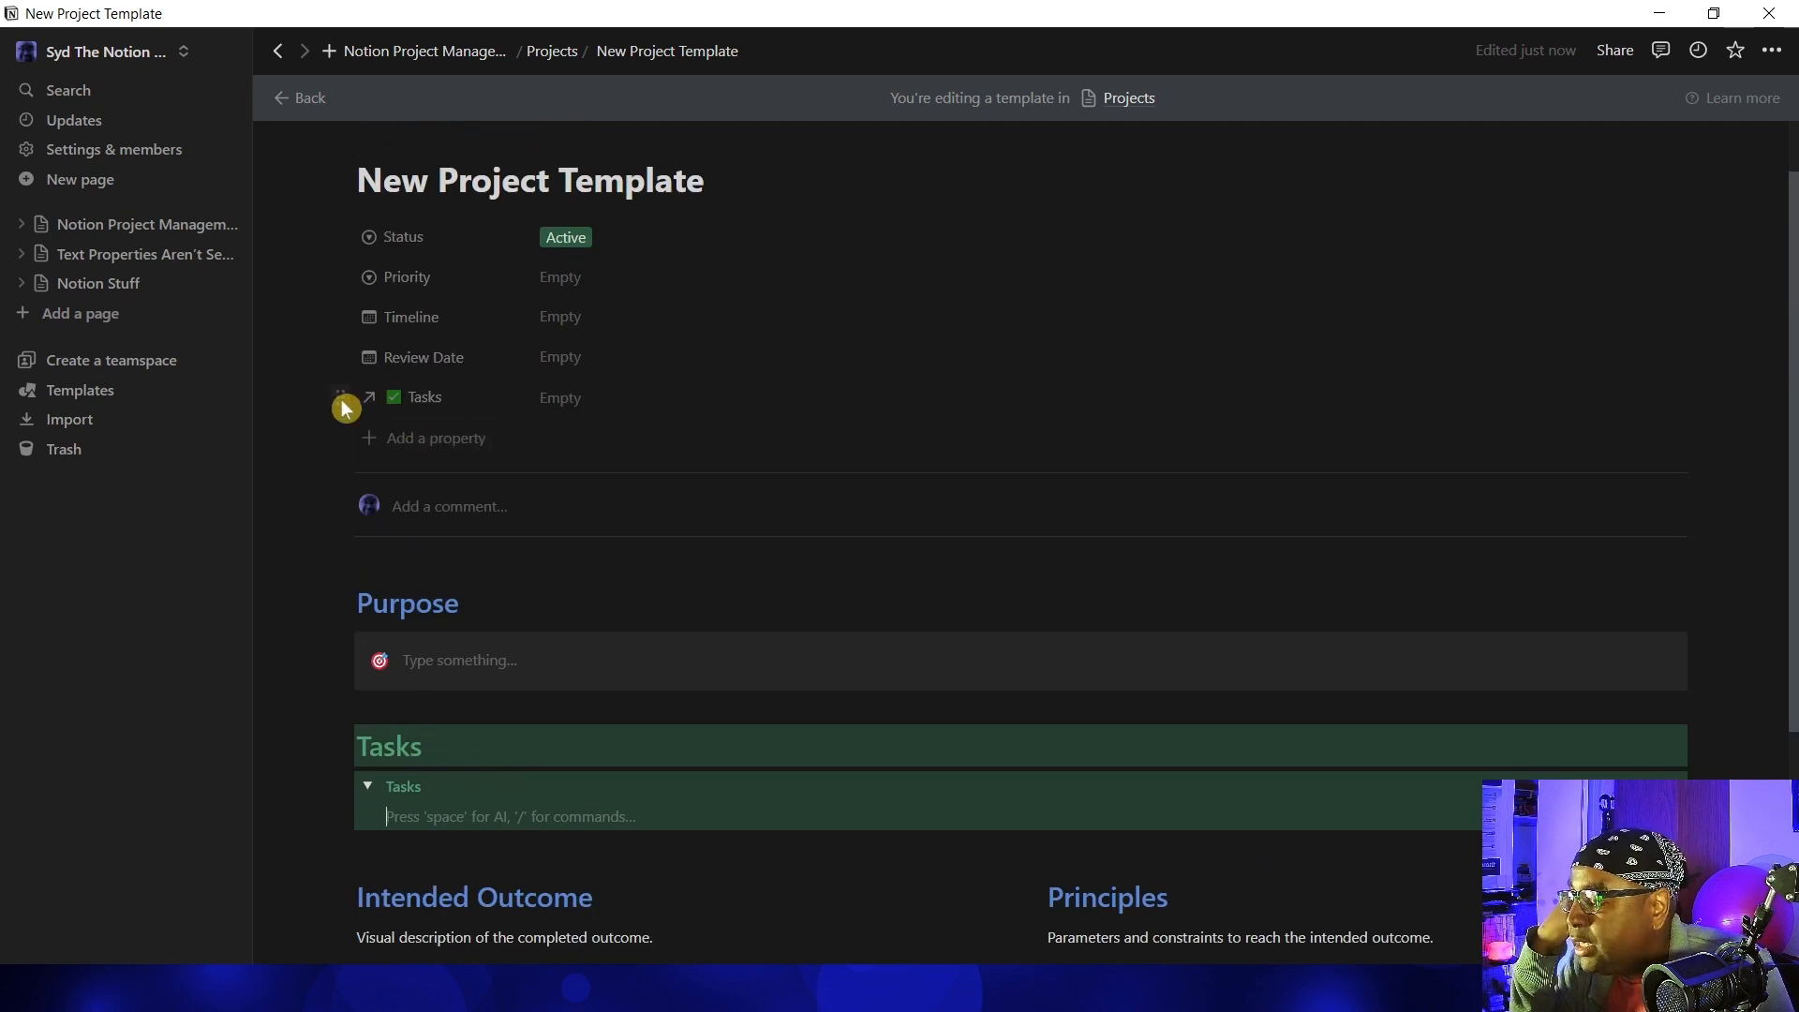
left_click(345, 403)
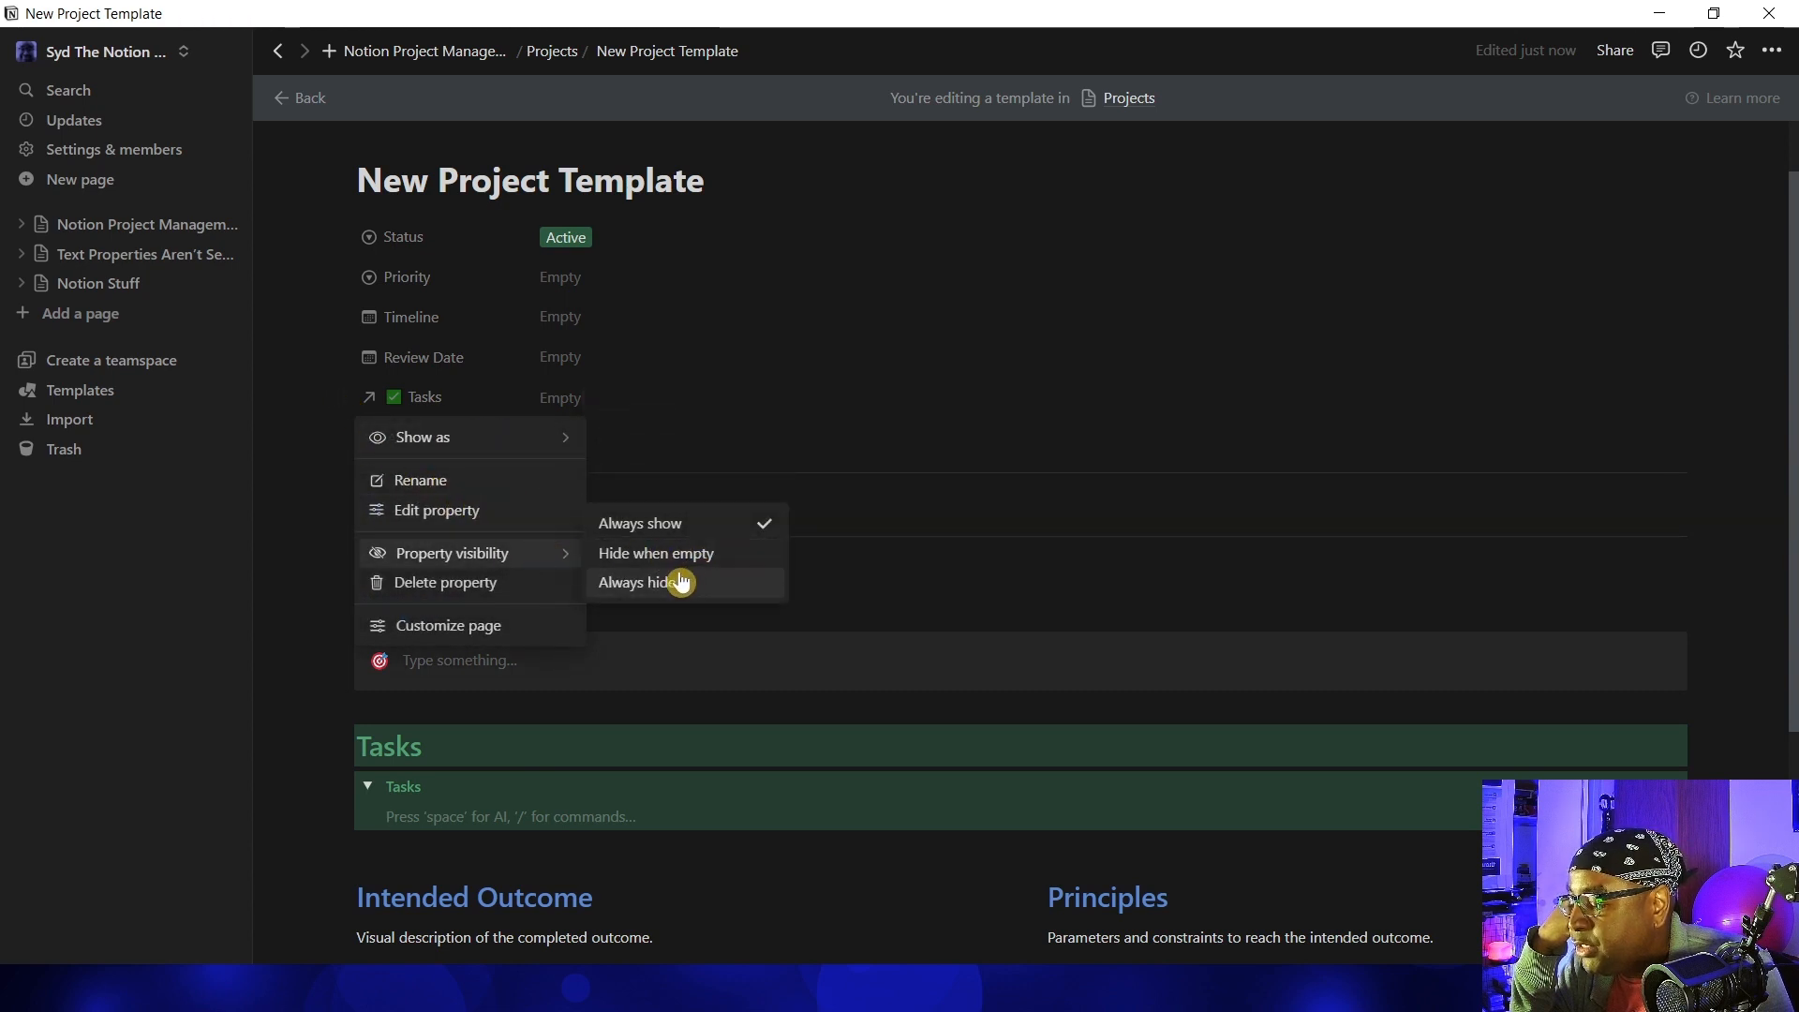
left_click(670, 582)
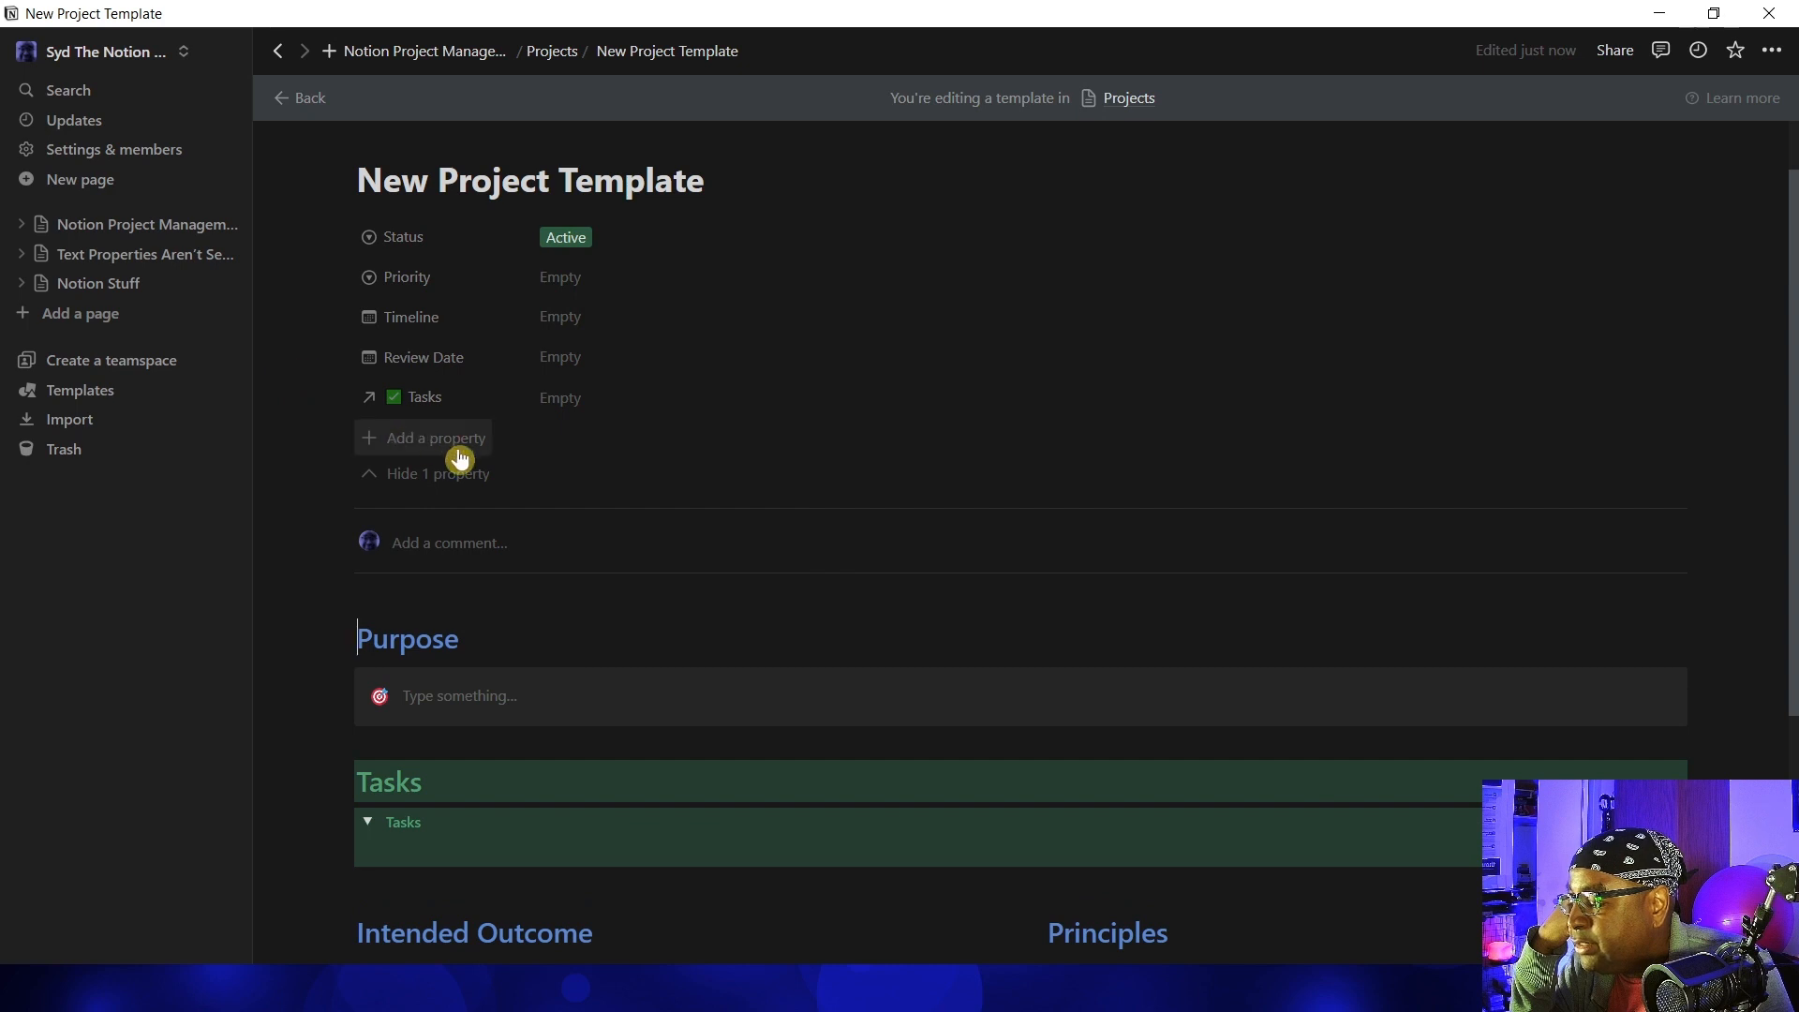
left_click(464, 474)
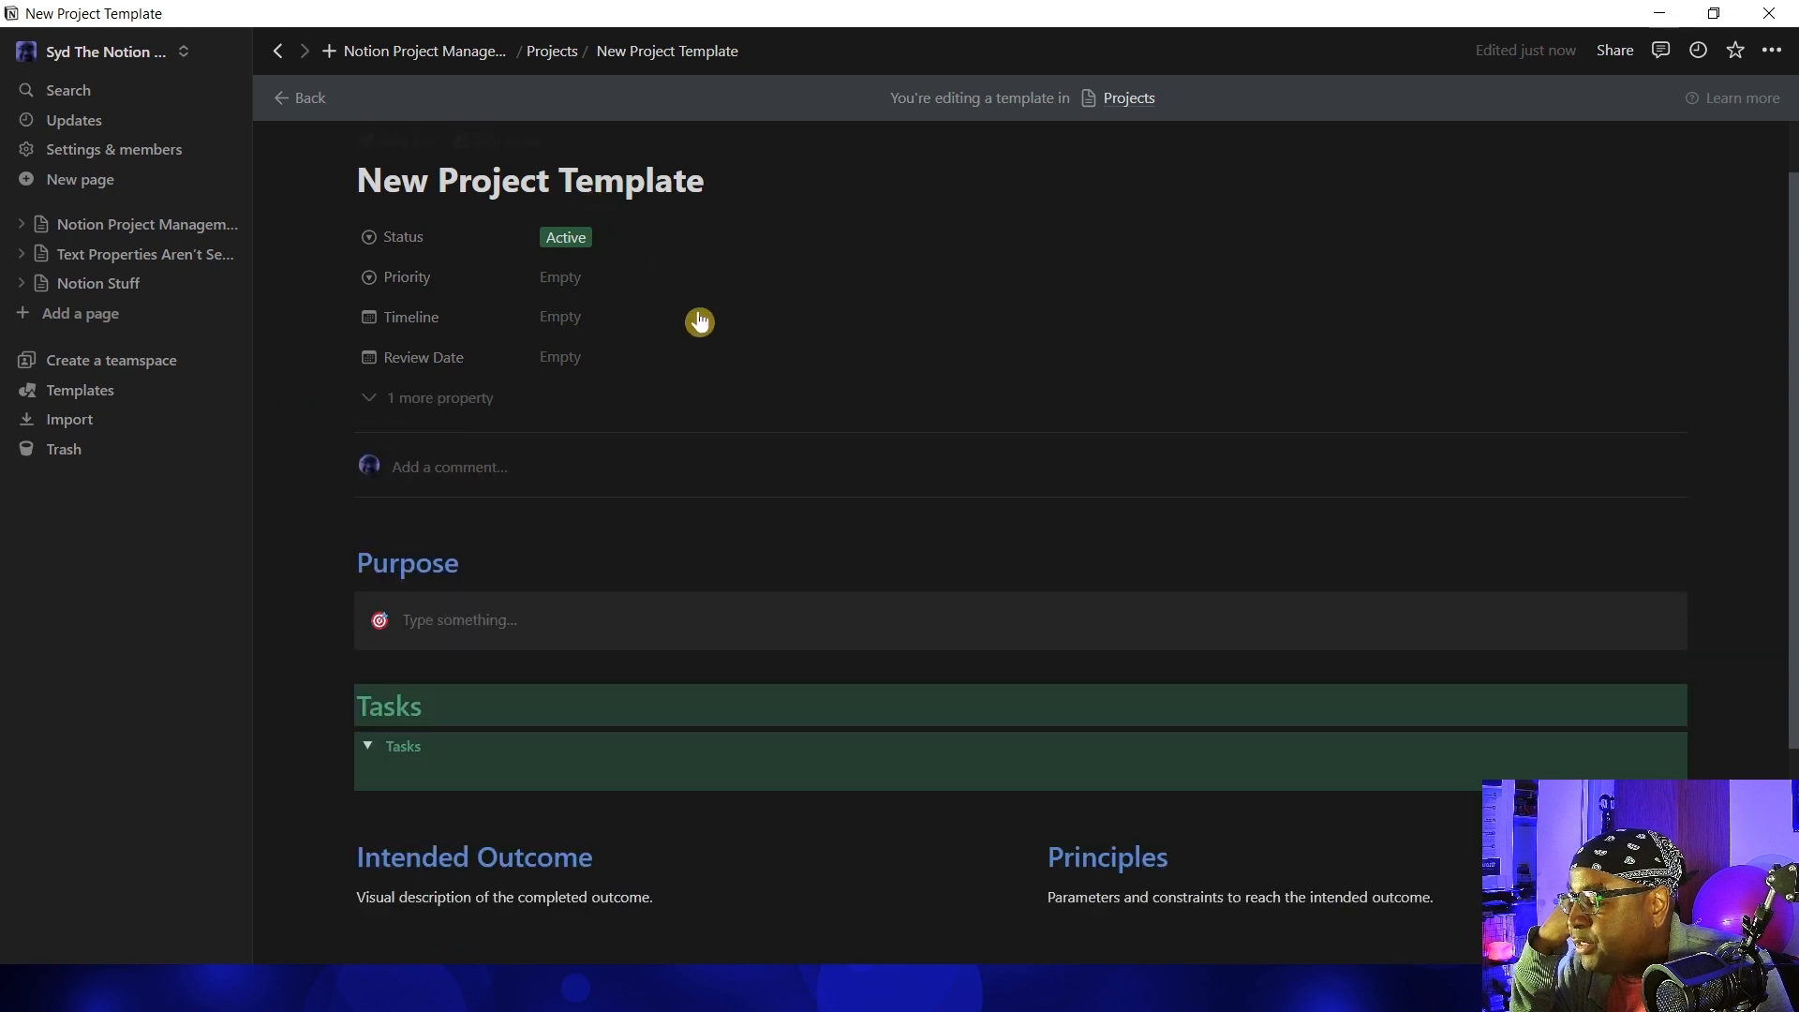
Insert a linked view of the Tasks database inside the Tasks toggle
left_click(465, 773)
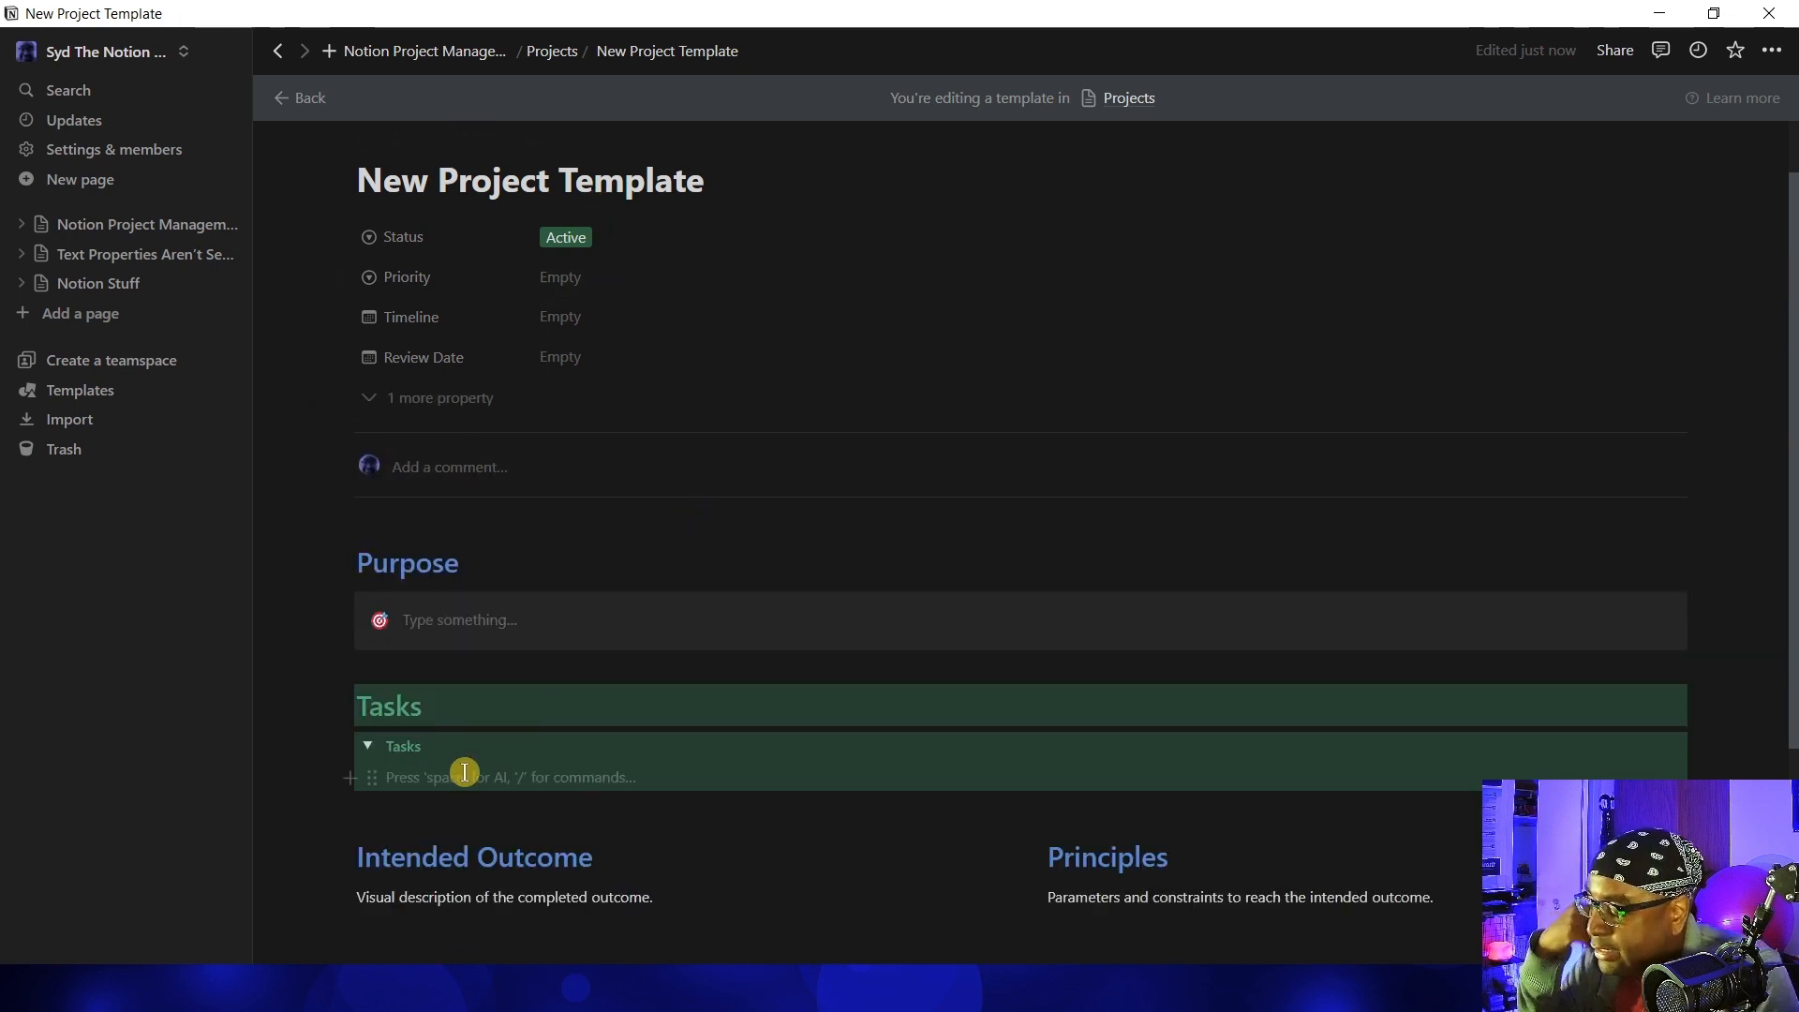
type("/")
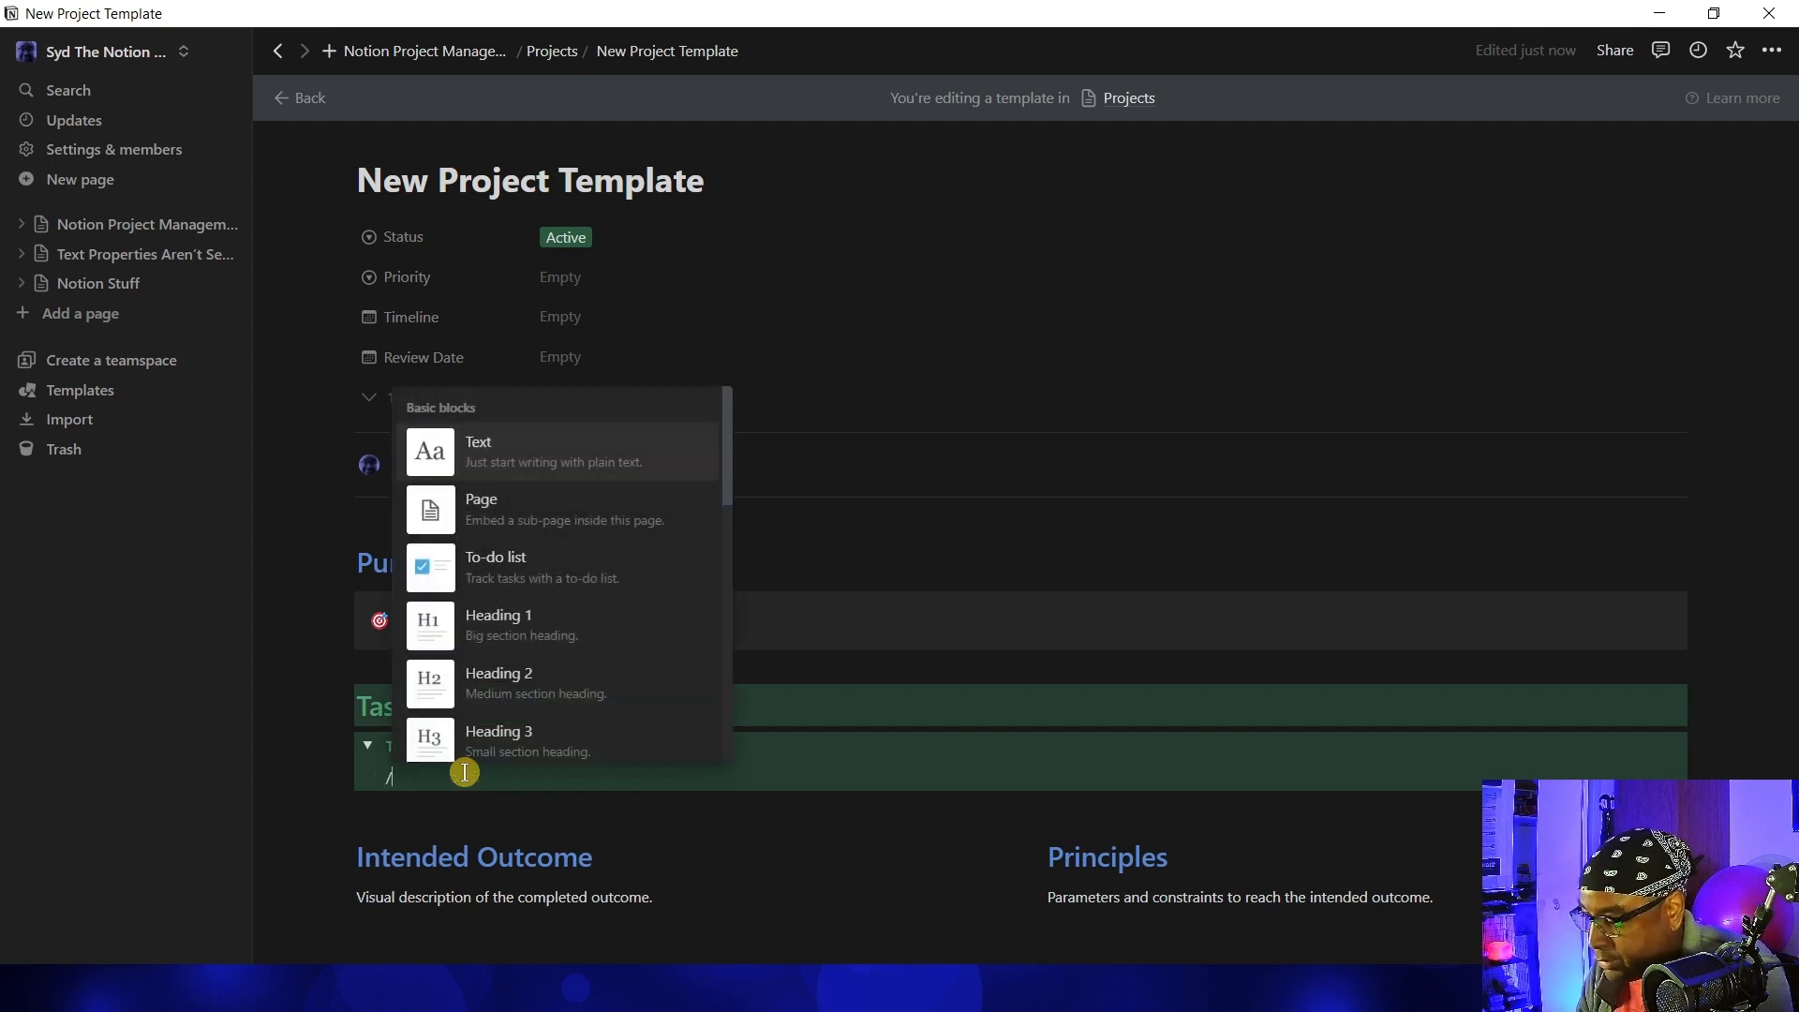
type("linked")
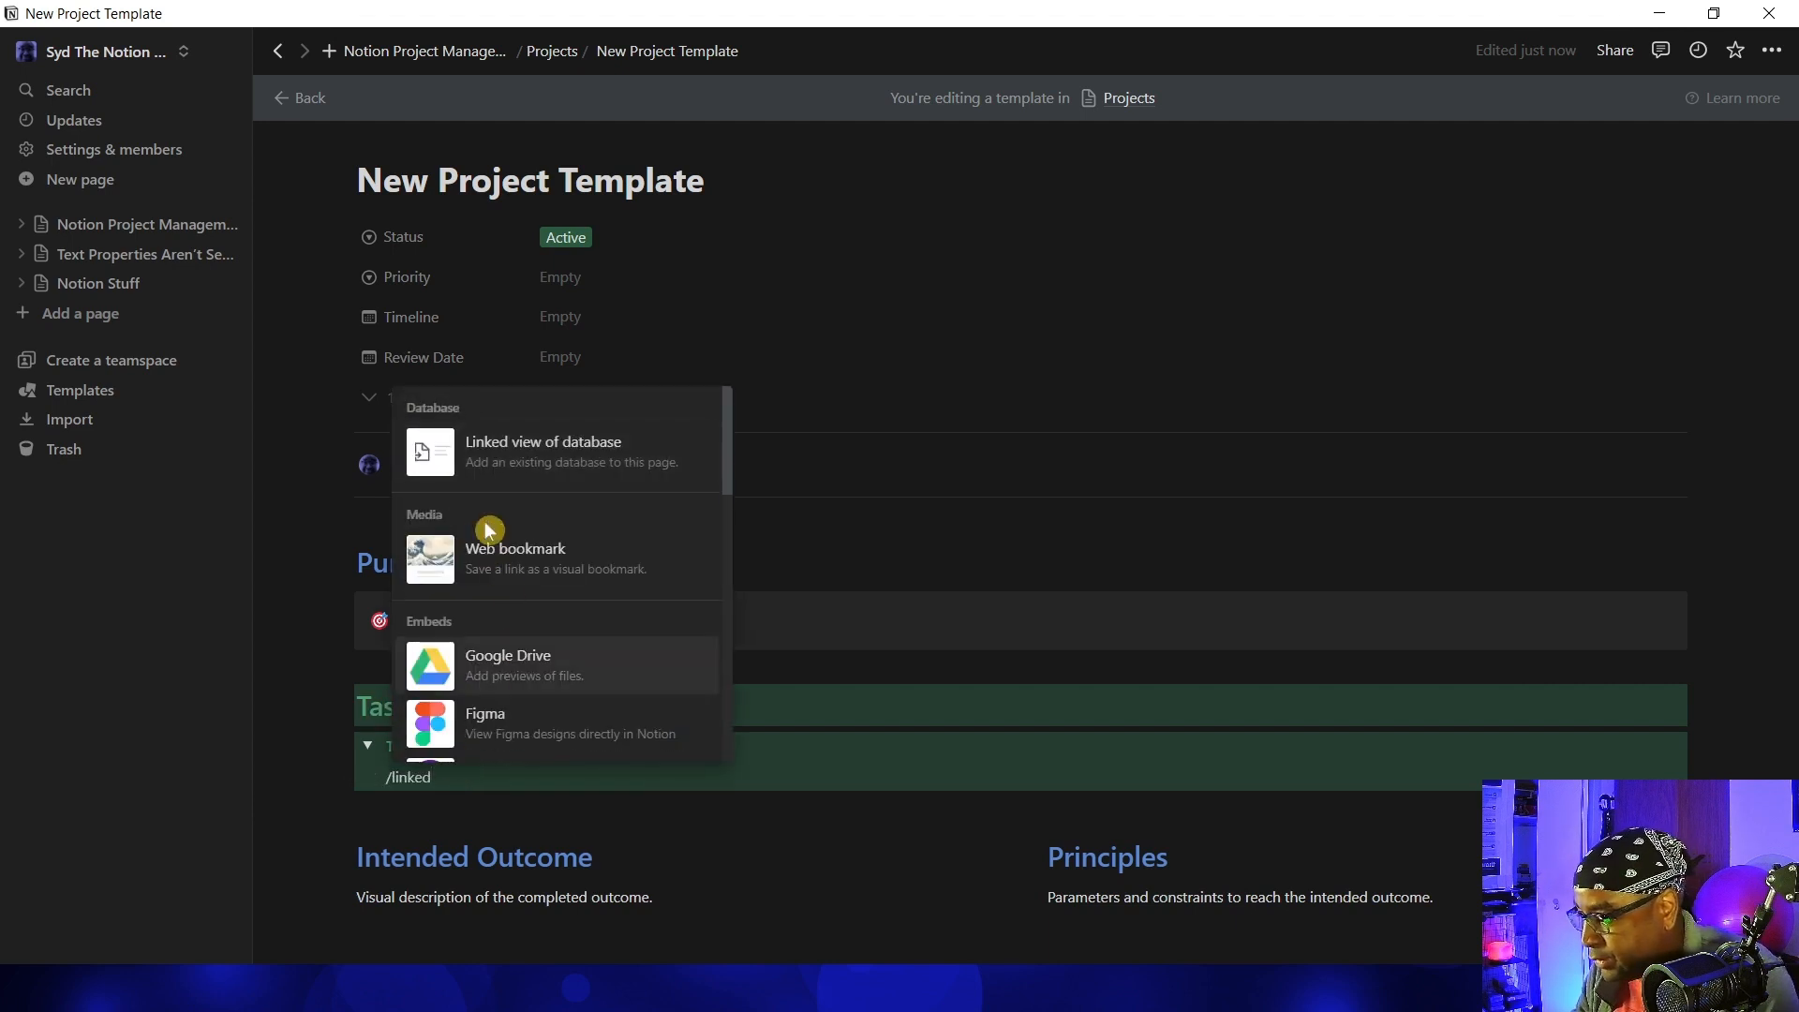
left_click(603, 459)
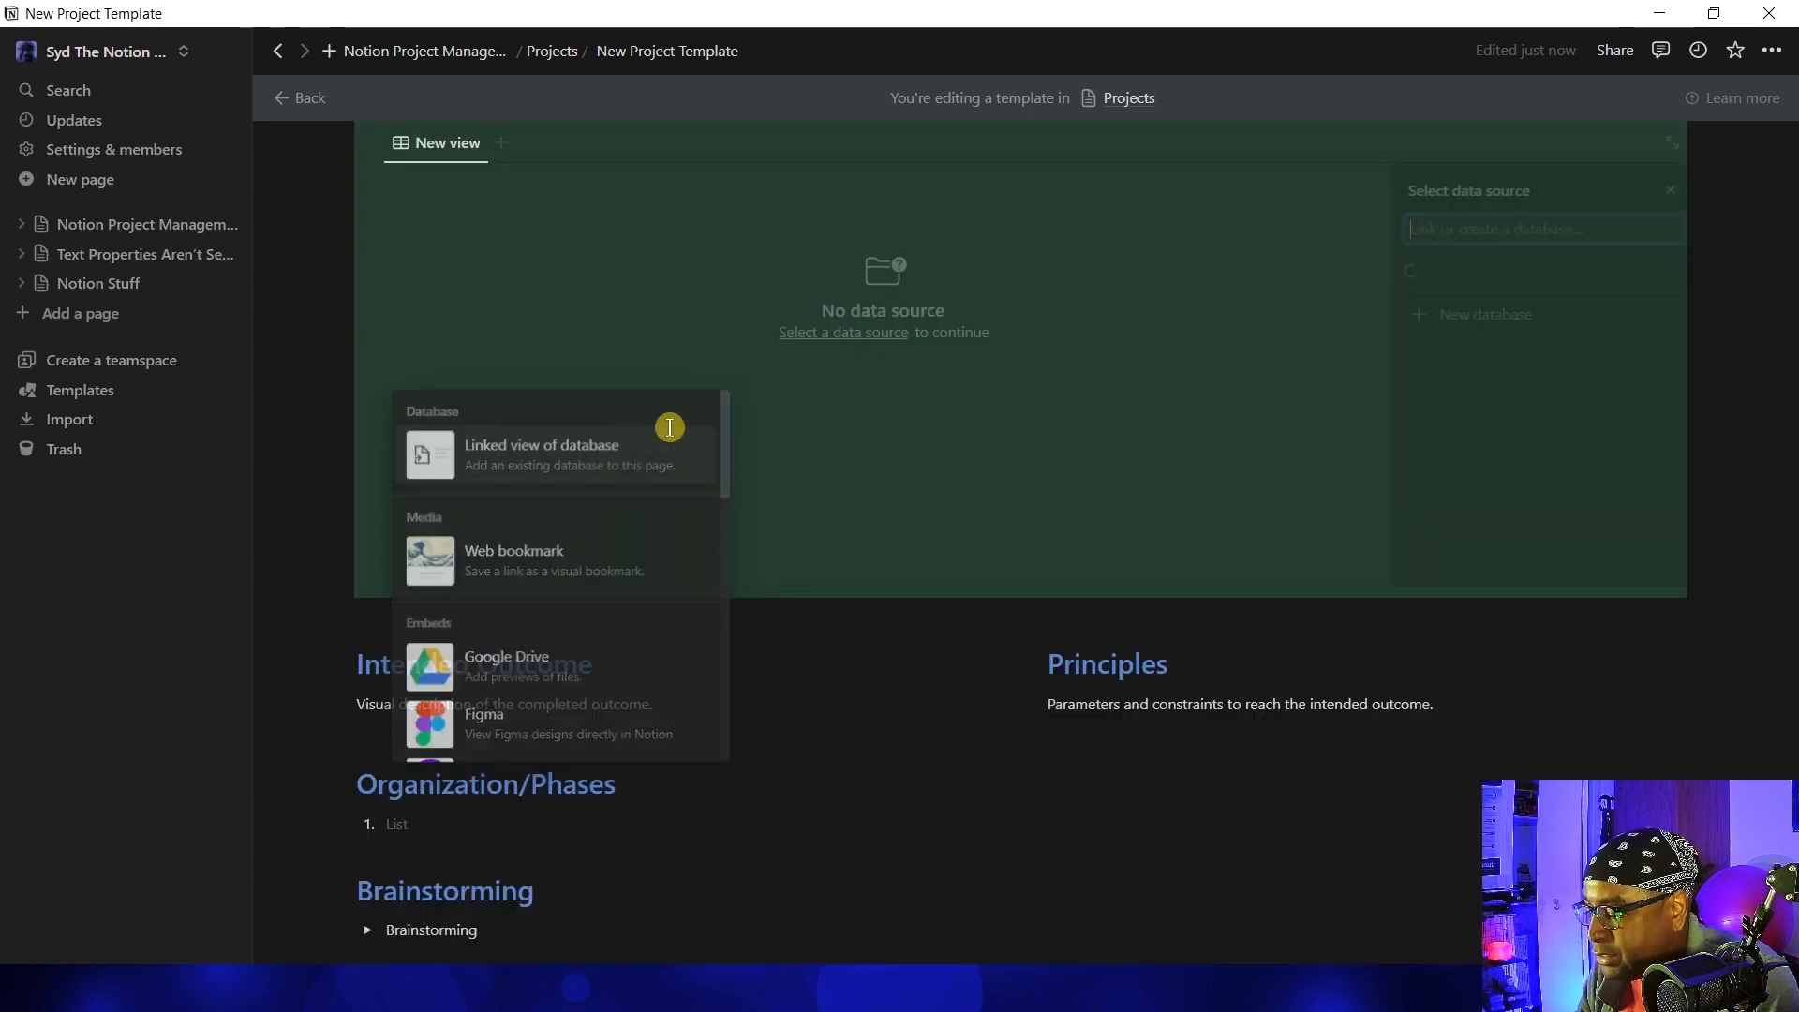
left_click(1509, 330)
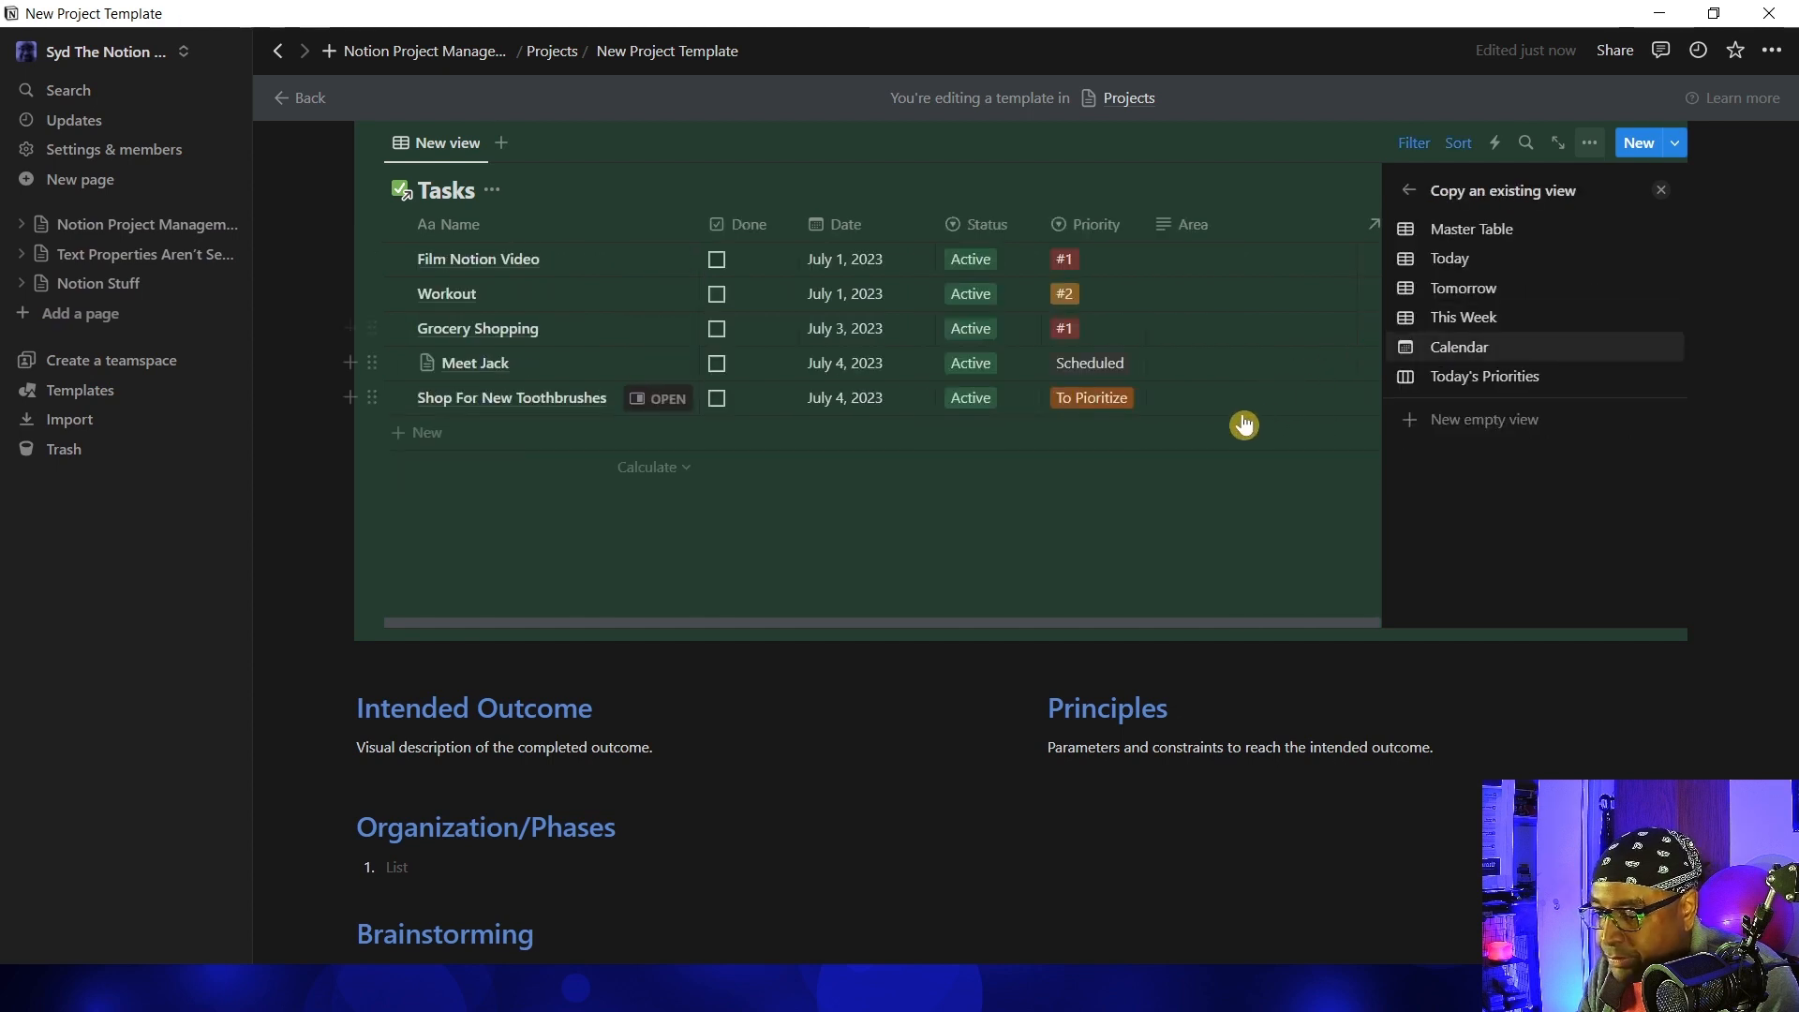
Copy the existing Master Table view for the linked Tasks database and close the view options
left_click(1490, 234)
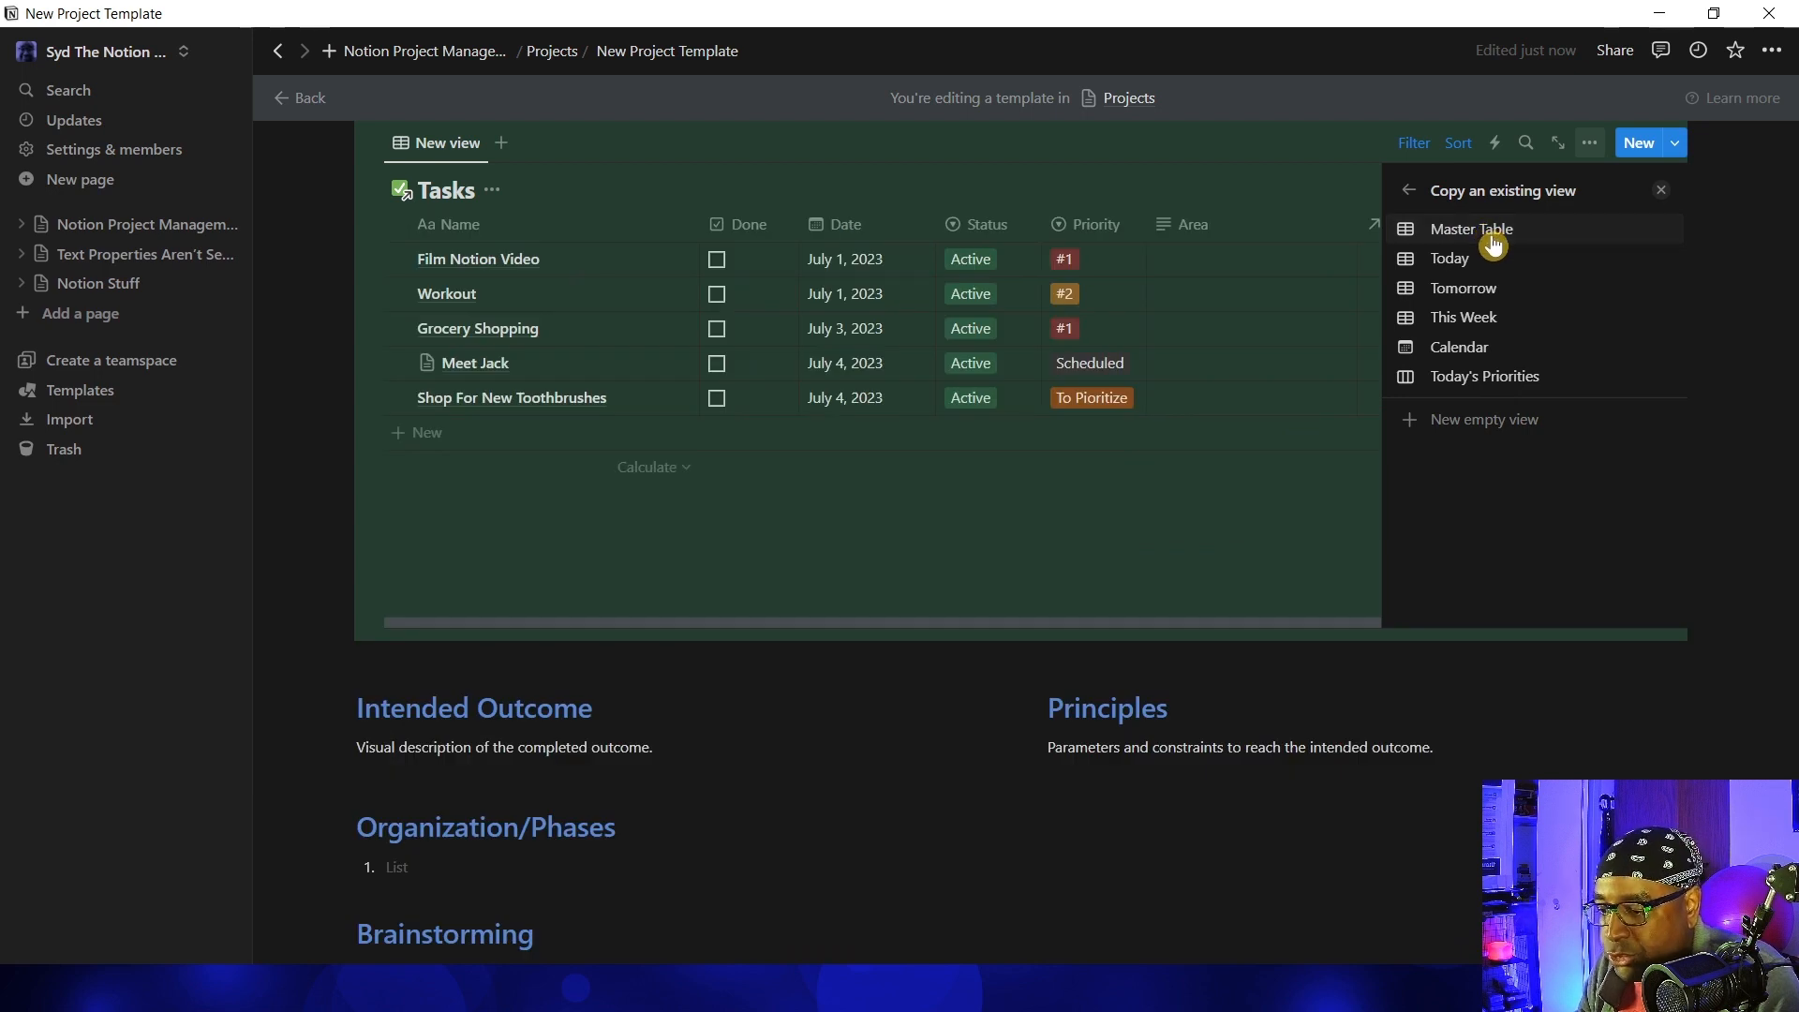
left_click(1493, 242)
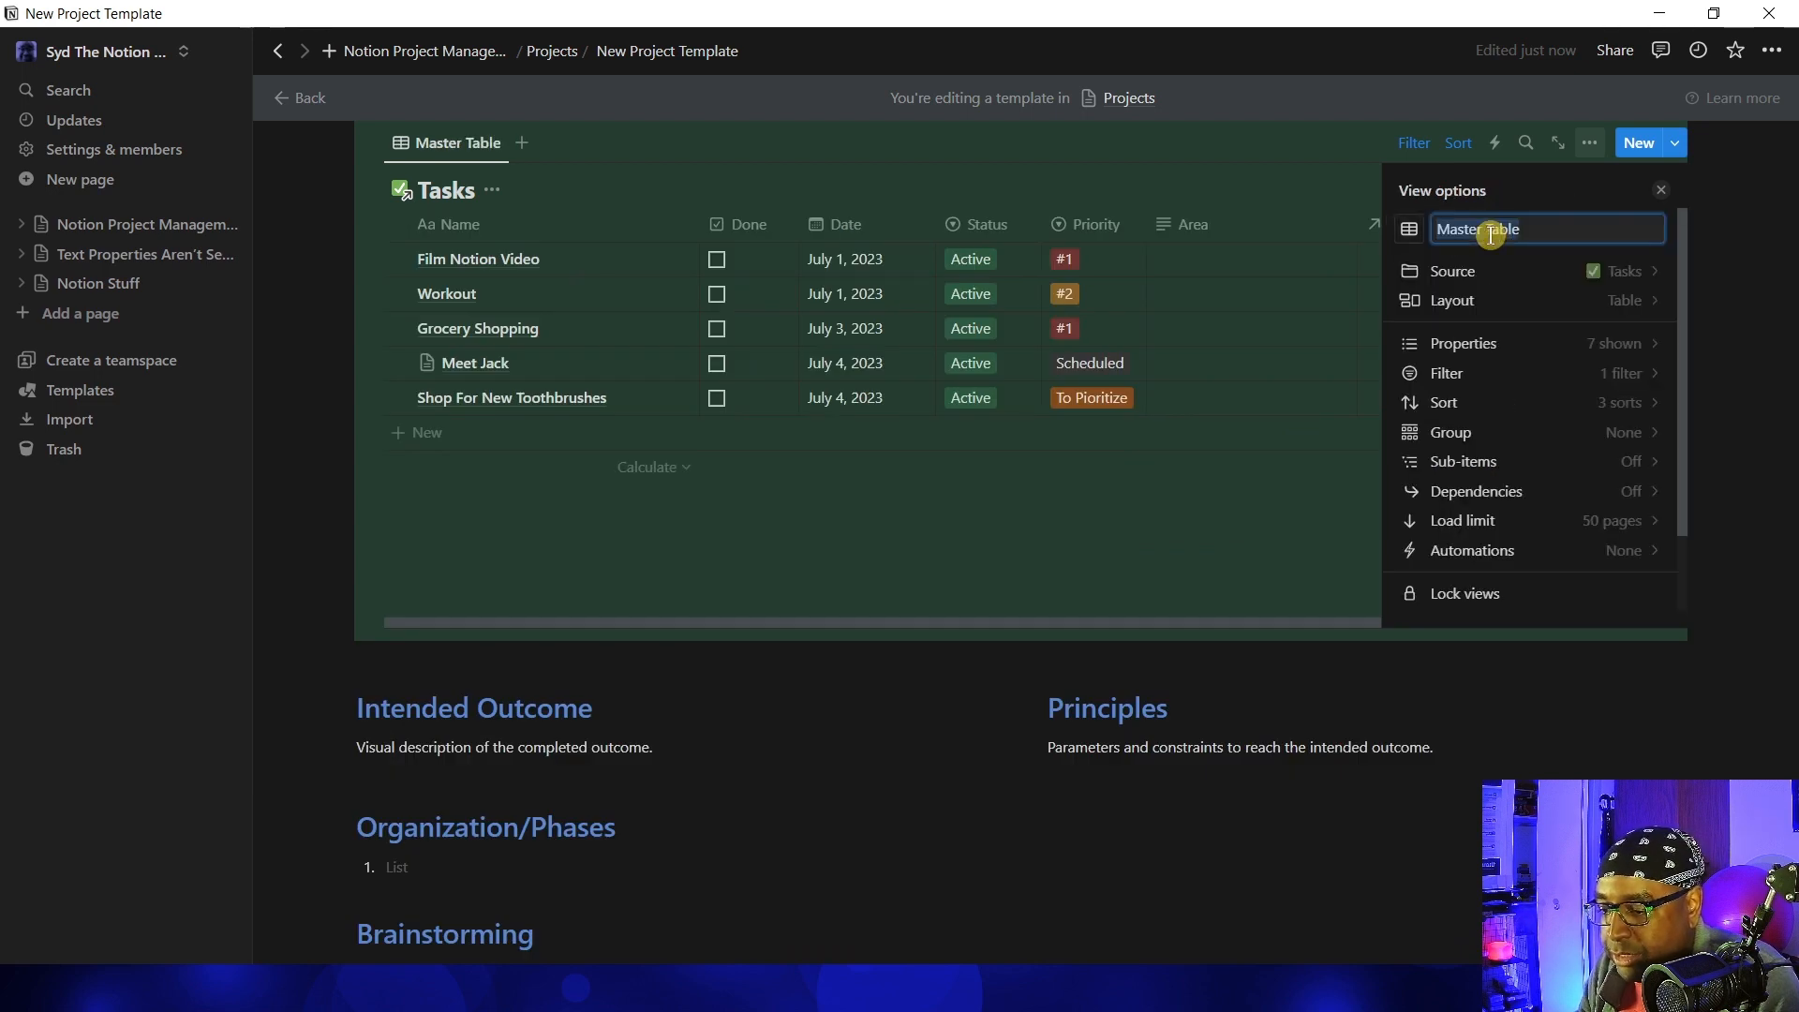
left_click(1147, 152)
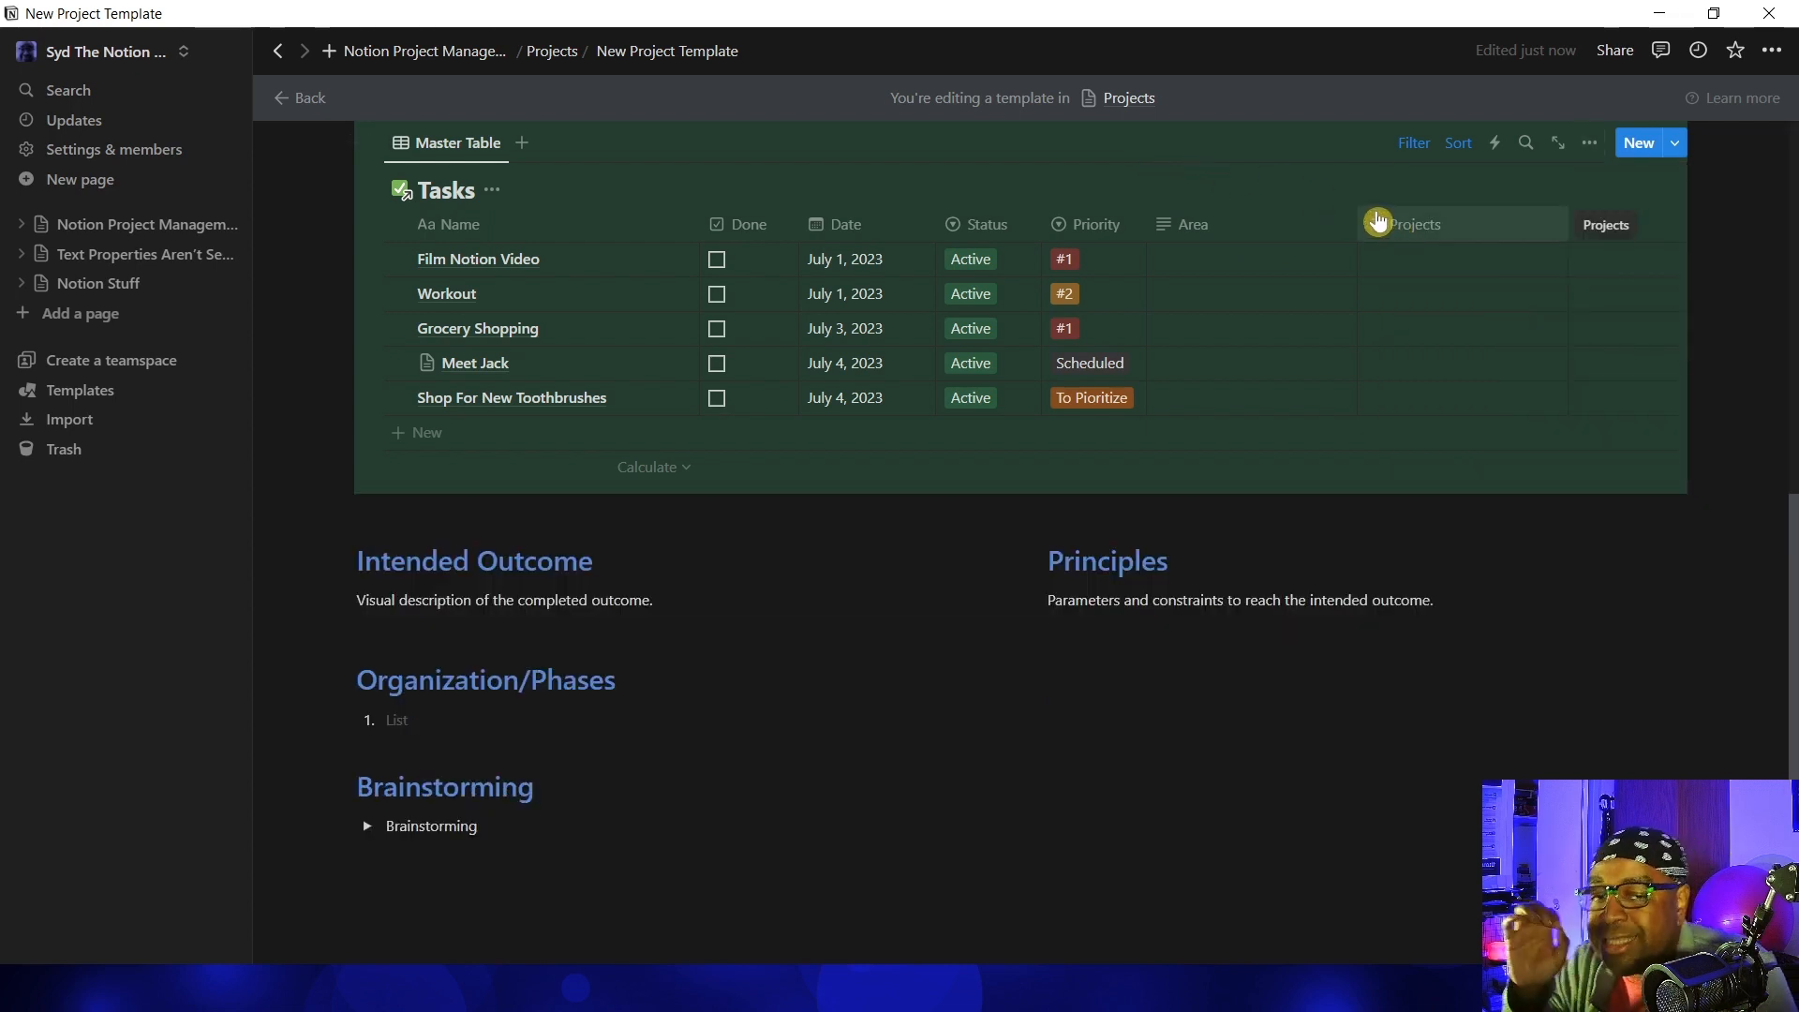
Convert the linked Tasks view's Done unchecked filter into an advanced filter
scroll(1344, 281, "up", 2)
scroll(1344, 282, "up", 1)
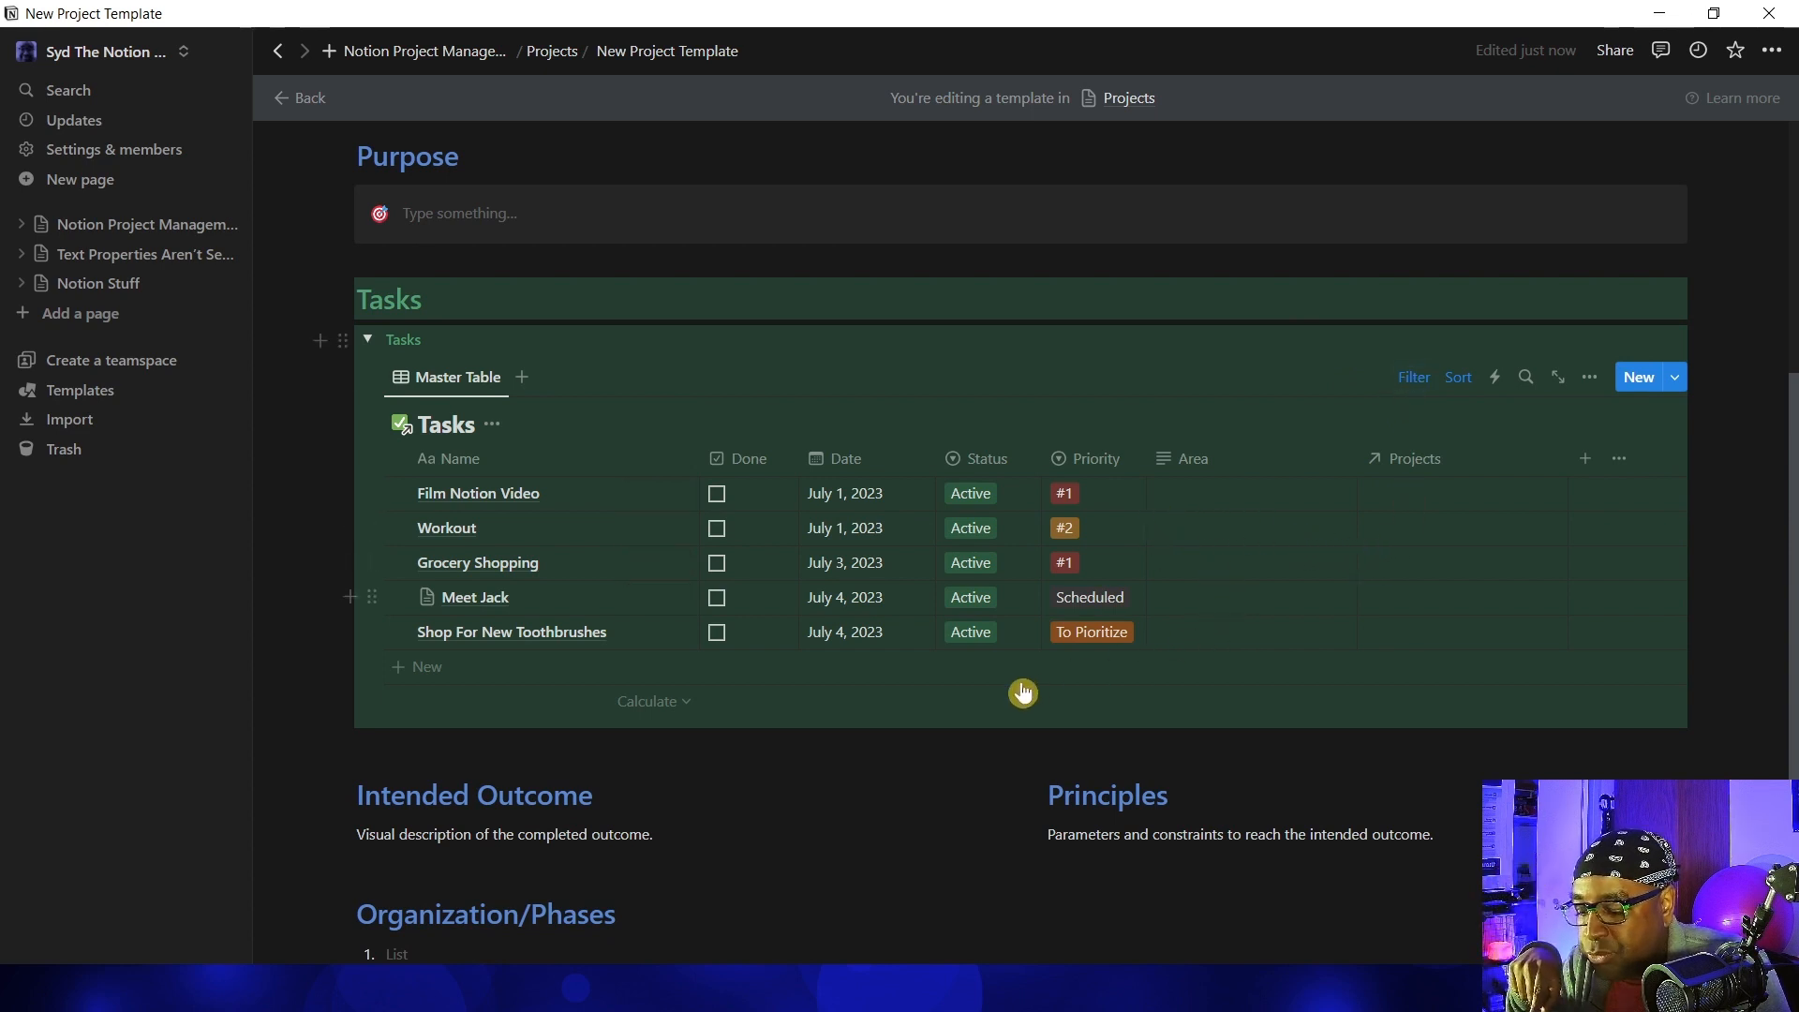
left_click(1417, 378)
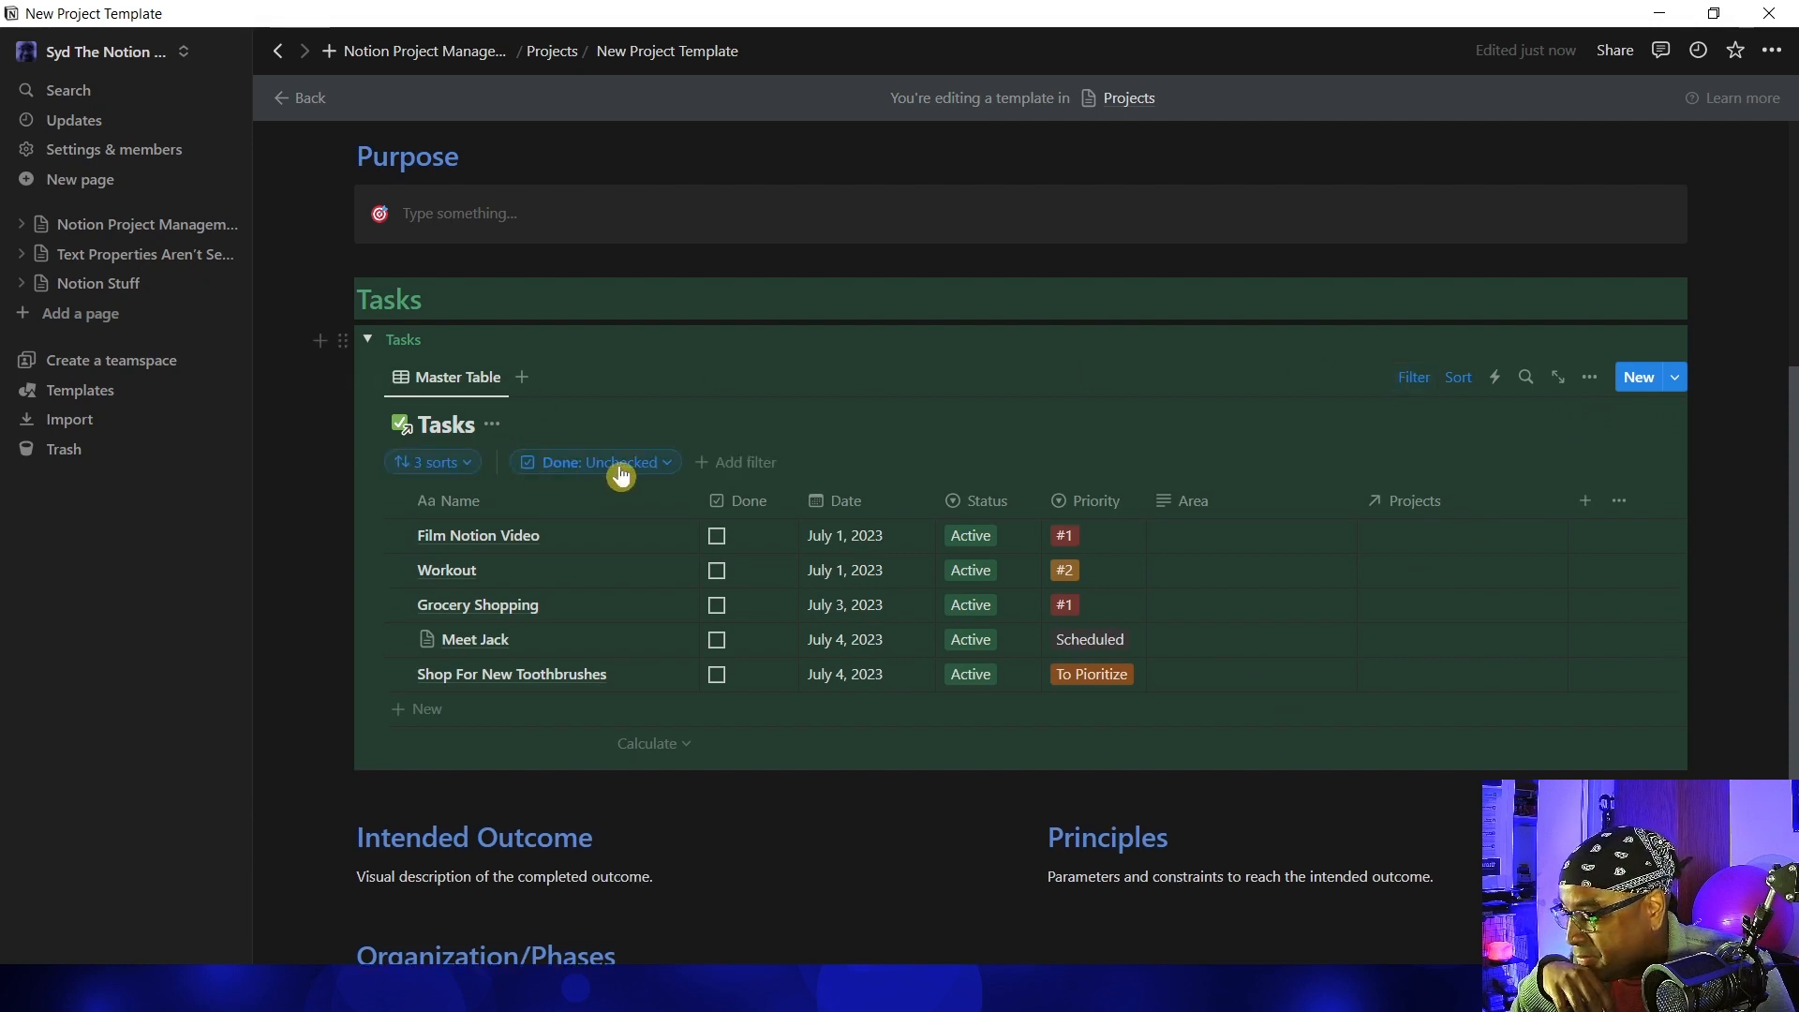
left_click(584, 473)
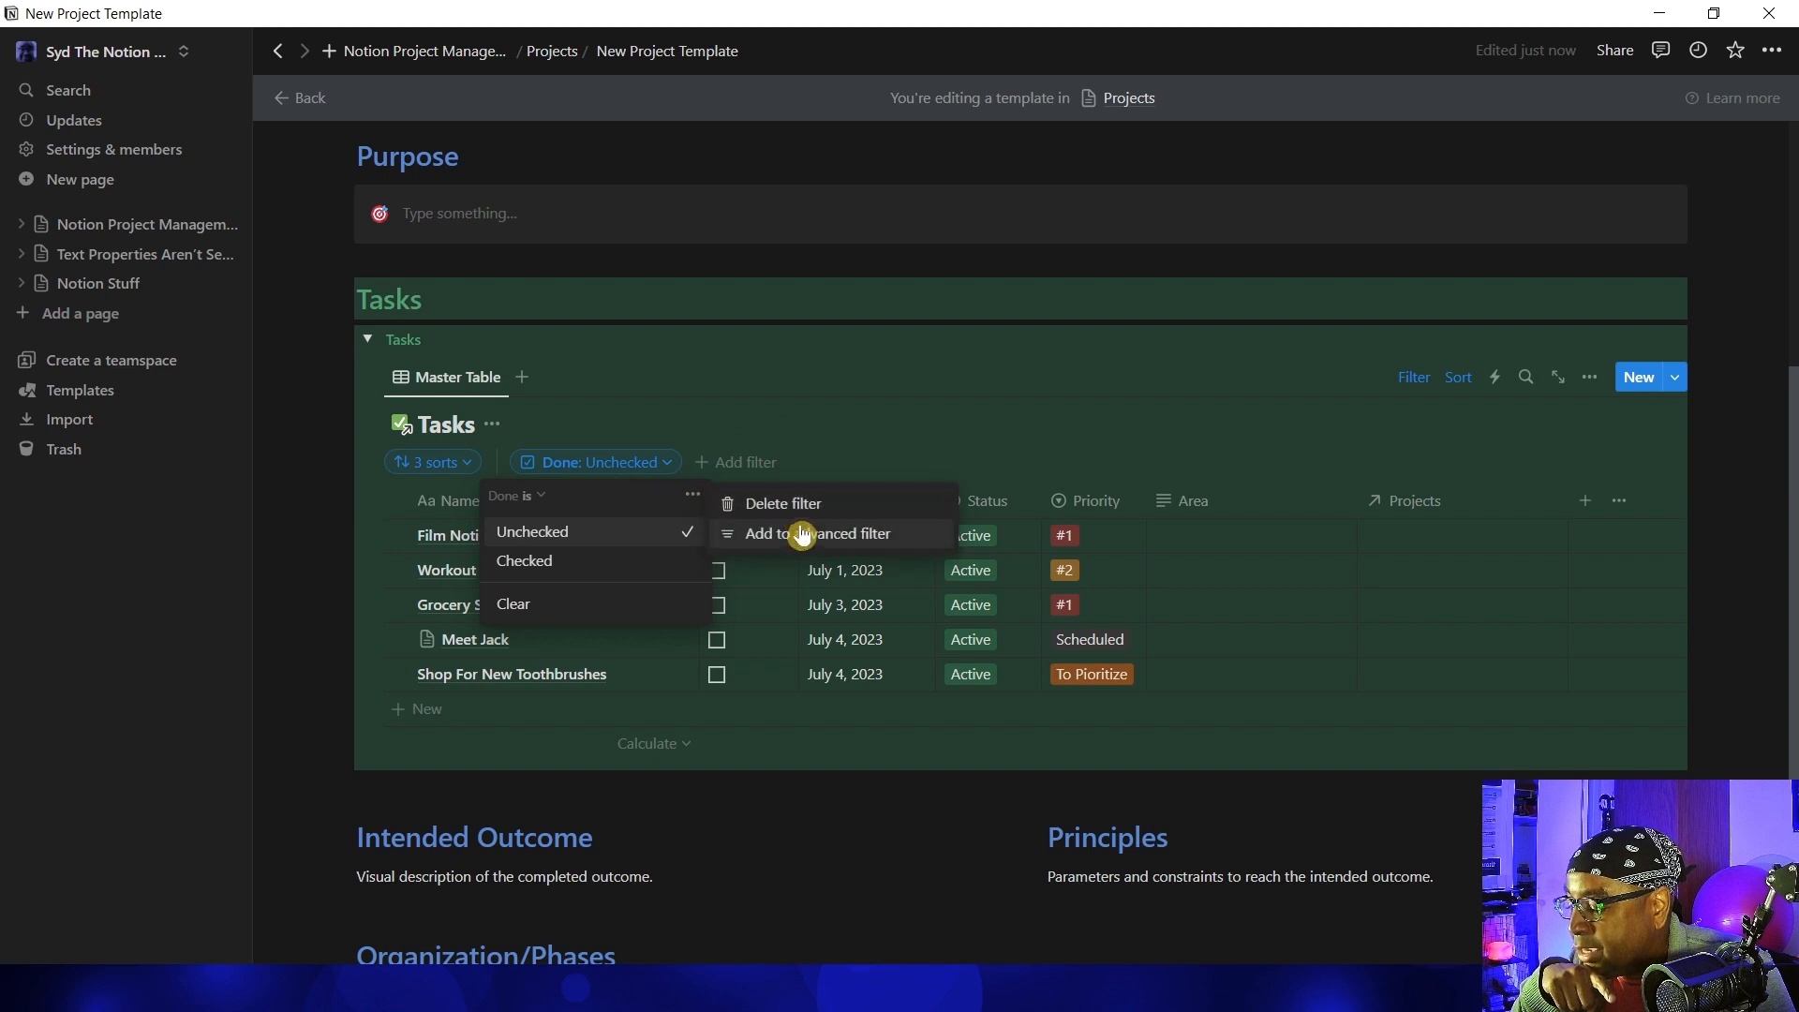
left_click(799, 533)
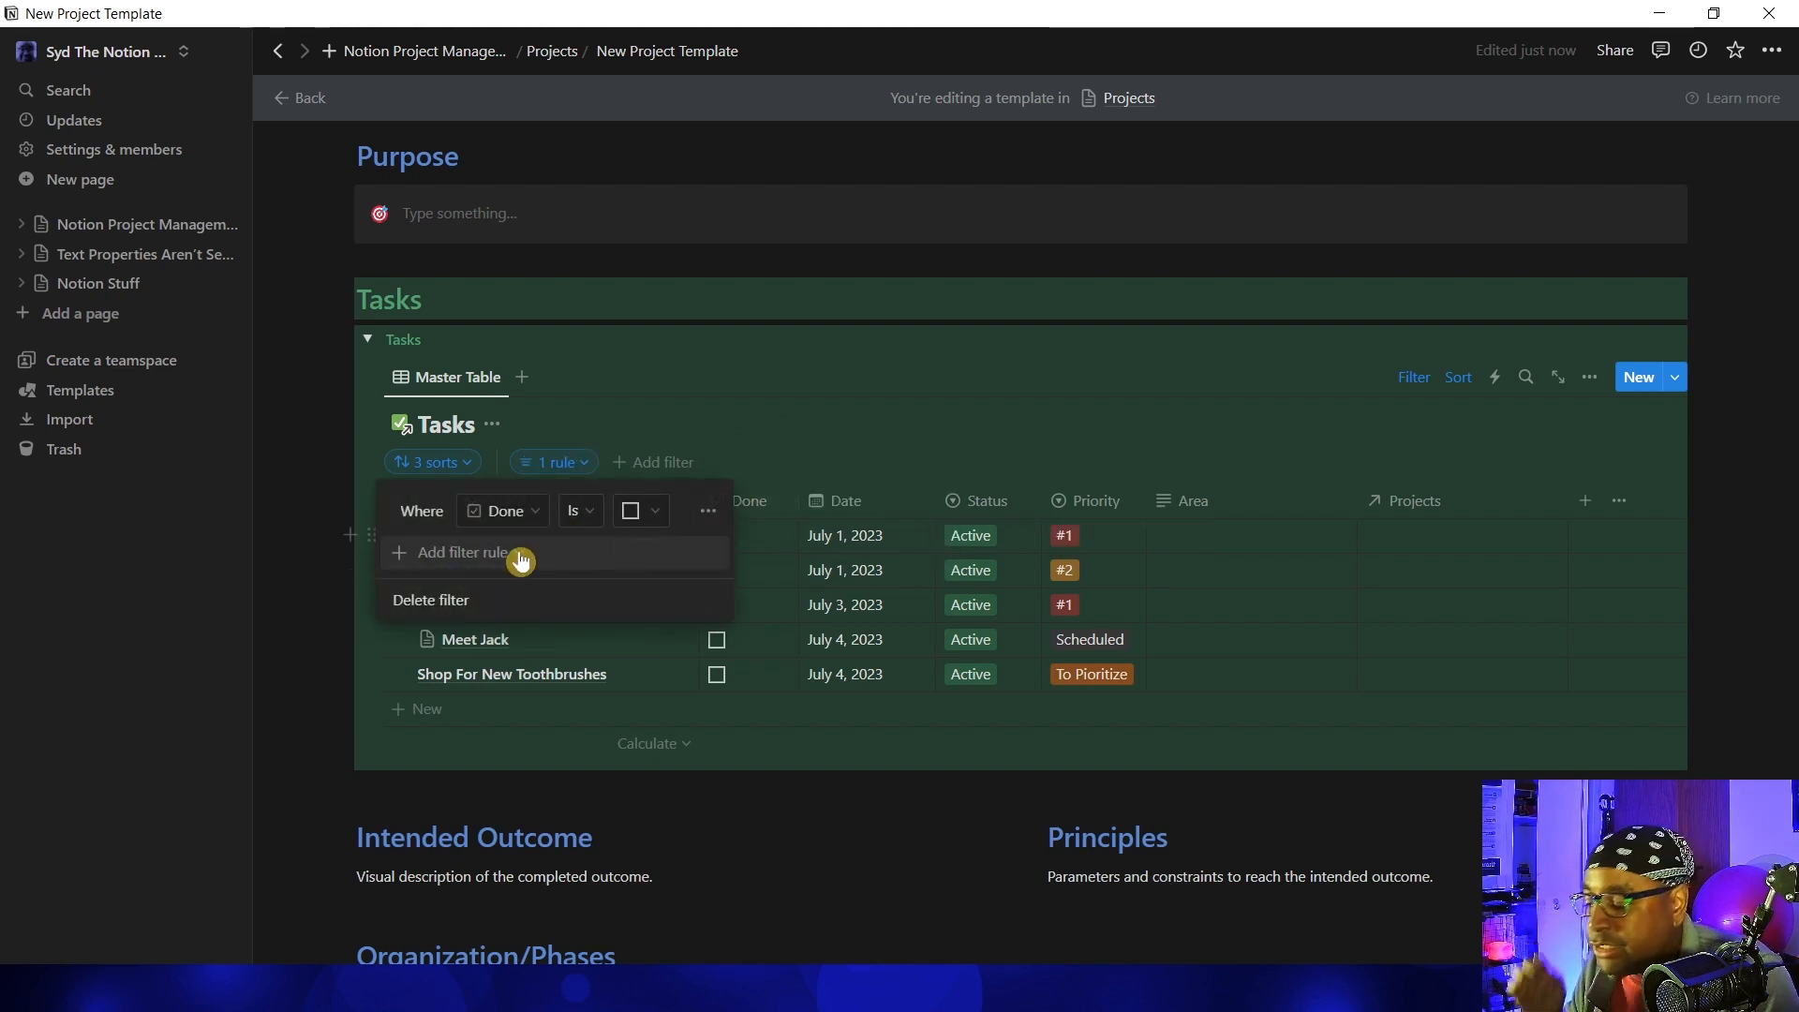
Add an And rule to the advanced filter so that Projects contains New Project Template
left_click(455, 554)
left_click(453, 591)
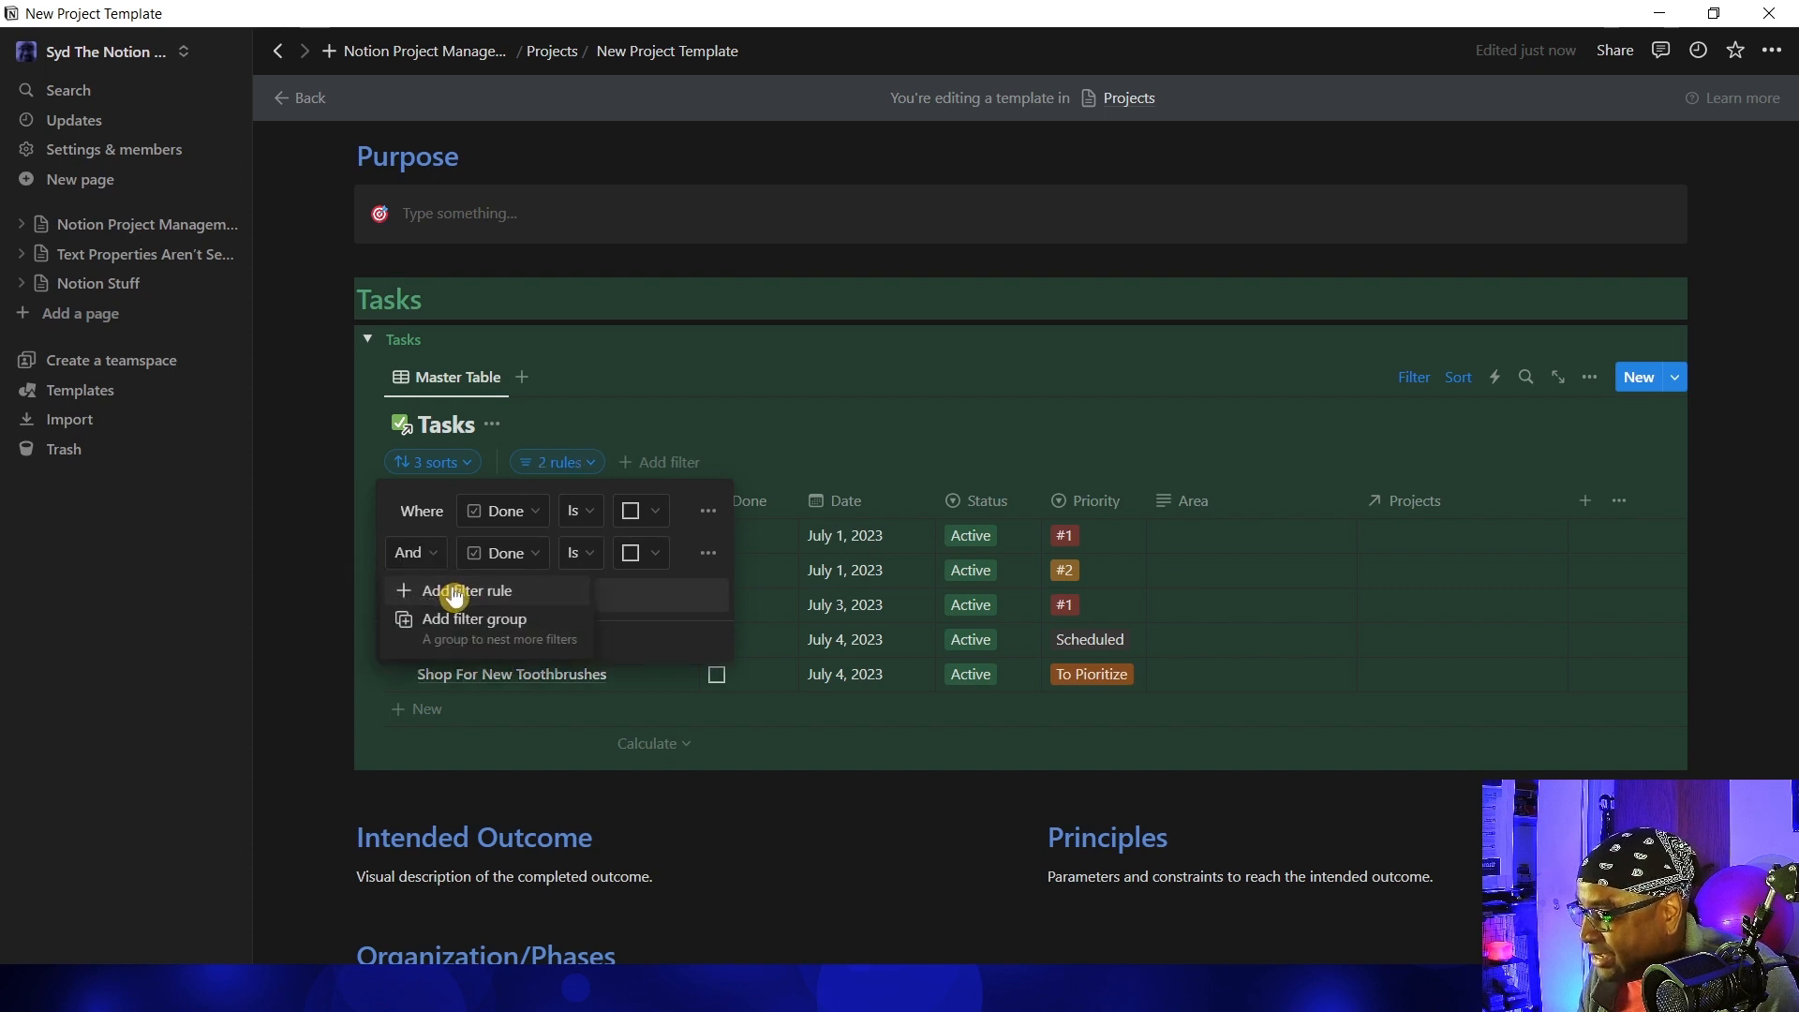
left_click(511, 553)
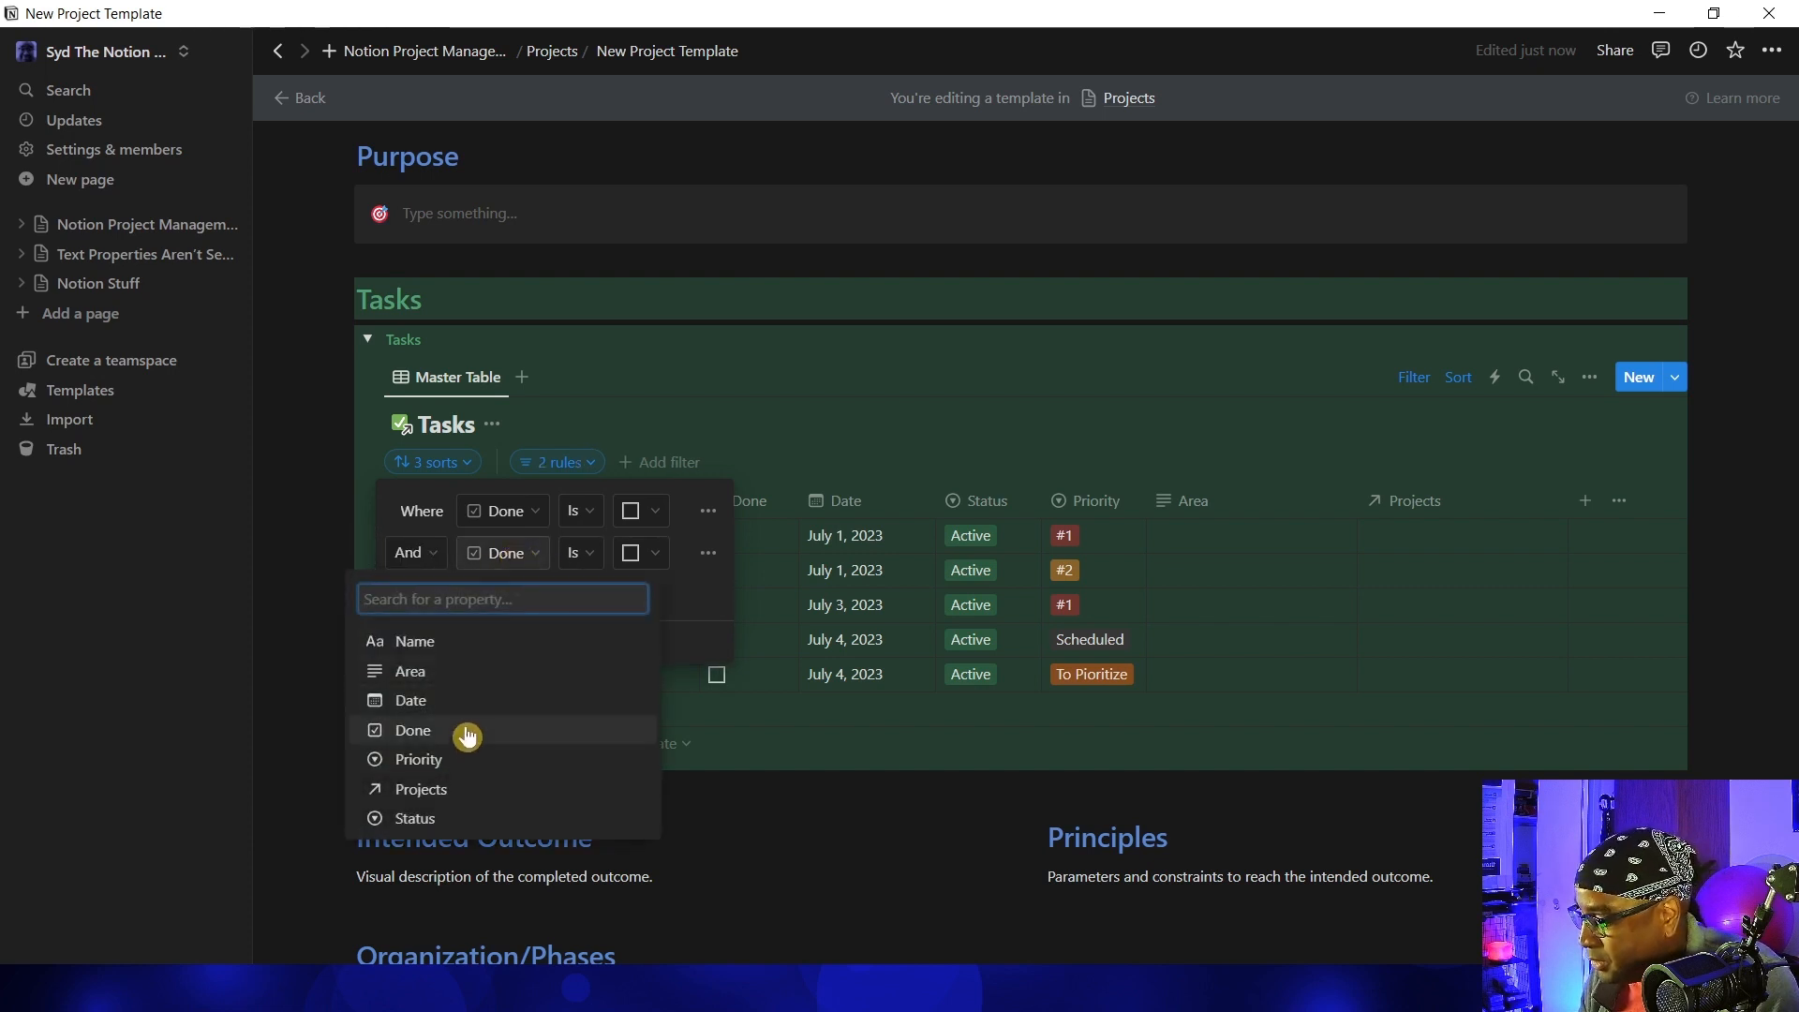
left_click(469, 785)
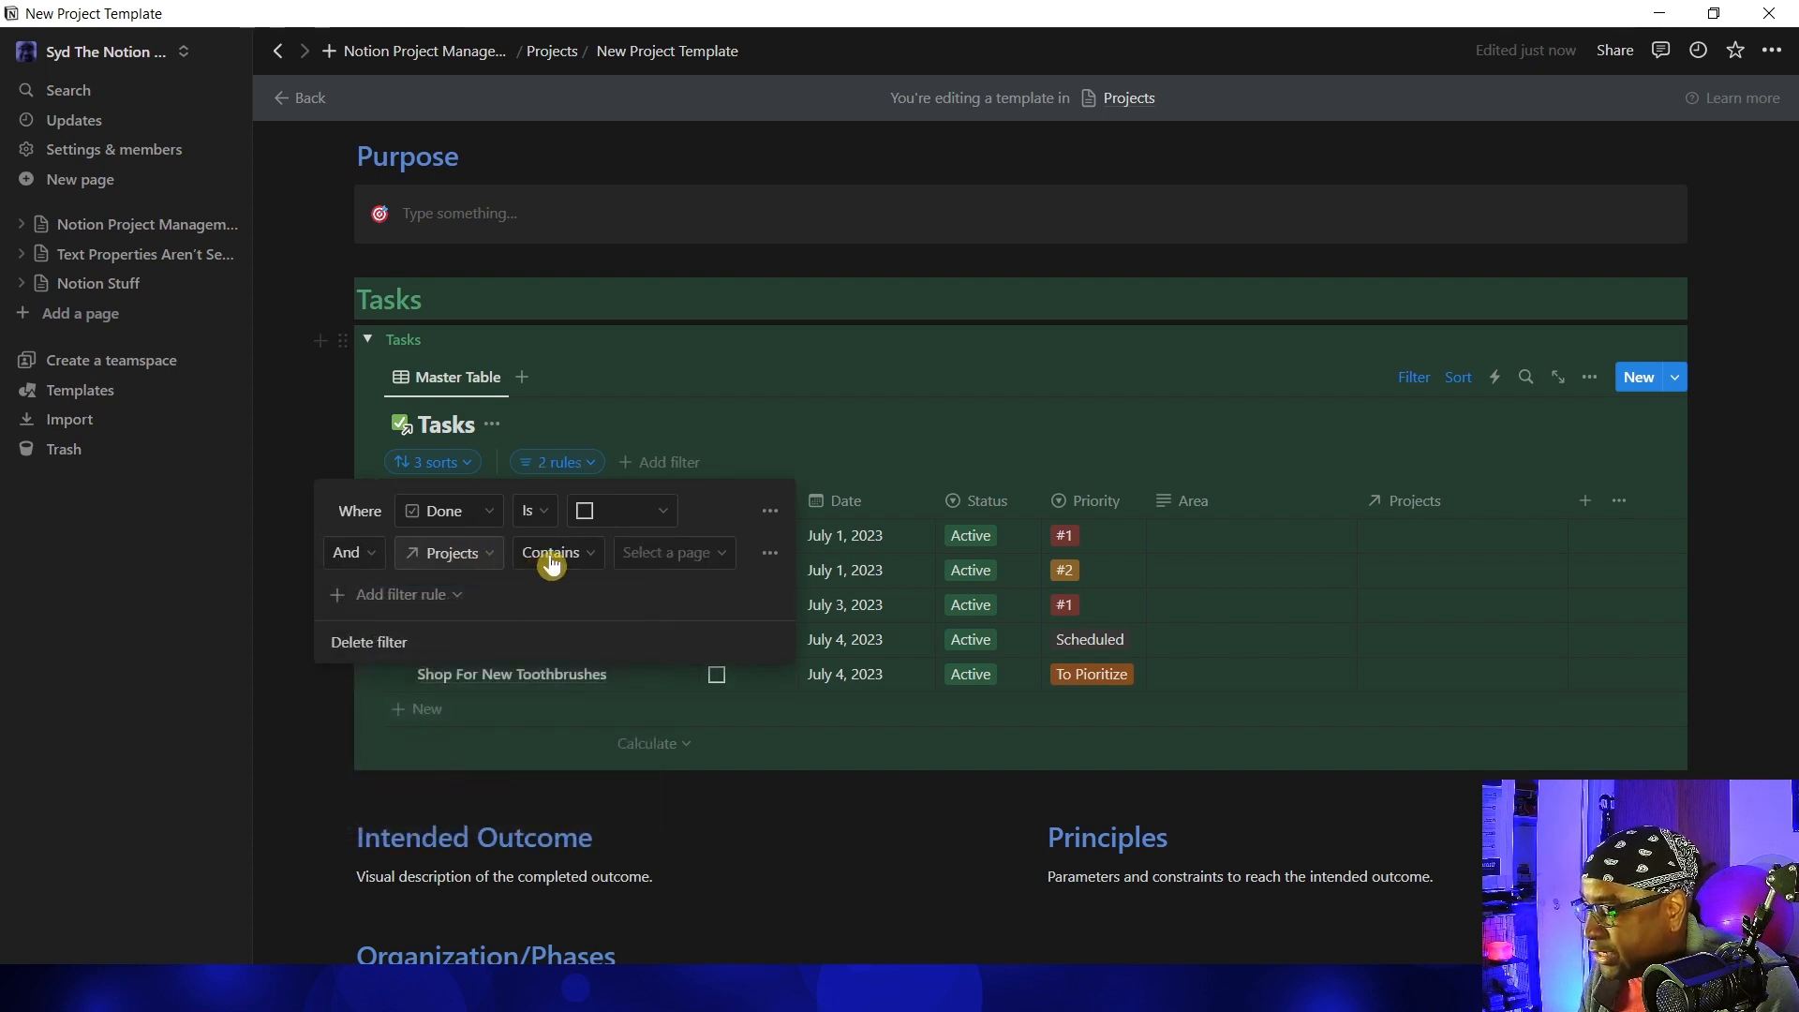
left_click(707, 552)
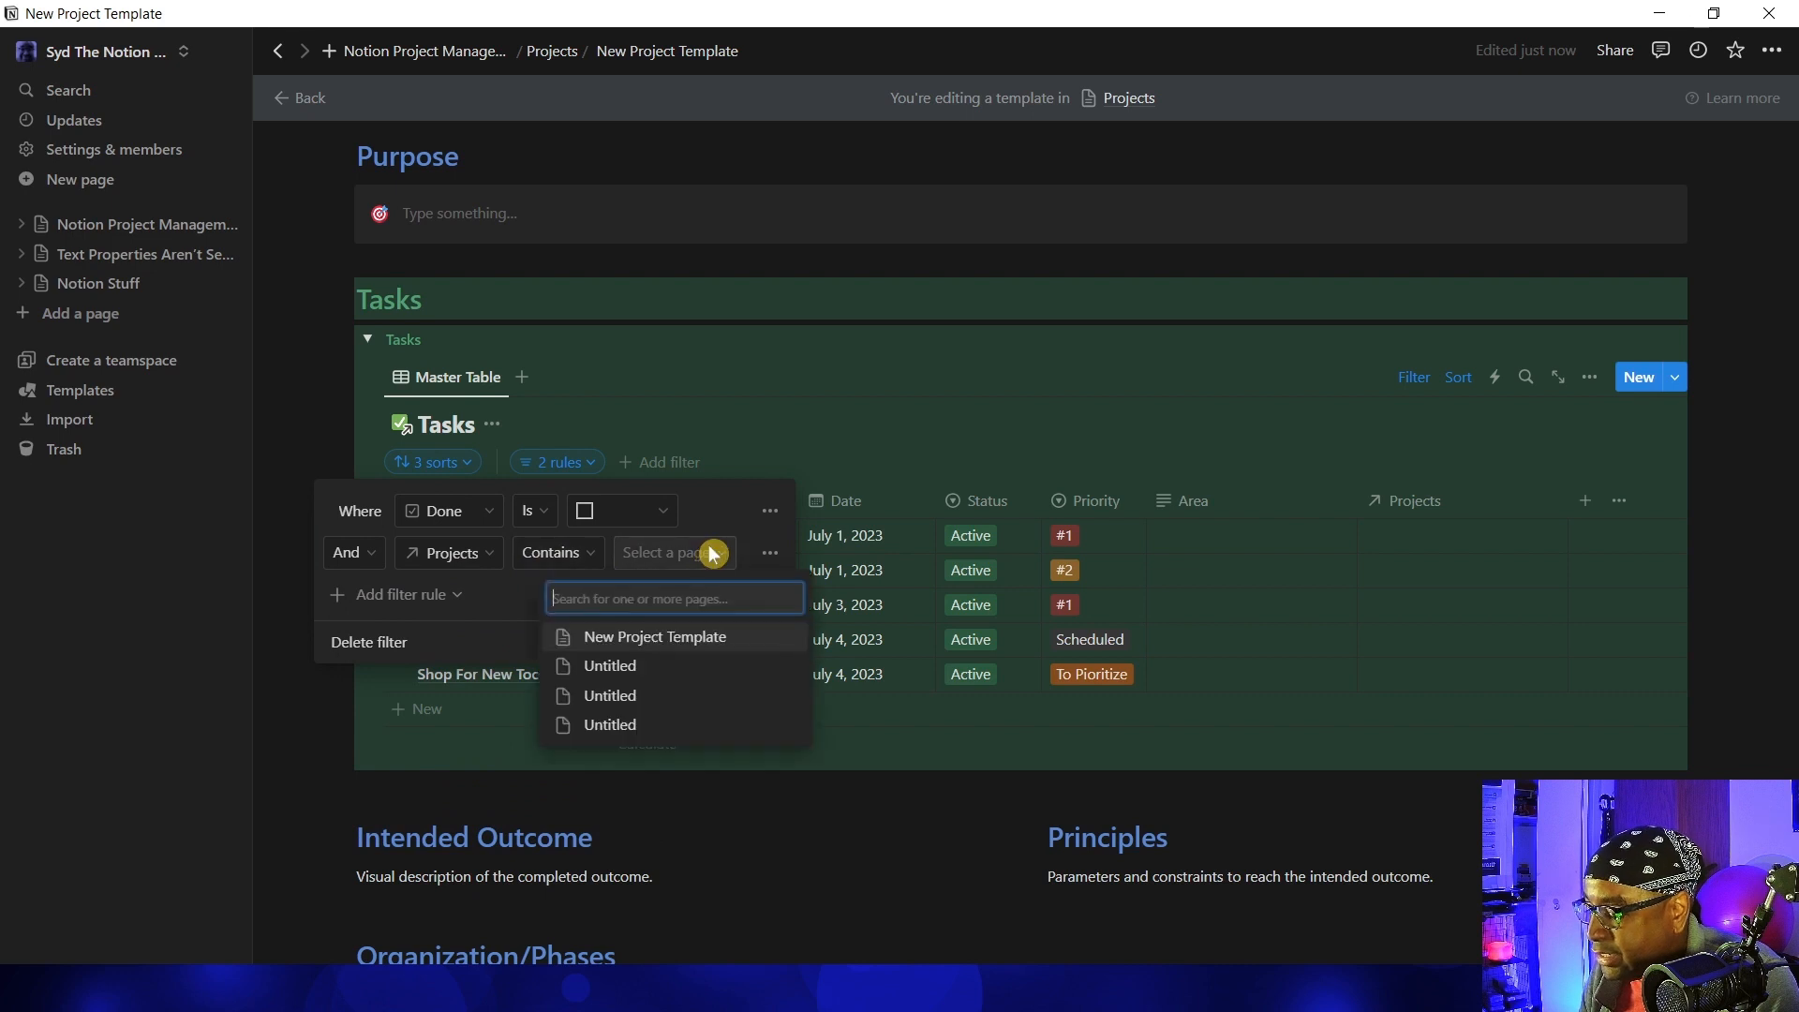
left_click(686, 640)
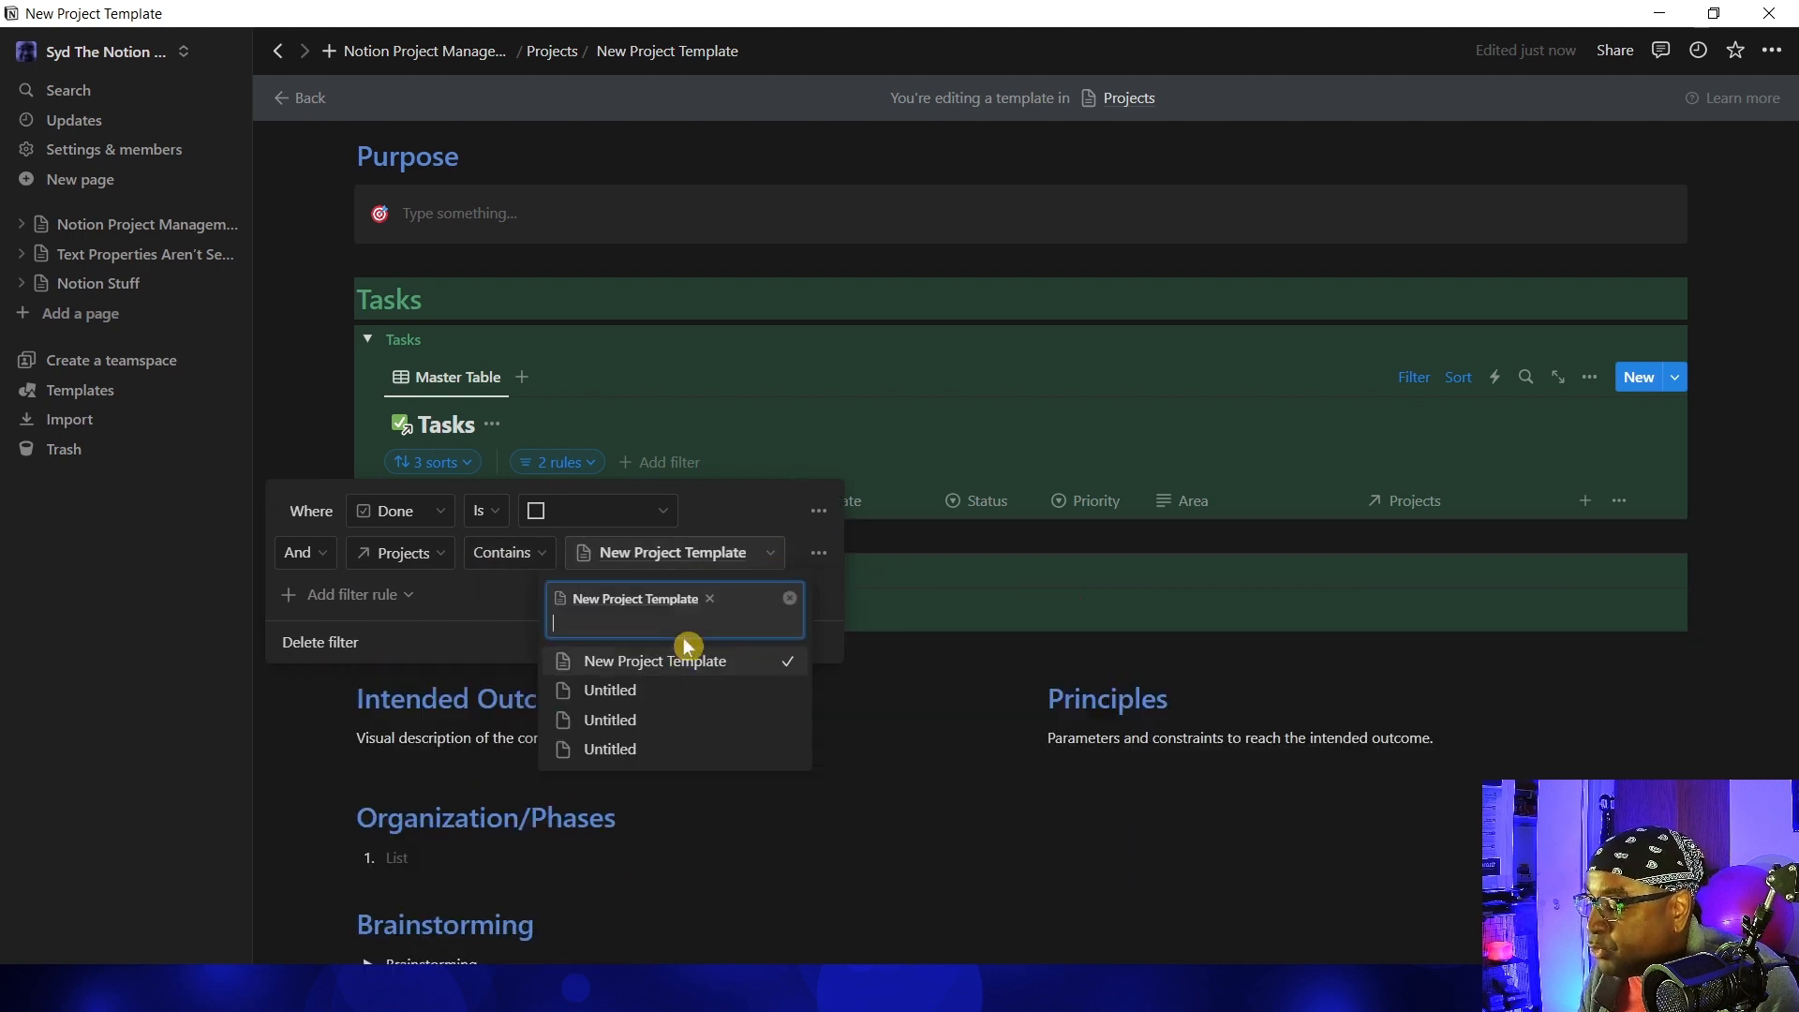
left_click(979, 770)
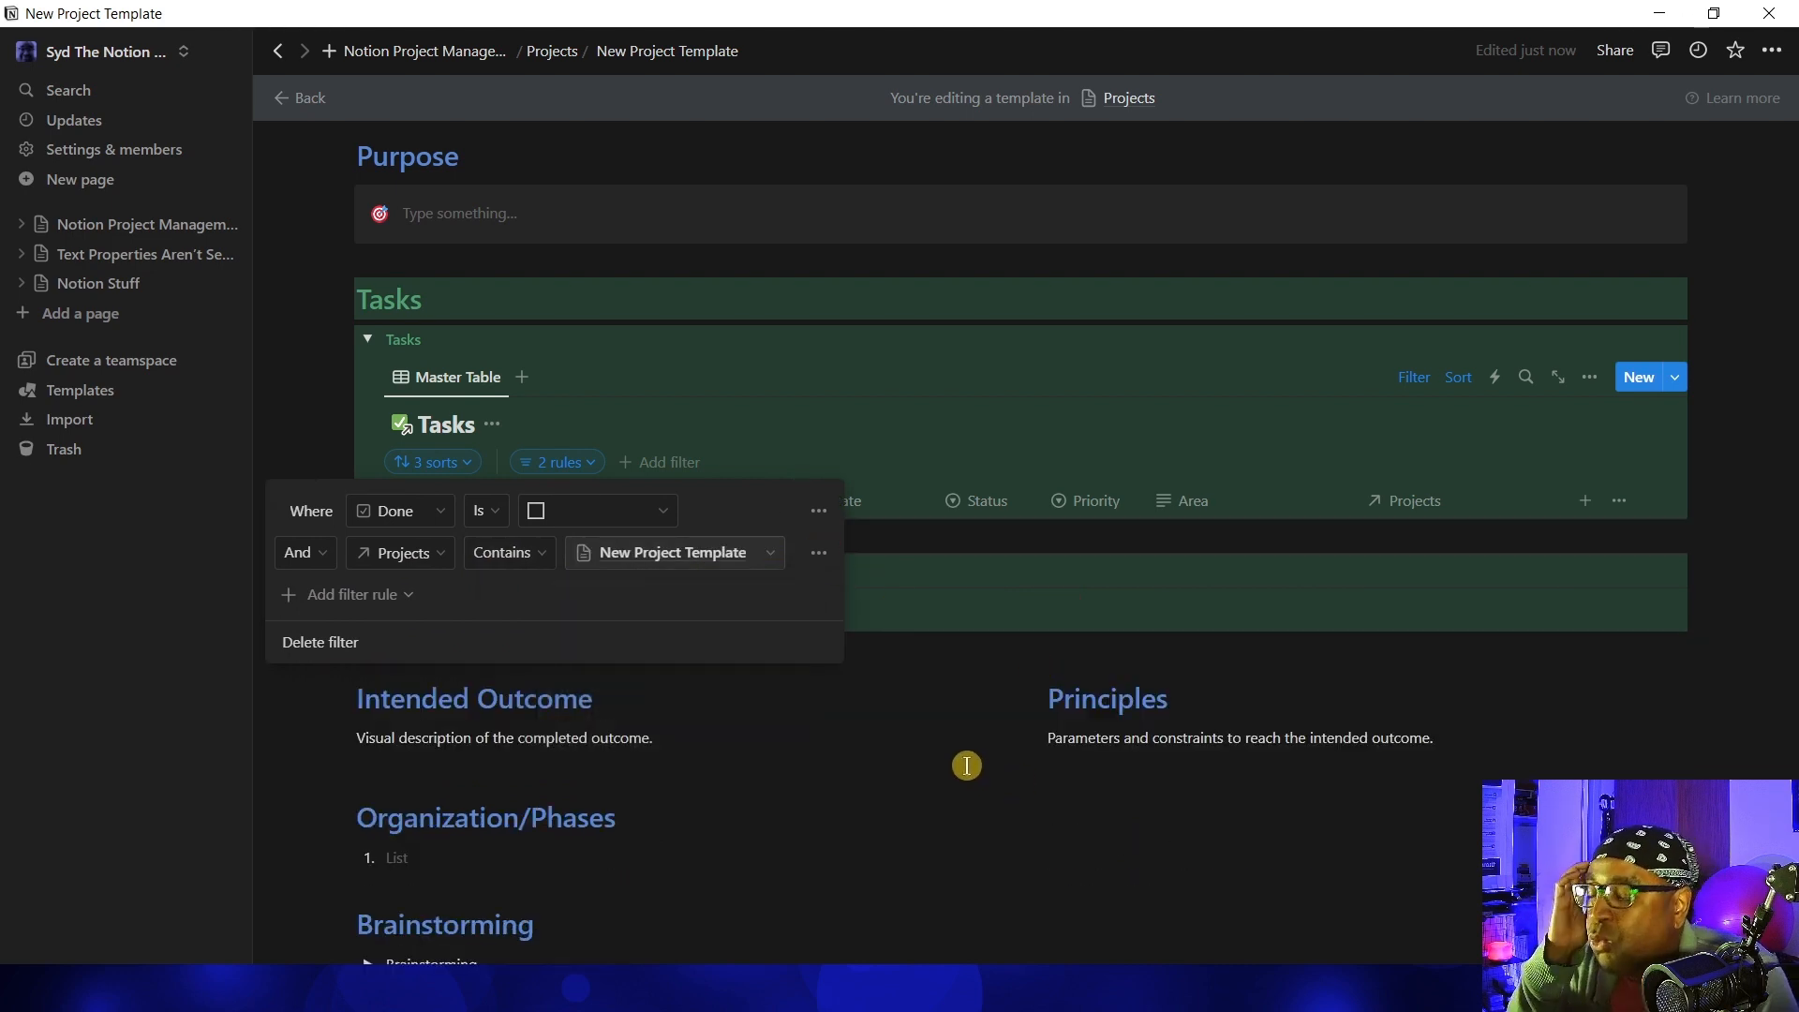
left_click(837, 742)
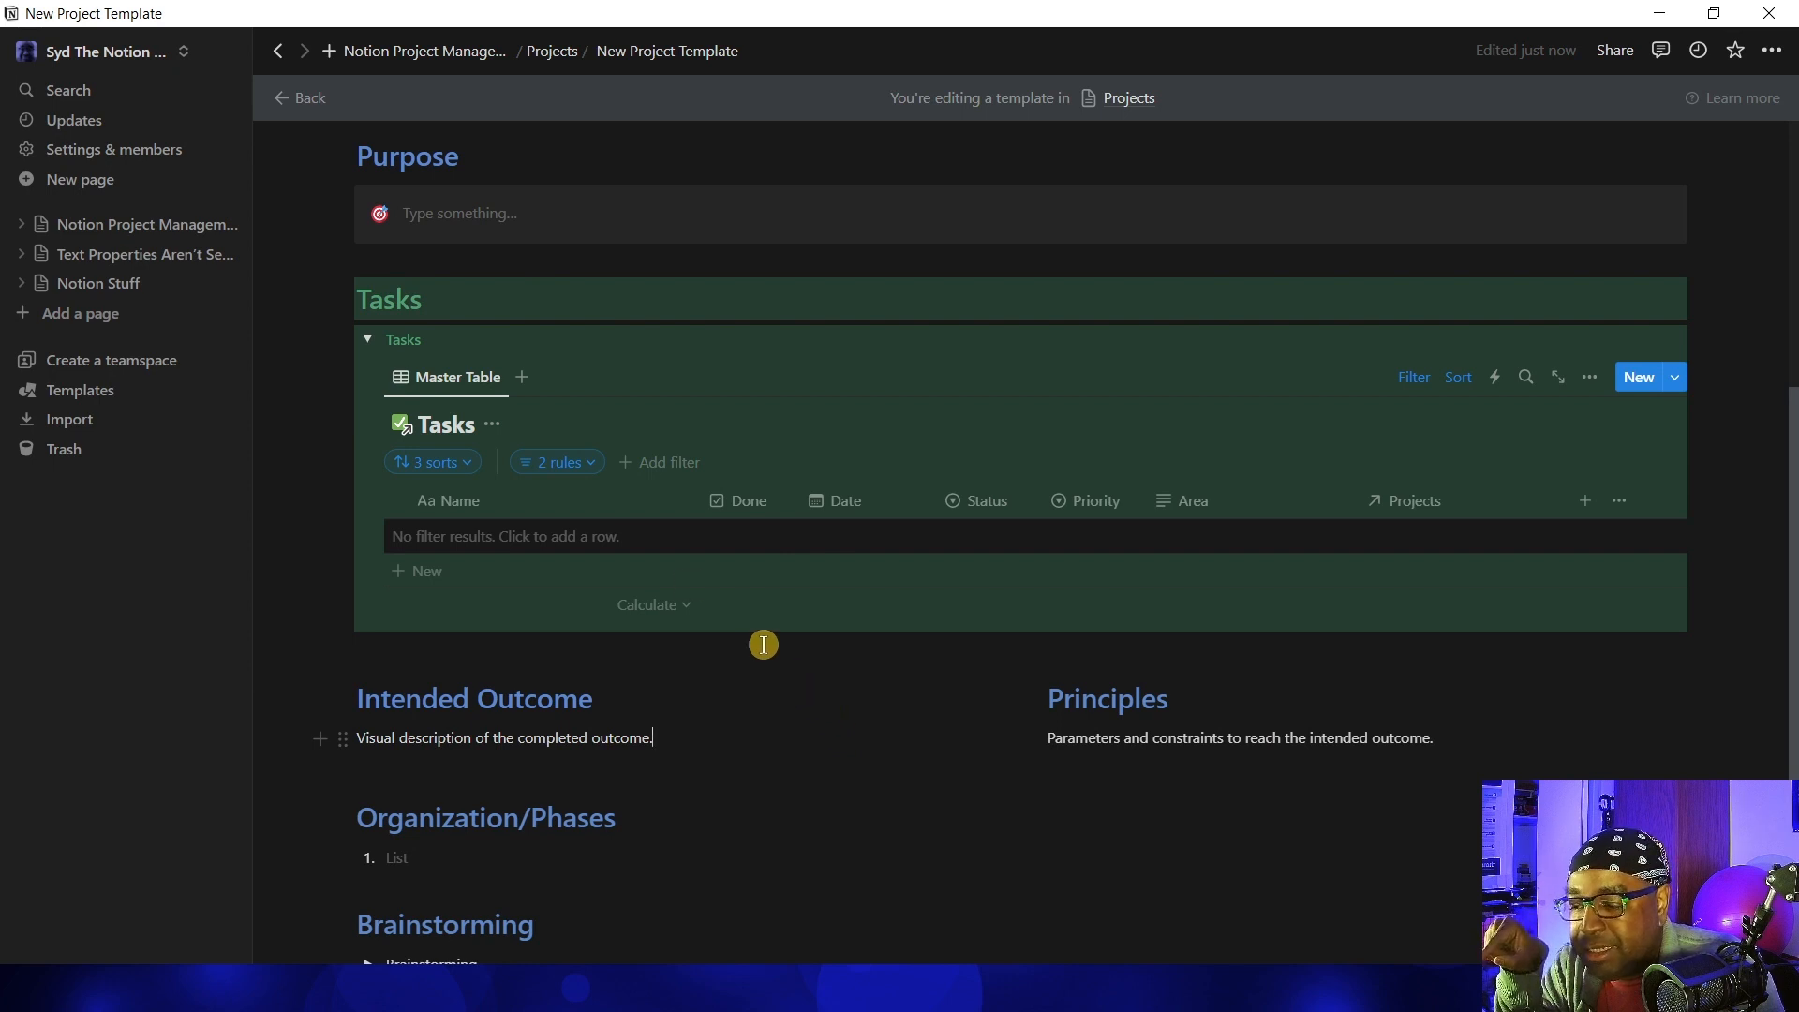
Check the linked Tasks view's filter rules and collapse the Tasks toggle
left_click(570, 465)
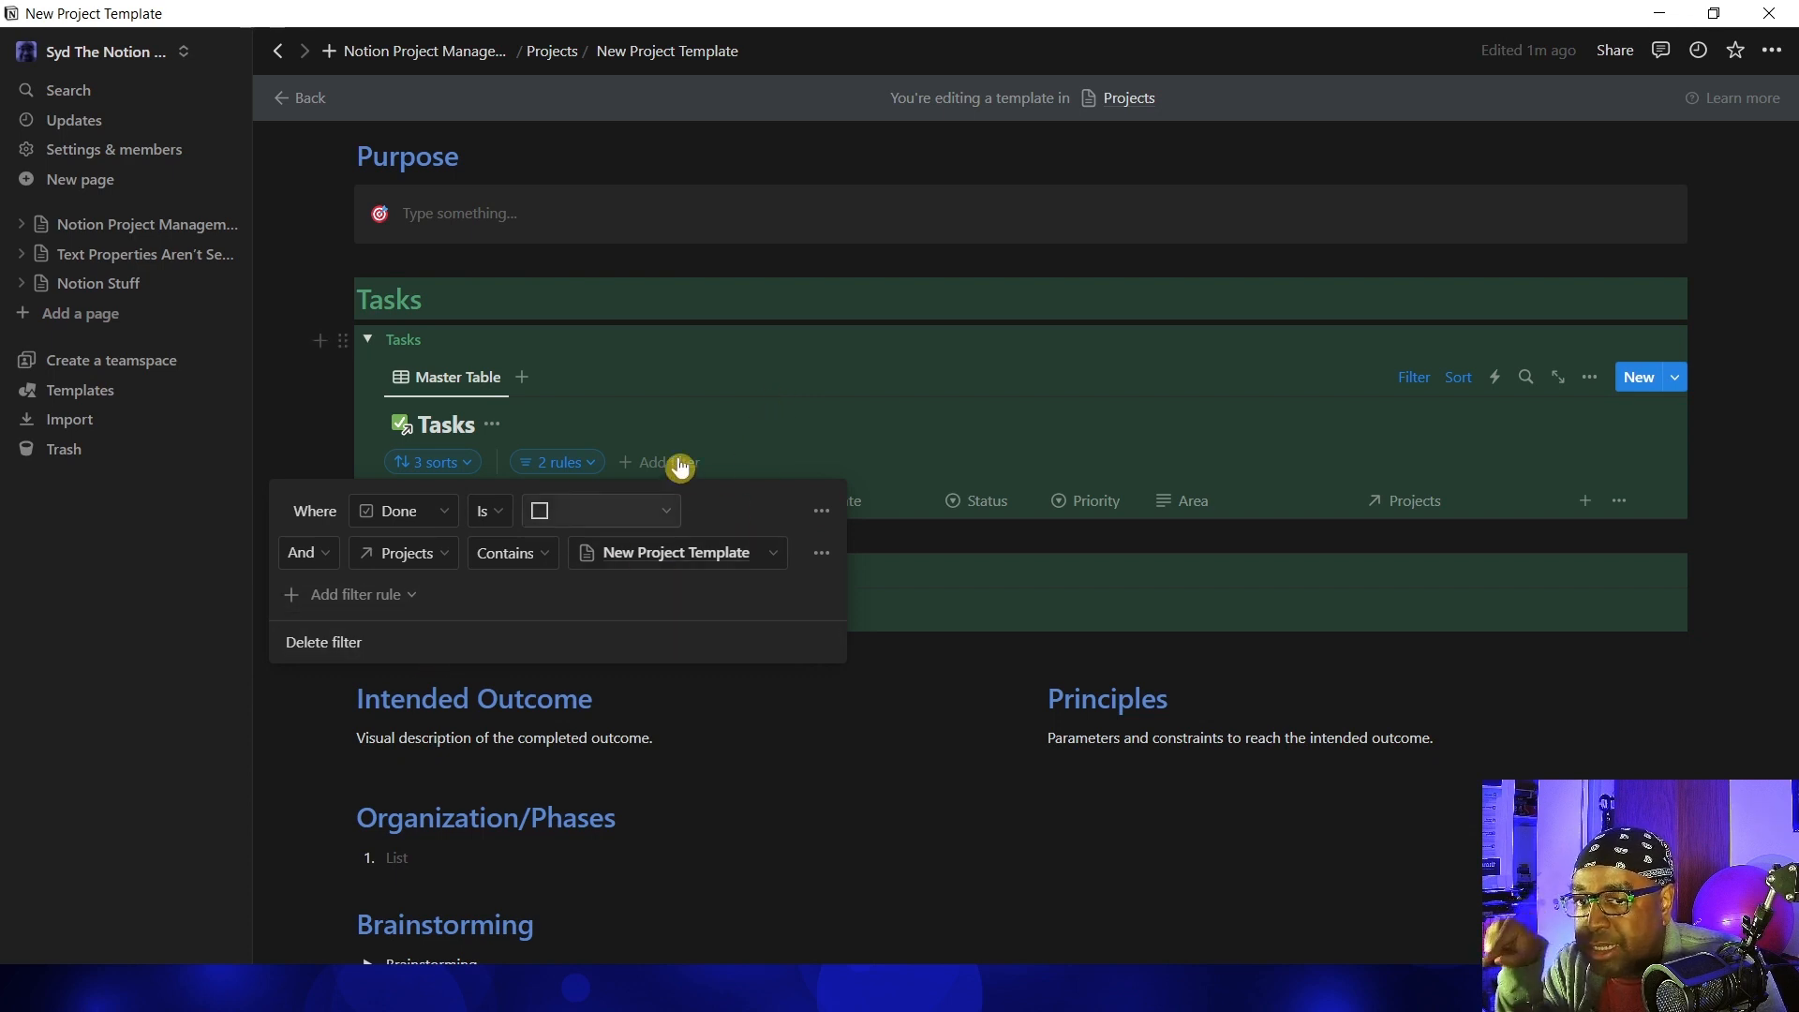
key("Escape")
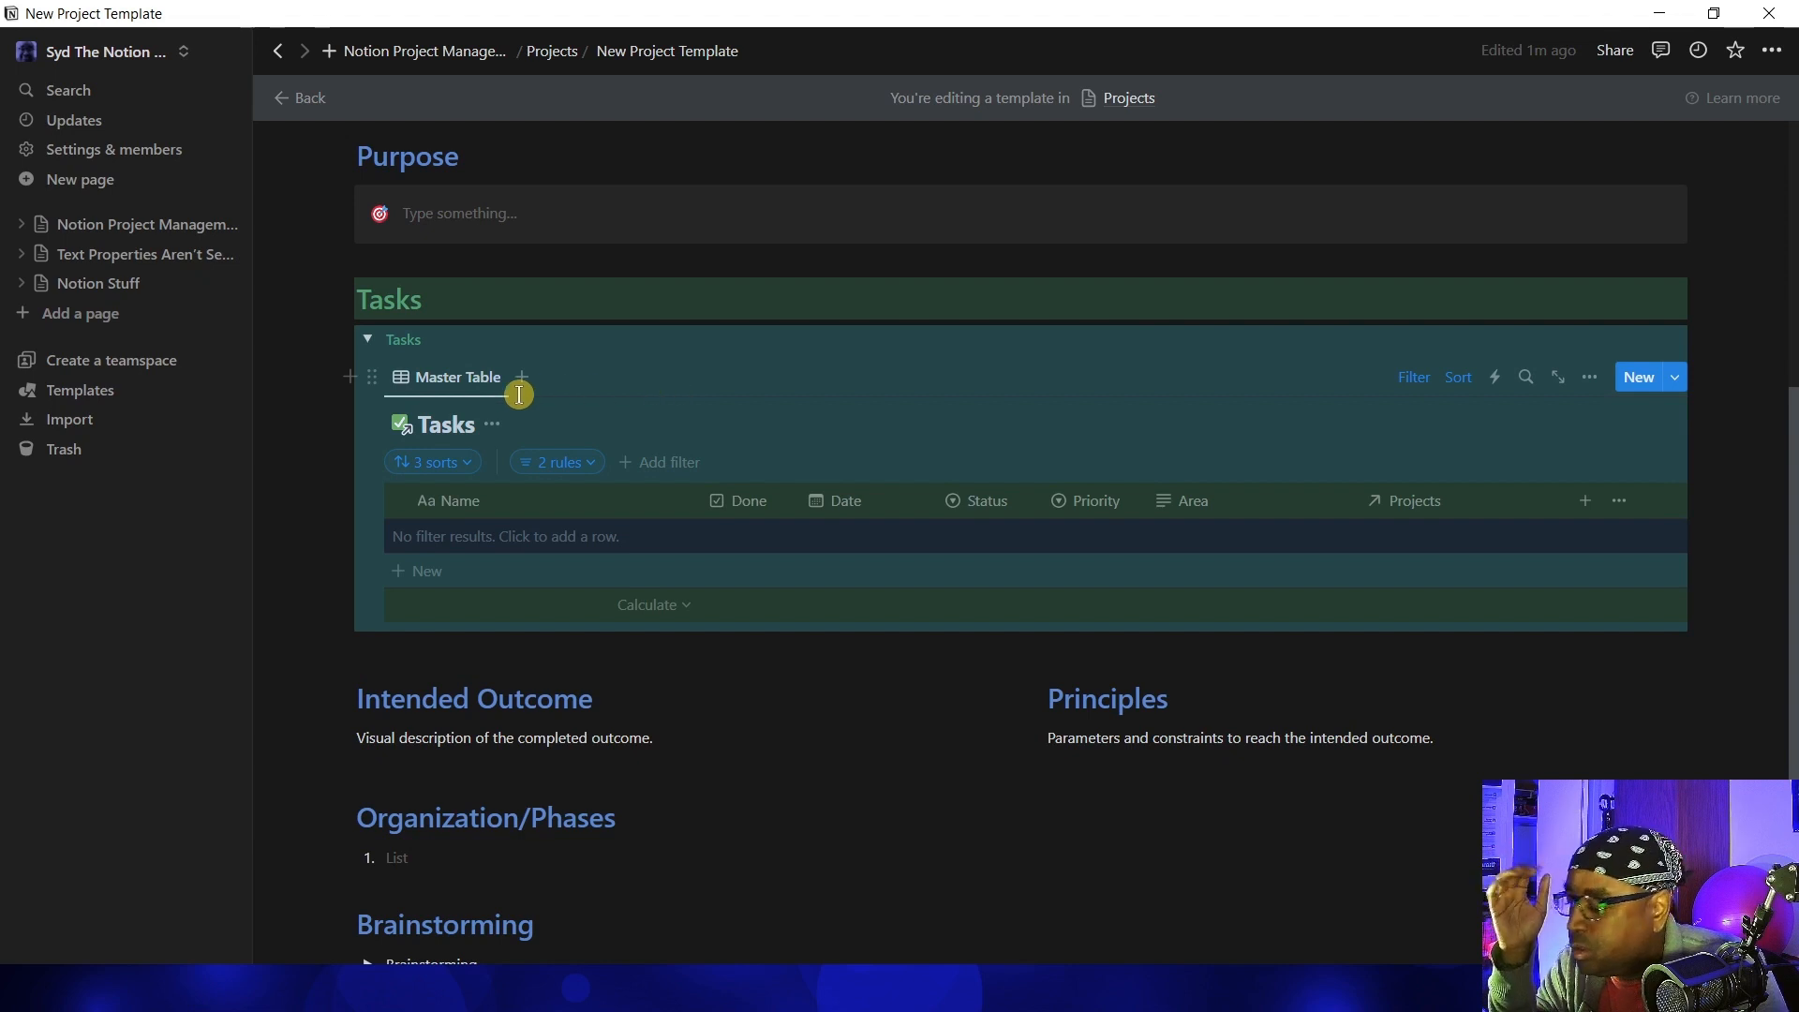
left_click(369, 340)
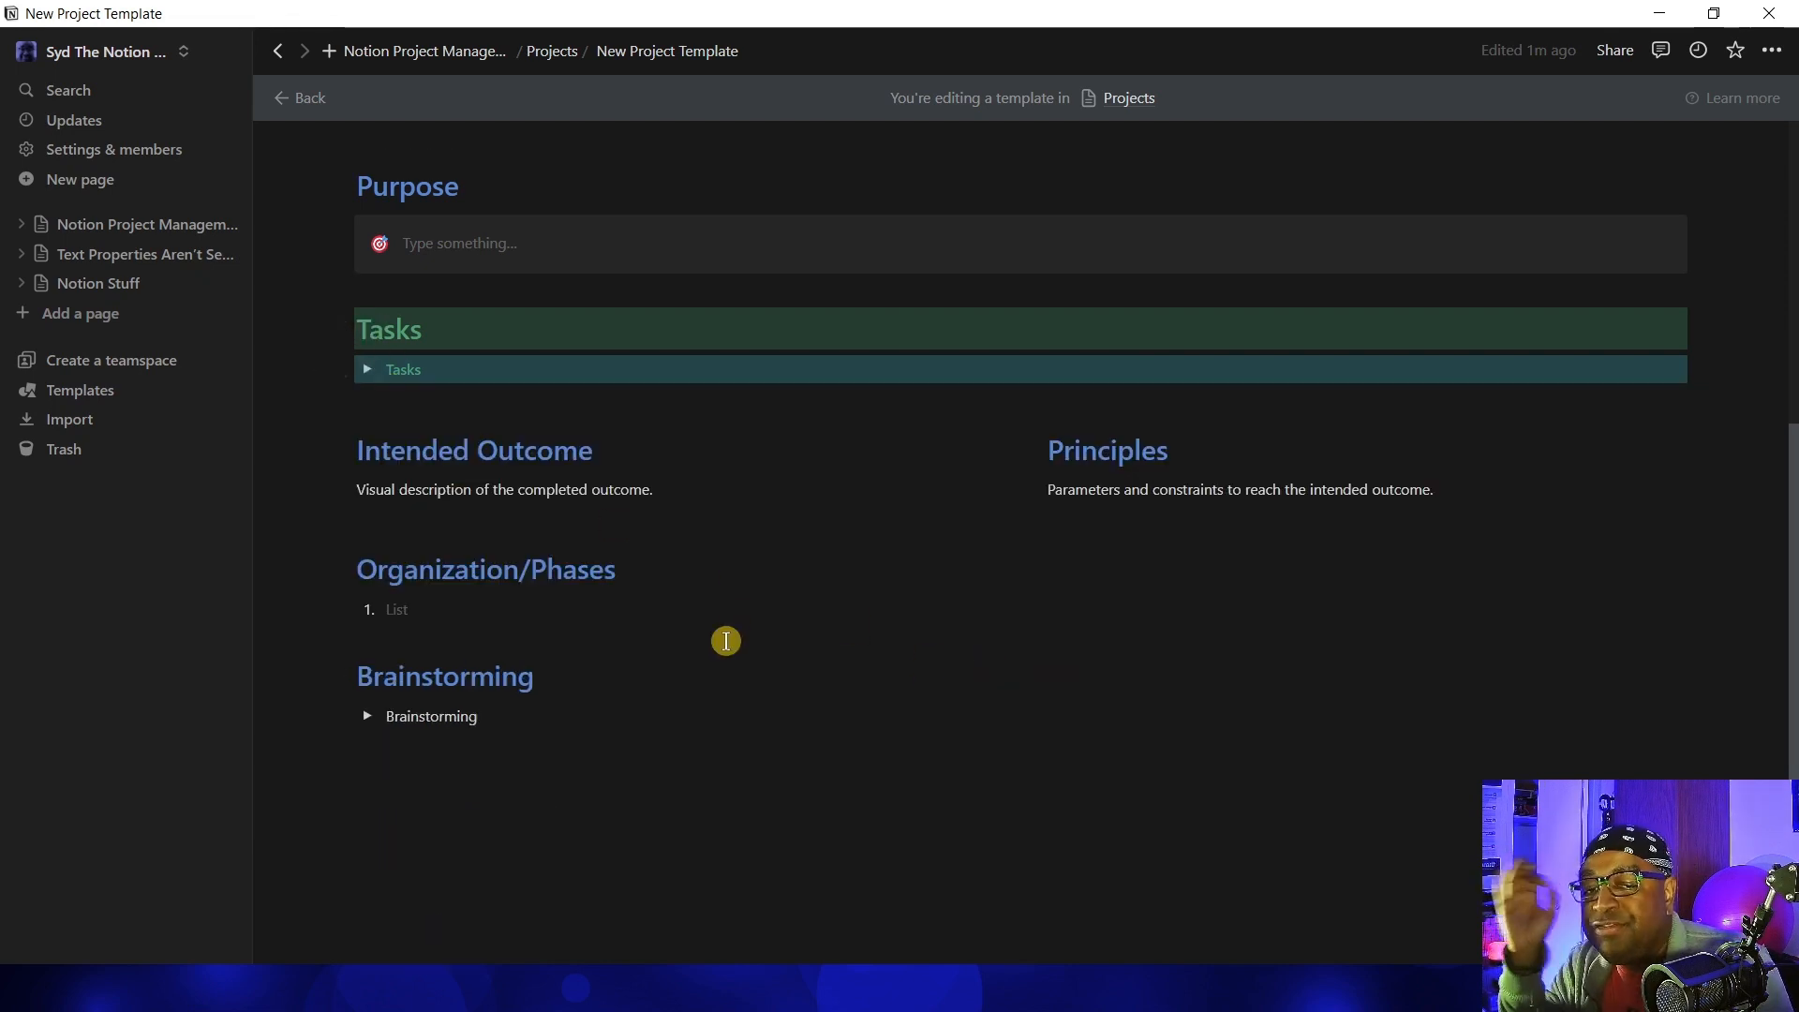
Add a Heading 1 titled Reference directly below the Brainstorming toggle
left_click(499, 721)
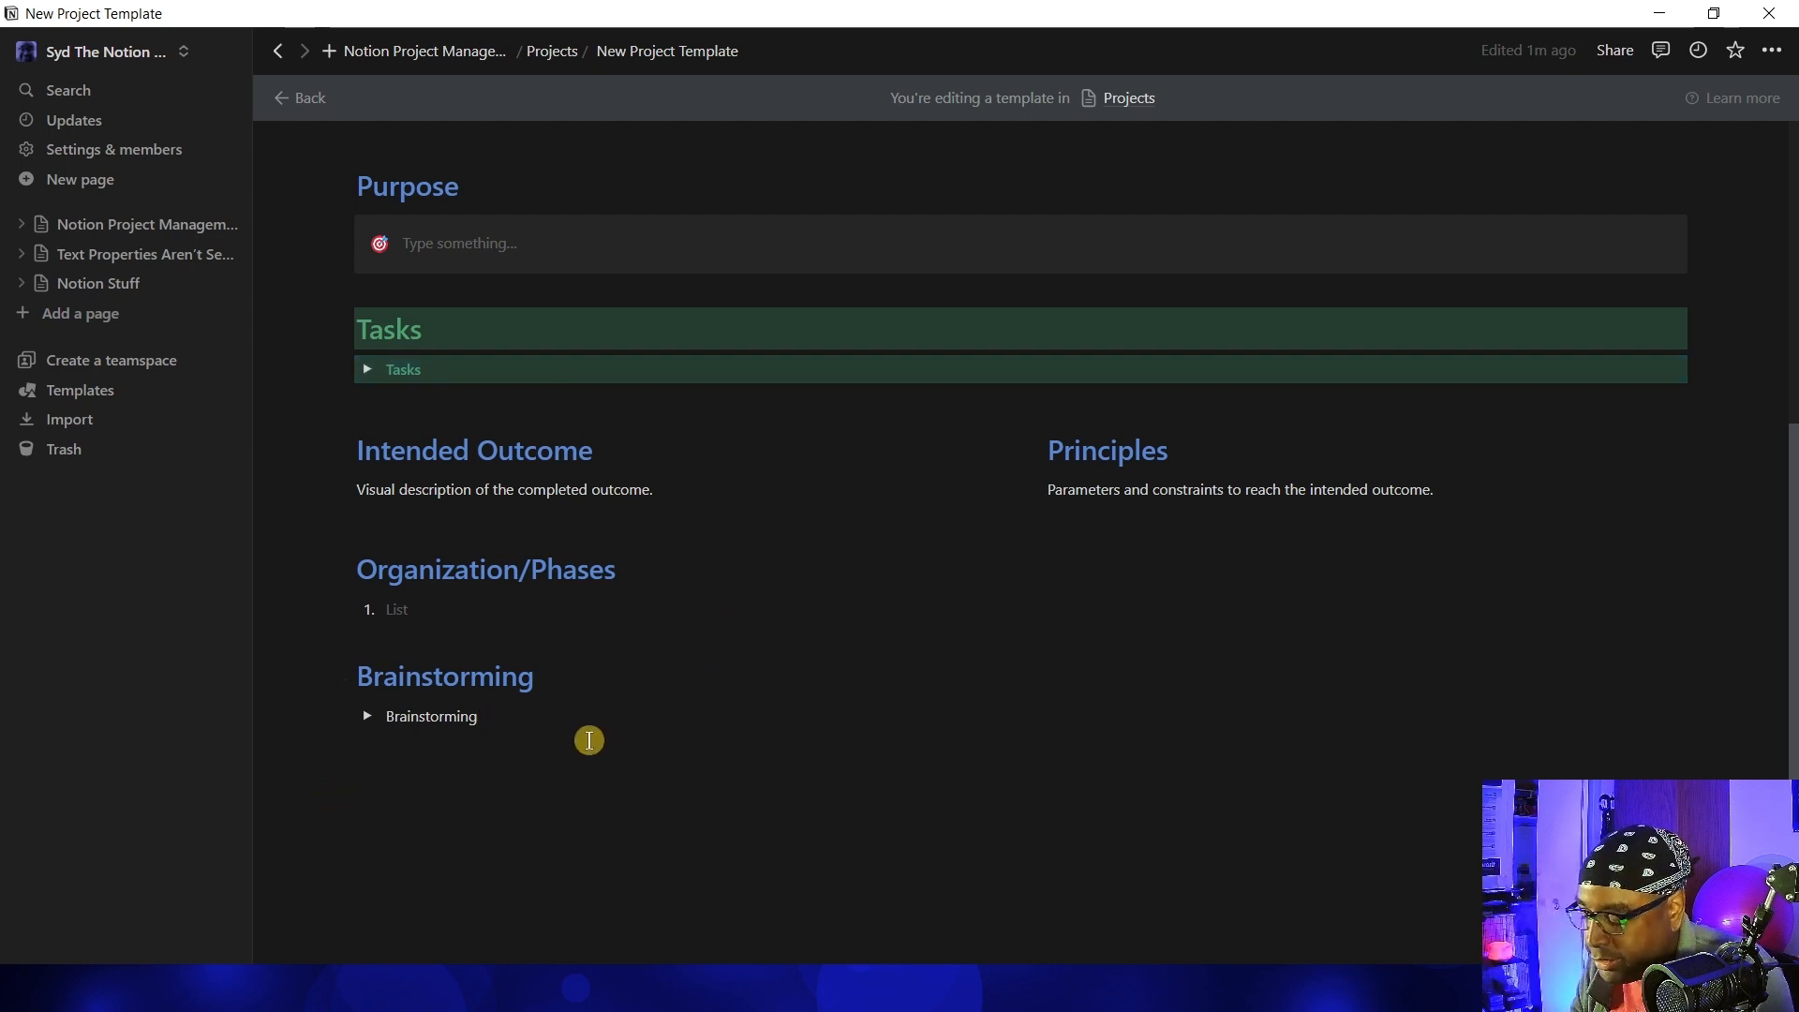
key("Return")
key("shift+Tab")
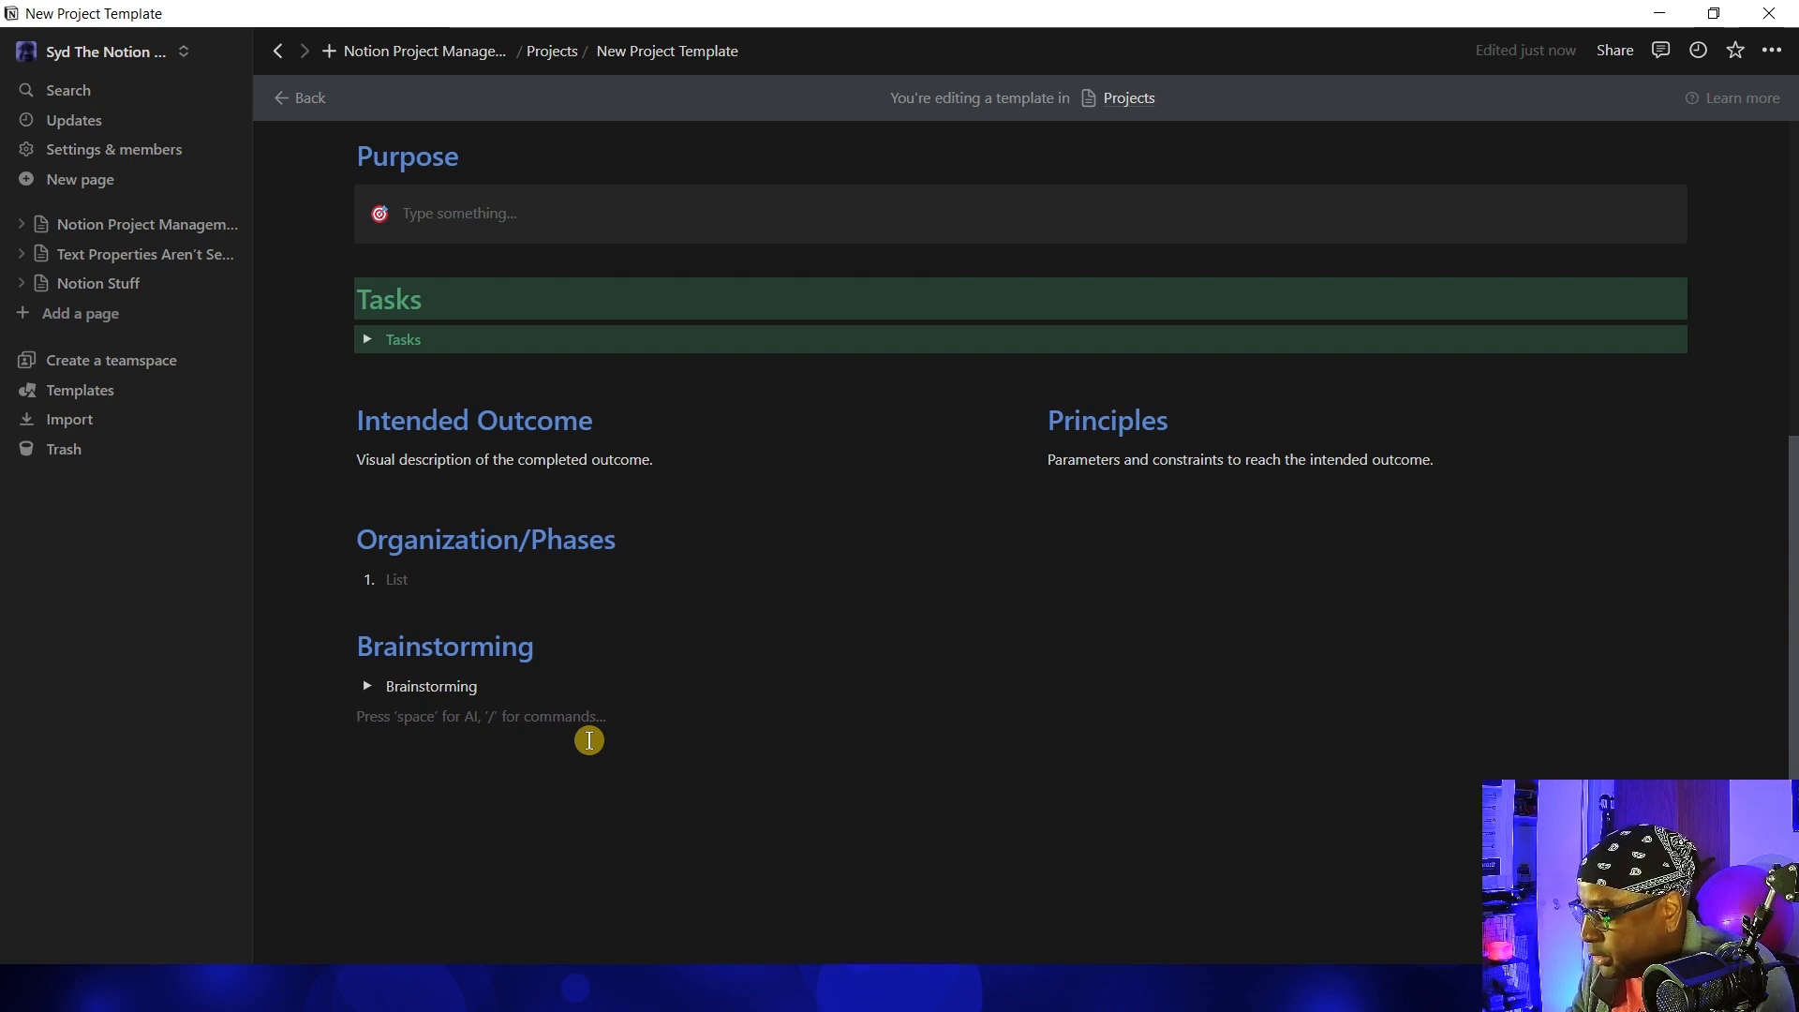
type("#")
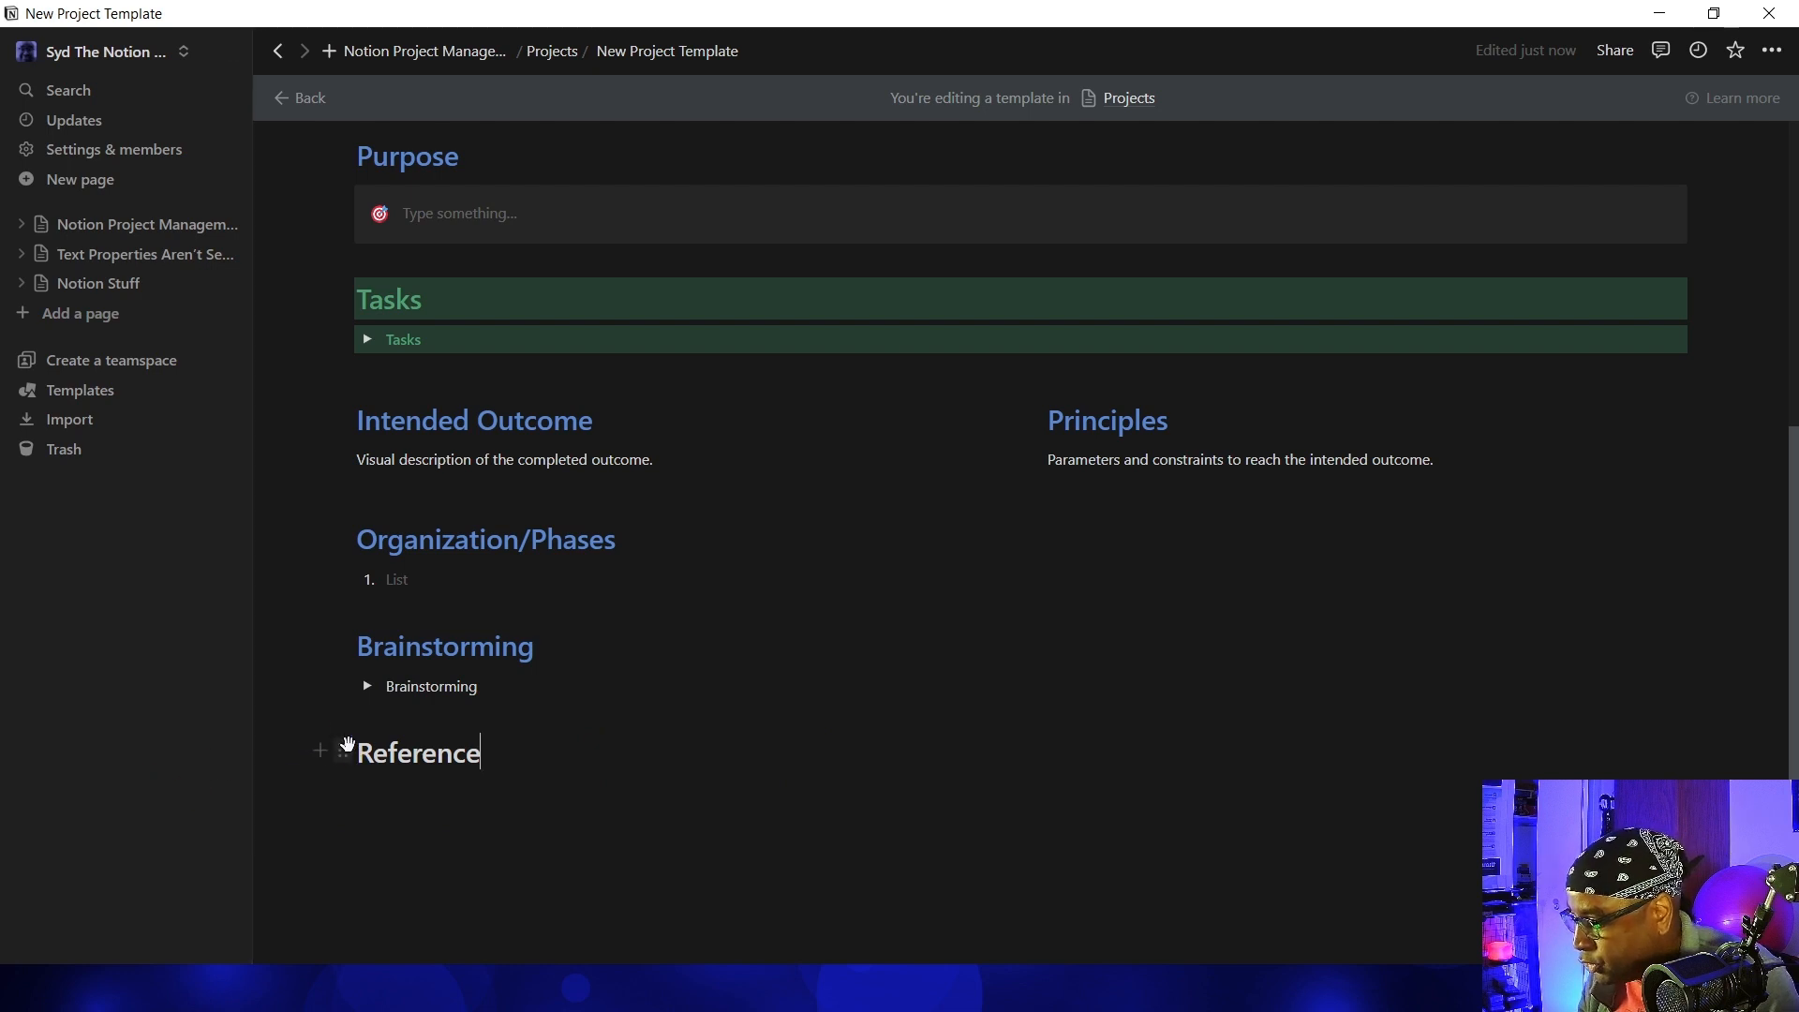
Set the Reference heading's text color to Blue
left_click(345, 749)
left_click(341, 747)
key("Escape")
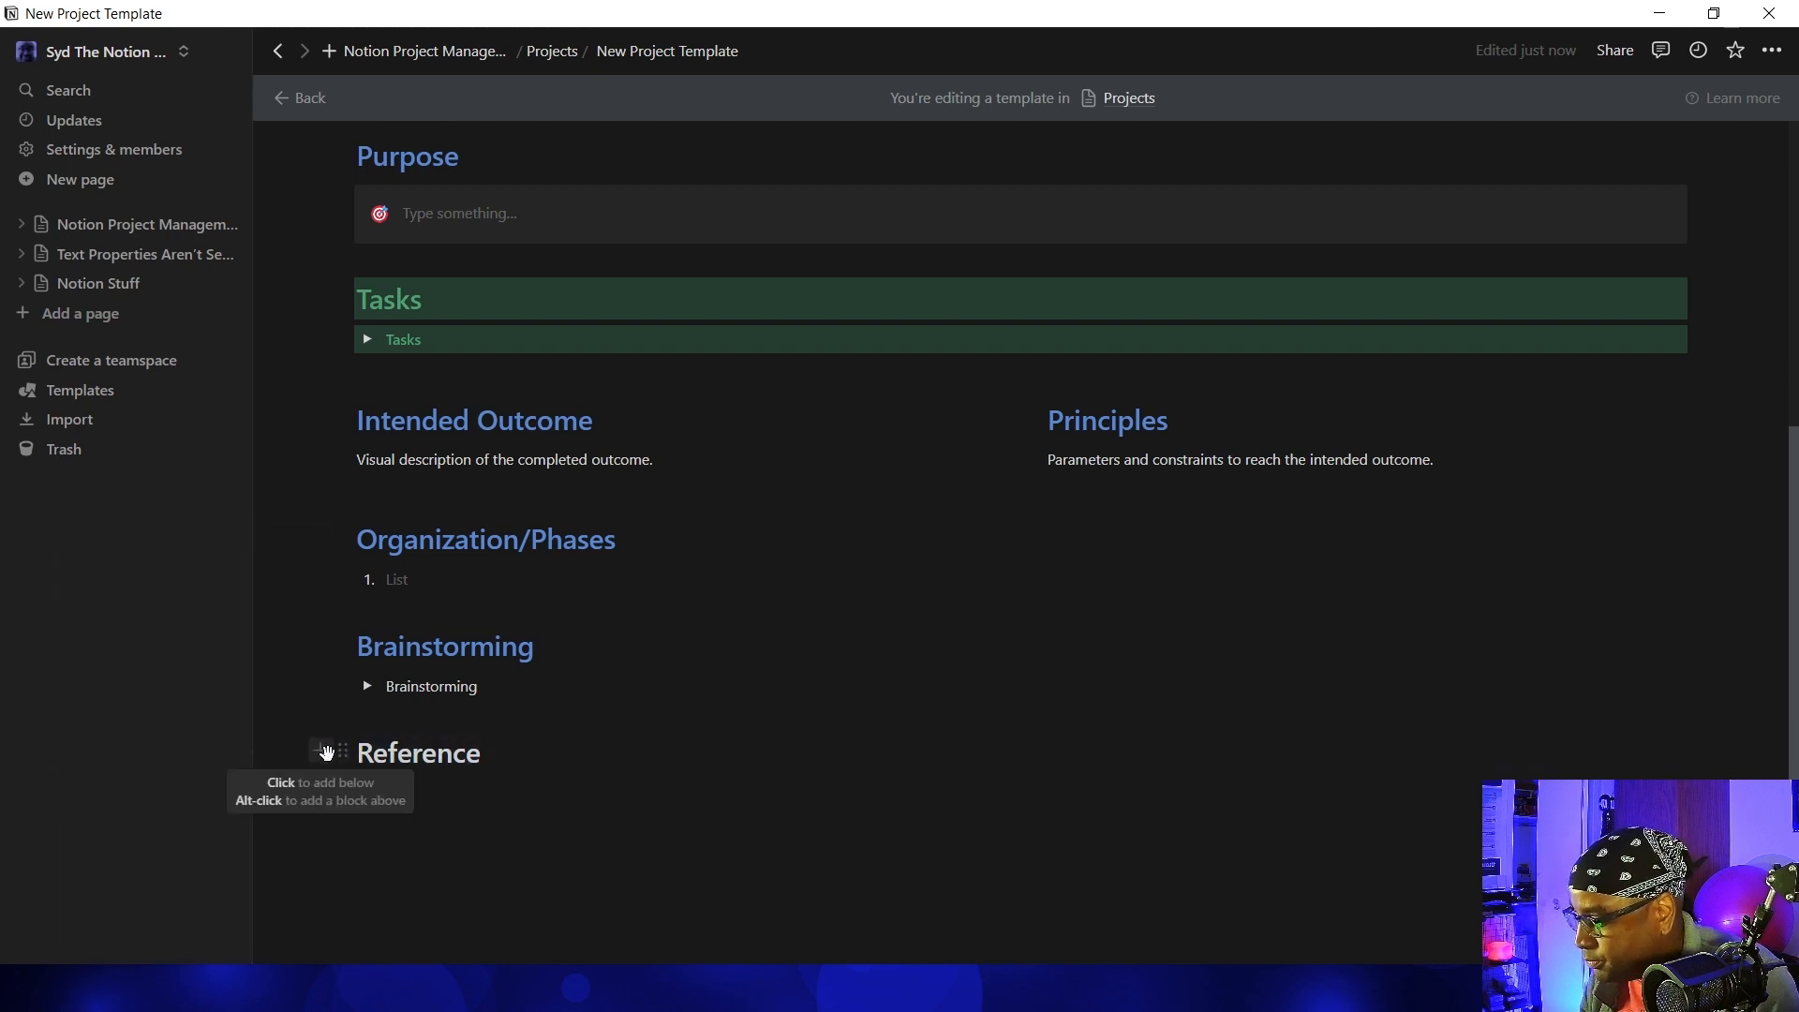
left_click(343, 749)
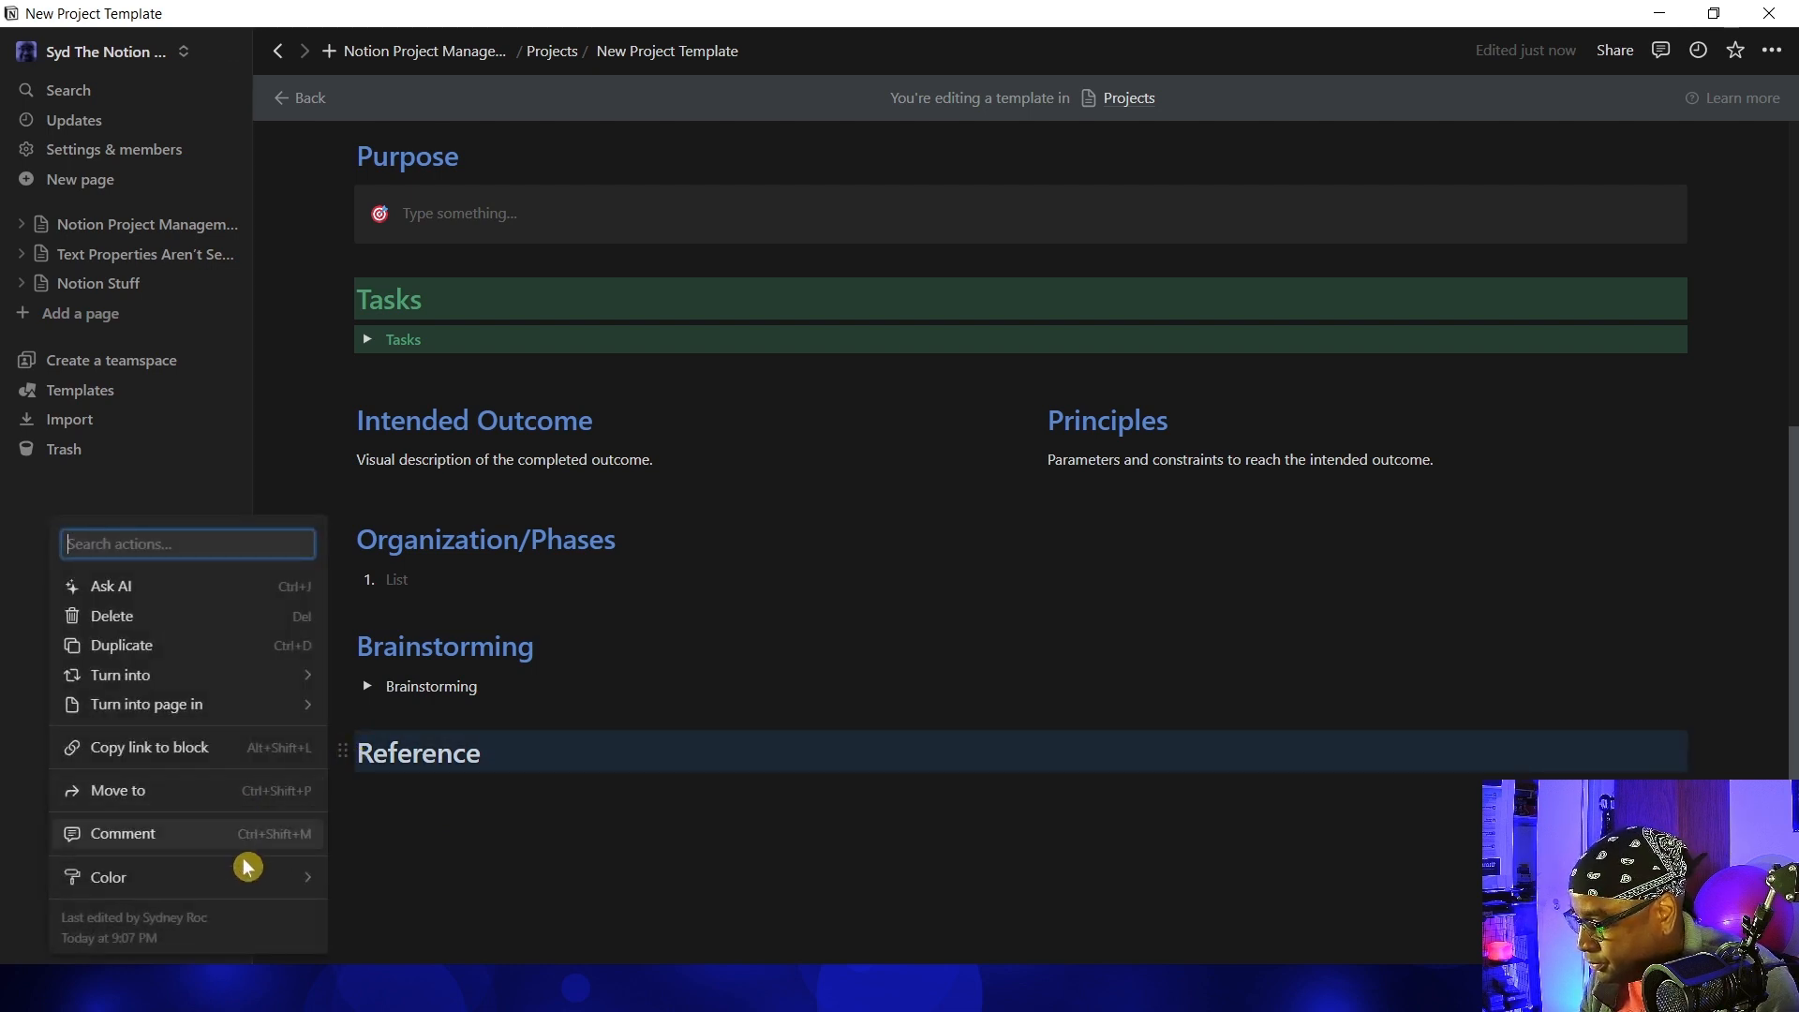
mouse_move(247, 874)
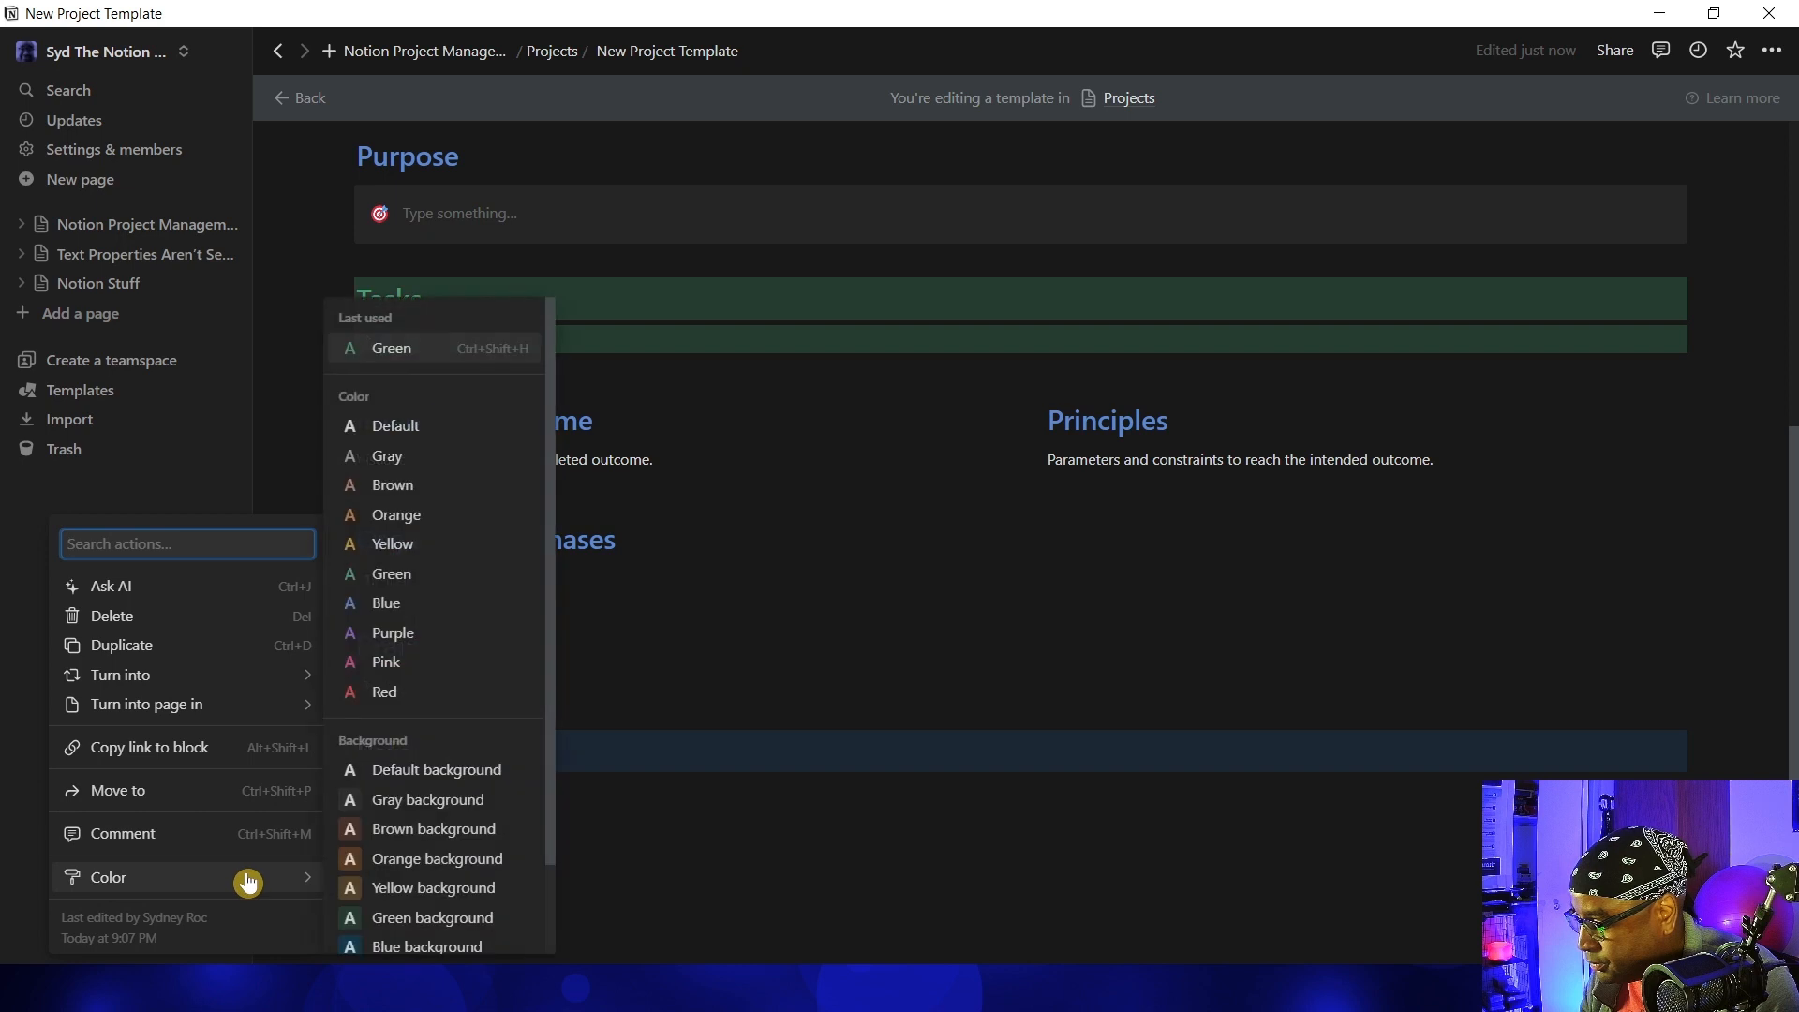
left_click(439, 612)
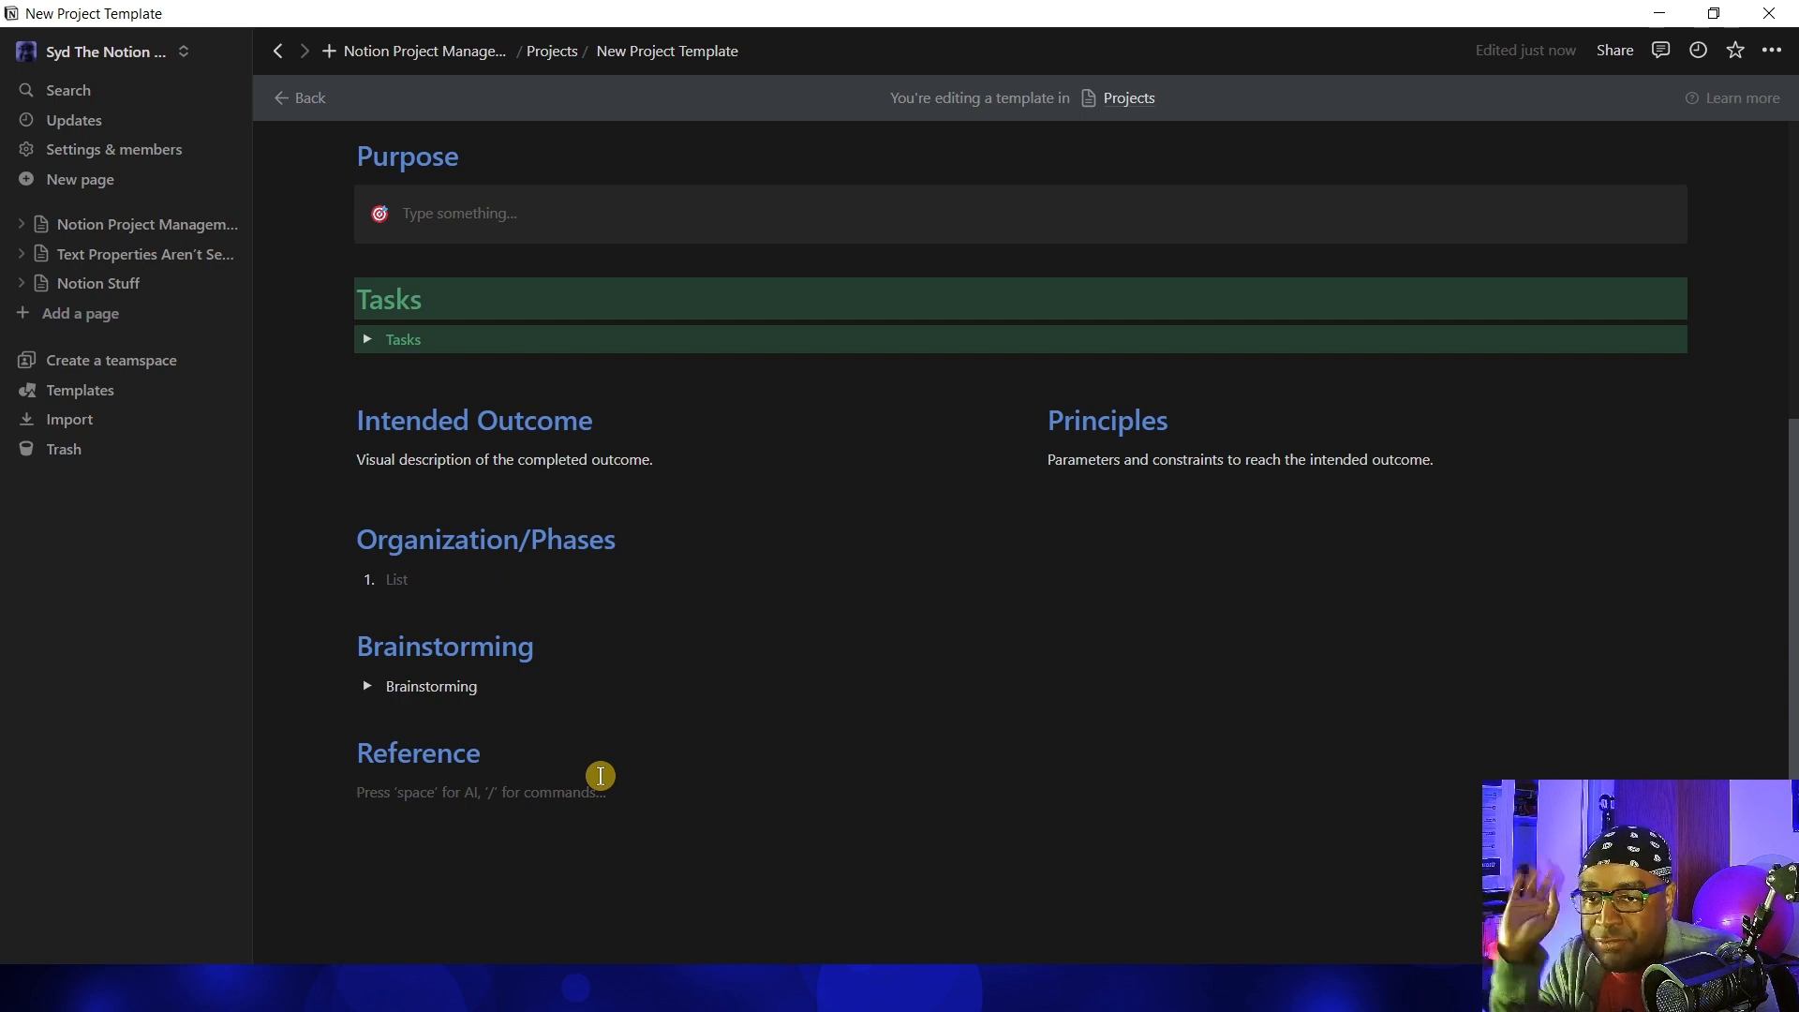
Add a toggle named Reference directly below the Reference heading and leave it collapsed
type(">")
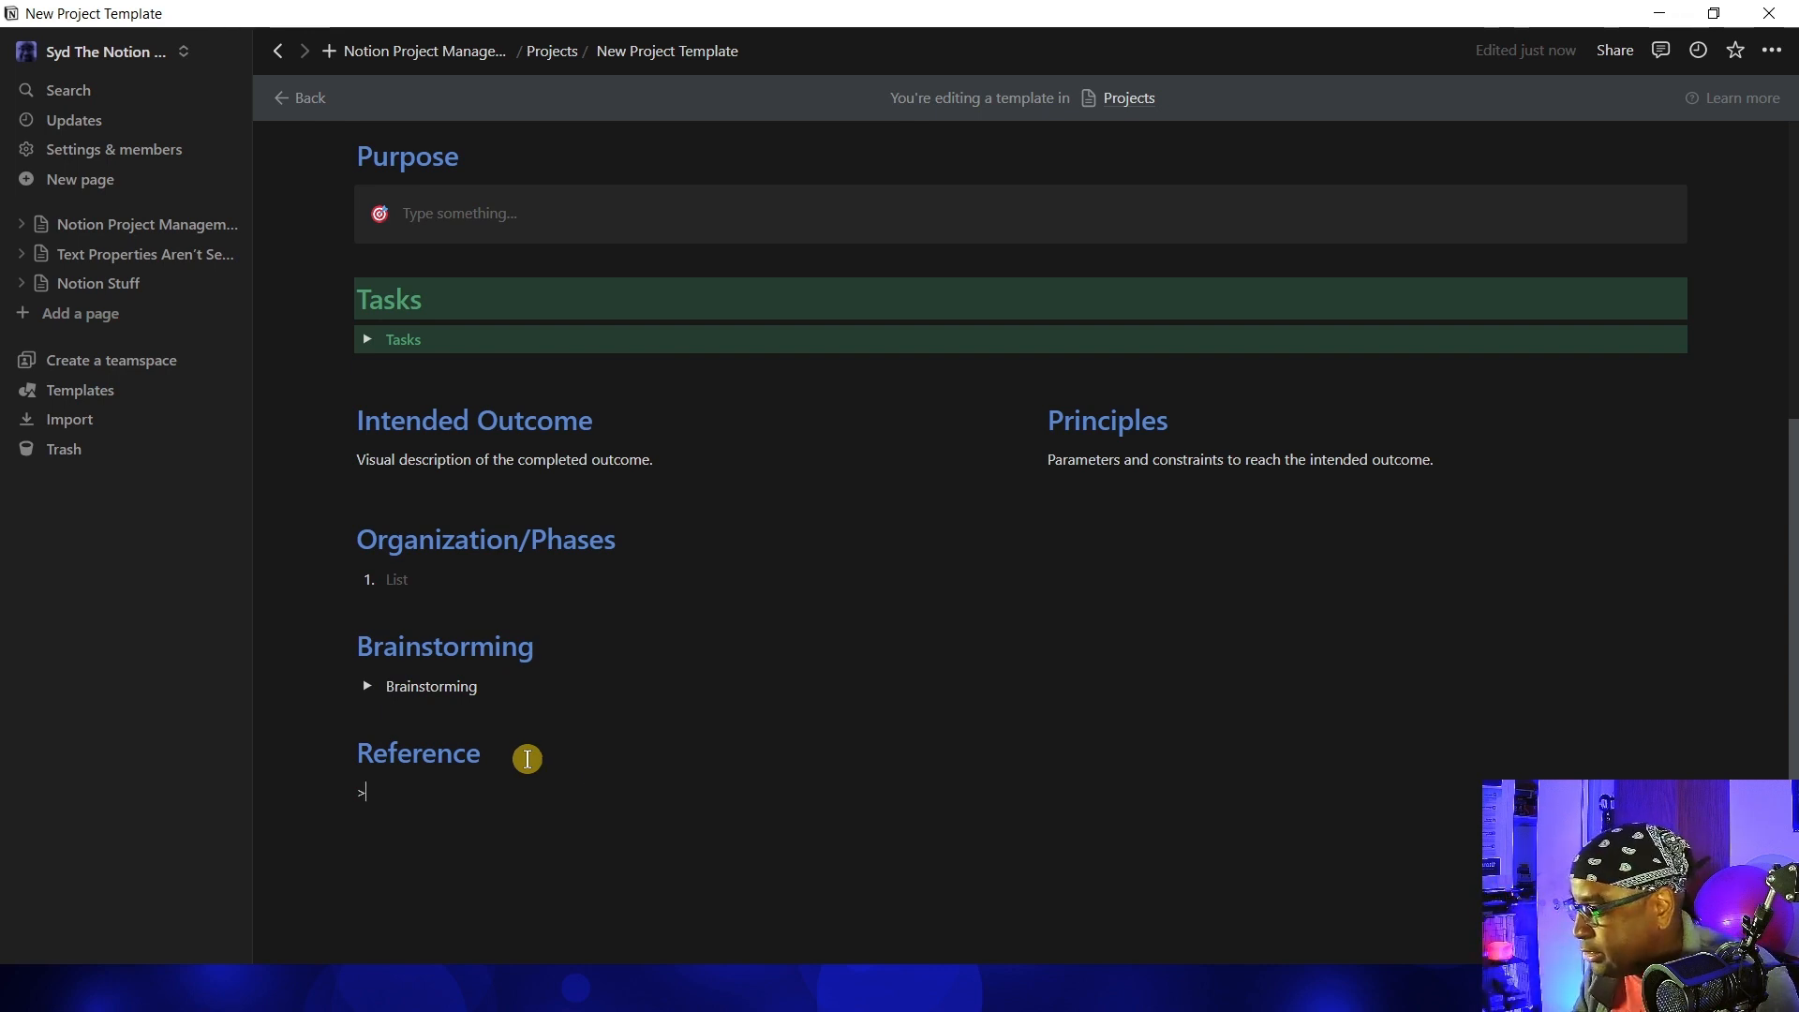
type("Reference")
left_click(367, 793)
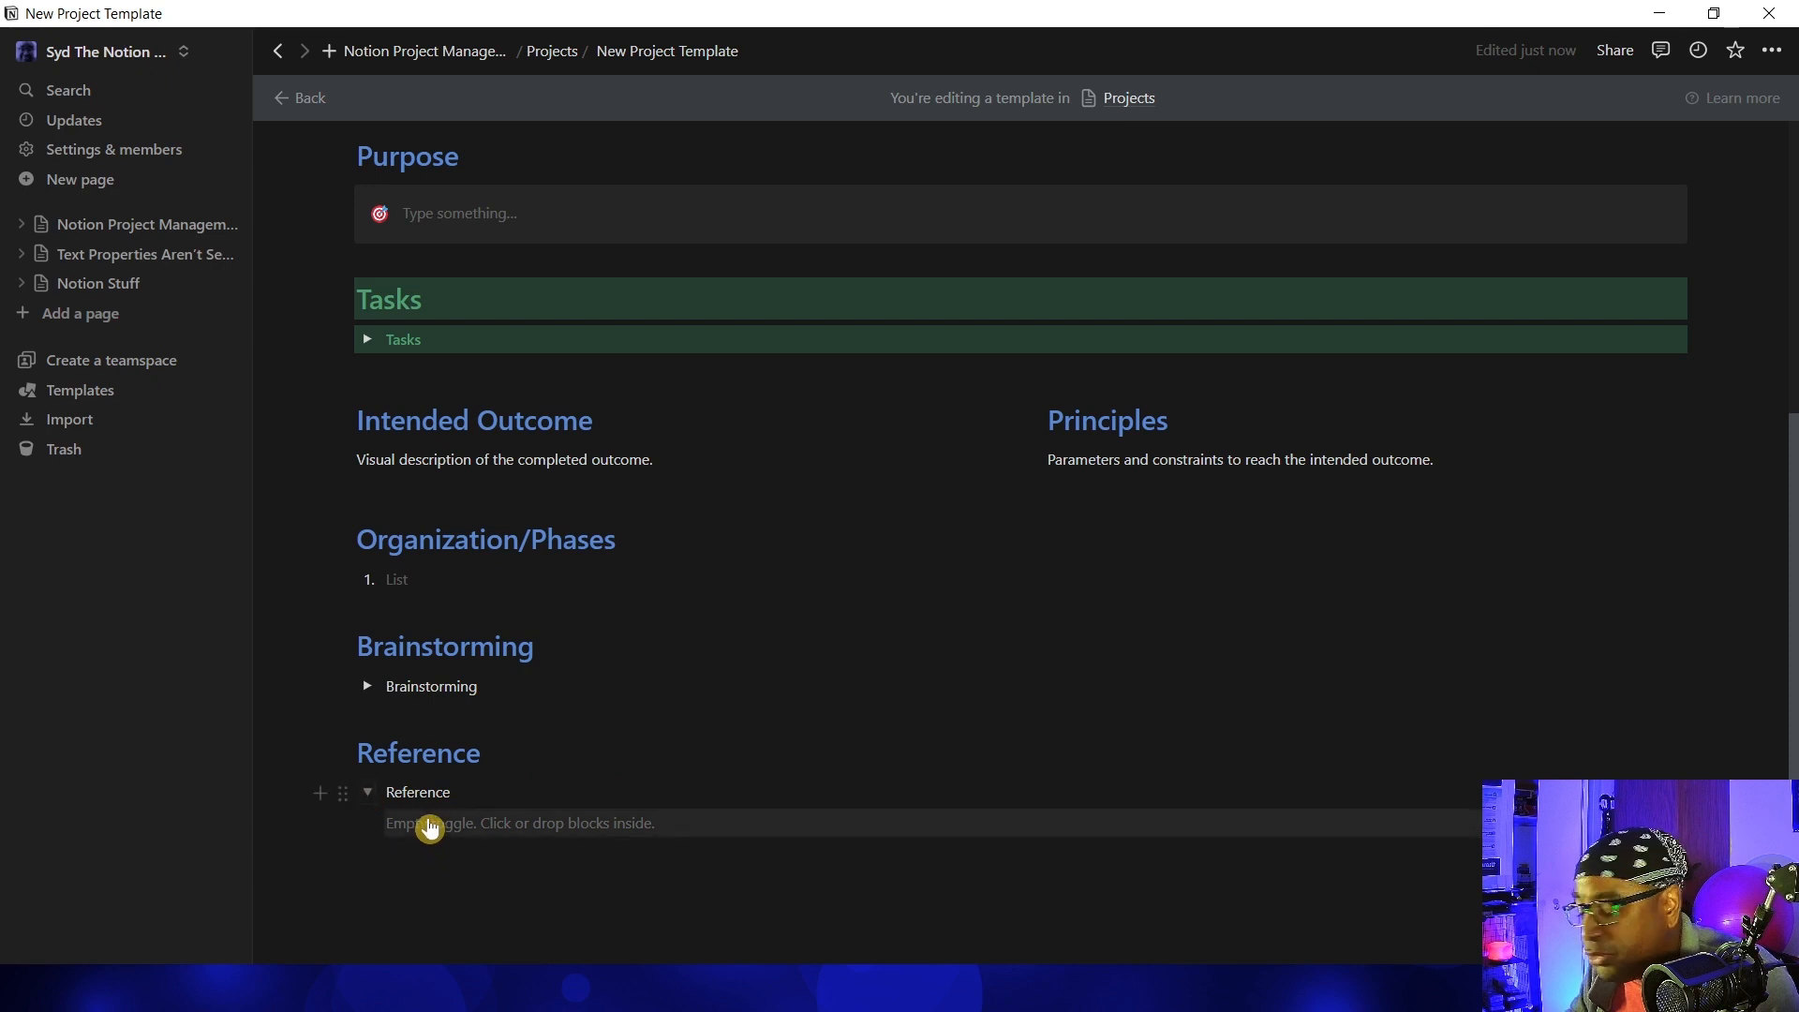
left_click(367, 793)
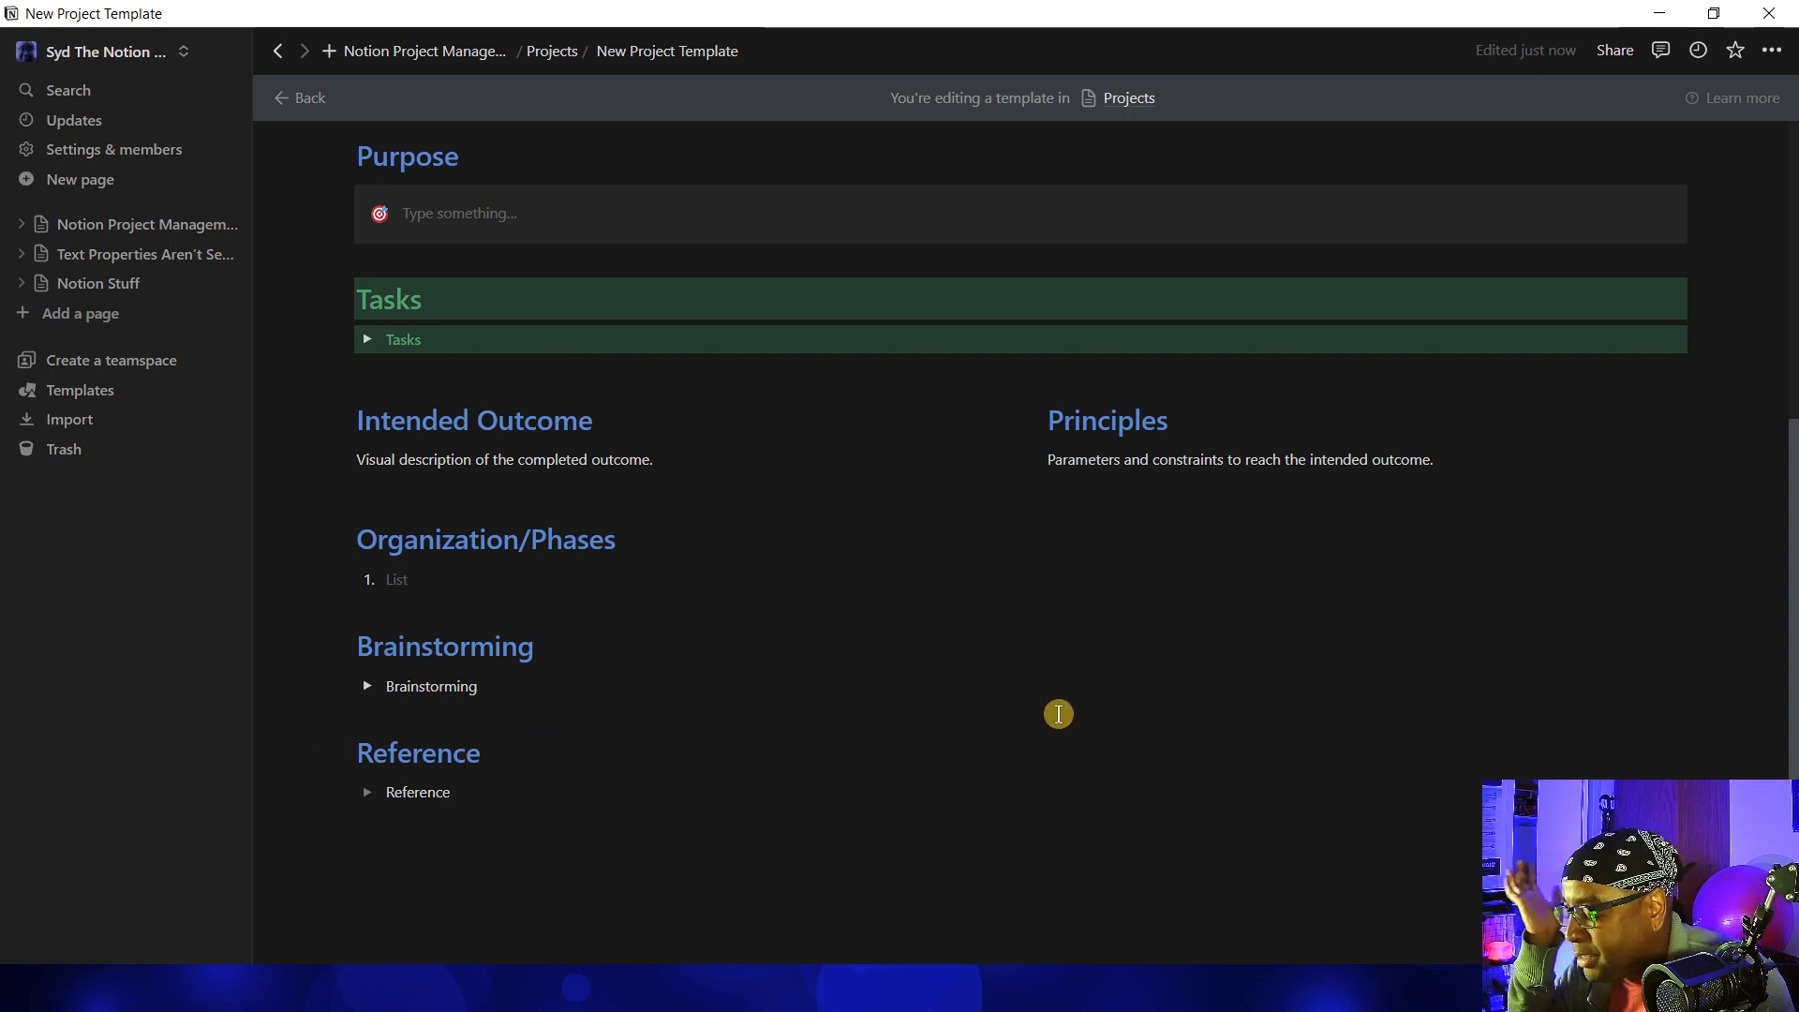
Return from the template to the Projects gallery and delete the first two untitled project cards
scroll(790, 729, "down", 1)
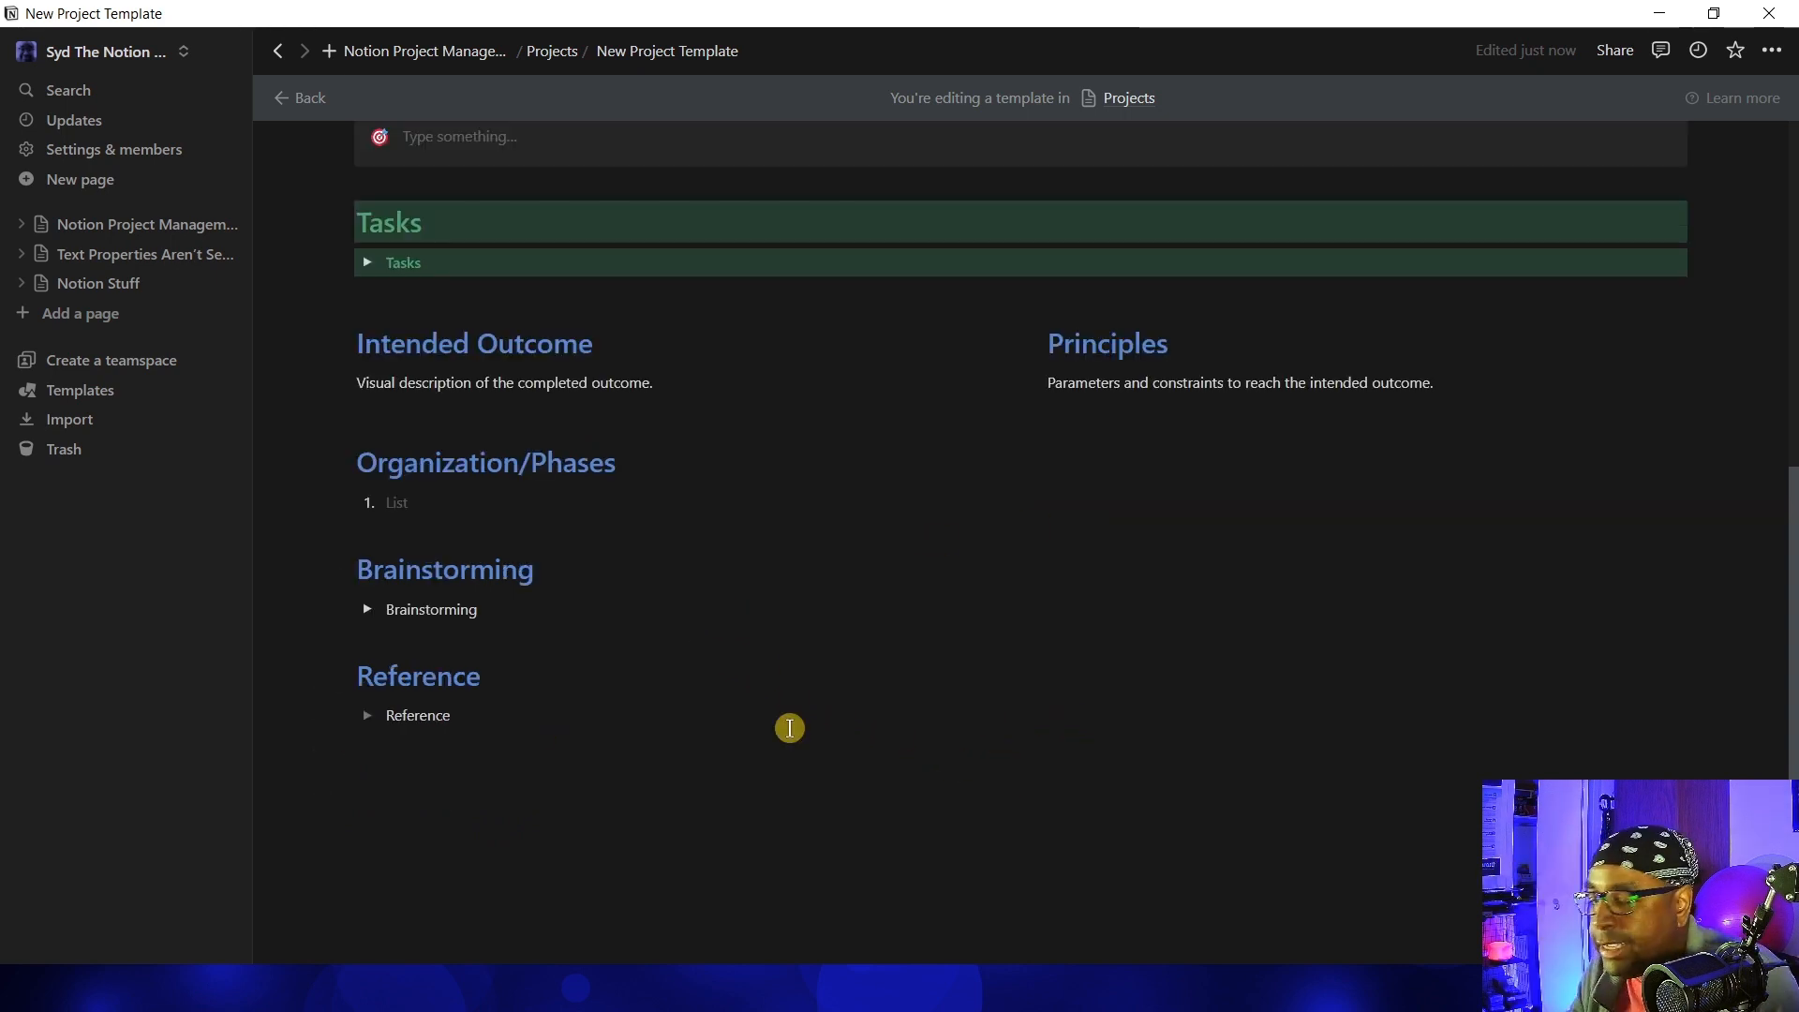
left_click(302, 99)
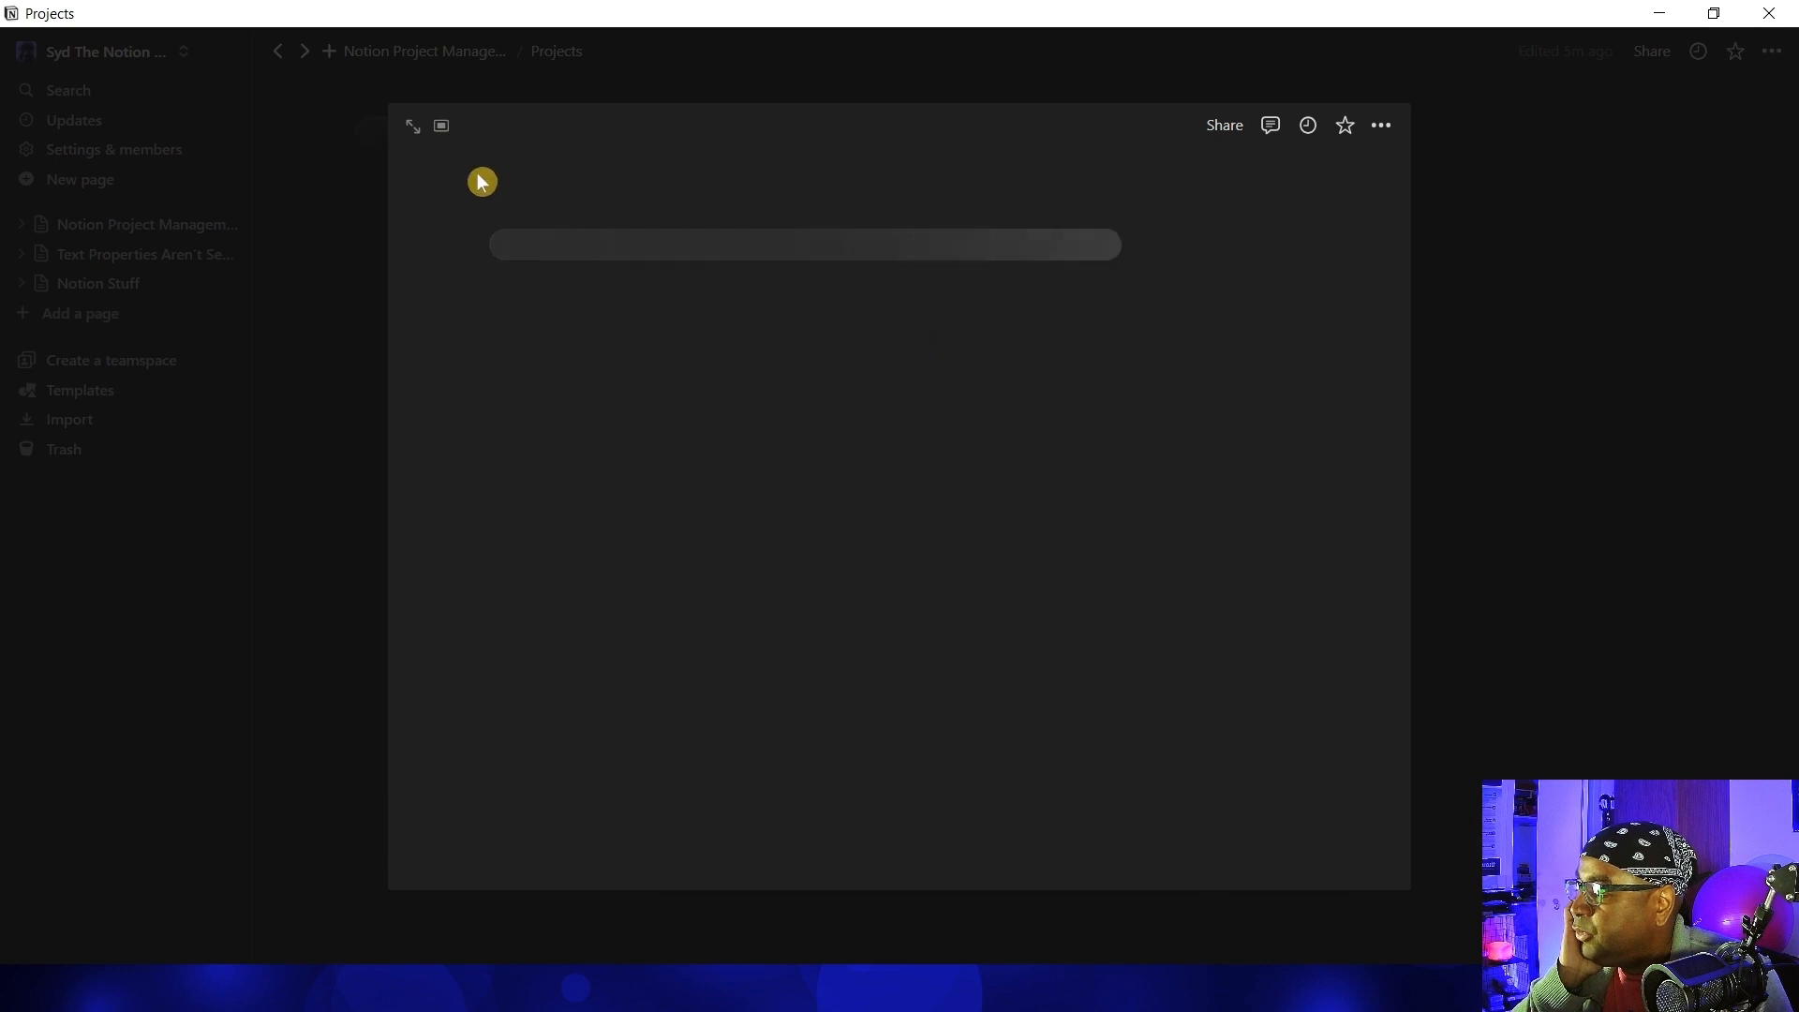
left_click(743, 82)
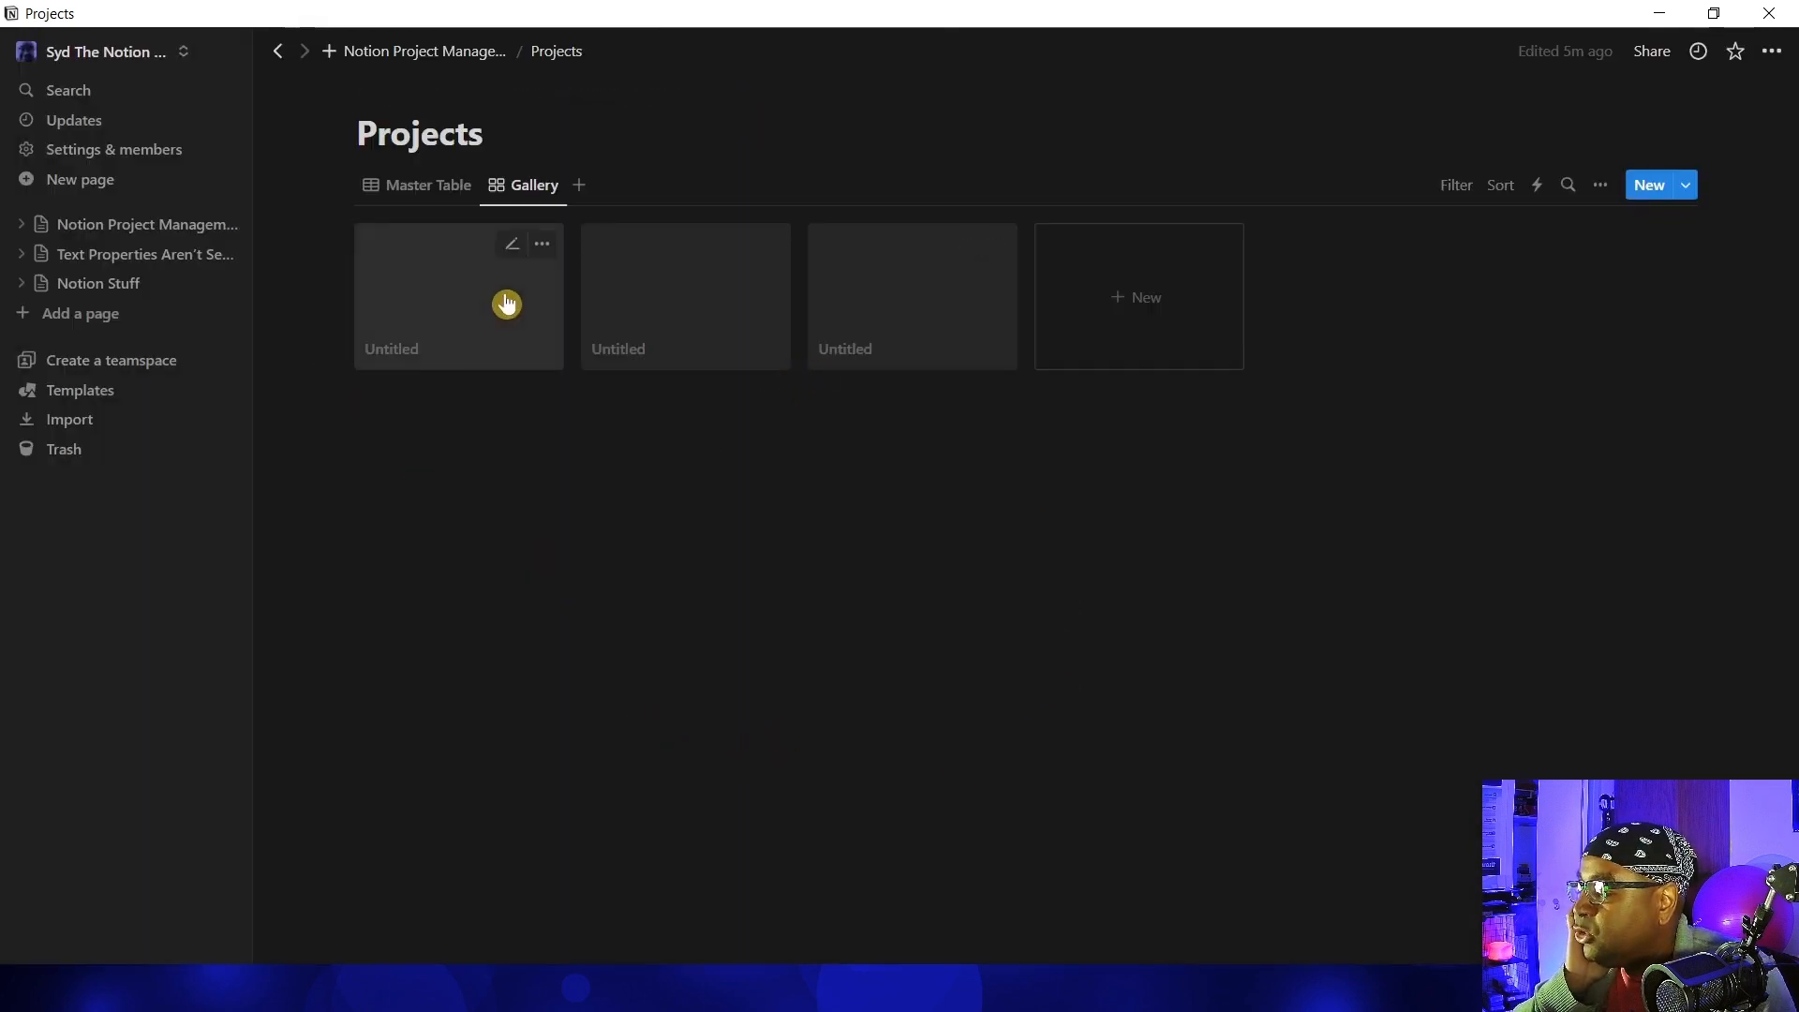
left_click(543, 245)
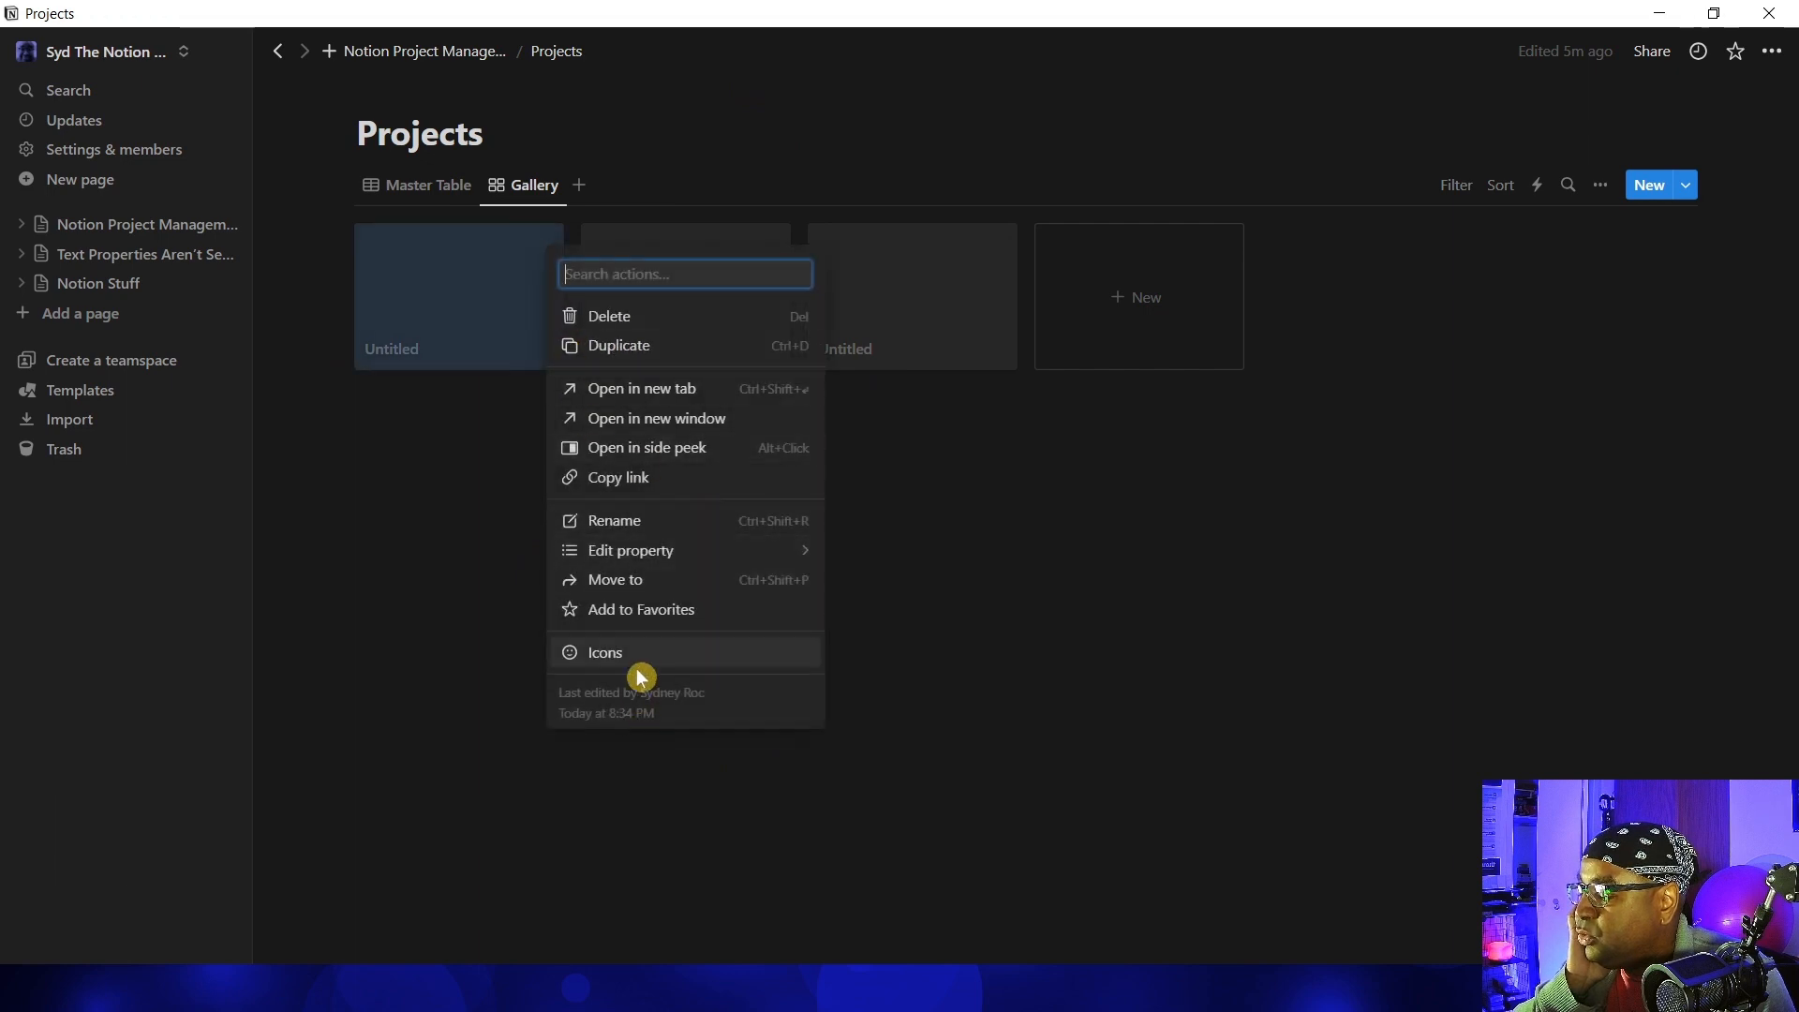
left_click(628, 317)
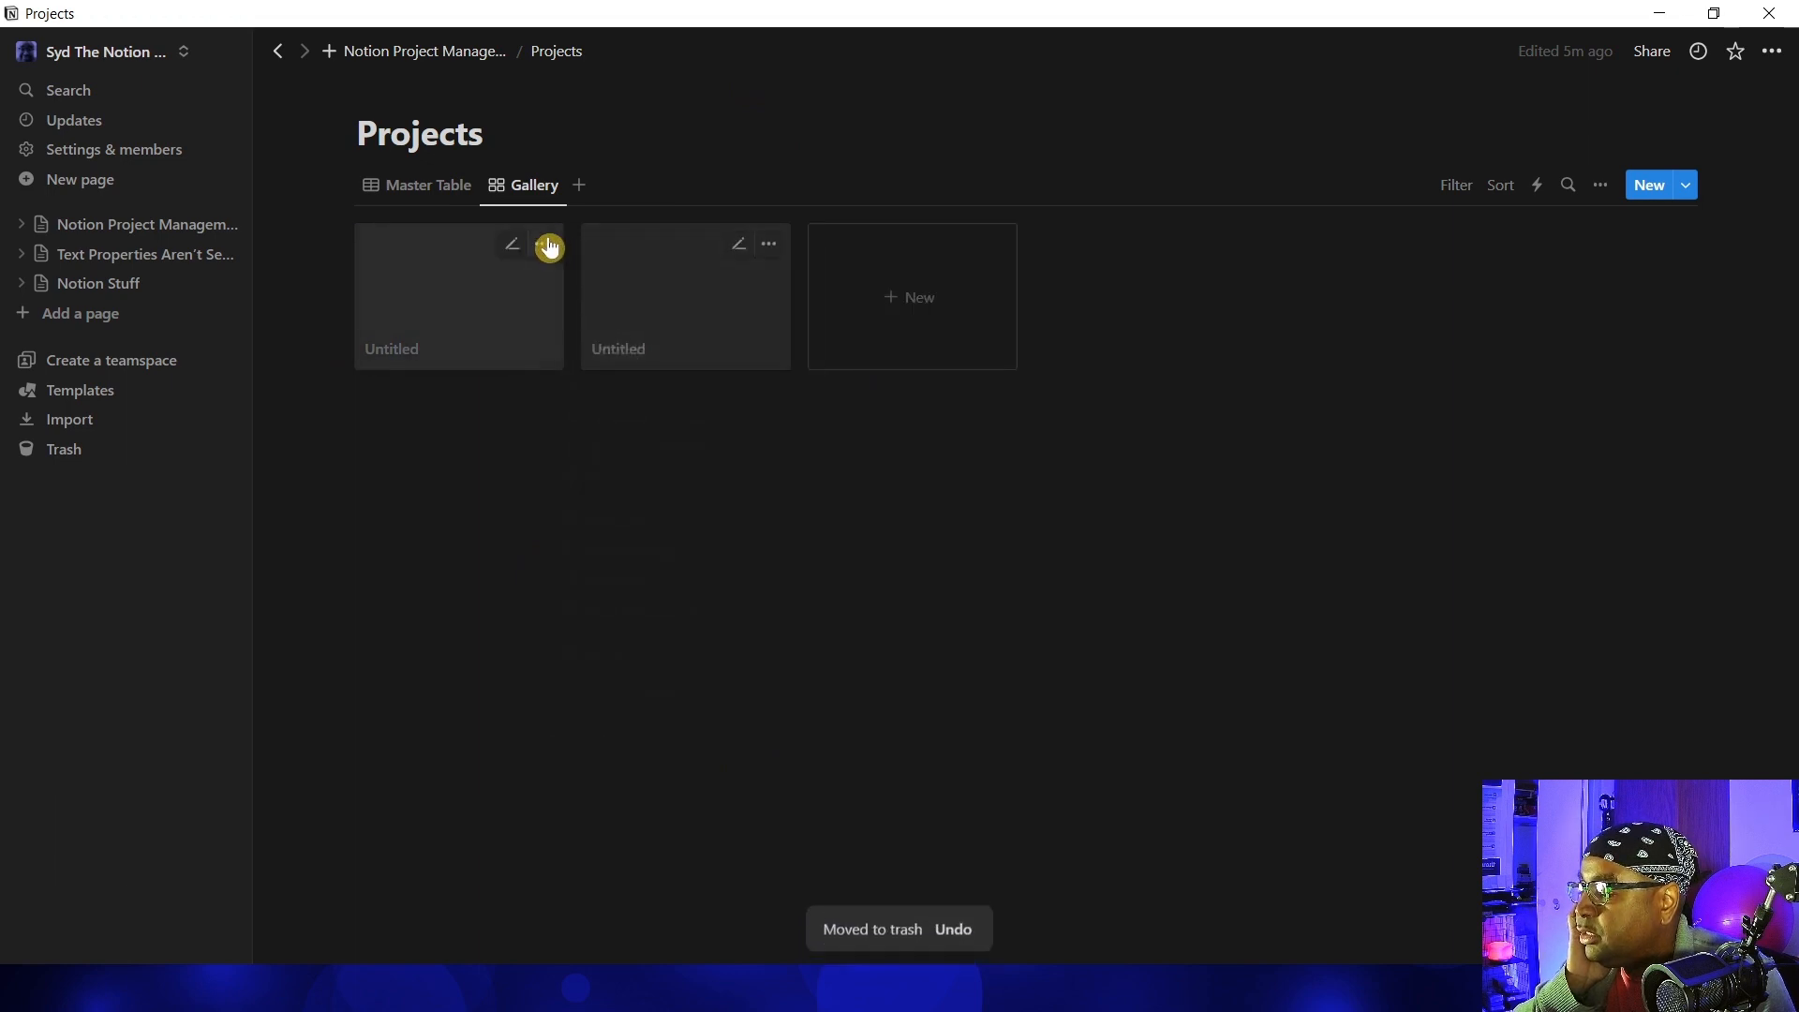
left_click(543, 245)
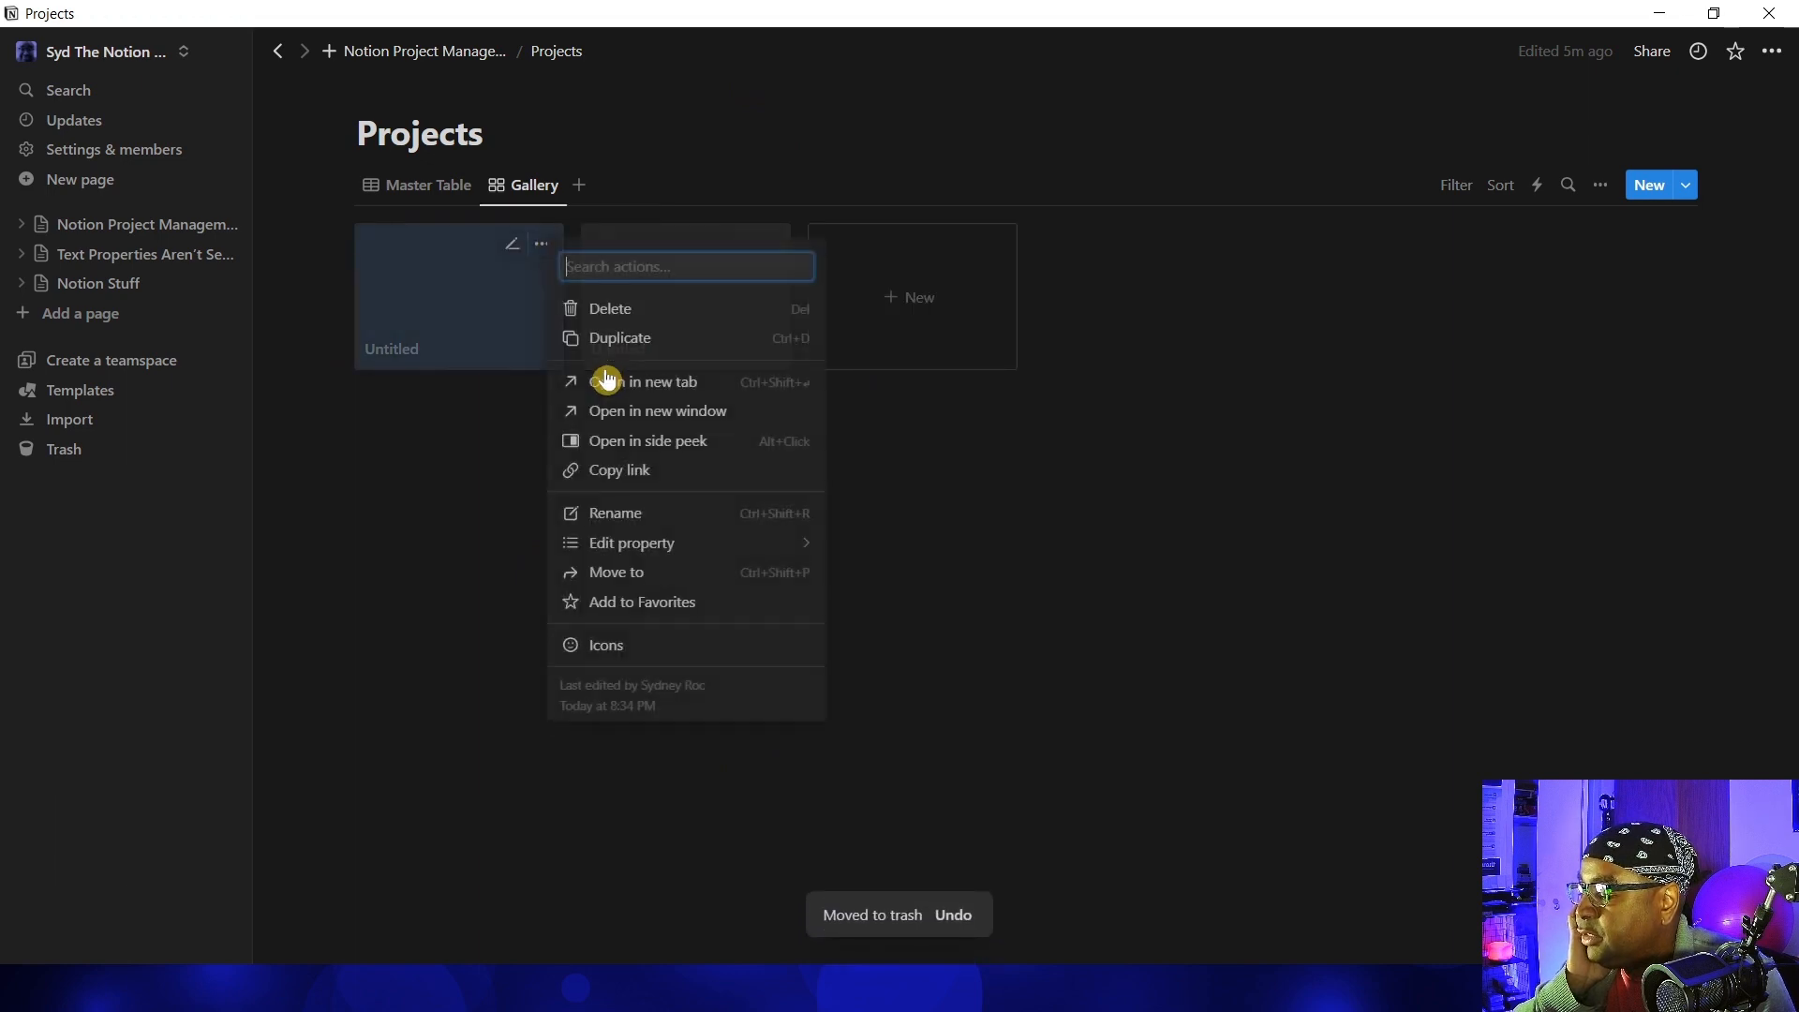
left_click(621, 310)
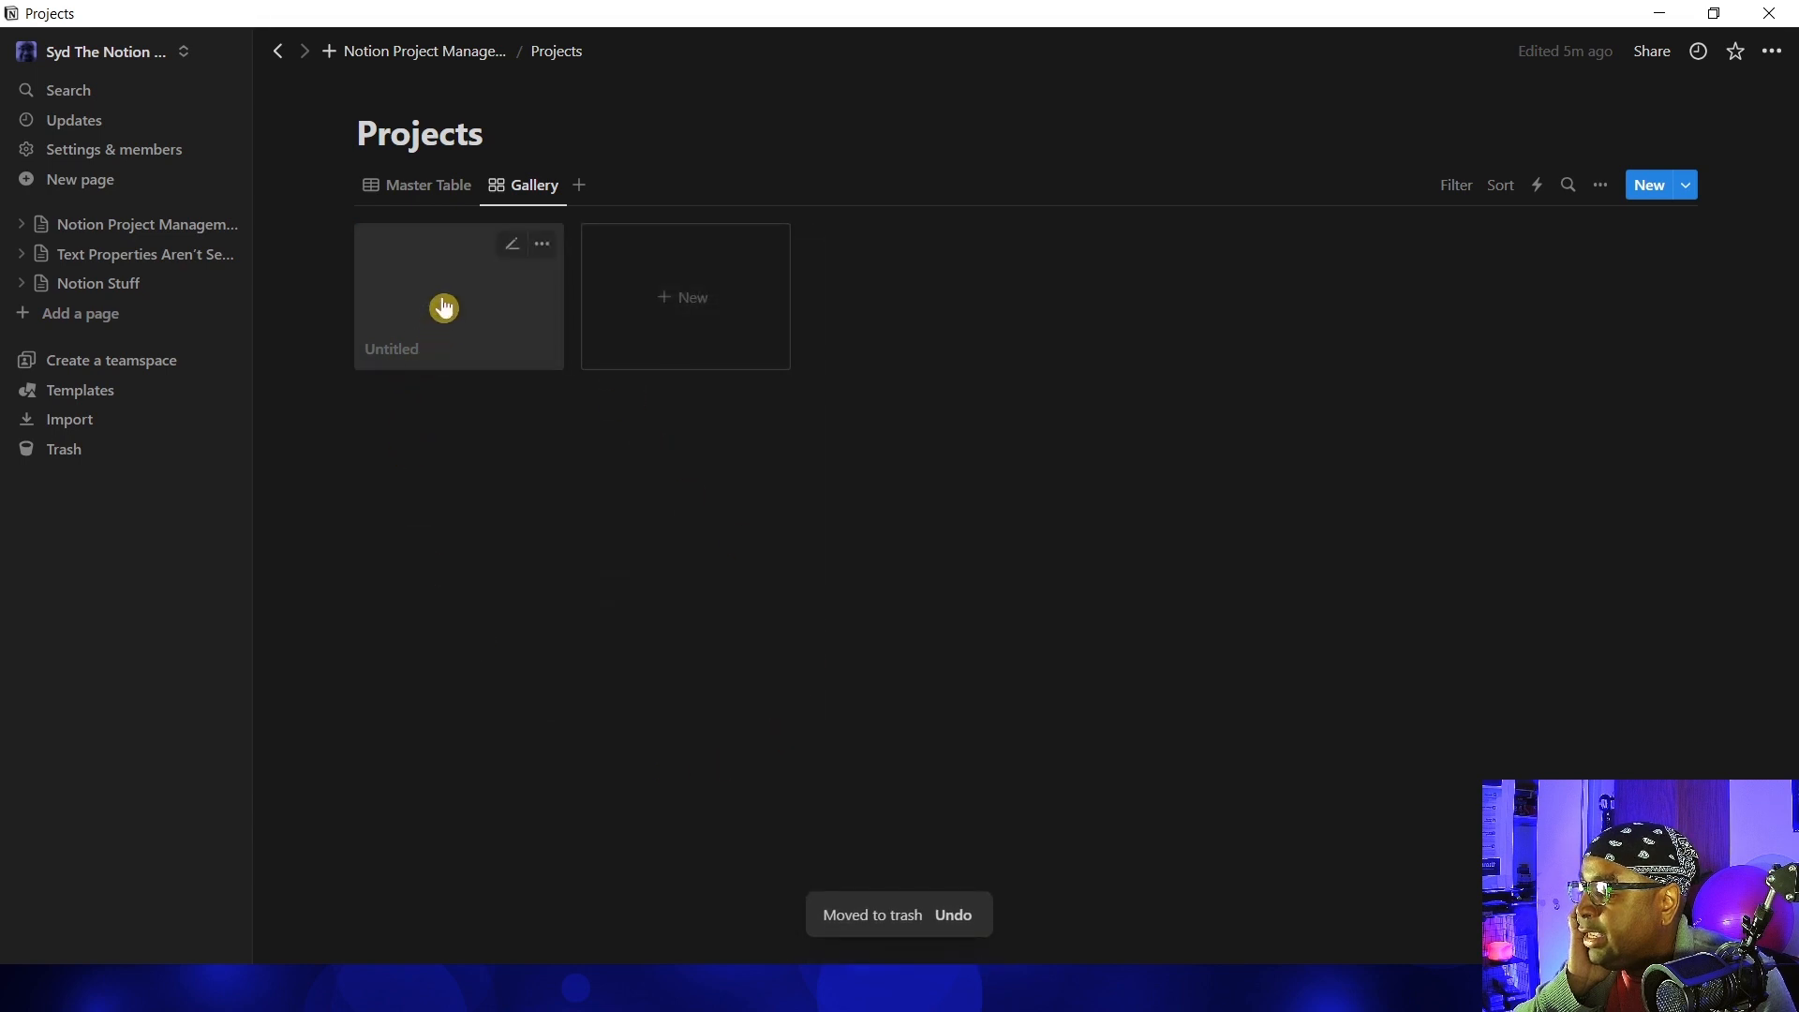
Name the remaining untitled project New Home Security System, open it as a full page and apply the New Project Template
left_click(444, 306)
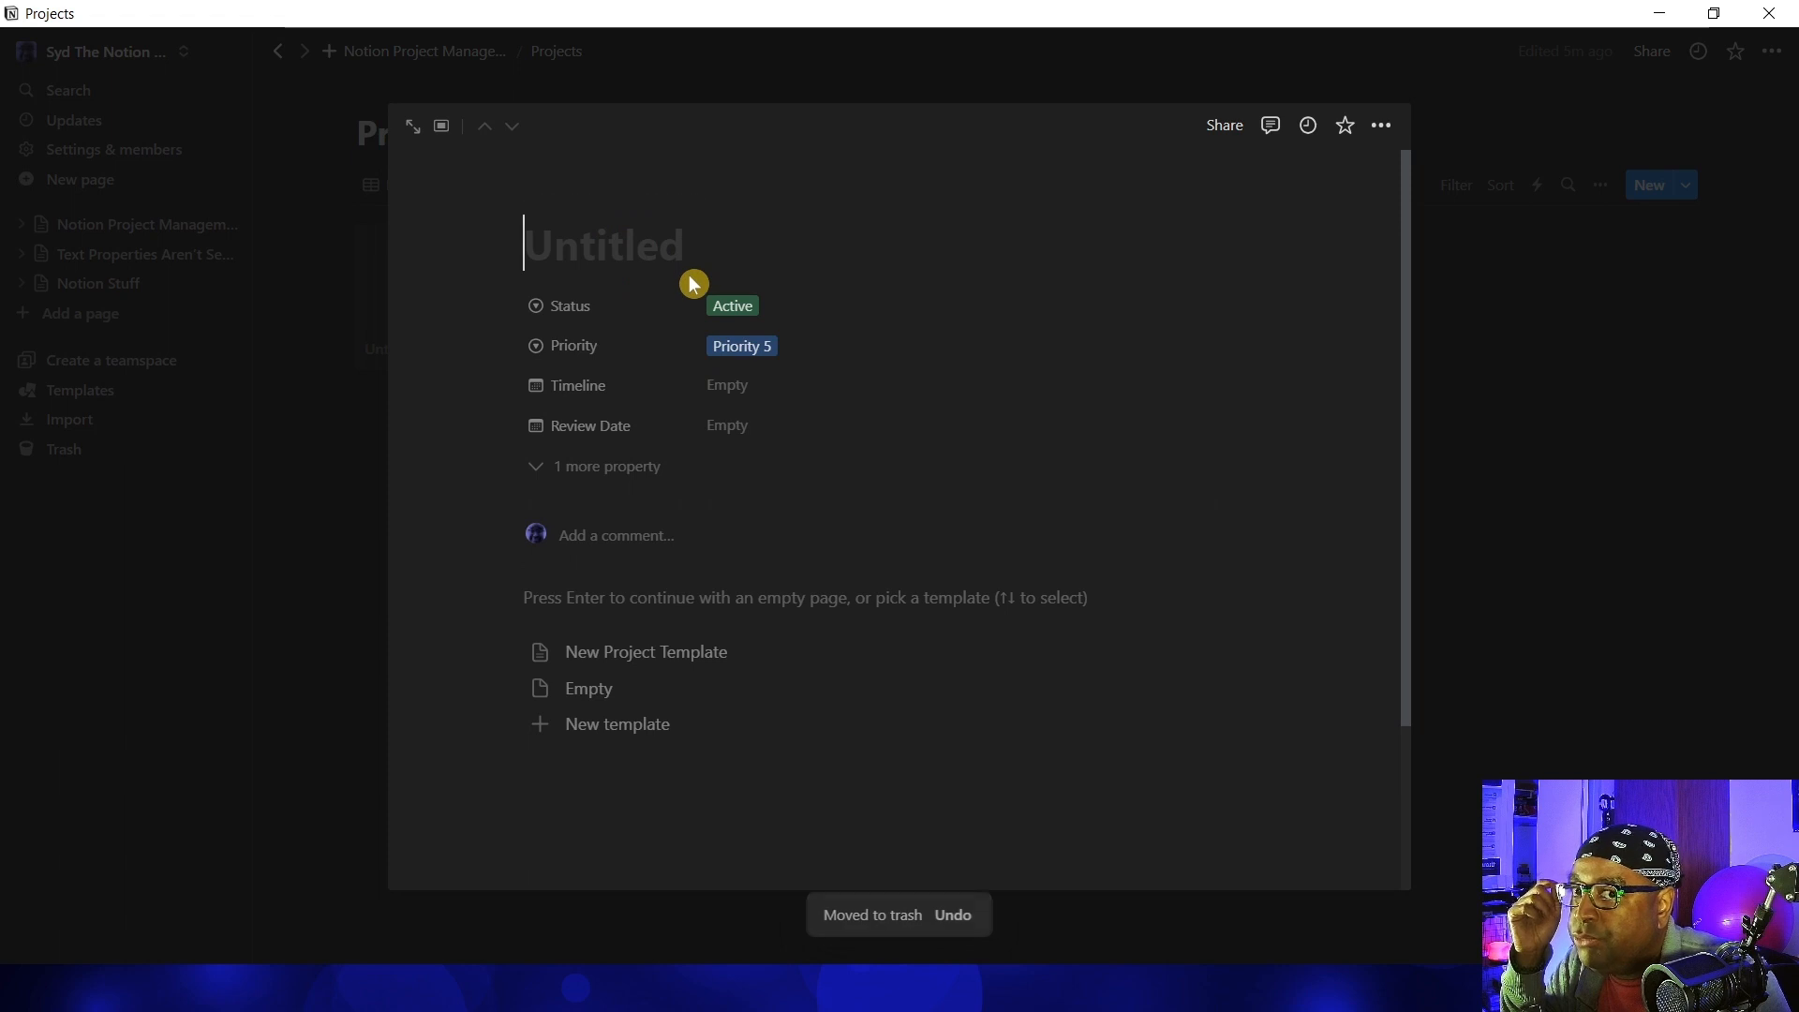
type("New H")
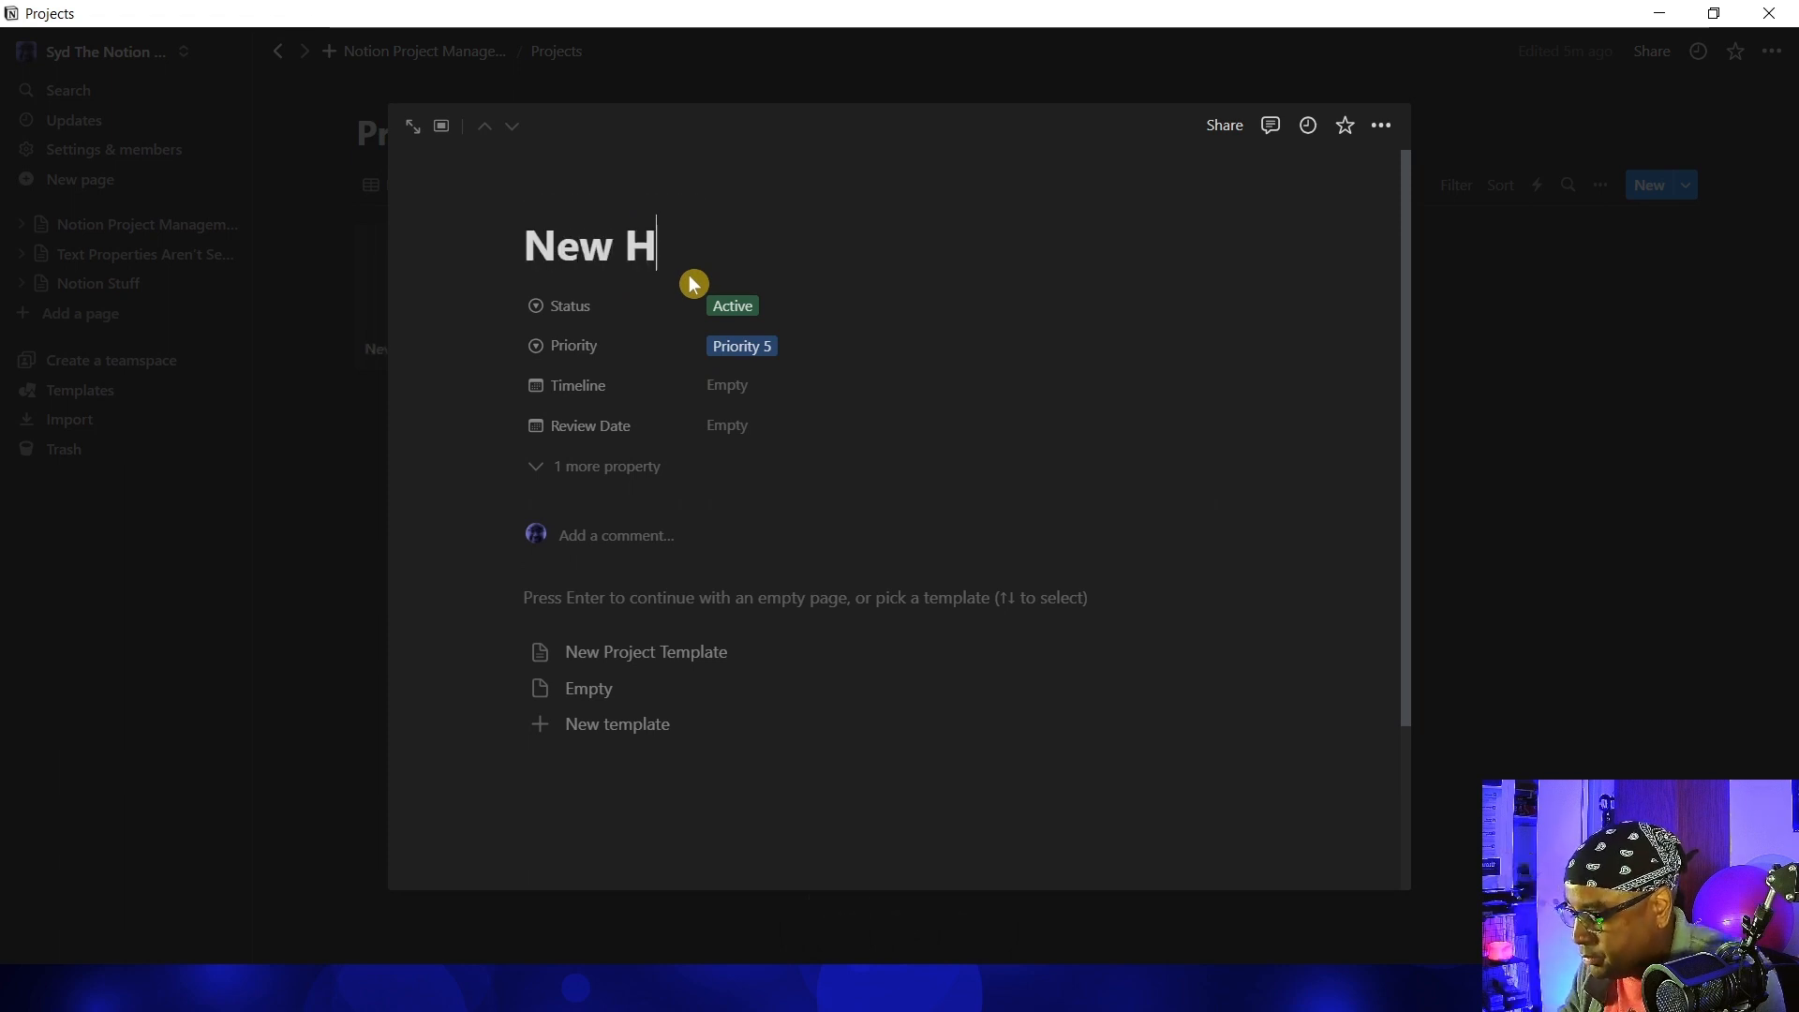
type("ome Security System")
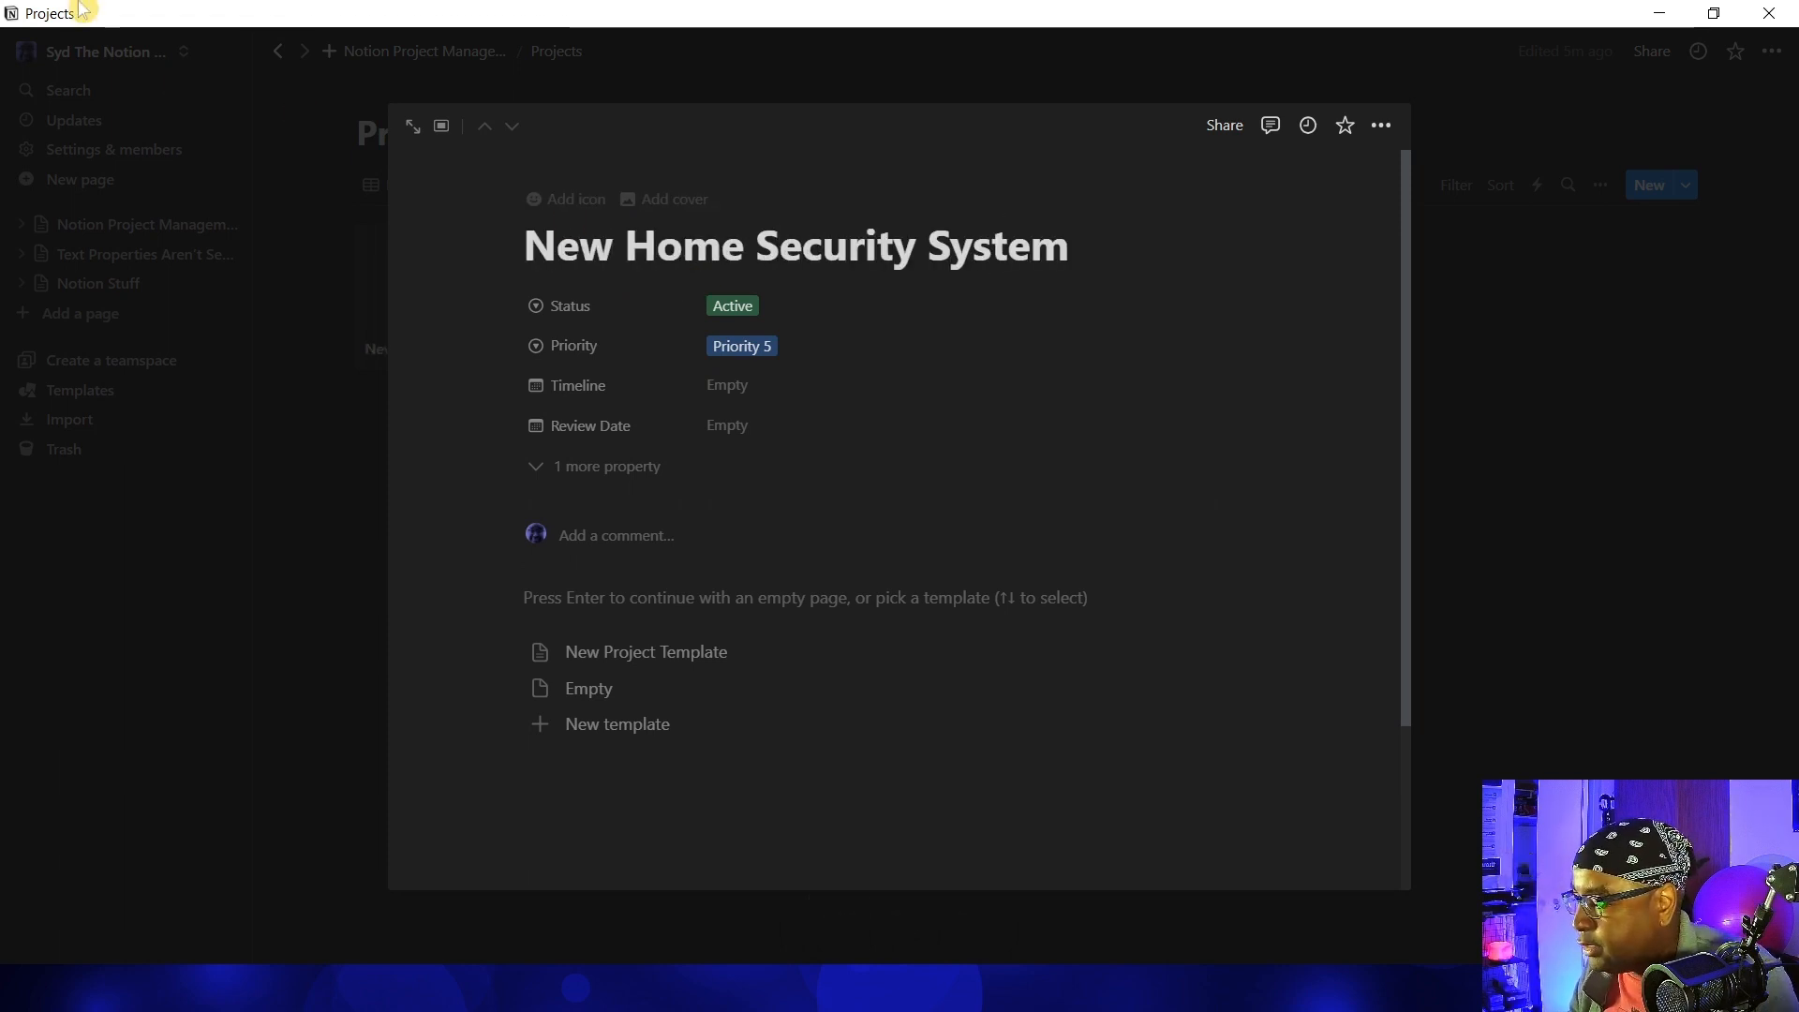
left_click(413, 126)
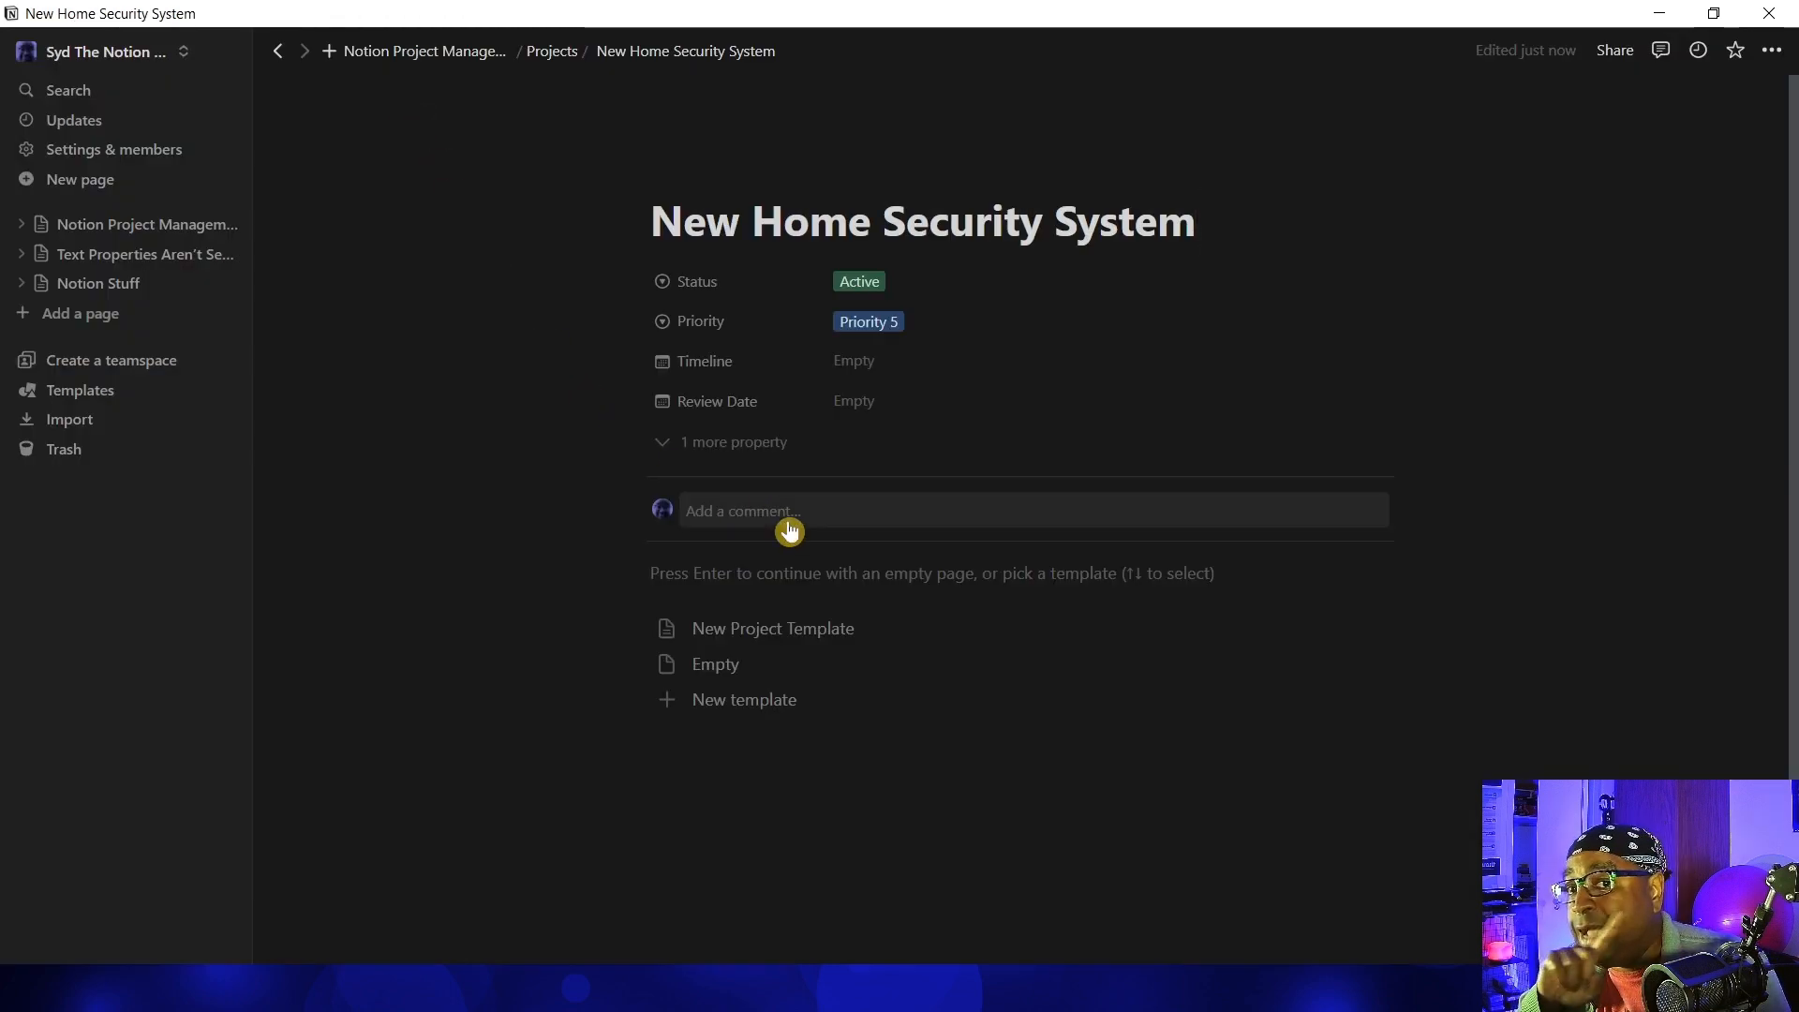
left_click(780, 636)
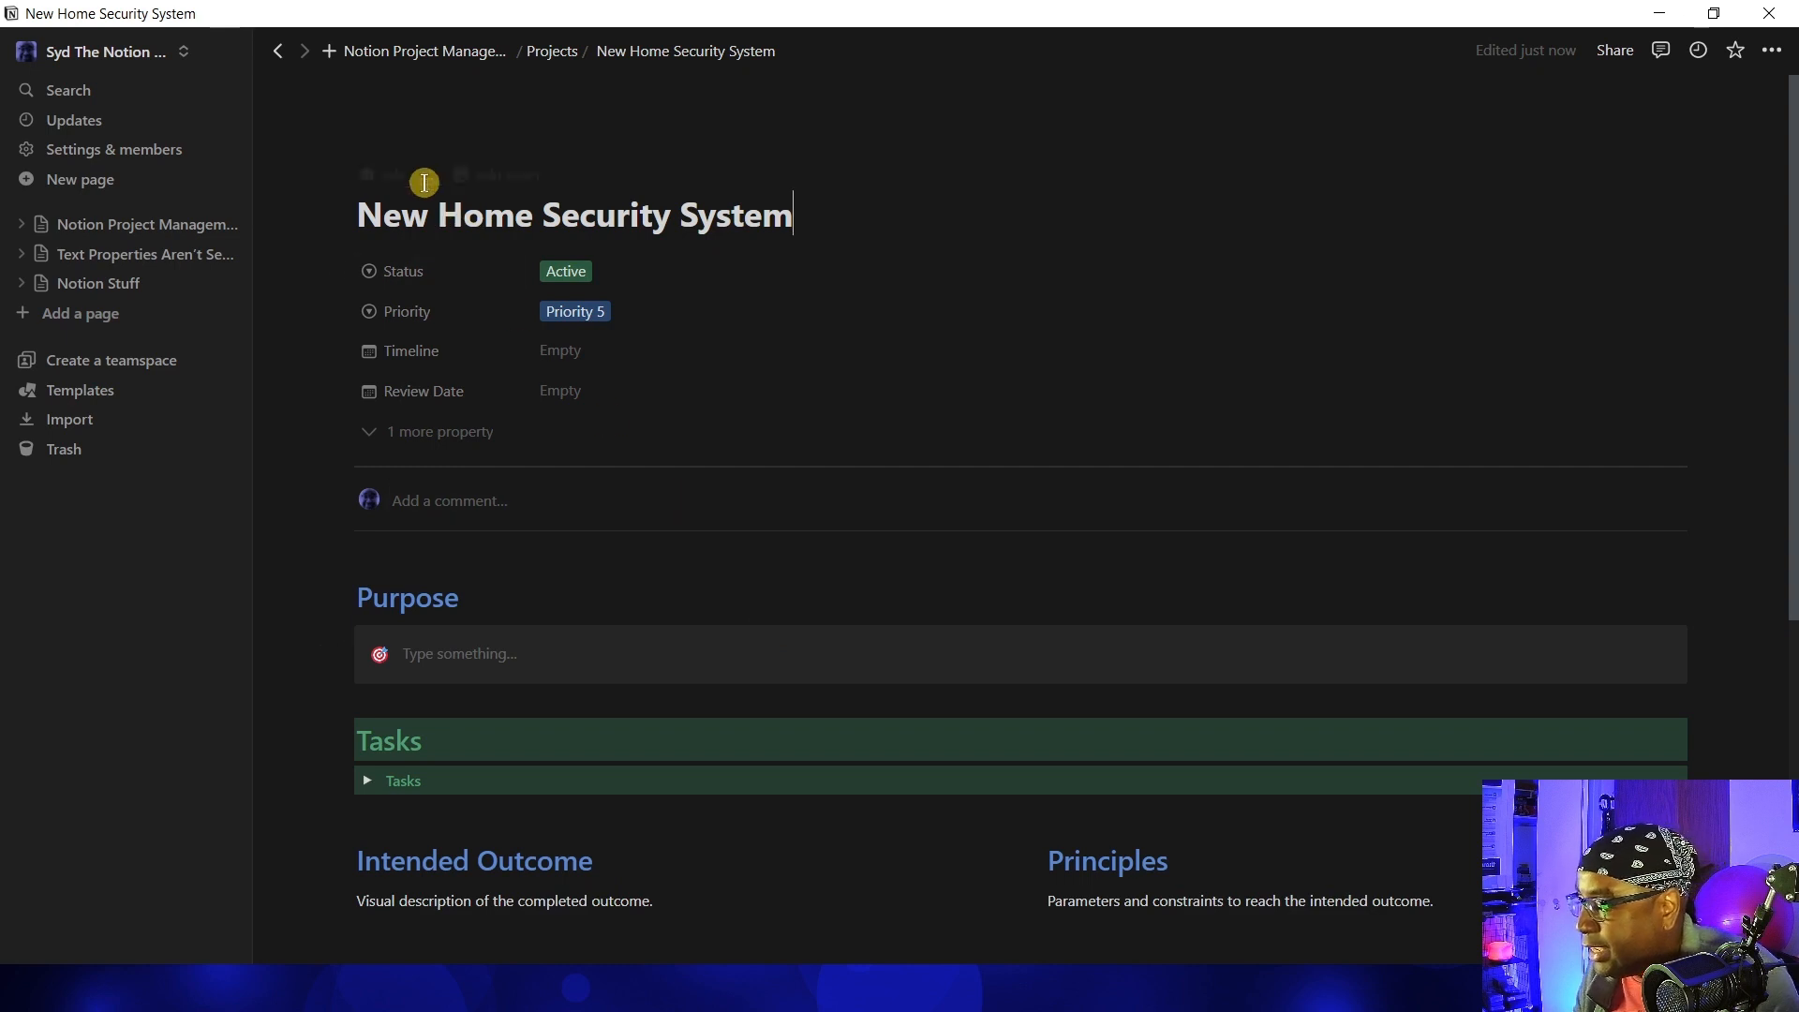
Add a page icon to New Home Security System, using the closed padlock emoji
left_click(416, 190)
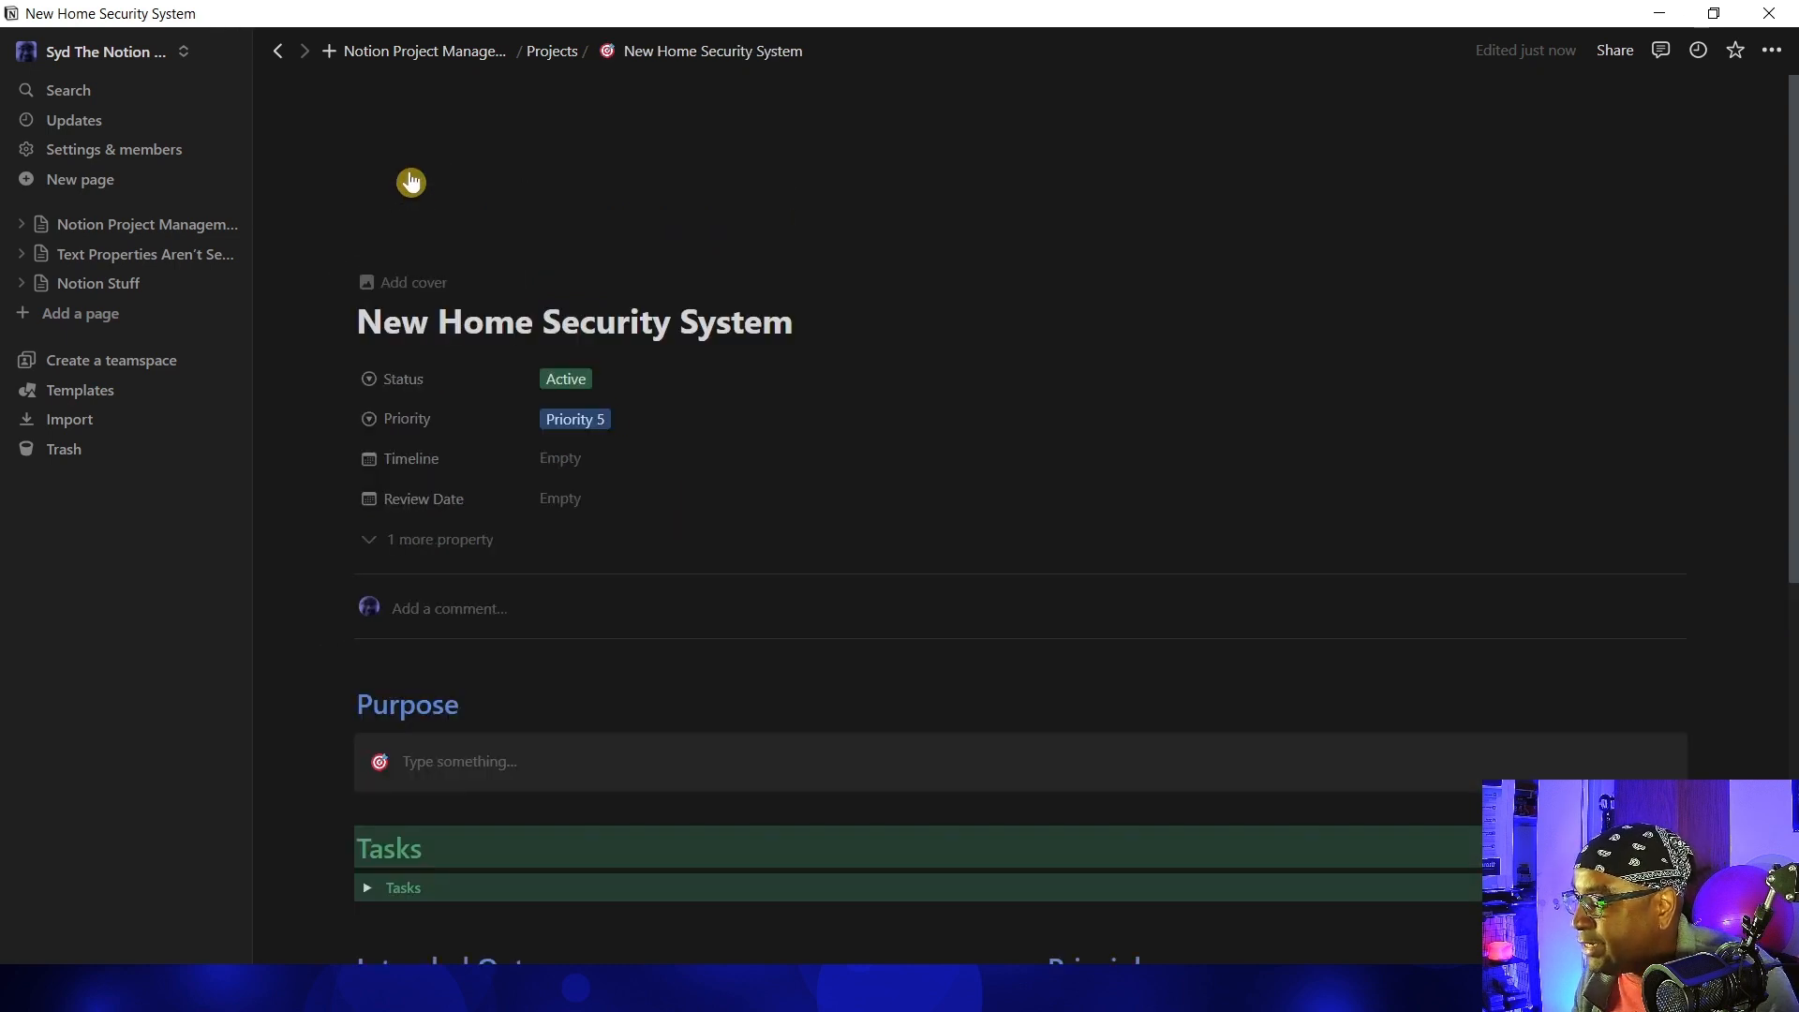
left_click(410, 180)
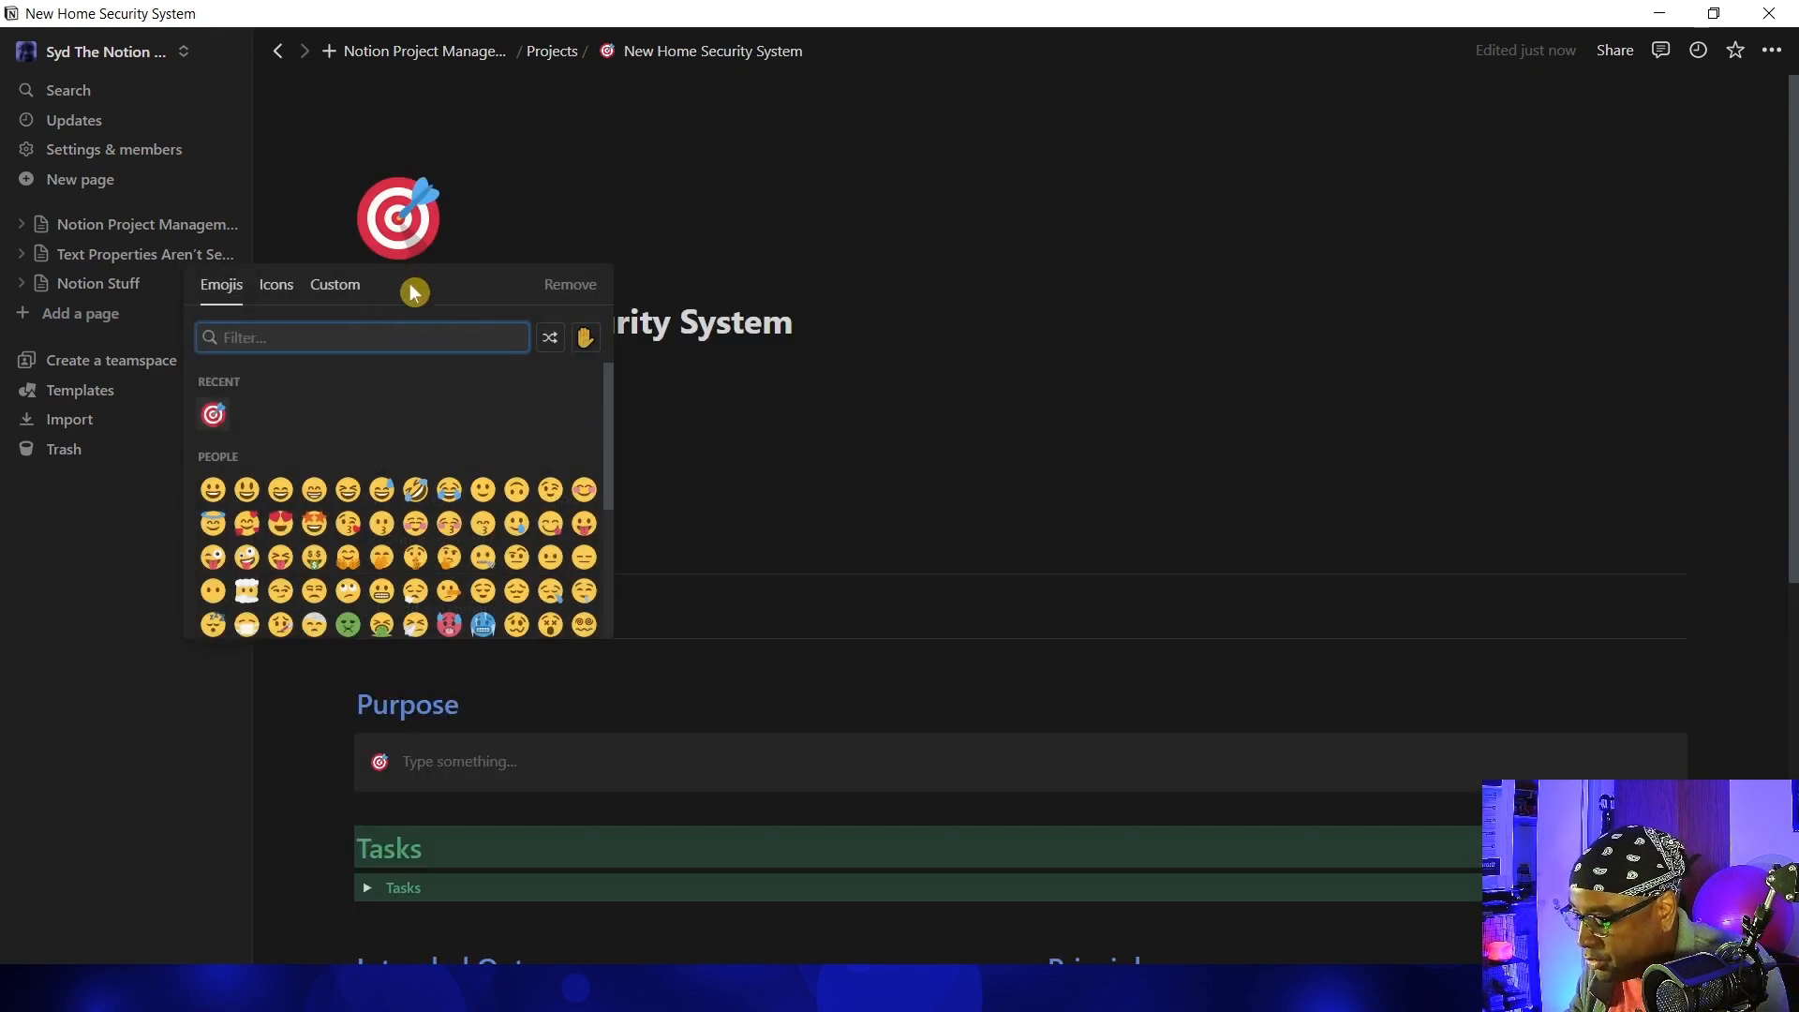
type("pad")
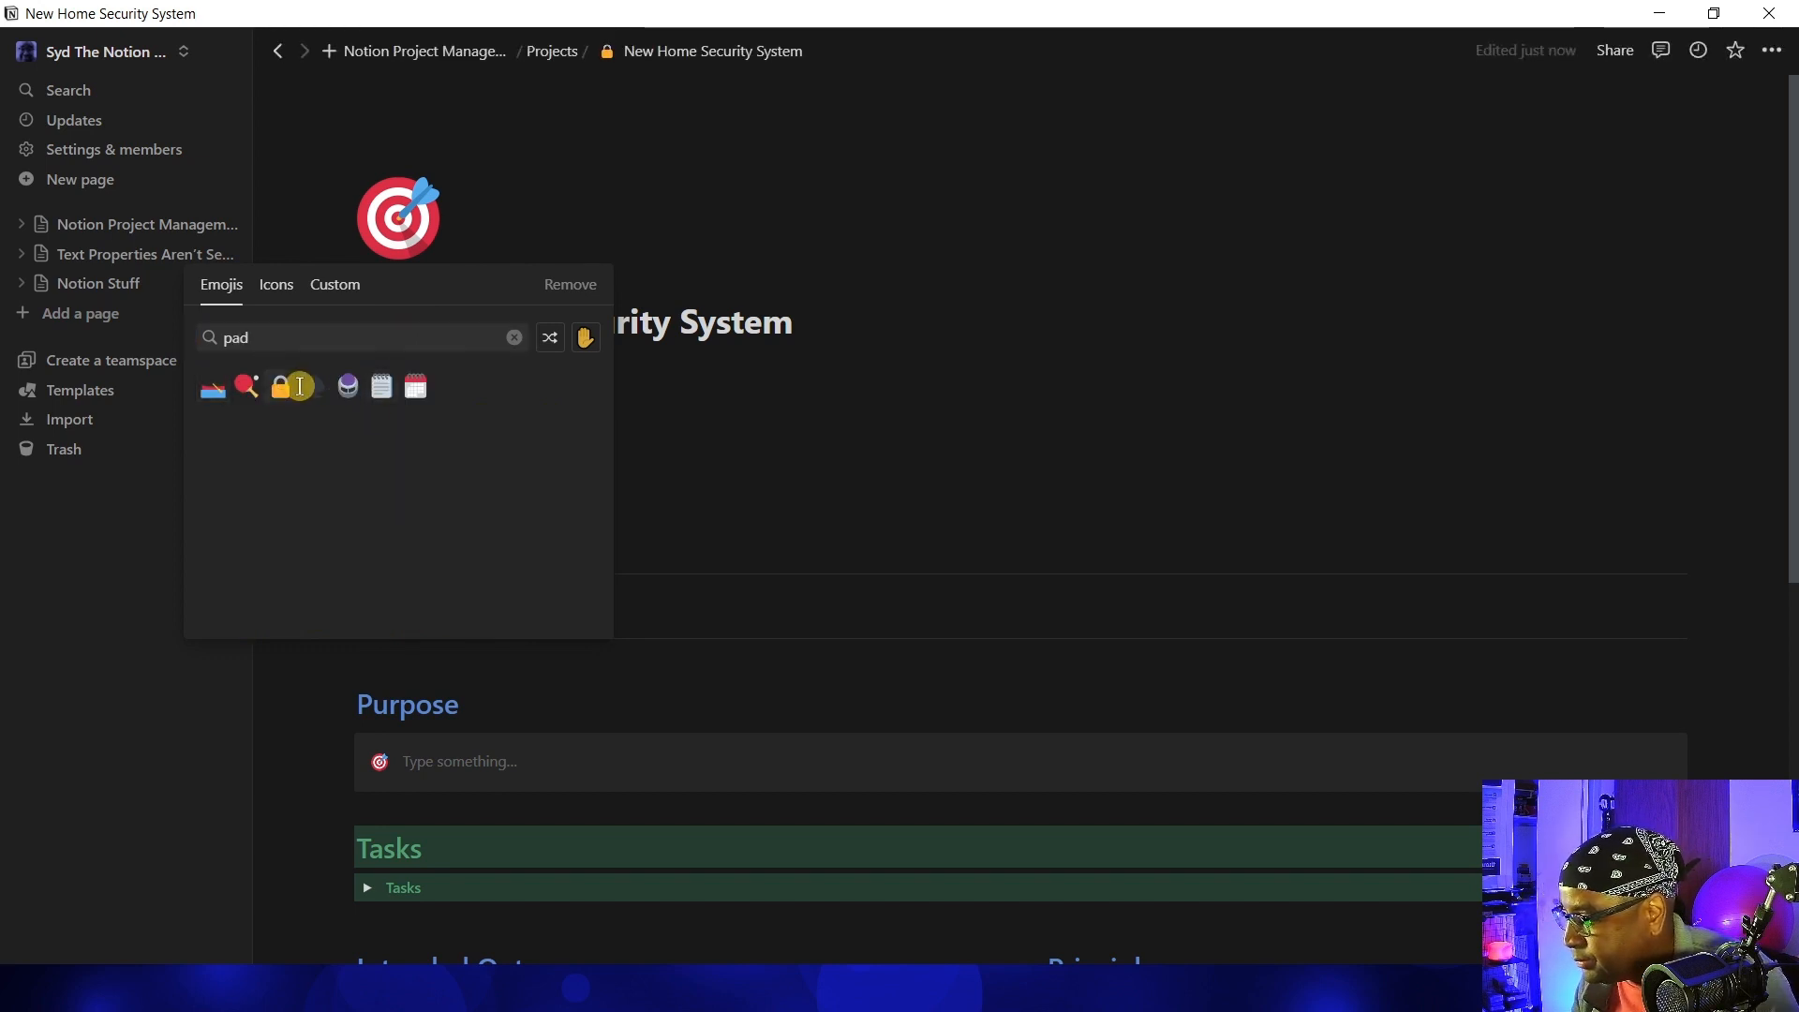
left_click(281, 387)
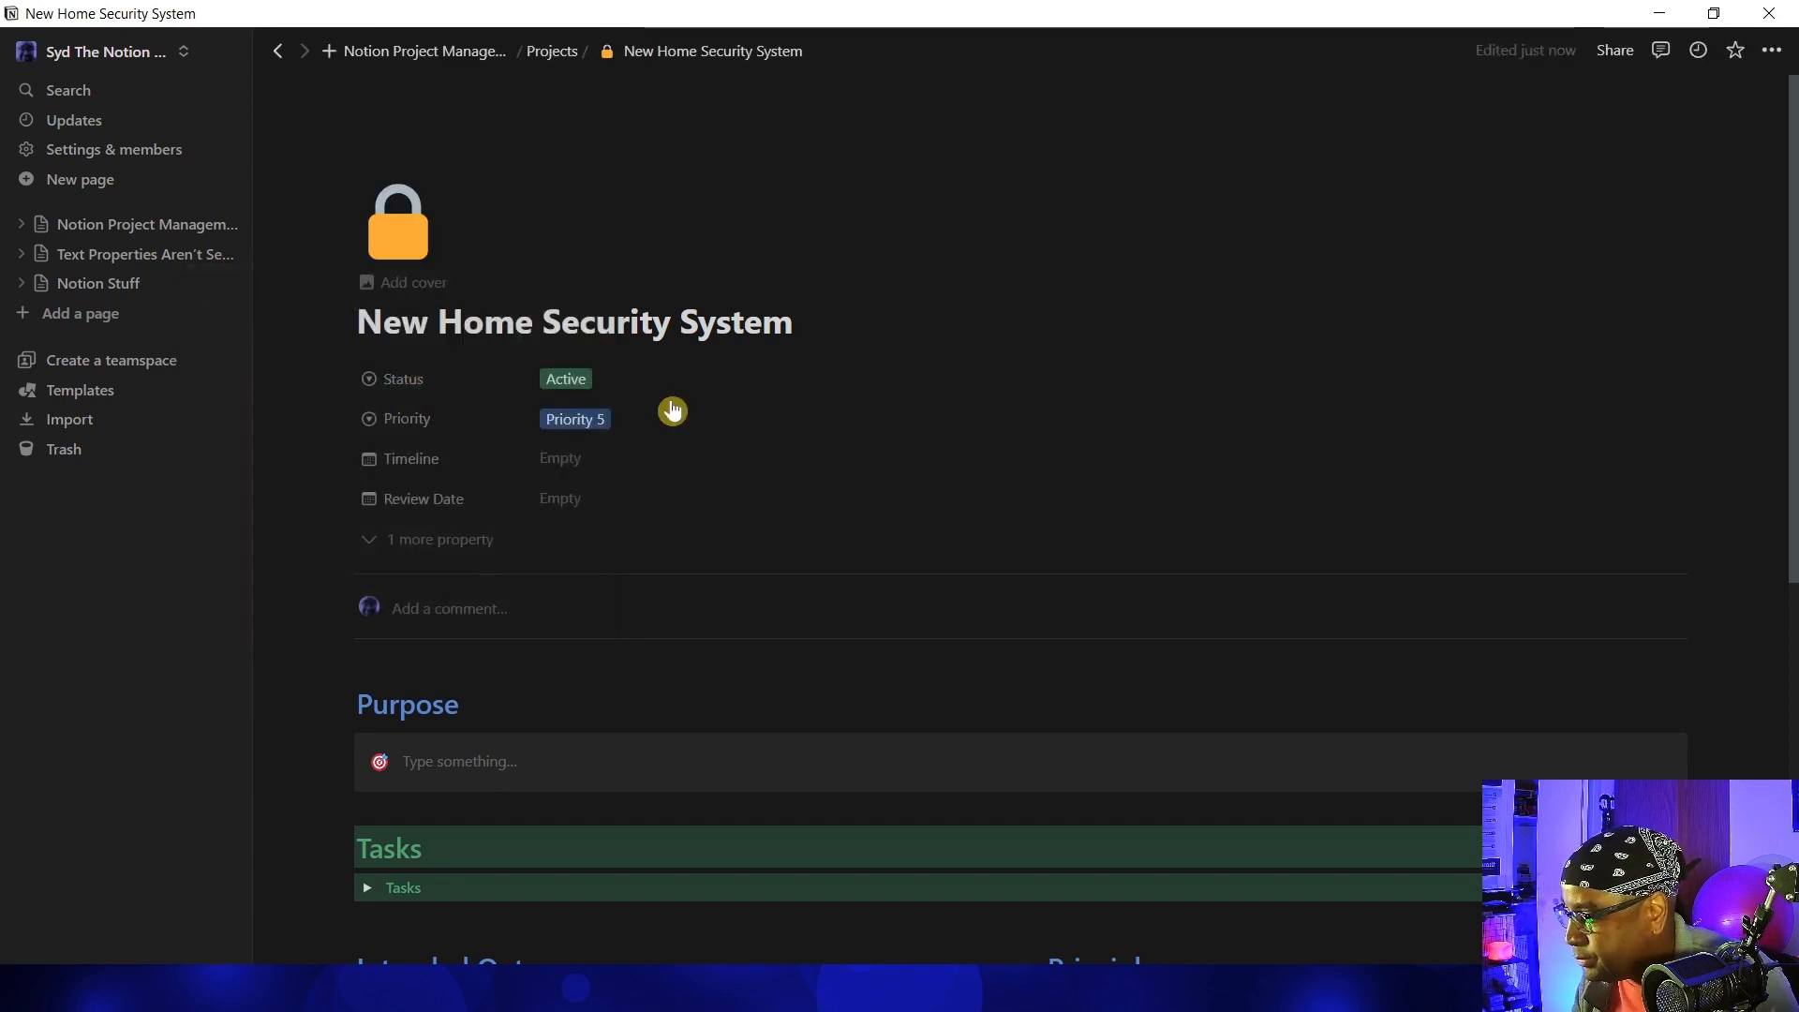
Add a page cover from Unsplash by searching for lazers and choosing the image of crossing pink laser beams
left_click(405, 288)
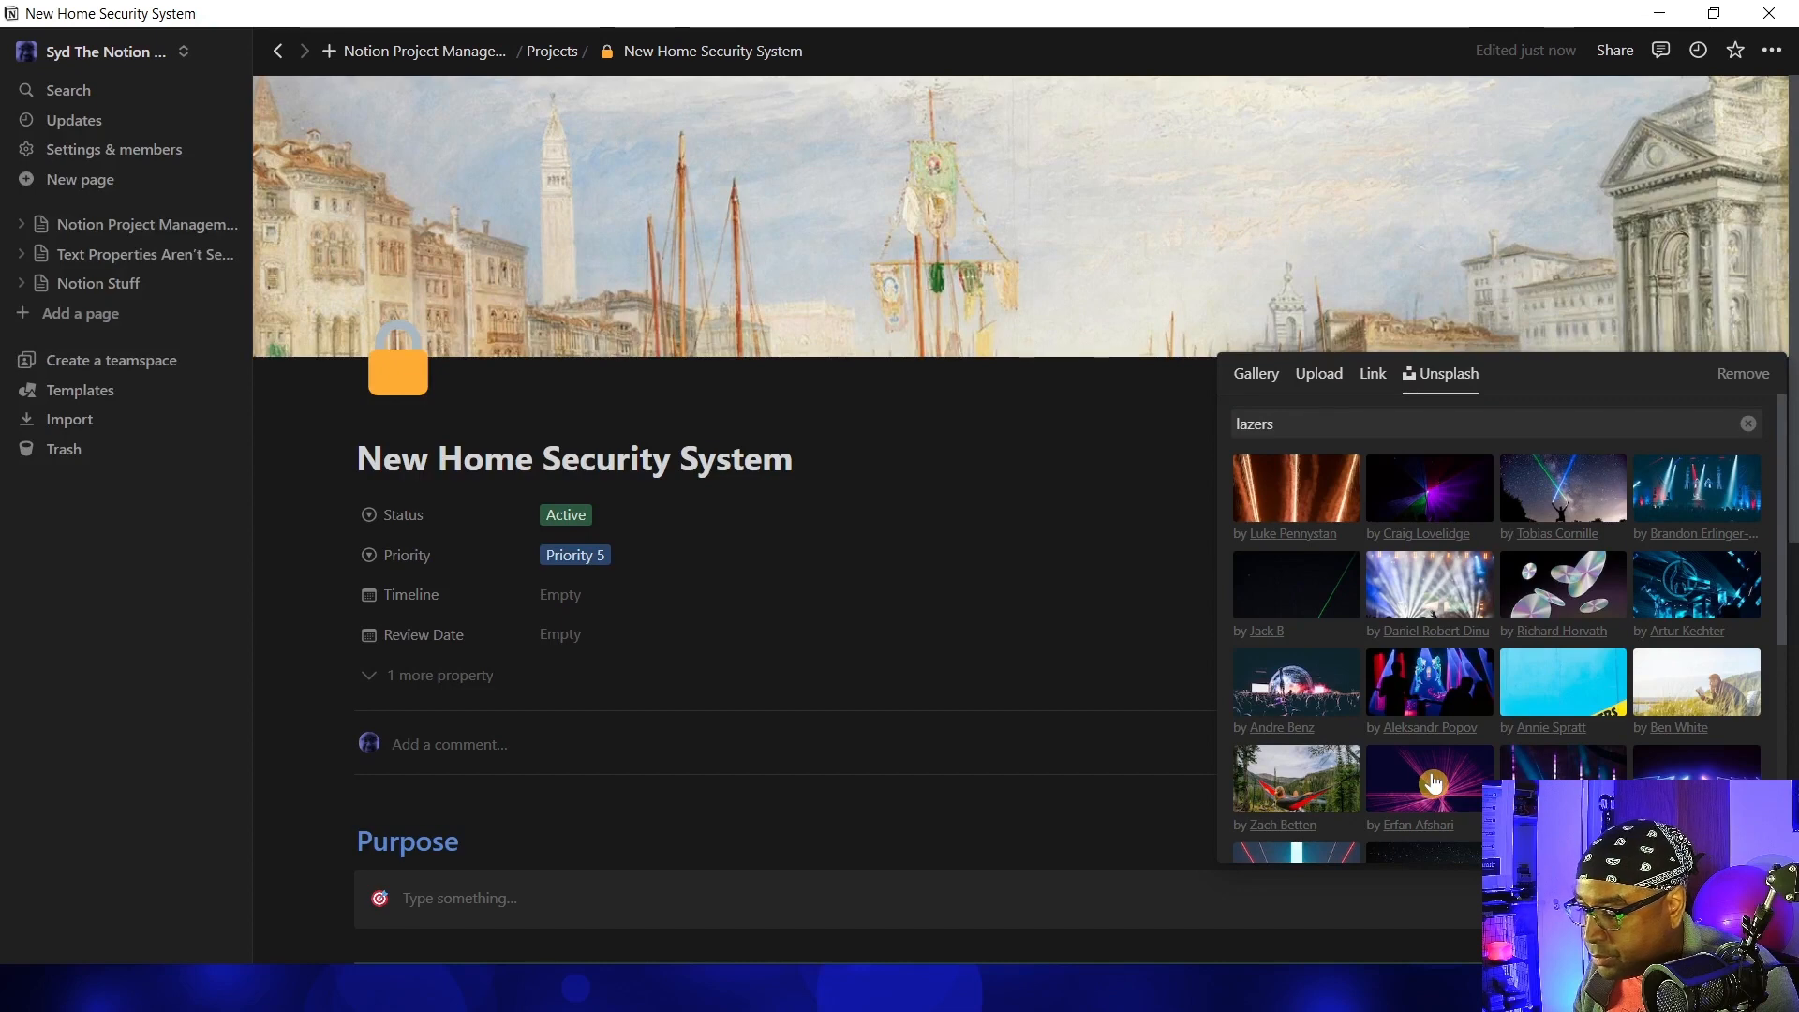
left_click(1444, 787)
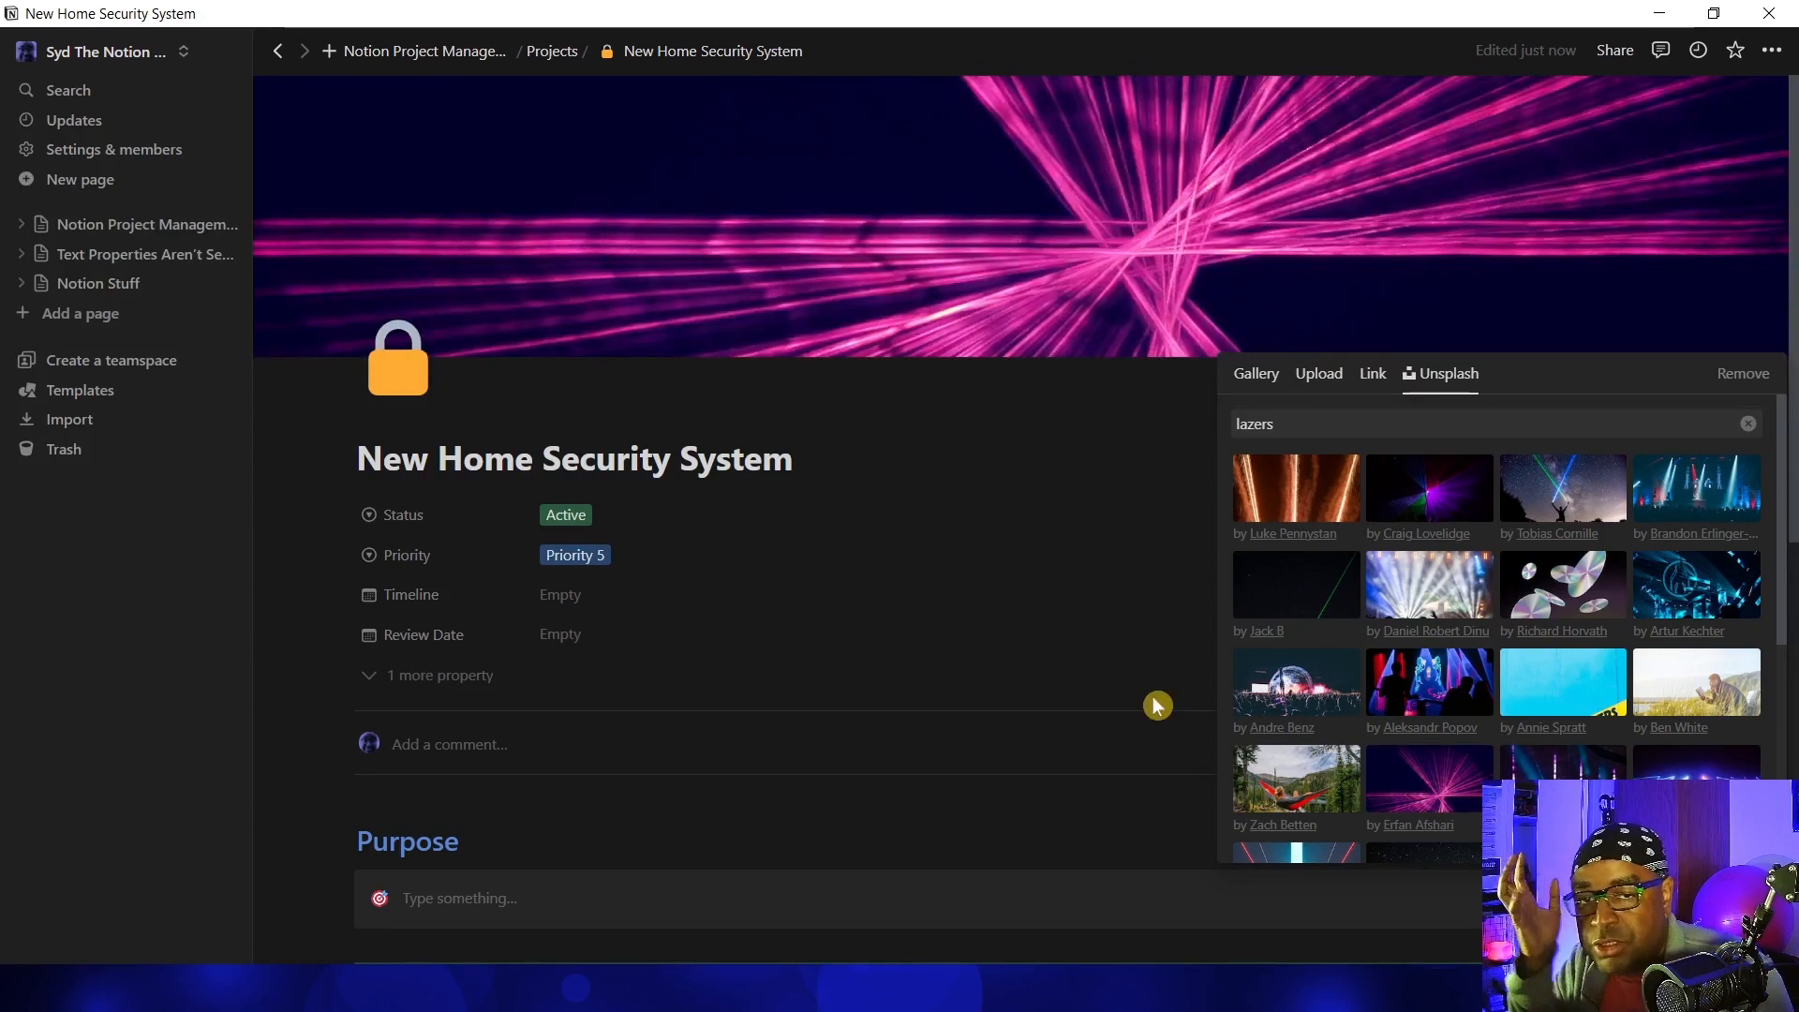
left_click(1049, 531)
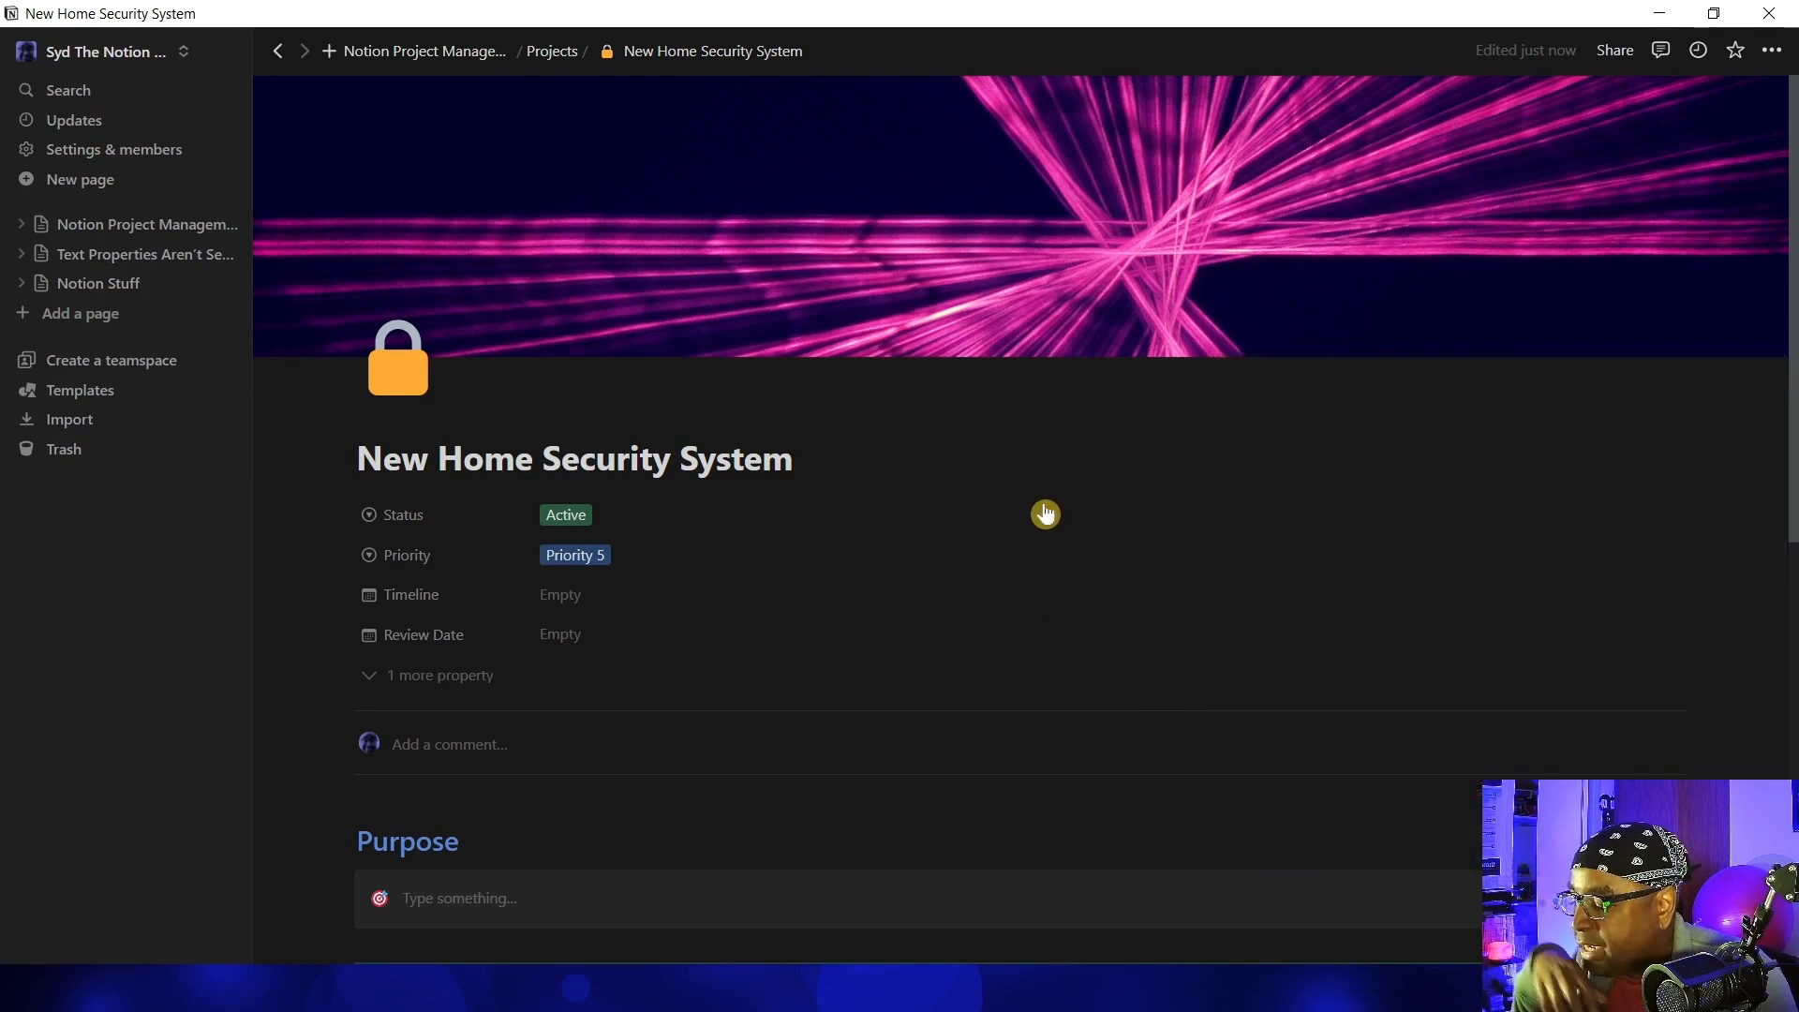
Change the Projects Gallery view's default so that pages open in Full page
left_click(553, 54)
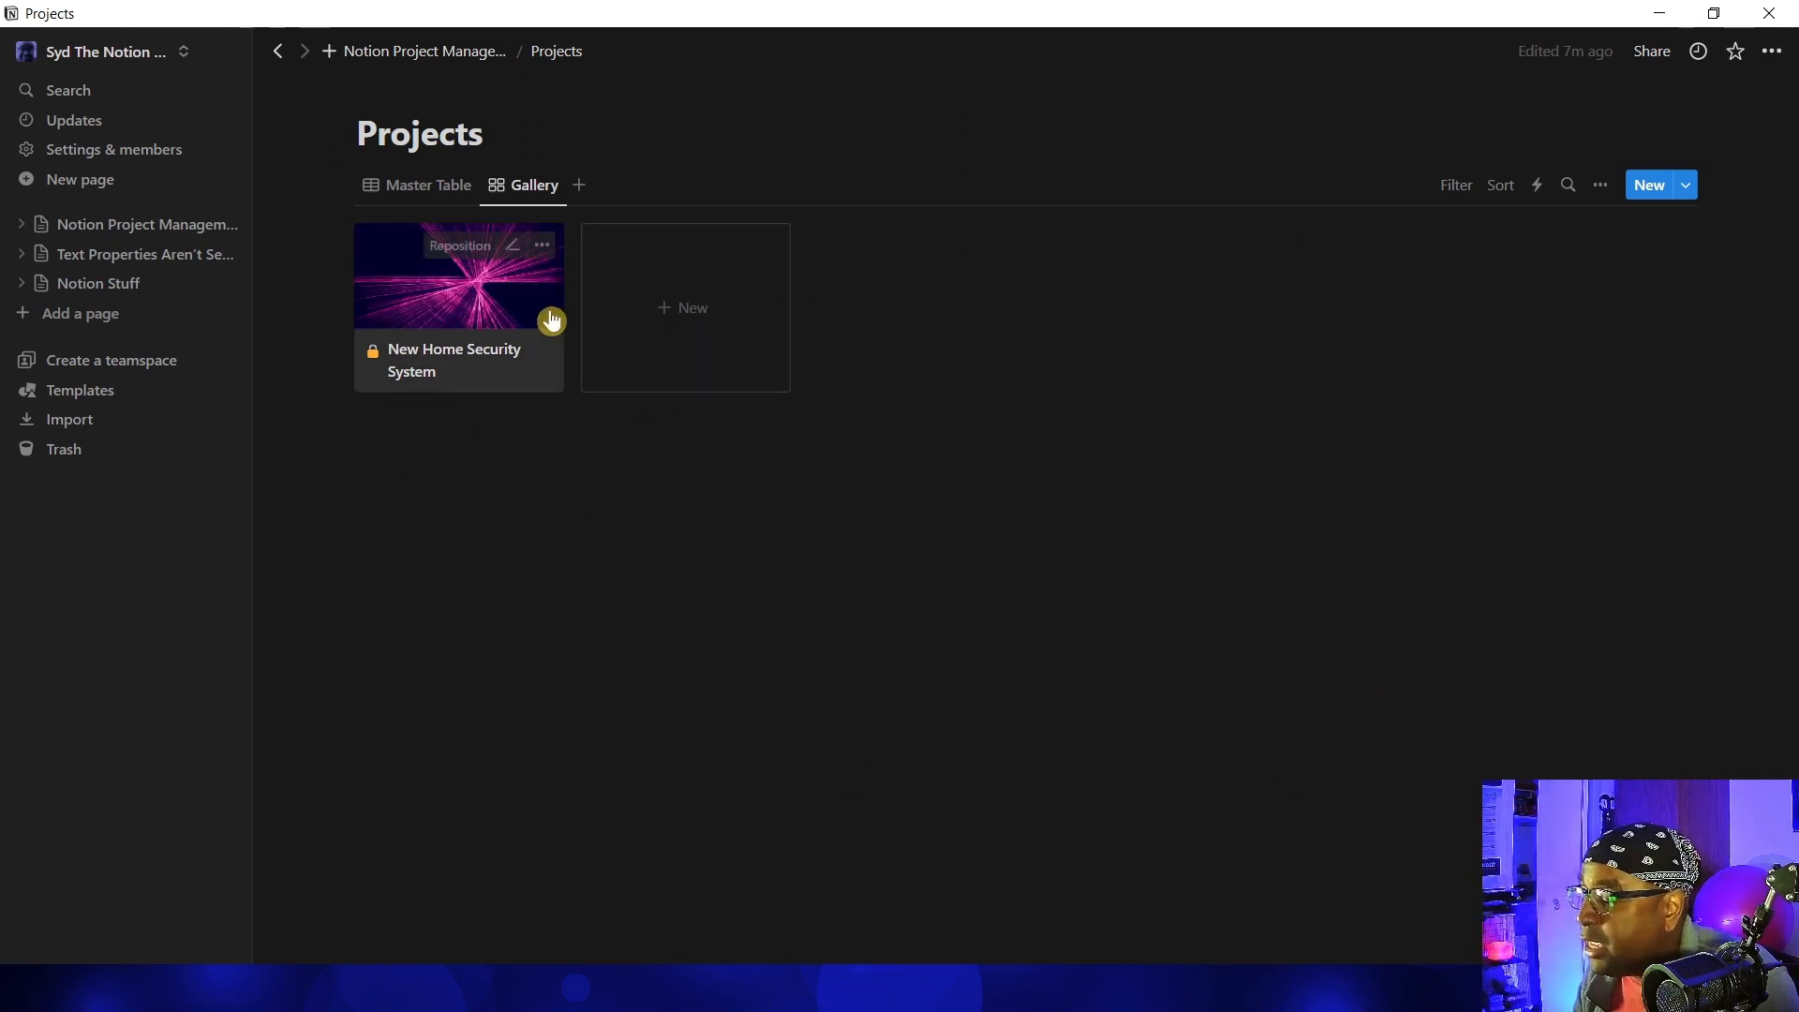
left_click(448, 296)
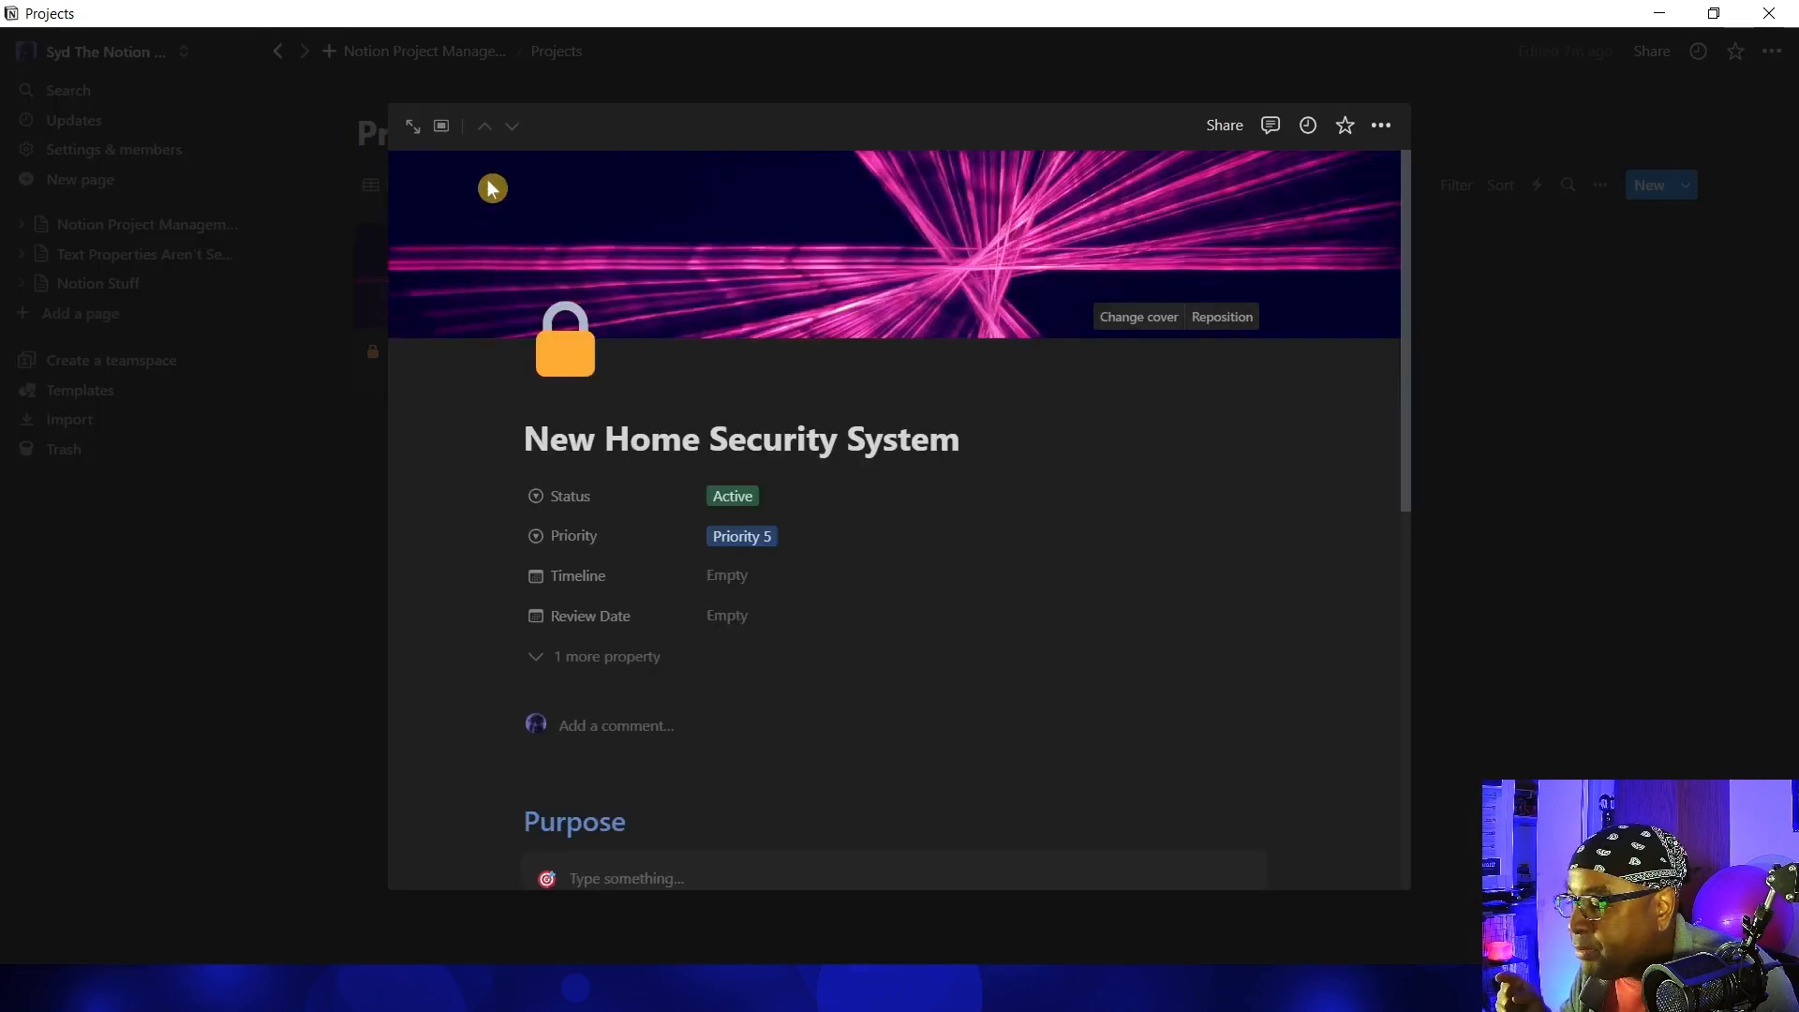
left_click(449, 134)
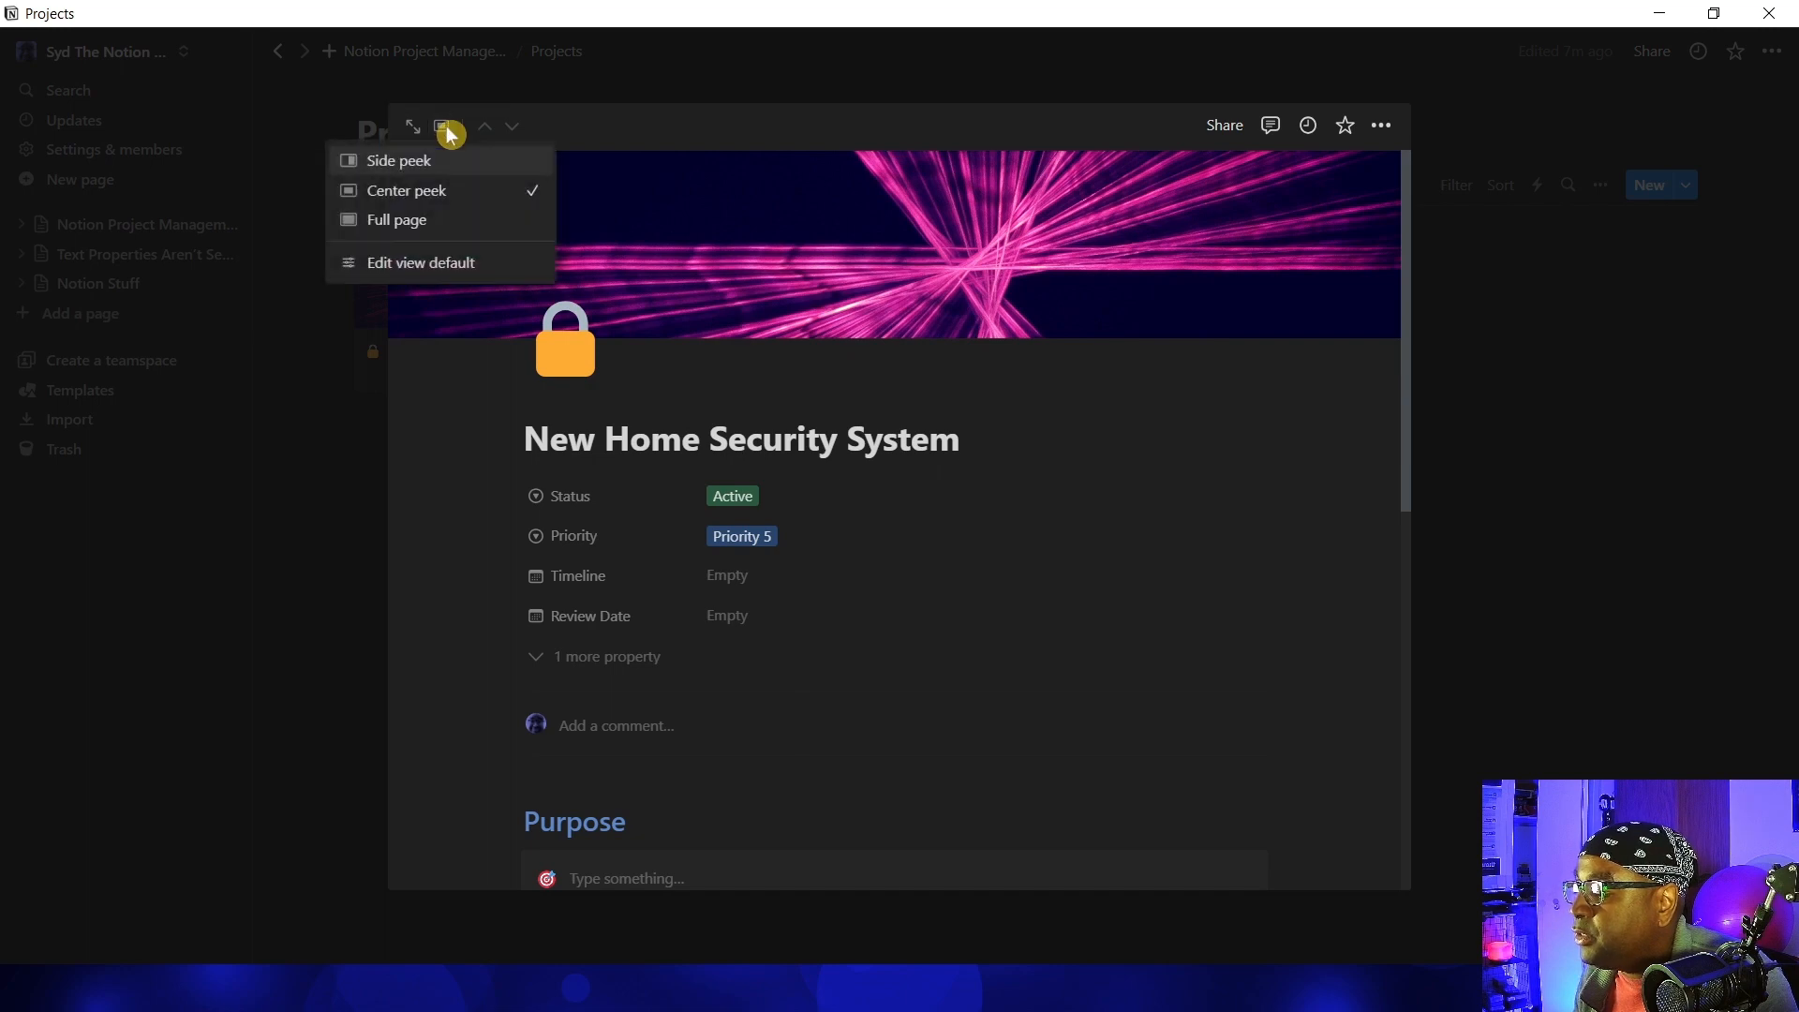
left_click(418, 265)
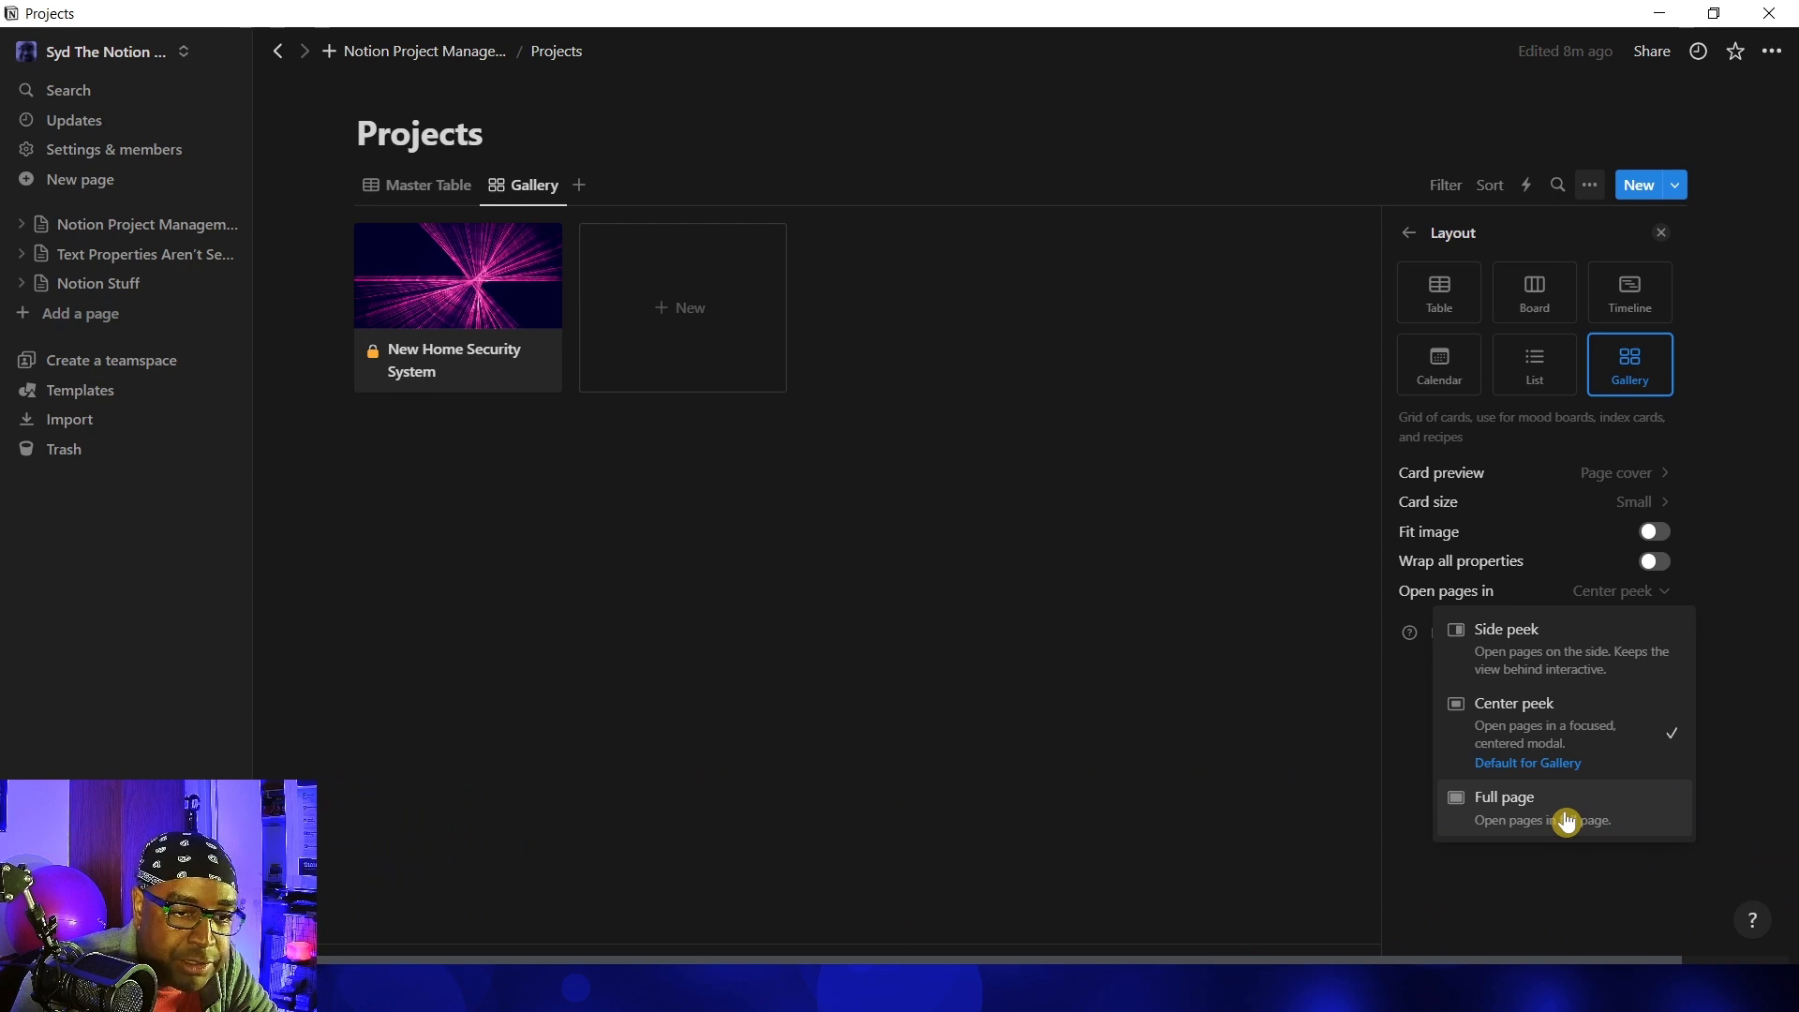
left_click(1563, 808)
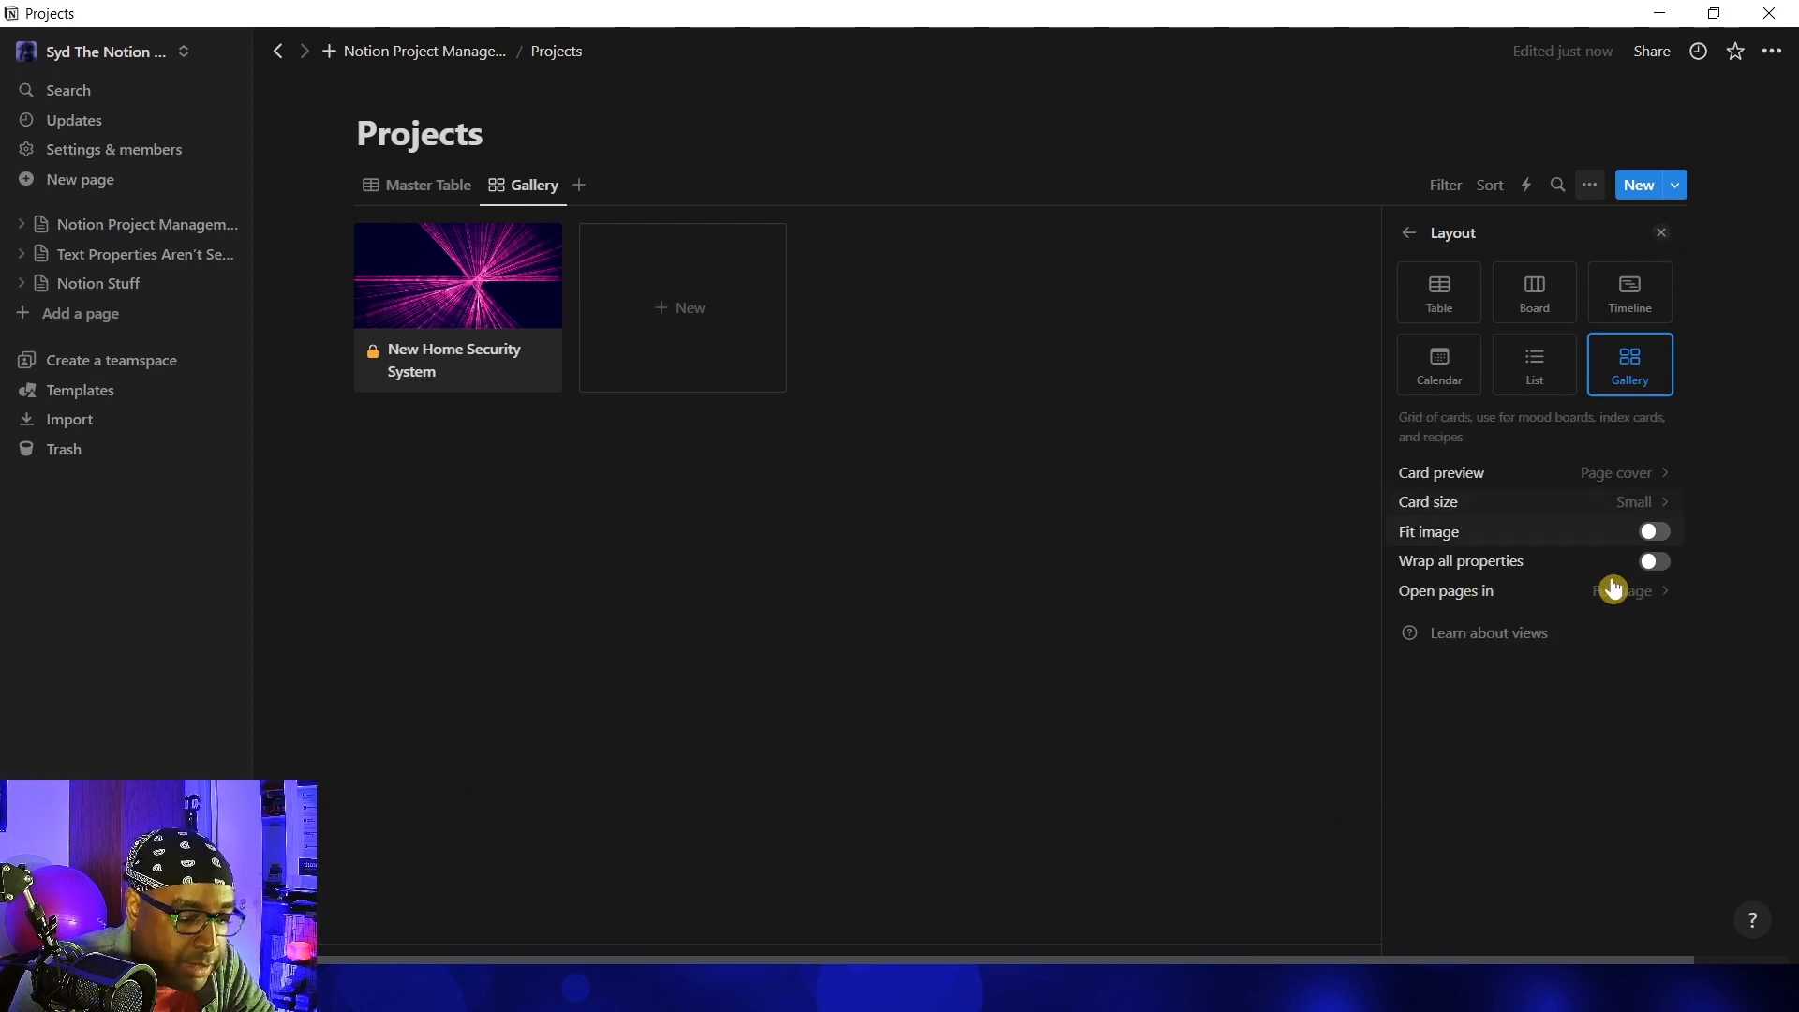
left_click(1660, 234)
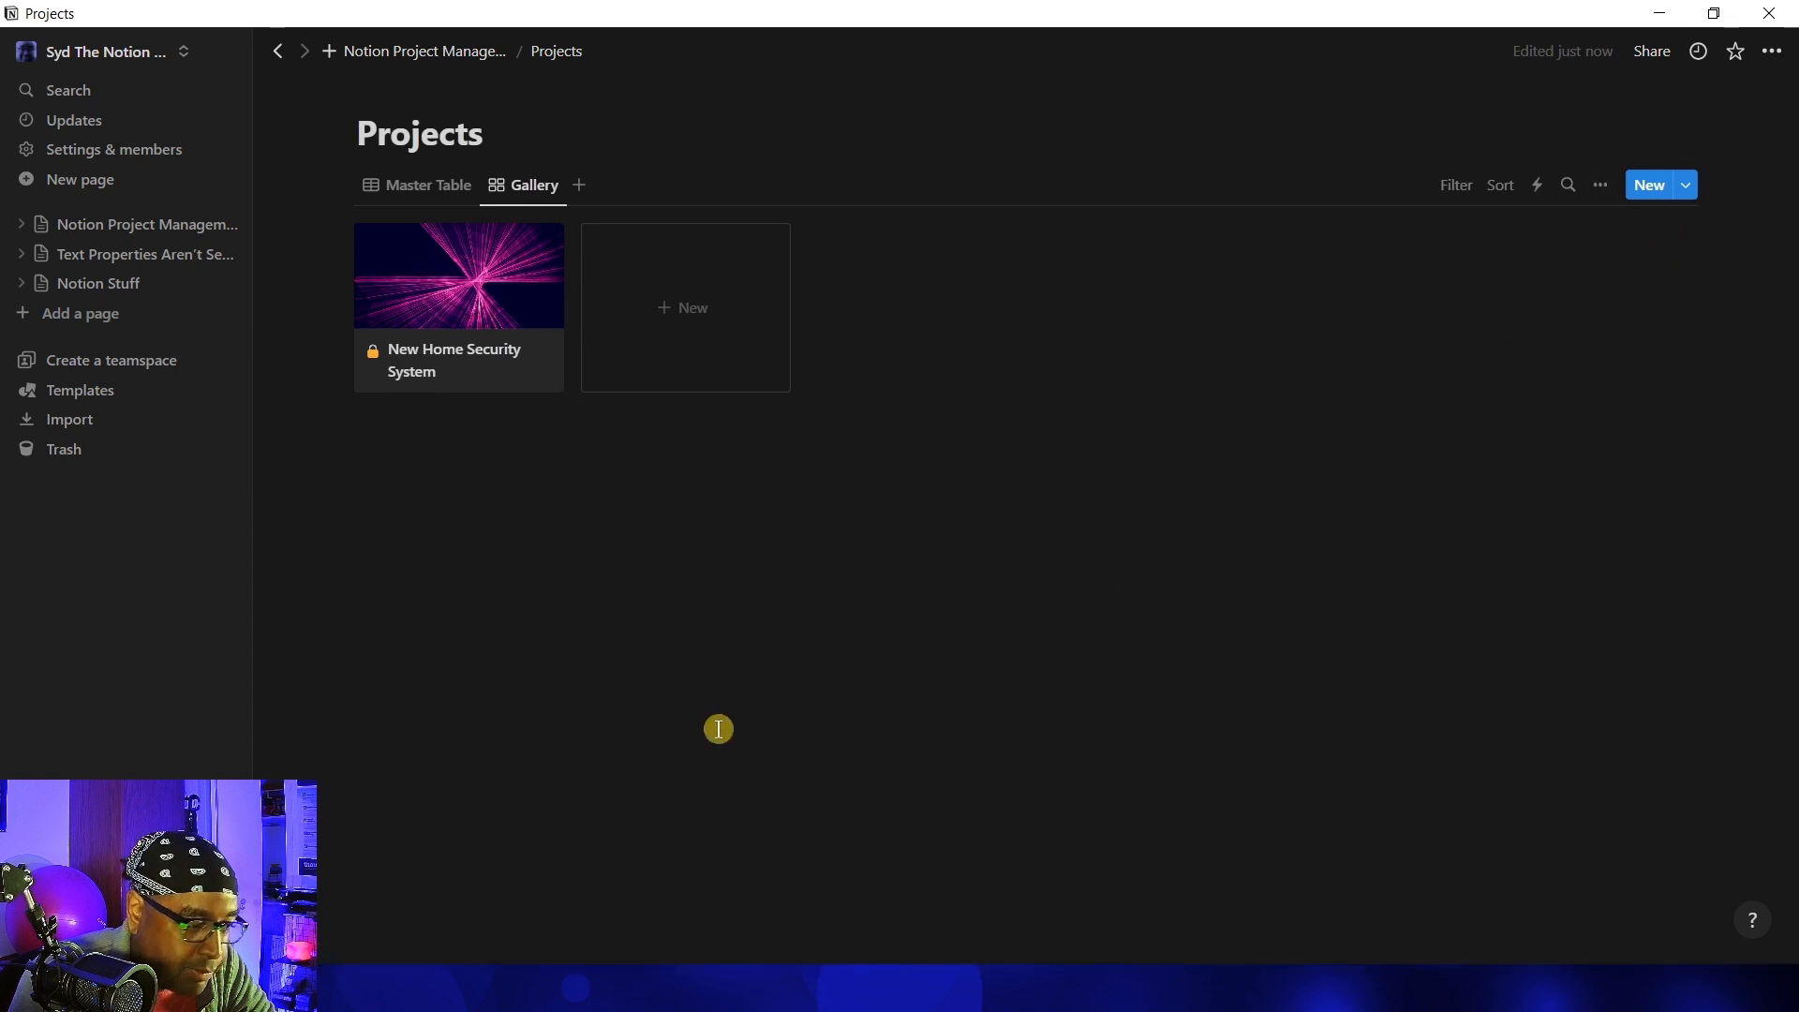
Check how New Home Security System opens from the Master Table view, and close the page preview
left_click(399, 185)
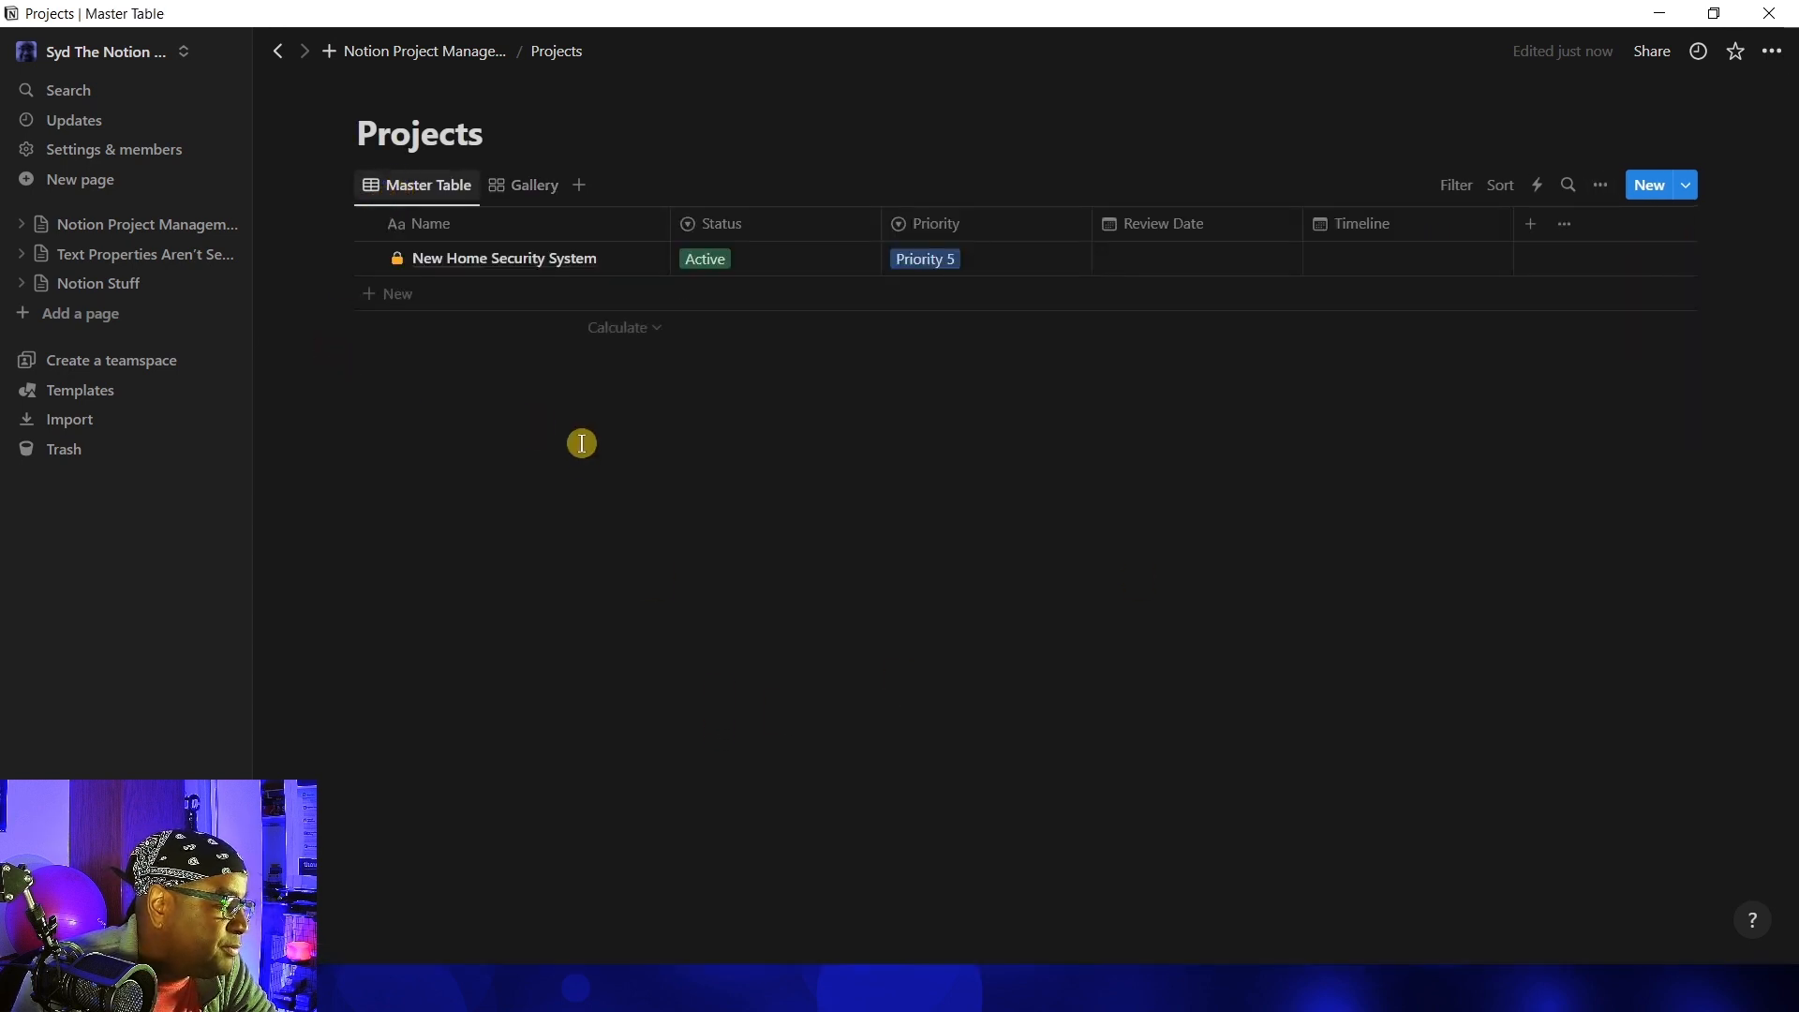
left_click(626, 268)
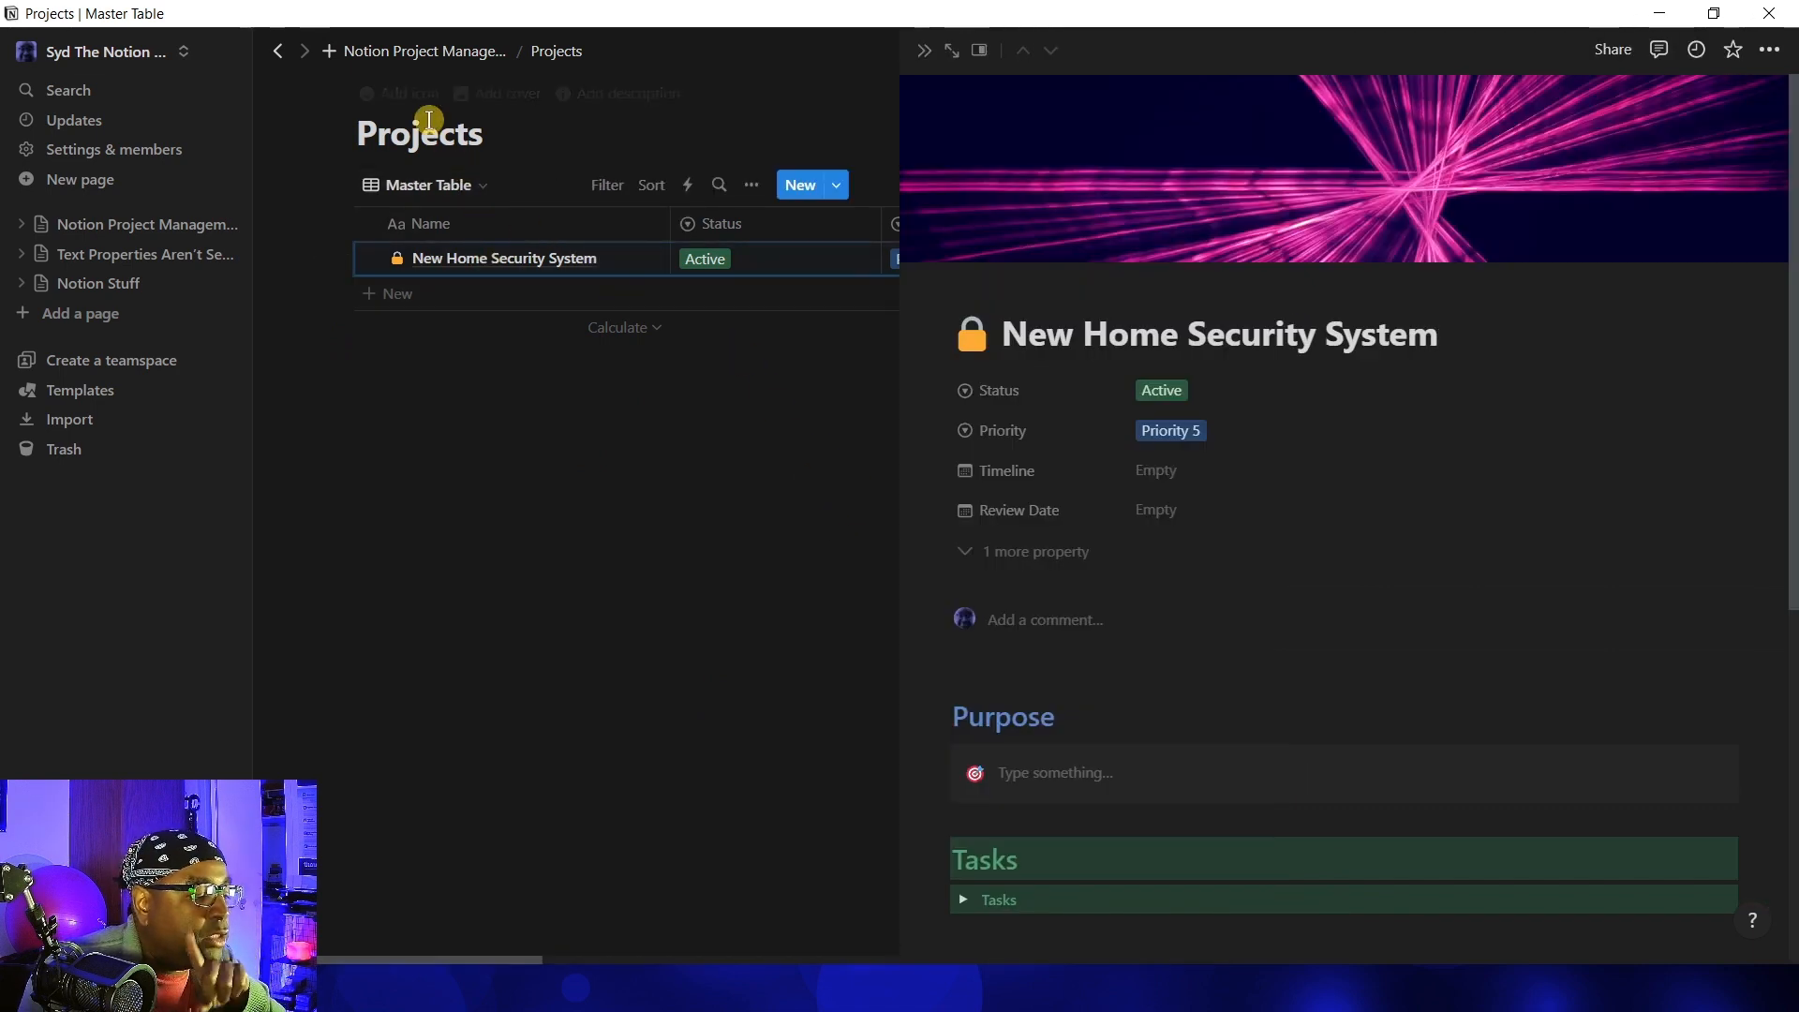
left_click(832, 98)
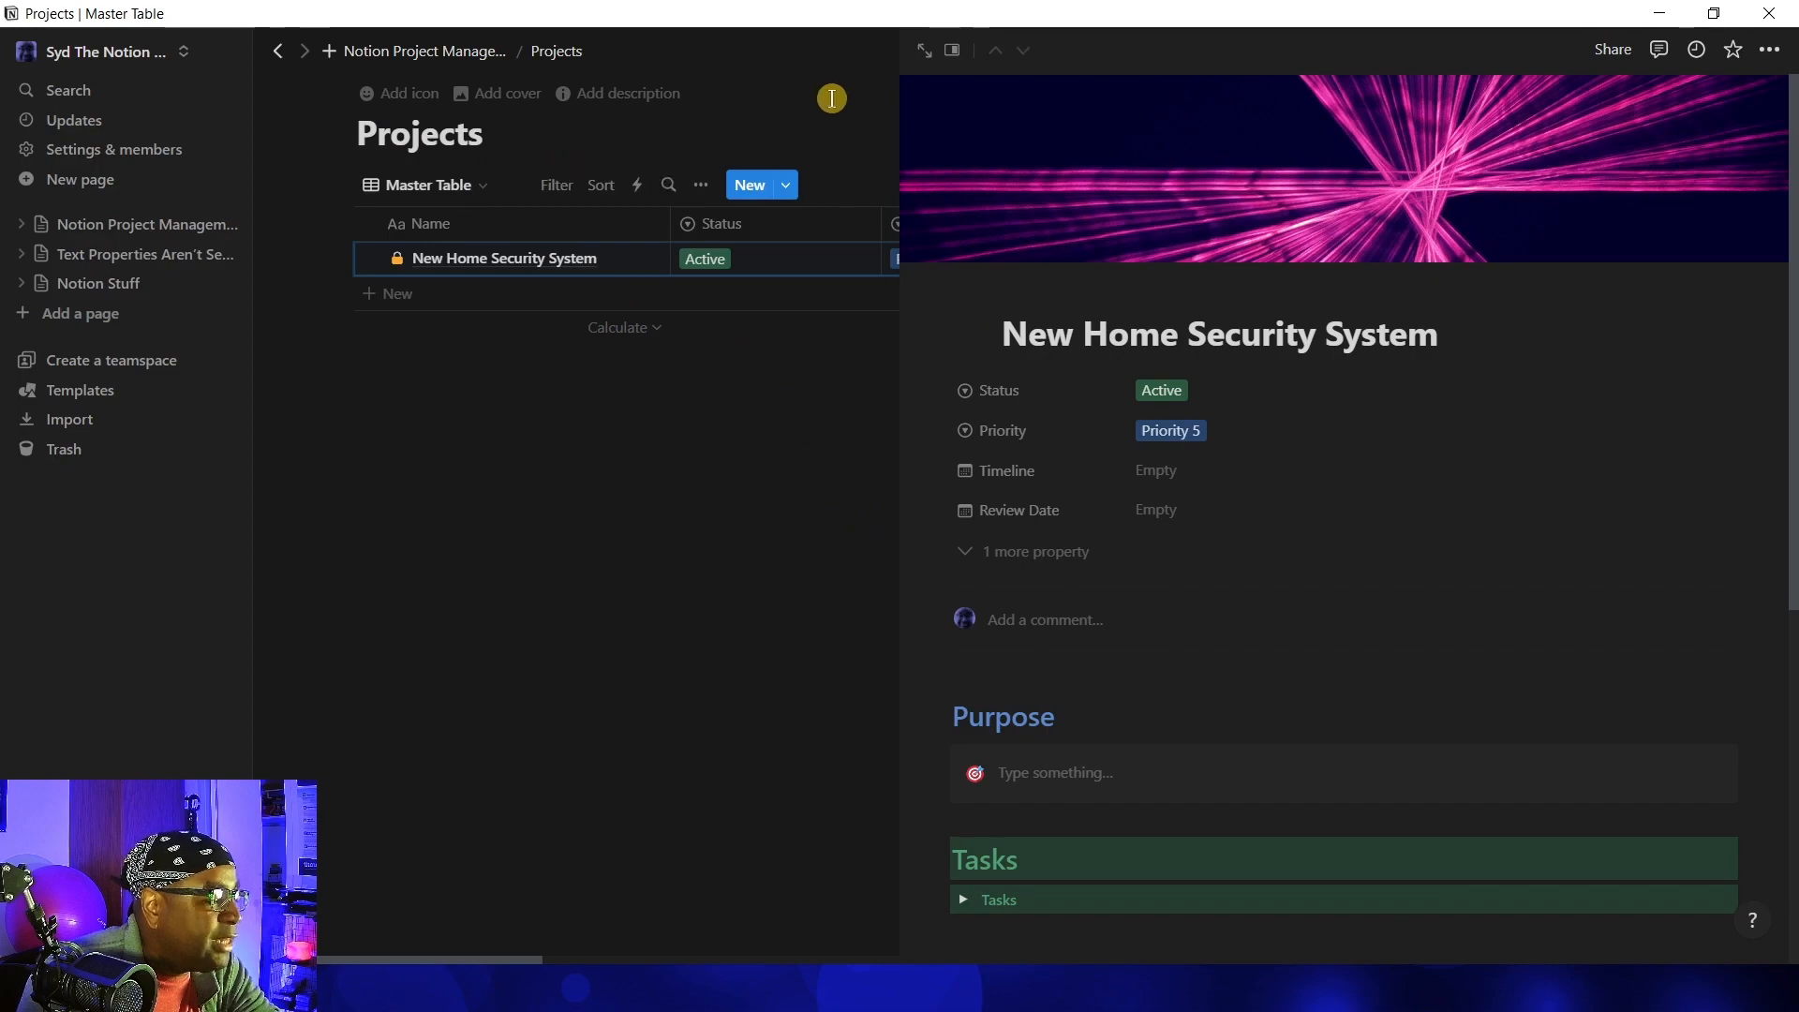
Open New Home Security System from the Projects Gallery view and go to its Tasks table
left_click(550, 185)
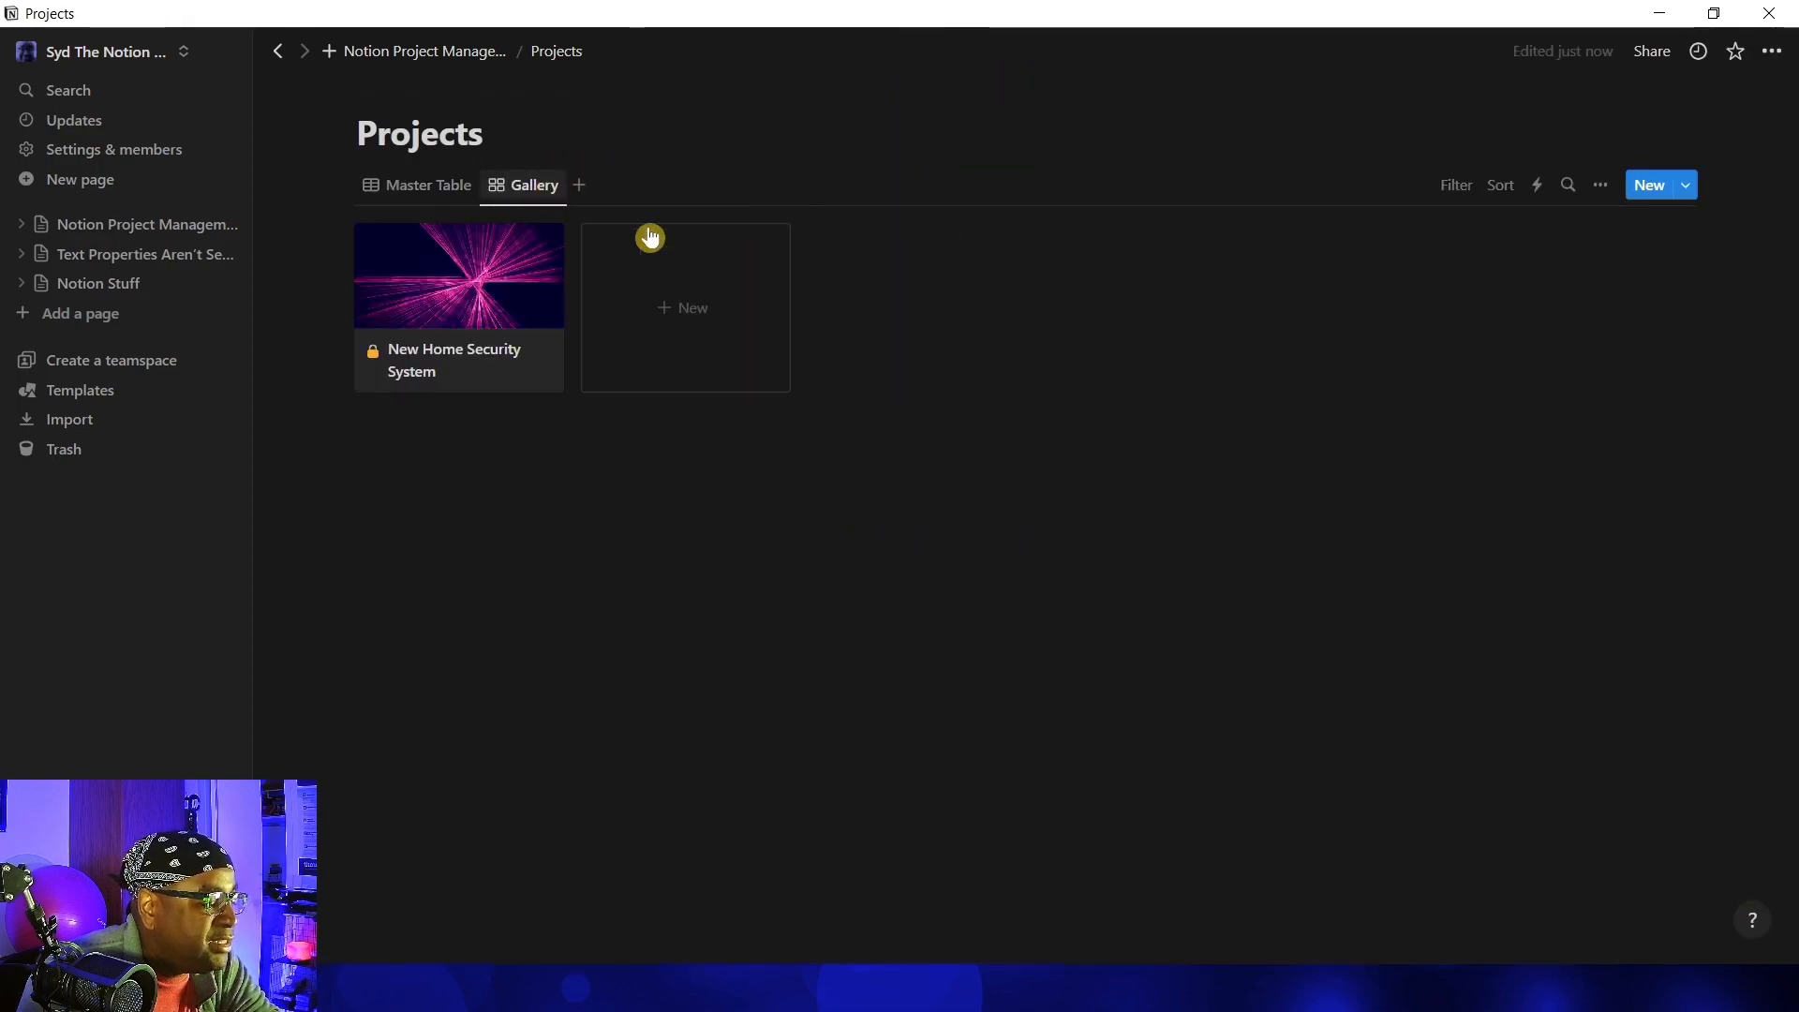
left_click(474, 291)
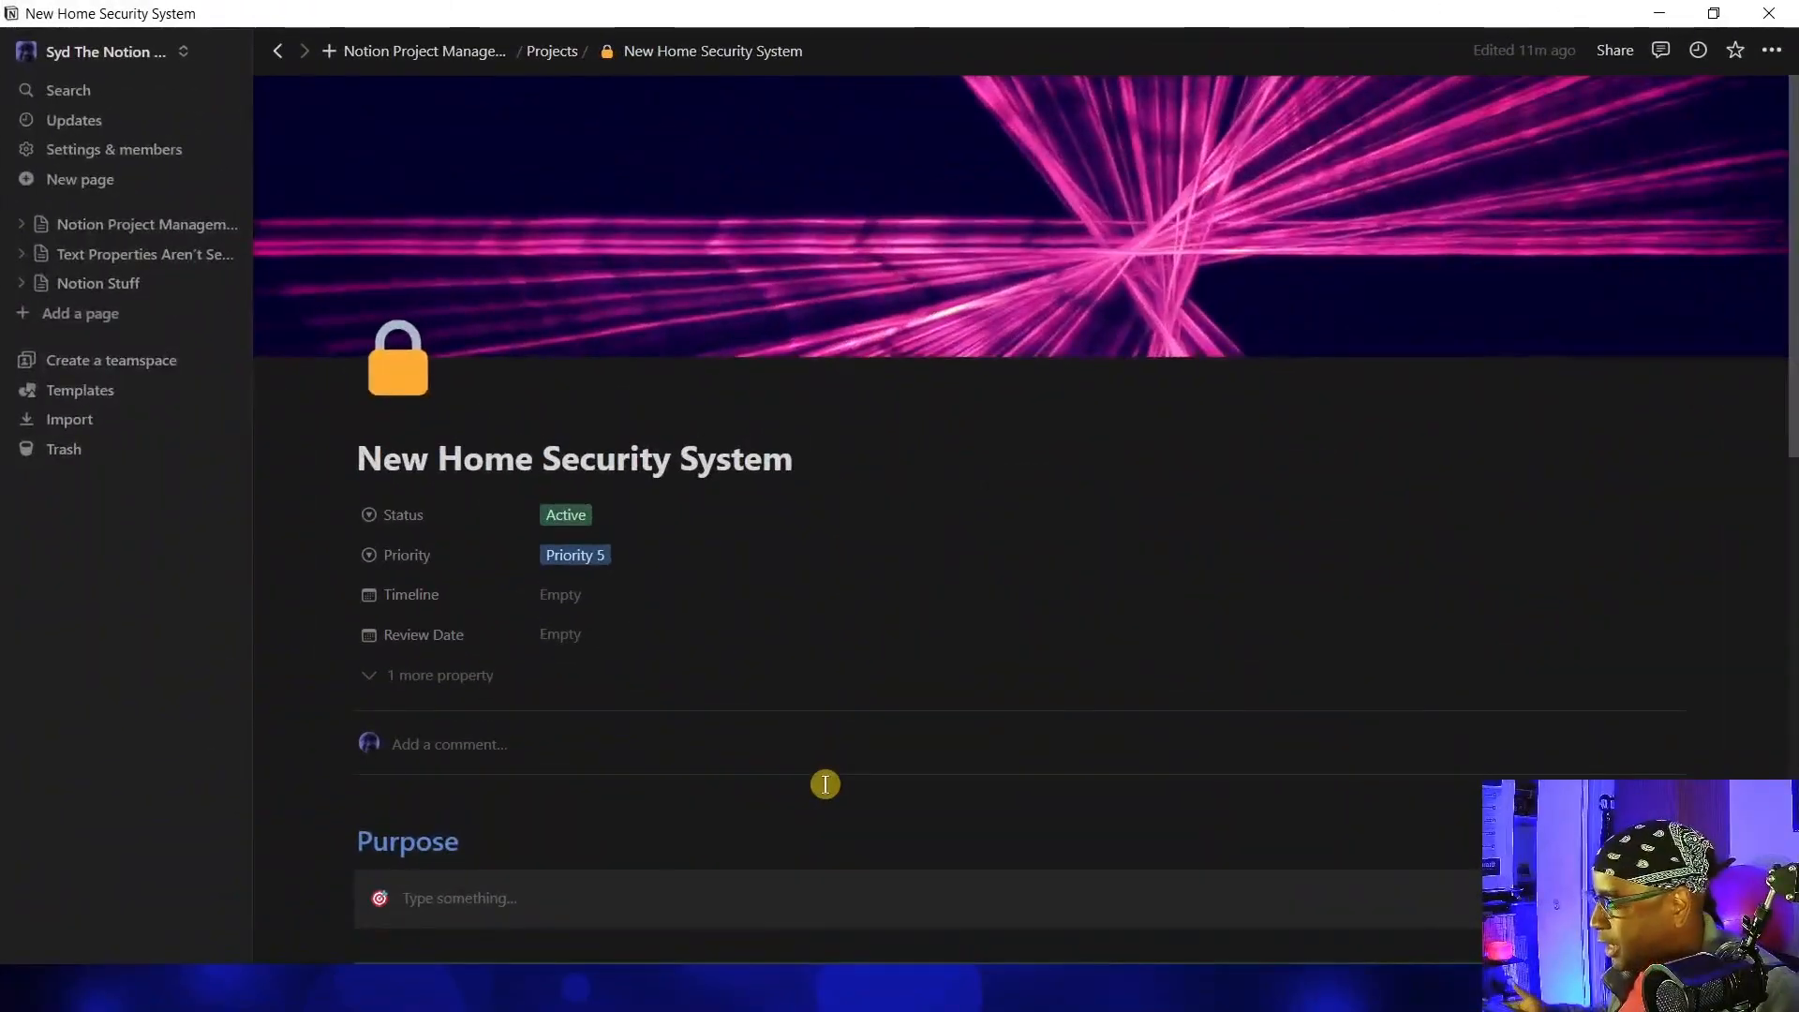
scroll(923, 678, "down", 2)
scroll(914, 682, "down", 5)
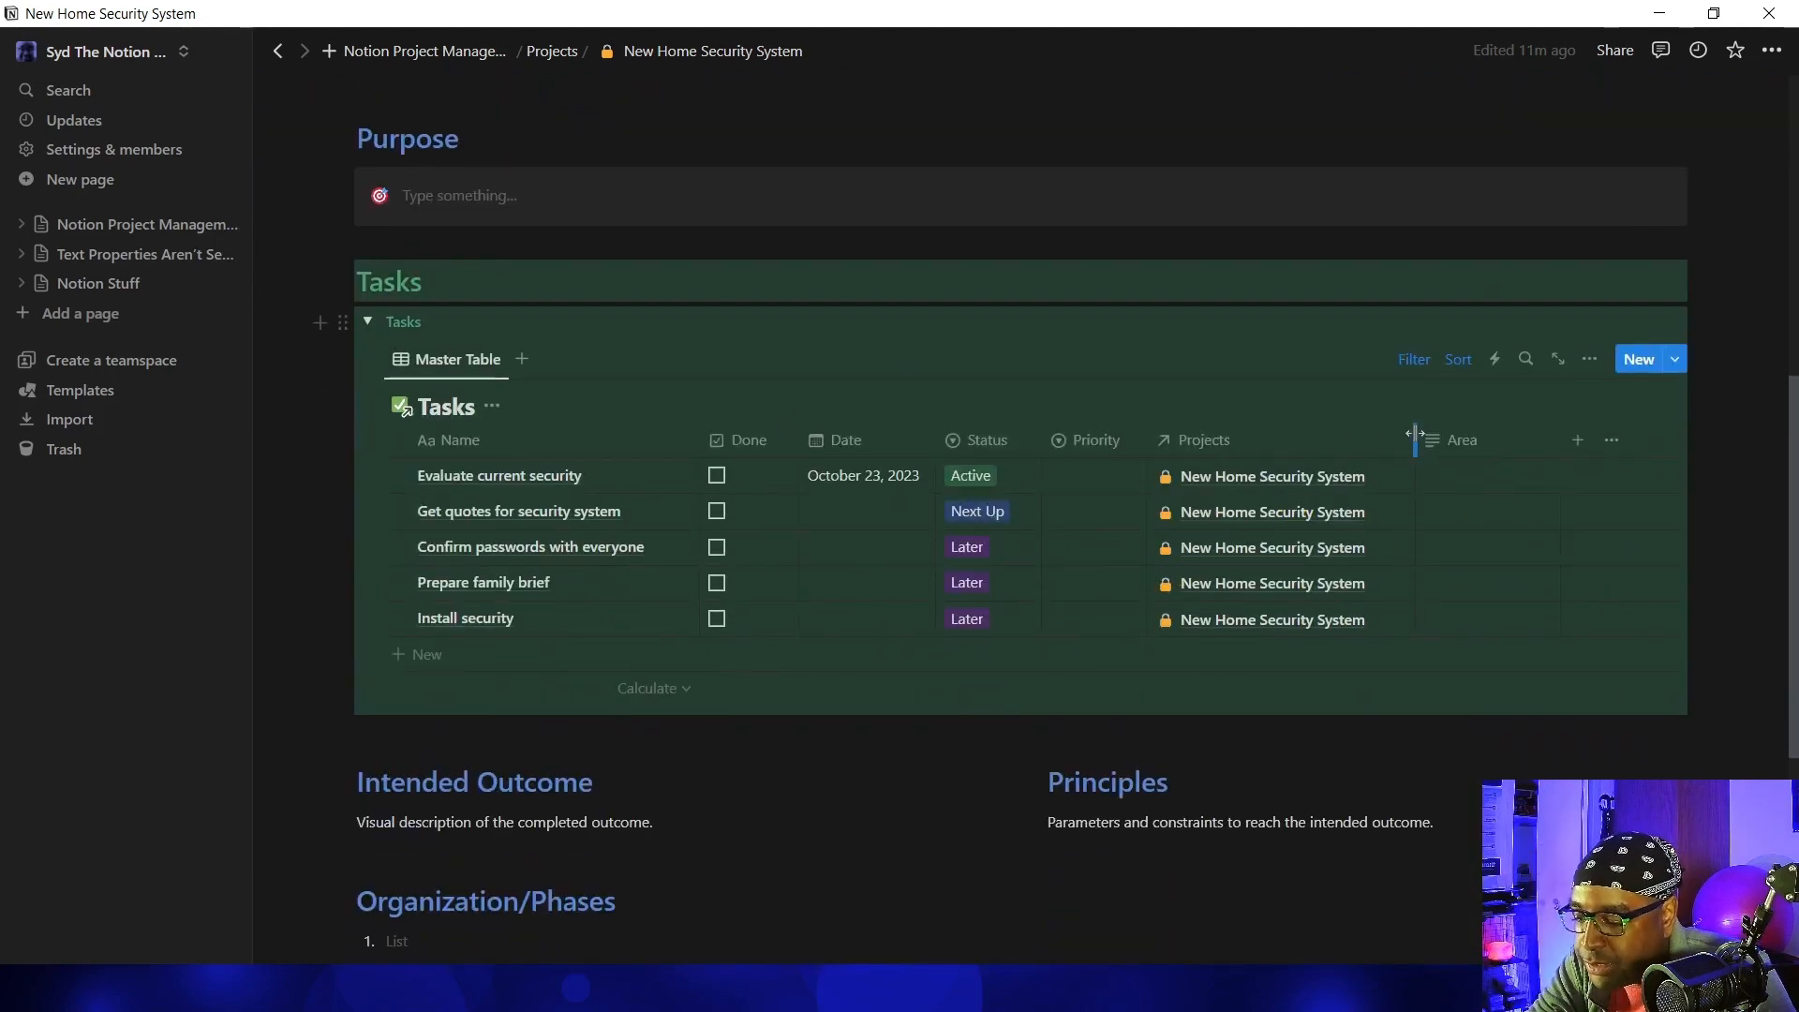
Adjust the width of the Projects column in the project's Tasks table to fit the project name
mouse_move(1414, 434)
left_mouse_down()
mouse_move(1358, 436)
mouse_move(1406, 432)
left_mouse_up()
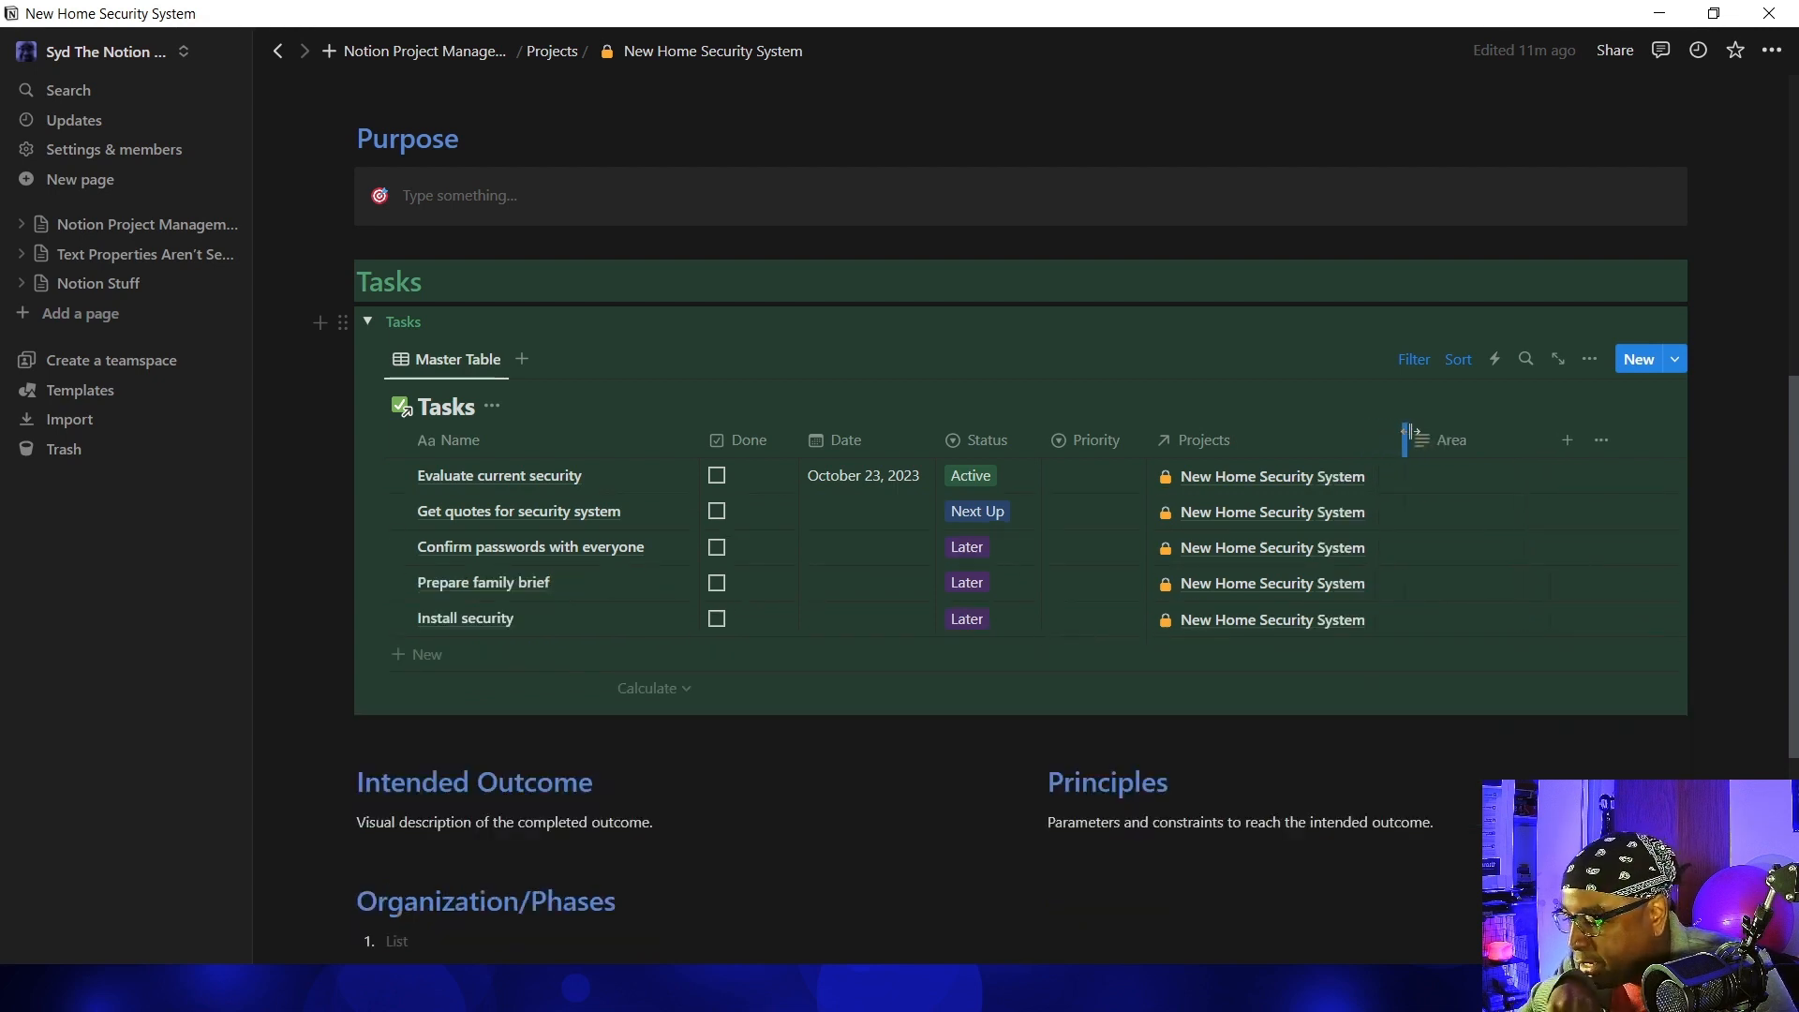
left_click(1456, 405)
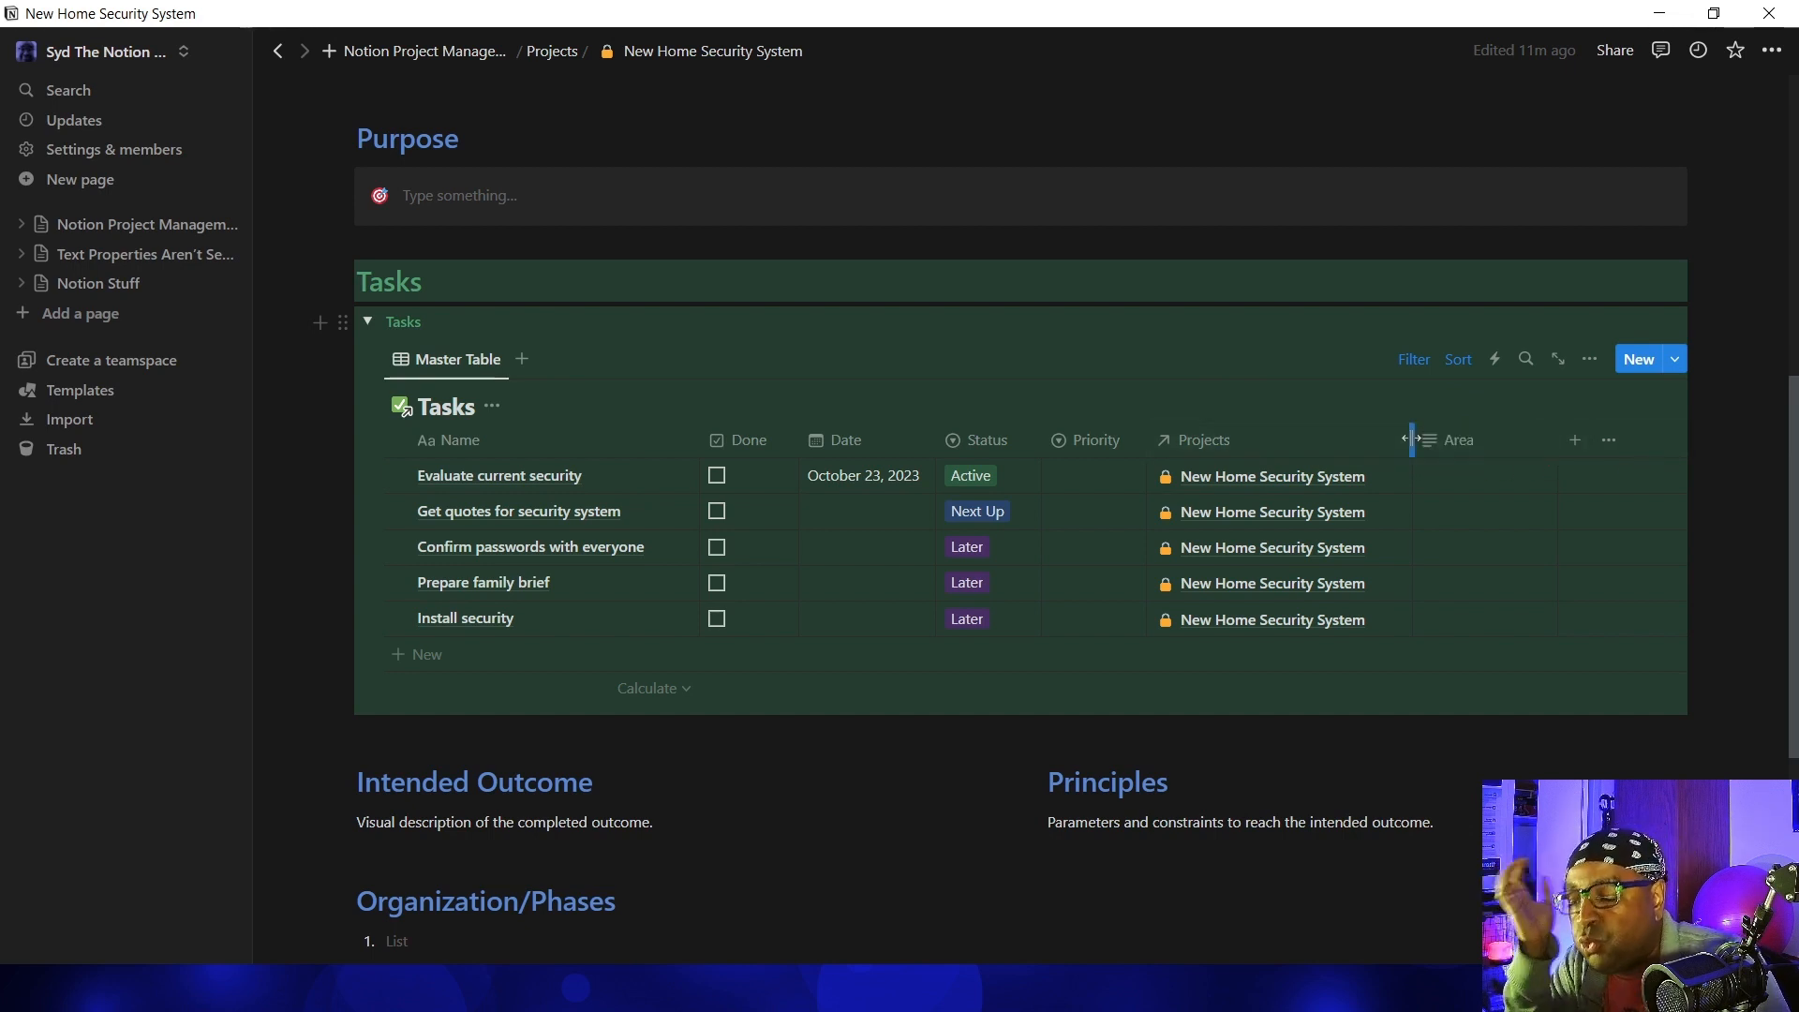
mouse_move(1448, 439)
left_mouse_down()
mouse_move(1478, 441)
mouse_move(1233, 443)
mouse_move(1452, 451)
left_mouse_up()
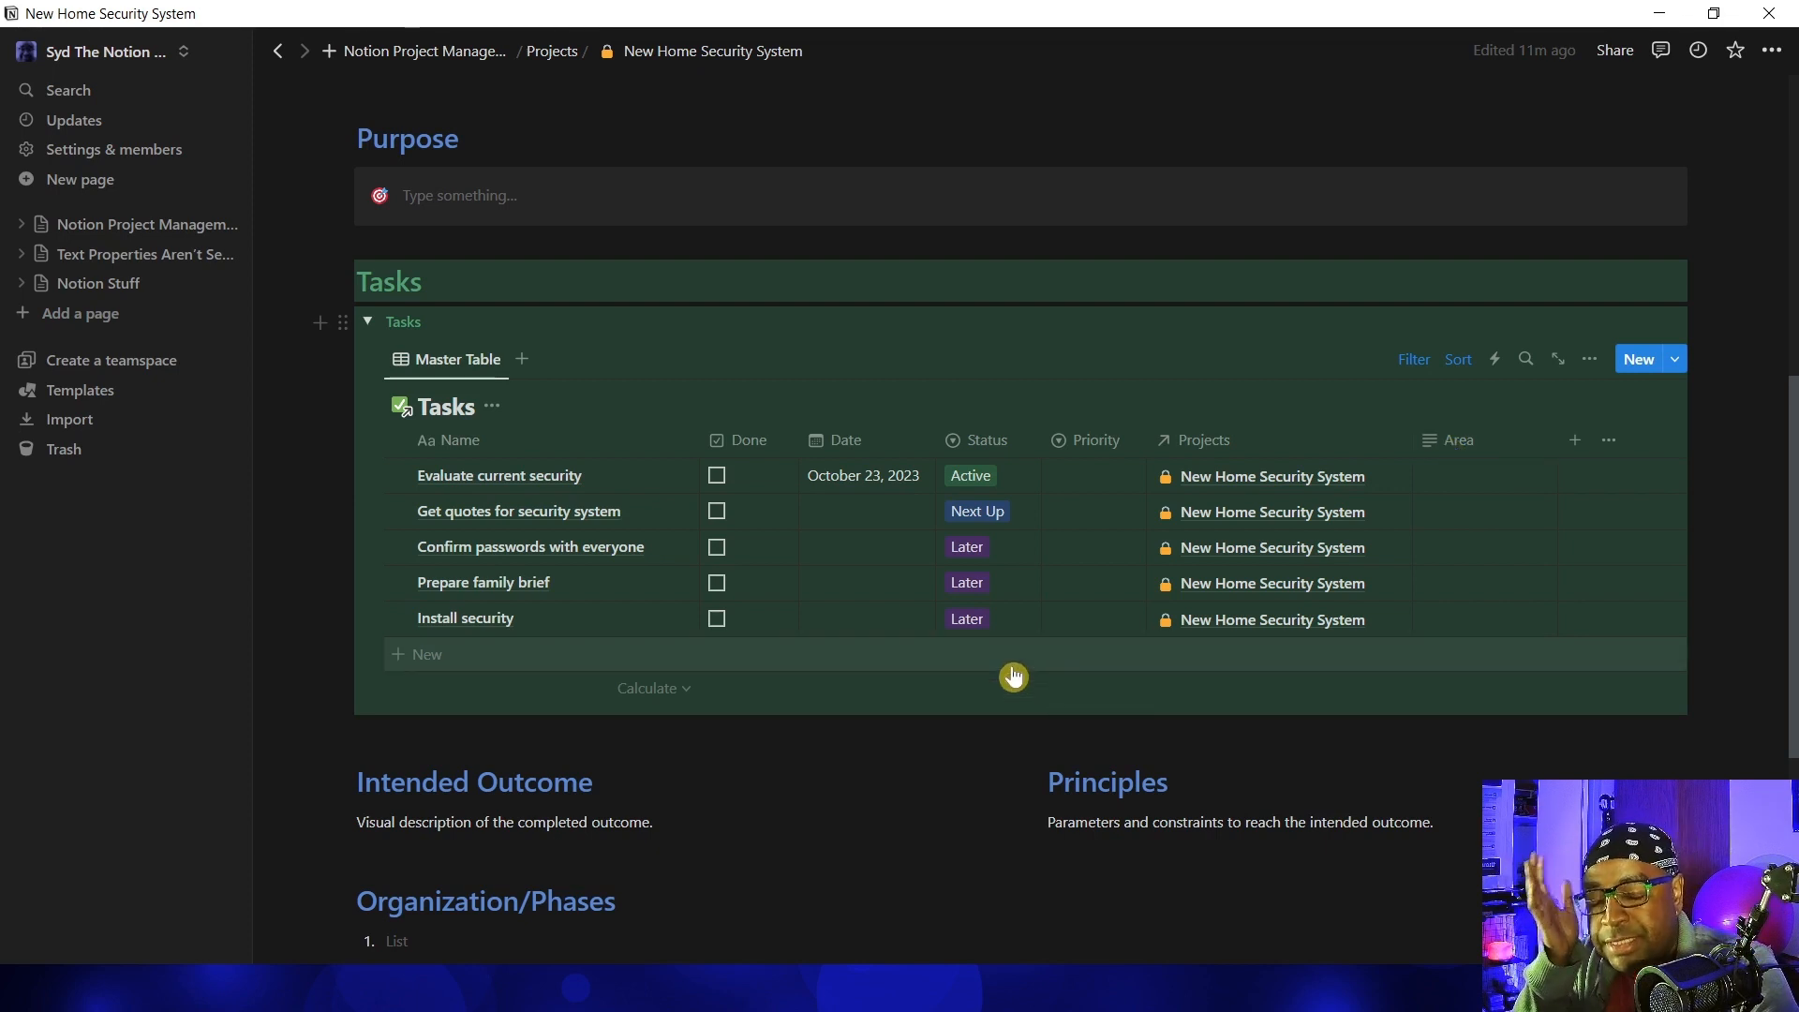
Rename the purple Later option of the Tasks Status property to Future
left_click(975, 585)
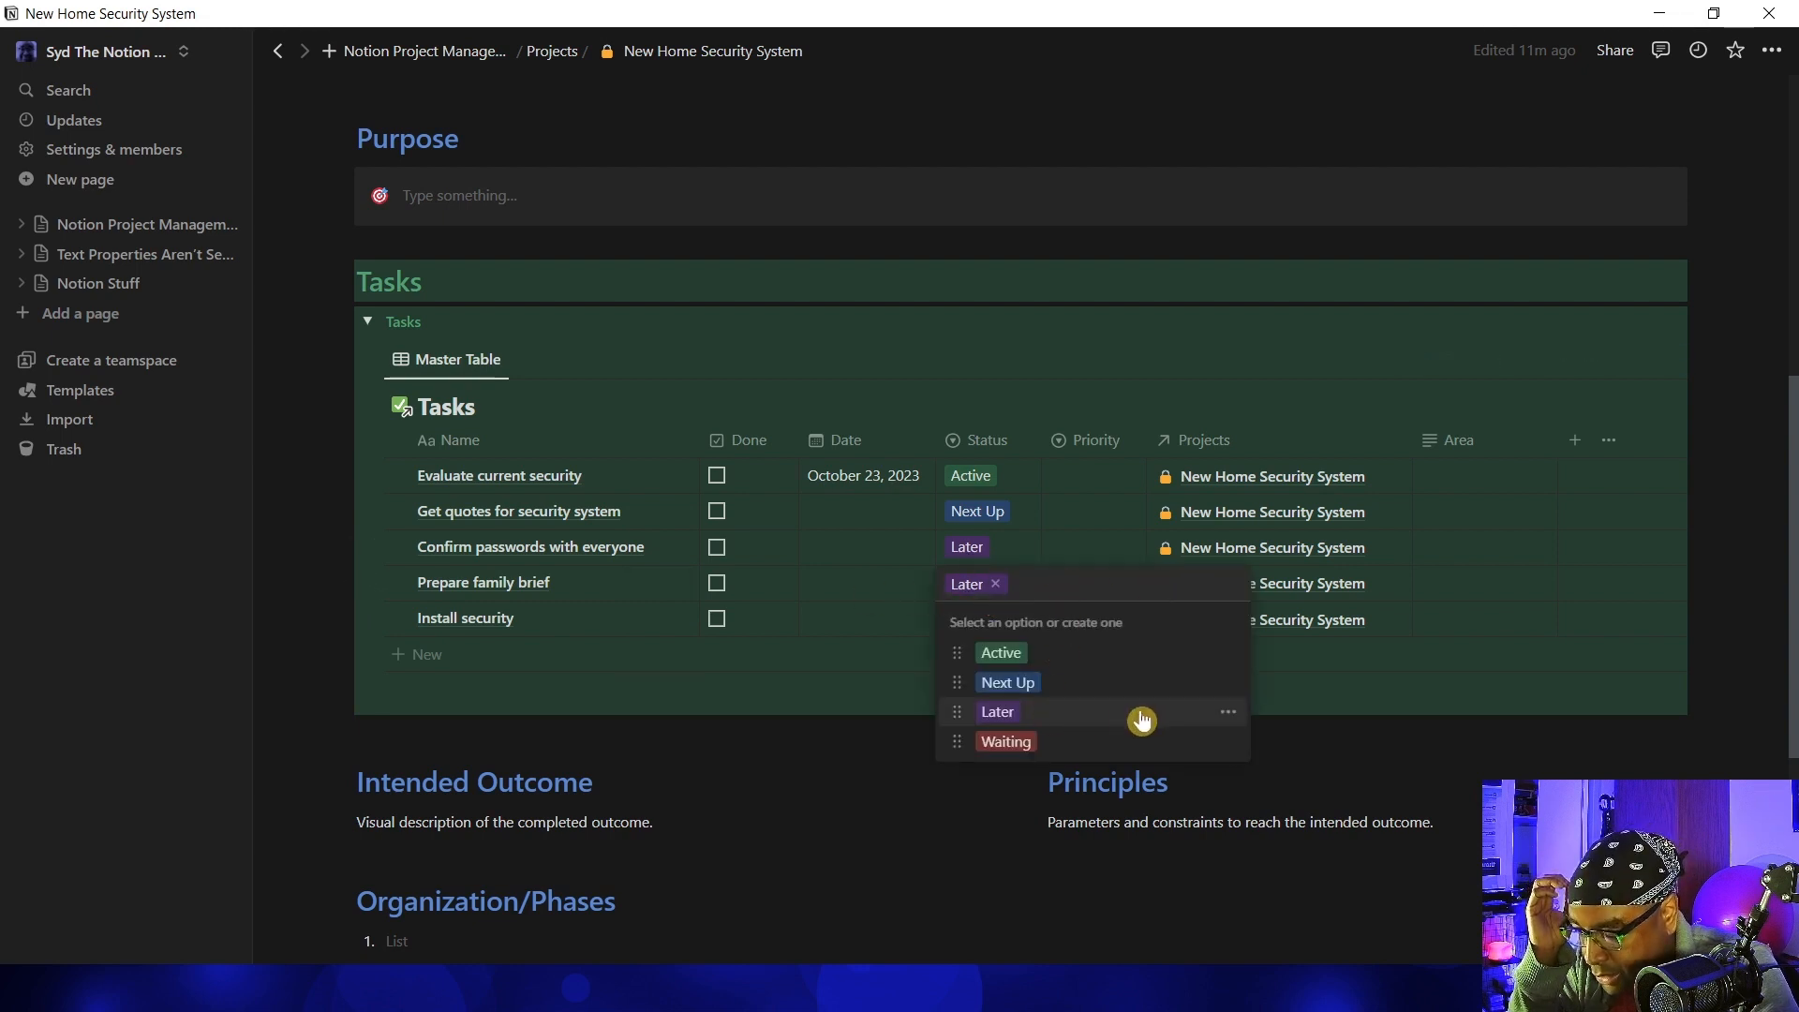
left_click(1229, 712)
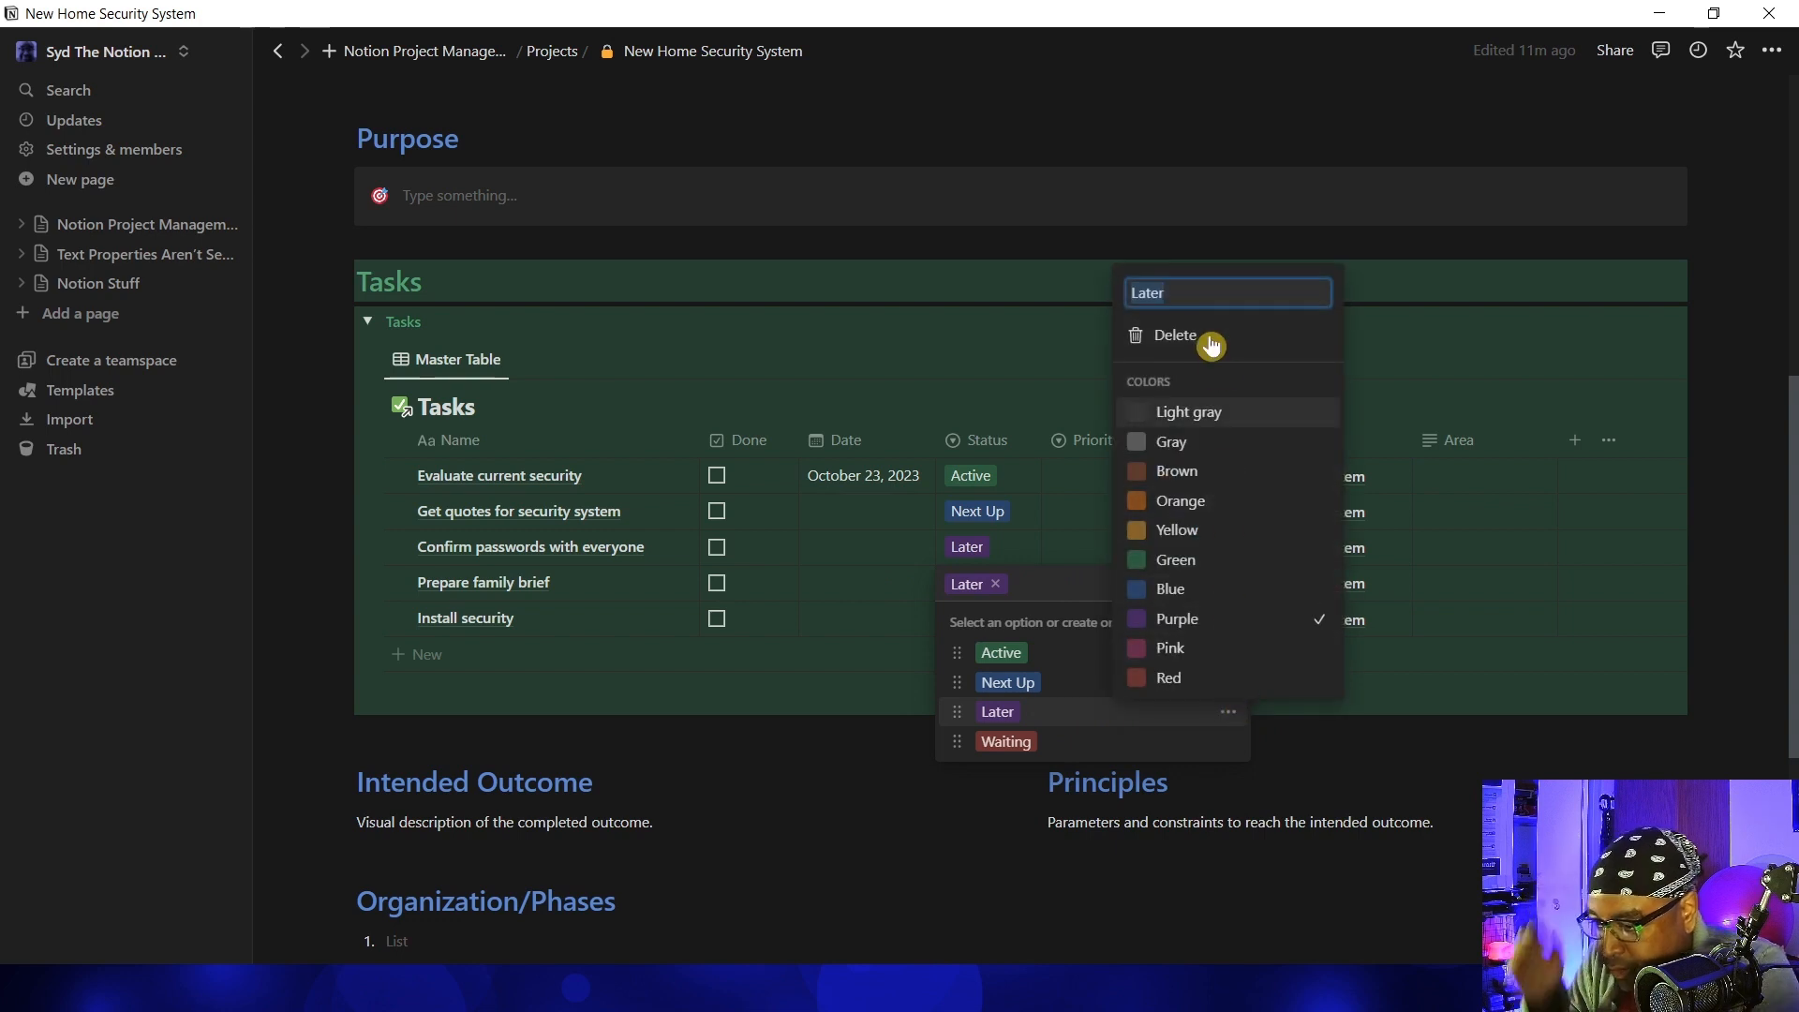
type("Future")
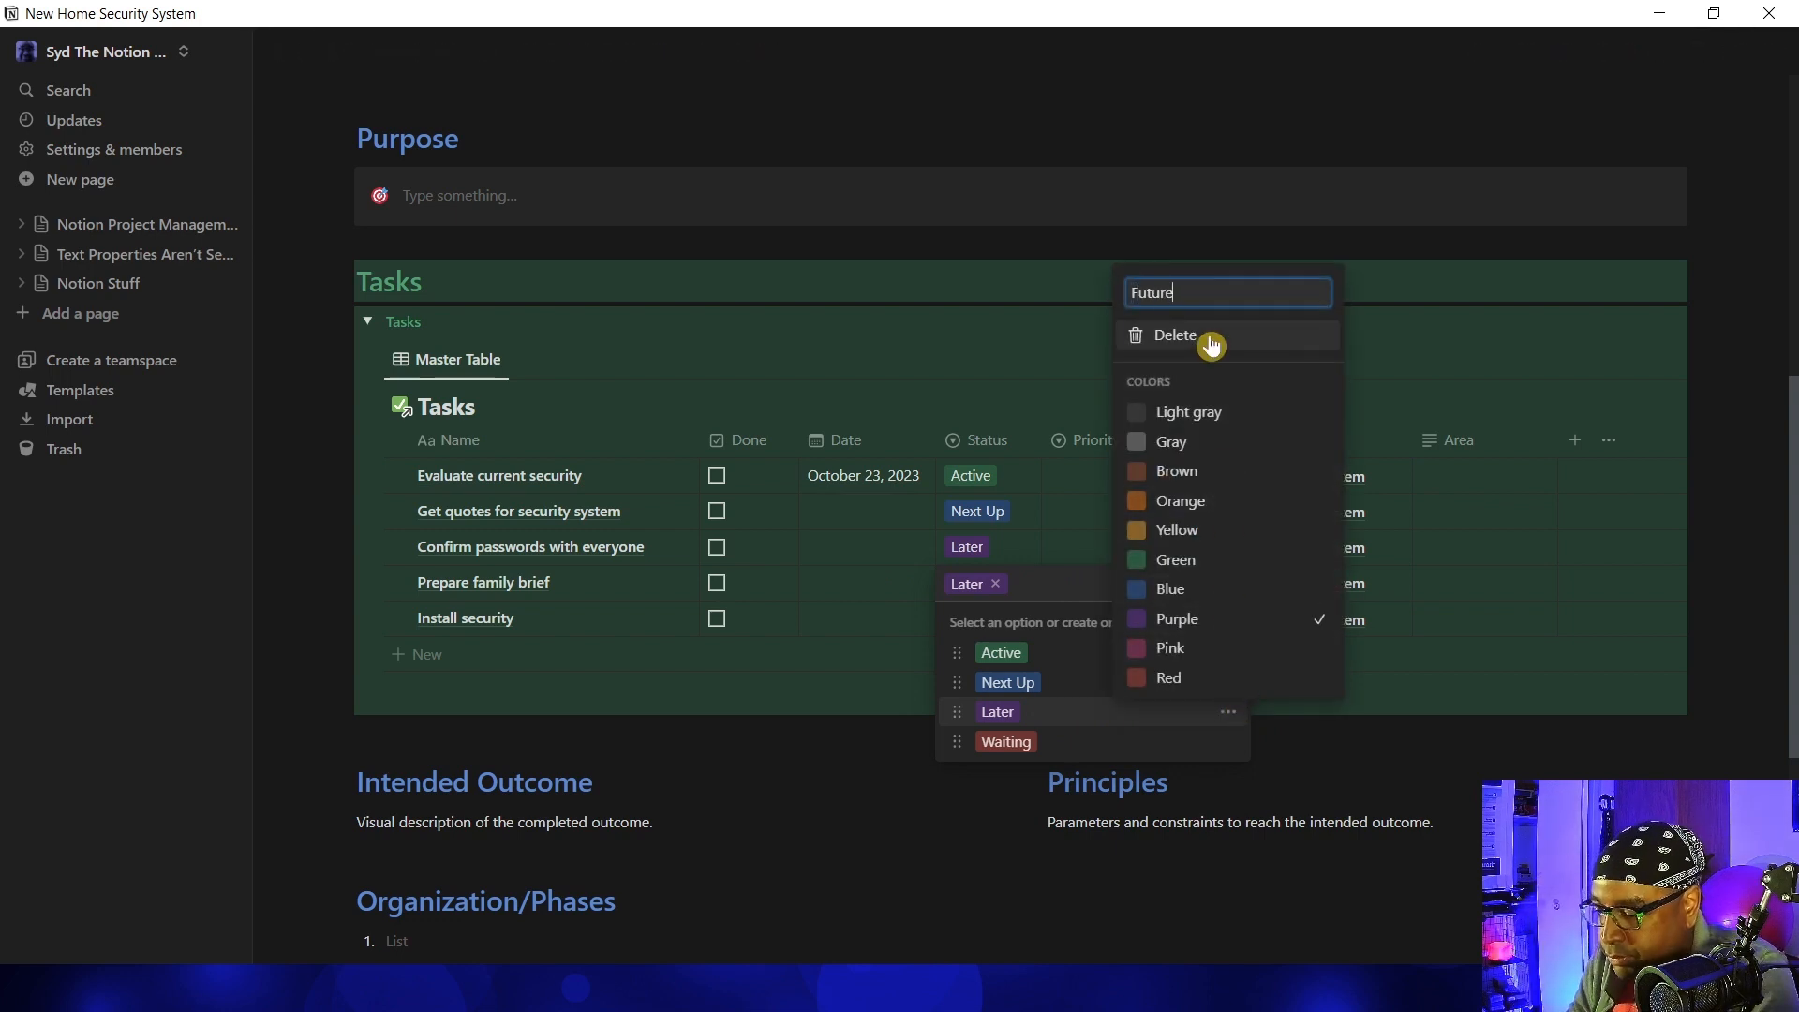
key("Escape")
key("Escape")
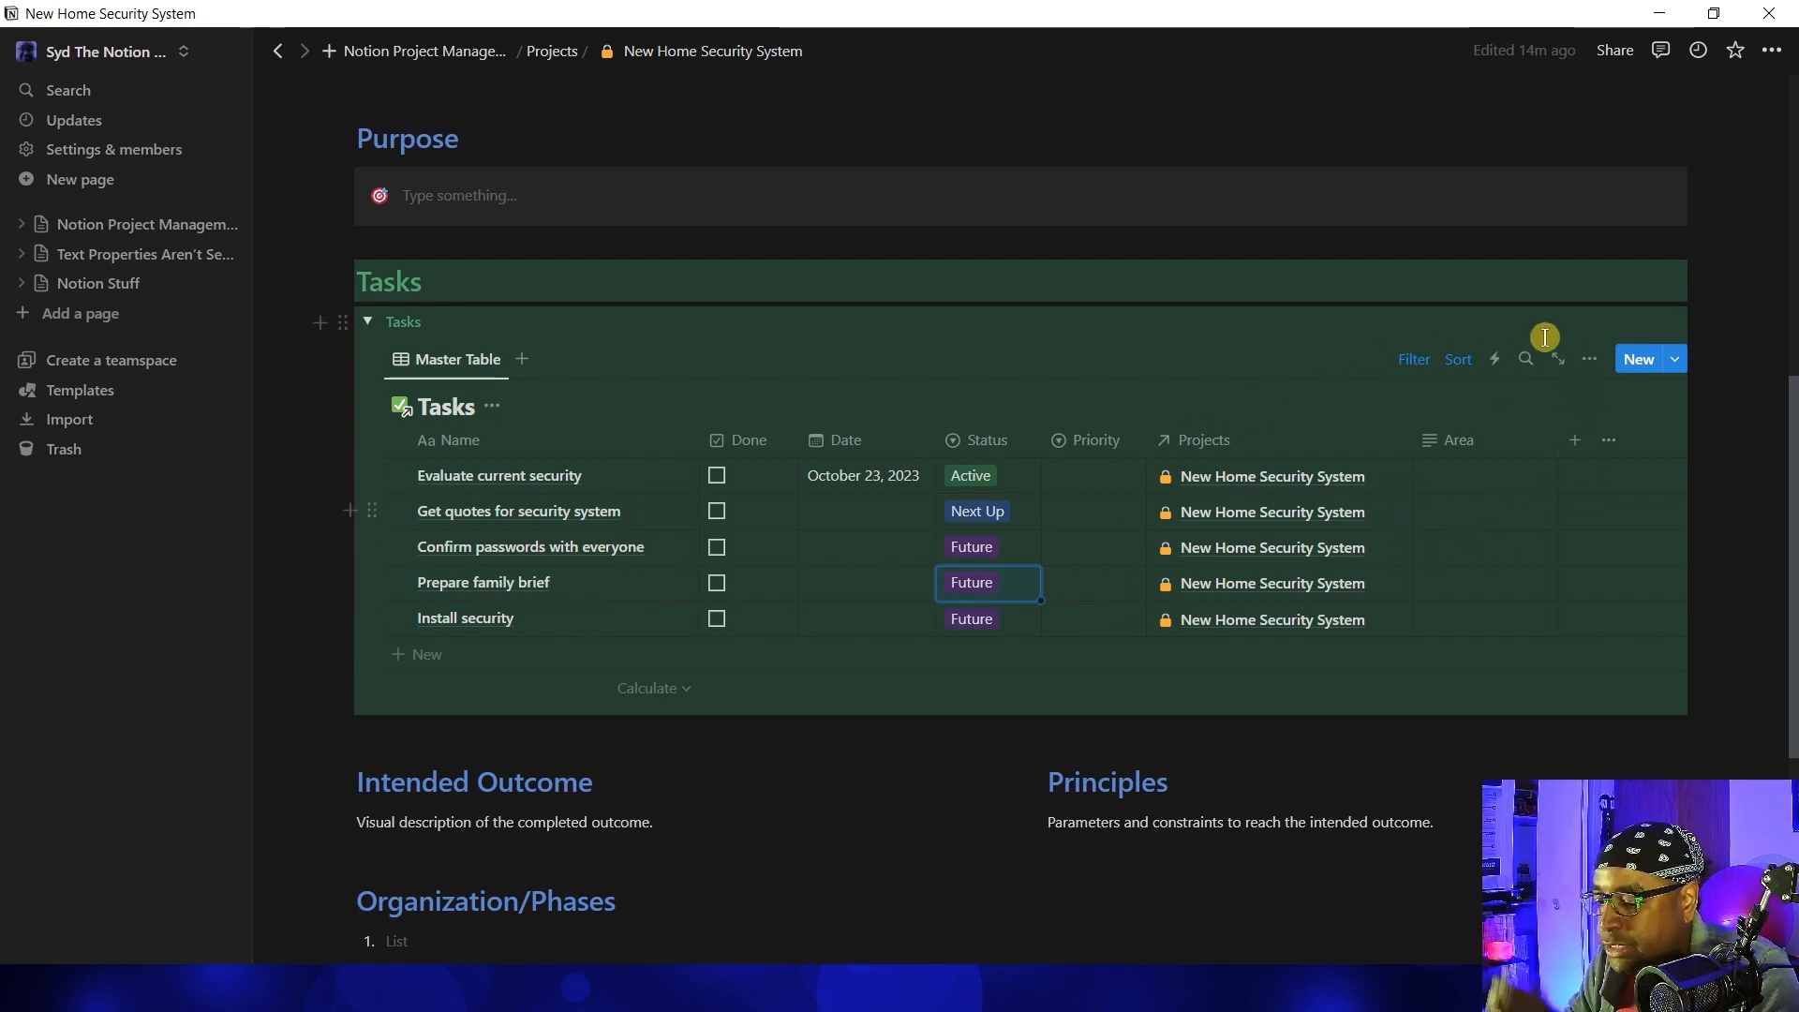
Add a task named Schedule family meeting to the project, set its Status to Future, and close the task page
left_click(1640, 364)
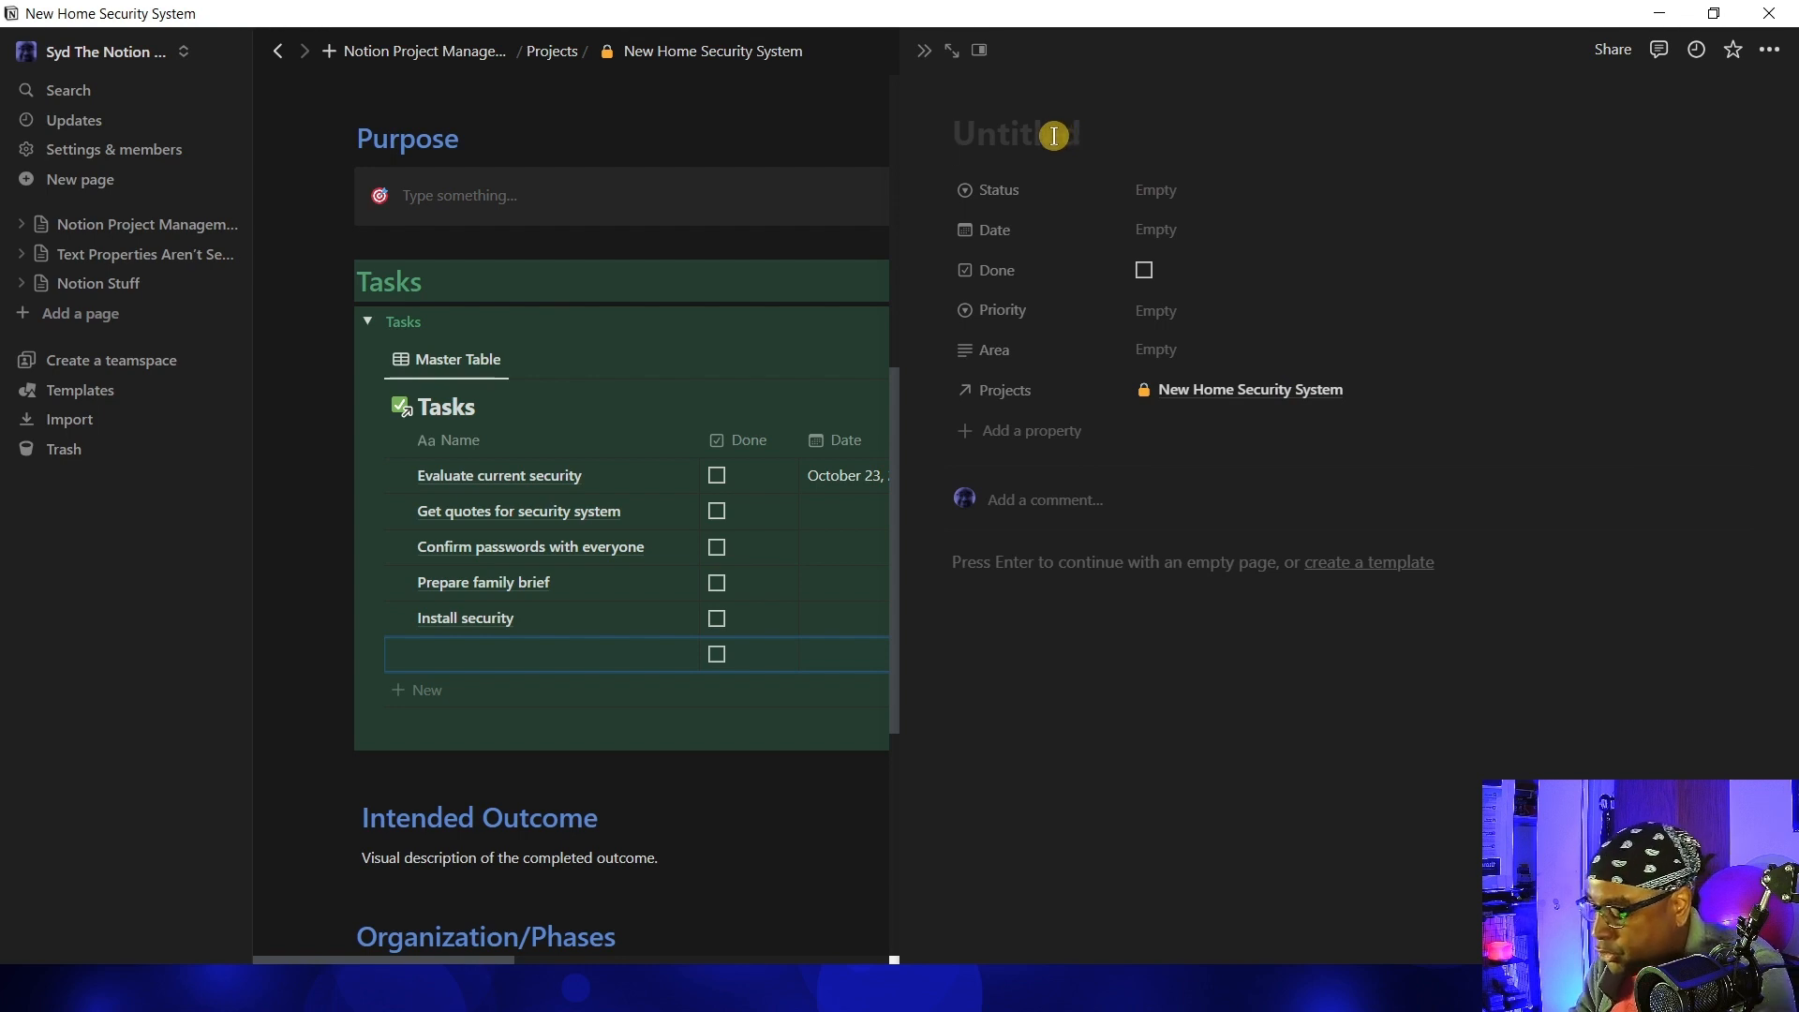
type("Schedul")
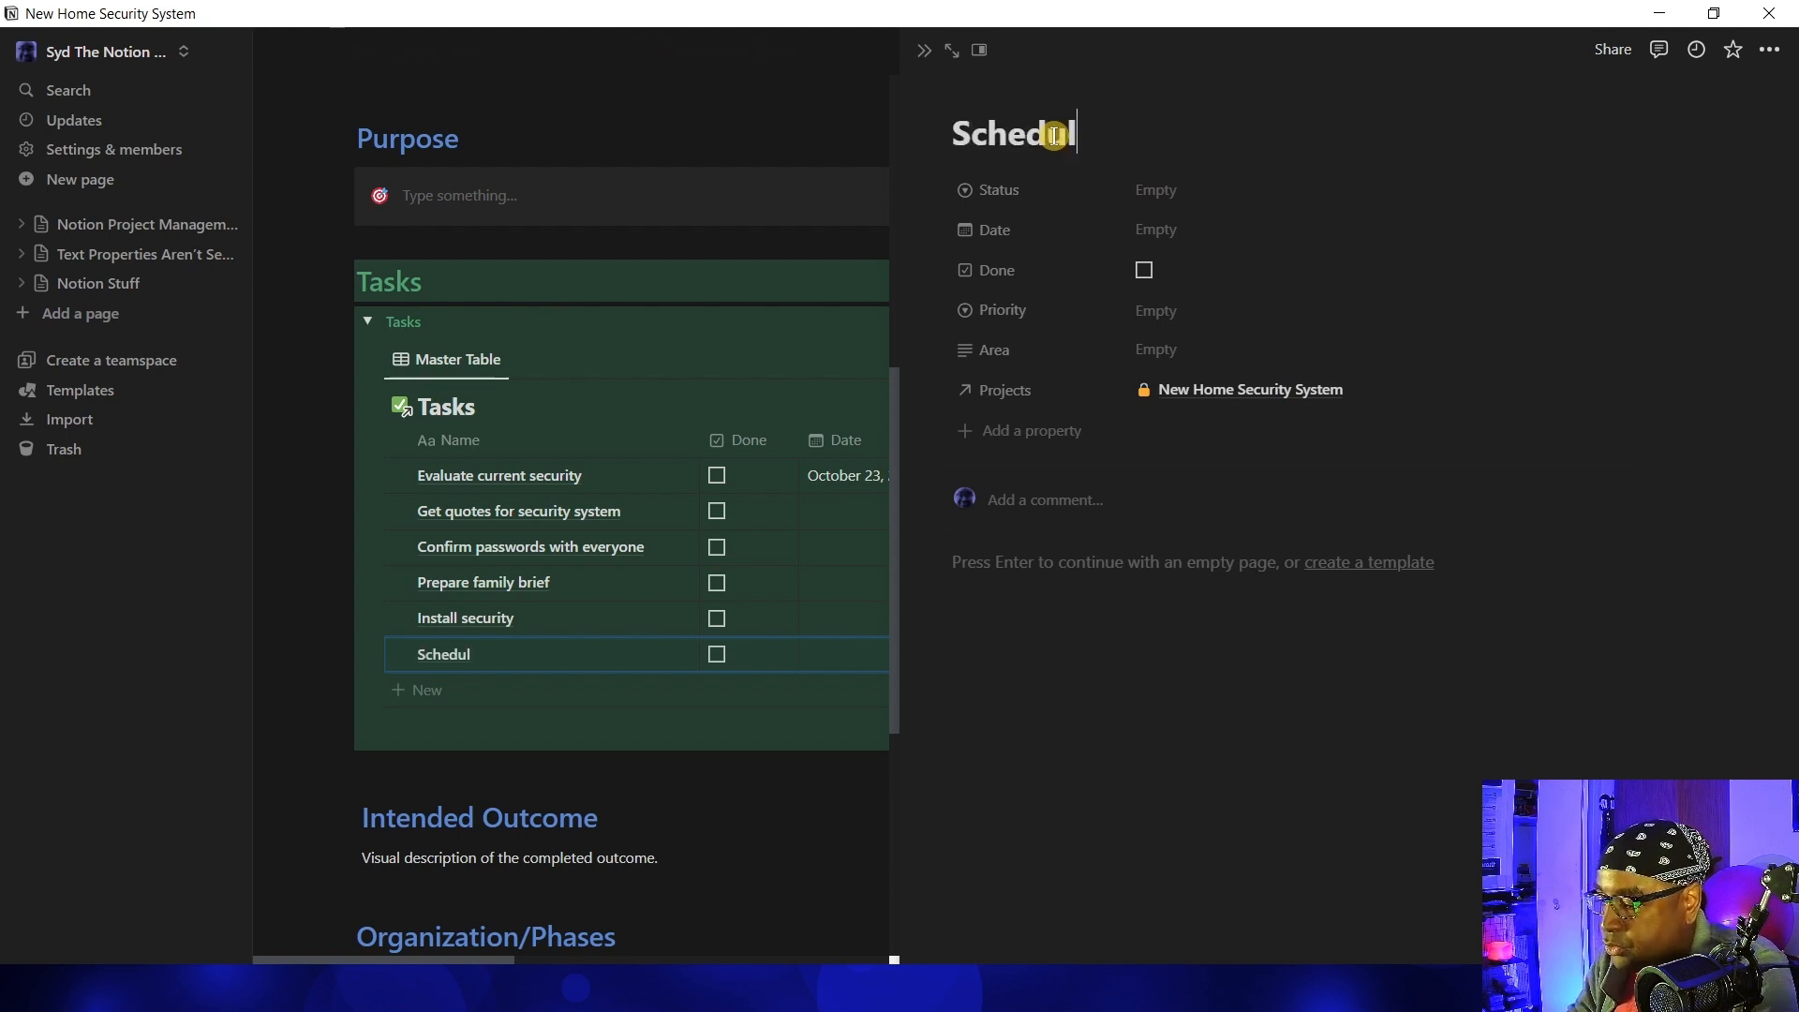
type("e family meeti")
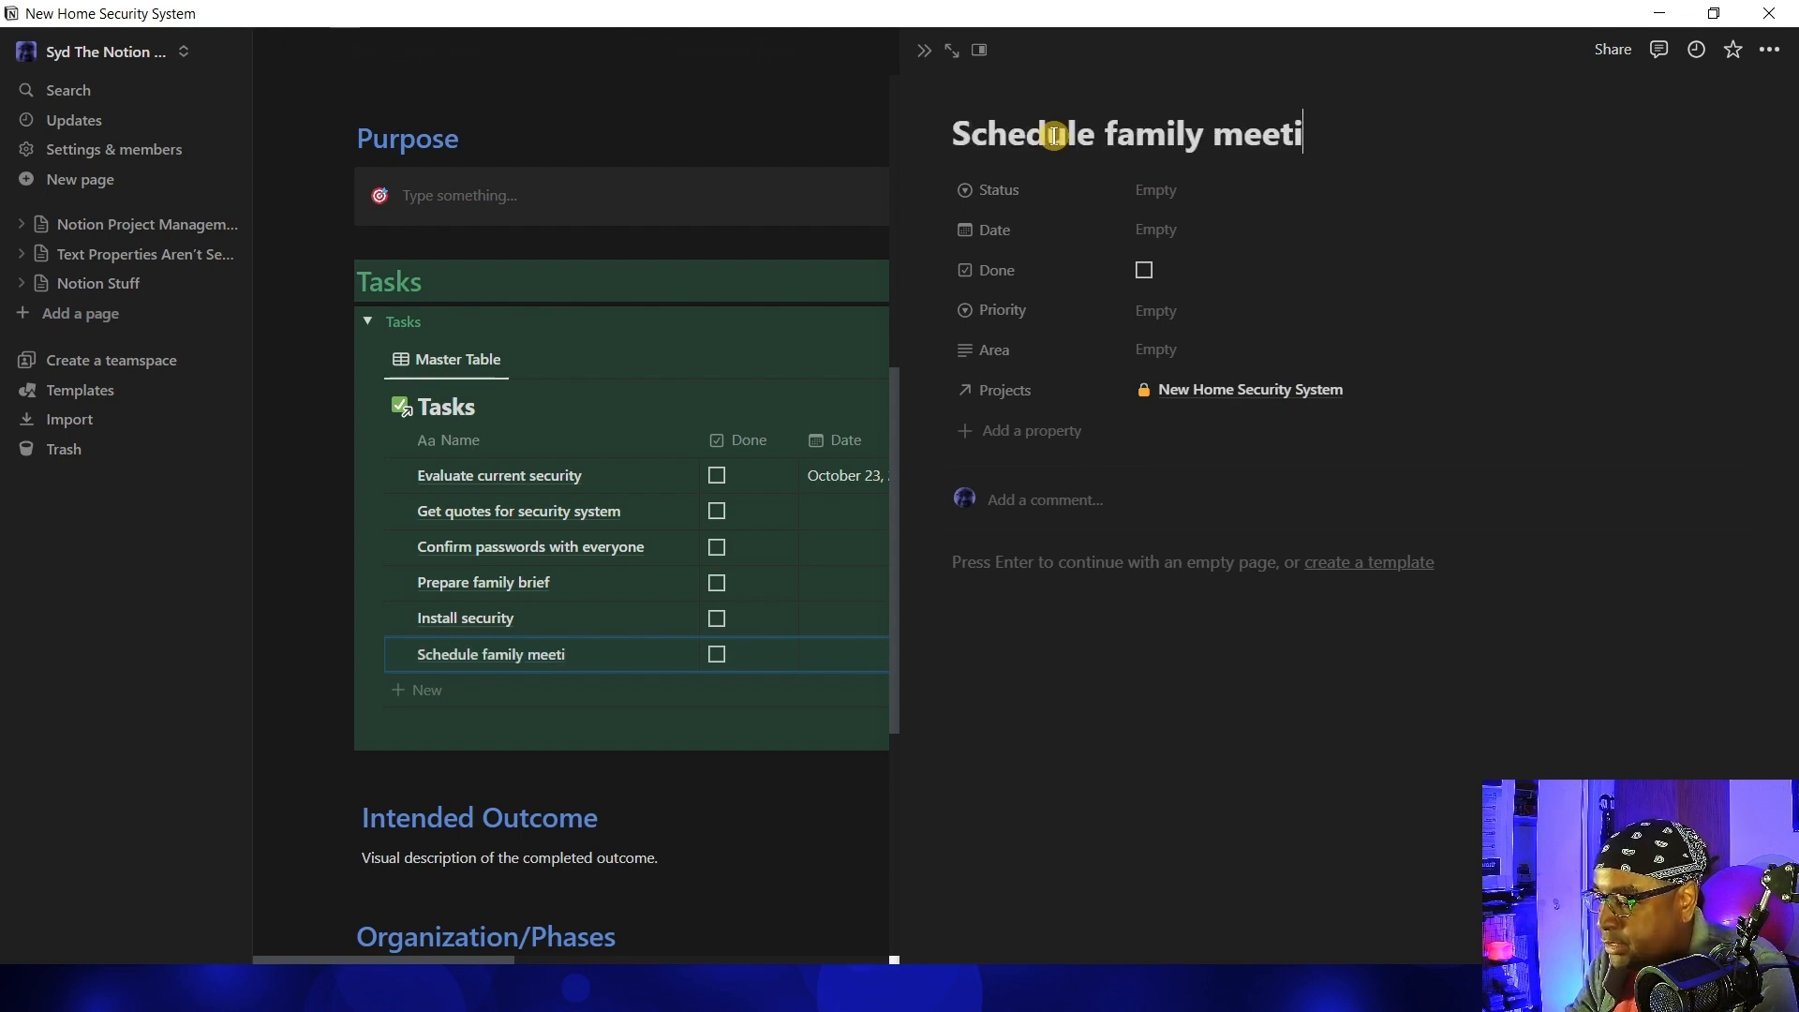
type("ng")
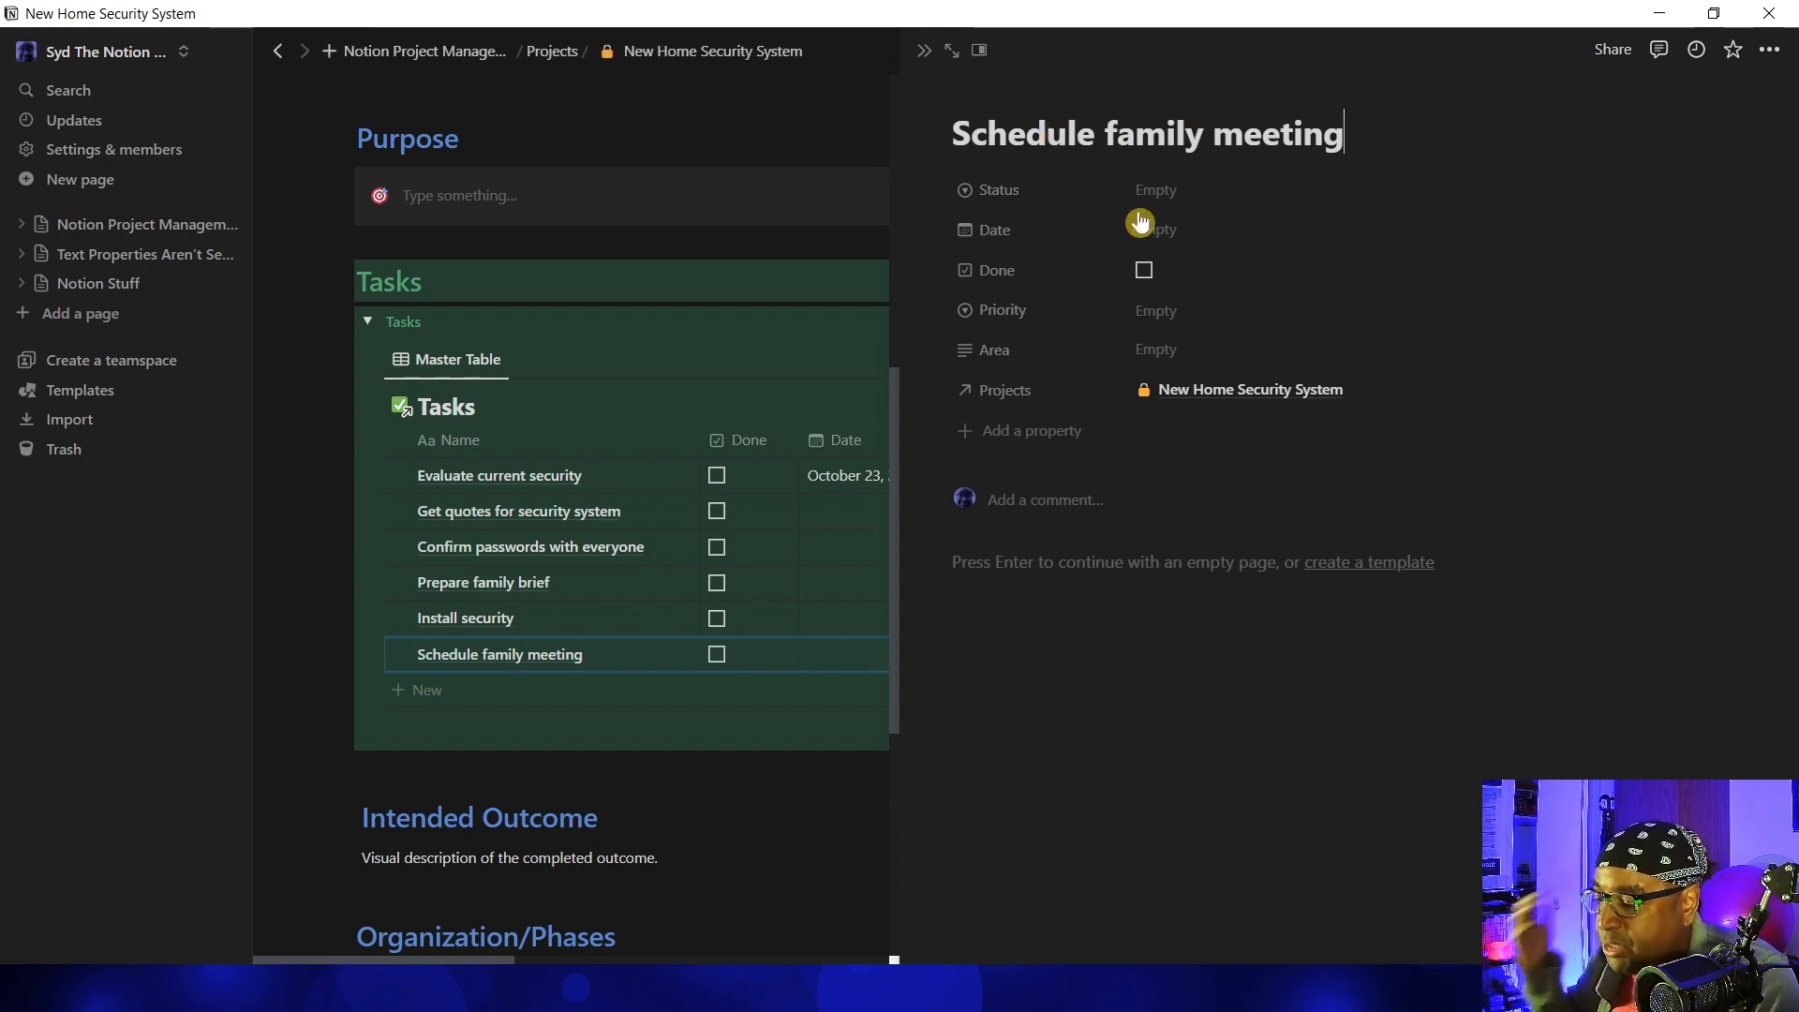
left_click(1158, 190)
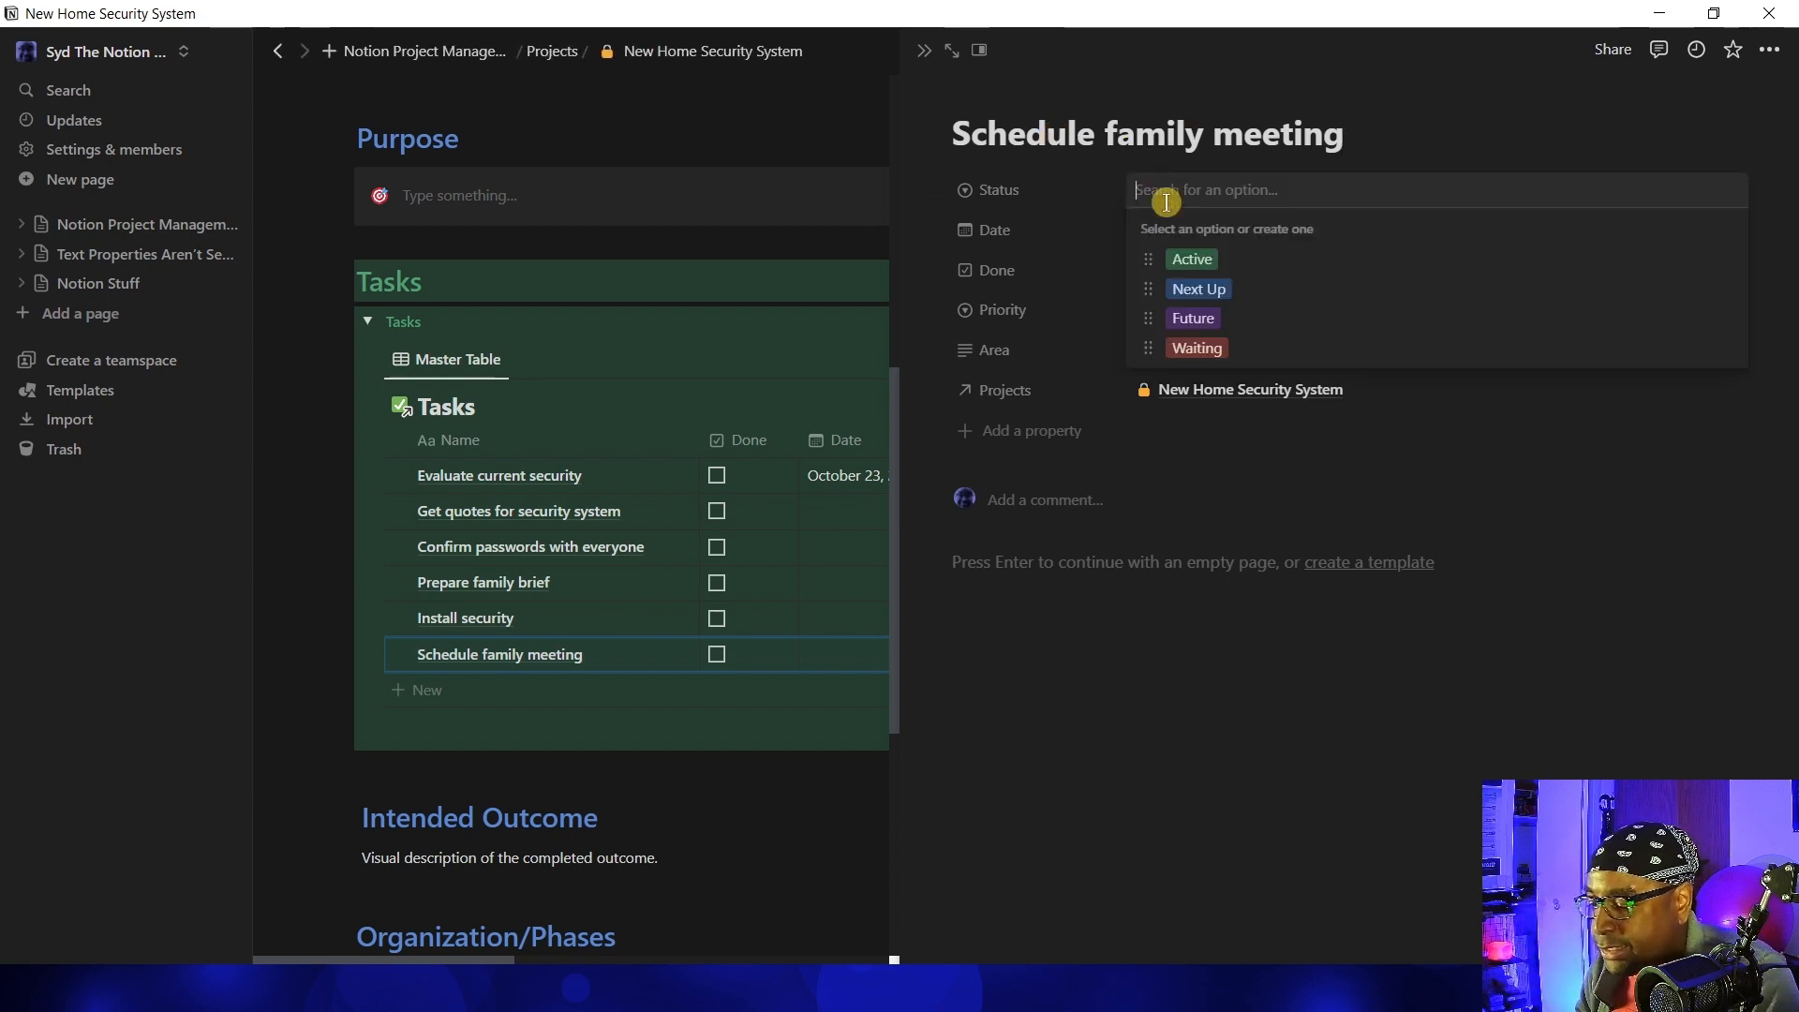
left_click(1196, 320)
left_click(929, 51)
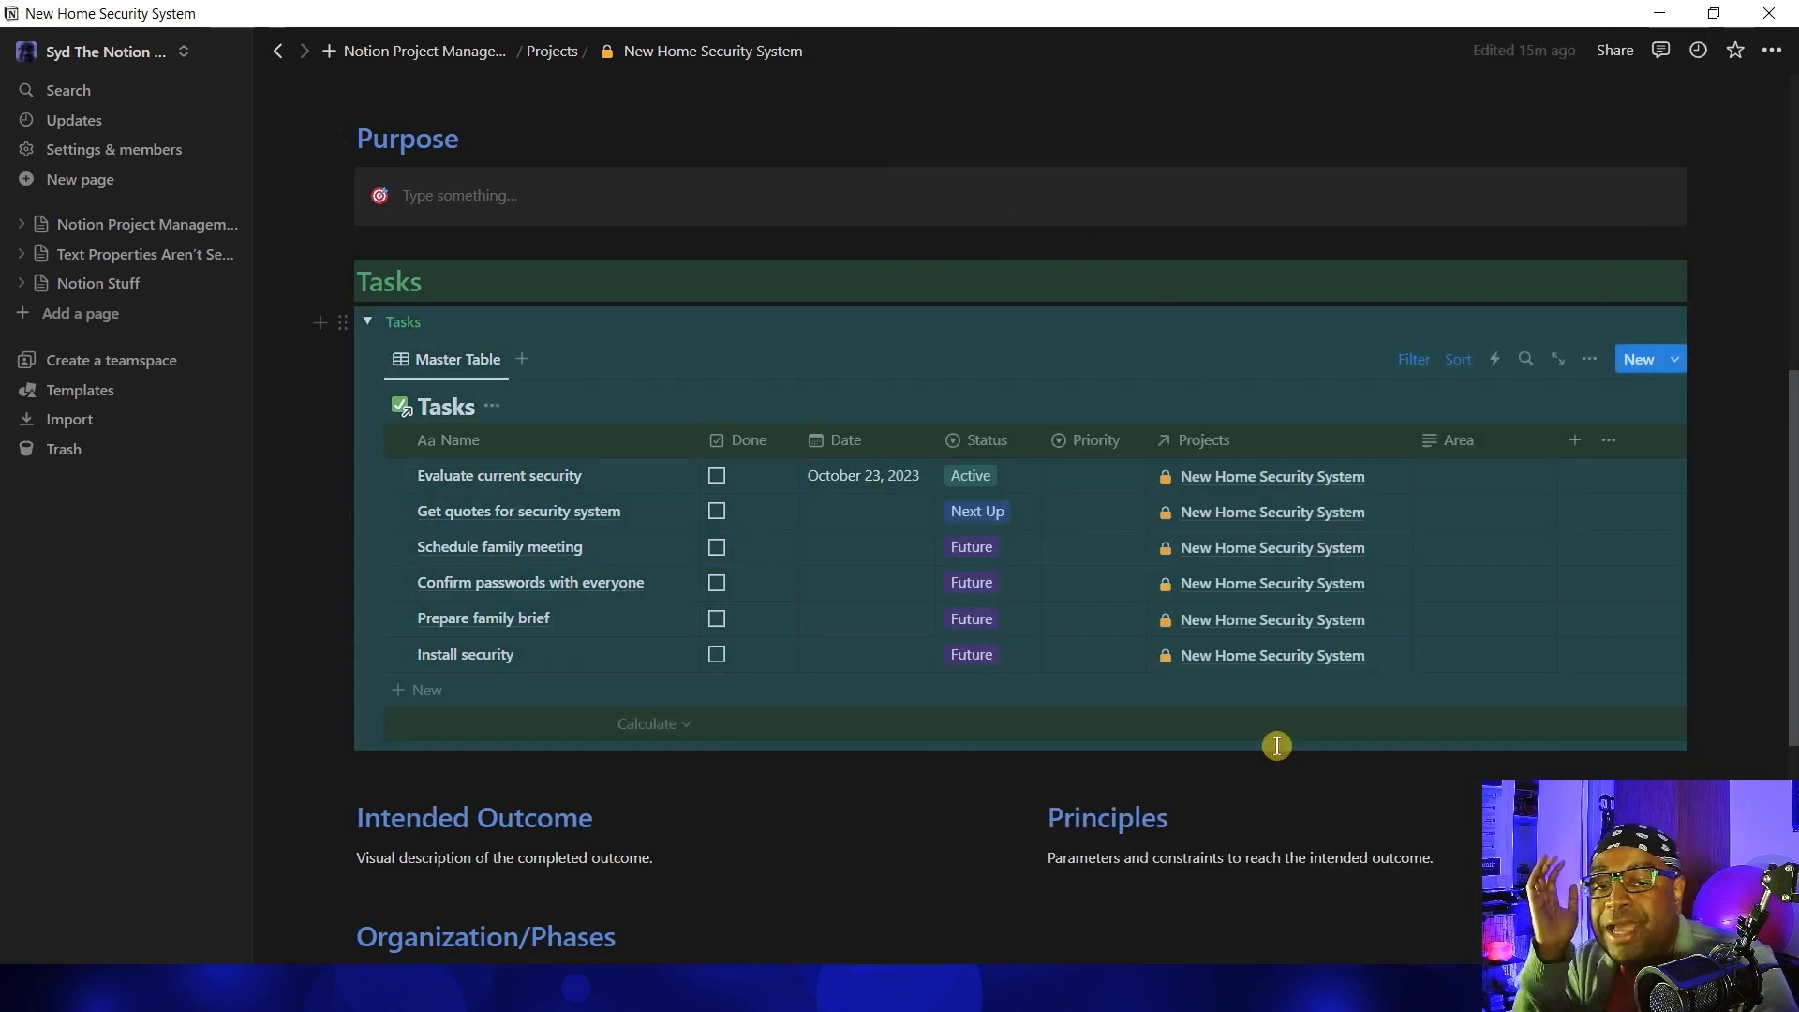
scroll(1250, 747, "up", 5)
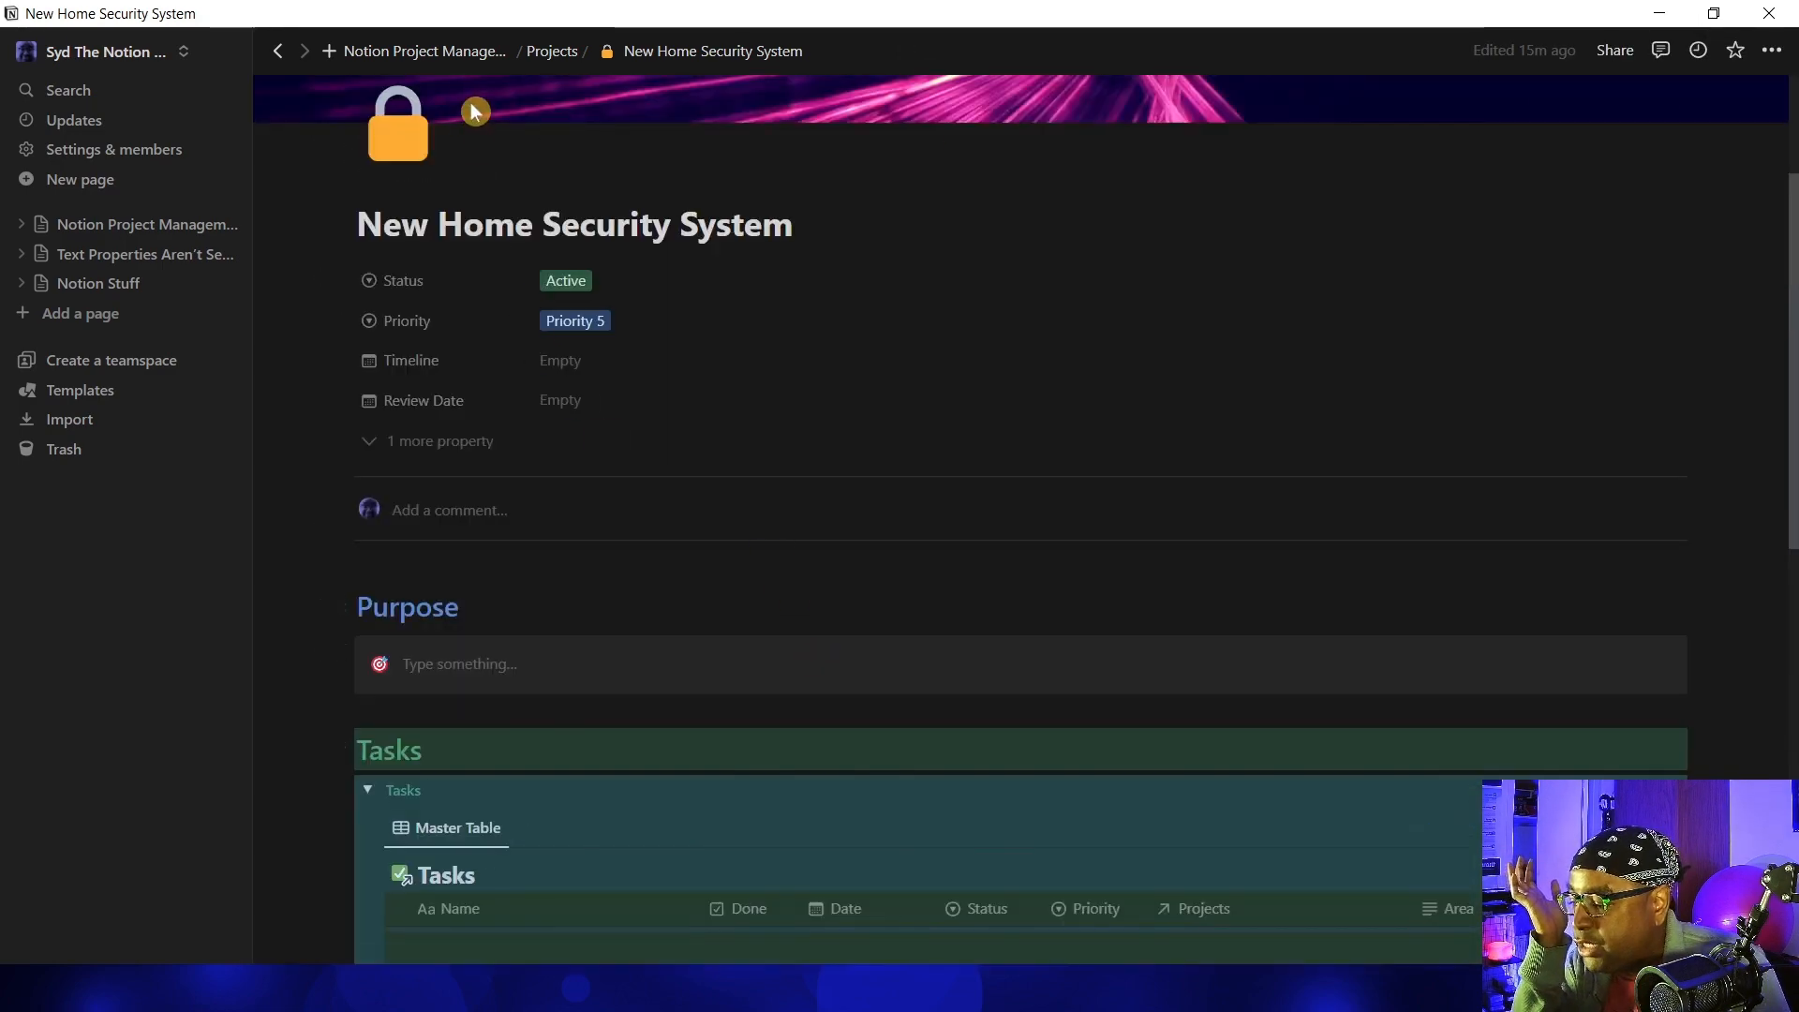
left_click(552, 50)
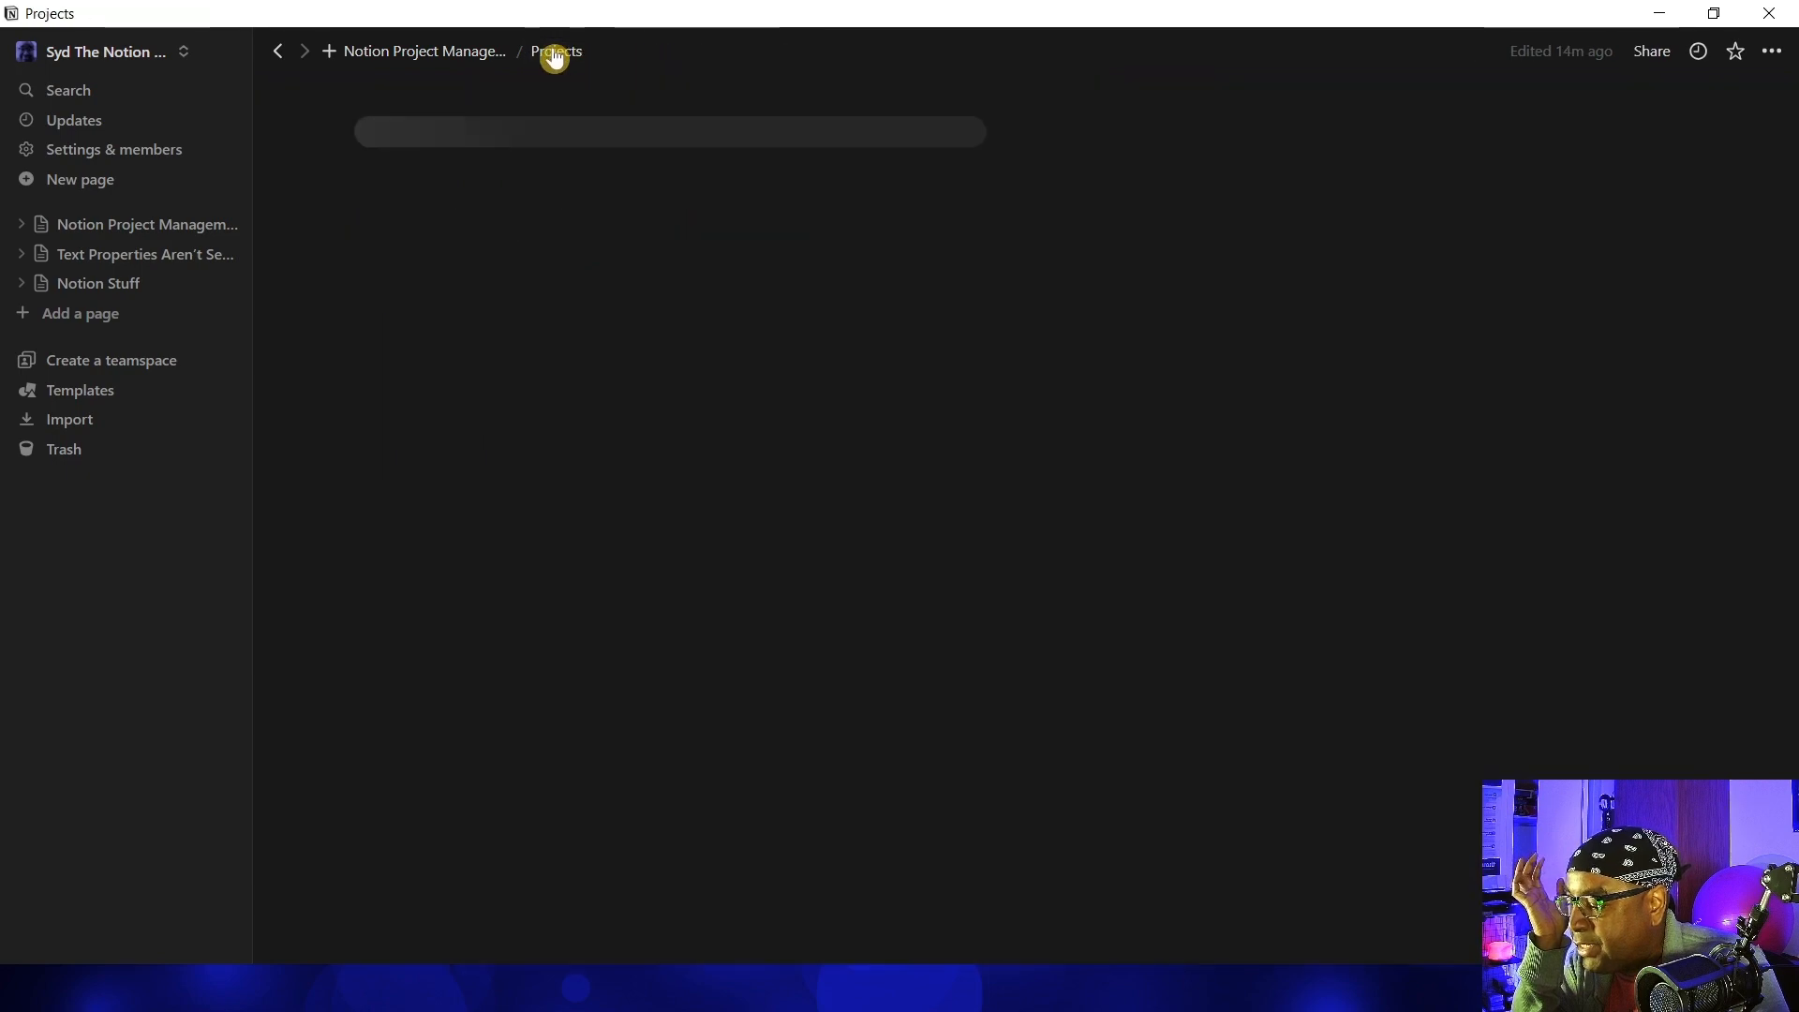
left_click(365, 368)
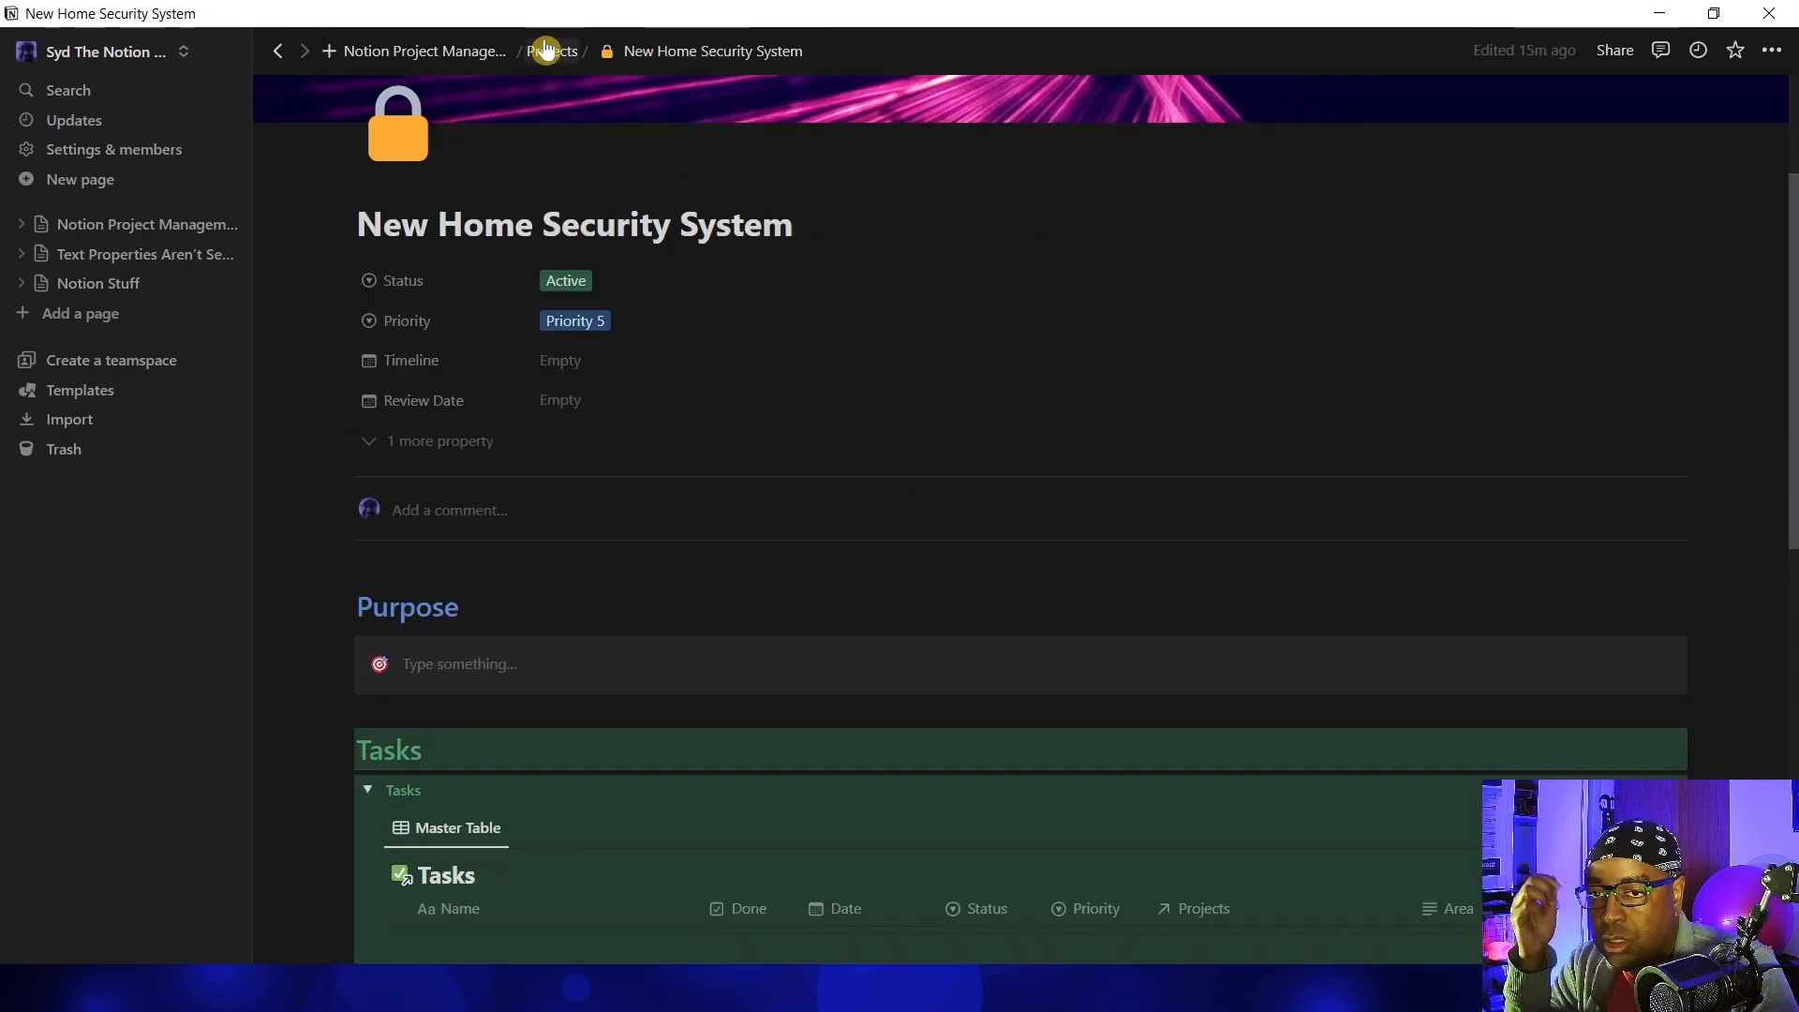
scroll(787, 426, "down", 8)
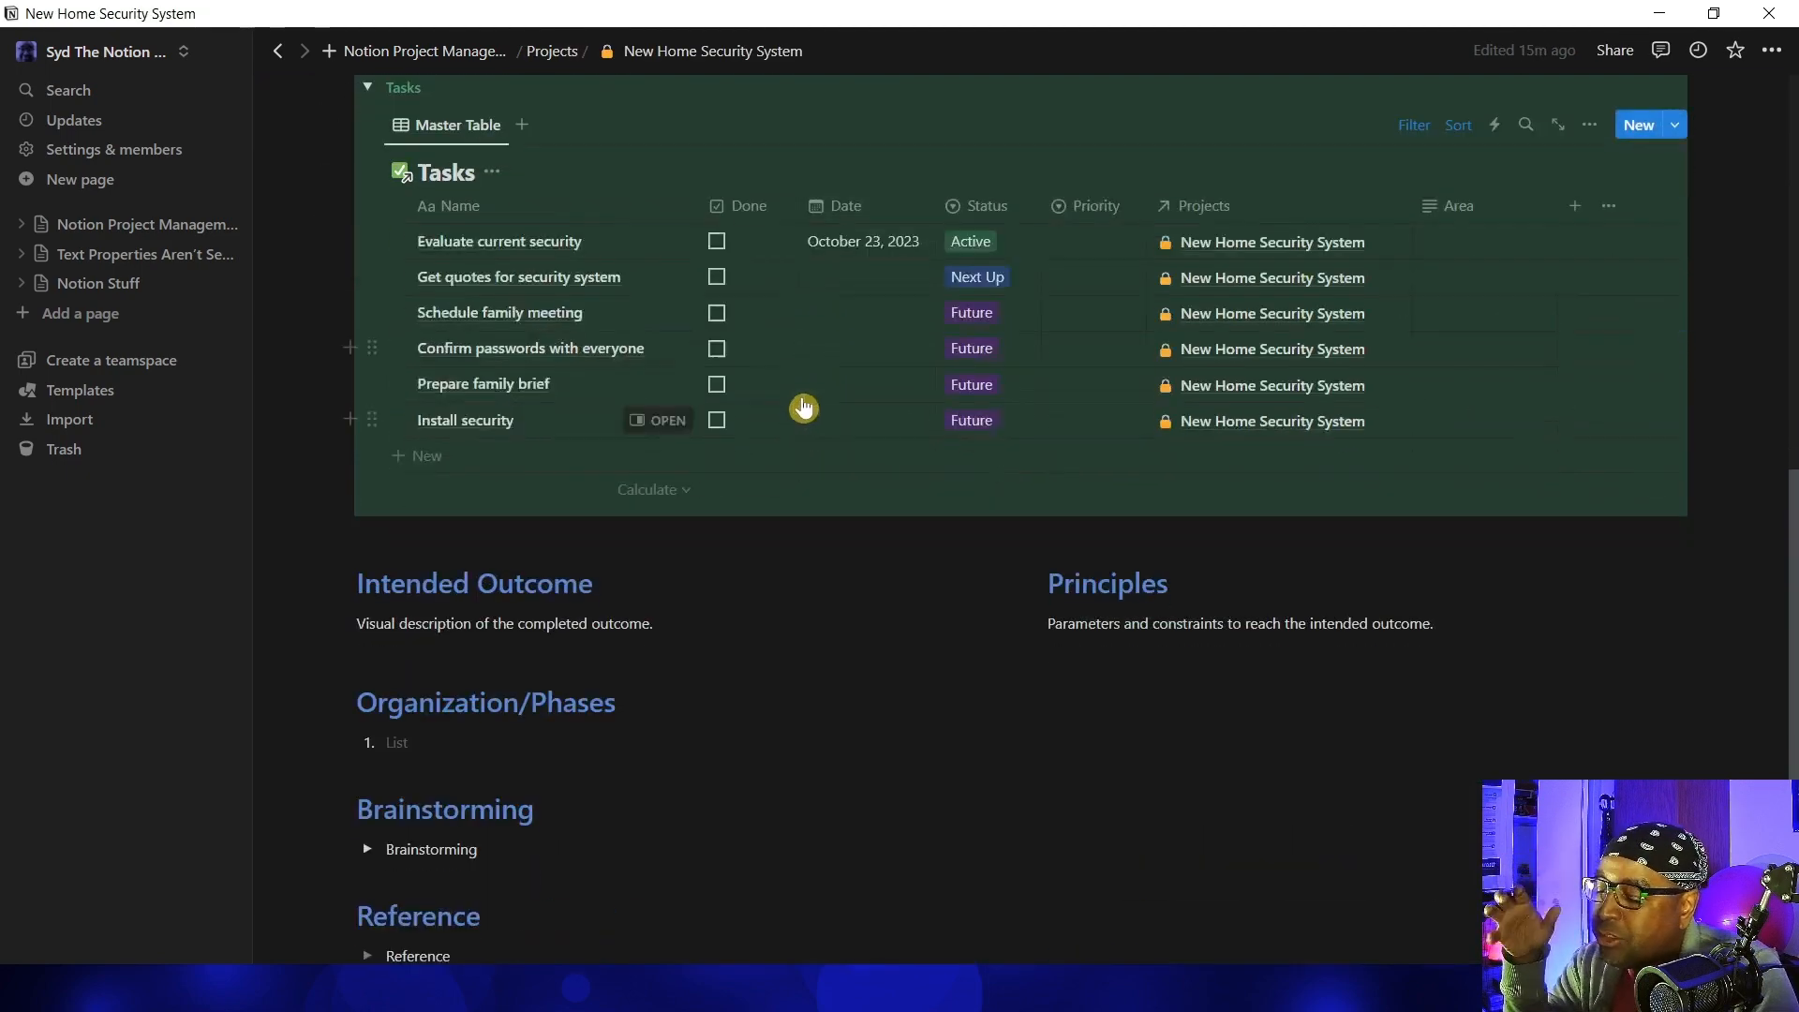
scroll(798, 403, "up", 5)
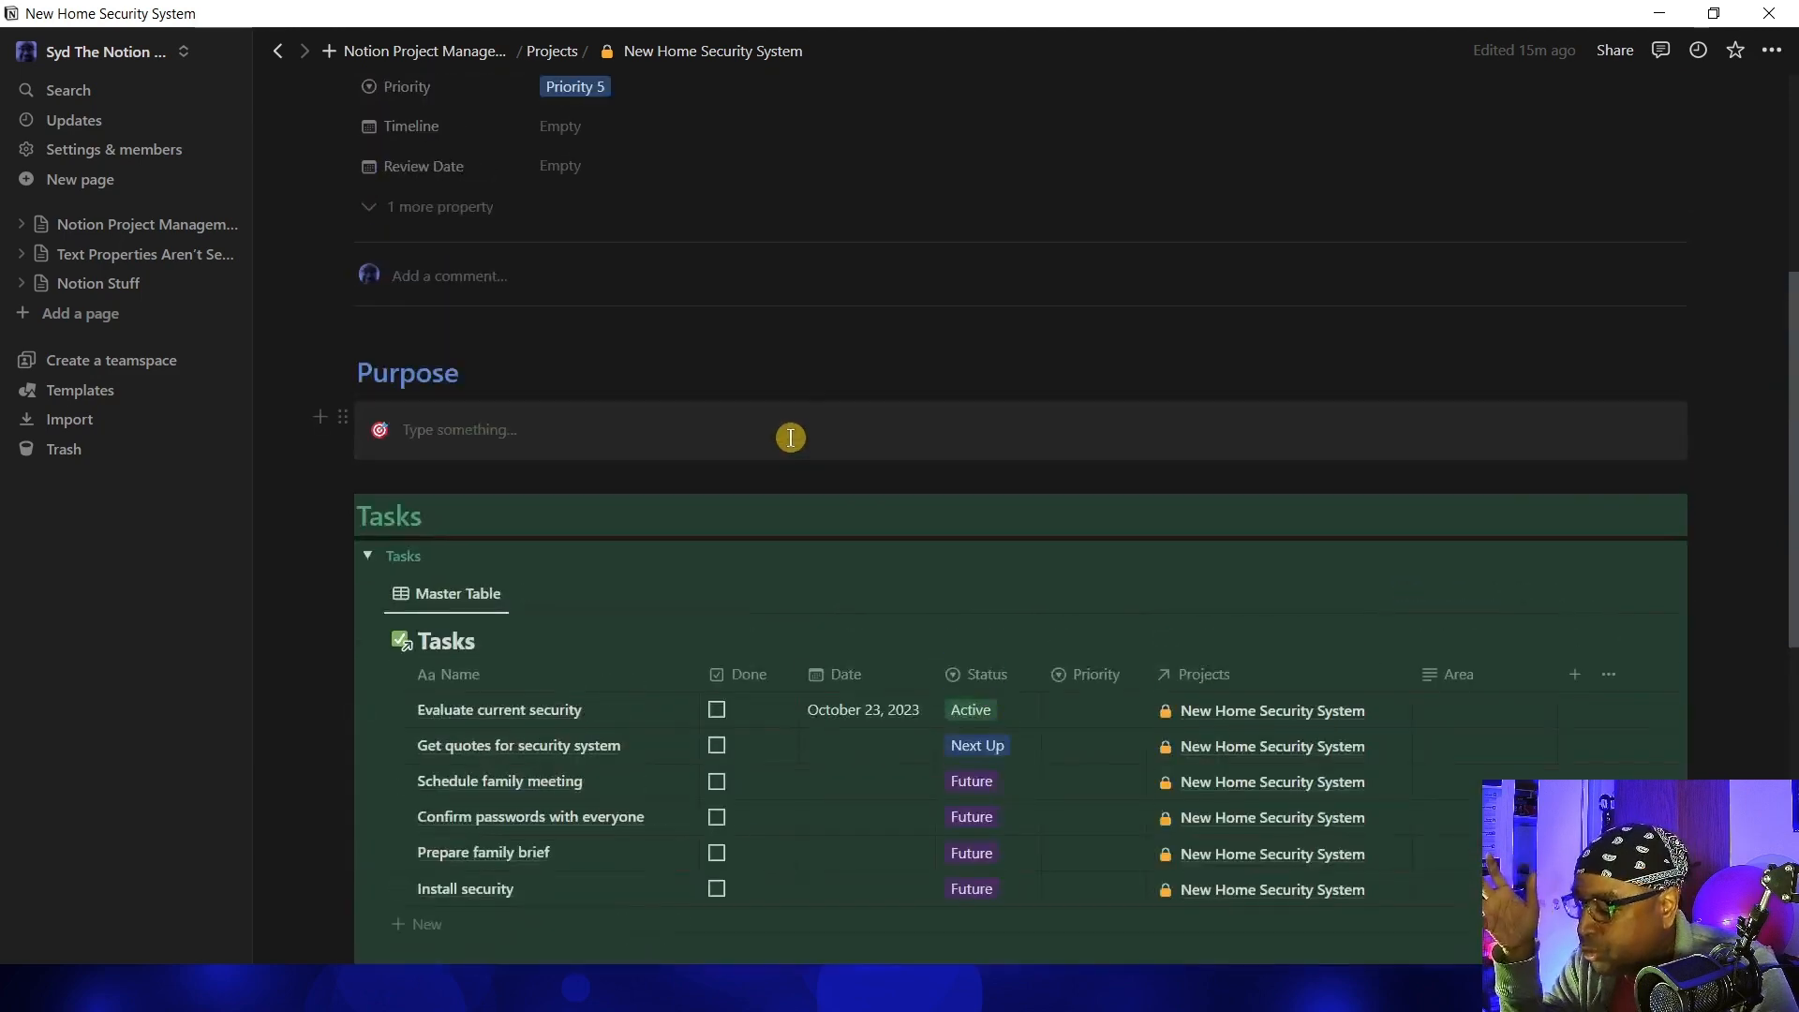
scroll(510, 425, "down", 5)
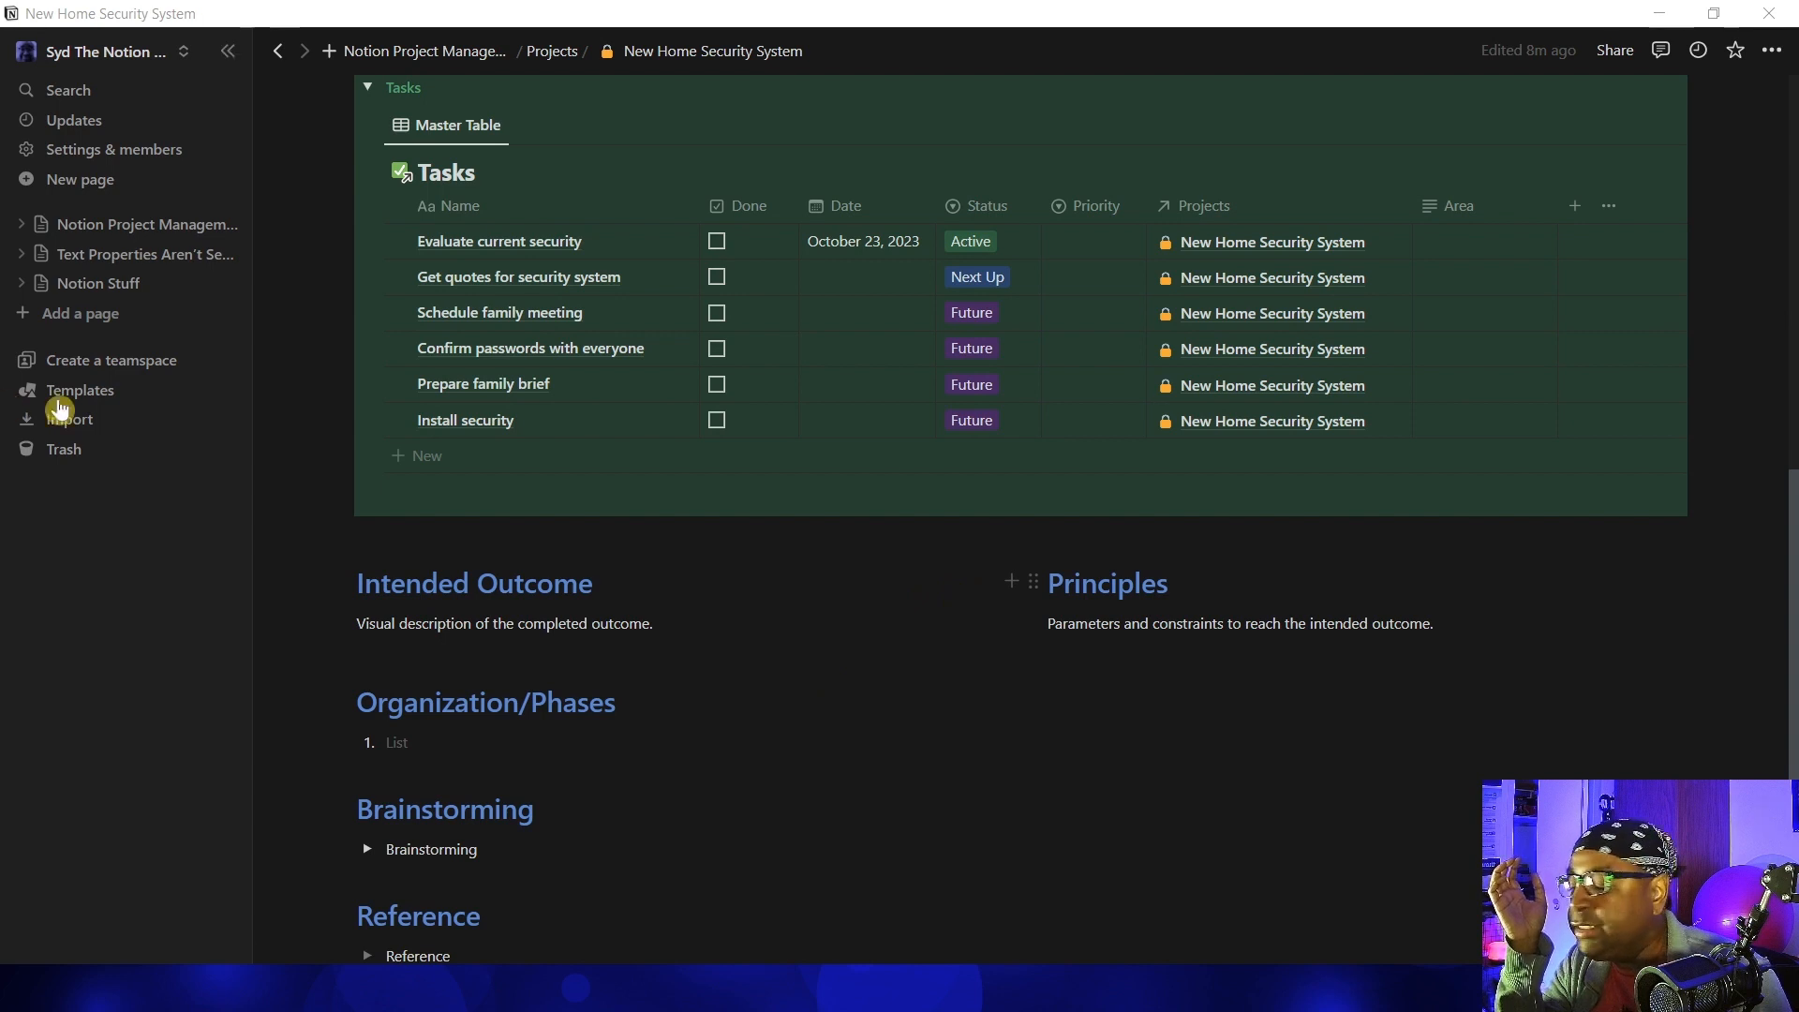
Collapse the Tasks toggle on the New Home Security System page and return to the Projects database
left_click(368, 87)
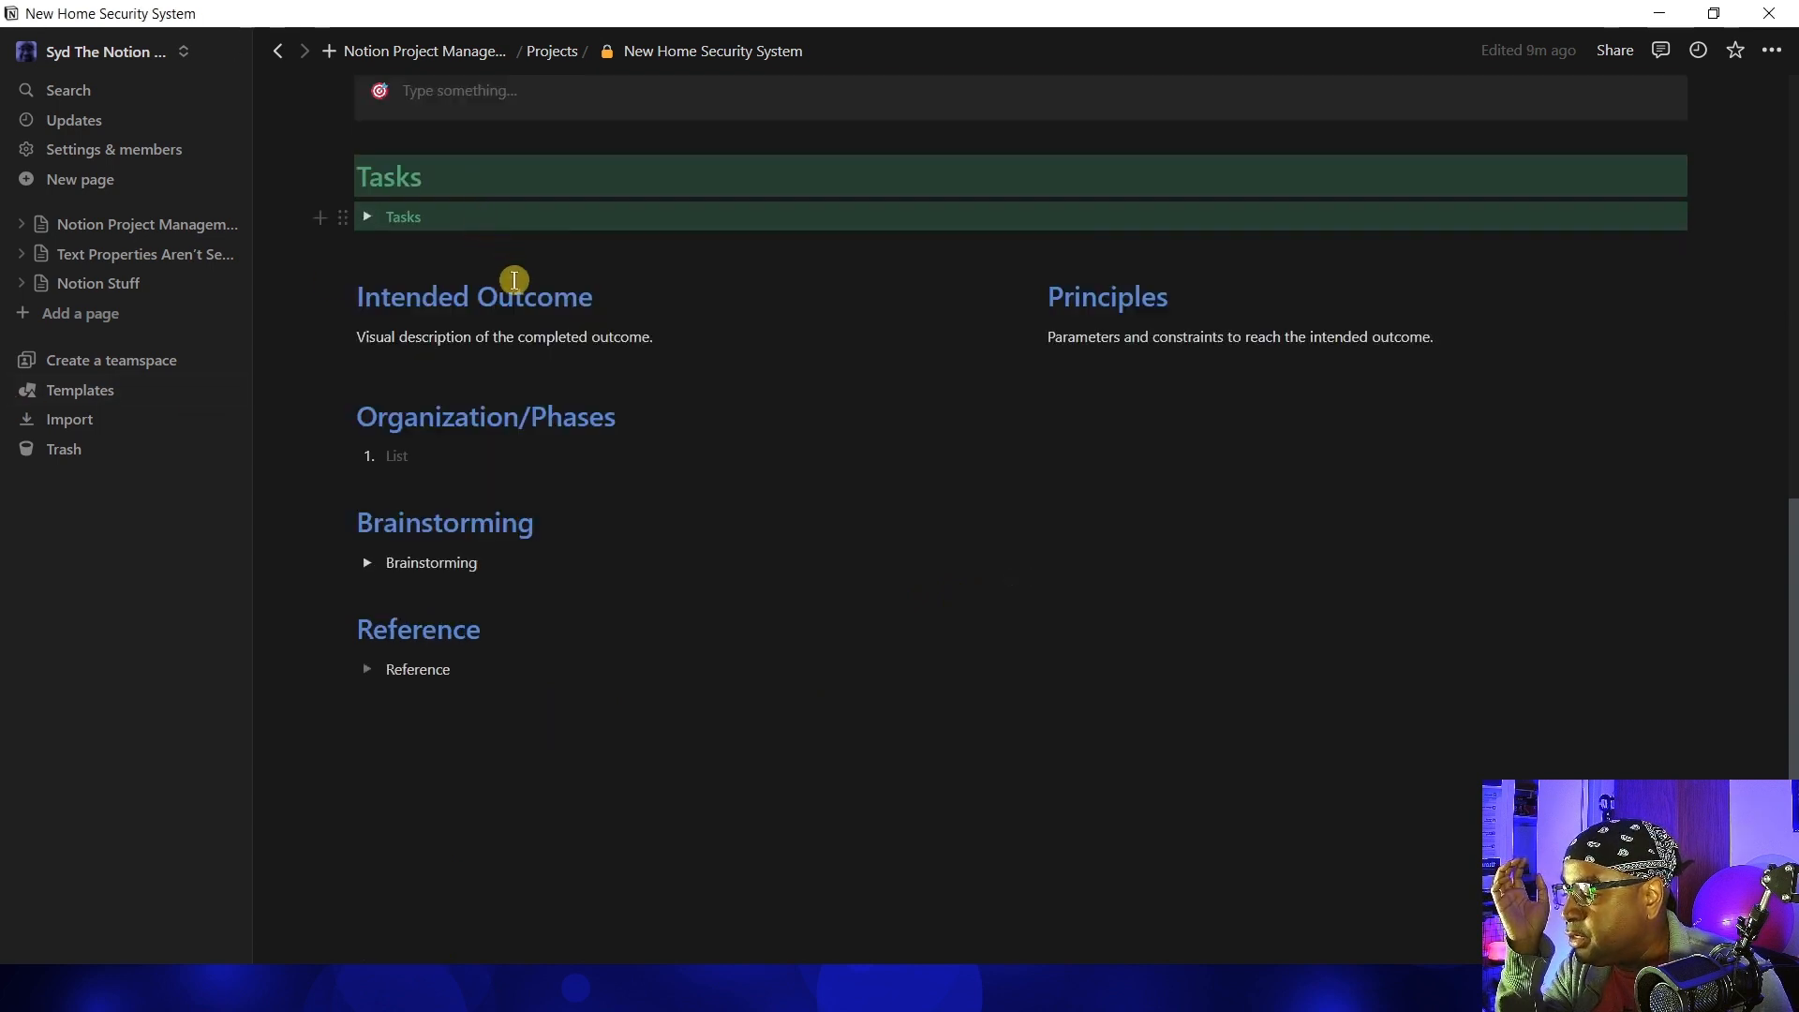
scroll(599, 349, "up", 3)
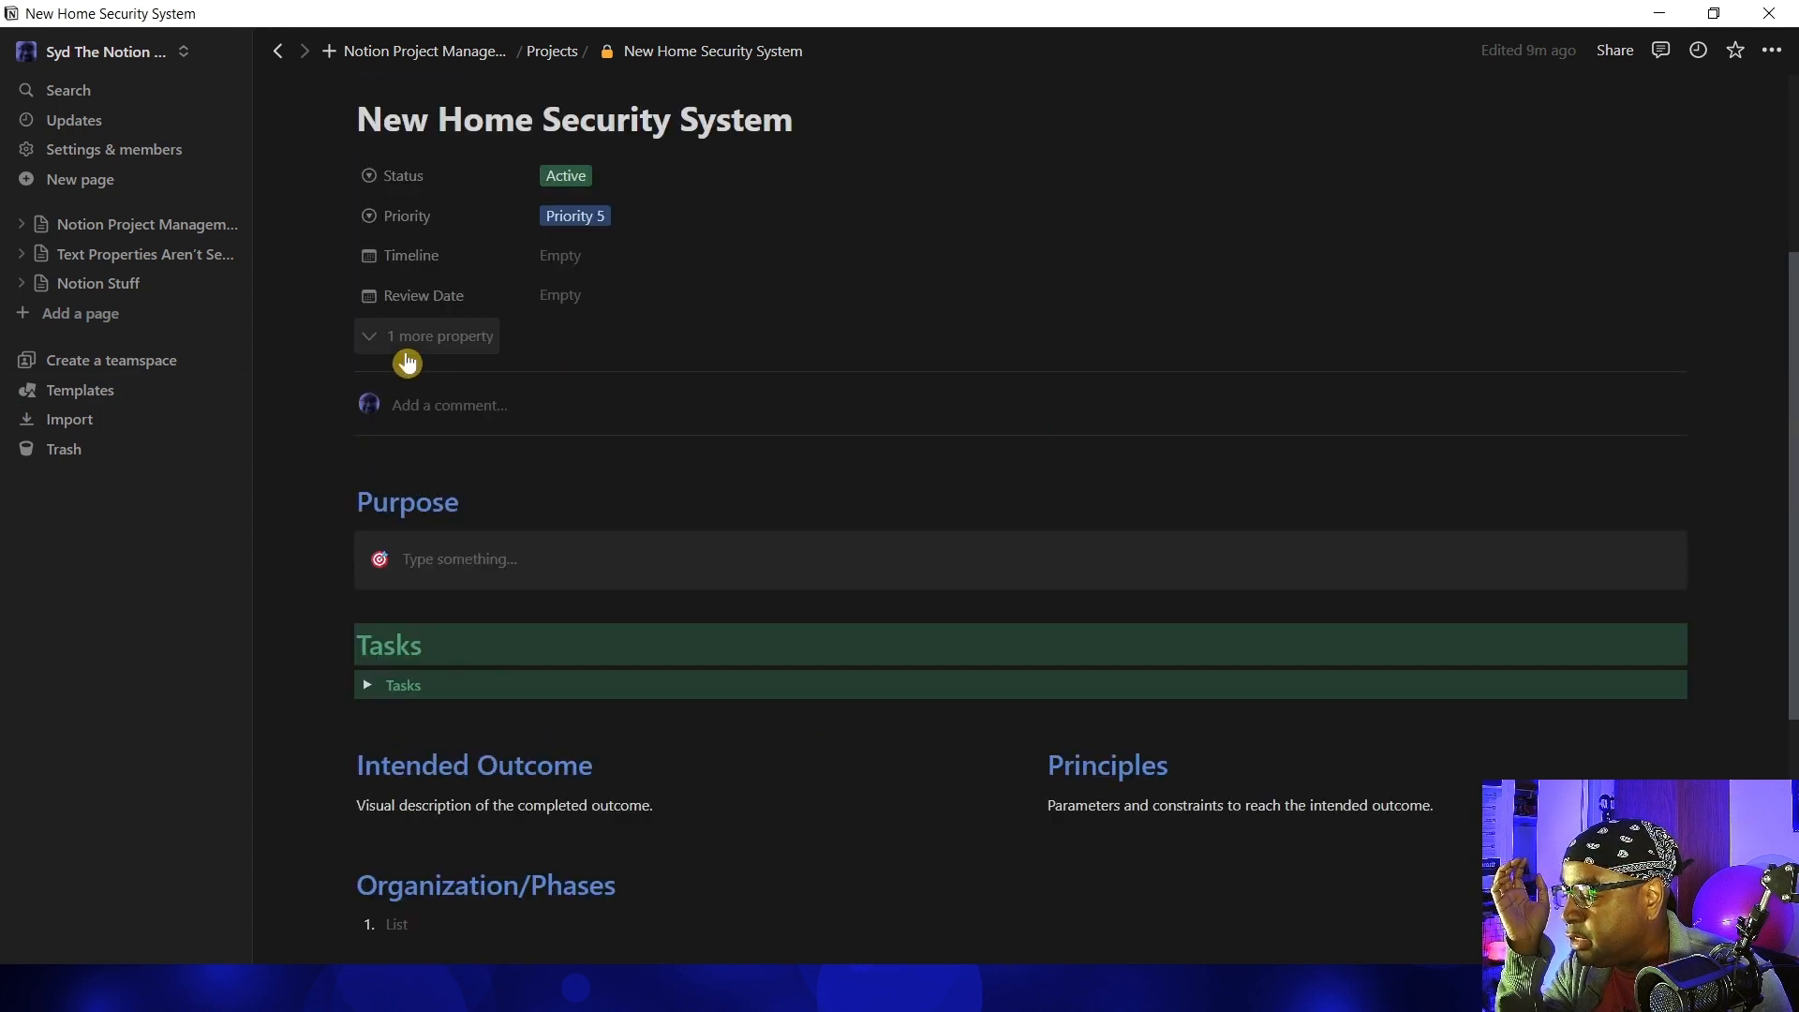
left_click(544, 58)
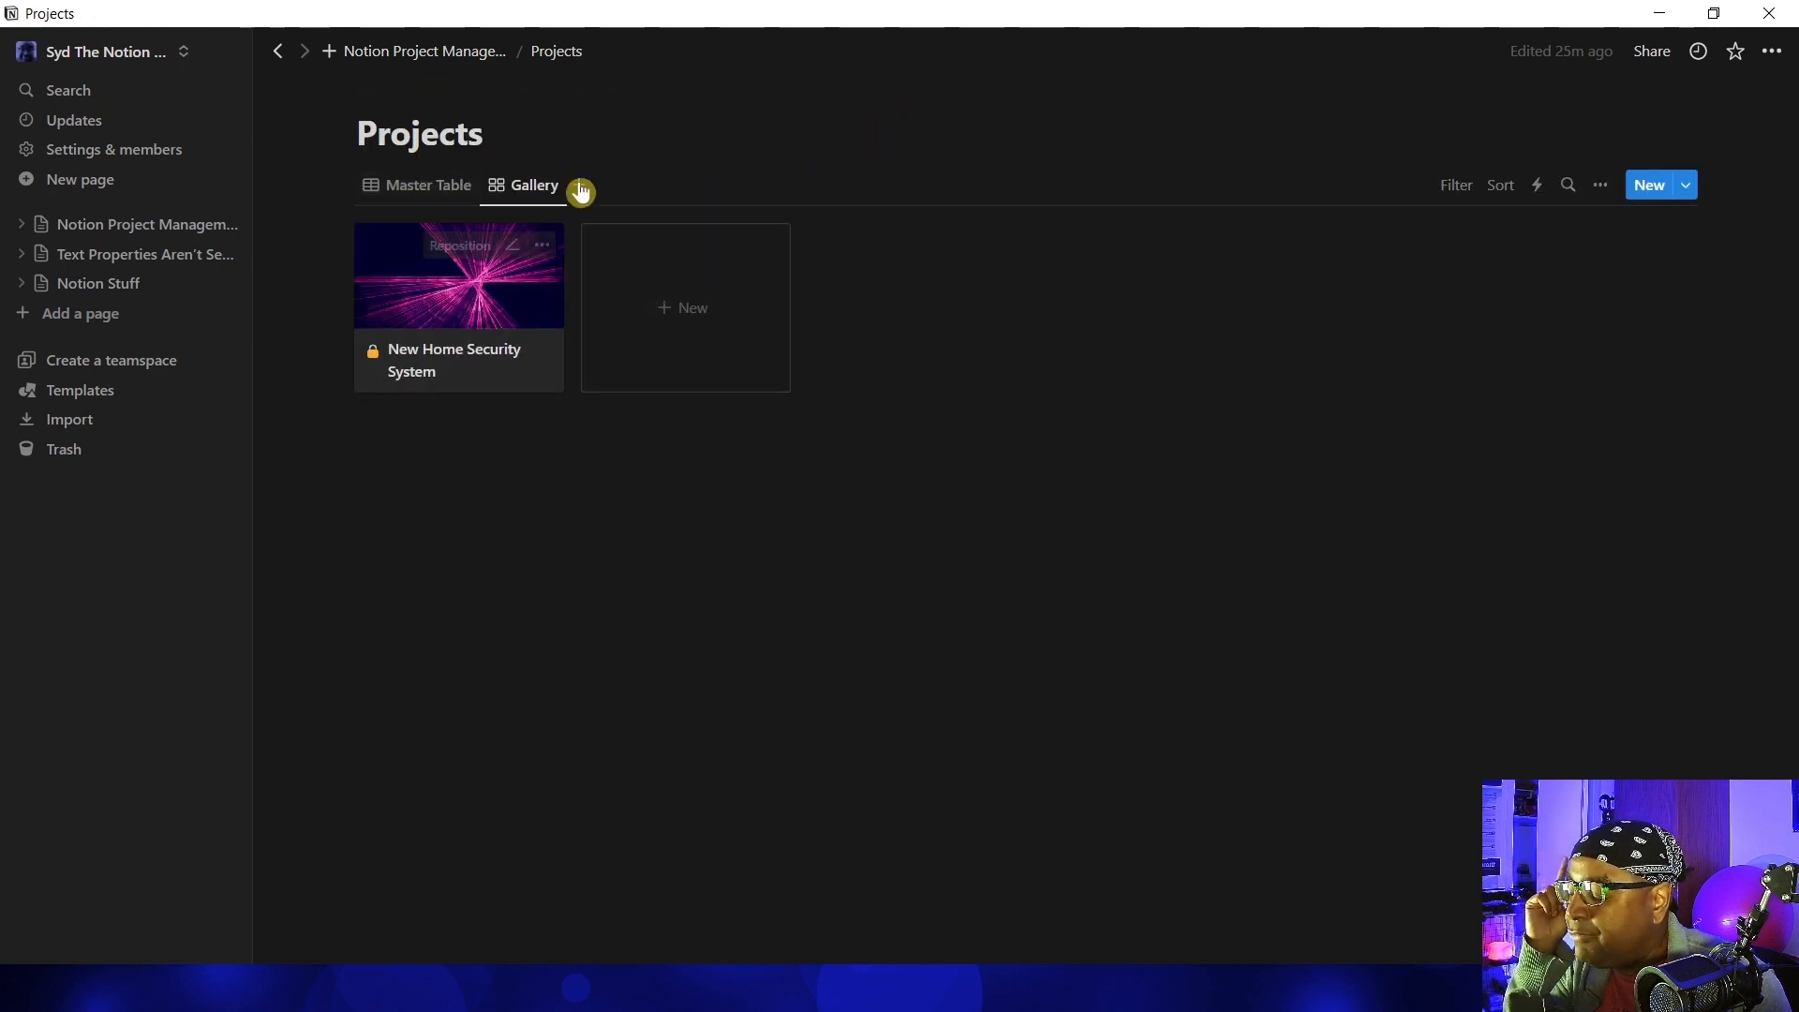
Add an icon to the Projects database, searching the emojis for cha and choosing the red rising chart
left_click(419, 101)
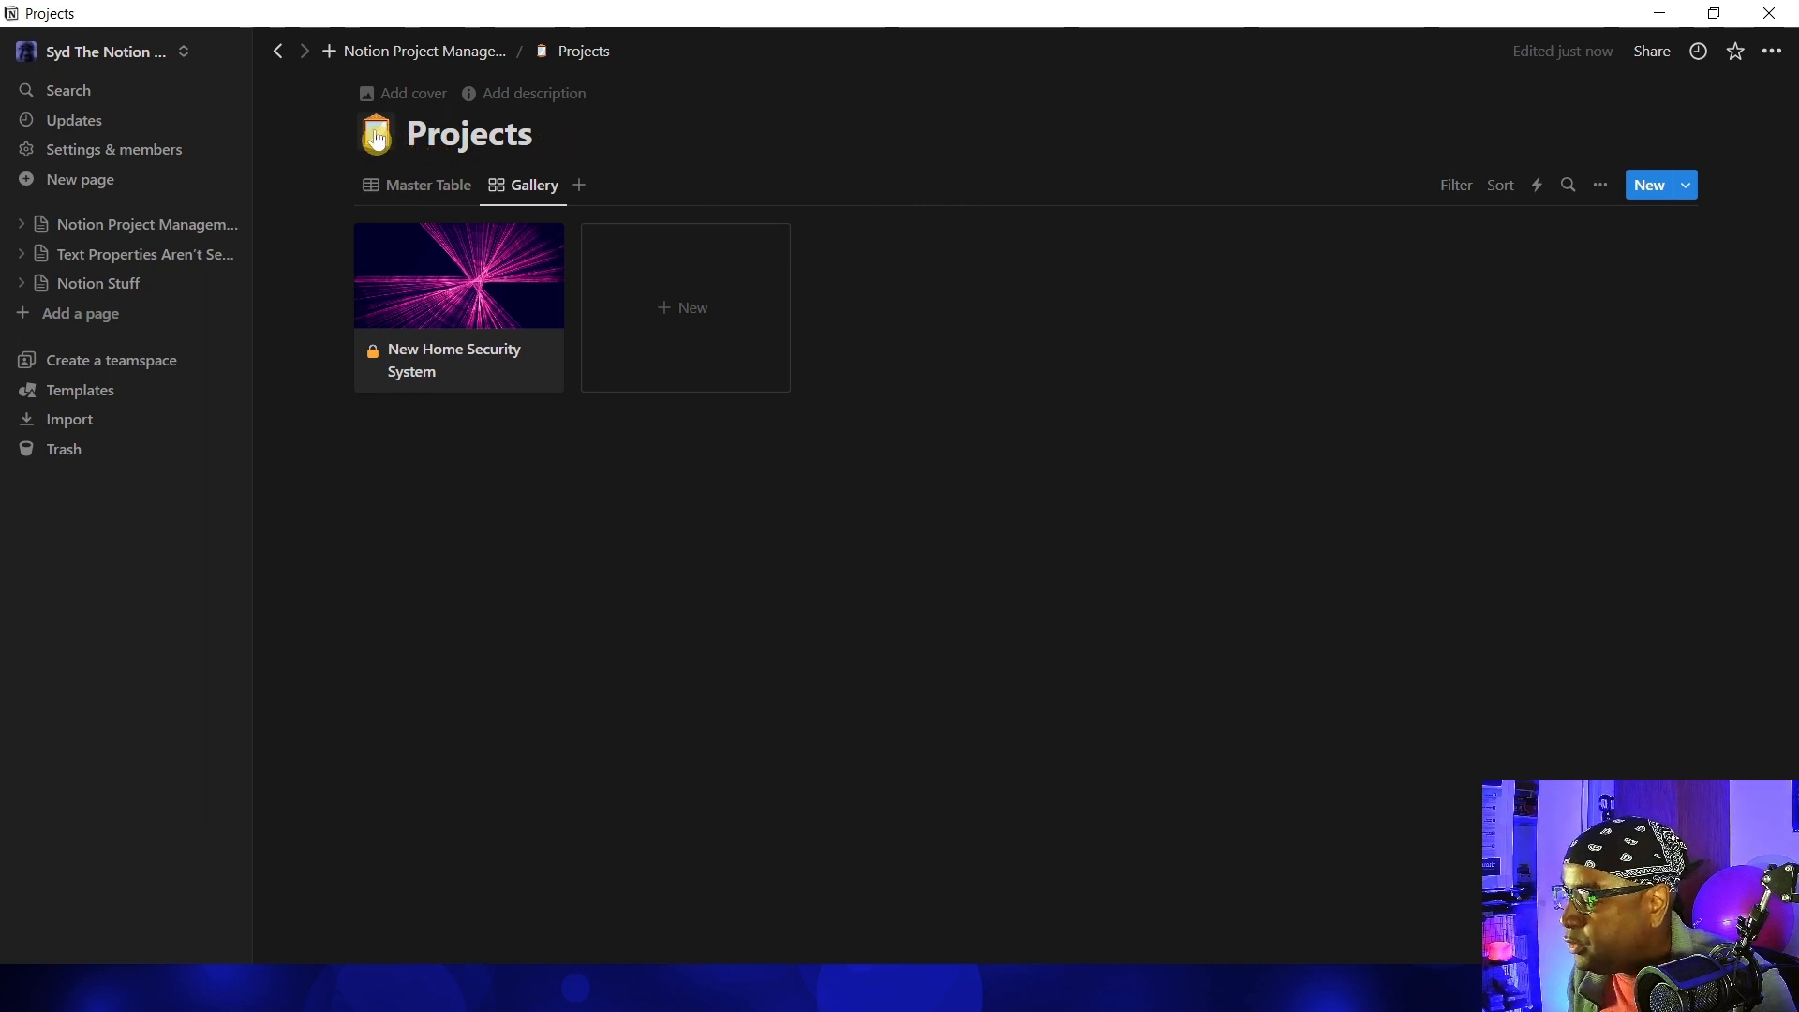
left_click(378, 141)
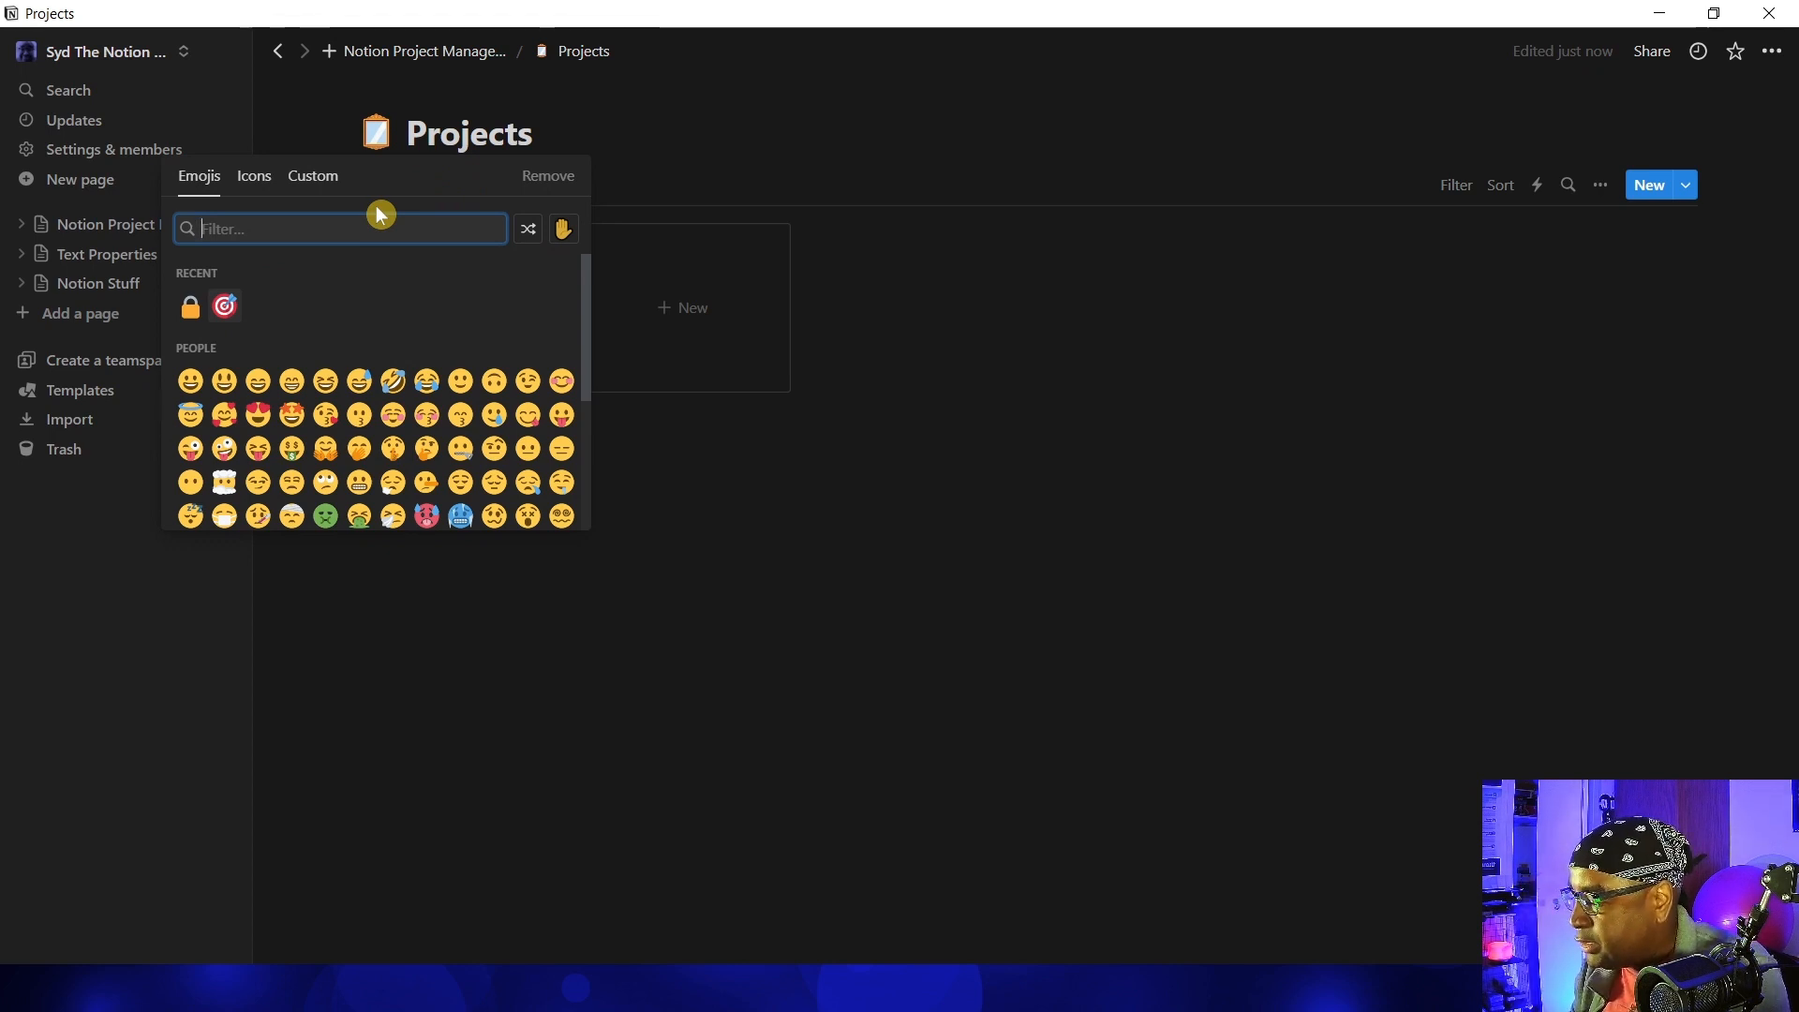
type("ch")
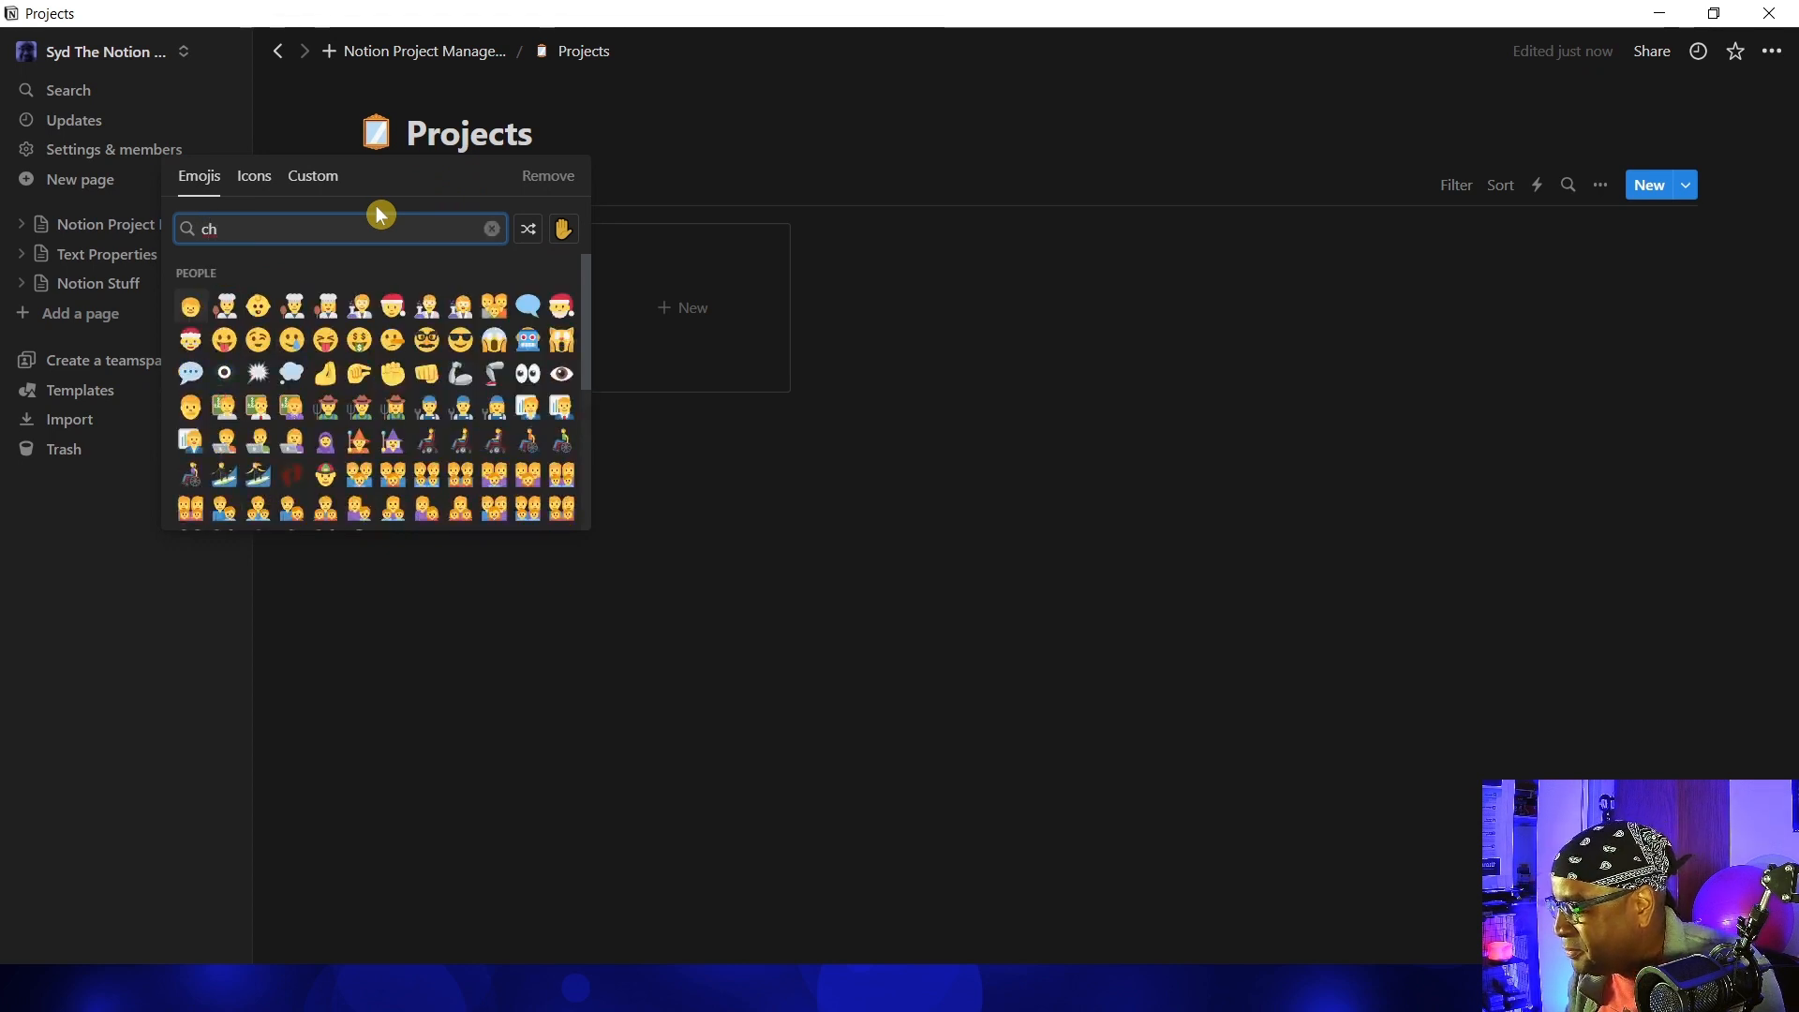
type("a")
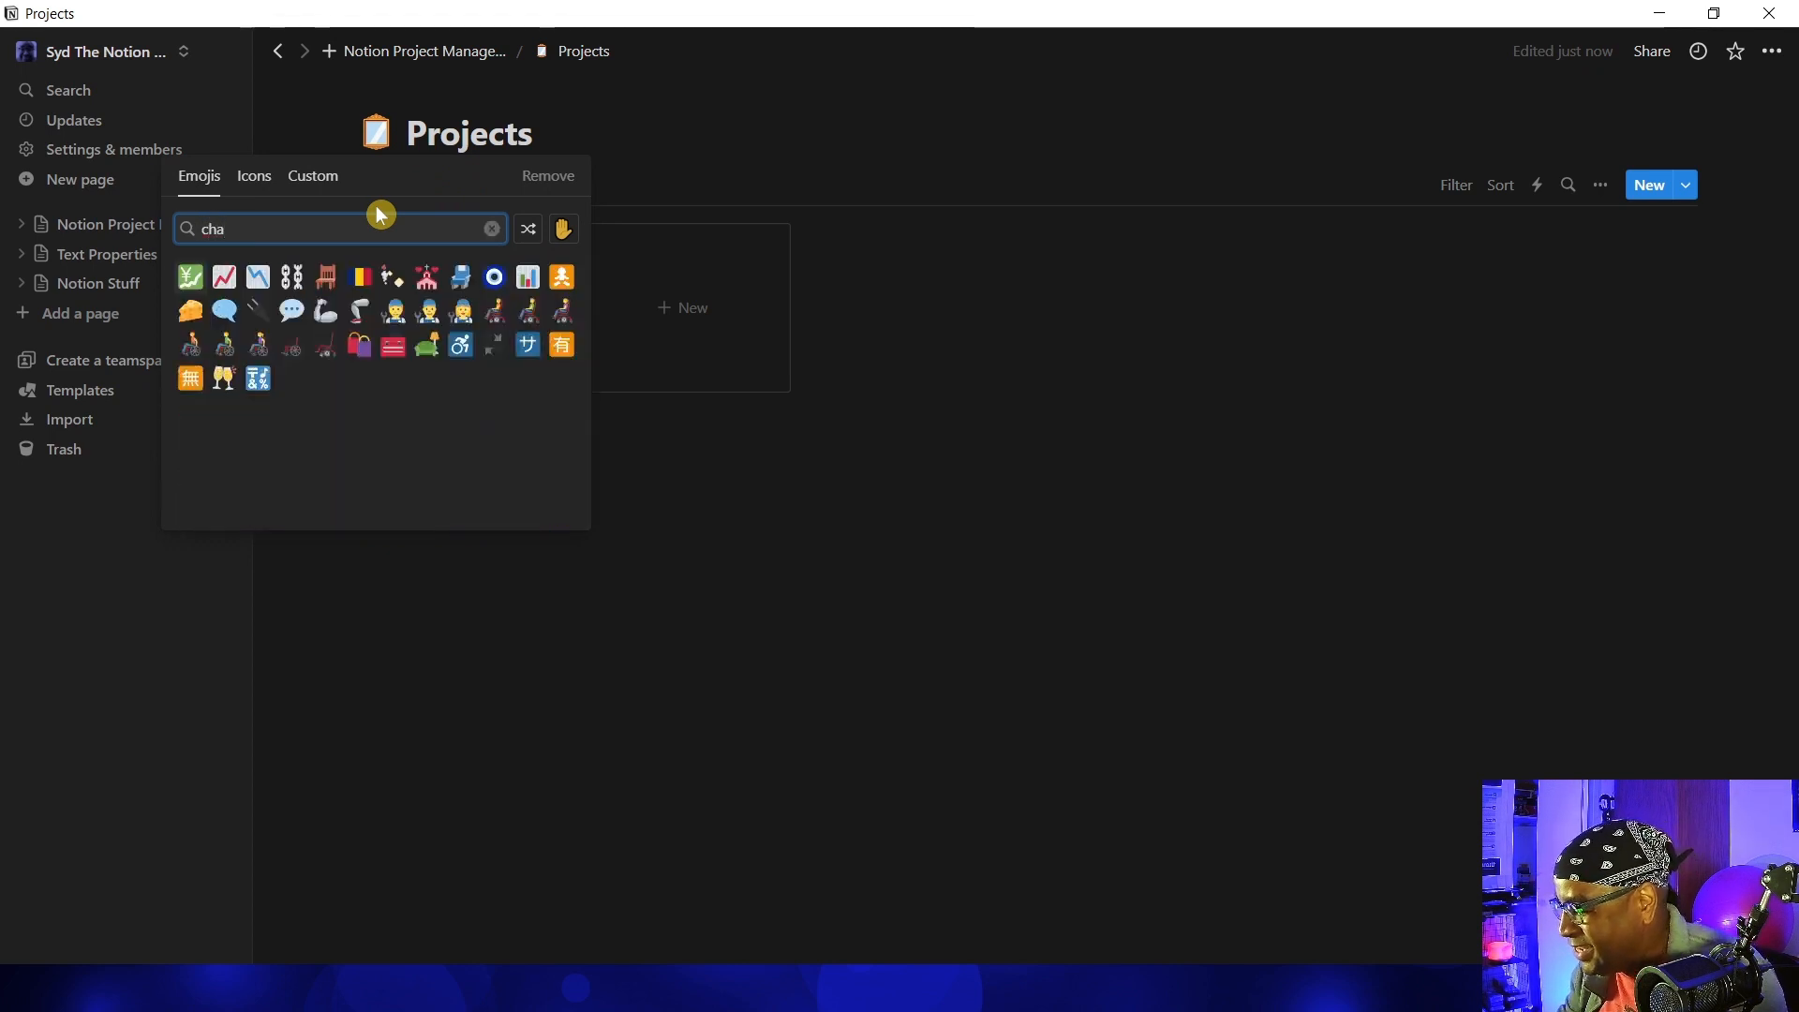
left_click(224, 283)
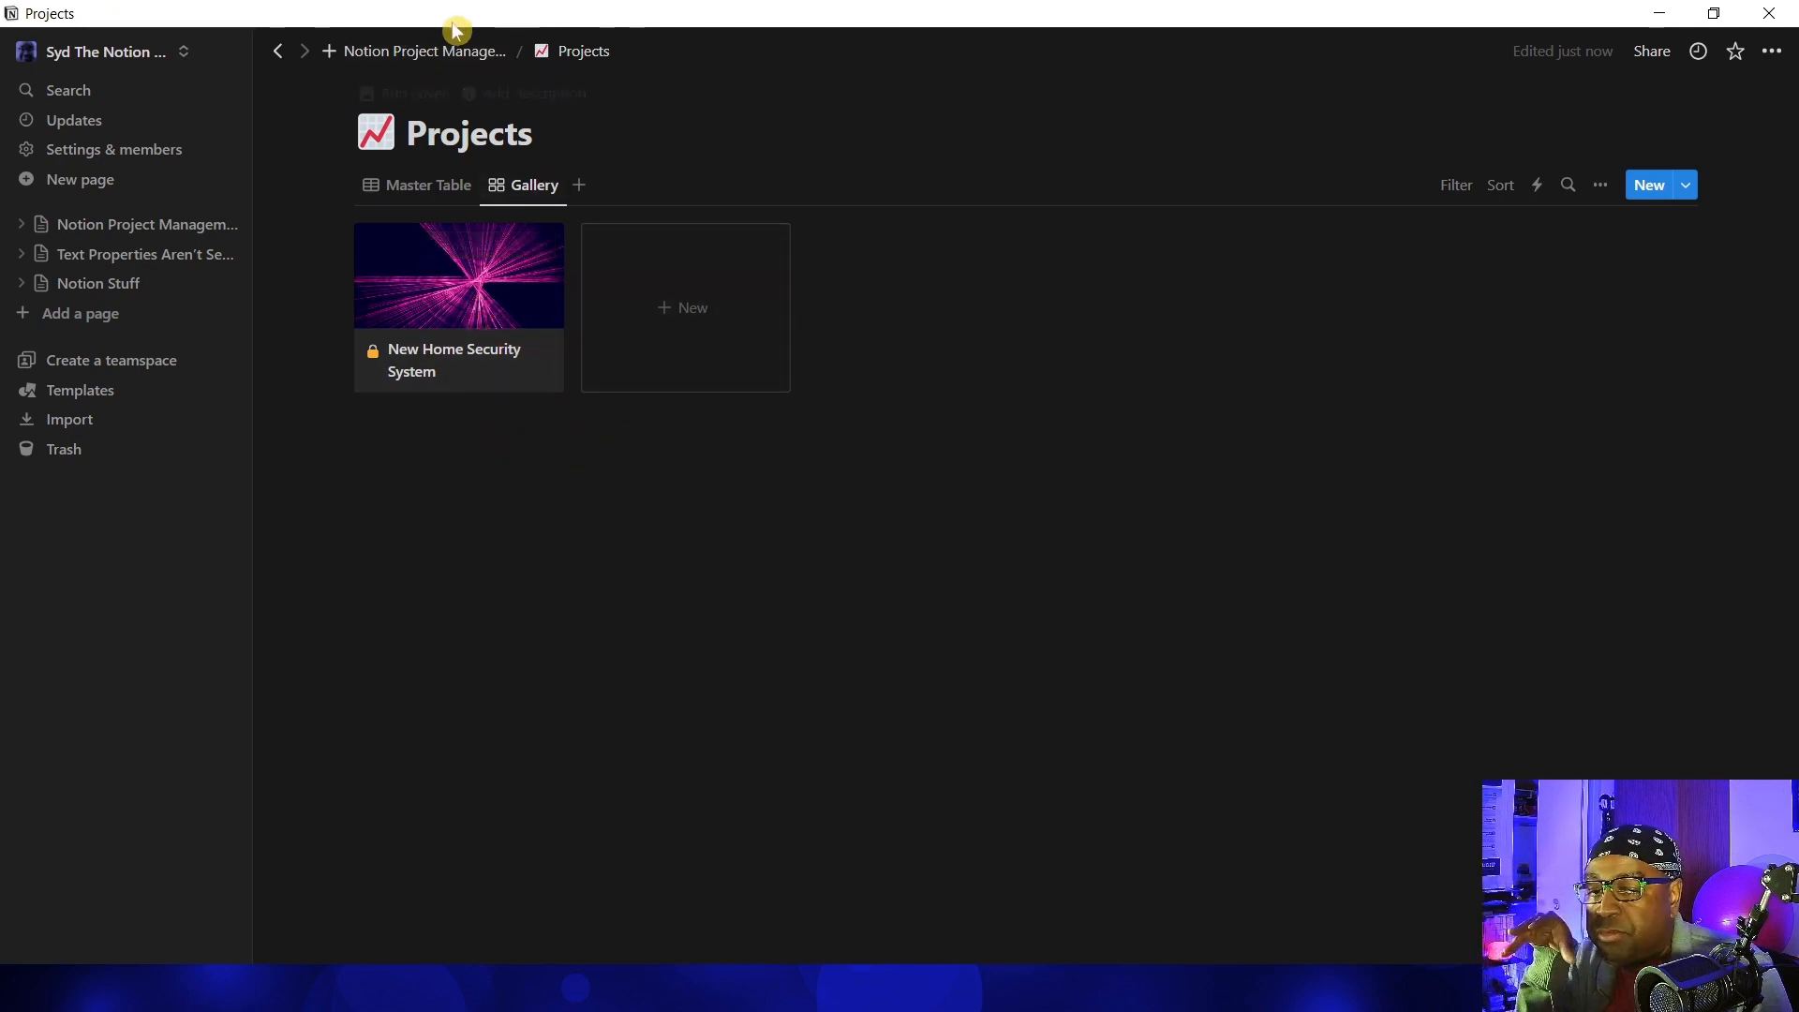
Check the Tasks database from the Notion Project Management System page, and reopen the Projects database
left_click(461, 52)
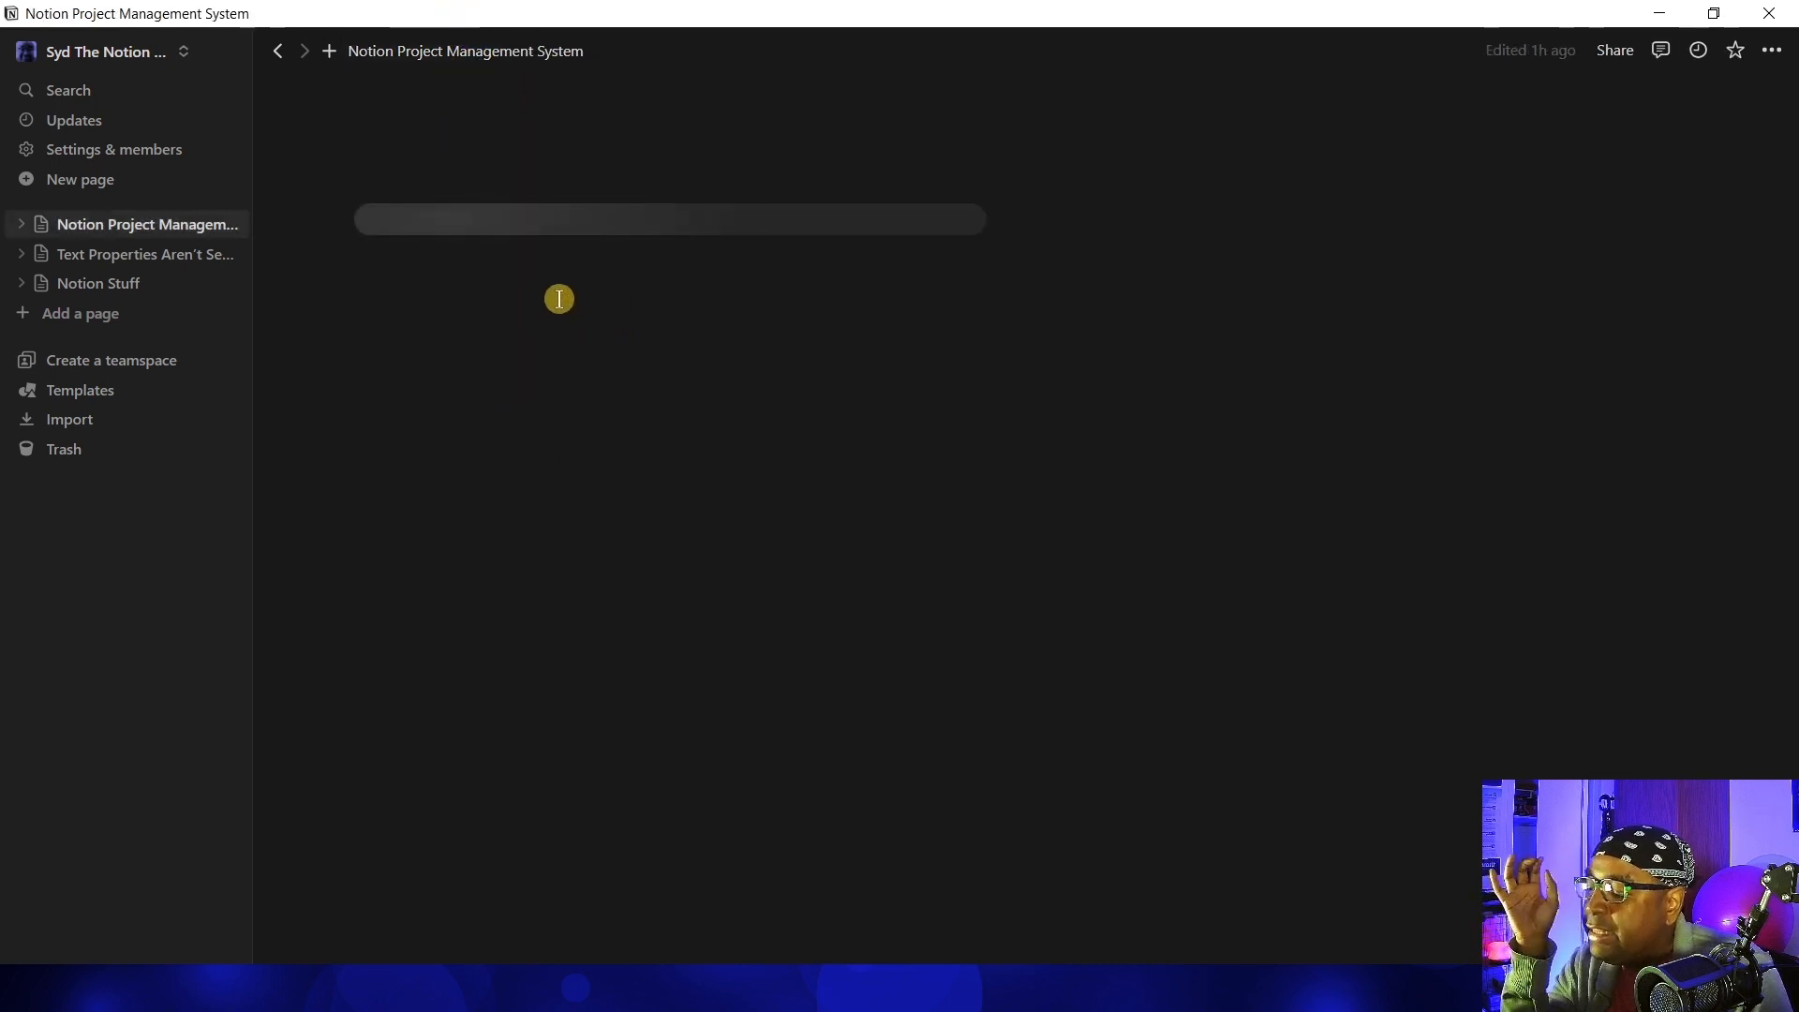
left_click(418, 280)
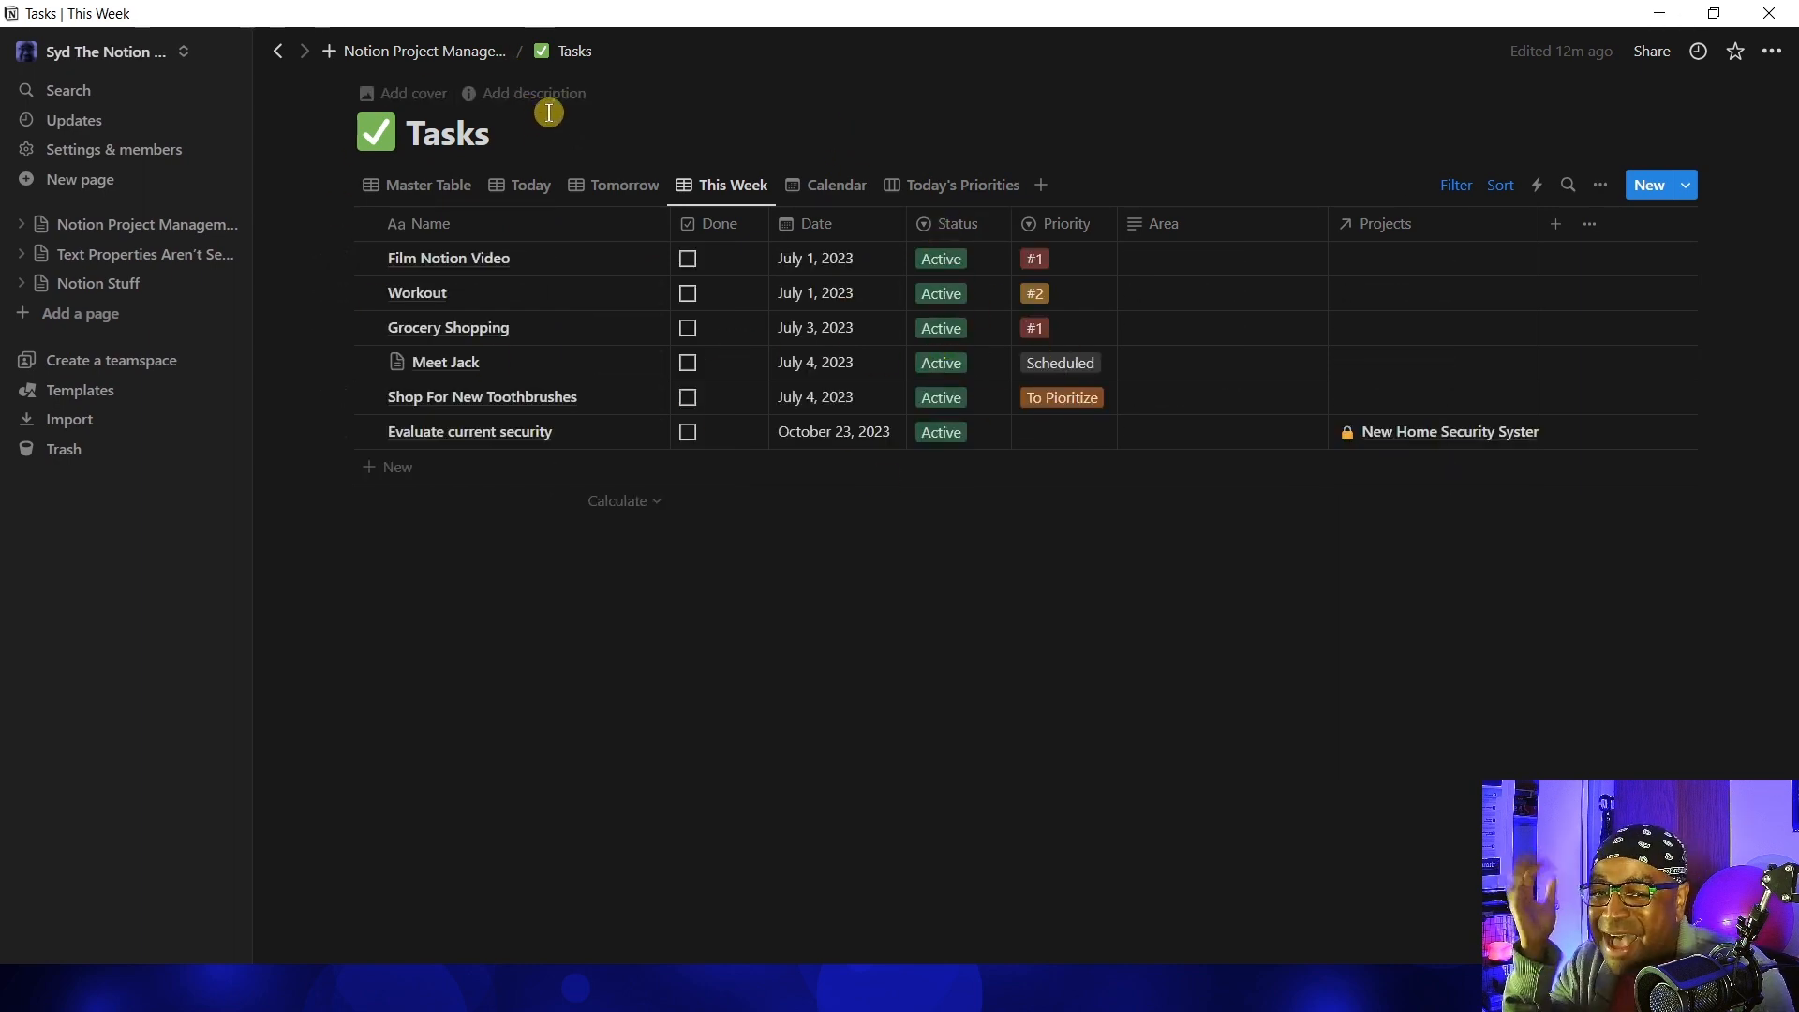
left_click(431, 55)
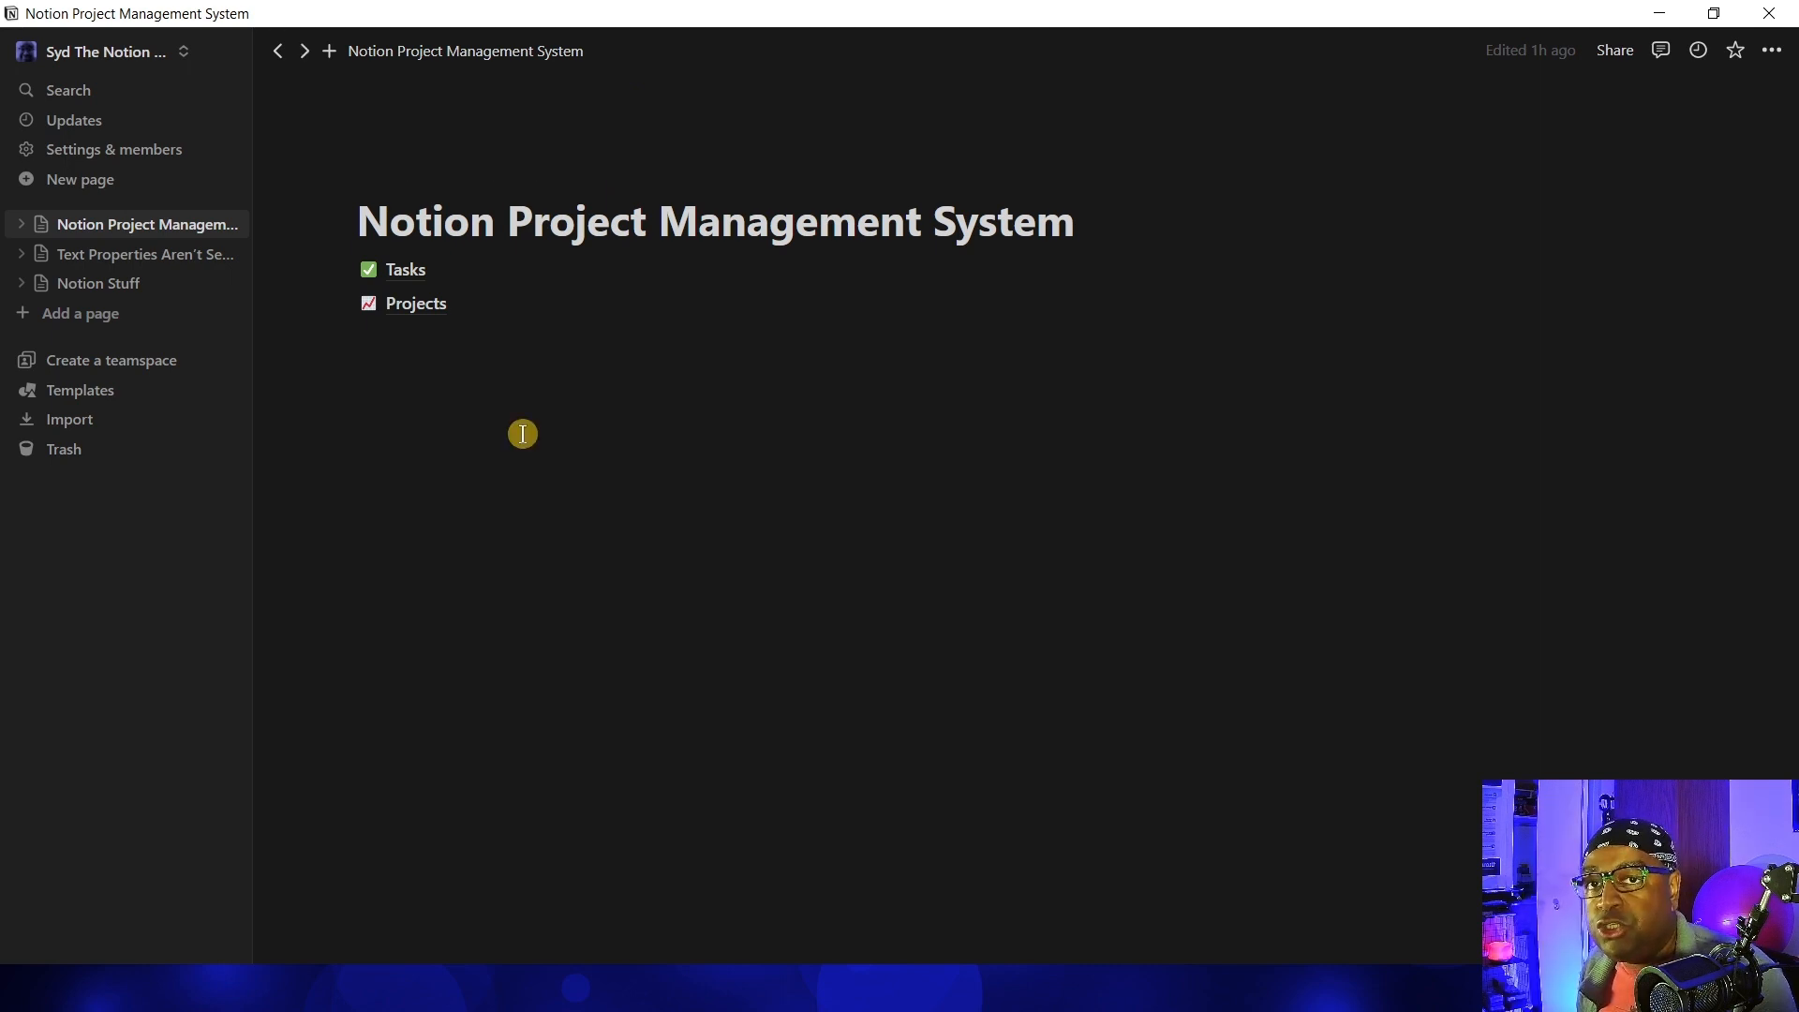
mouse_move(470, 312)
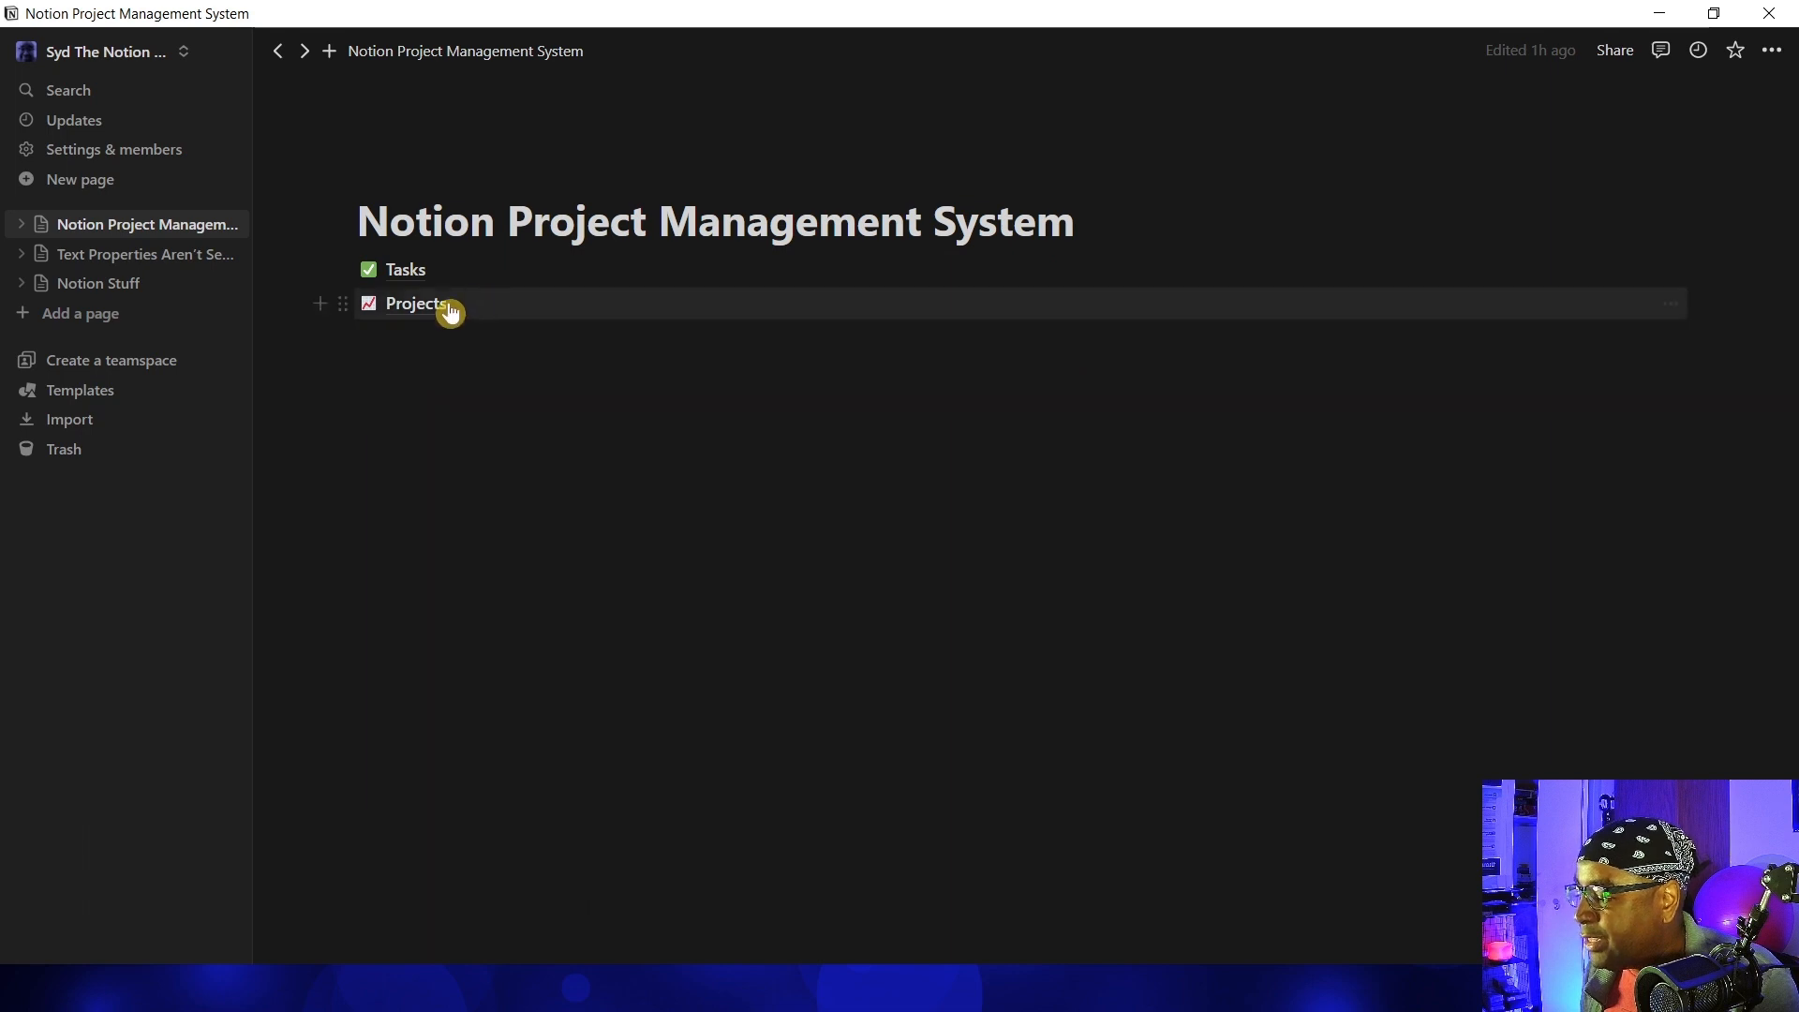
left_click(443, 315)
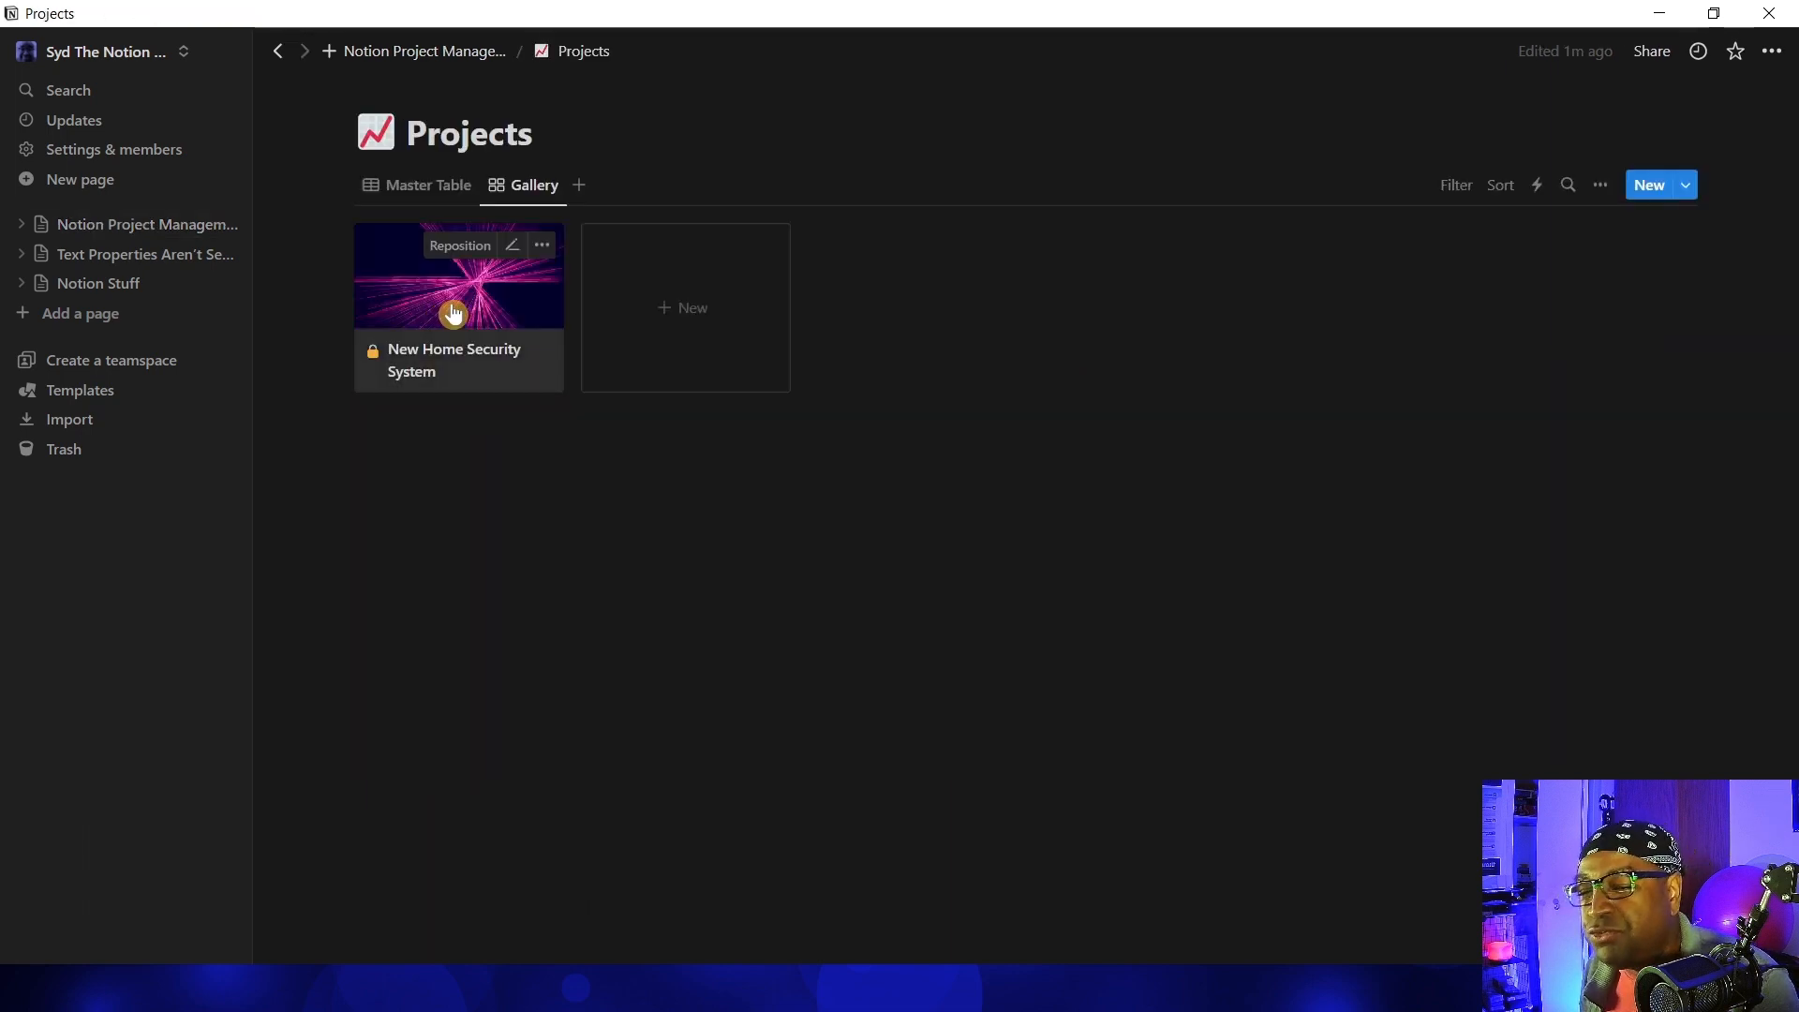